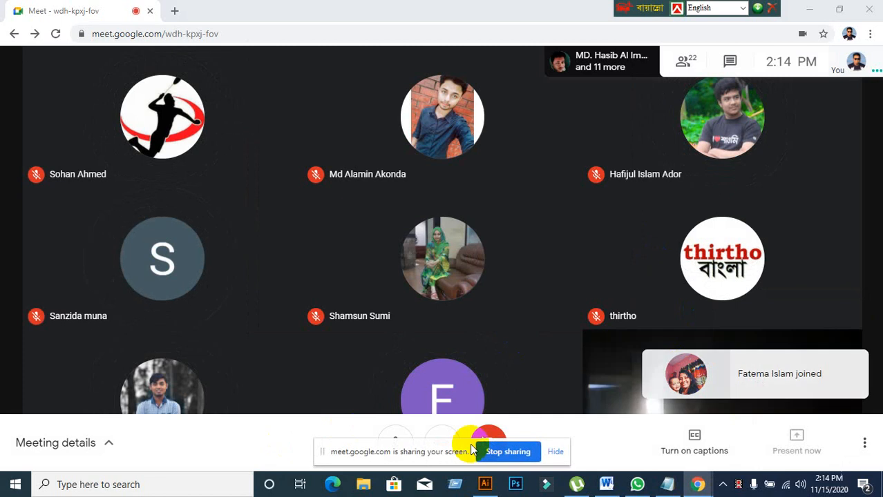
Hide the screen-sharing notice, switch to Adobe Illustrator and bring the blank artboard into view
left_click(552, 451)
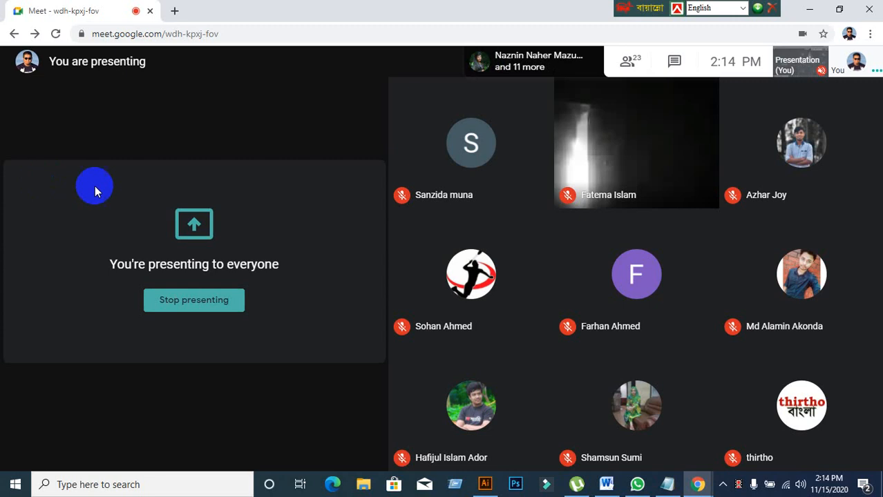
left_click(486, 485)
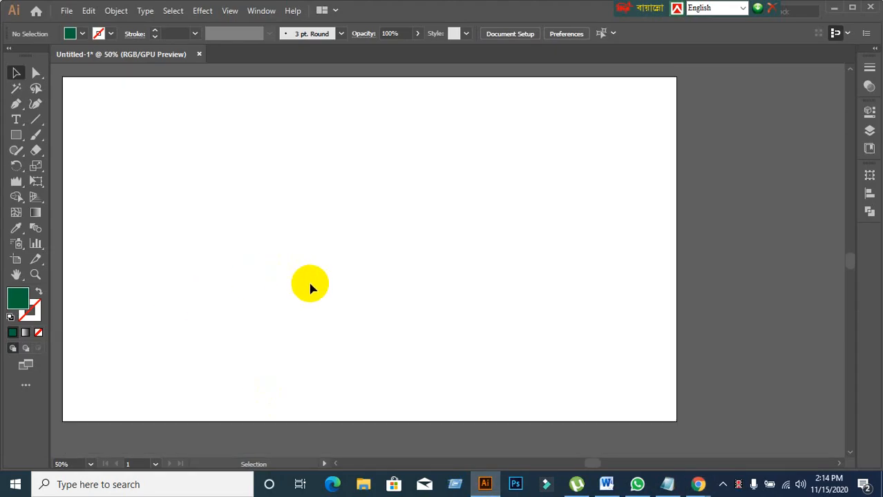
scroll(340, 304, "down", 1)
scroll(339, 304, "up", 1)
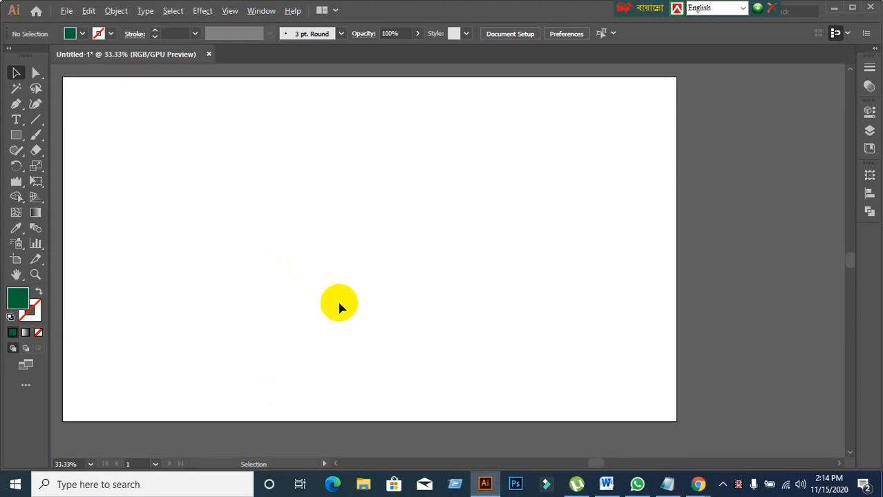
left_click_drag(280, 293, 363, 297)
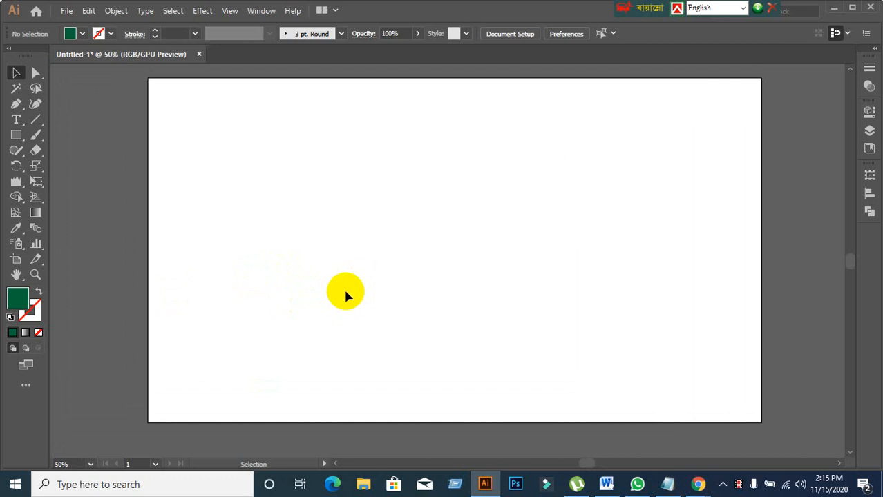
scroll(346, 291, "up", 1)
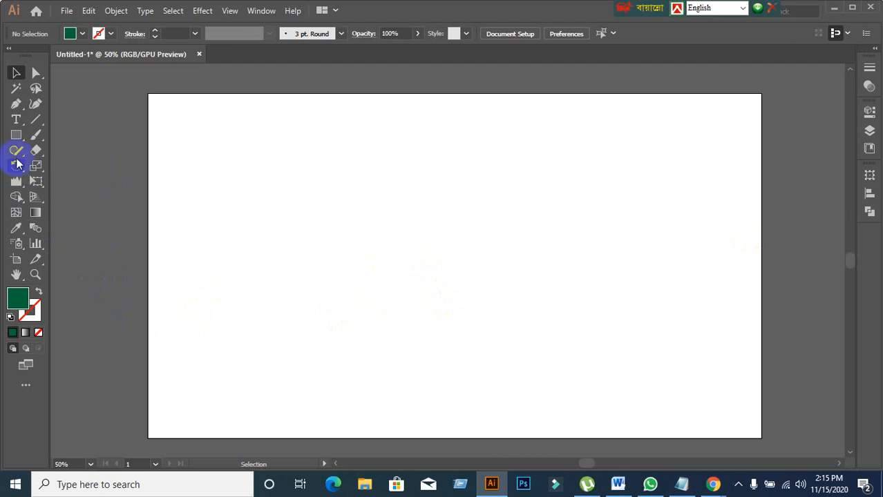
Draw a green circle about 378 px in diameter near the middle of the artboard with the Ellipse tool
left_click(15, 135)
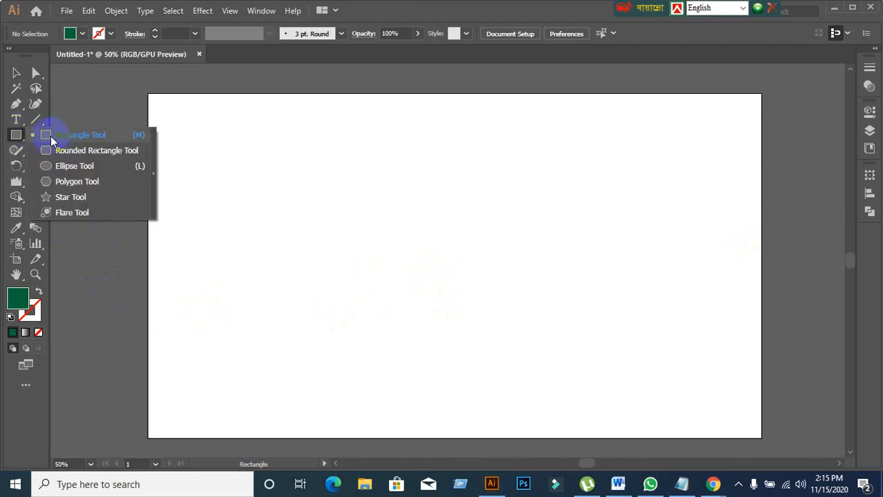
left_click(30, 140)
left_click_drag(12, 139, 83, 164)
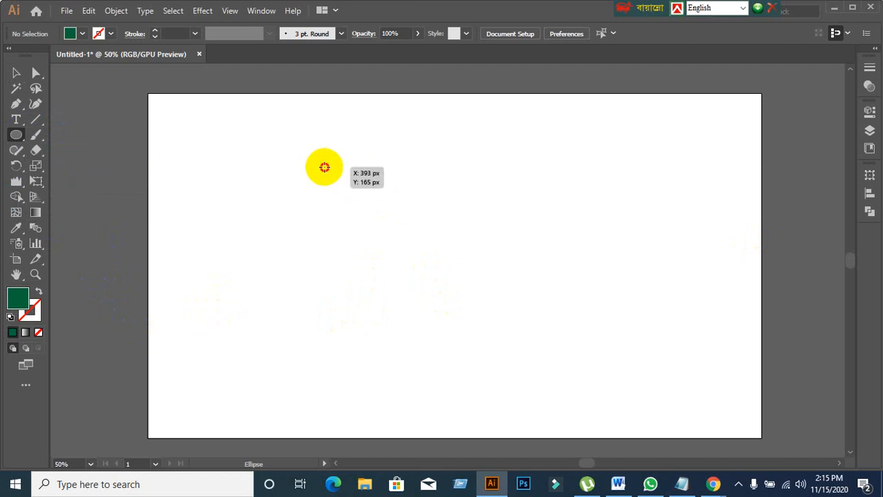
mouse_move(324, 167)
left_mouse_down()
mouse_move(483, 296)
mouse_move(494, 337)
left_mouse_up()
Duplicate the circle horizontally to its right so the copy overlaps the original by half its width
left_click(18, 76)
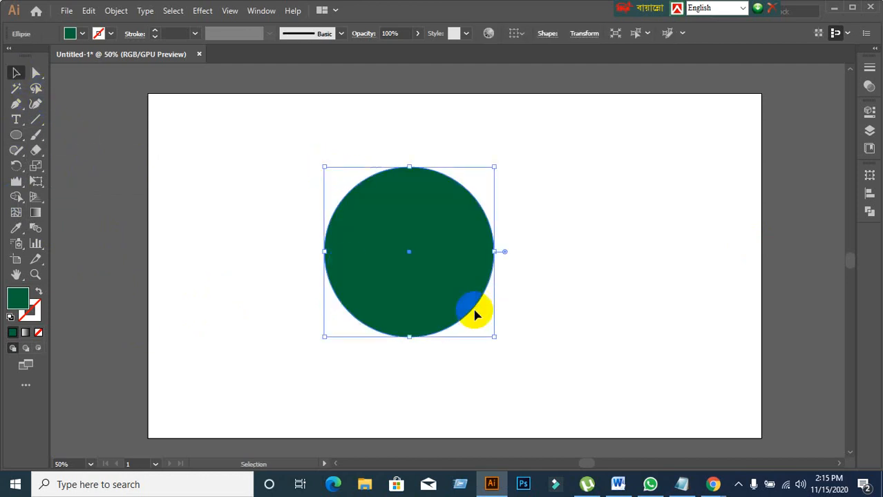
left_click_drag(443, 278, 528, 277)
left_click(311, 175)
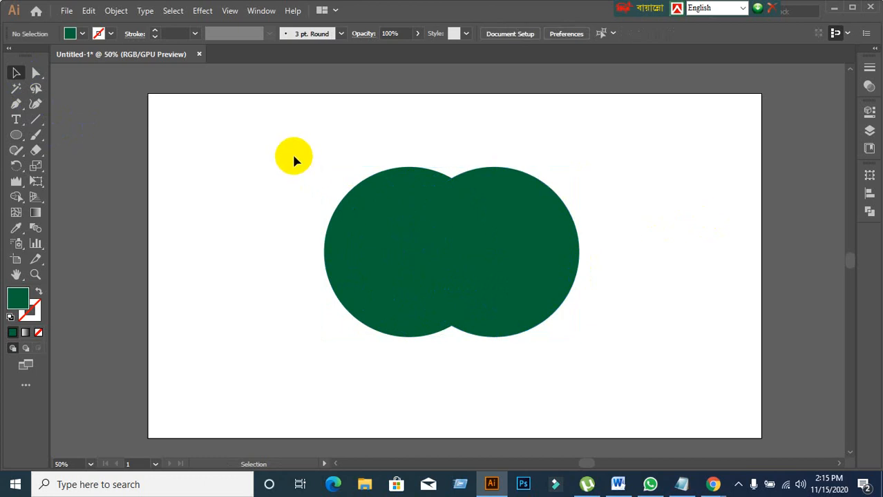
Select both overlapping circles and move them together slightly up and left on the artboard
left_click(515, 268)
left_click(378, 269)
left_click(474, 244, "shift")
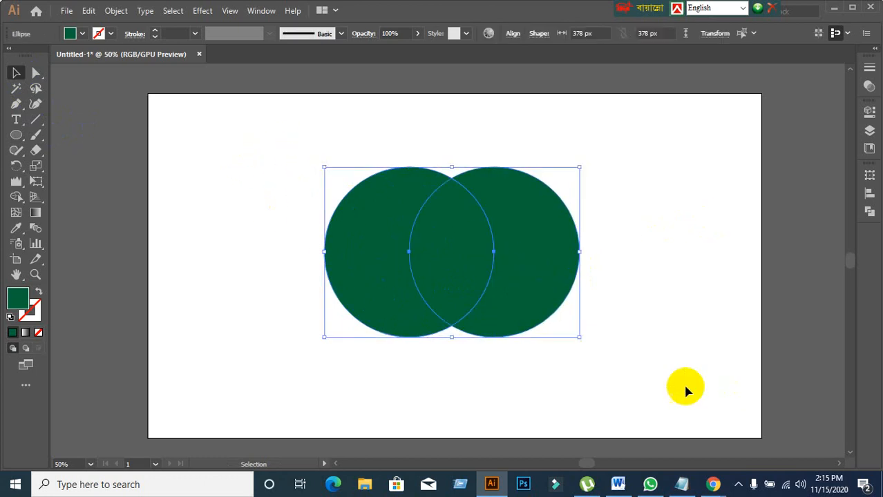
mouse_move(715, 484)
left_click(255, 323)
left_click_drag(266, 172, 565, 300)
left_click(665, 351)
left_click_drag(284, 142, 488, 264)
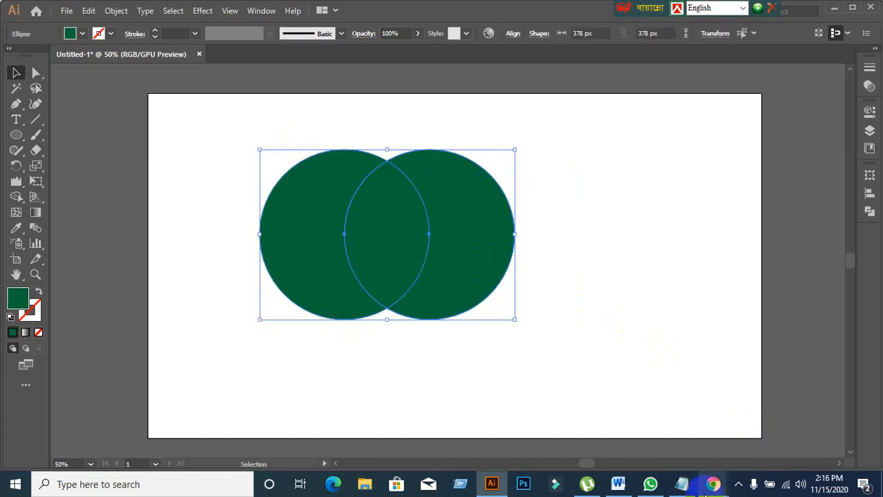
Check the Google Meet window, switch back to Adobe Illustrator and deselect the circles
left_click(650, 463)
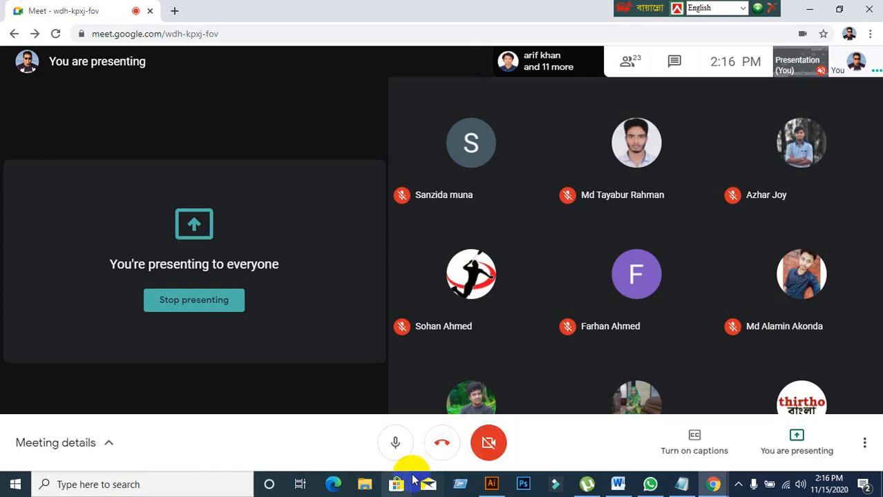
left_click(491, 485)
left_click(490, 485)
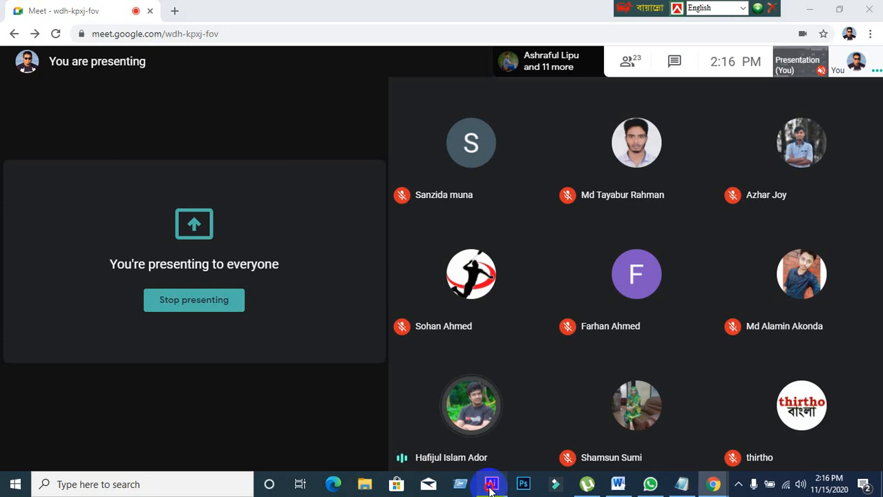
left_click(490, 485)
left_click(534, 391)
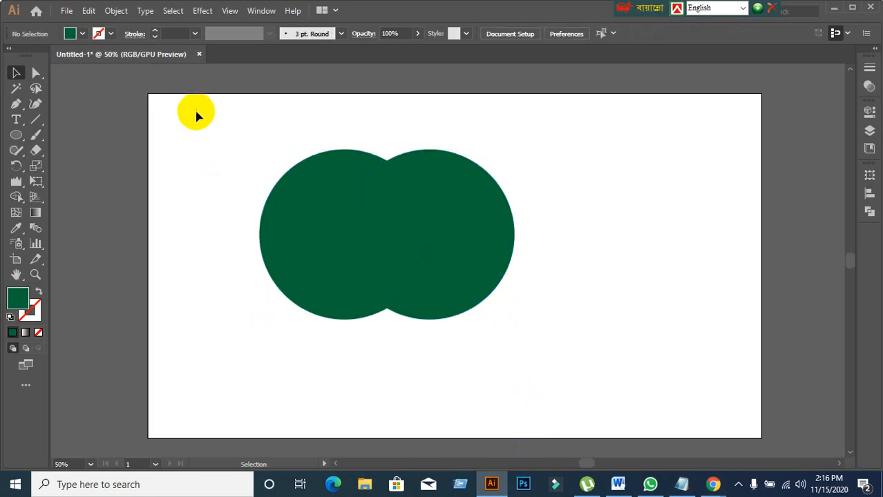
Divide the two overlapping circles into a left crescent, a middle lens and a right crescent with the Shape Builder tool
left_click_drag(192, 111, 591, 337)
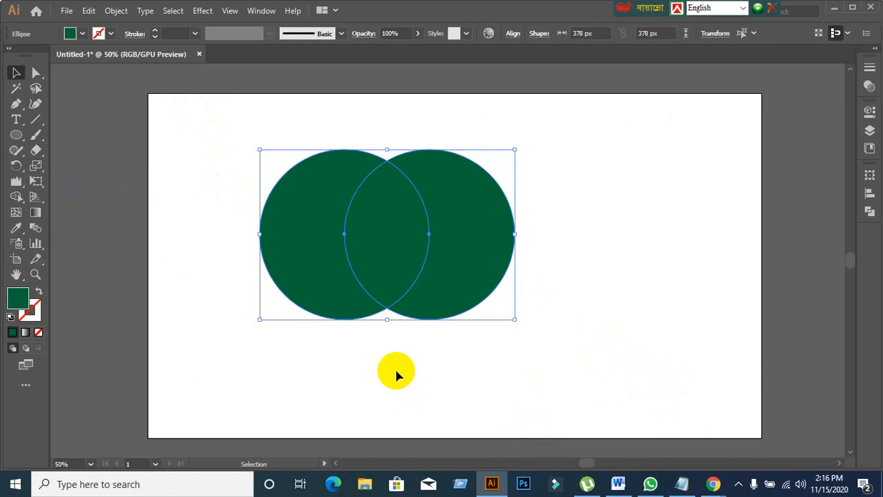
left_click(16, 199)
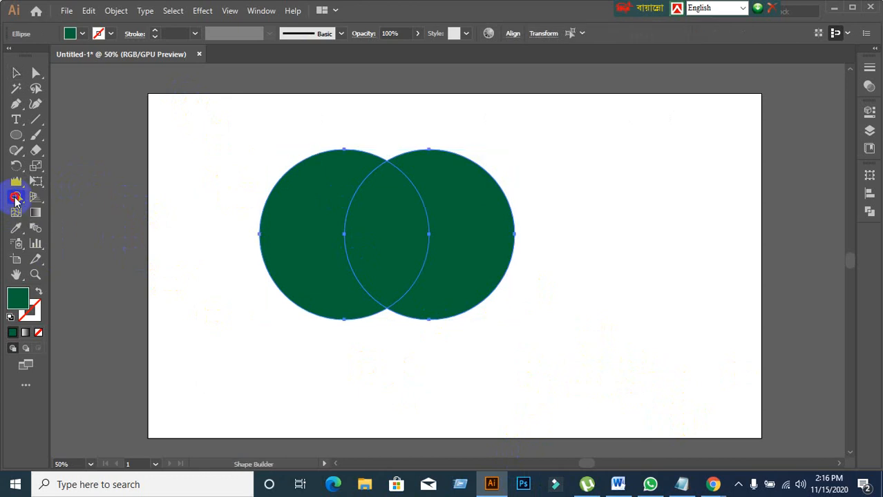
left_click(306, 235)
left_click(395, 262)
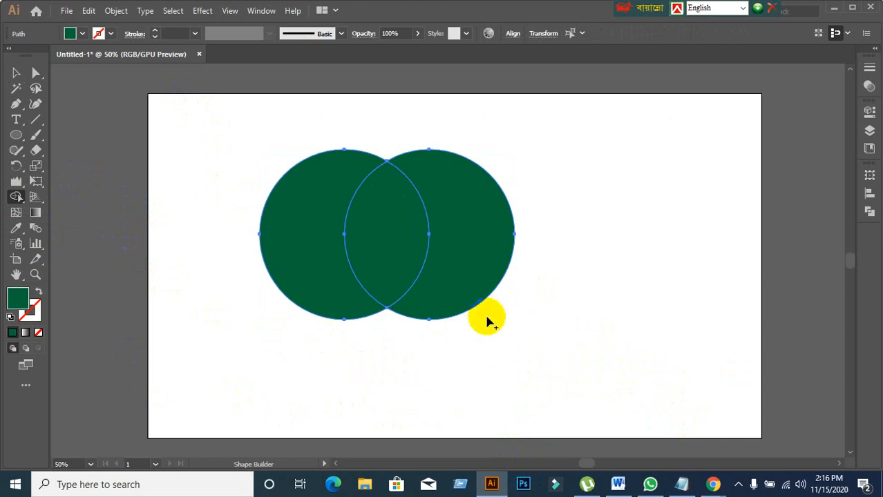
left_click(483, 259)
Pull the left crescent, the right crescent and the middle lens apart on the artboard
left_click(17, 74)
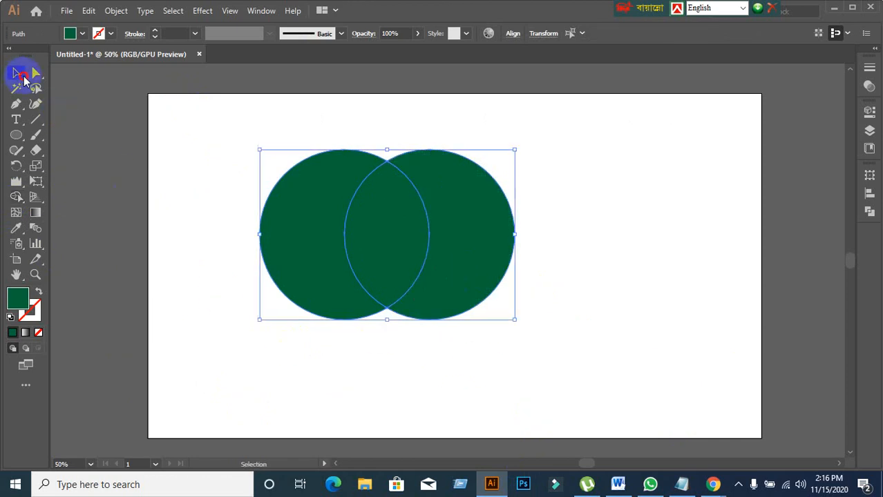
left_click(228, 241)
left_click_drag(282, 246, 223, 243)
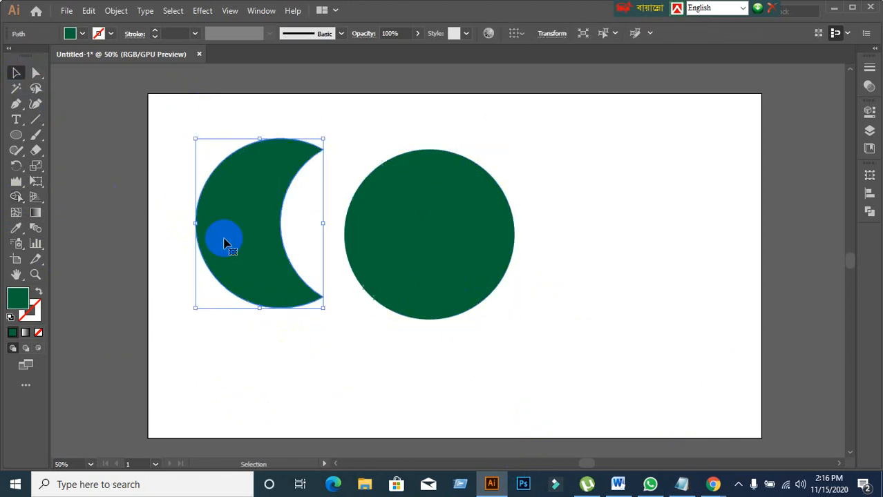
left_click_drag(474, 250, 534, 250)
left_click(414, 240)
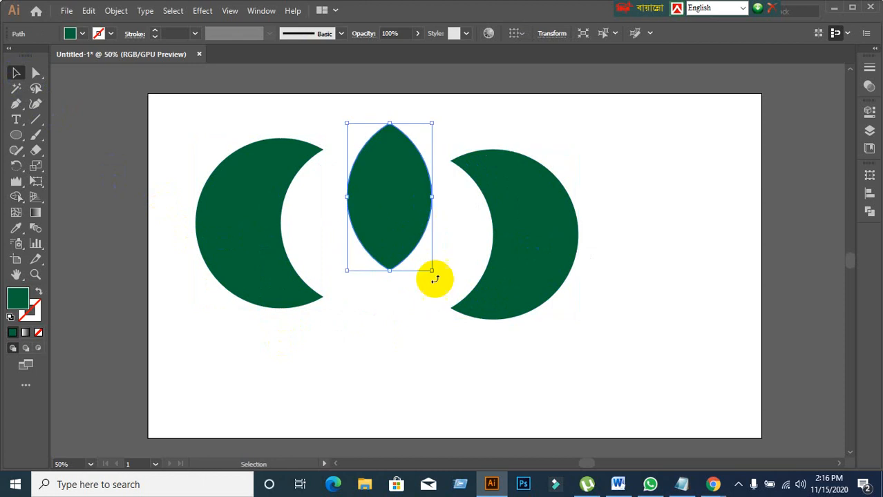
Undo the moves of the separated pieces and the Shape Builder division of the circles
key("ctrl+z")
key("ctrl+z")
key("ctrl+z")
key("ctrl+z")
left_click(622, 307)
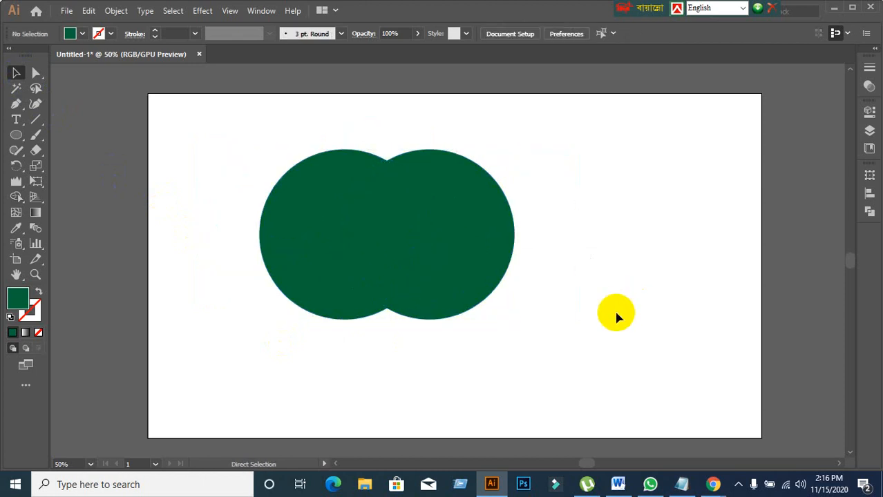
left_click_drag(443, 275, 507, 276)
key("ctrl+z")
key("ctrl+z")
left_click(600, 344)
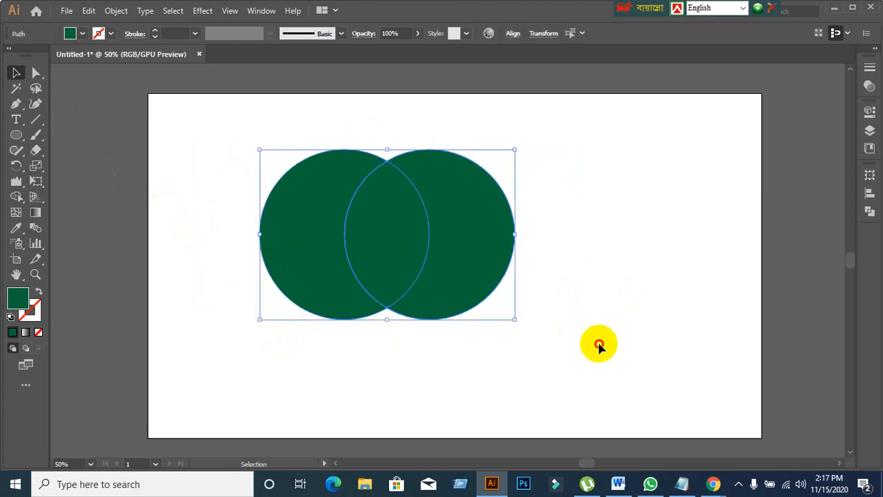
key("a")
left_click(477, 292)
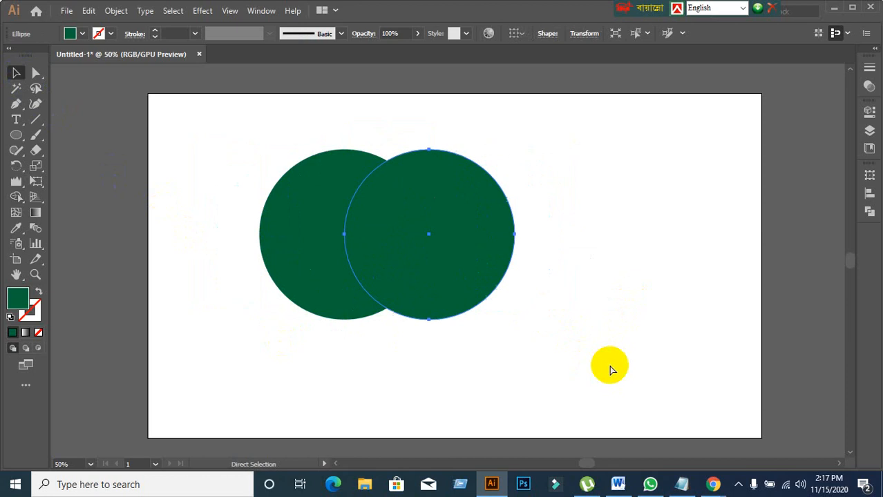
Select both circles and separate the left crescent and the central overlap with the Shape Builder tool
key("v")
left_click_drag(148, 118, 587, 343)
left_click(355, 293)
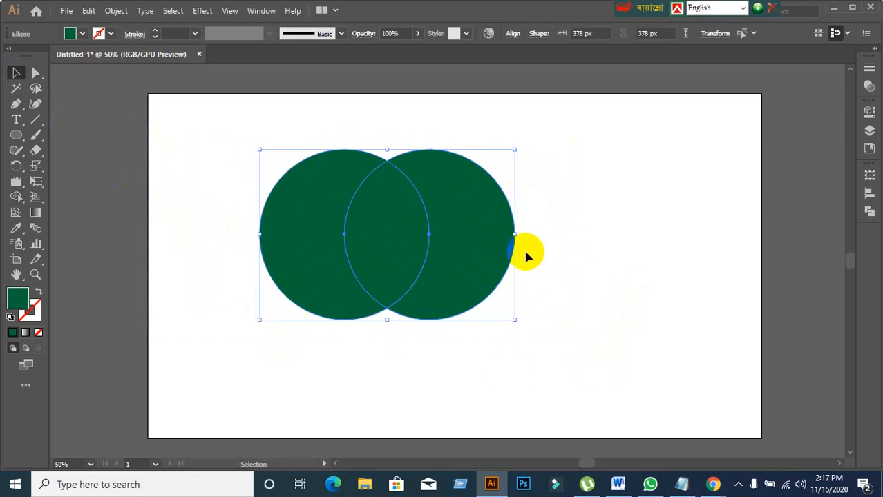
left_click(577, 273)
left_click(404, 256)
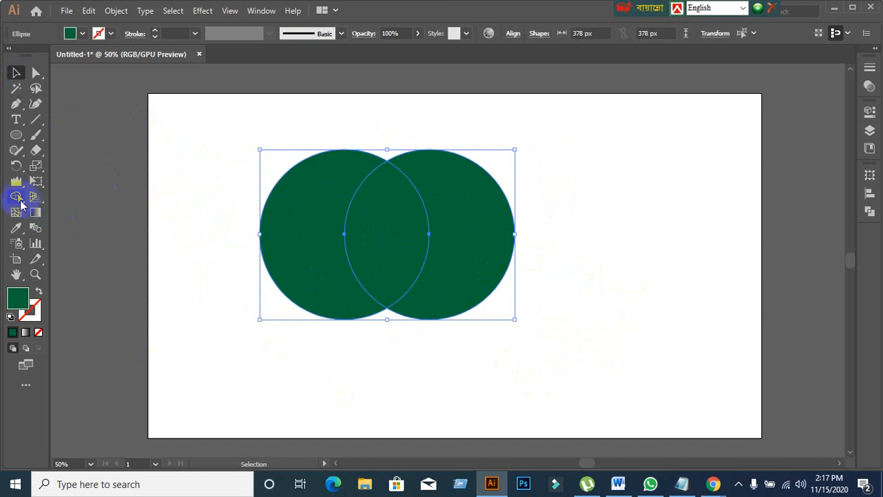
left_click(17, 198)
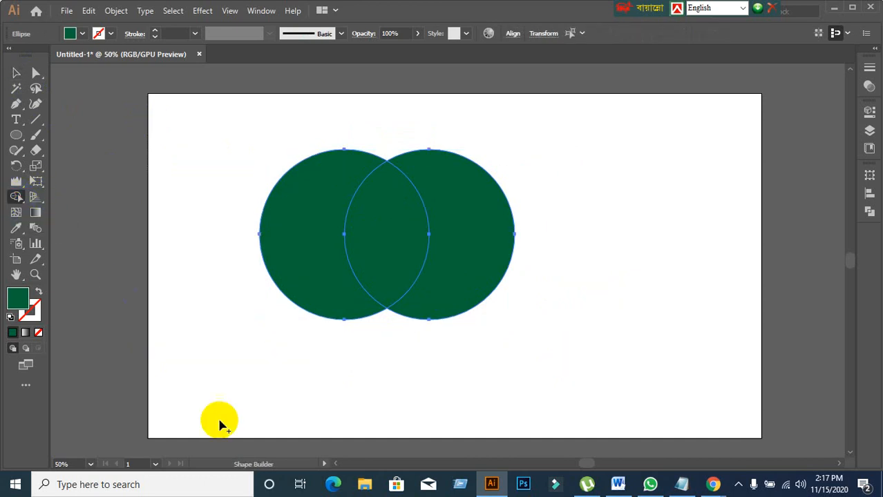
left_click(295, 276)
left_click(381, 268)
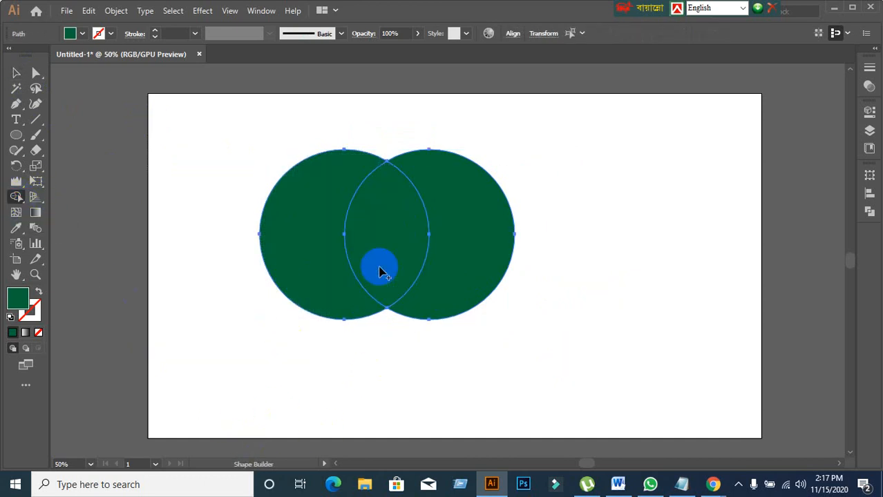
Select each divided piece in turn, then move the left crescent away from the other pieces
left_click(15, 74)
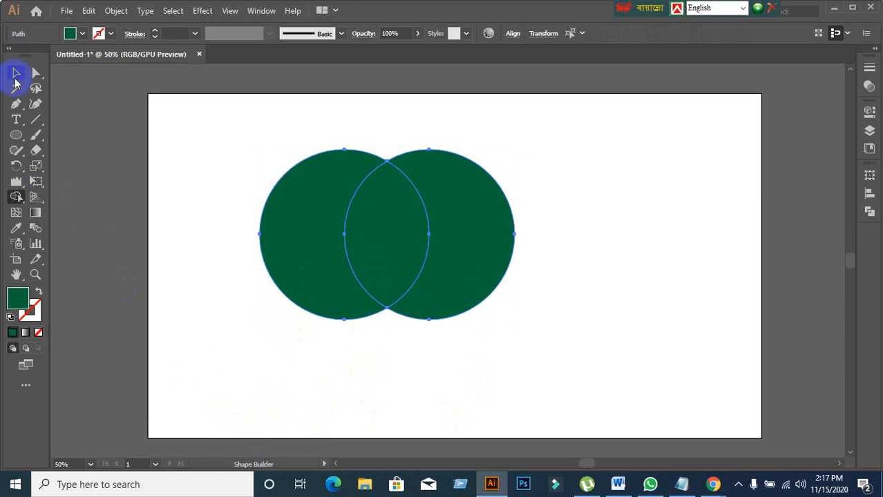
left_click(178, 288)
left_click(287, 295)
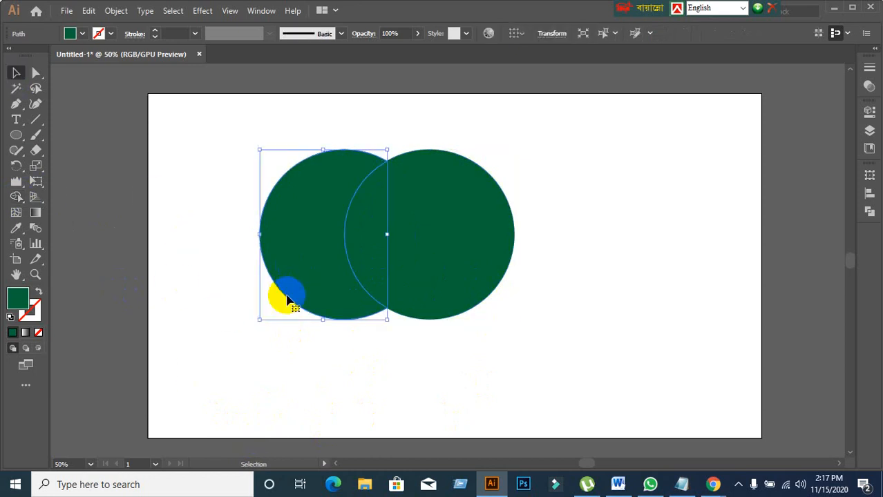
left_click(408, 281)
left_click(476, 281)
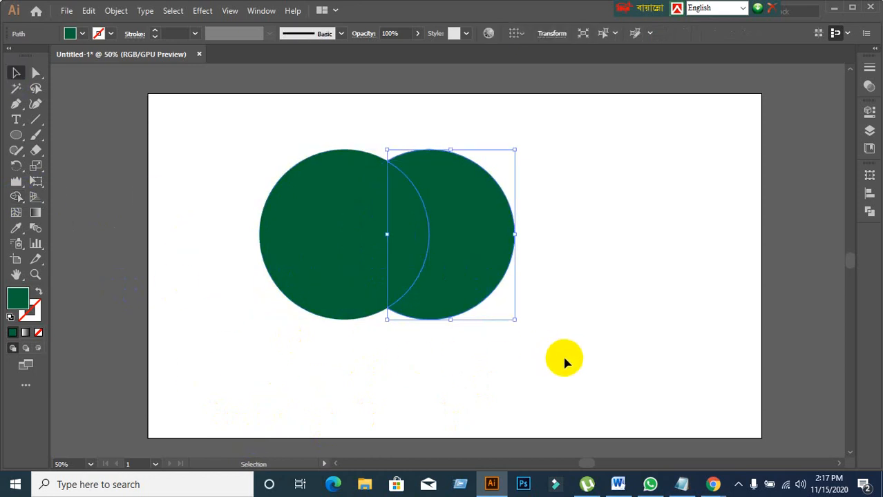
left_click(566, 359)
left_click(415, 285)
left_click(286, 274)
left_click(363, 259)
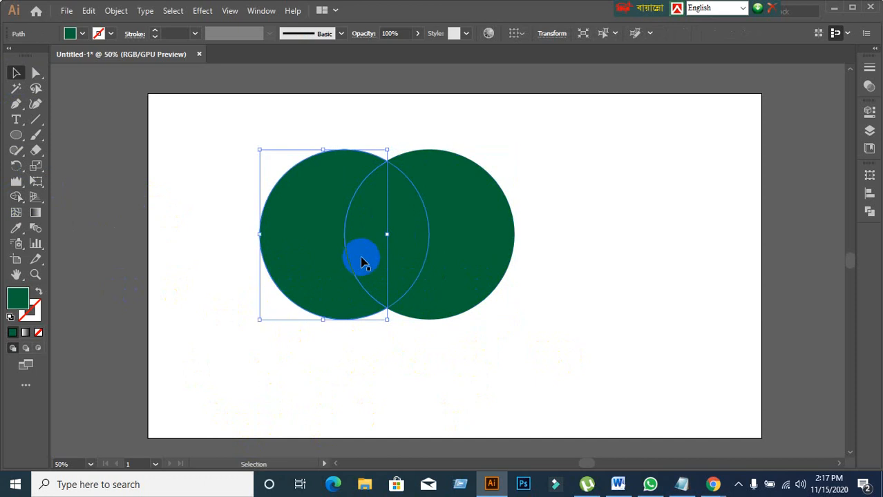
left_click_drag(289, 272, 230, 276)
Undo the left crescent's move and the Shape Builder separation of the circles
key("ctrl+z")
key("ctrl+z")
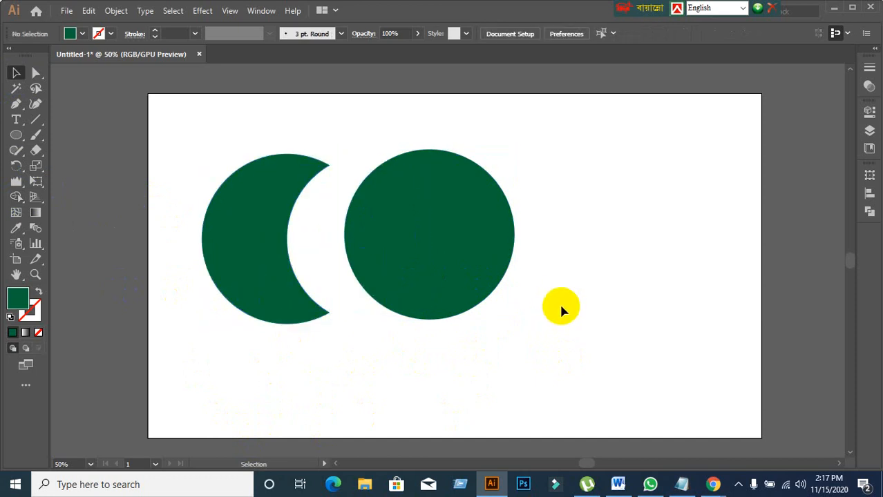
key("ctrl+z")
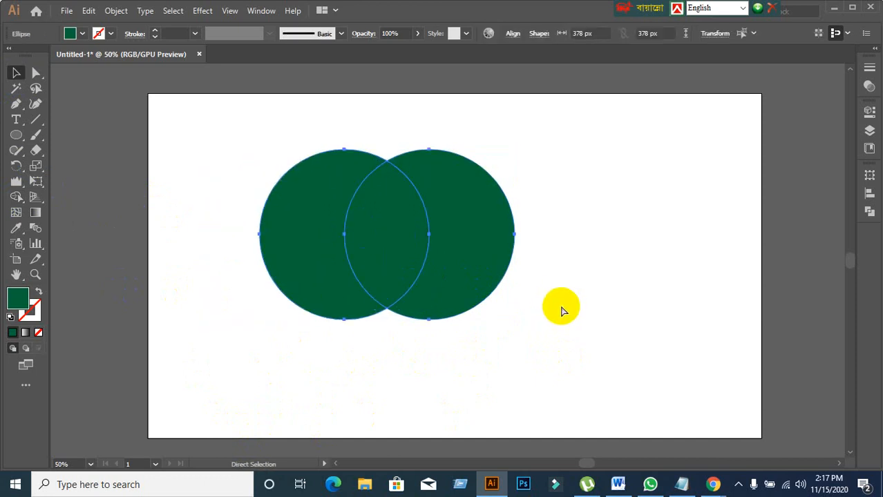
Check each circle individually, then select both overlapping circles together
left_click(587, 332)
left_click(476, 293)
left_click(639, 344)
left_click(331, 292)
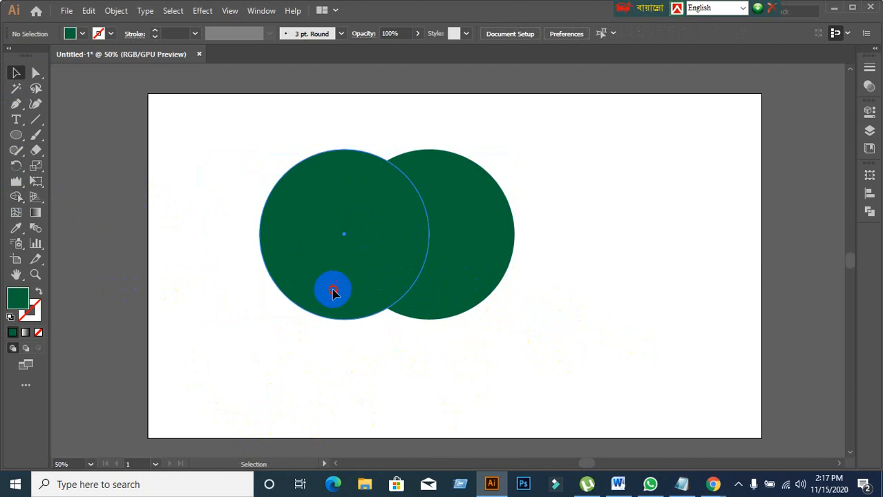
left_click(528, 331)
left_click_drag(242, 102, 590, 351)
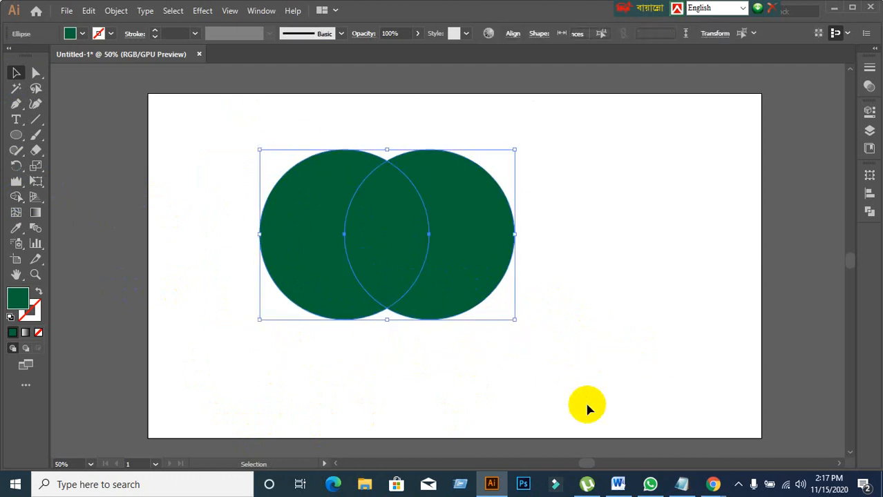
Divide the two overlapping circles with Pathfinder's Divide operation and ungroup the resulting pieces
left_click(261, 11)
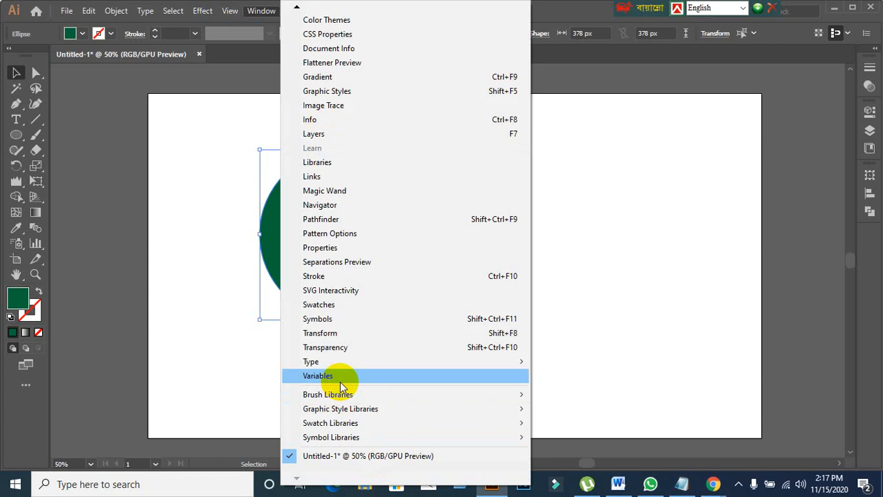
left_click(869, 213)
left_click(720, 237)
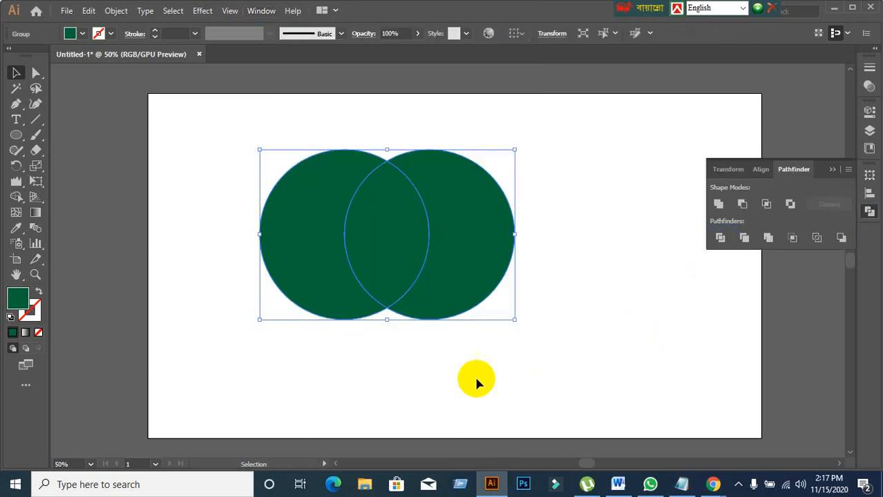
right_click(401, 293)
left_click(429, 175)
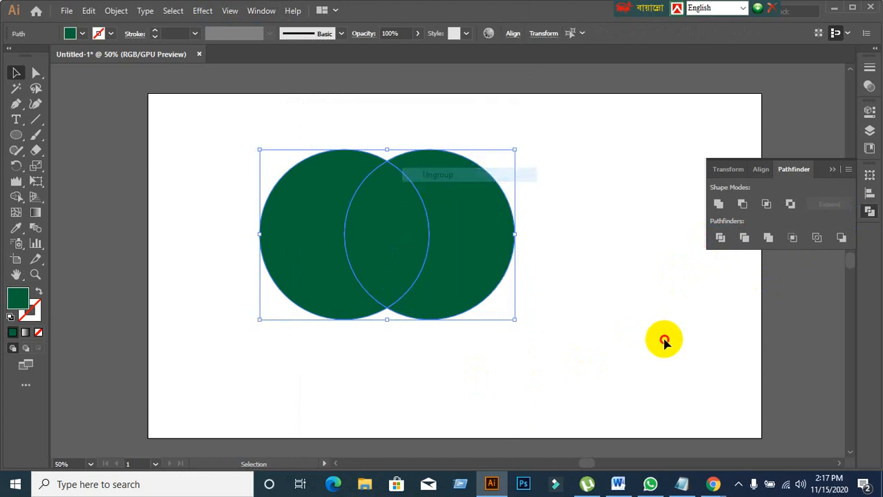
left_click(663, 340)
Move the two crescents and the central overlap piece apart and line them up along the artboard's upper edge
left_click_drag(497, 278, 557, 289)
left_click_drag(280, 262, 221, 259)
left_click_drag(389, 253, 396, 149)
left_click_drag(224, 247, 211, 161)
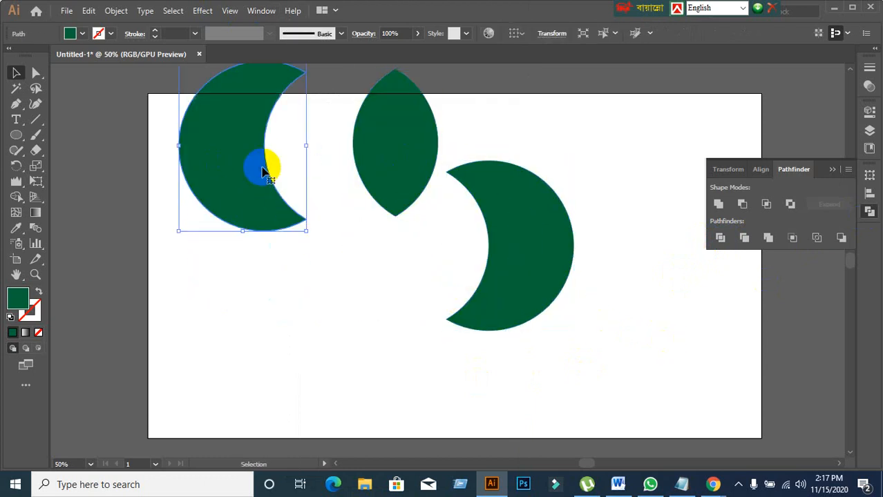
left_click_drag(508, 234, 538, 156)
left_click(407, 302)
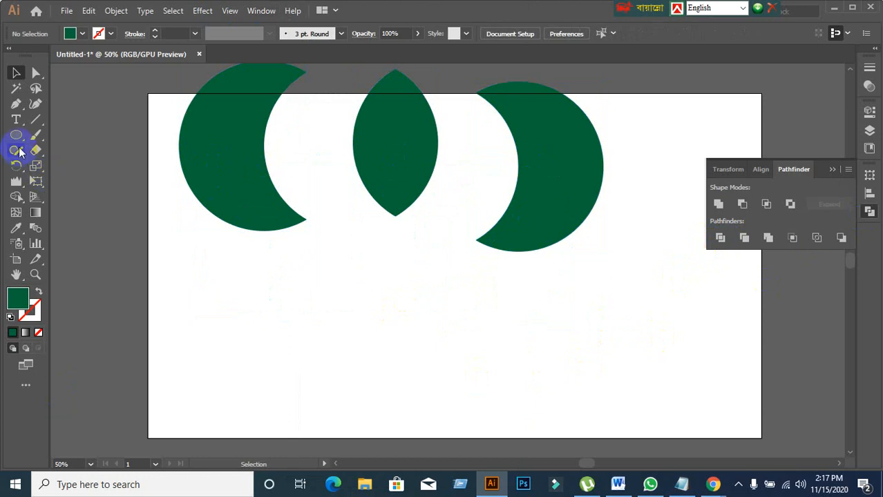
left_click_drag(15, 135, 49, 134)
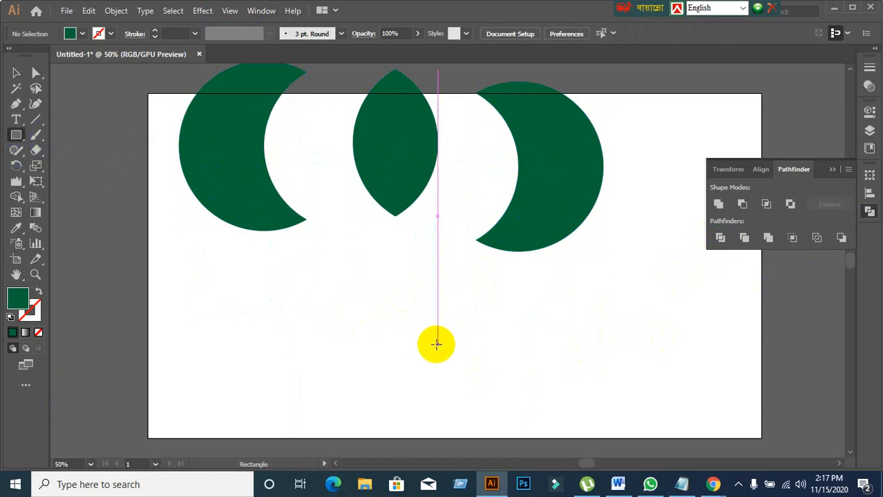
scroll(387, 304, "down", 2)
left_click_drag(274, 231, 390, 346)
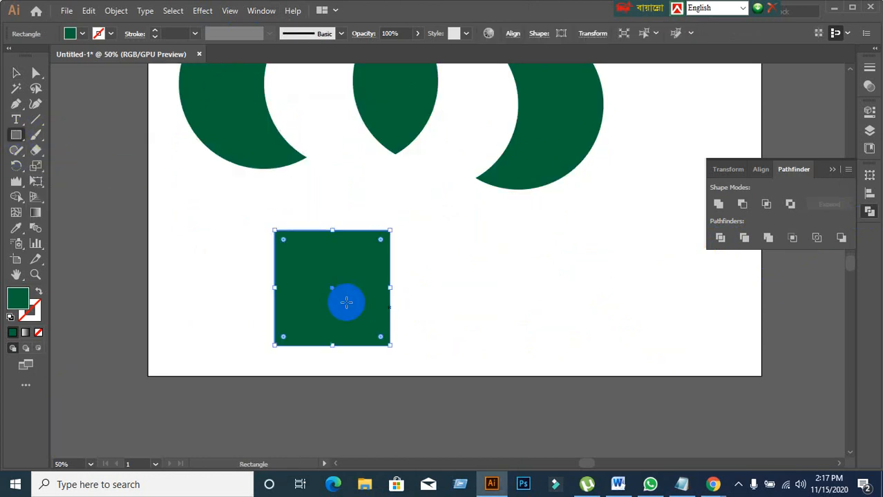
left_click(18, 75)
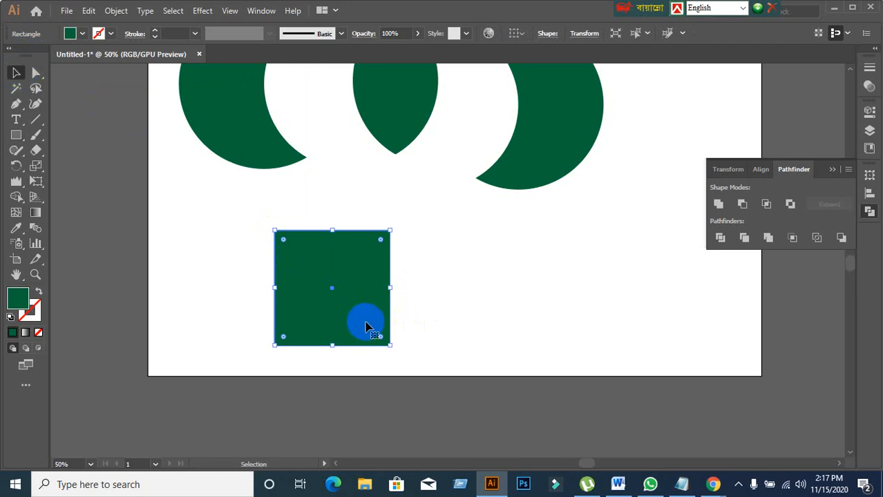
scroll(366, 326, "up", 1)
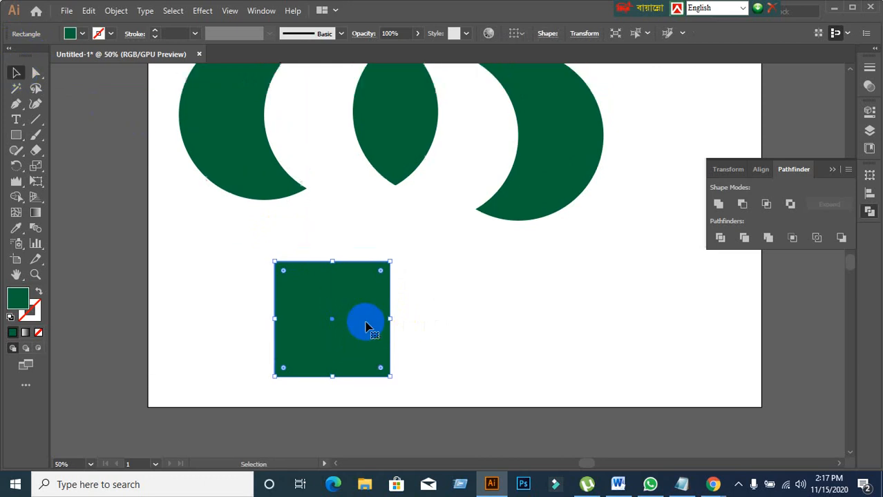
left_click(477, 342)
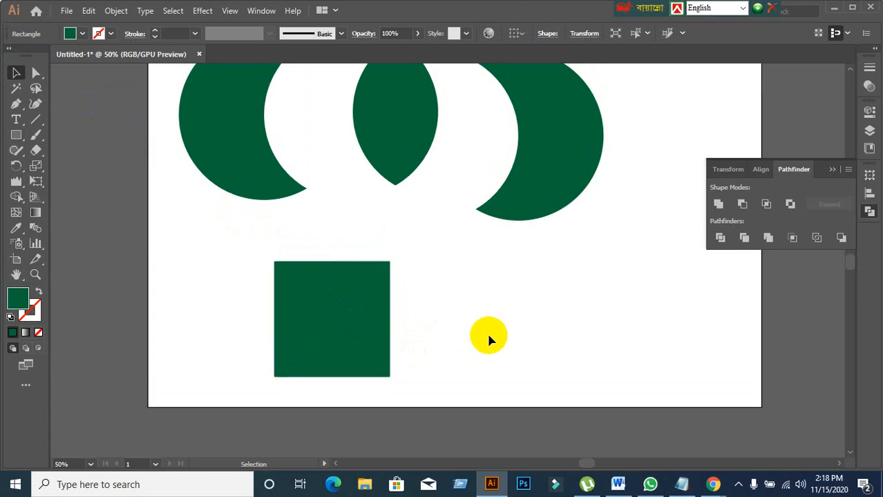
left_click_drag(335, 332, 335, 413)
scroll(519, 235, "up", 4)
scroll(503, 317, "down", 5)
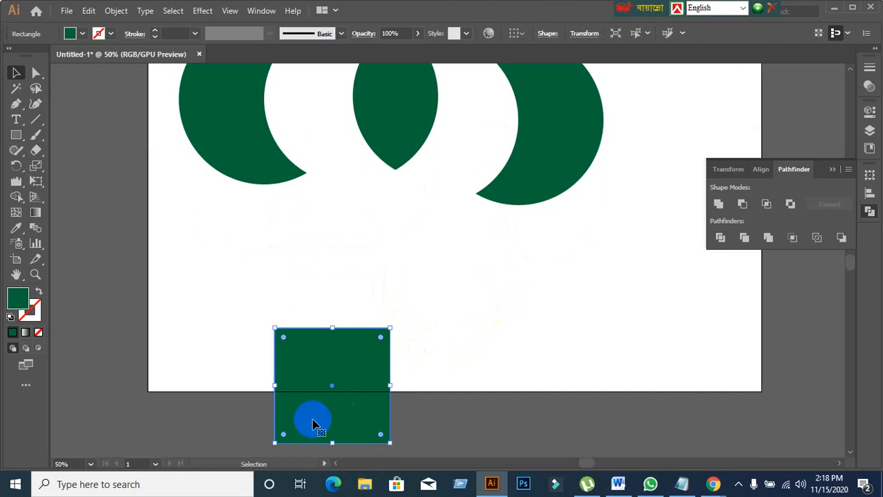
key("Delete")
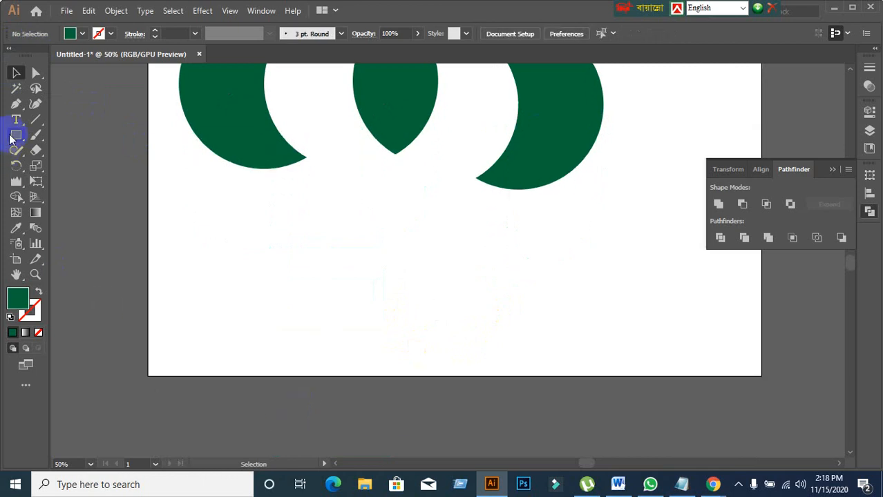
Draw a circle about 318 px across below the separated pieces and place an overlapping copy beside it
left_click_drag(11, 138, 63, 168)
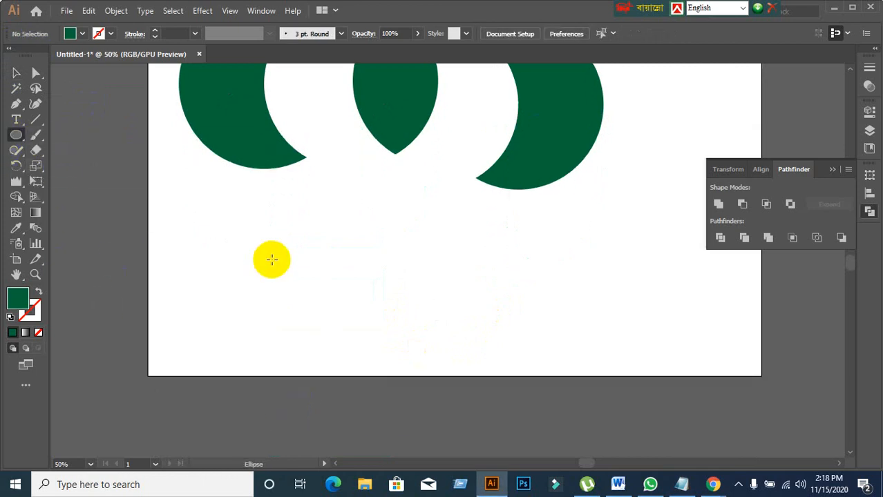
left_click_drag(253, 204, 387, 346)
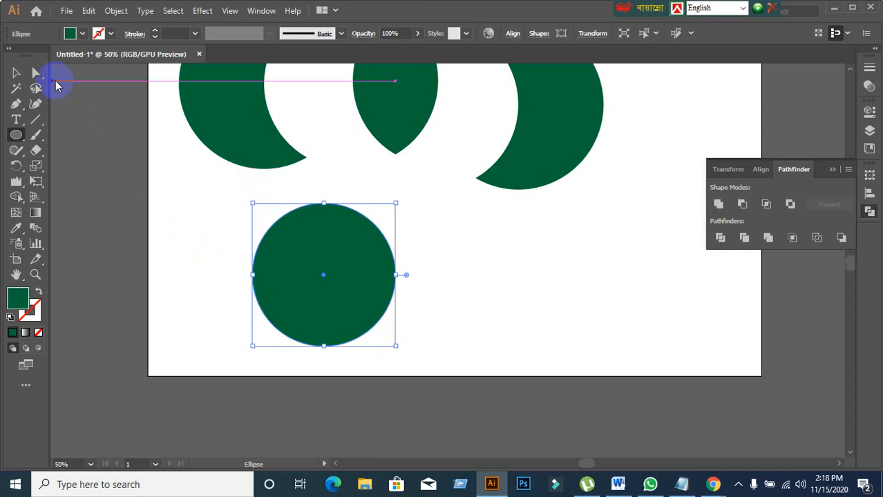
left_click(19, 74)
left_click_drag(369, 300, 439, 302)
Select both overlapping circles and merge all their regions into one shape with the Shape Builder tool
left_click_drag(218, 247, 472, 345)
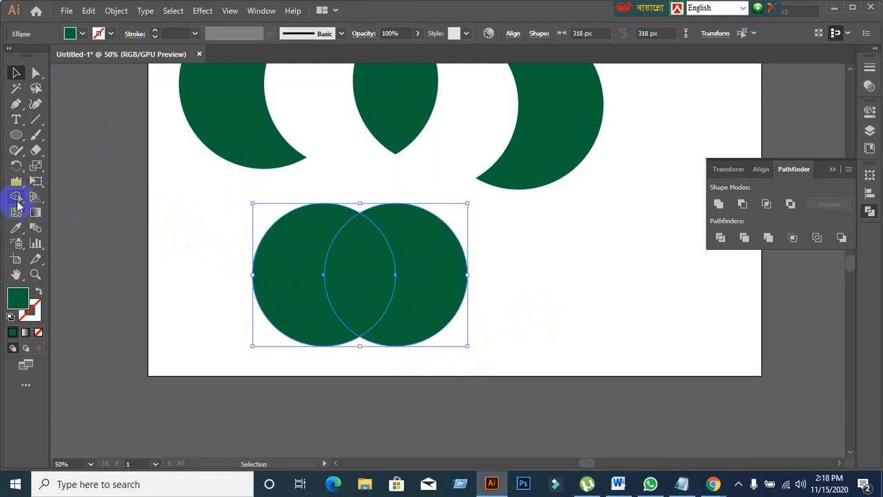
left_click(16, 197)
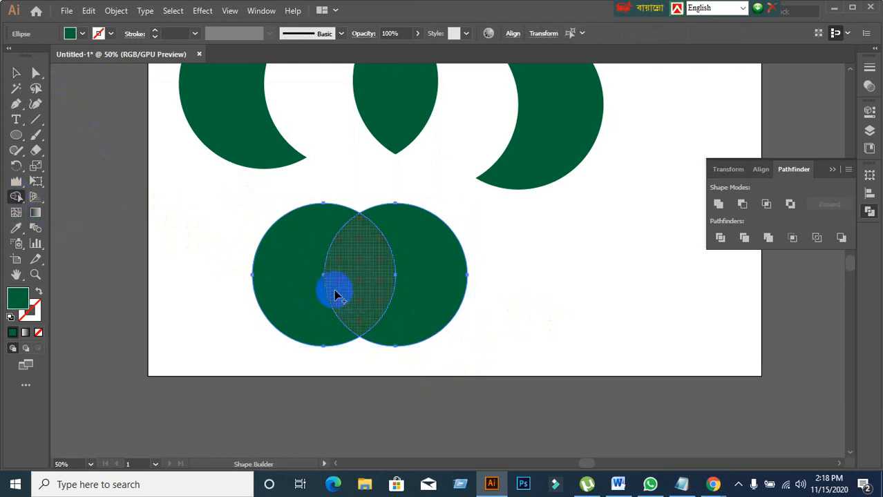
left_click_drag(299, 280, 434, 282)
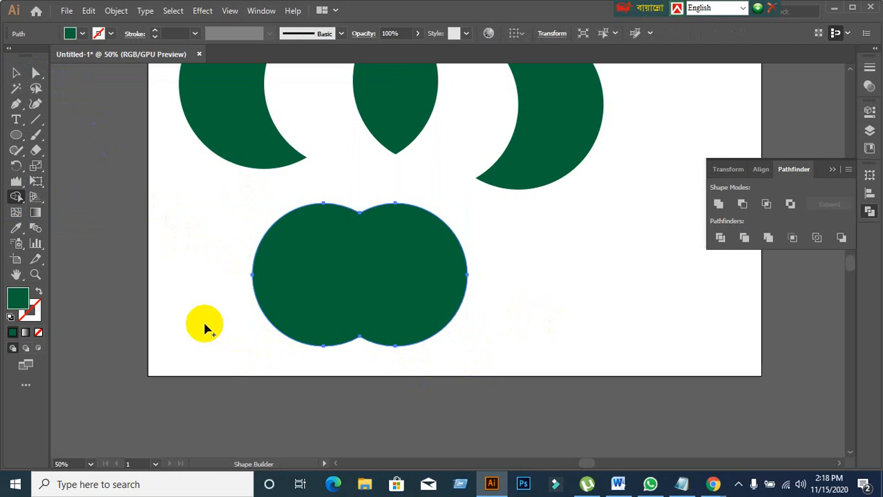
left_click(287, 210)
Move the merged double-circle shape to the artboard's right edge and deselect it
left_click(16, 73)
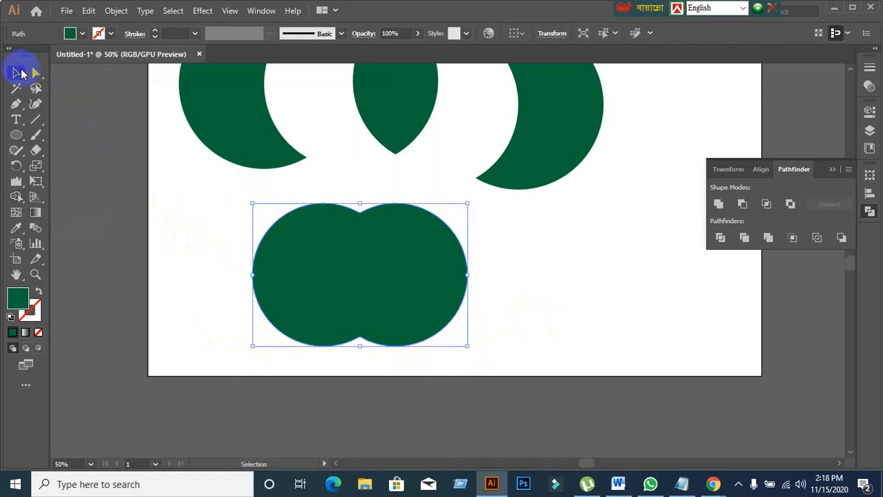
left_click(295, 331)
left_click_drag(295, 332, 635, 326)
left_click(504, 315)
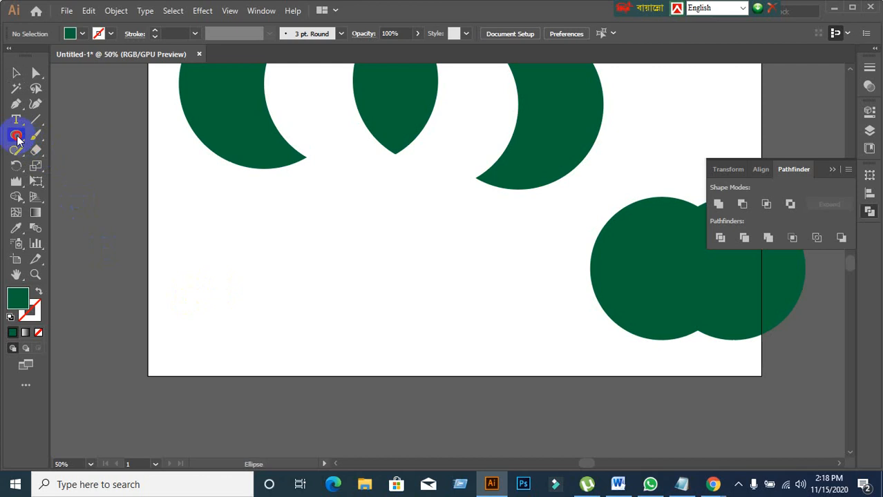
Draw a circle about 275 px across in the cleared space and place an overlapping copy beside it
left_click_drag(266, 231, 391, 333)
left_click(15, 72)
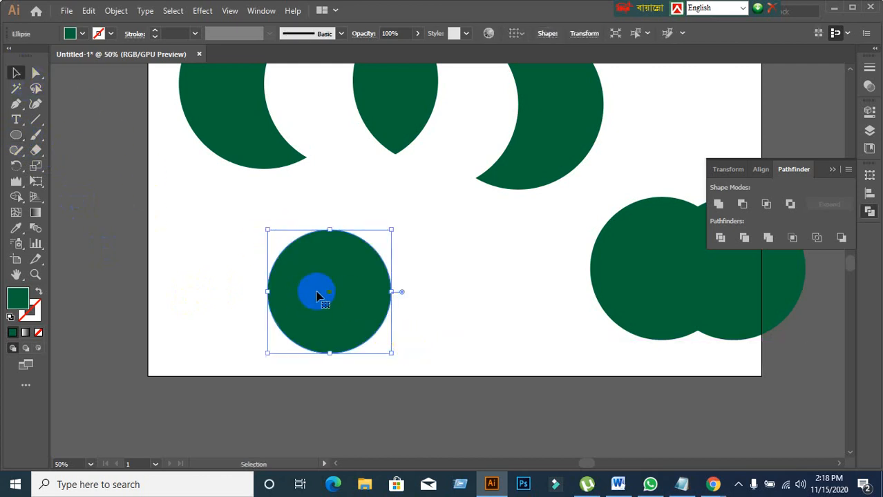
left_click_drag(316, 296, 369, 314)
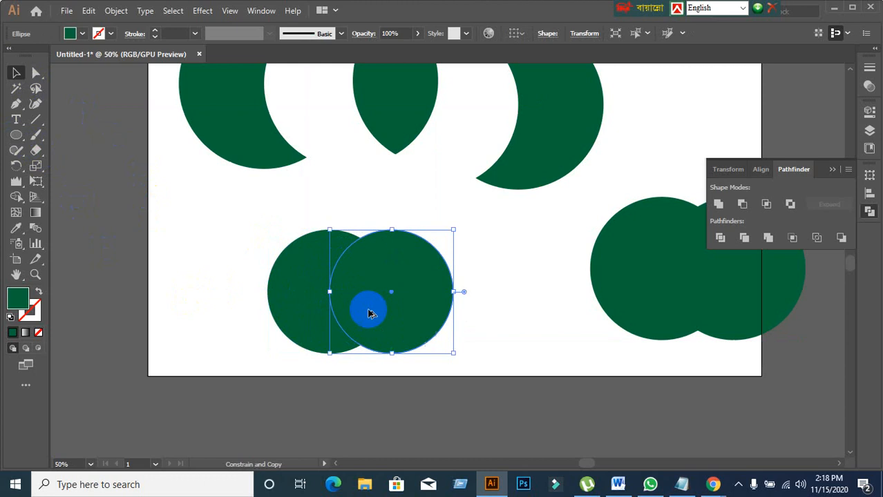
Unite the two 275 px circles as a Pathfinder compound shape, expand it and deselect it
left_click_drag(210, 242, 434, 361)
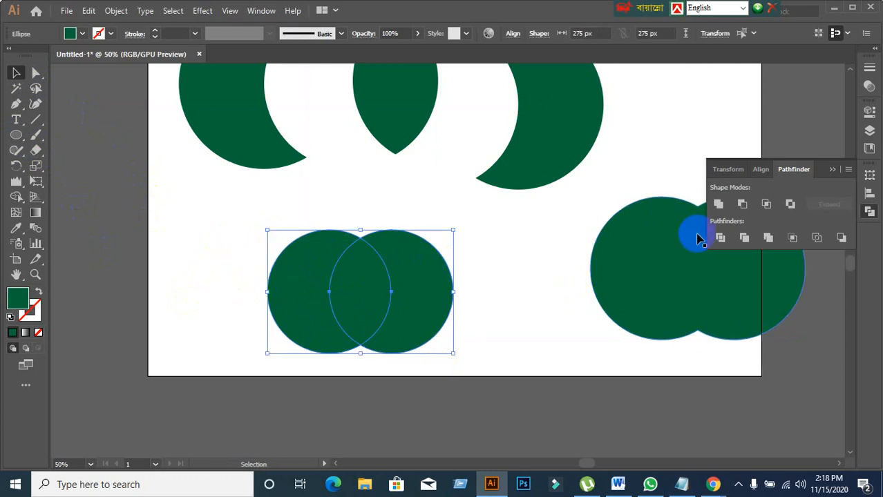
left_click(718, 205, "alt")
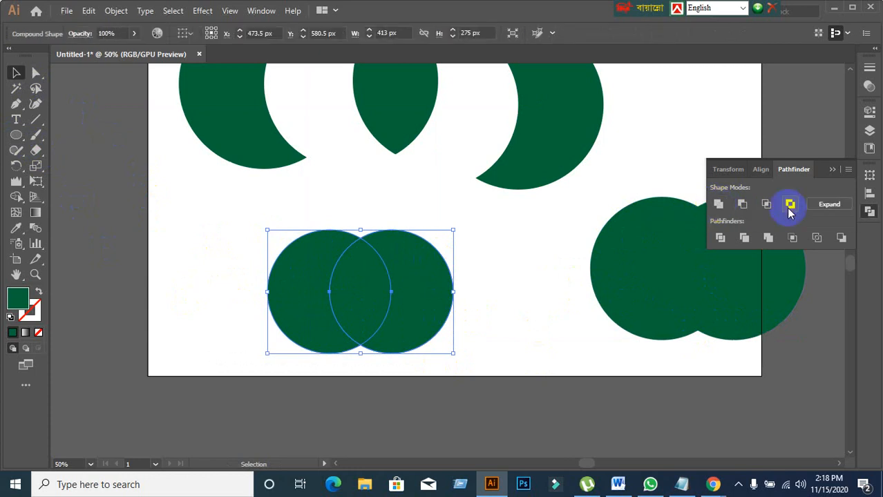
left_click(832, 205)
left_click(542, 291)
Move the united shape past the artboard's lower-right corner and shift the Shape Builder-merged shape slightly upward
left_click_drag(409, 333, 816, 403)
left_click(305, 318)
scroll(98, 266, "down", 1)
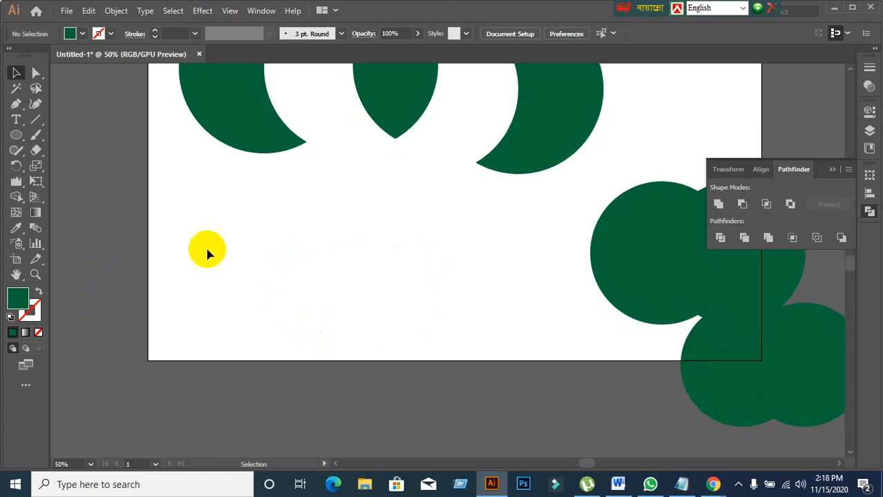
left_click(725, 418)
left_click_drag(619, 287, 623, 259)
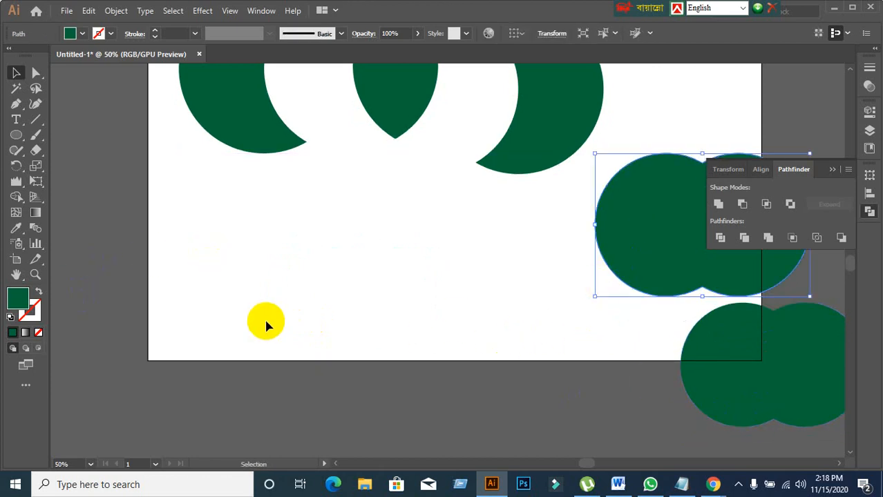
Draw a circle about 287 px across in the cleared space and place an overlapping copy beside it
left_click(14, 136)
left_click_drag(248, 228, 378, 331)
left_click(17, 75)
left_click(328, 280)
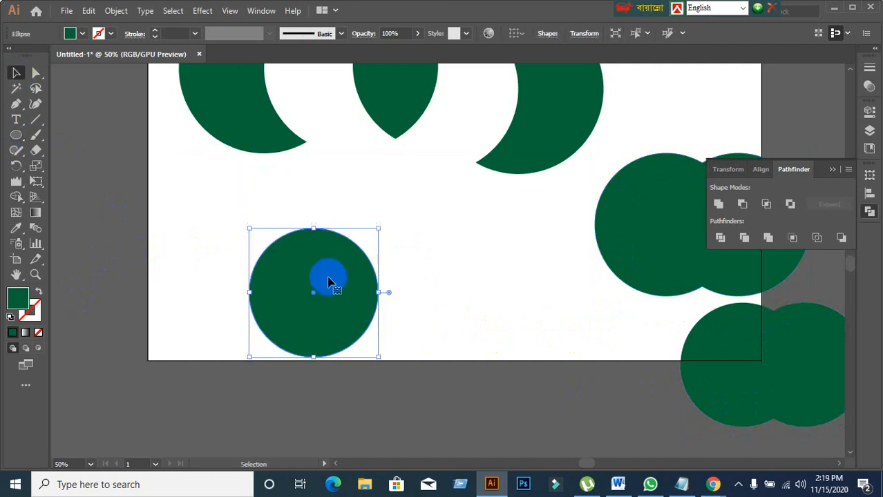
left_click_drag(345, 299, 410, 295)
Select the two 287 px circles and group them
left_click_drag(233, 233, 425, 331)
right_click(375, 300)
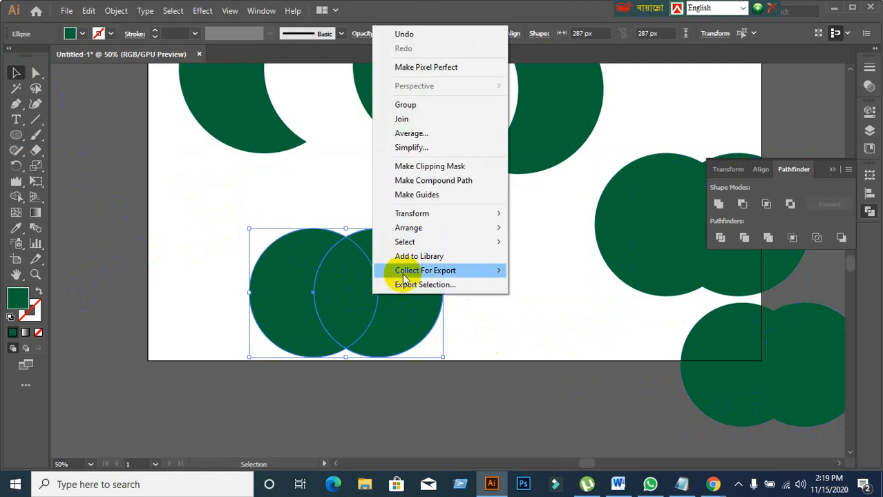
left_click(407, 105)
left_click(270, 310)
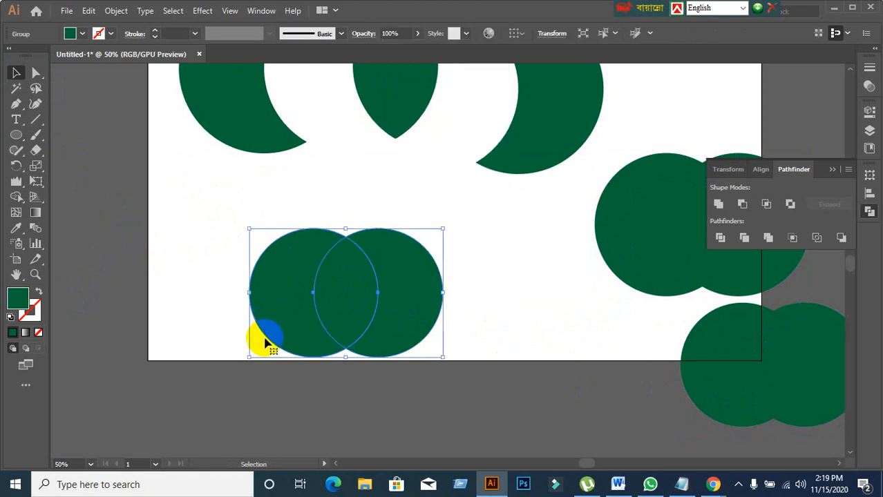
Compare the circle group with the Pathfinder-united shape and move the united shape left, closer to the group
left_click(805, 349)
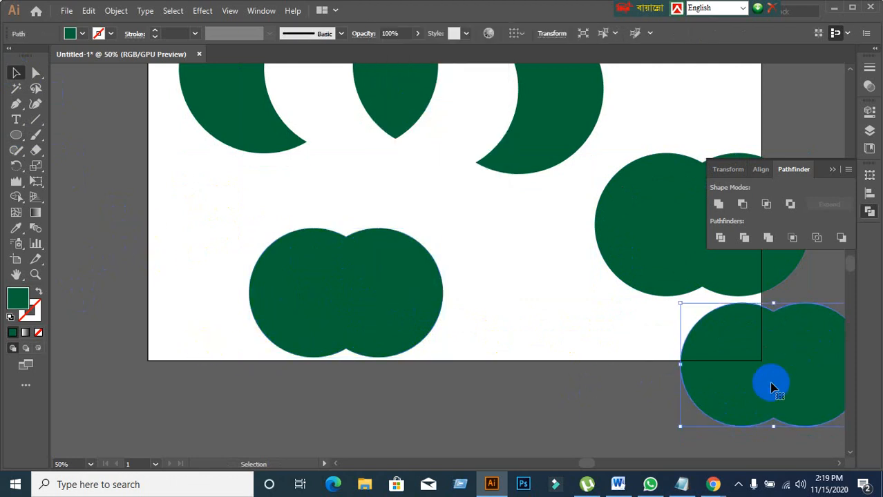
left_click(415, 310)
left_click_drag(747, 353, 591, 351)
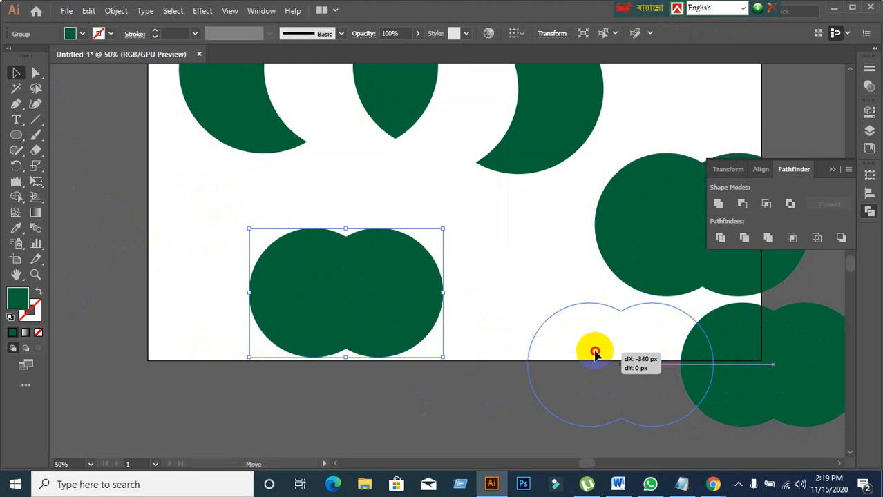
left_click(409, 312)
Ungroup the two circles, move the right one away from its partner, and check the united shape for comparison
right_click(377, 327)
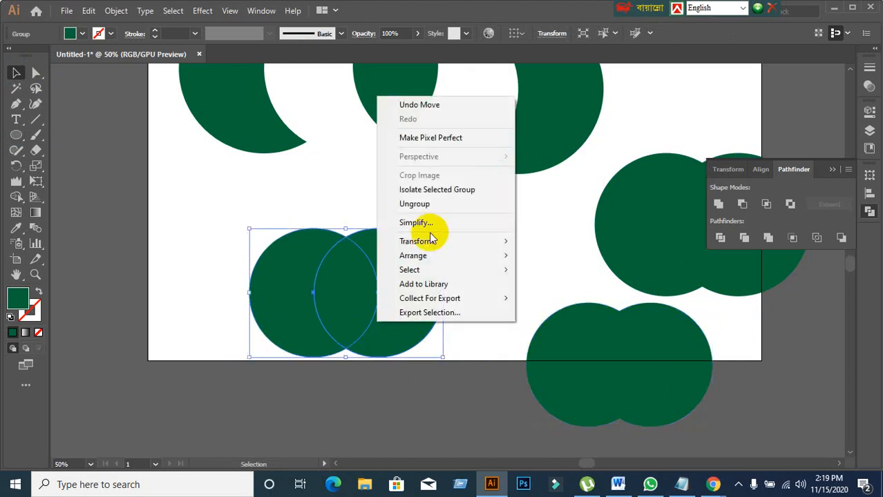
left_click(433, 206)
left_click(361, 217)
left_click_drag(413, 260, 472, 247)
left_click(579, 340)
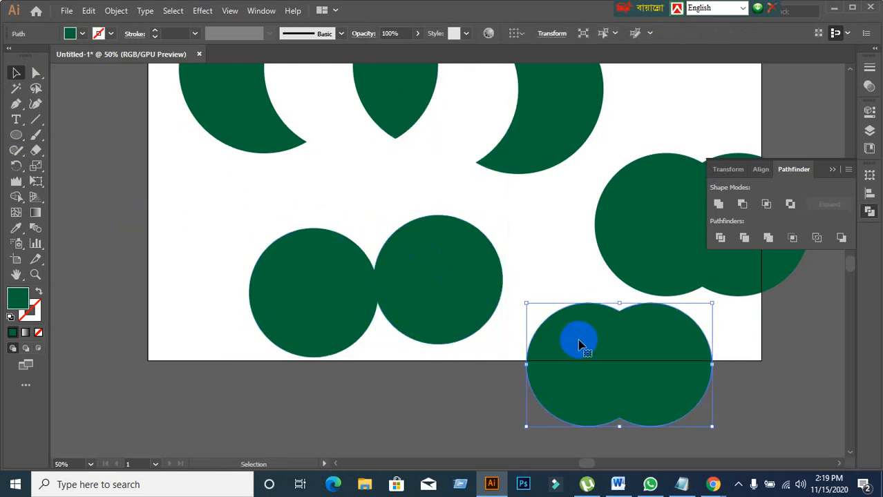
left_click(418, 359)
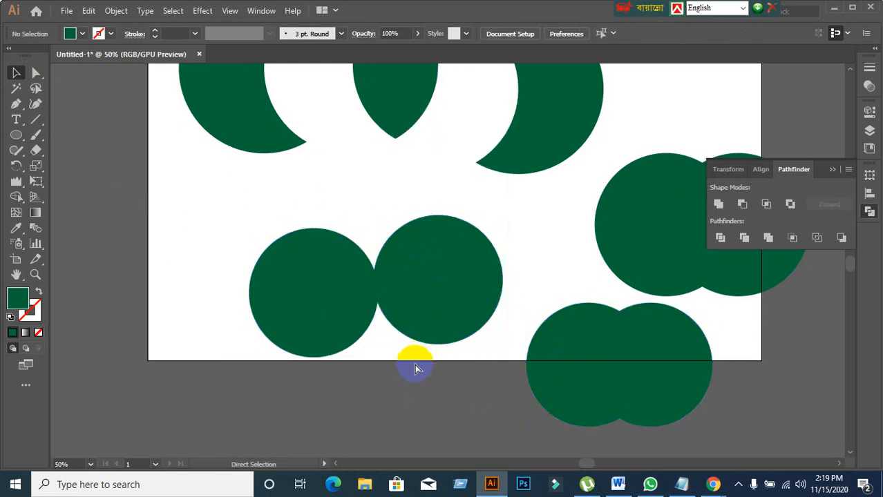
Undo the right circle's move and select both overlapping circles together
key("ctrl+z")
scroll(387, 401, "down", 1)
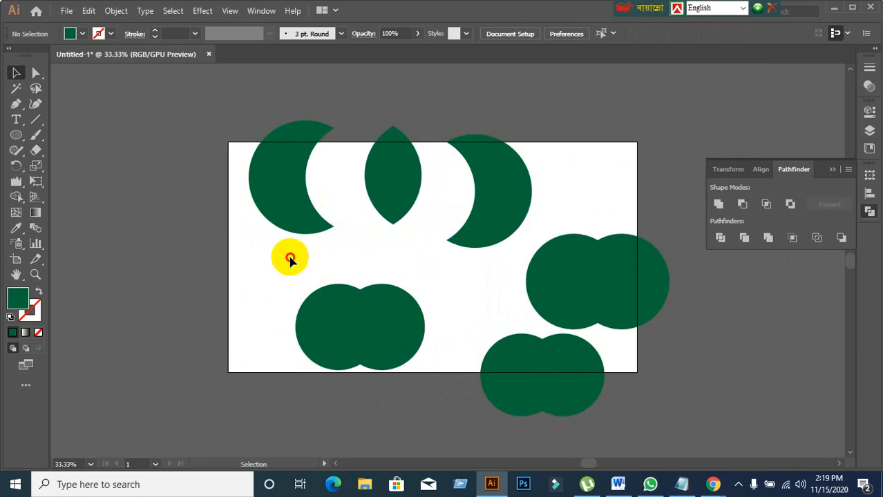
left_click_drag(290, 259, 420, 379)
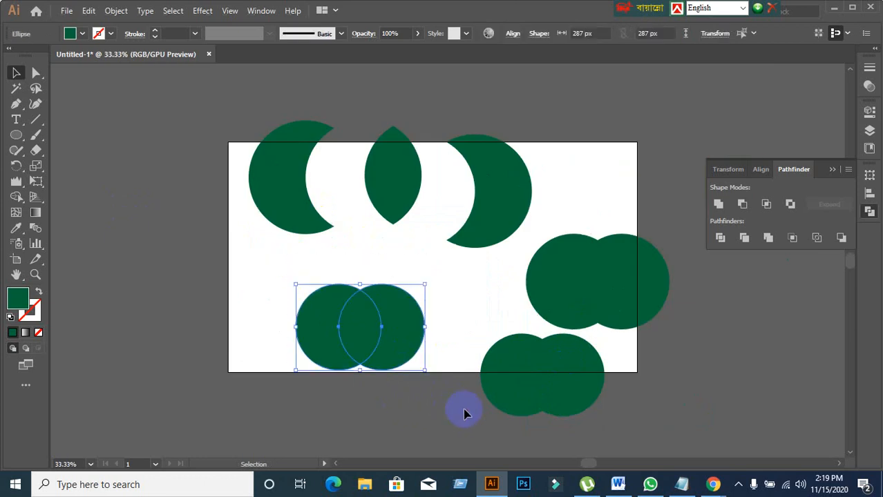
Delete the overlapping circles and the lower united shape, and move the remaining united shape up beside the right crescent
key("Delete")
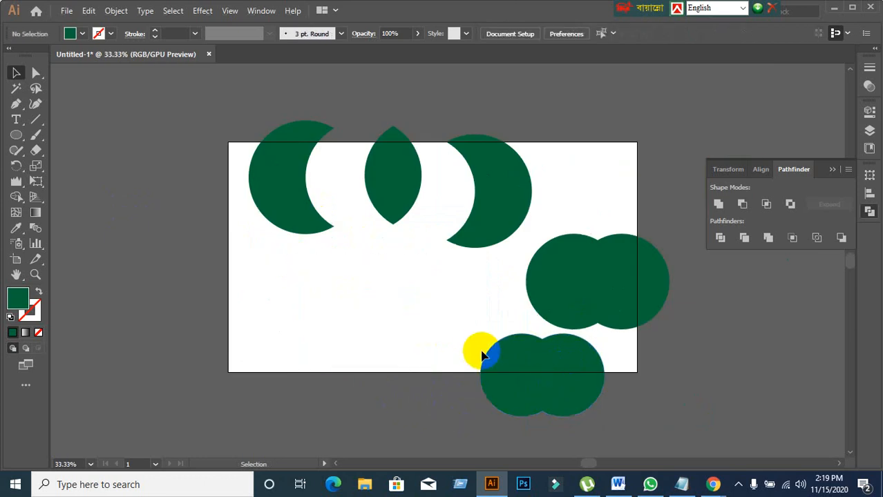
left_click_drag(475, 353, 626, 424)
key("Delete")
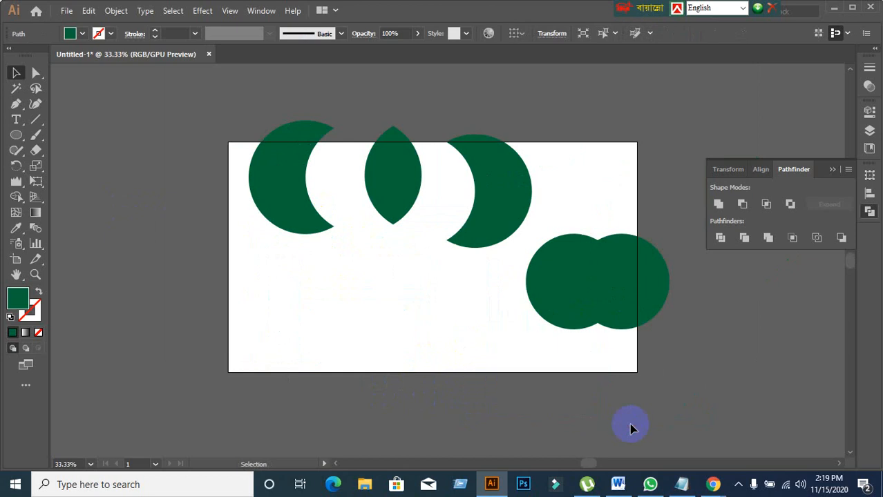
left_click_drag(571, 257, 614, 166)
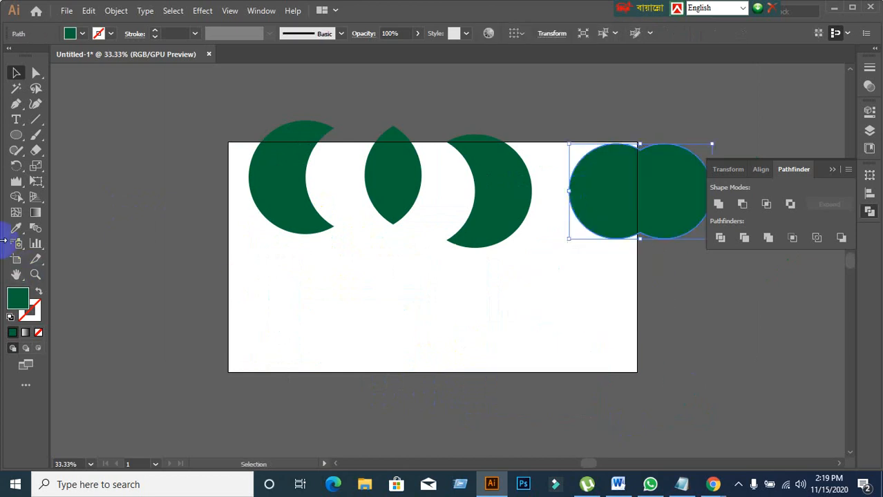
Draw a green square below the crescents and place an overlapping copy diagonally down to the right
left_click_drag(19, 134, 74, 139)
scroll(361, 233, "down", 2)
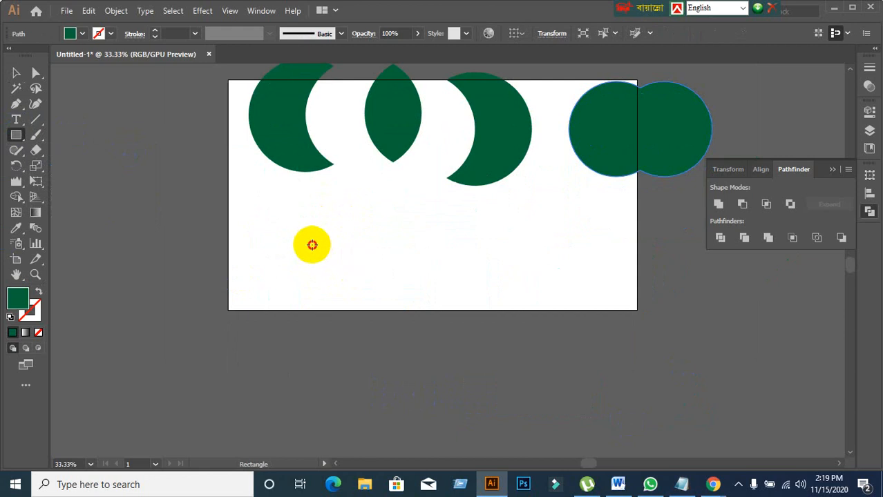
left_click_drag(311, 245, 423, 355)
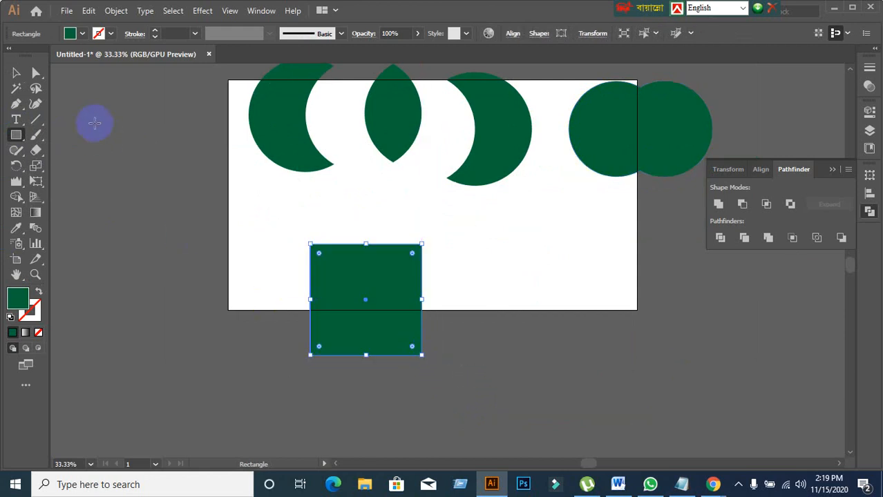
left_click(17, 73)
scroll(252, 231, "down", 3)
left_click_drag(379, 236, 412, 369)
left_click(506, 358)
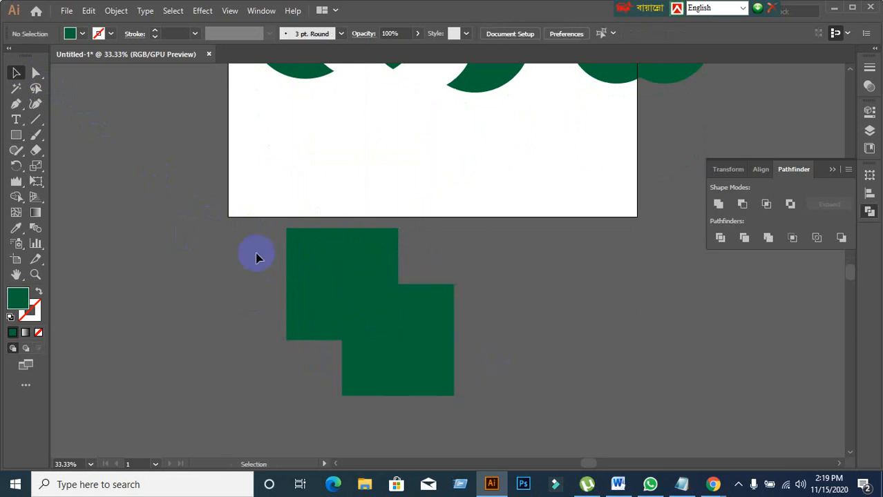
Select both overlapping squares and divide them at their overlap with the Shape Builder tool
left_click_drag(499, 408, 497, 408)
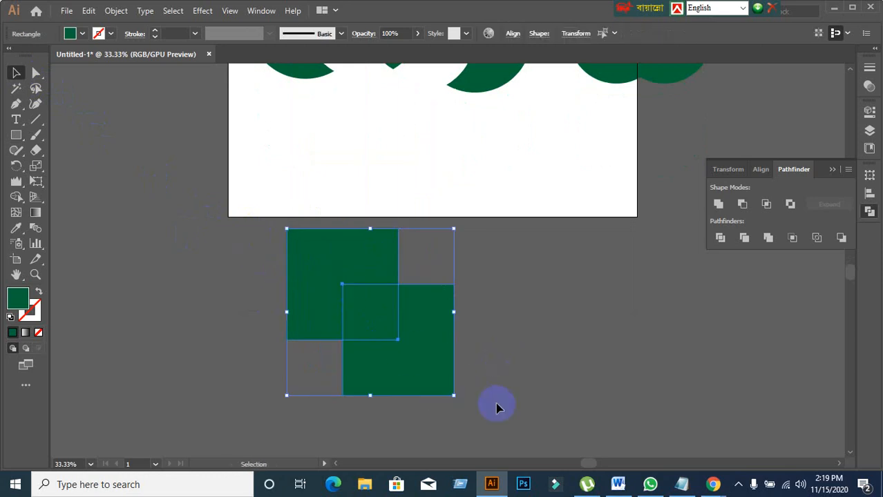
left_click(356, 364)
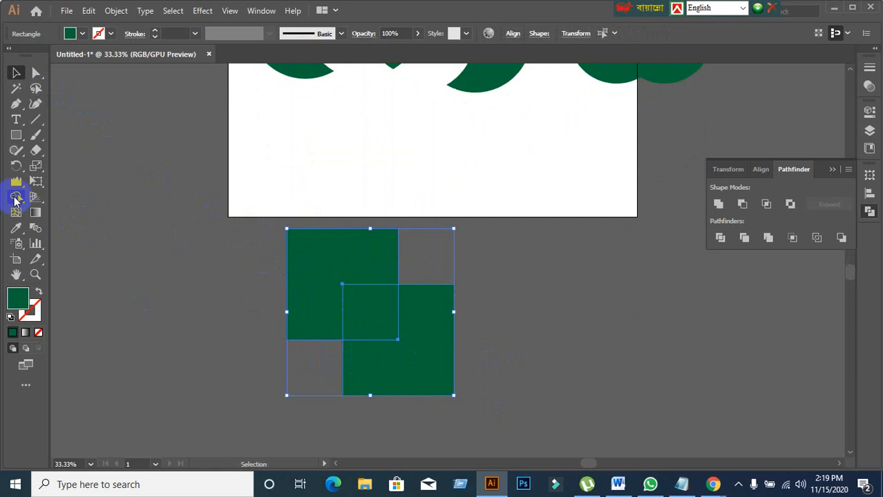
left_click(16, 200)
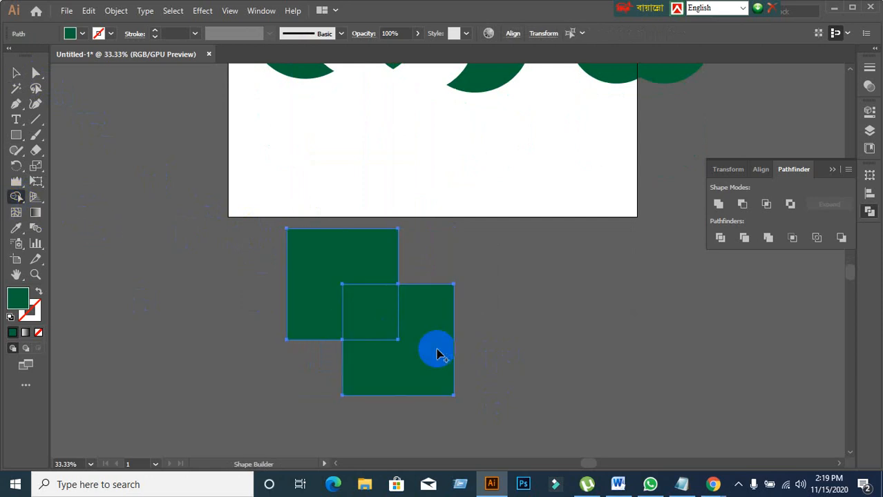
left_click(18, 73)
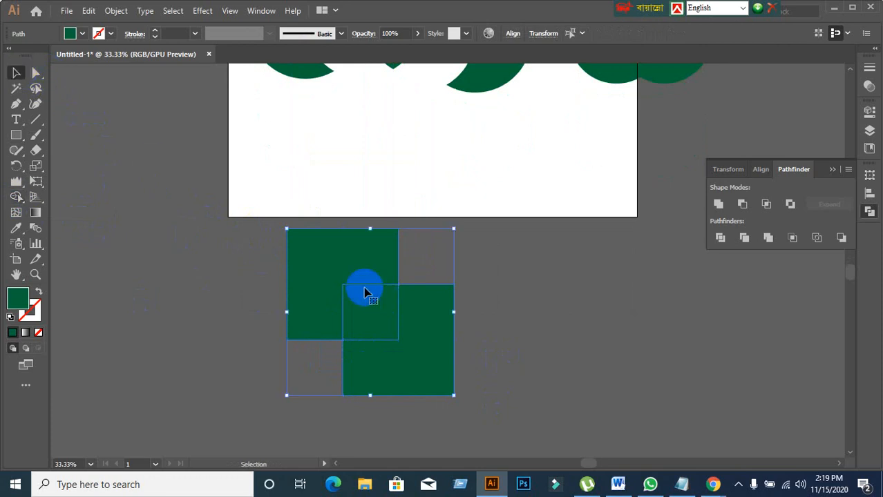
Pull the divided squares apart by moving the upper L-shaped piece, the overlap piece and the lower piece separately
left_click(266, 262)
left_click_drag(381, 258, 316, 240)
left_click_drag(372, 306, 333, 313)
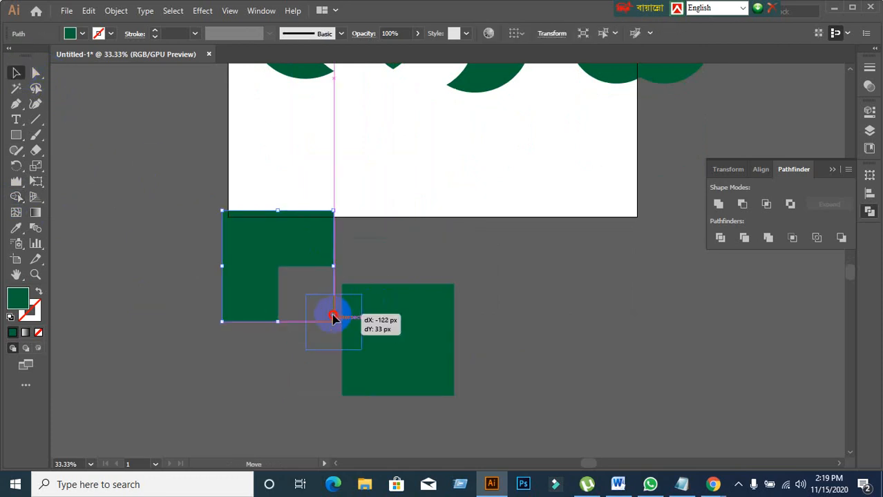
left_click_drag(449, 341, 432, 336)
left_click(578, 295)
scroll(578, 295, "right", 3)
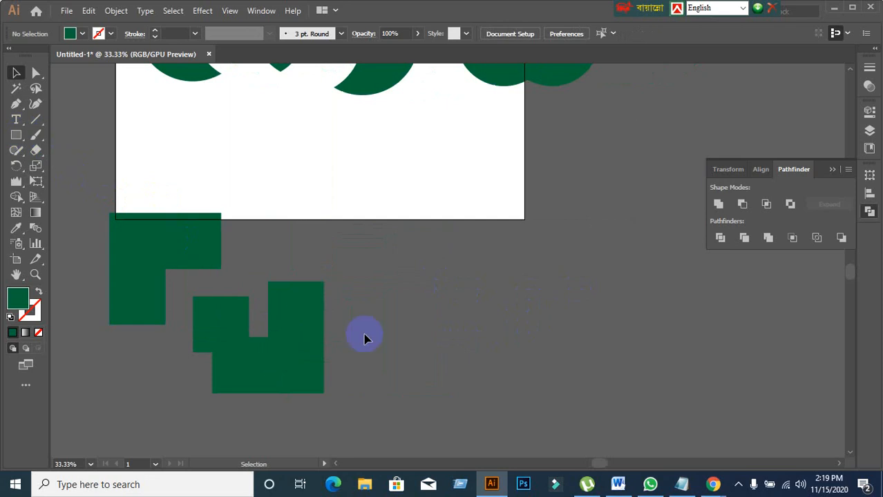
Undo the moves of the divided square pieces
key("ctrl+z")
key("ctrl+z")
key("ctrl+z")
key("v")
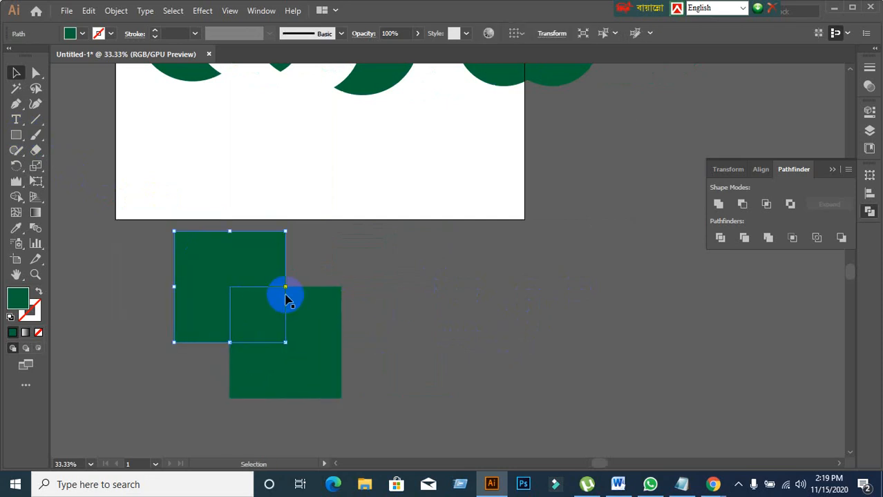
Select all pieces of the divided squares and move them together to the right, below the artboard
left_click(99, 262)
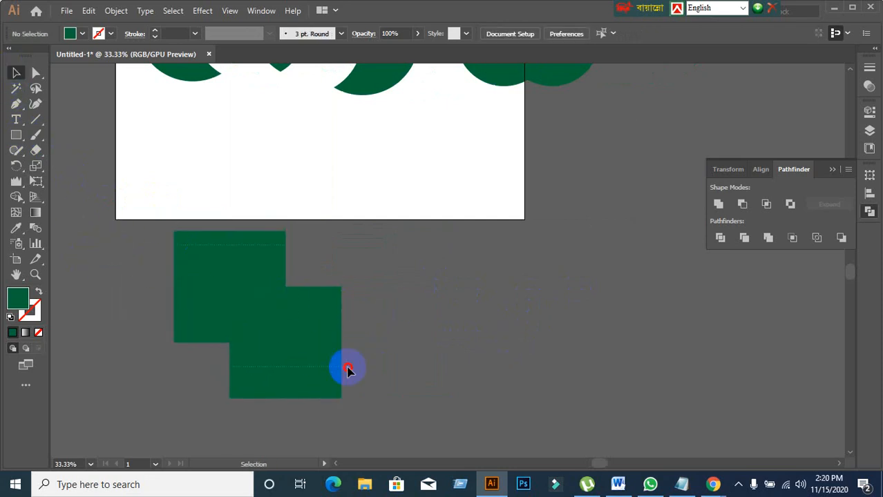
left_click_drag(348, 371, 608, 359)
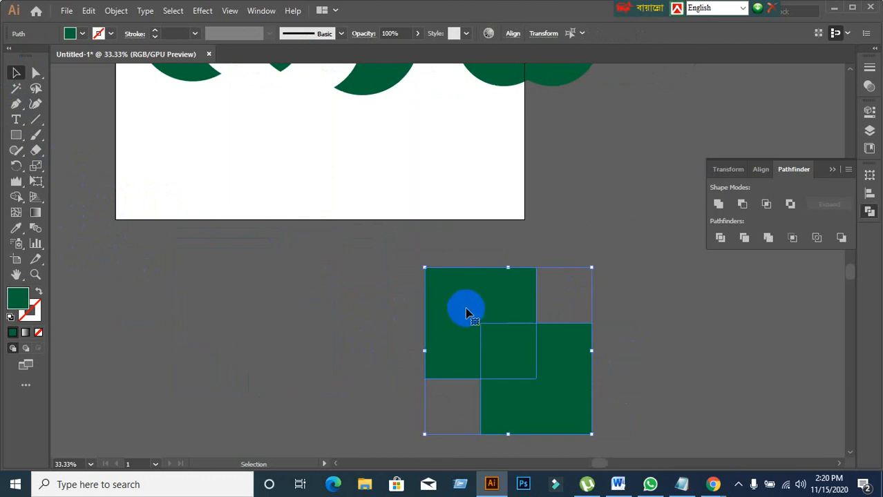
scroll(360, 209, "up", 2)
scroll(318, 219, "up", 1, "alt")
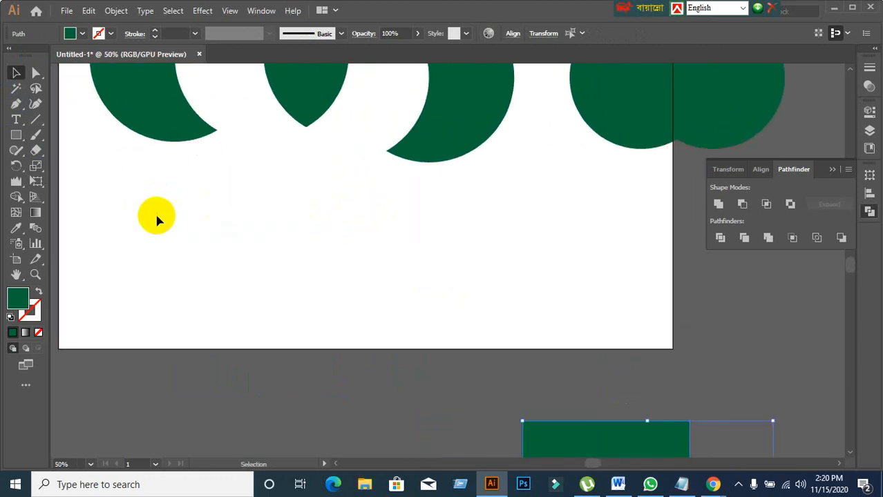
Draw a circle in the artboard's lower left area and swap its fill and stroke, leaving a green outline without fill
left_click(156, 219)
left_click_drag(10, 140, 44, 165)
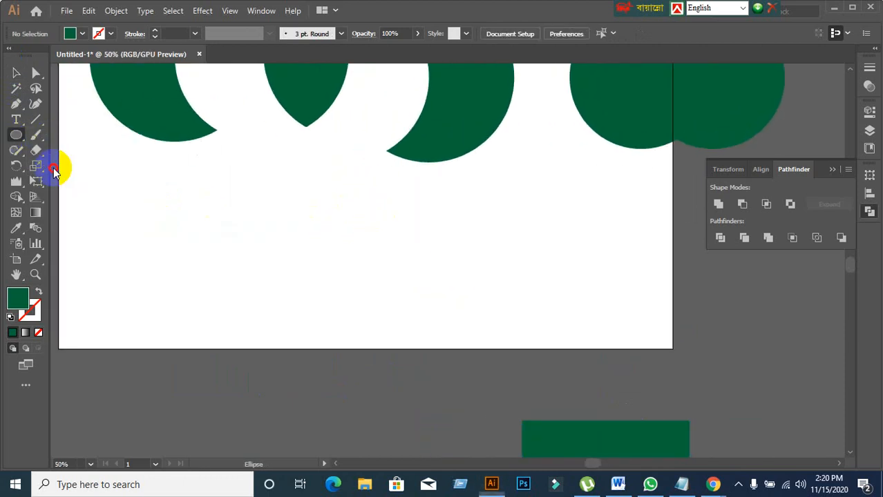
mouse_move(138, 202)
left_mouse_down()
mouse_move(262, 310)
mouse_move(275, 340)
left_mouse_up()
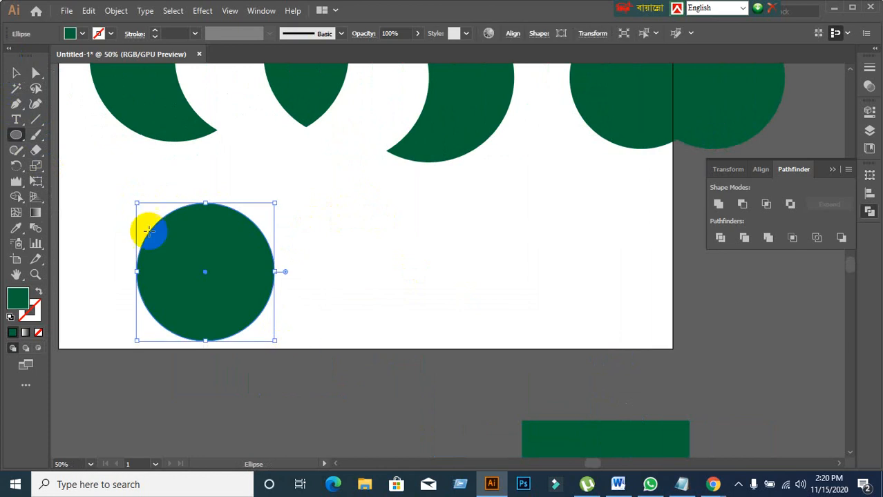
left_click(38, 293)
left_click(30, 311)
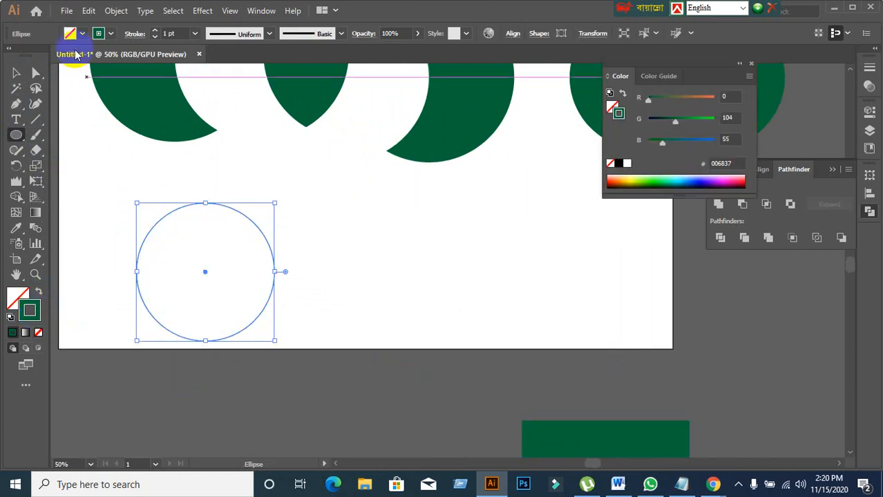
Scale the outlined circle down proportionally from its lower-right corner
left_click(18, 73)
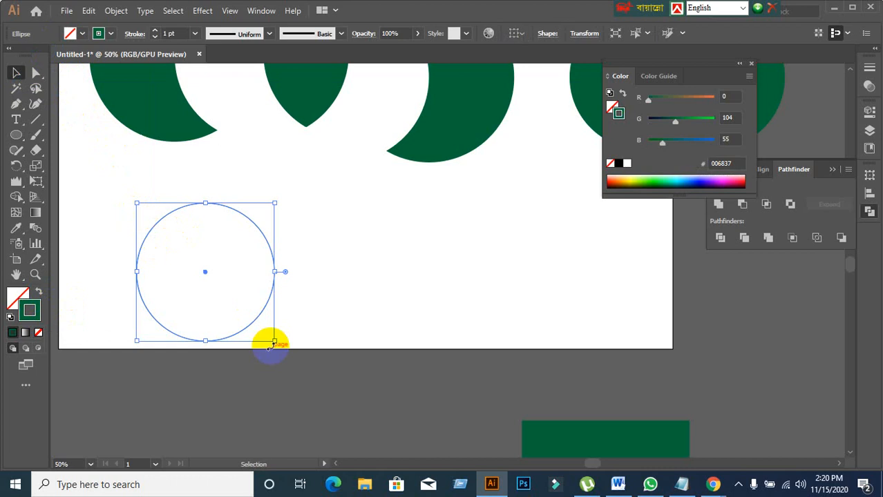
left_click_drag(274, 341, 247, 311)
scroll(345, 307, "up", 2)
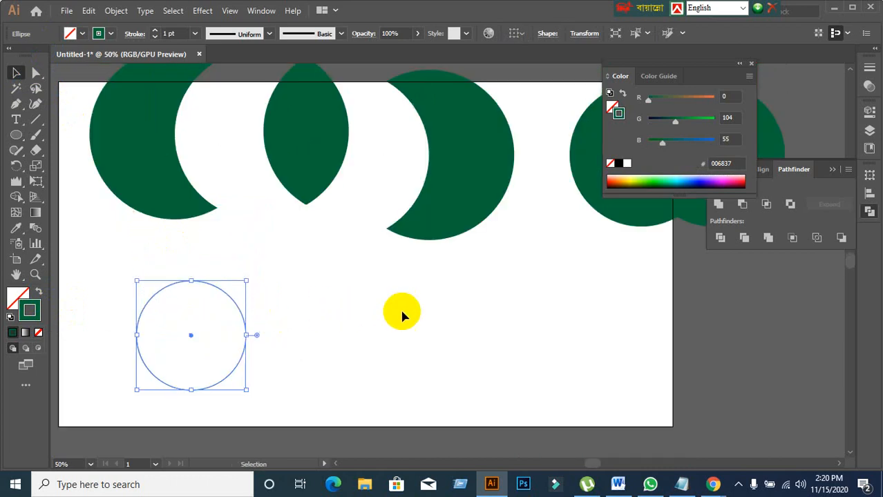
Move the crescents, the lens shape and the united shape together up off the artboard
scroll(438, 311, "down", 1, "alt")
left_click(436, 318)
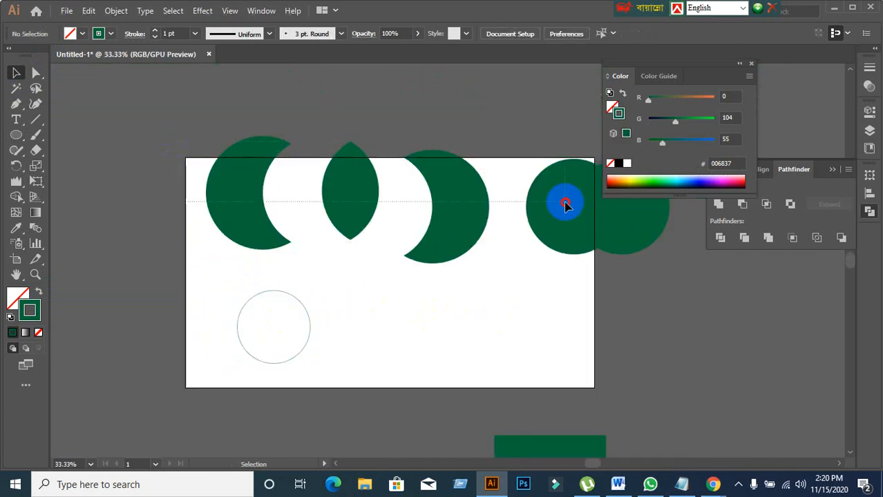
left_click_drag(566, 206, 536, 119)
left_click(494, 267)
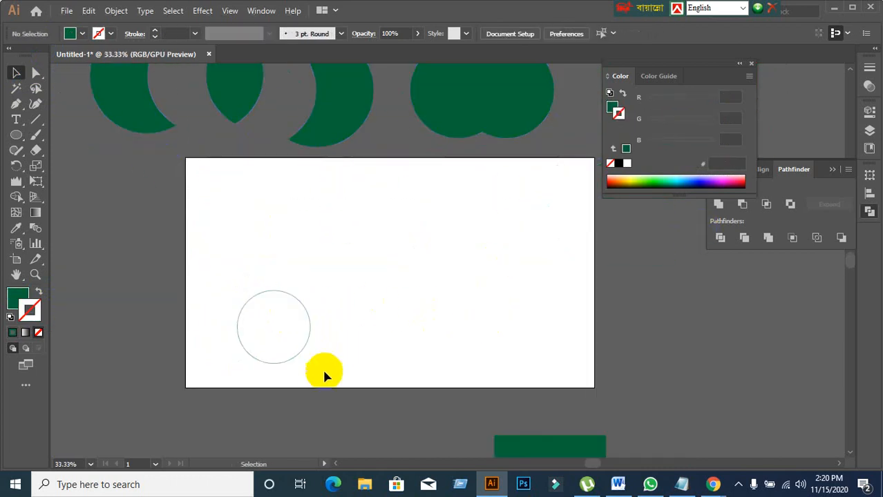
Shrink the outlined circle further and move it closer to the artboard's left edge
scroll(325, 375, "up", 2, "alt")
left_click_drag(305, 375, 304, 328)
left_click_drag(284, 294, 221, 301)
key("shift+x")
Try moving the small outlined circle up and to the right, and undo the move
mouse_move(275, 301)
left_mouse_down()
mouse_move(204, 239)
mouse_move(229, 253)
mouse_move(233, 228)
mouse_move(300, 184)
mouse_move(289, 191)
left_mouse_up()
left_click(260, 301)
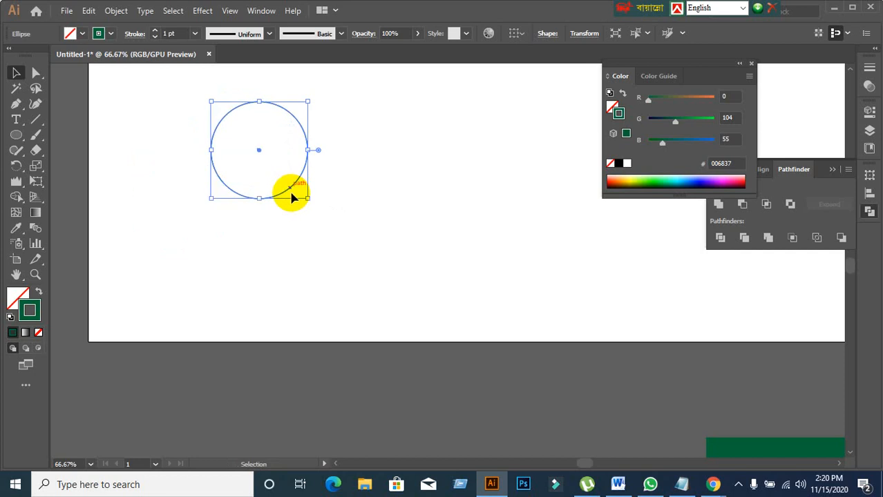
left_click(338, 268)
key("ctrl+z")
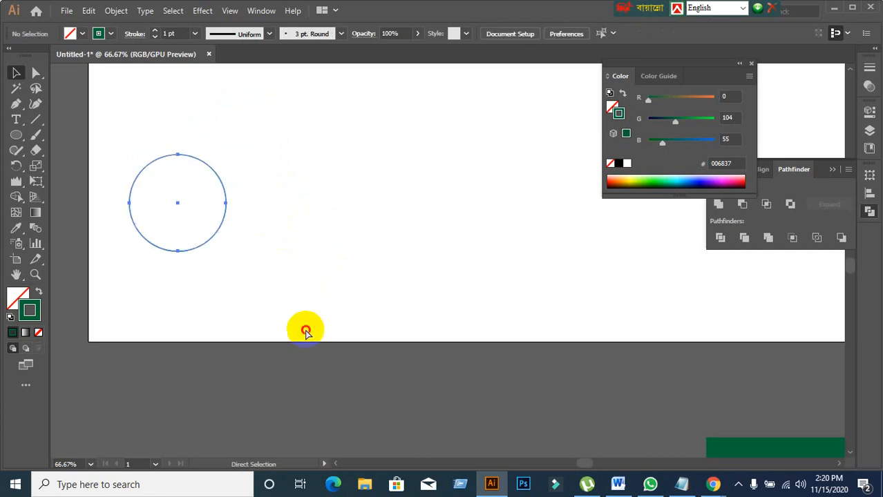
Copy the small circle up and to the right and enlarge the copy
left_click(305, 329)
left_click_drag(208, 246, 333, 145)
scroll(393, 232, "up", 3)
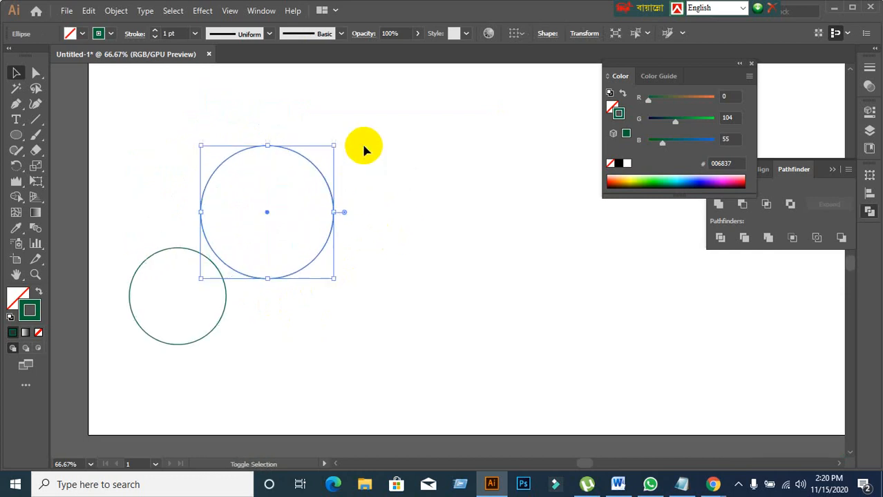
Duplicate the large circle horizontally to the right so that the two large circles touch edge to edge
left_click(368, 297)
left_click_drag(302, 273, 436, 268)
left_click(508, 339)
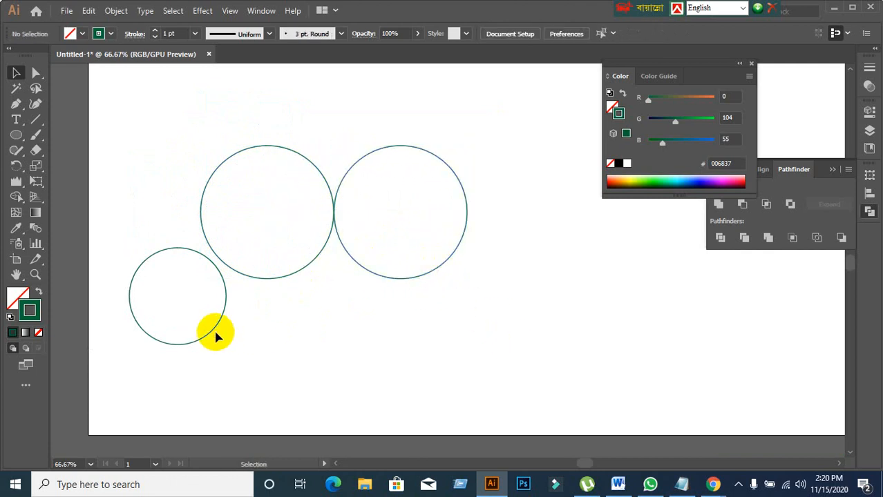
Adjust the small circle's position so that its edge just touches the lower left of the first large circle
left_click_drag(214, 332, 220, 327)
scroll(243, 335, "up", 2)
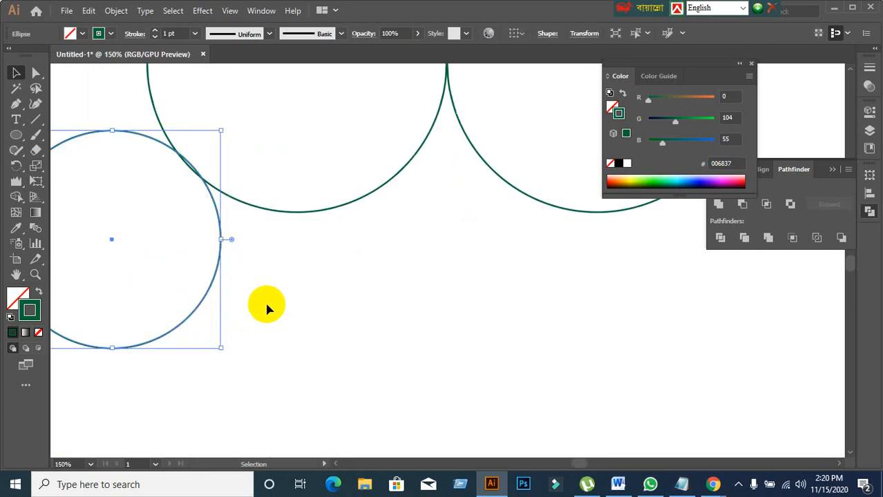
left_click(239, 276)
left_click_drag(214, 279, 214, 284)
left_click(377, 353)
scroll(377, 353, "down", 1)
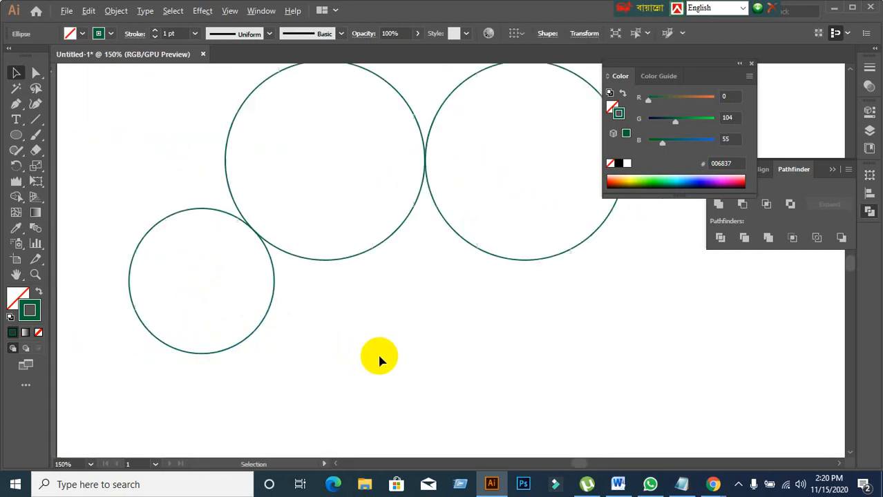
Duplicate the small circle horizontally to the right so that the copy touches the second large circle's lower right edge
left_click_drag(422, 367, 342, 350)
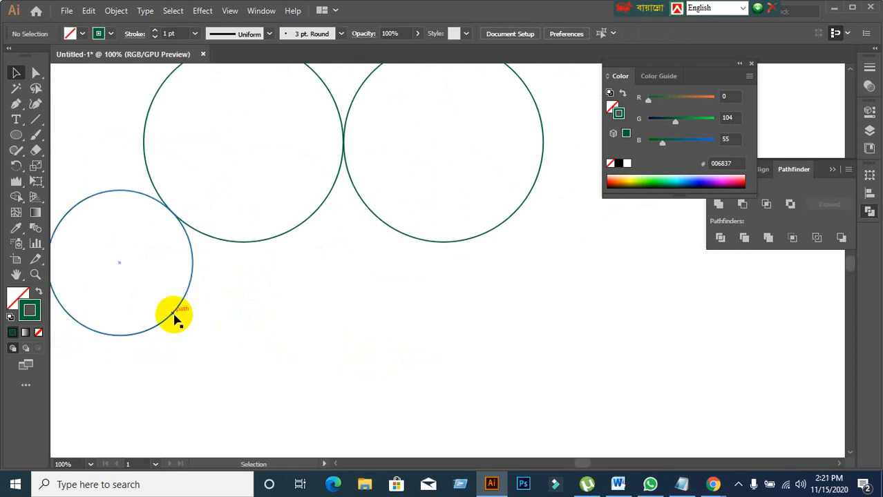
left_click_drag(174, 318, 623, 359)
left_click(371, 358)
key("ctrl+minus")
key("ctrl+minus")
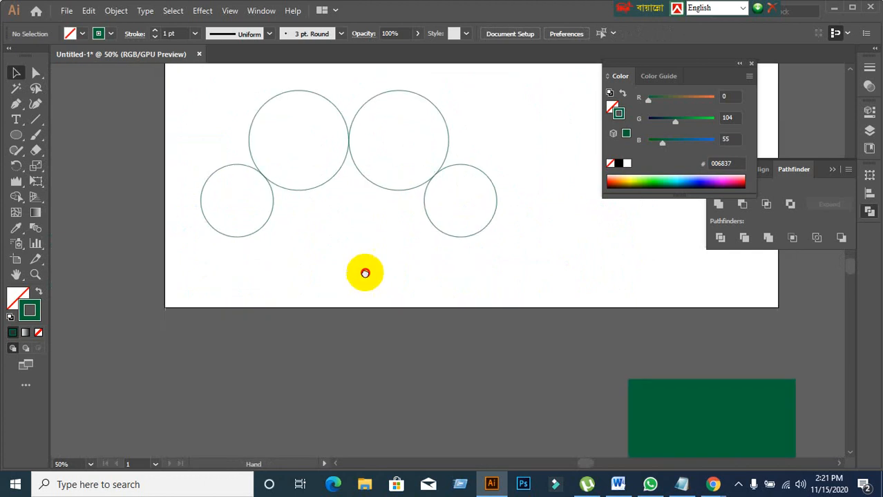
Draw a horizontal line along the bottoms of both small circles and select it together with all four circles
scroll(362, 274, "up", 1)
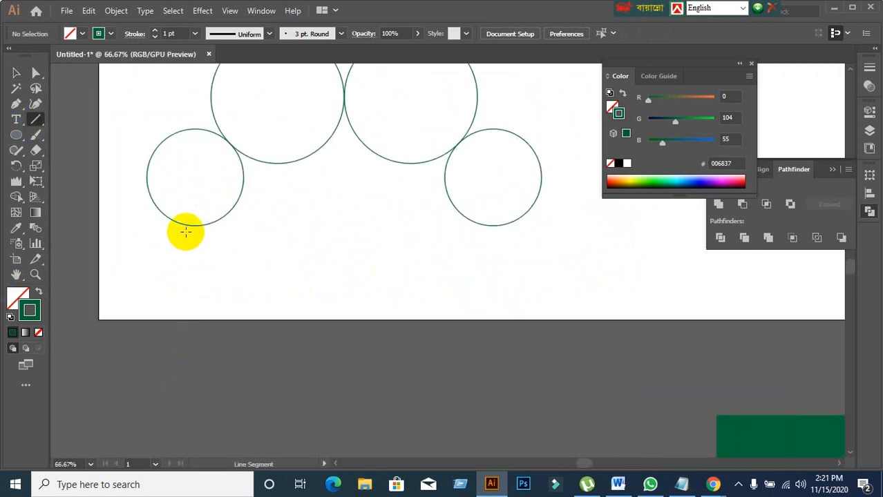
left_click_drag(156, 226, 562, 226)
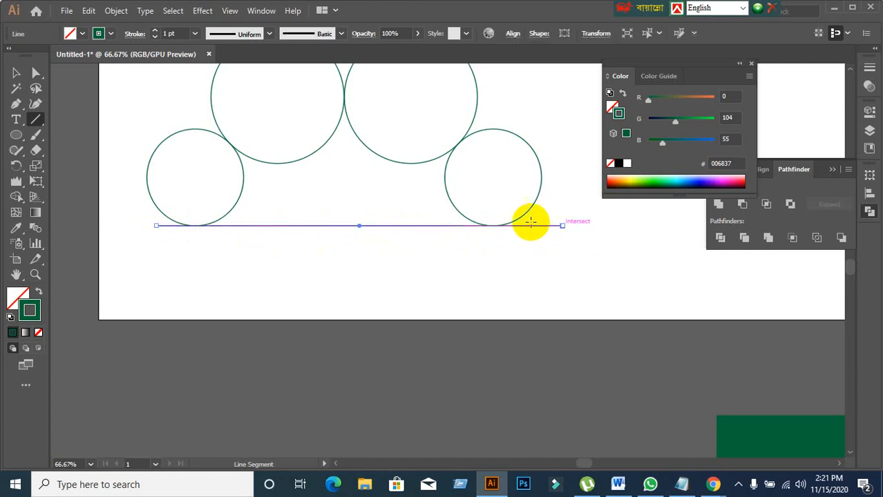
scroll(268, 288, "up", 1)
left_click(17, 73)
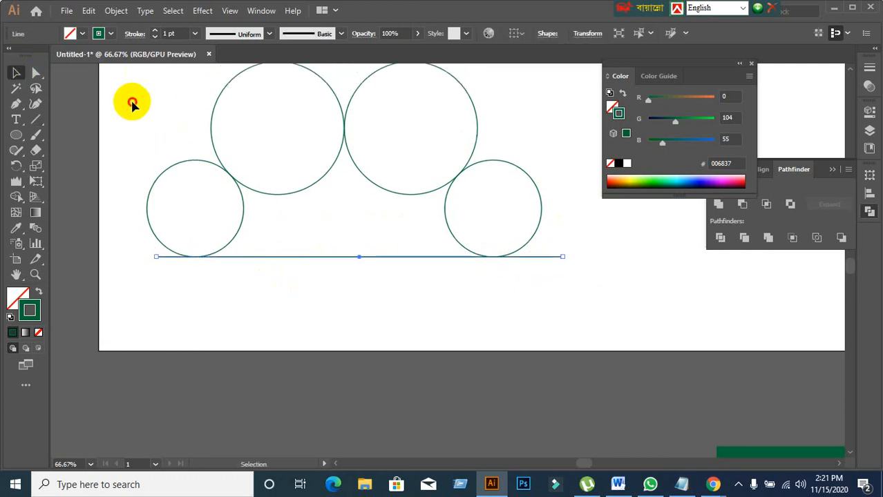
left_click_drag(128, 80, 613, 289)
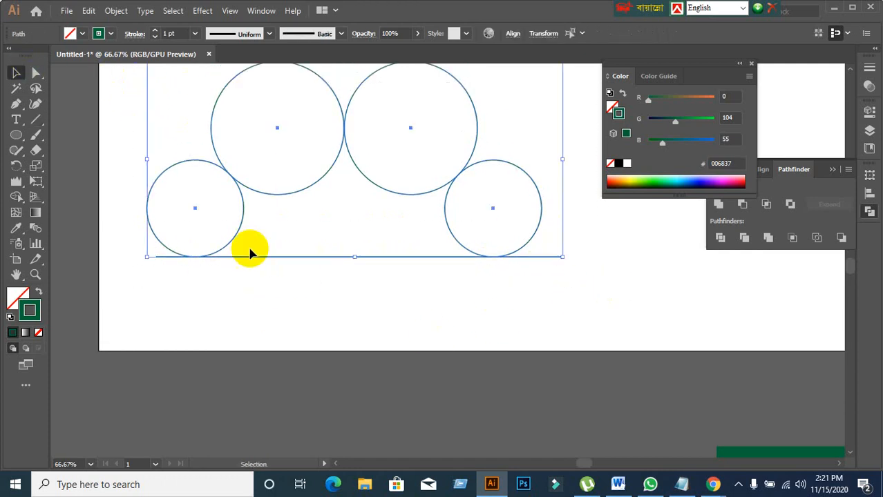
Try to merge the four selected circles and the area above the baseline with the Shape Builder tool
left_click(17, 197)
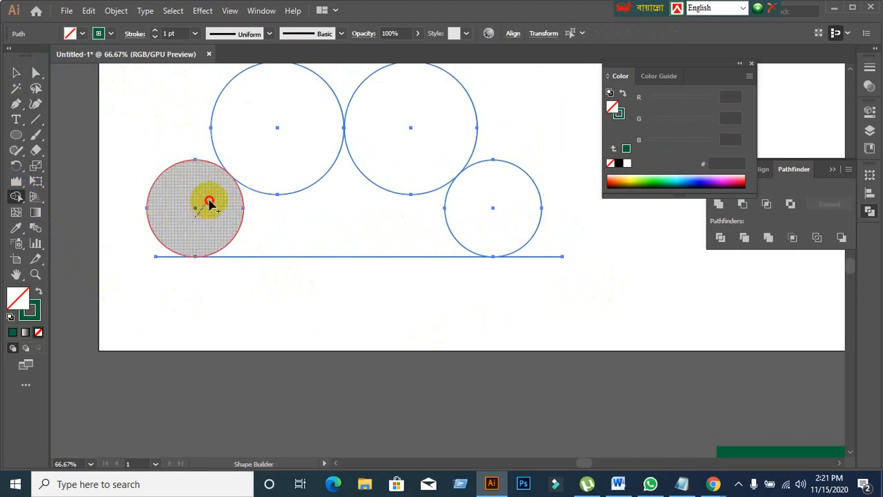
mouse_move(209, 203)
left_mouse_down()
mouse_move(235, 170)
mouse_move(327, 122)
mouse_move(432, 178)
mouse_move(460, 203)
mouse_move(441, 232)
mouse_move(425, 224)
left_mouse_up()
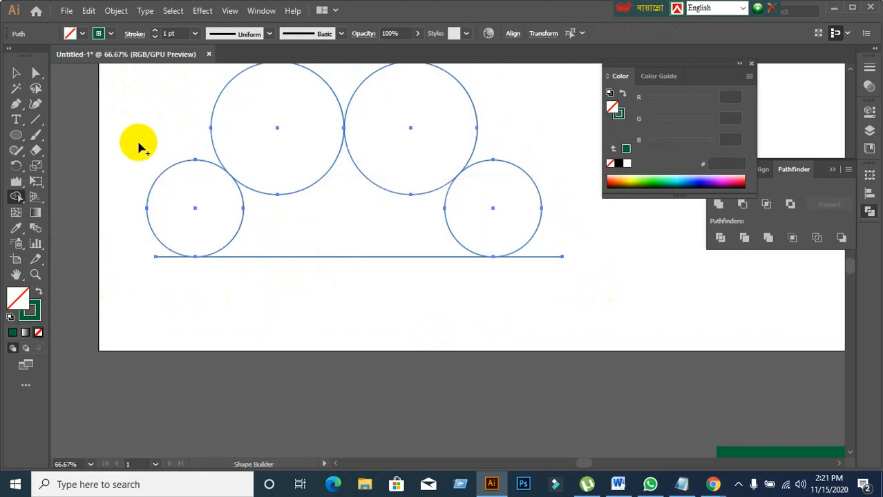
scroll(134, 138, "up", 2)
left_click(14, 74)
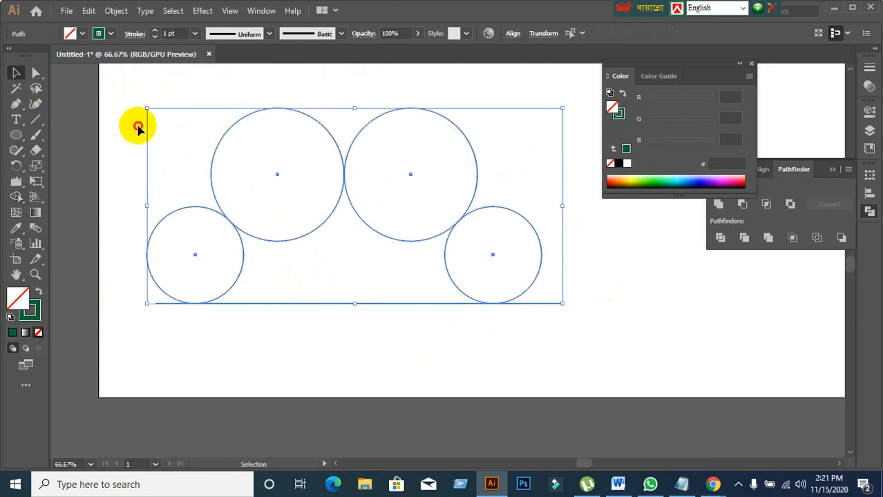
left_click(138, 128)
left_click_drag(138, 111, 592, 370)
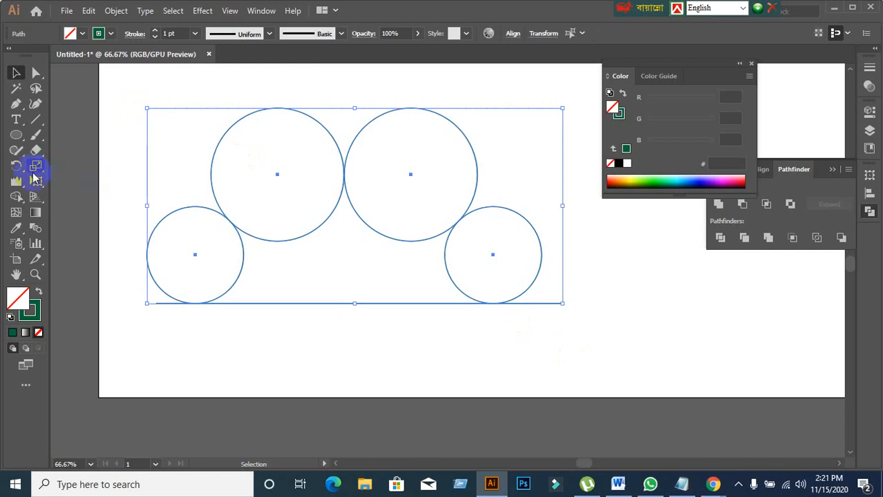
left_click(16, 198)
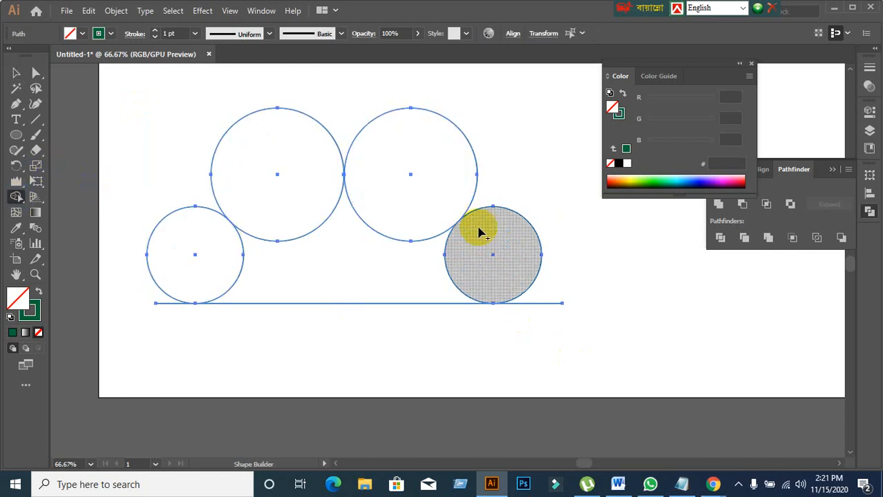
mouse_move(197, 255)
left_mouse_down()
mouse_move(292, 185)
mouse_move(376, 159)
mouse_move(433, 192)
mouse_move(483, 246)
mouse_move(373, 275)
mouse_move(299, 278)
mouse_move(217, 271)
mouse_move(174, 260)
left_mouse_up()
left_click(18, 74)
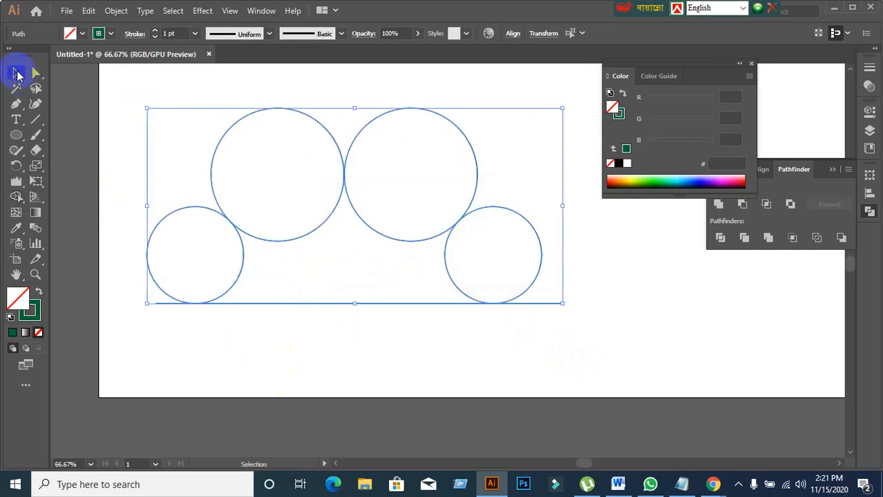
left_click(314, 423)
Examine up close the points where the circles touch each other and the baseline
scroll(245, 247, "up", 4)
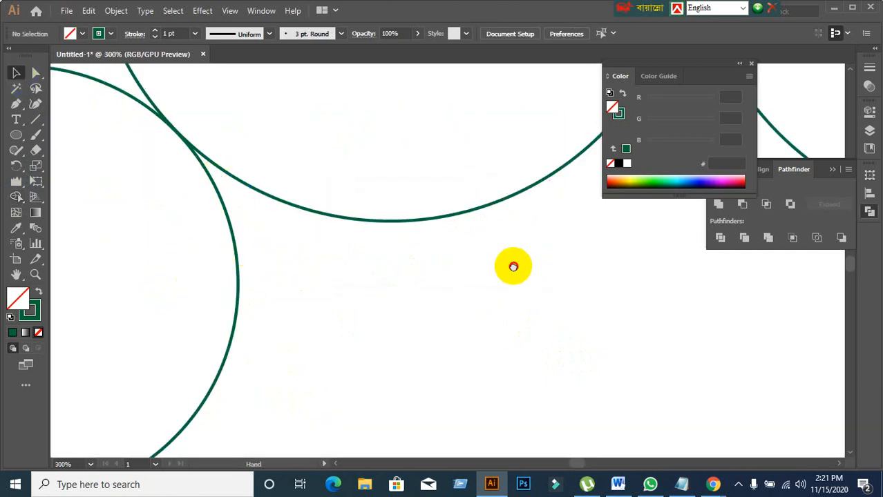
scroll(262, 134, "up", 7)
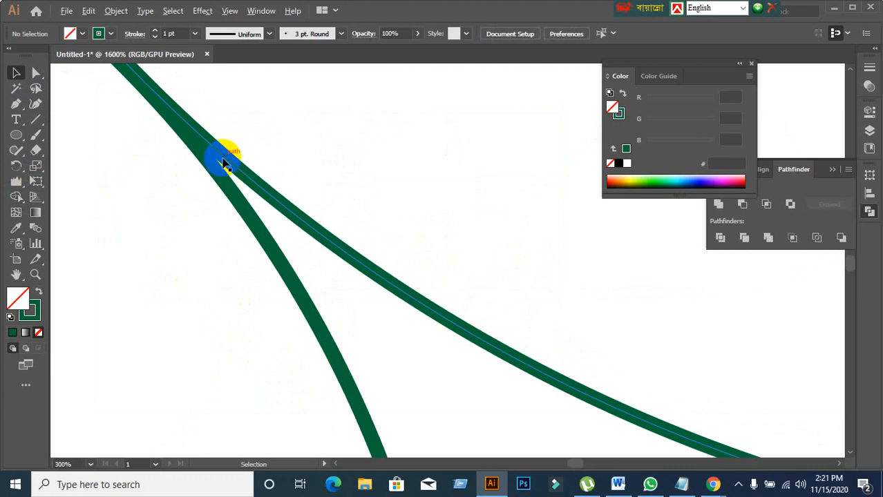
scroll(233, 186, "down", 8)
scroll(340, 223, "up", 3)
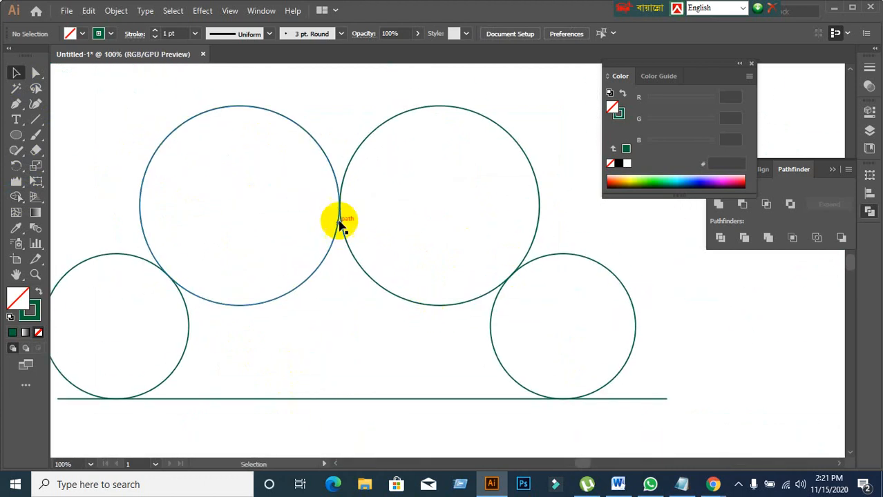
scroll(343, 207, "up", 2)
scroll(353, 228, "down", 5)
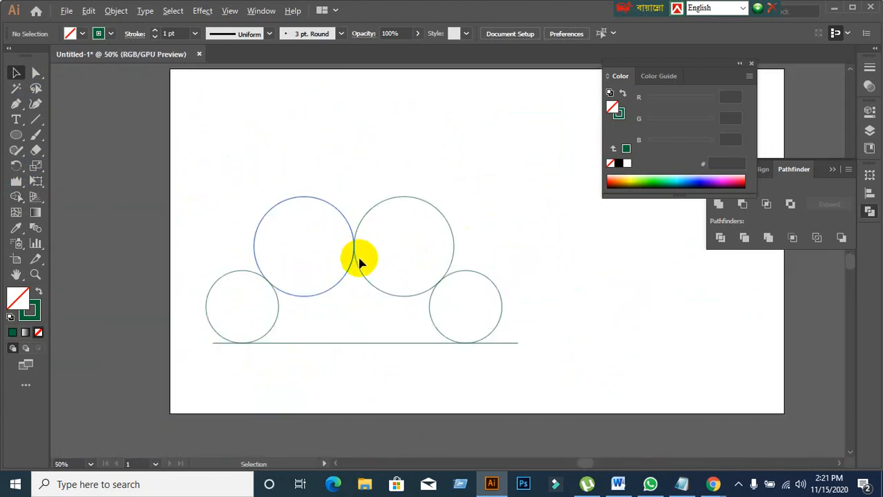
scroll(493, 332, "up", 3)
scroll(470, 334, "down", 3)
scroll(398, 374, "up", 4)
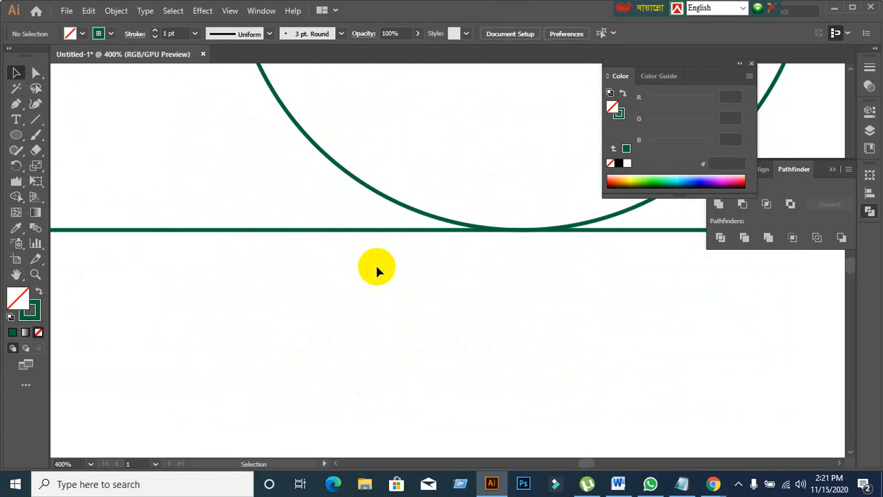
Reposition the baseline so that it touches the bottoms of both small circles
left_click_drag(359, 229, 301, 227)
scroll(489, 254, "up", 1)
scroll(488, 257, "up", 1)
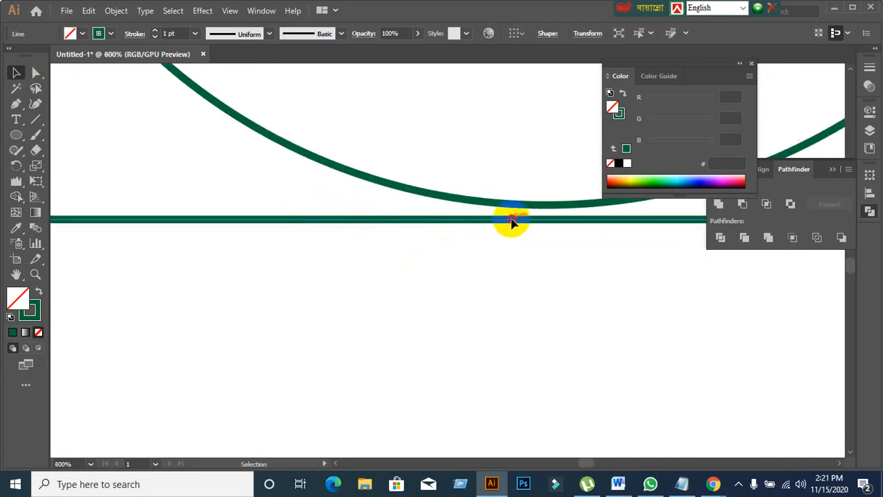
left_click_drag(511, 220, 509, 211)
scroll(501, 252, "down", 2)
left_click_drag(387, 299, 870, 331)
scroll(394, 339, "down", 5)
left_click_drag(145, 370, 257, 355)
scroll(318, 332, "up", 4)
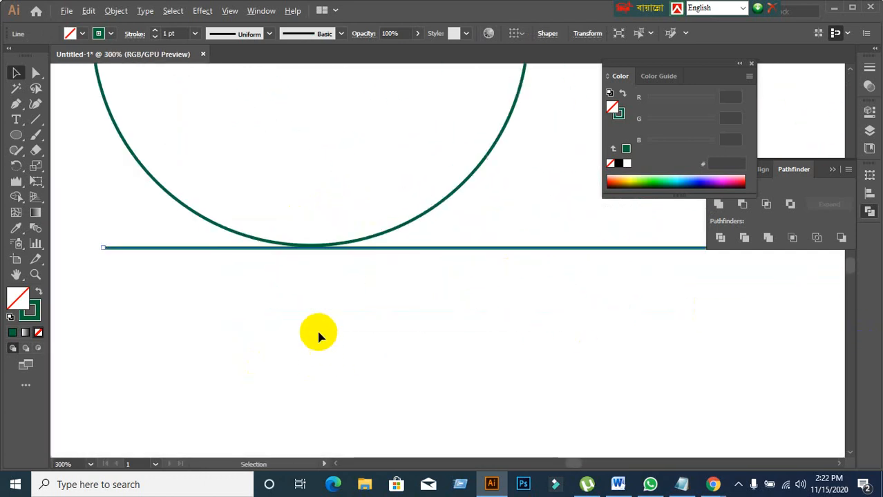
scroll(325, 291, "up", 1)
scroll(319, 259, "down", 5)
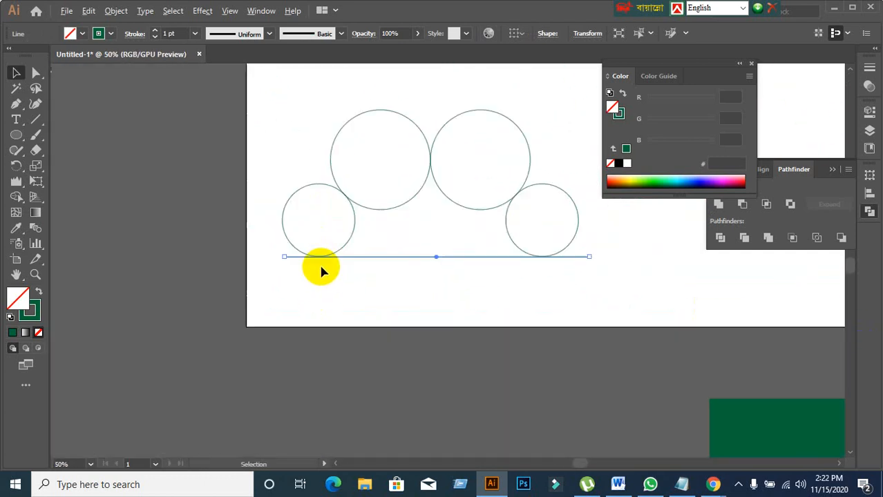
Select all four circles with the baseline and try again to merge their regions with the Shape Builder tool
left_click_drag(243, 94, 604, 350)
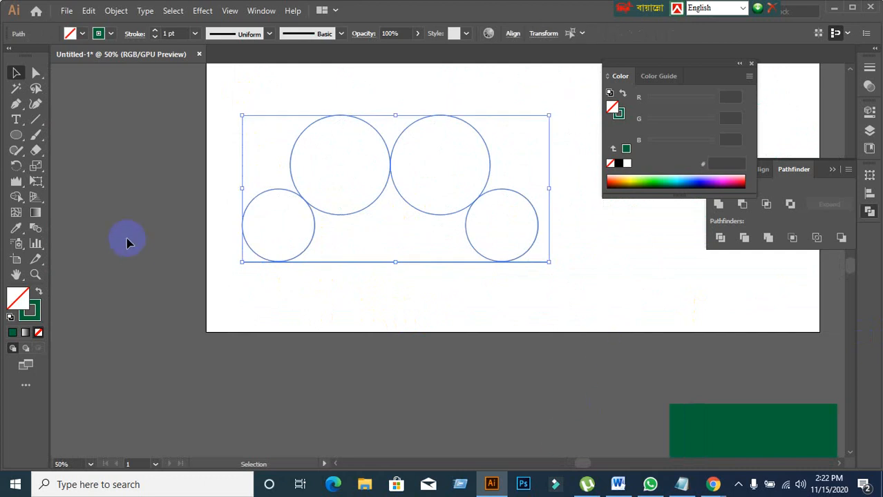
left_click(16, 198)
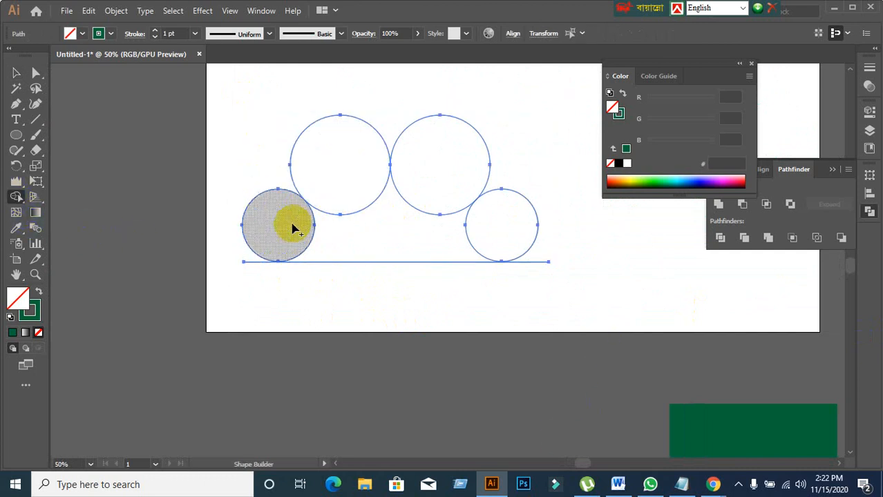
mouse_move(292, 224)
left_mouse_down()
mouse_move(370, 157)
mouse_move(496, 210)
mouse_move(465, 241)
mouse_move(542, 265)
left_mouse_up()
mouse_move(295, 228)
left_mouse_down()
mouse_move(324, 184)
mouse_move(365, 167)
mouse_move(478, 196)
mouse_move(487, 216)
mouse_move(484, 236)
mouse_move(471, 241)
mouse_move(296, 227)
left_mouse_up()
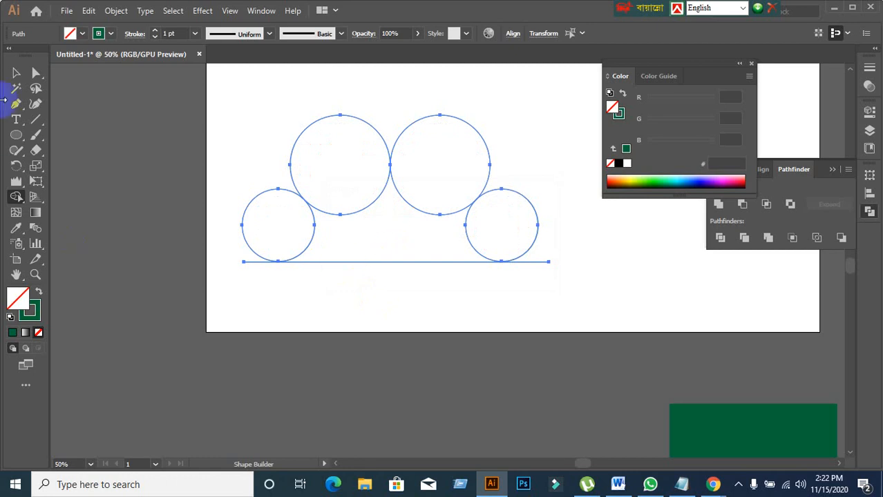
Delete the horizontal baseline below the circles
left_click(17, 73)
left_click(267, 329)
left_click_drag(360, 263, 362, 308)
key("Delete")
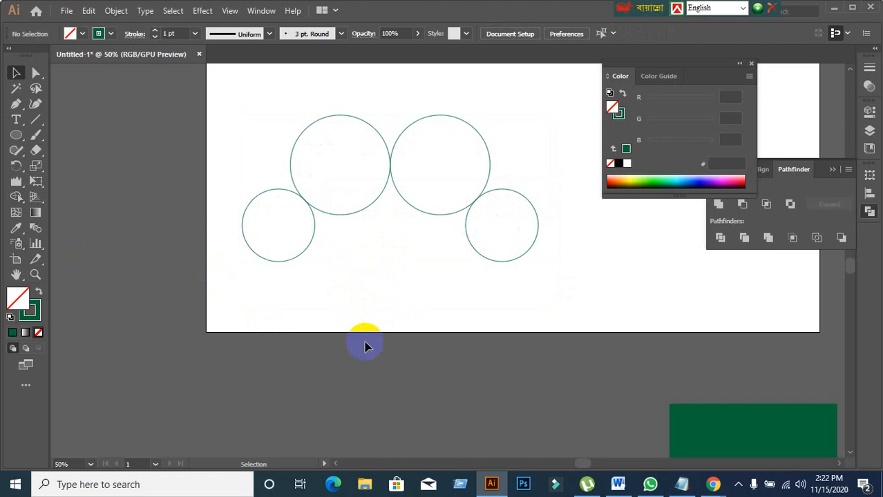
scroll(534, 249, "up", 1)
scroll(535, 249, "down", 1)
Switch to Outline view and shift the second large circle slightly left so that it overlaps the first large circle
key("ctrl+y")
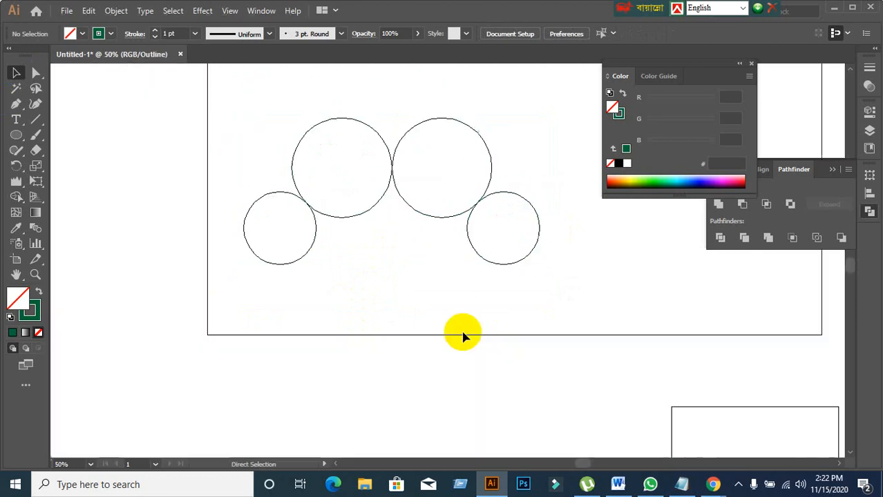
scroll(451, 177, "up", 3)
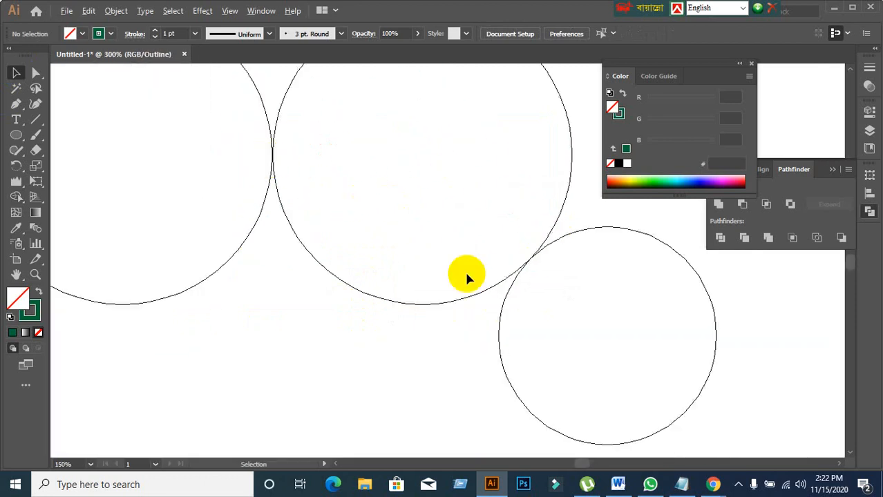
scroll(467, 275, "up", 2)
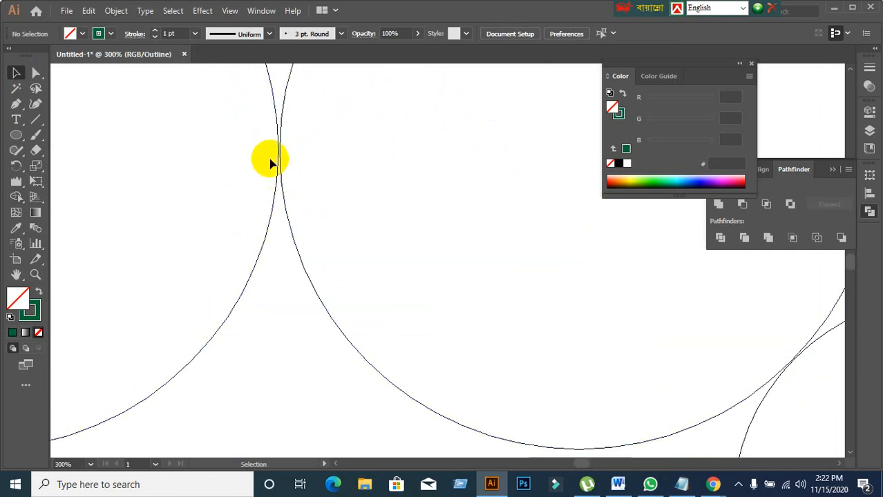
scroll(268, 158, "up", 2)
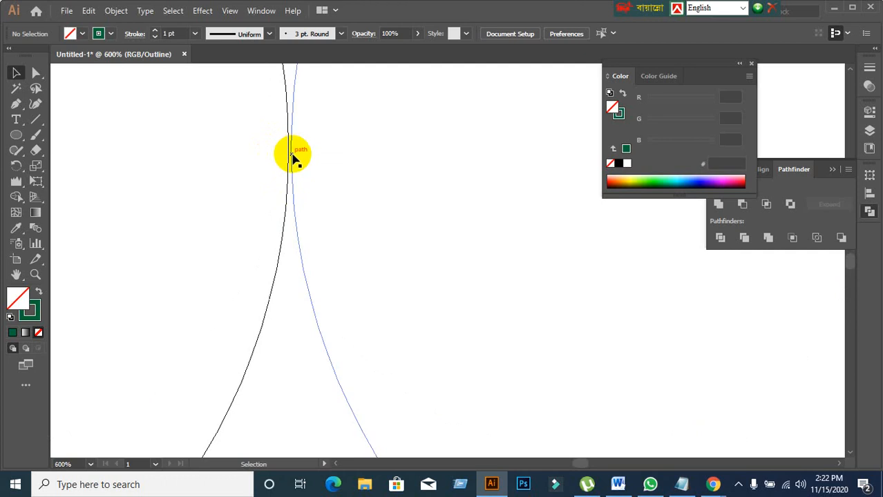
left_click(294, 159)
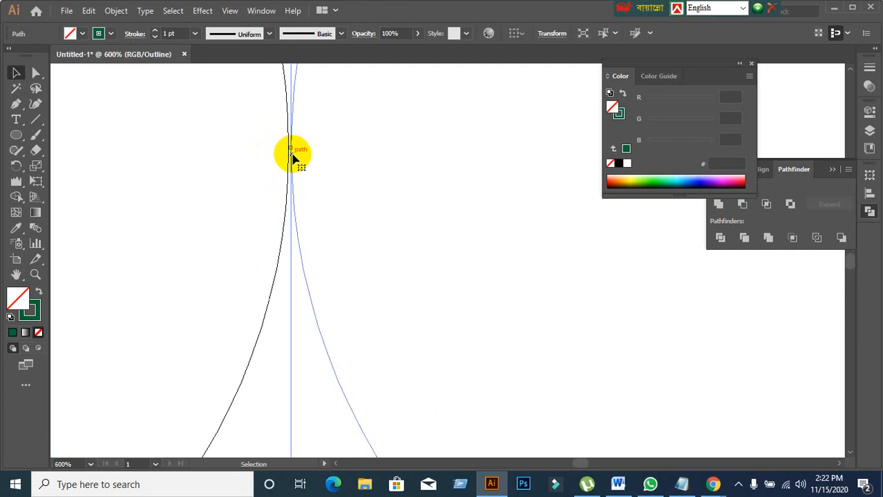
key("Left")
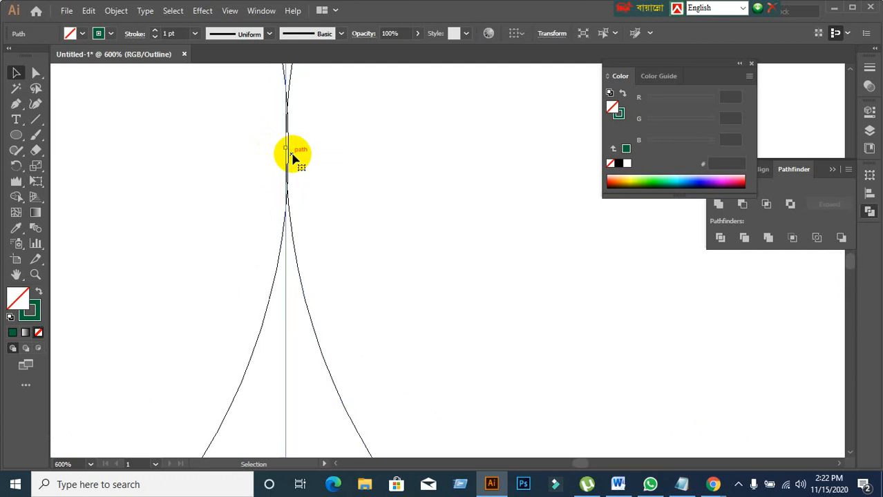
key("Right")
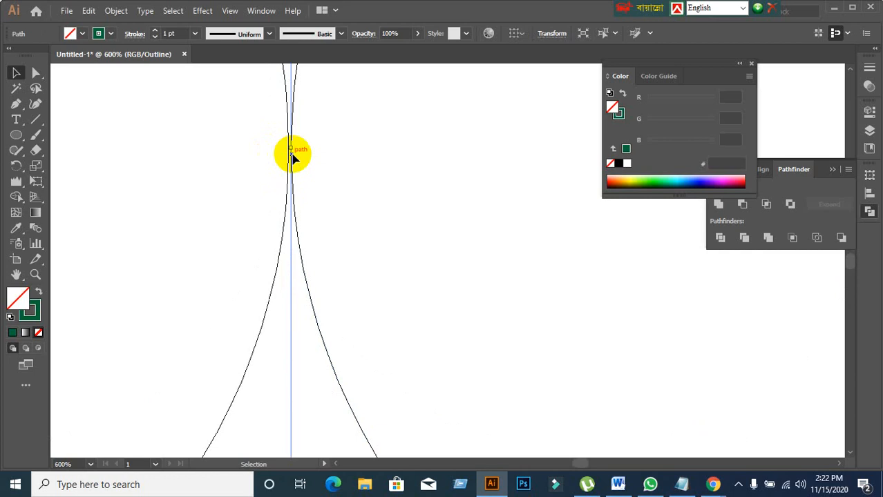
left_click_drag(290, 156, 289, 157)
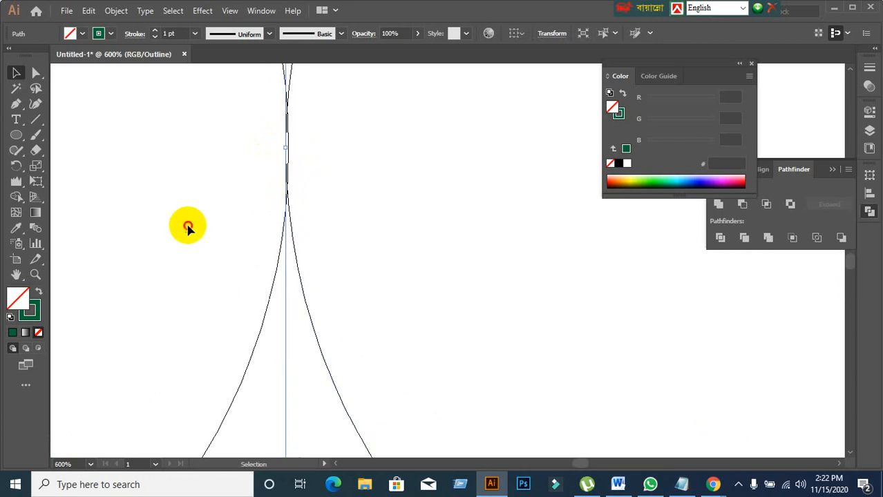
left_click(187, 226)
Shift the right small circle slightly toward the second large circle so that their edges overlap
scroll(187, 226, "down", 5)
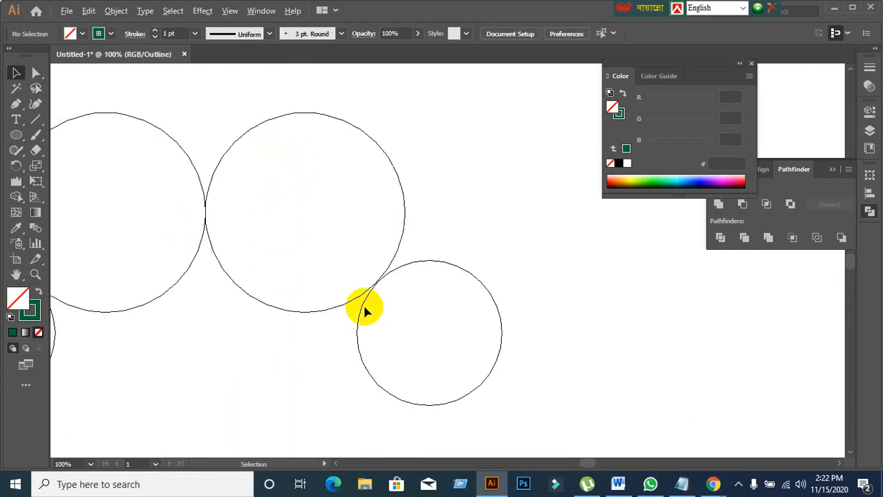
scroll(364, 305, "up", 3)
left_click_drag(405, 224, 403, 223)
left_click(271, 350)
scroll(270, 350, "down", 4)
Shift the left small circle slightly up and right so that its edge overlaps the first large circle
left_click_drag(233, 349, 532, 272)
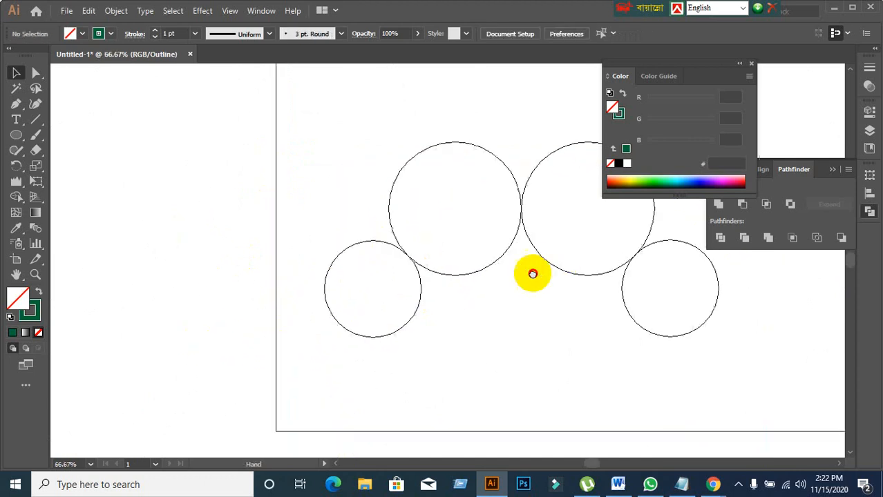
scroll(413, 289, "up", 5)
scroll(370, 145, "up", 2)
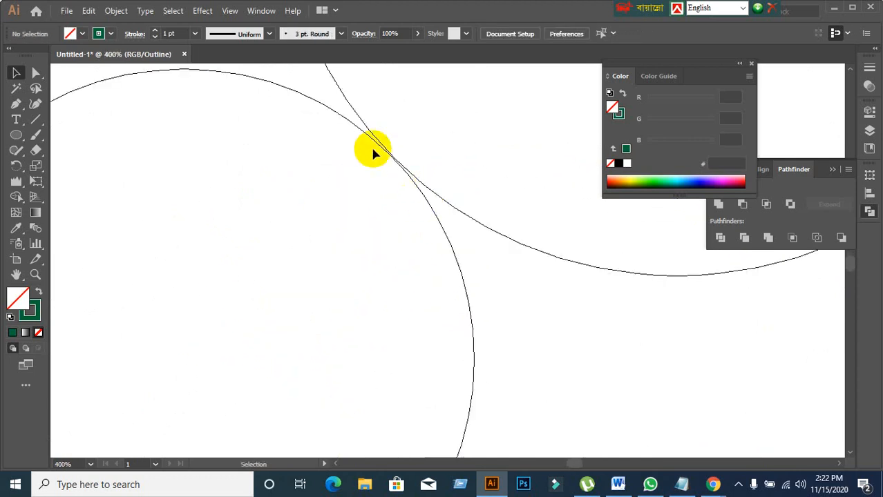
scroll(370, 145, "up", 3)
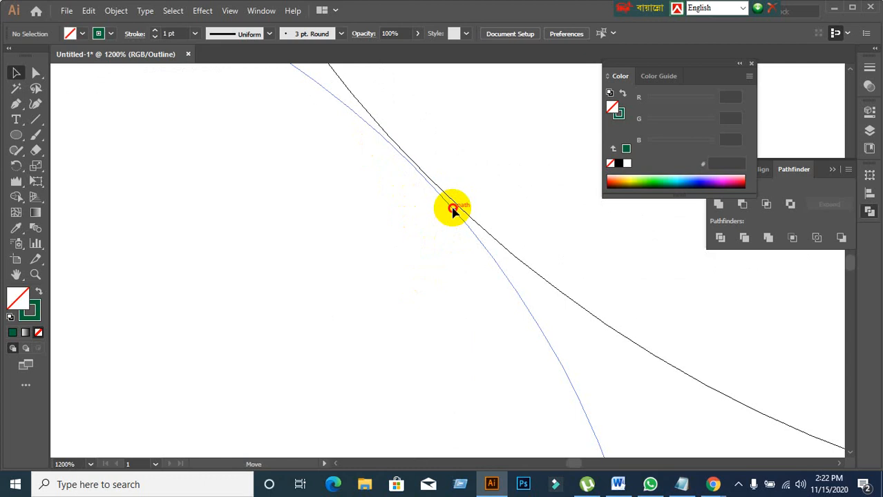
left_click_drag(453, 211, 456, 206)
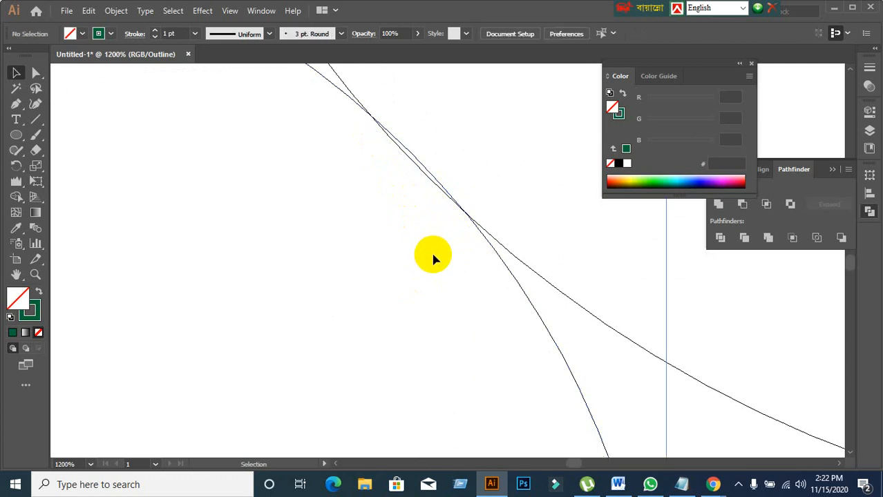
scroll(431, 252, "down", 8)
scroll(488, 293, "down", 3)
scroll(487, 293, "right", 3)
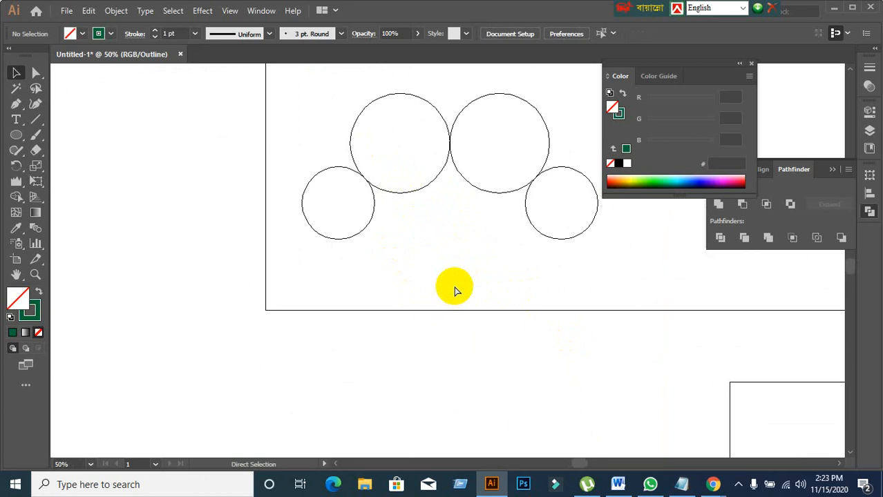
Return to Preview and draw a straight line from the bottom of the left small circle to the bottom of the right one
key("ctrl+y")
scroll(454, 290, "up", 1)
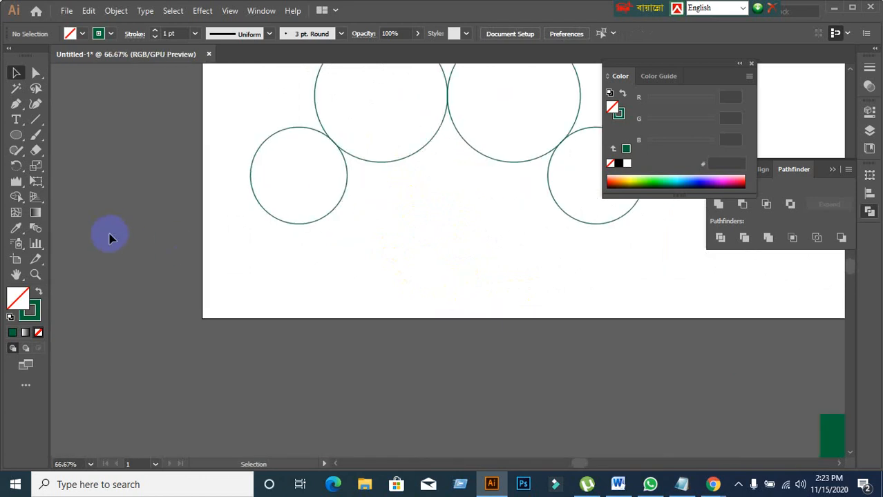
left_click(38, 121)
left_click_drag(367, 309, 294, 287)
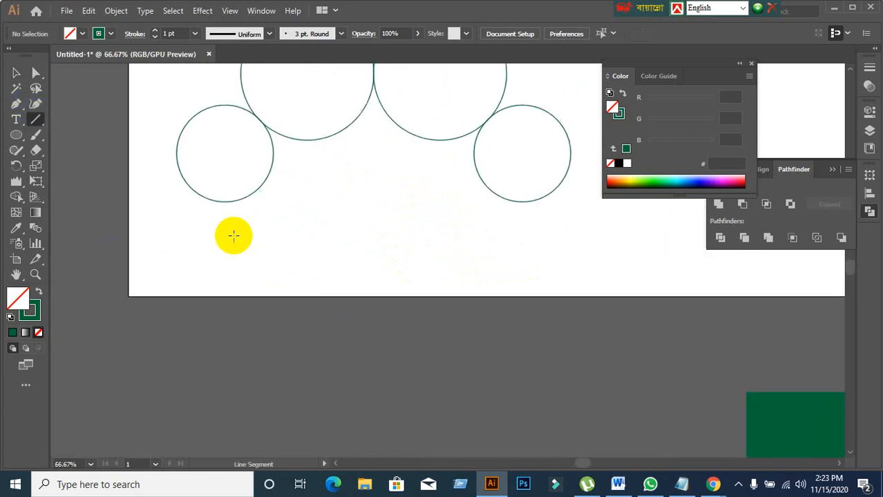
left_click_drag(228, 203, 532, 201)
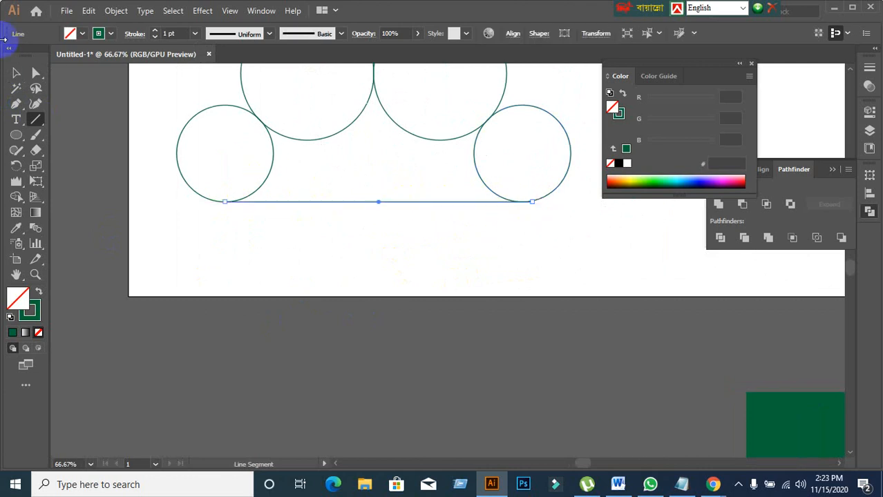
Examine in Outline view how the baseline's two ends meet the bottoms of the small circles, and return to Preview
left_click(17, 72)
key("ctrl+y")
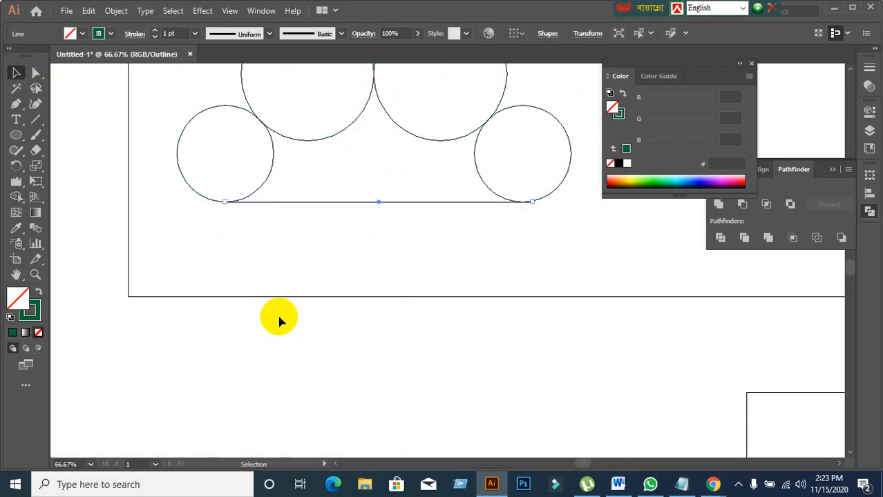
left_click(540, 248)
scroll(536, 234, "up", 3)
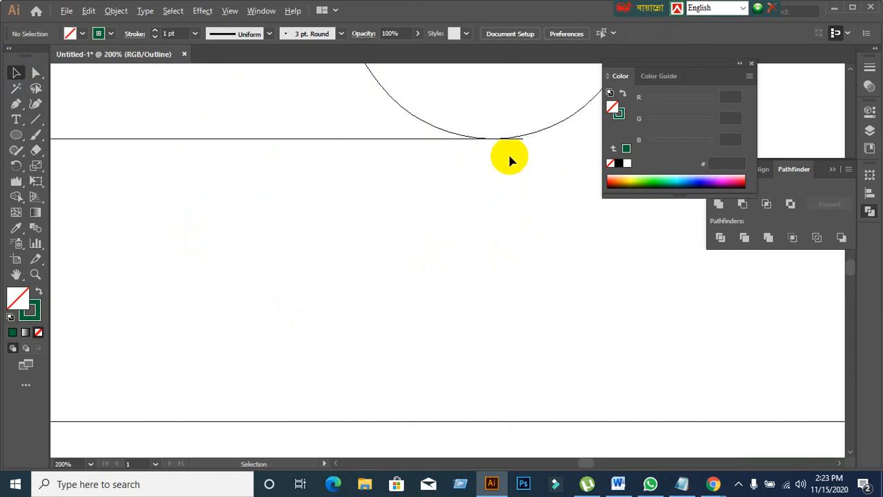
scroll(509, 159, "up", 3)
left_click_drag(357, 181, 700, 336)
scroll(270, 364, "down", 2)
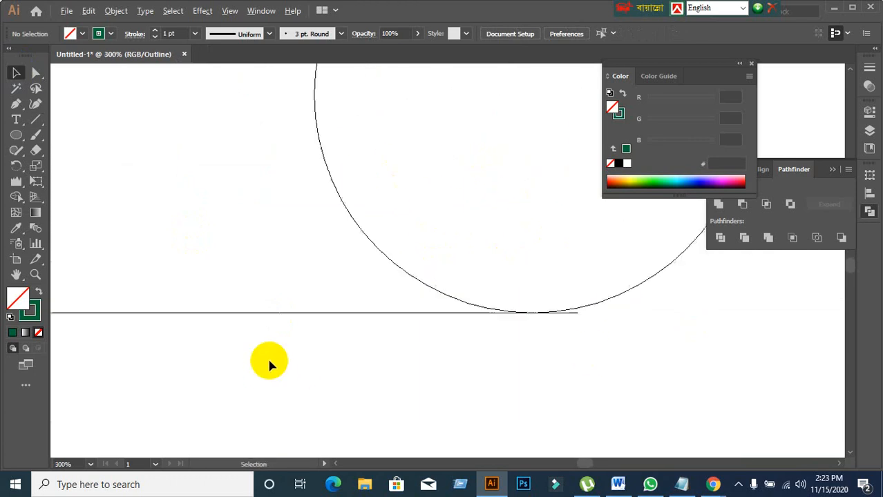
left_click_drag(239, 359, 726, 352)
scroll(407, 352, "down", 3)
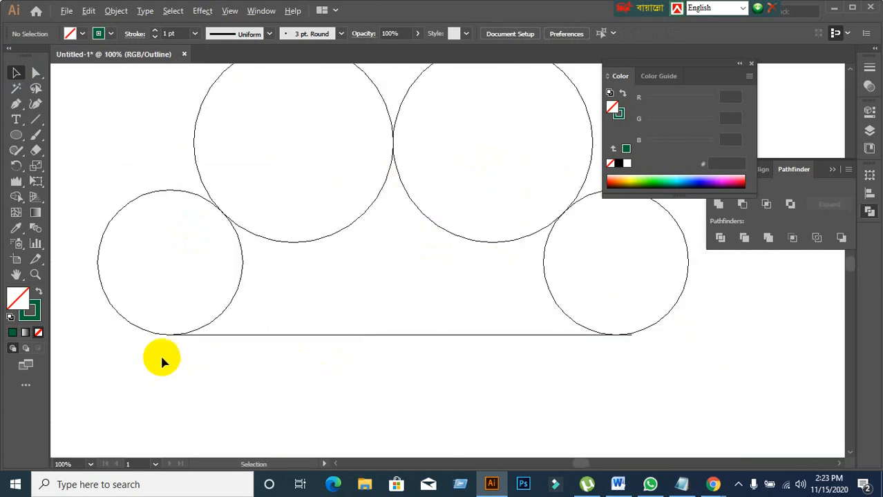
scroll(161, 358, "up", 1)
scroll(245, 305, "down", 3)
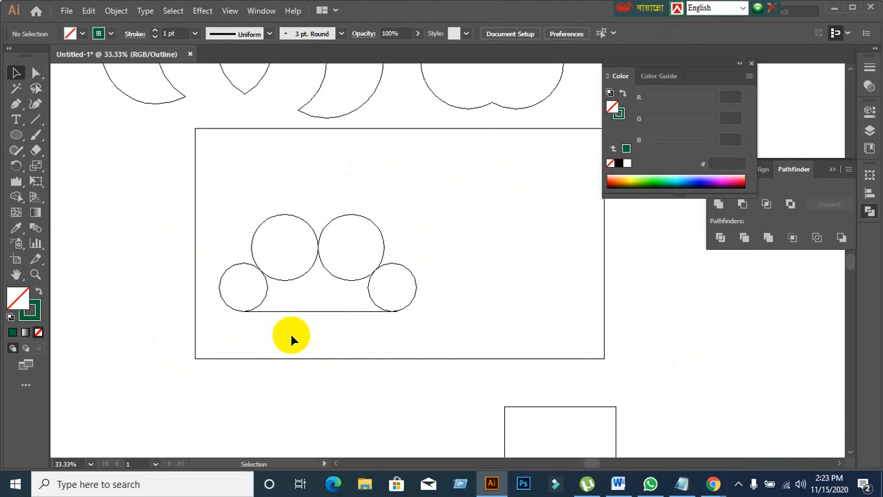
key("ctrl+y")
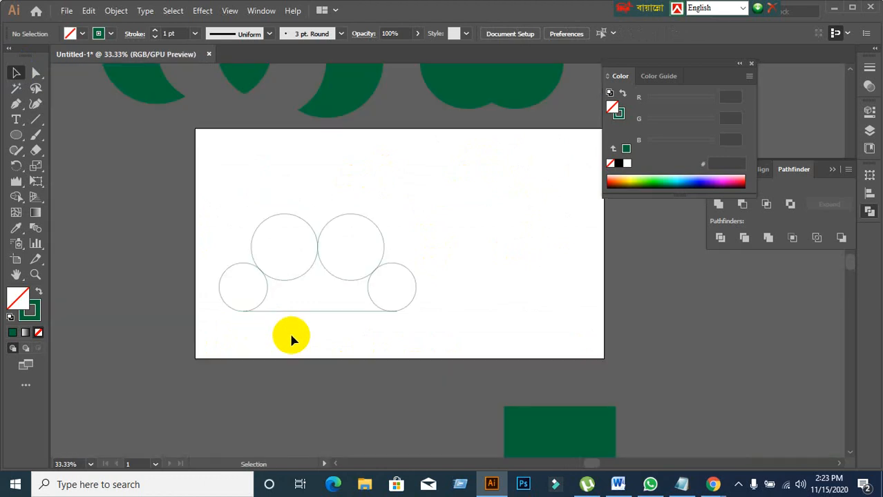
Merge the four circles and the area enclosed above the baseline into a single cloud outline with the Shape Builder tool
scroll(291, 338, "up", 1)
left_click_drag(146, 86, 530, 331)
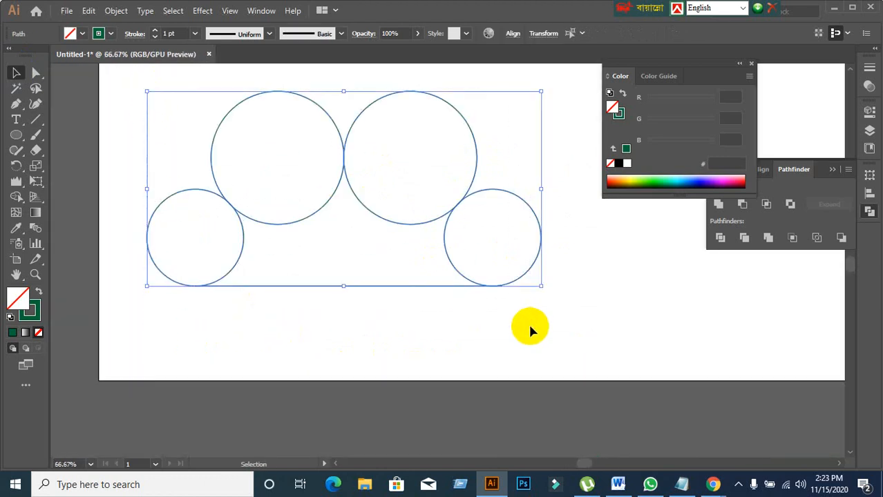
left_click(24, 198)
mouse_move(349, 285)
left_mouse_down()
mouse_move(273, 173)
mouse_move(367, 152)
mouse_move(471, 227)
mouse_move(359, 266)
mouse_move(296, 315)
left_mouse_up()
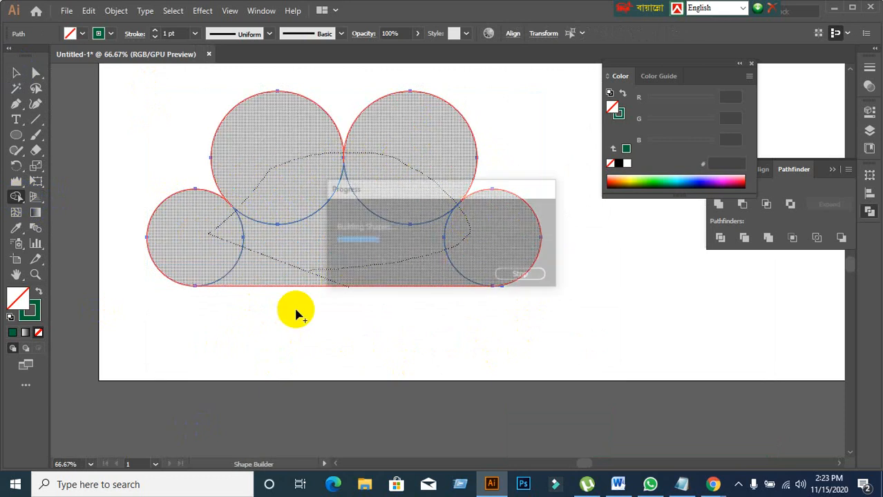
left_click(25, 77)
left_click(329, 364)
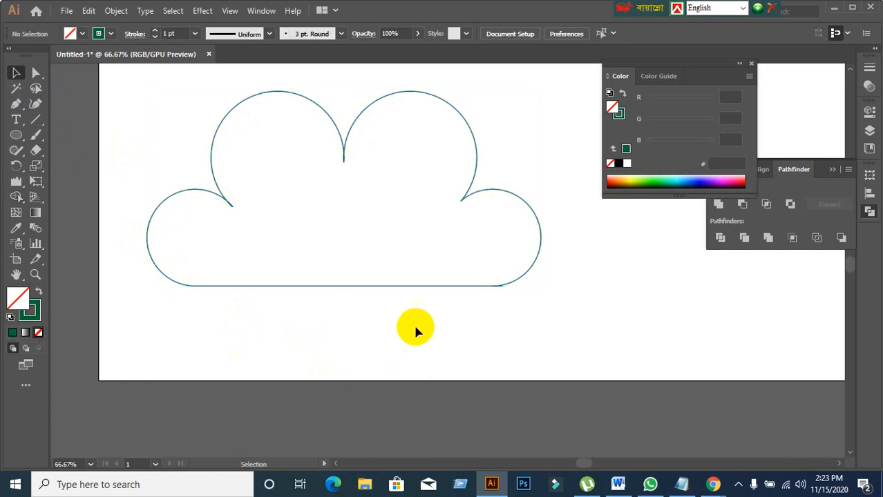
Swap the cloud's fill and stroke so that it has a solid green fill and no stroke
left_click(415, 286)
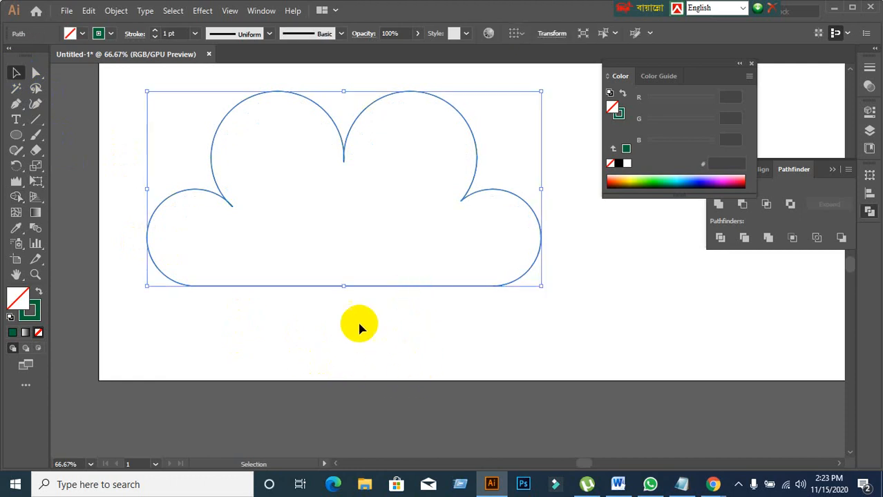
left_click(41, 294)
left_click(197, 335)
left_click(315, 251)
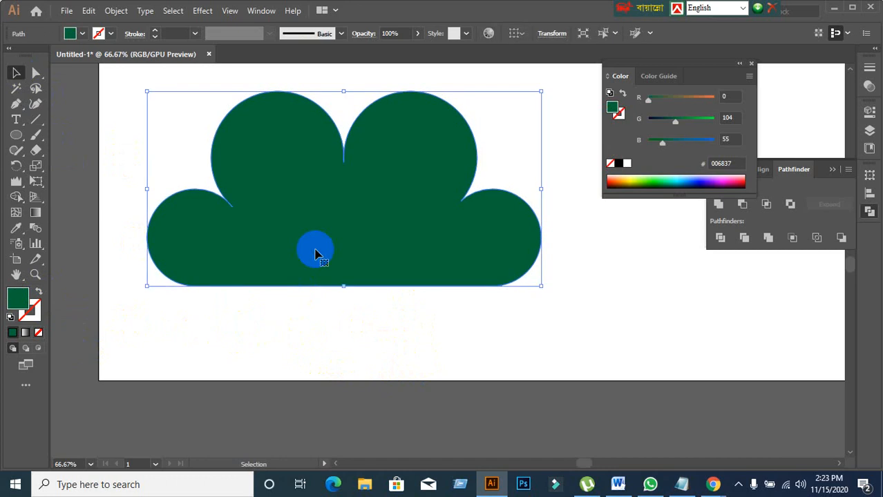
left_click(318, 297)
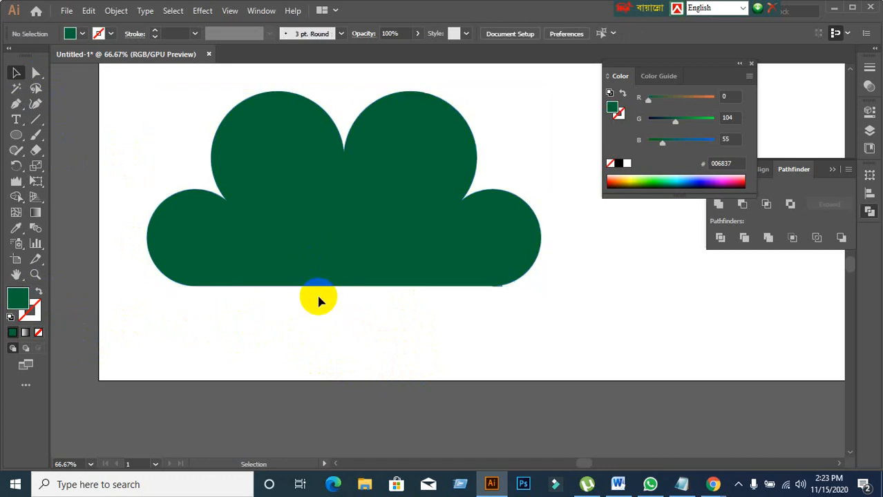
left_click(301, 274)
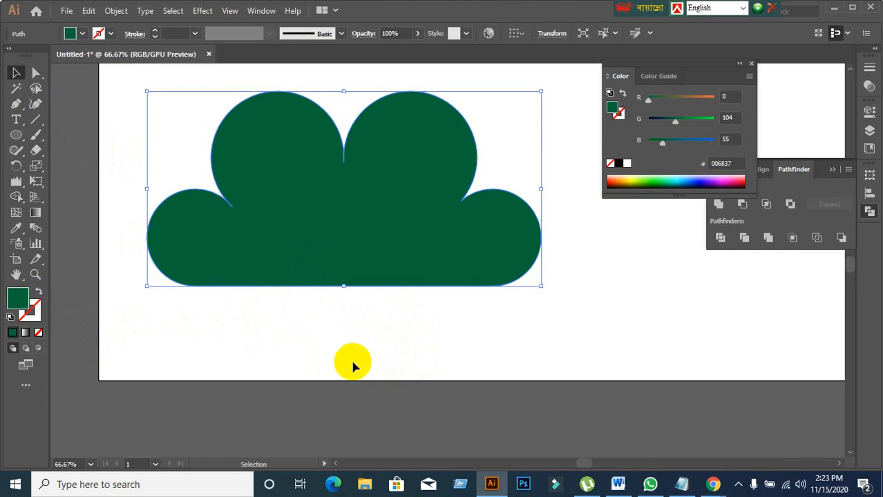
Move the filled cloud up and right, away from the leftover line fragments
scroll(353, 357, "down", 2)
scroll(351, 359, "up", 1)
left_click(406, 316)
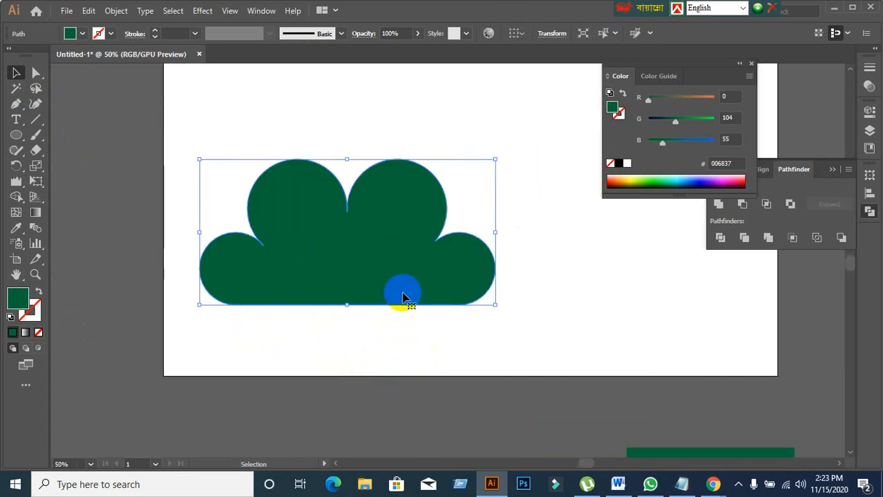
left_click_drag(398, 286, 488, 149)
left_click(341, 307)
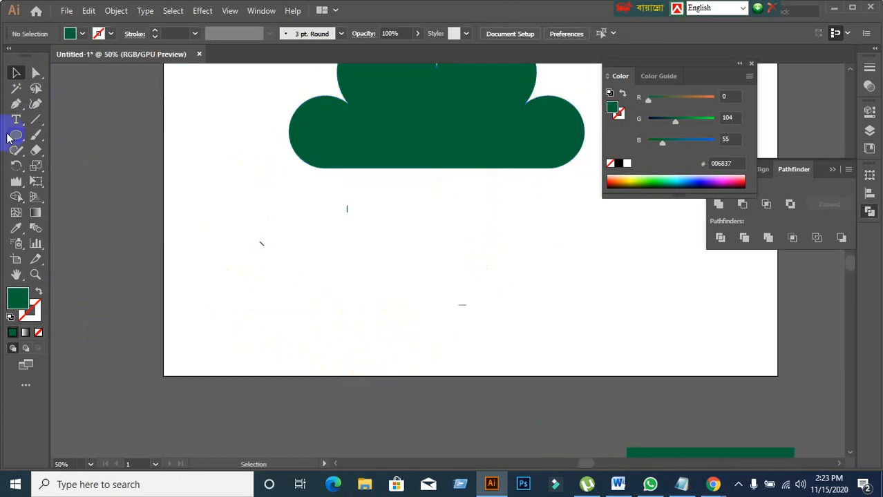
Delete the three small leftover line fragments below the cloud
left_click_drag(11, 136, 61, 165)
scroll(159, 187, "down", 2)
scroll(325, 253, "down", 2)
scroll(276, 233, "up", 2)
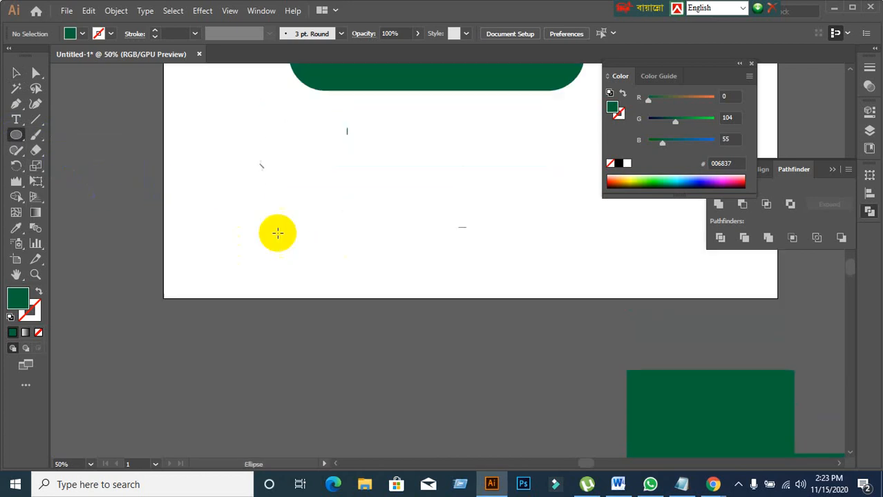
left_click(14, 74)
left_click_drag(239, 128, 477, 236)
left_click(490, 271)
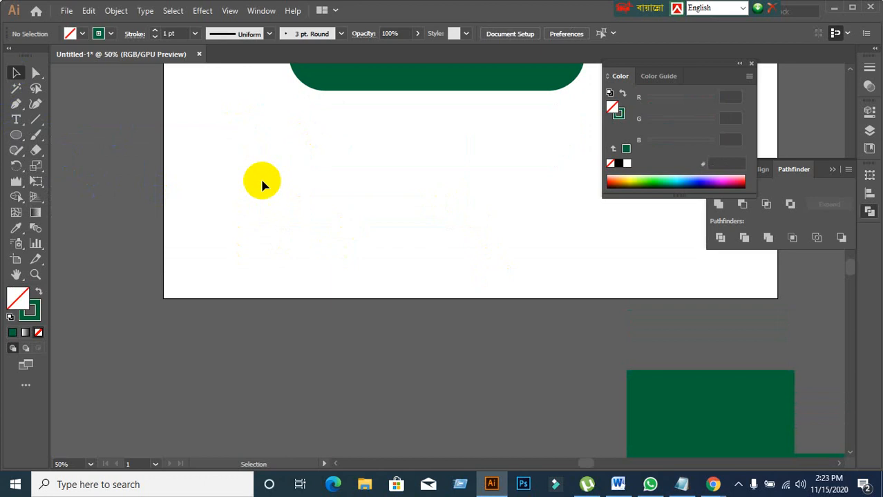
Draw a green-filled circle about 281 px wide without stroke below the cloud, and place a half-overlapping copy to its right
left_click(16, 135)
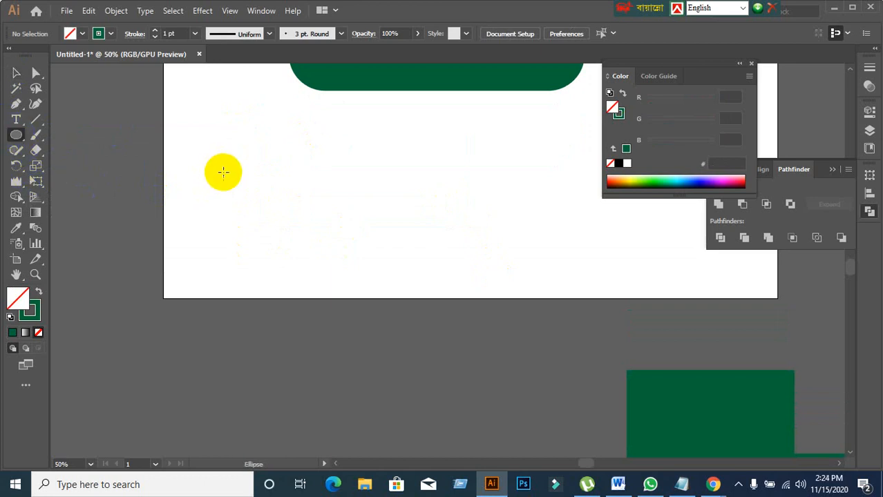
left_click_drag(214, 155, 341, 243)
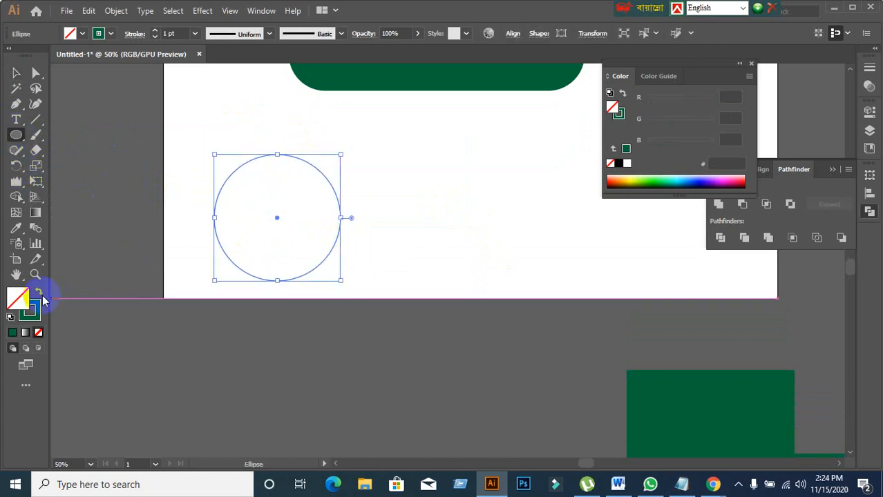
left_click(38, 294)
left_click(17, 74)
left_click(240, 205)
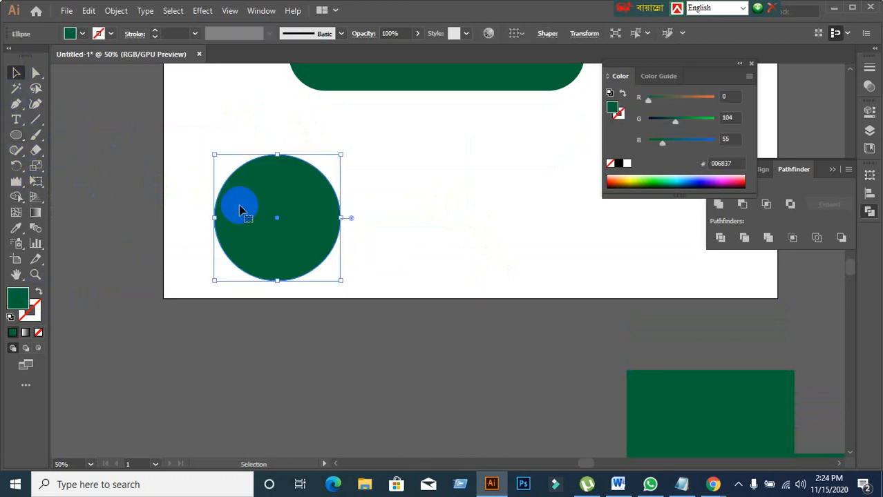
left_click_drag(296, 238, 358, 241)
left_click(514, 235)
Subtract the overlap of the two circles with the Shape Builder tool, followed by the right crescent and the left crescent
left_click_drag(283, 188, 370, 306)
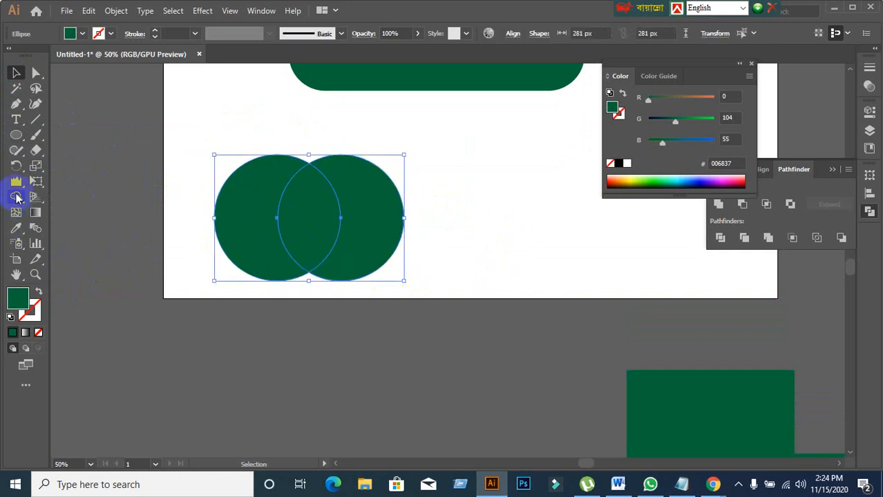
left_click(16, 198)
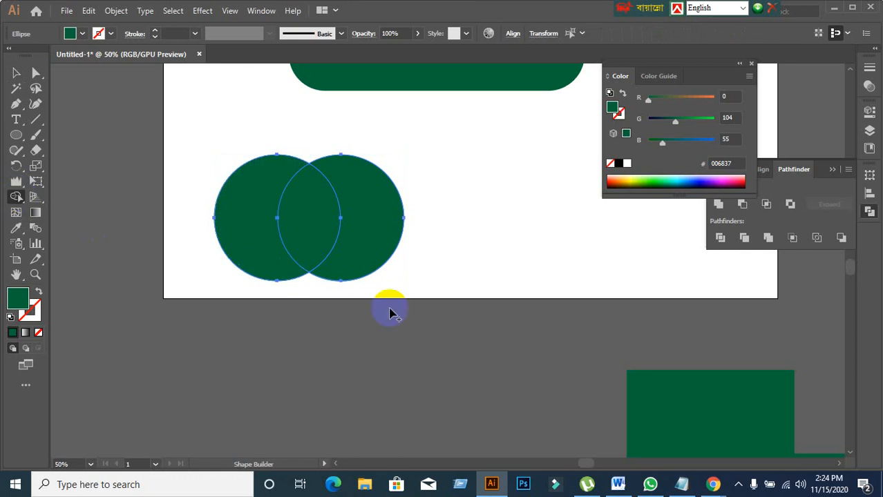
key("ctrl+plus")
key("ctrl+plus")
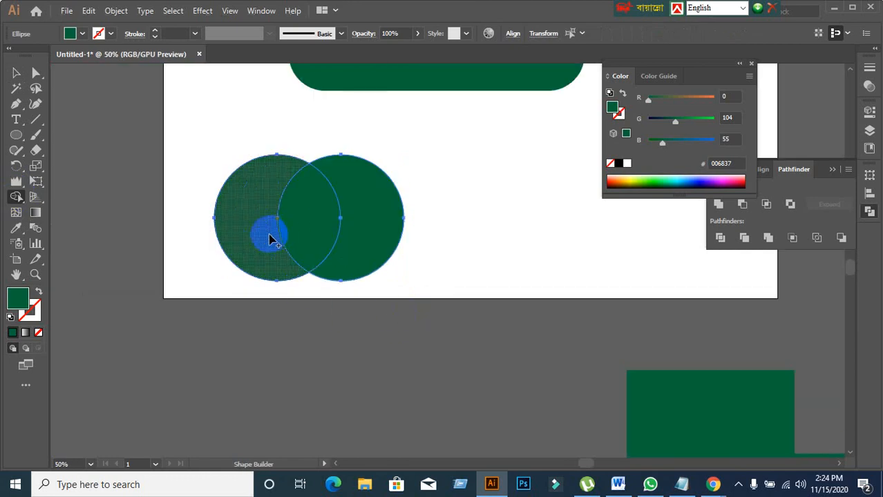
left_click(316, 229, "alt")
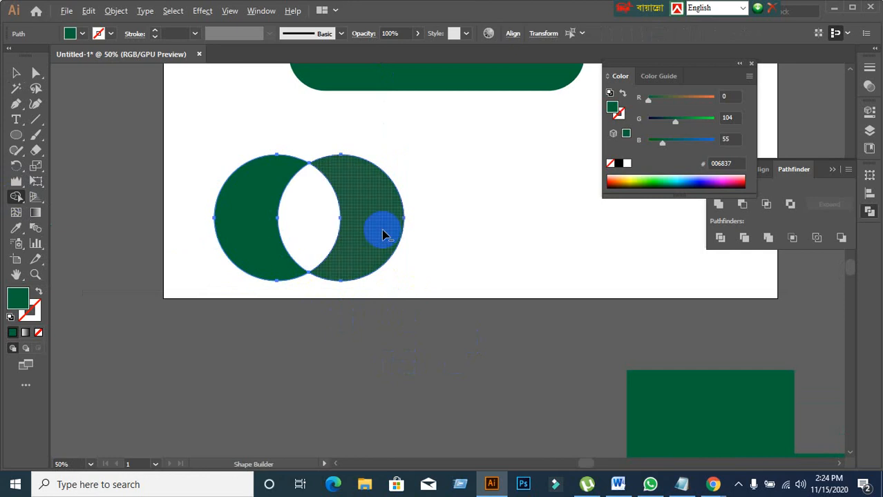
left_click_drag(448, 194, 387, 231)
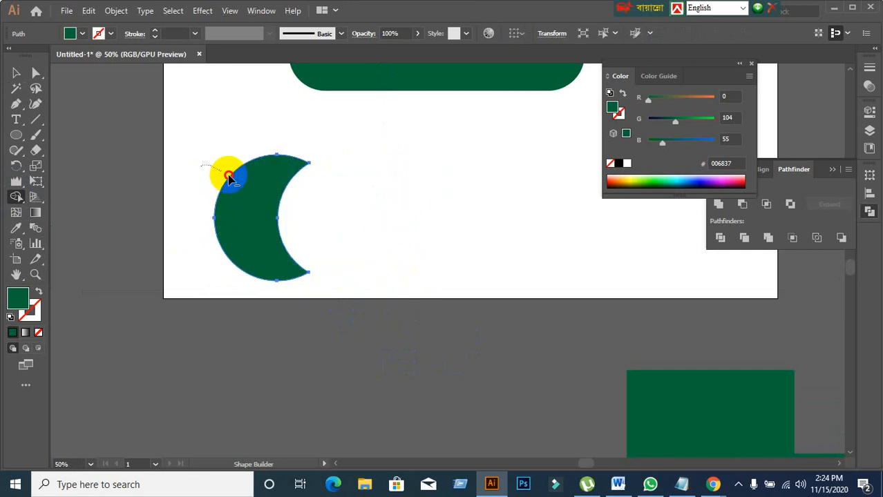
left_click_drag(229, 175, 352, 265)
Draw a wide green rectangle in the lower part of the artboard, below the cloud
scroll(369, 334, "down", 1)
left_click_drag(430, 333, 344, 286)
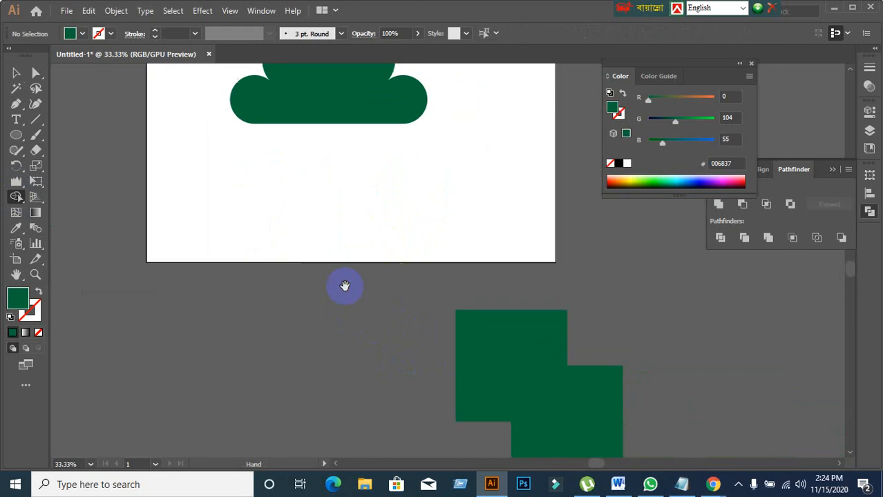
left_click_drag(11, 140, 53, 134)
mouse_move(230, 170)
left_mouse_down()
mouse_move(394, 246)
mouse_move(459, 235)
mouse_move(473, 253)
left_mouse_up()
scroll(331, 158, "up", 3)
Move the cloud up and right to the artboard's upper-right corner, and shift the rectangle slightly up and left
left_click(16, 73)
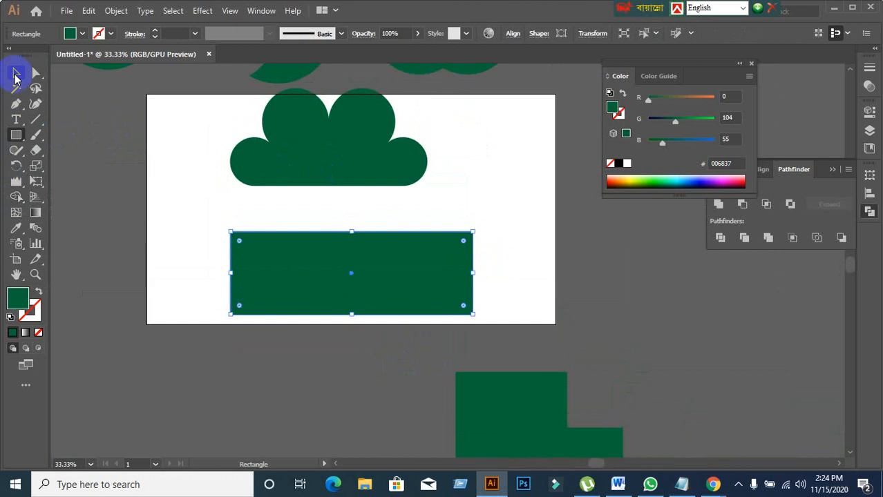
scroll(291, 235, "up", 3)
left_click_drag(328, 223, 510, 154)
left_click_drag(282, 312, 268, 280)
Draw a green circle overlapping the rectangle's upper edge and place a copy of it to its right
left_click(20, 185)
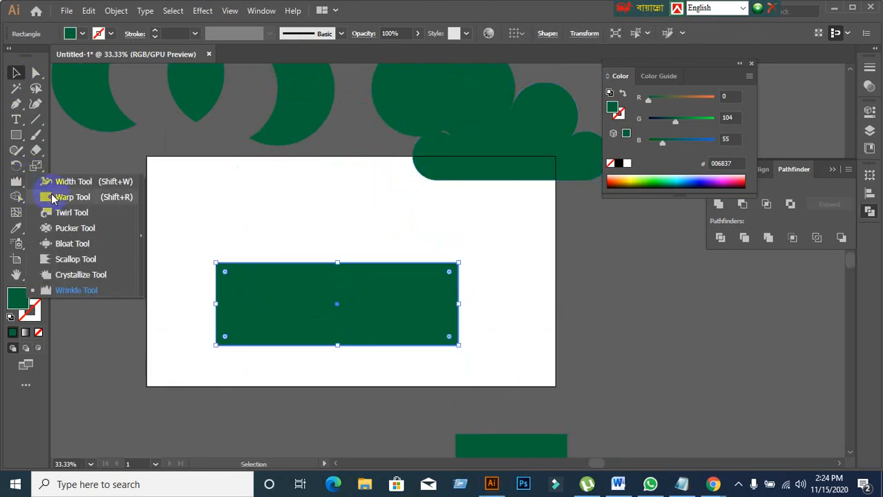
left_click(16, 139)
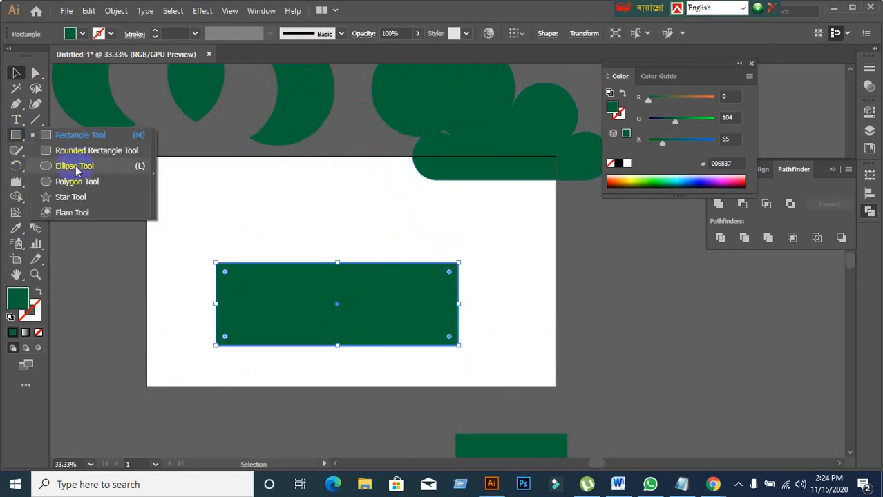
left_click(74, 169)
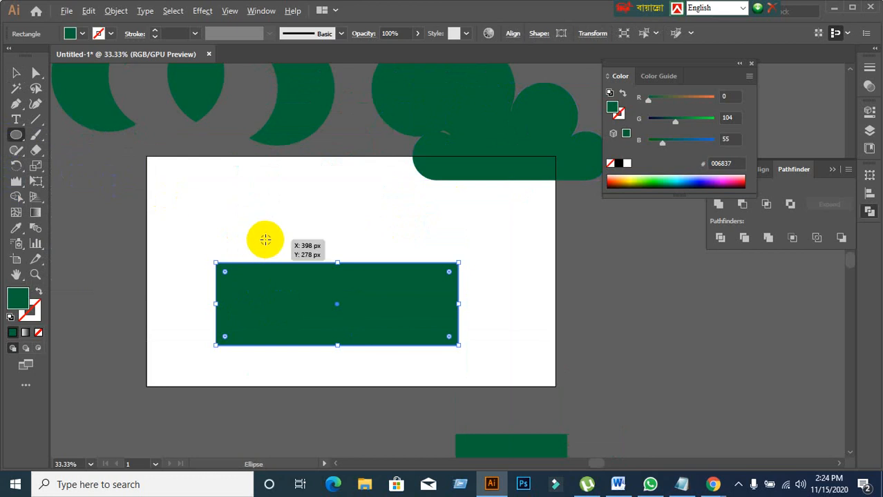
left_click_drag(265, 239, 297, 288)
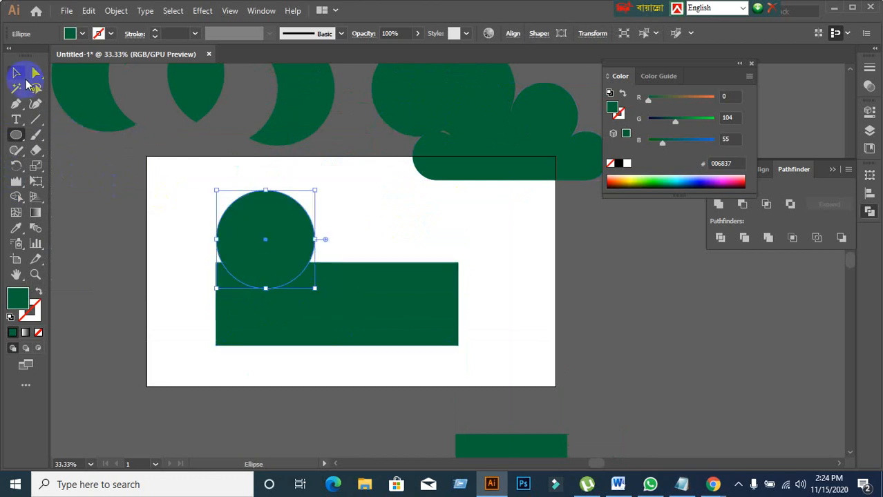
left_click(25, 79)
left_click_drag(256, 256, 400, 278)
left_click(530, 286)
Select the rectangle and both circles, and hide the Pathfinder and Color panels
left_click_drag(212, 216, 381, 349)
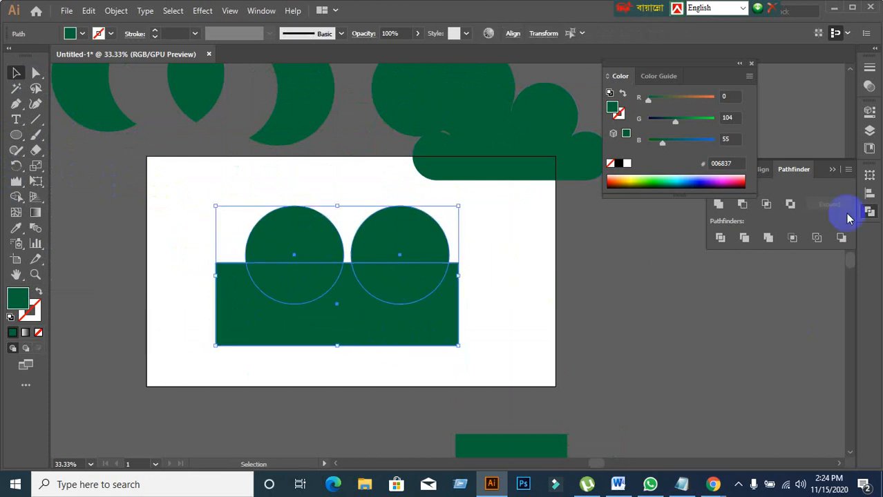
left_click(833, 169)
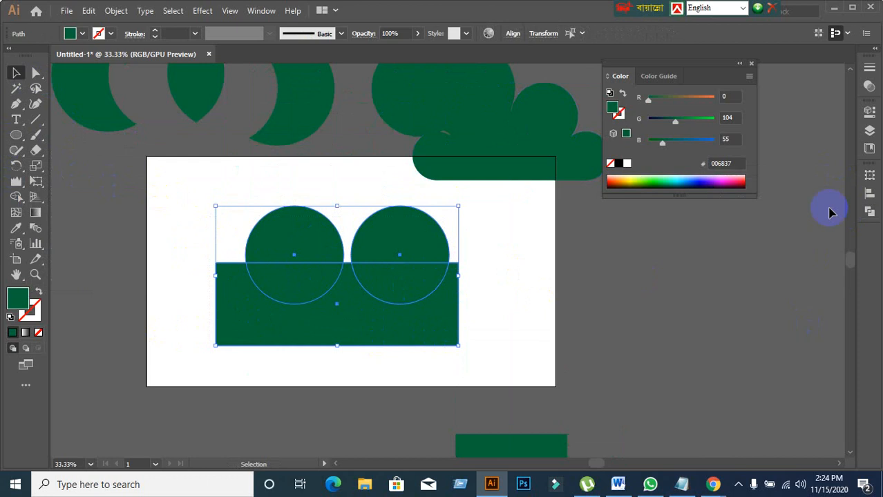
left_click(753, 64)
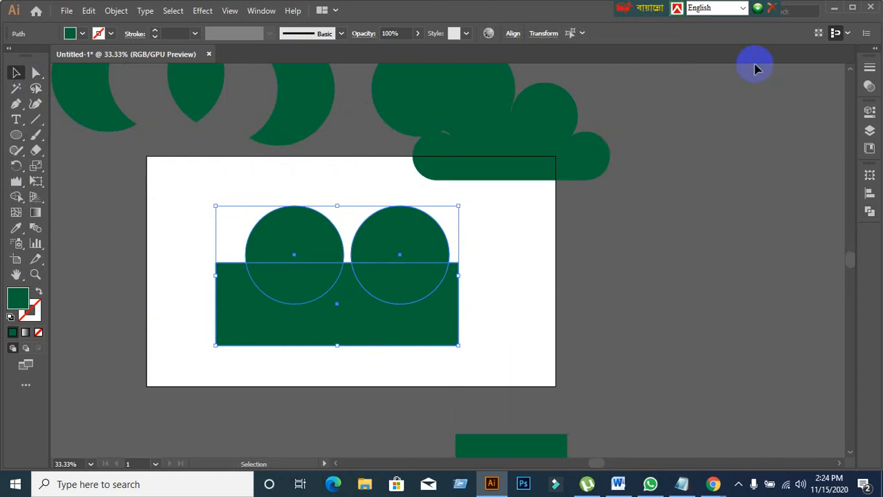
Shift each of the two circles slightly left along the rectangle's upper edge
left_click(623, 316)
left_click_drag(292, 257, 275, 256)
left_click_drag(389, 266, 373, 267)
left_click(409, 276)
left_click(205, 218)
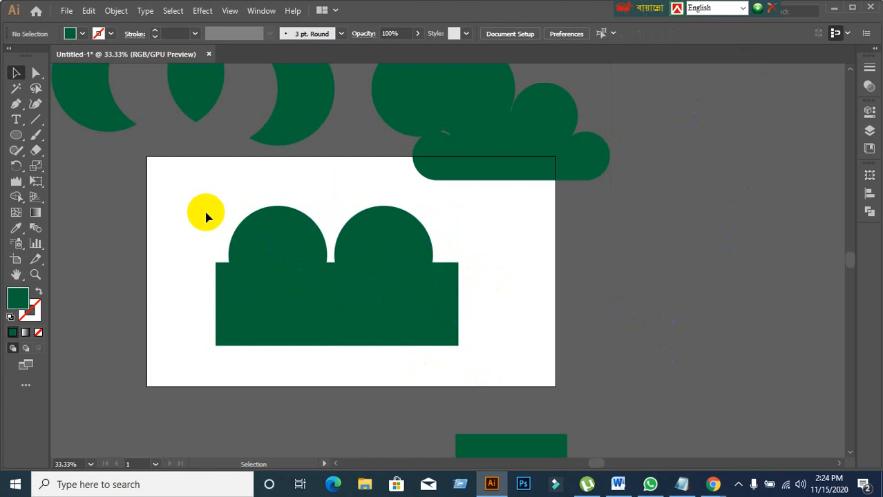
Try cutting away the parts of both circles above the rectangle with Shape Builder, then undo it
left_click_drag(206, 218, 425, 327)
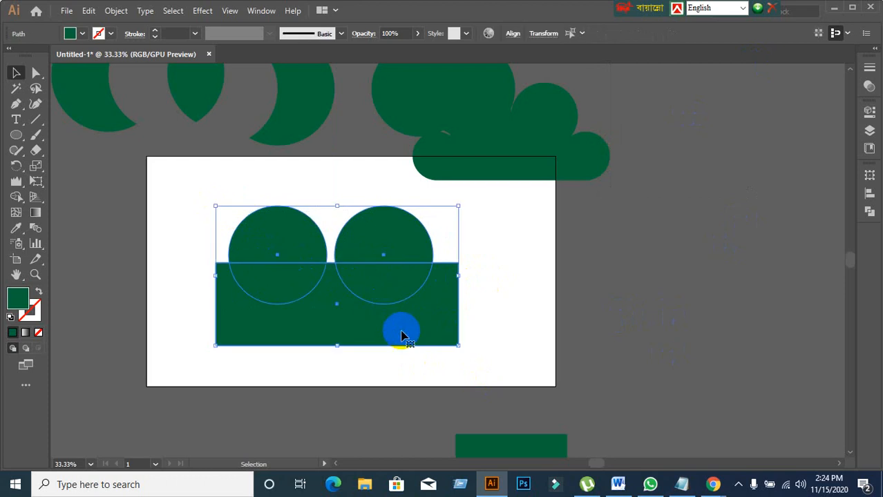
left_click(19, 197)
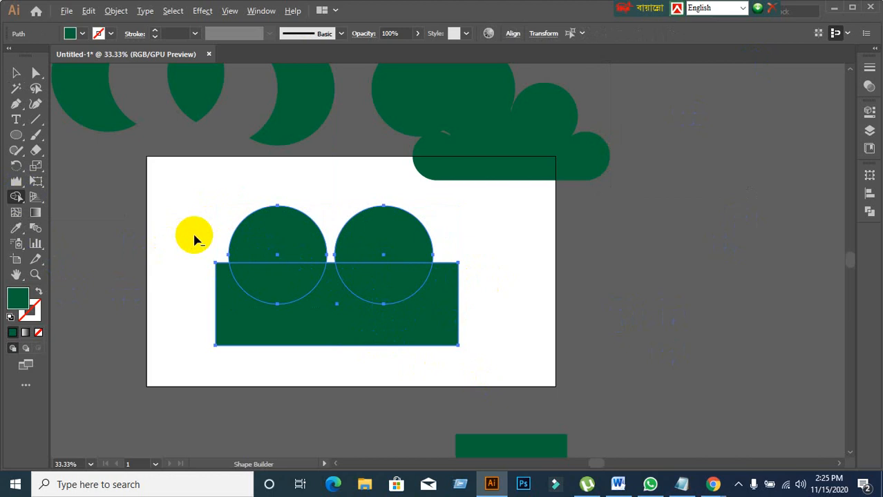
mouse_move(195, 239)
left_mouse_down()
mouse_move(333, 246)
mouse_move(498, 244)
left_mouse_up()
key("ctrl+z")
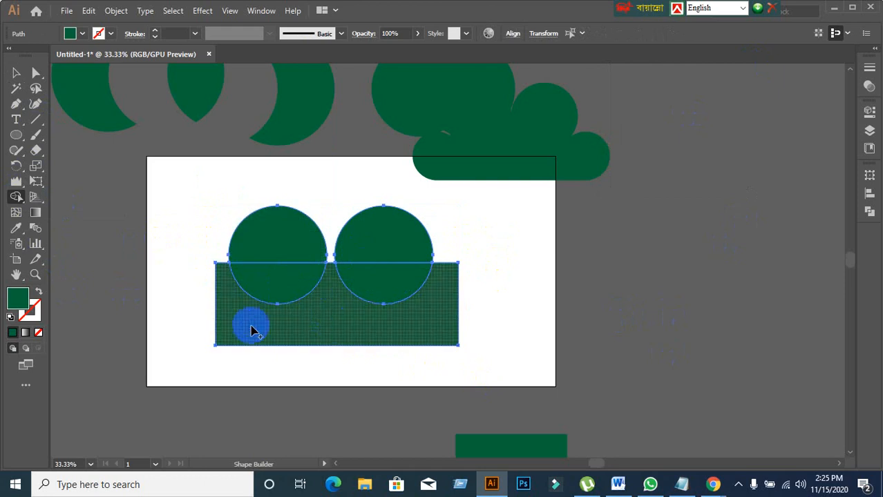
Try pulling the rectangle's lower piece down away from the circles, and undo the move
left_click(10, 76)
left_click(252, 367)
left_click_drag(255, 330, 224, 413)
key("ctrl+z")
left_click(211, 400)
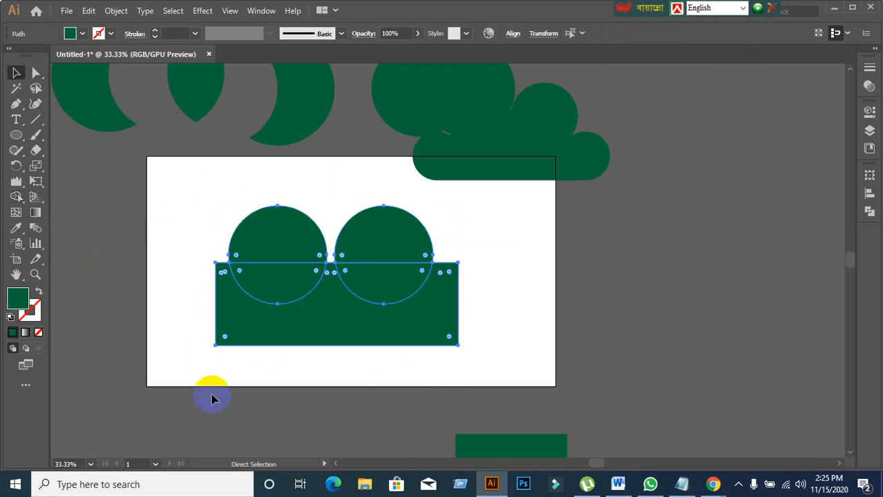
Try lifting the right circle's upper half off the rectangle, and undo back to the undivided shapes
left_click(252, 335)
left_click(272, 243)
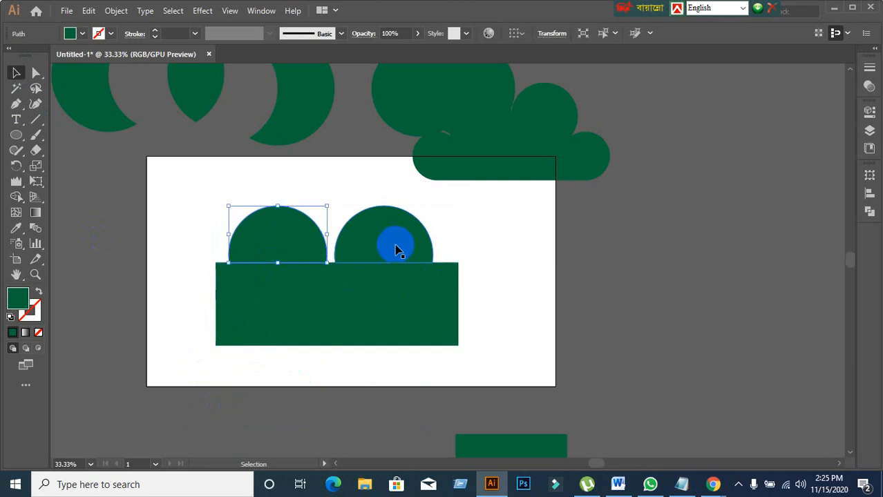
left_click(392, 261)
left_click_drag(392, 261, 379, 193)
key("ctrl+z")
key("ctrl+z")
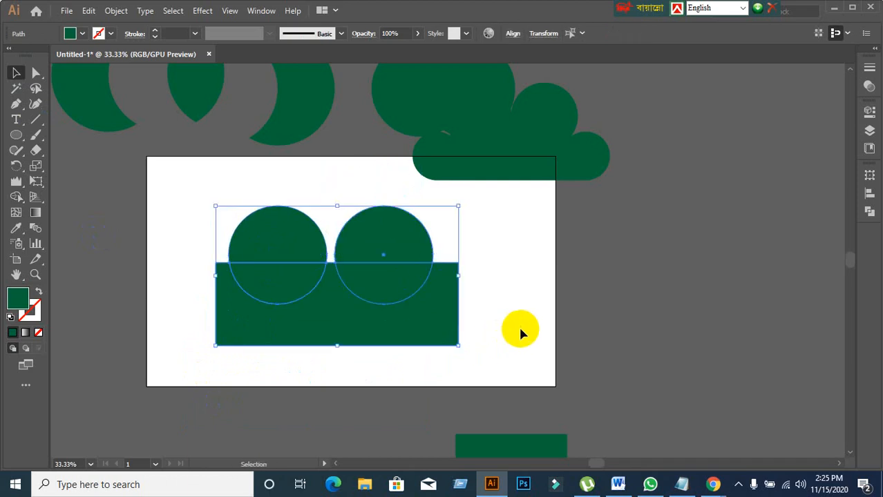
Try moving the left circle up and left to show that the shapes are separate, undoing each move
left_click(520, 329)
left_click(396, 295)
left_click(162, 278)
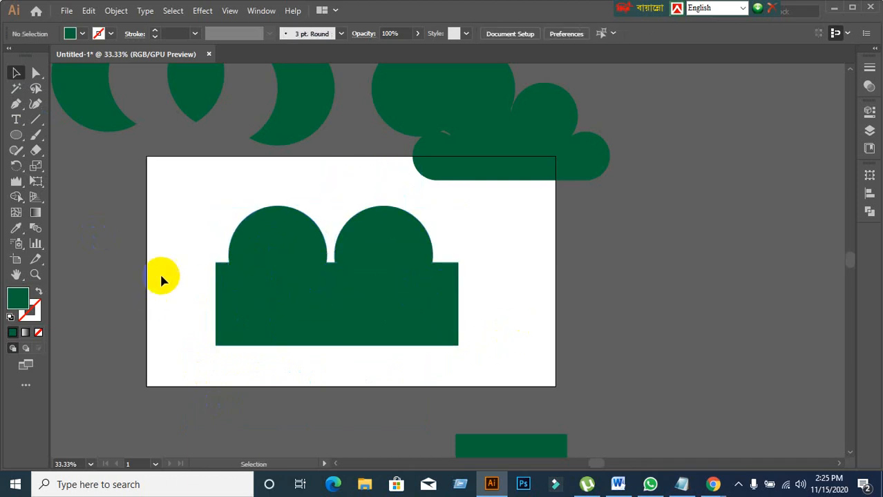
left_click_drag(244, 256, 209, 228)
key("ctrl+z")
key("ctrl+z")
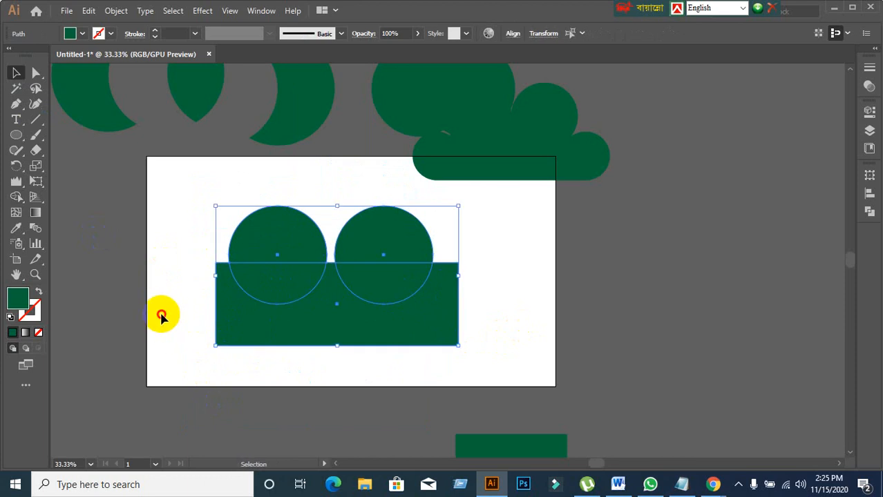
left_click(162, 315)
left_click_drag(279, 304, 243, 282)
key("ctrl+z")
Select the rectangle and both circles, merge them into one shape with Shape Builder, and deselect the result
left_click_drag(185, 228, 450, 338)
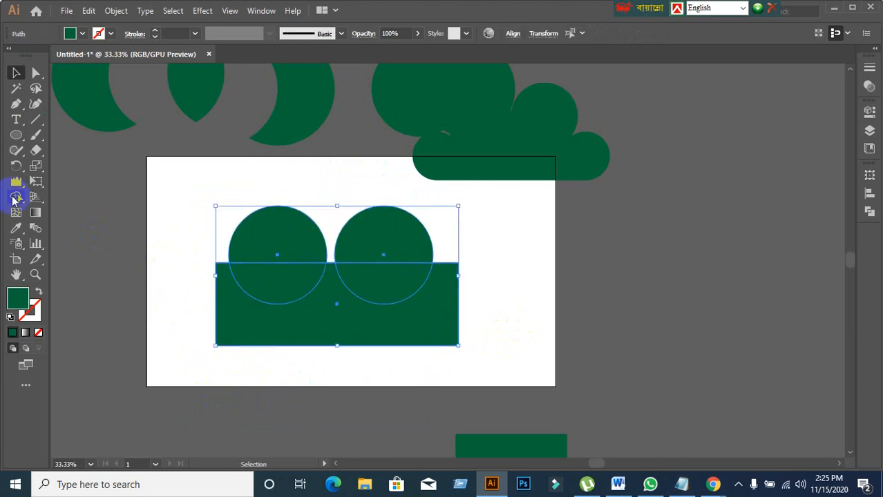
left_click(16, 196)
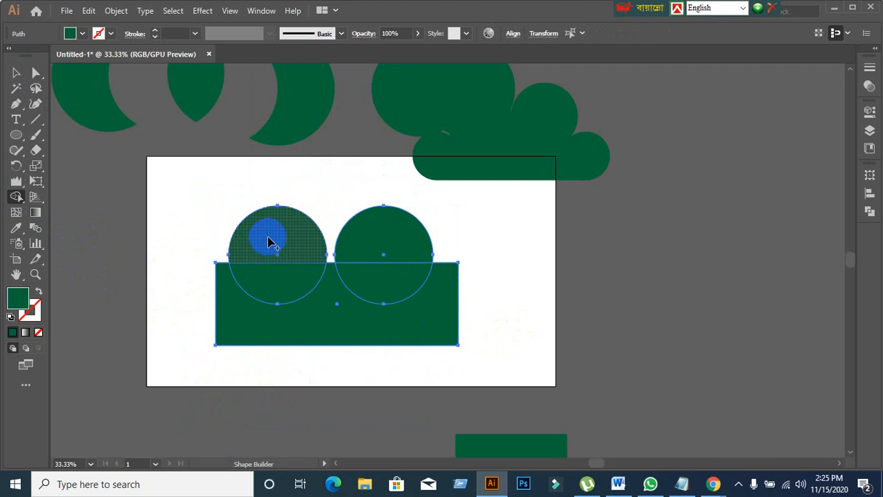
left_click_drag(271, 242, 273, 290)
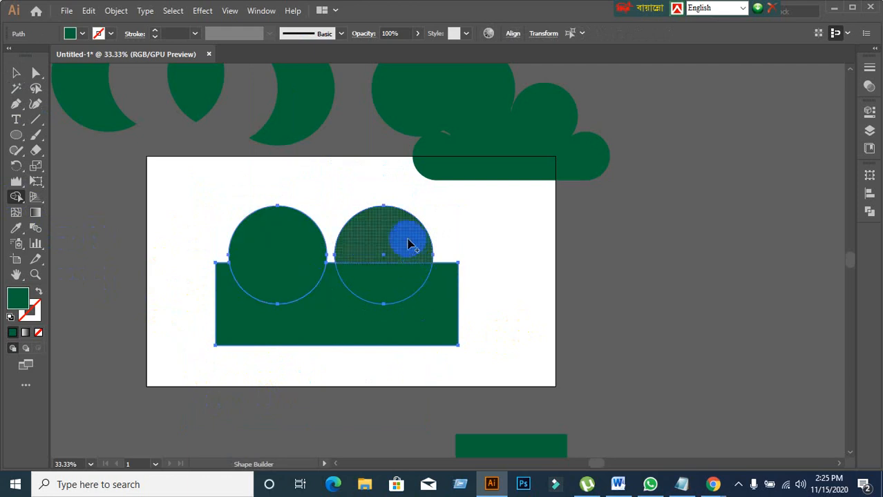
left_click_drag(409, 243, 406, 280)
mouse_move(211, 405)
left_mouse_down()
mouse_move(259, 339)
mouse_move(277, 294)
left_mouse_up()
mouse_move(367, 335)
left_mouse_down()
mouse_move(402, 275)
mouse_move(357, 275)
left_mouse_up()
left_click(16, 73)
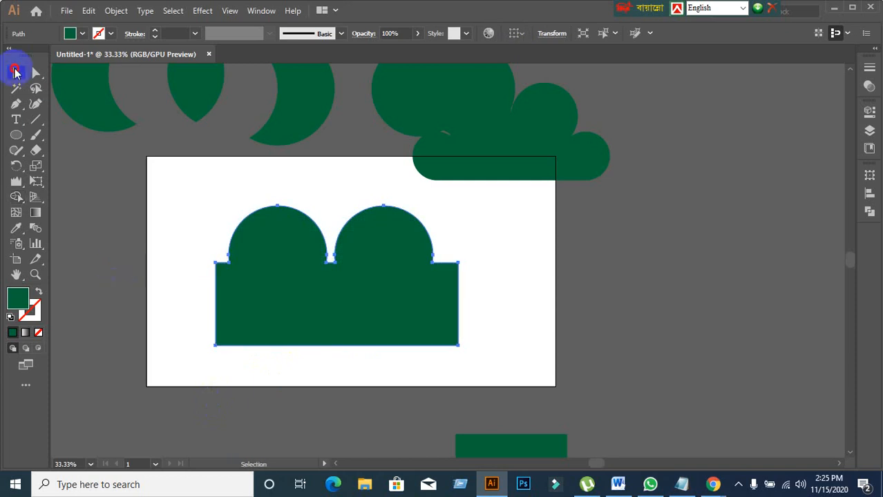
left_click(76, 206)
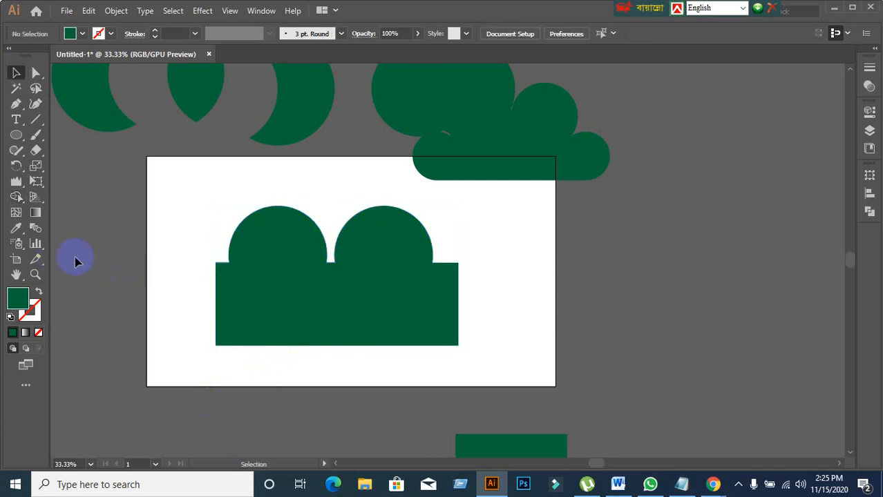
Select the merged shape, then minimize the Illustrator window and the Google Meet window
left_click(264, 266)
scroll(163, 353, "up", 2)
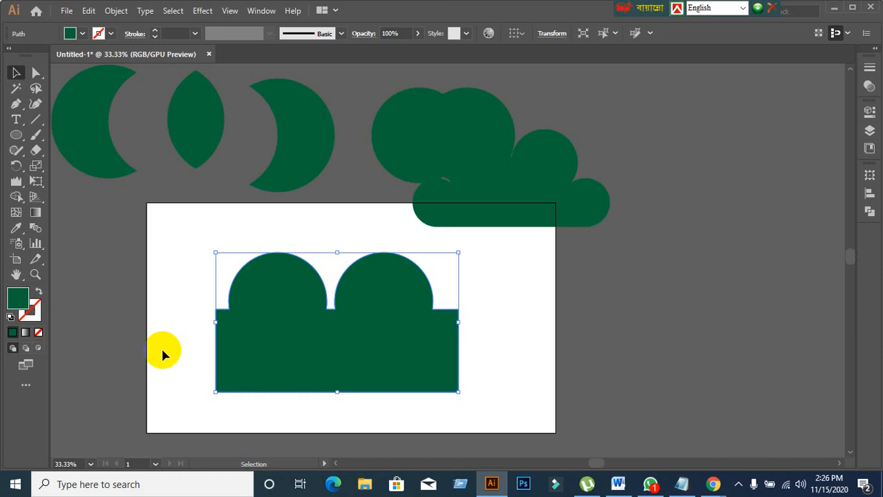
left_click(834, 9)
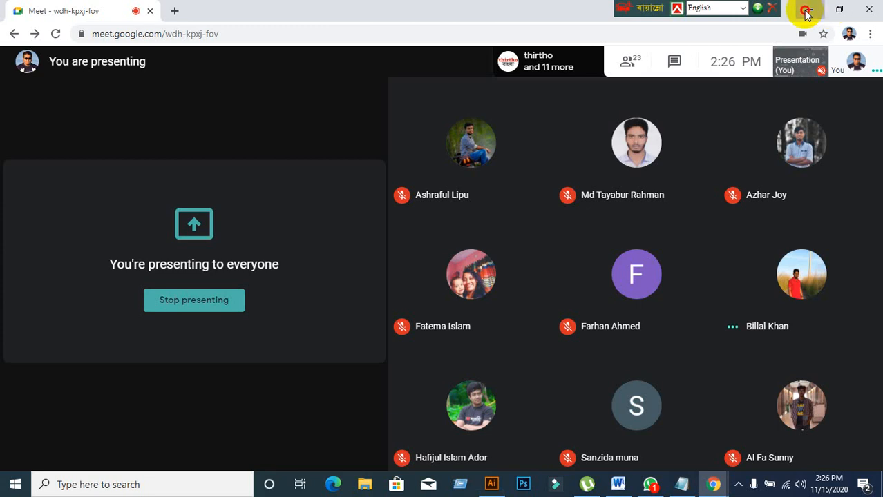
left_click(816, 9)
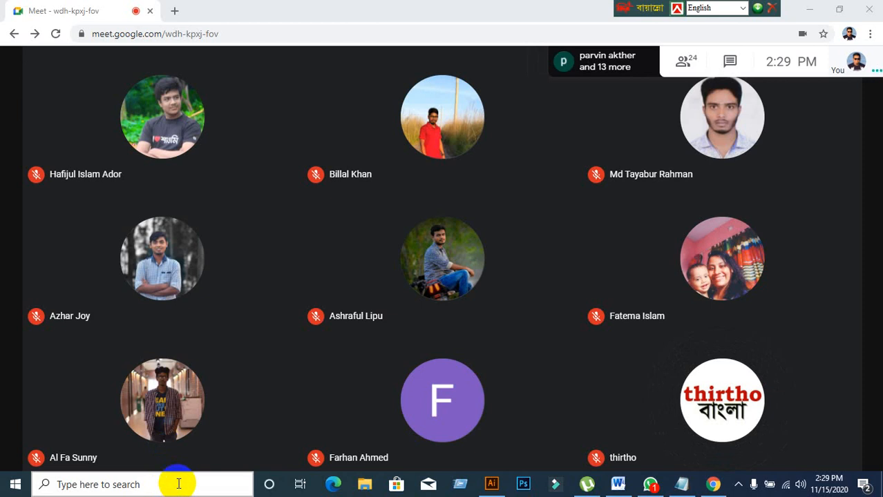
Admit the waiting participant to the Google Meet call
left_click(503, 488)
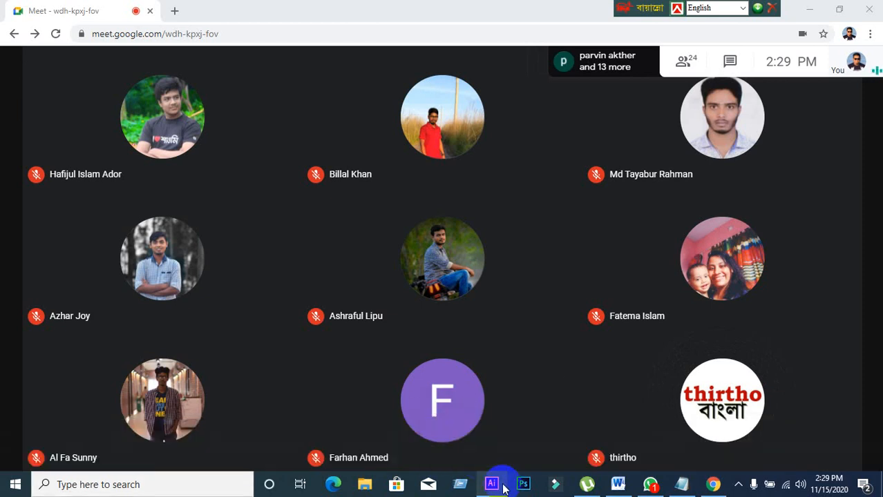
mouse_move(503, 490)
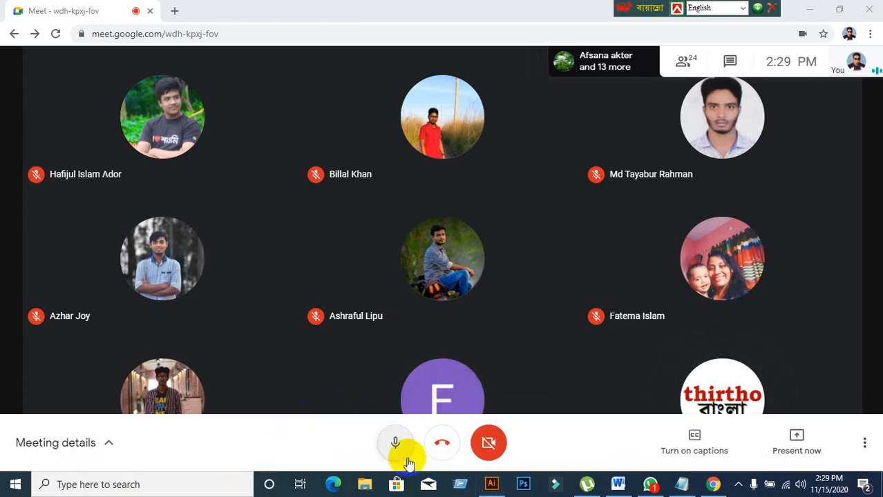
left_click(577, 327)
left_click(503, 486)
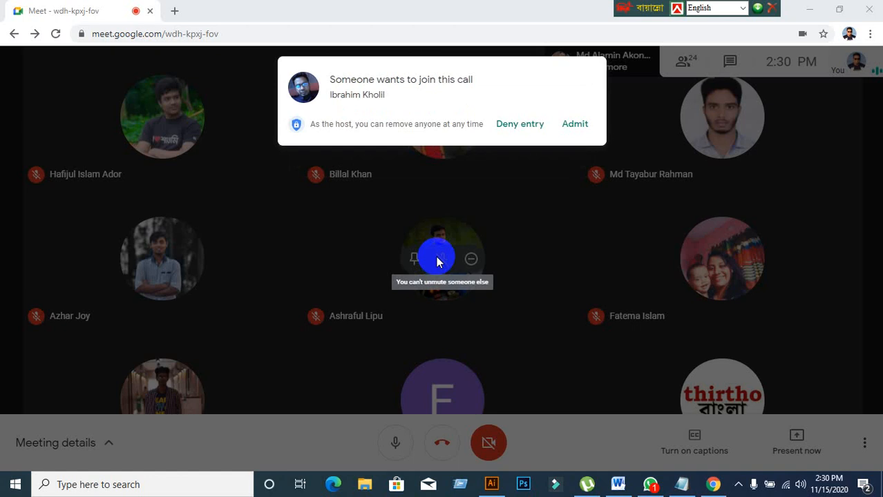
left_click(574, 125)
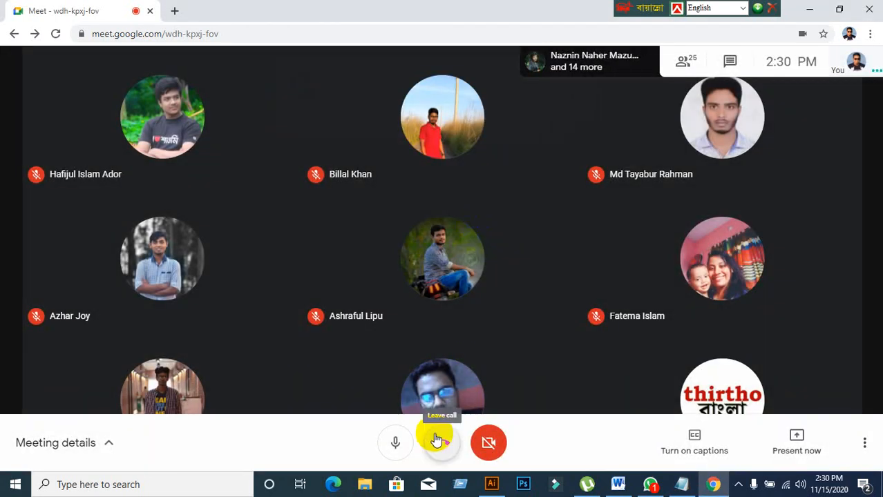
Present the entire screen in the call and hide the screen-sharing notice
left_click(798, 438)
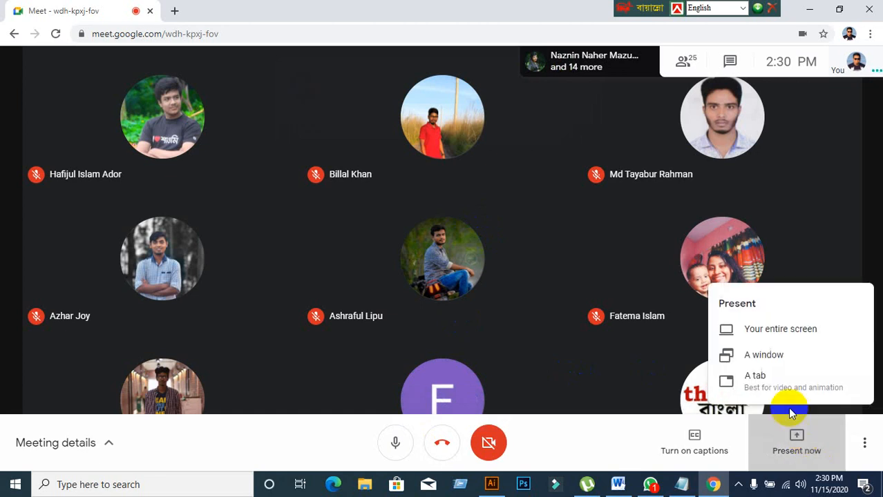
left_click(771, 335)
left_click(387, 185)
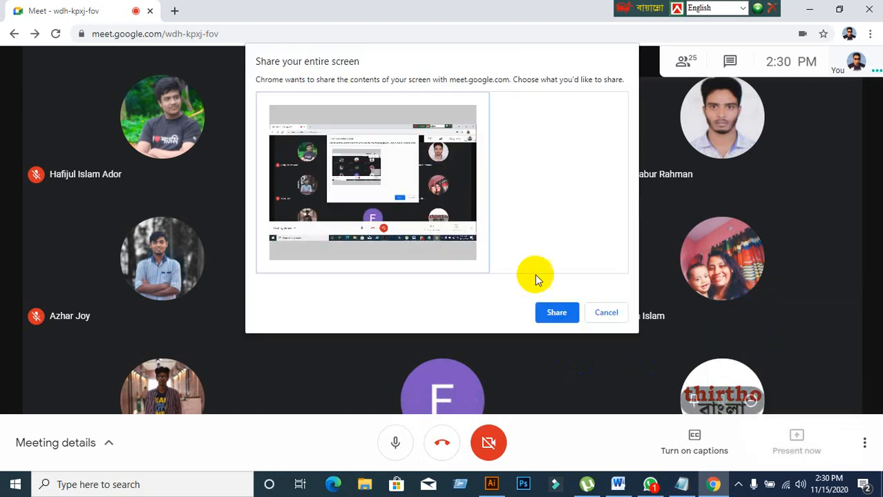
left_click(558, 313)
left_click(555, 453)
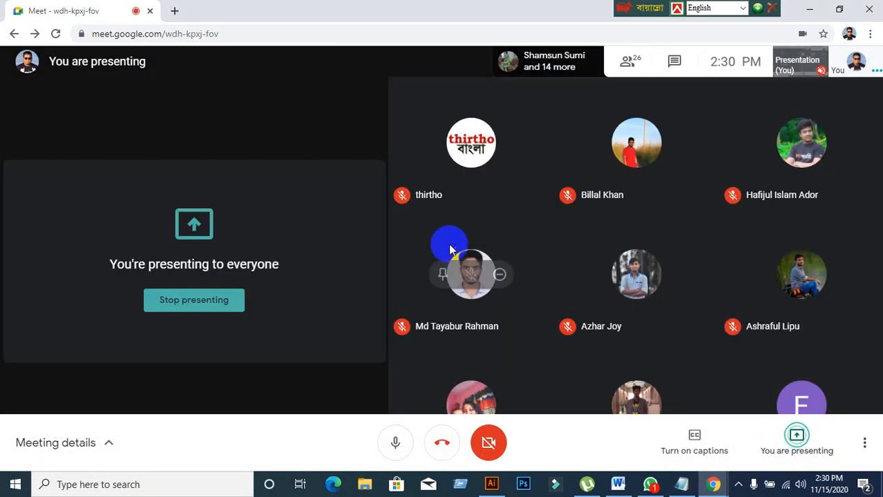
Switch to Illustrator, shift the merged shape to the right, and delete all artwork on and around the artboard
left_click(491, 484)
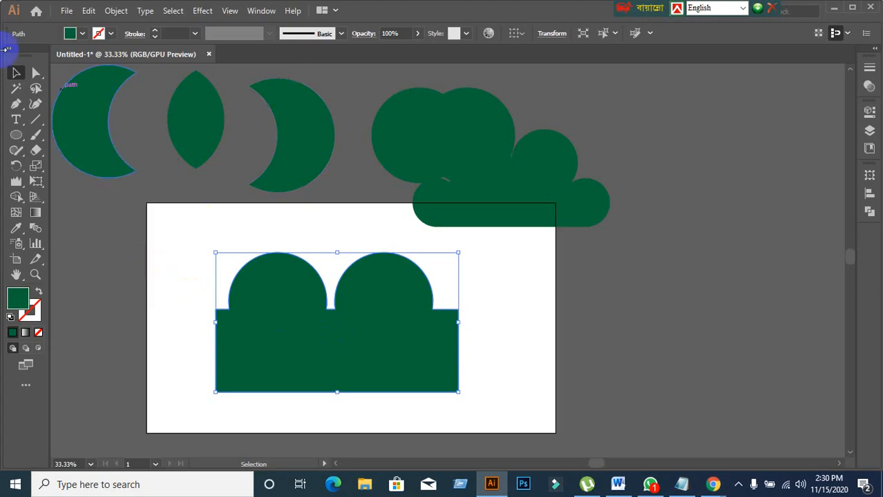
left_click_drag(354, 340, 509, 293)
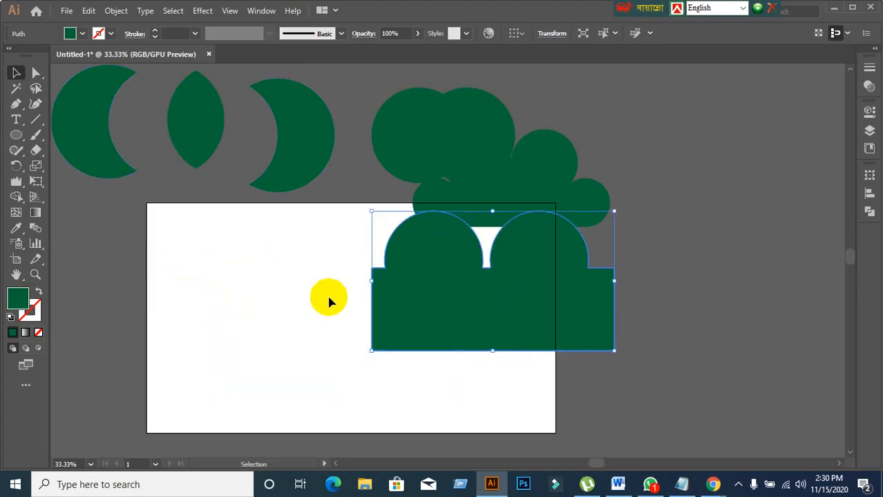
left_click(326, 293)
scroll(304, 295, "up", 1)
scroll(306, 302, "up", 1)
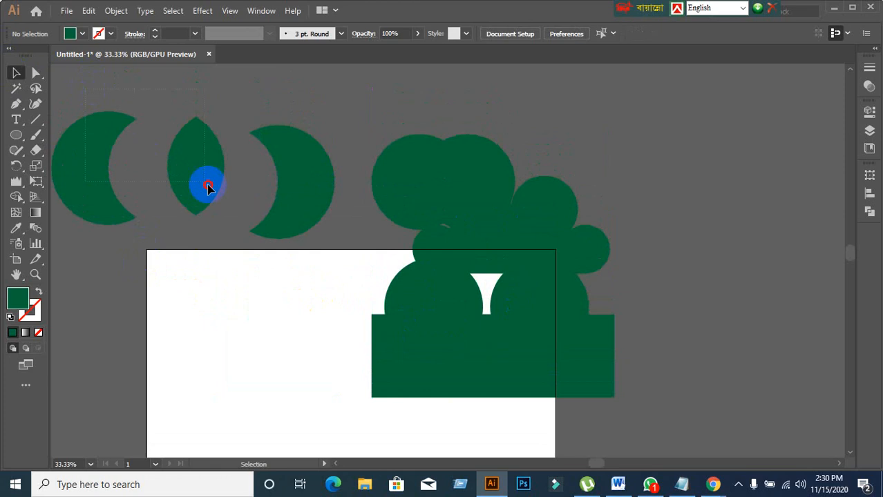
key("ctrl+a")
key("Delete")
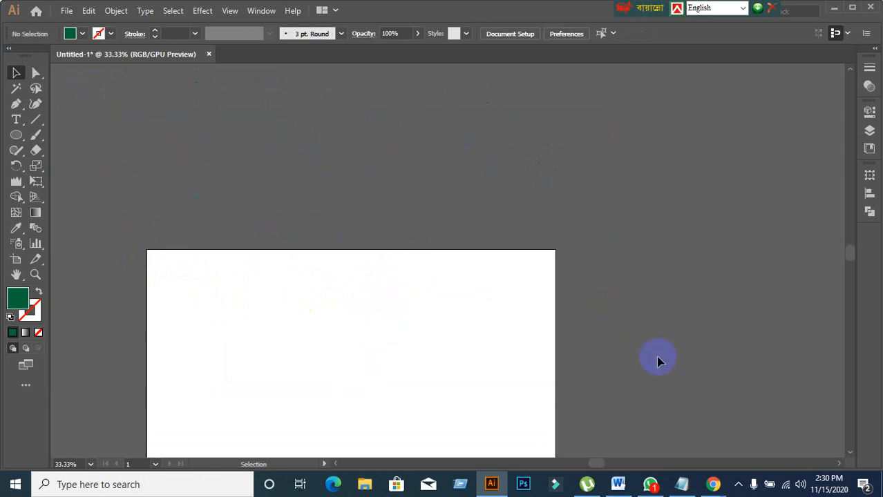
scroll(658, 361, "down", 3)
scroll(405, 319, "up", 1)
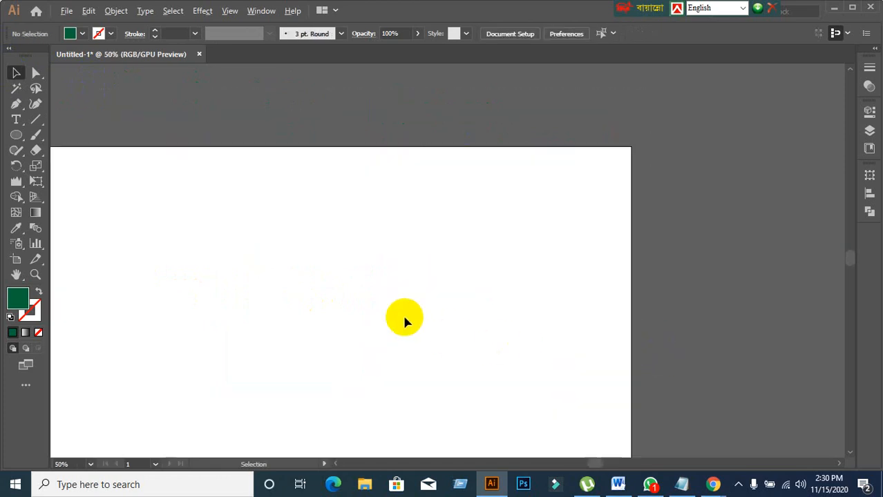
left_click_drag(405, 320, 550, 253)
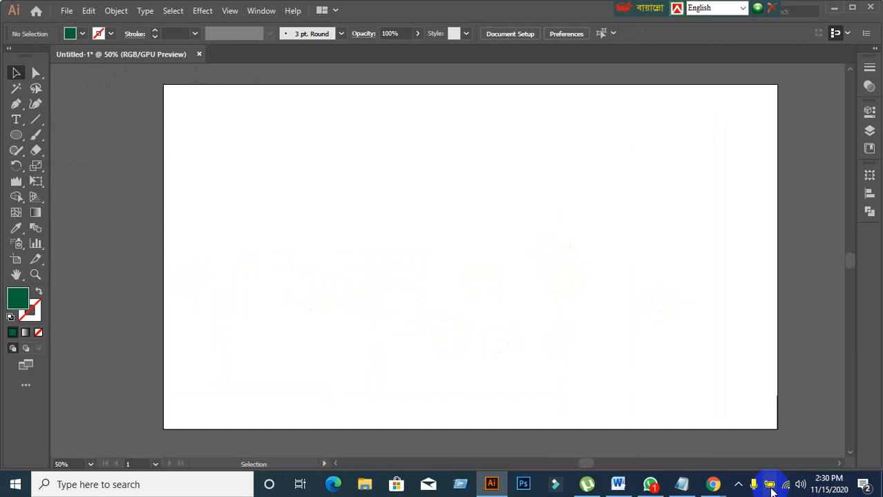
Switch to Google Meet and stop the current screen presentation
mouse_move(713, 482)
left_click(624, 408)
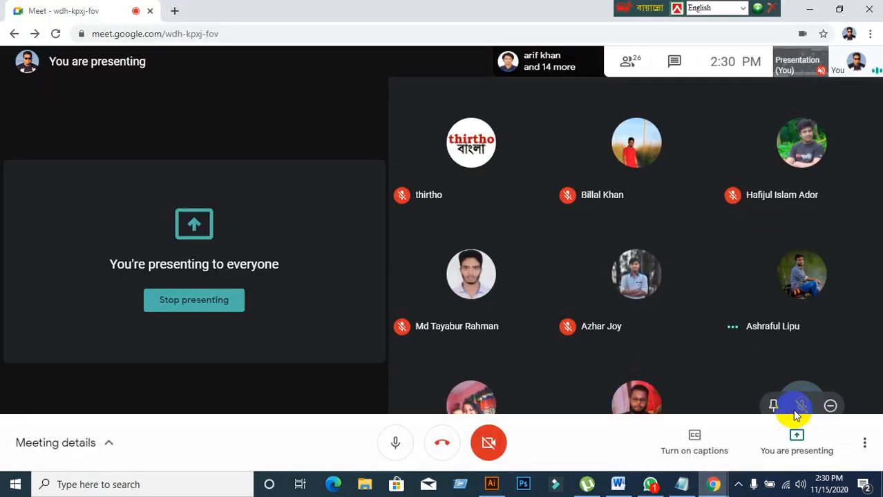
left_click(797, 438)
left_click(792, 391)
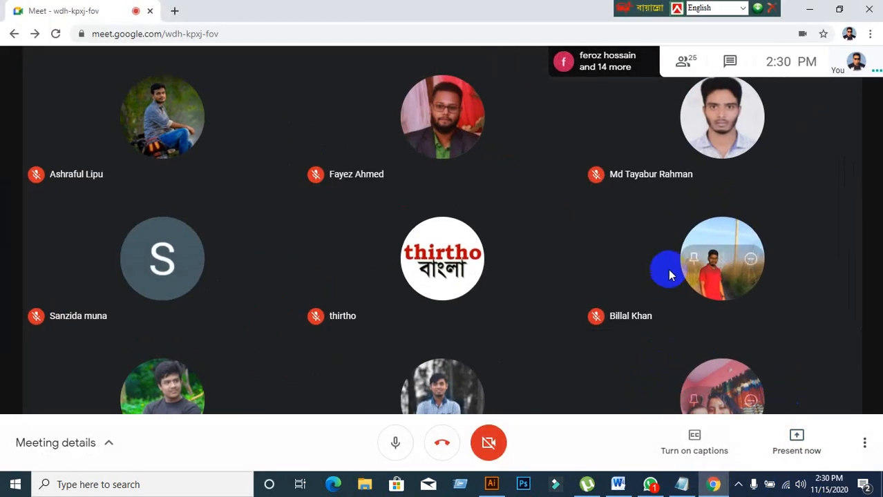
Restart presenting the entire screen to the call and hide the sharing notice
left_click(787, 438)
left_click(767, 339)
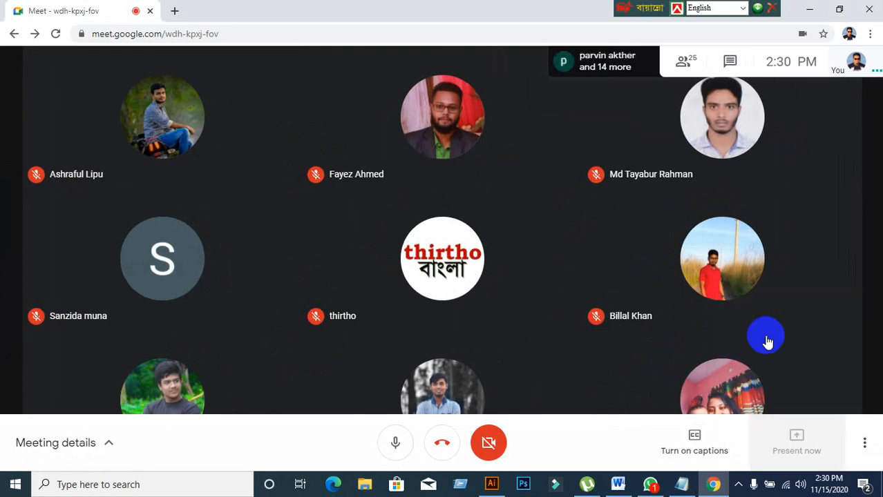
left_click(296, 173)
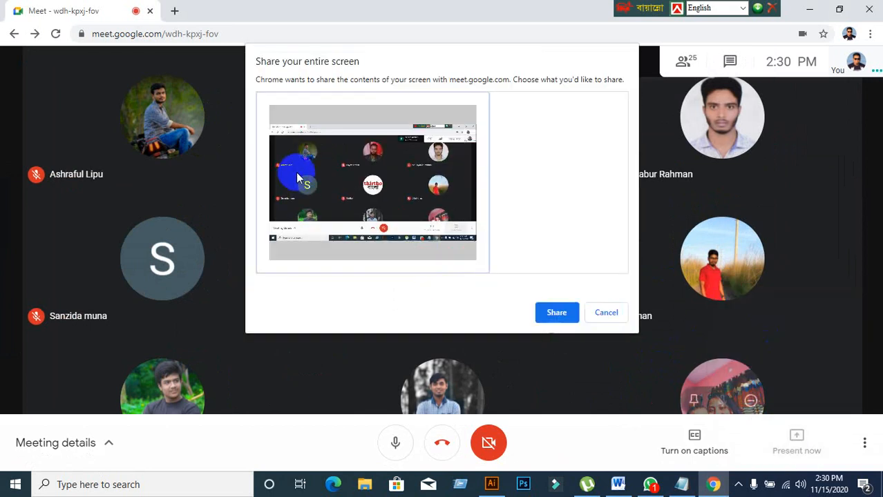
left_click(555, 313)
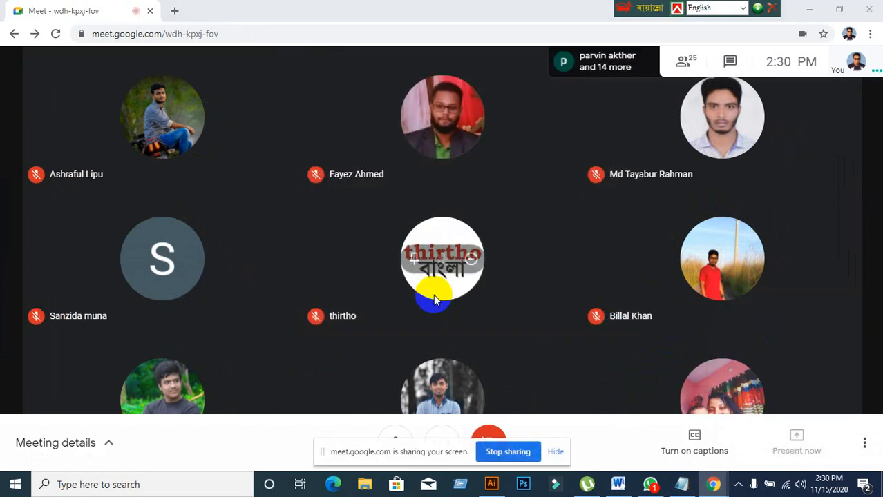
left_click(557, 452)
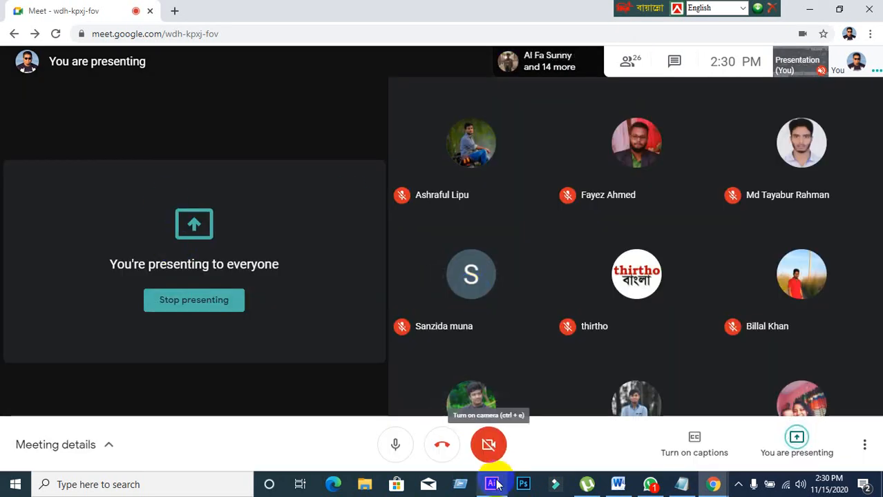
Bring up the empty Illustrator document briefly, return to Google Meet, and stop presenting the screen
left_click(492, 485)
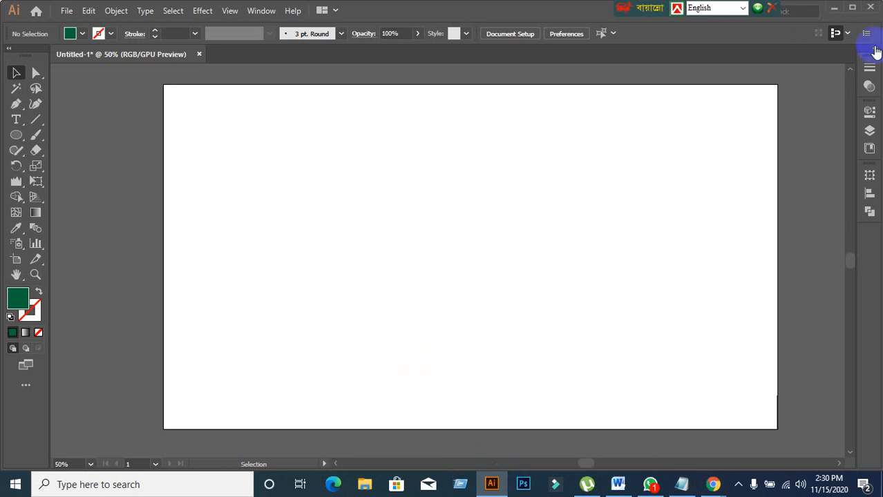
left_click(833, 10)
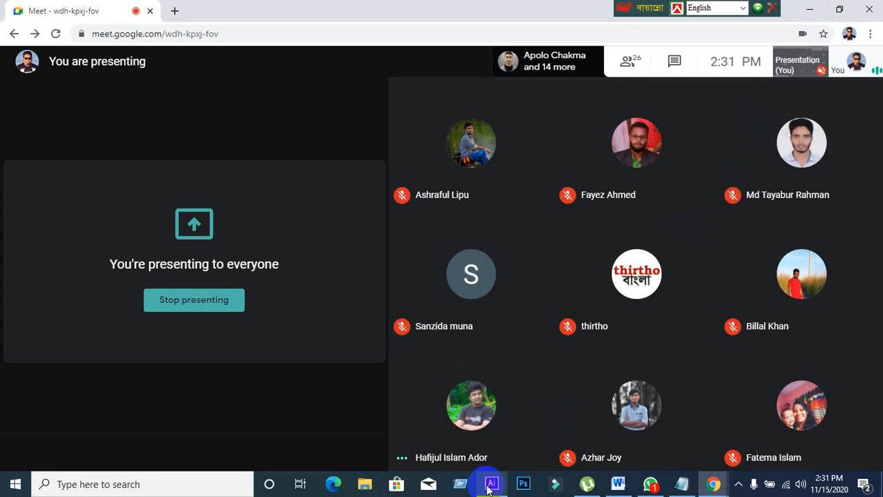
left_click(778, 444)
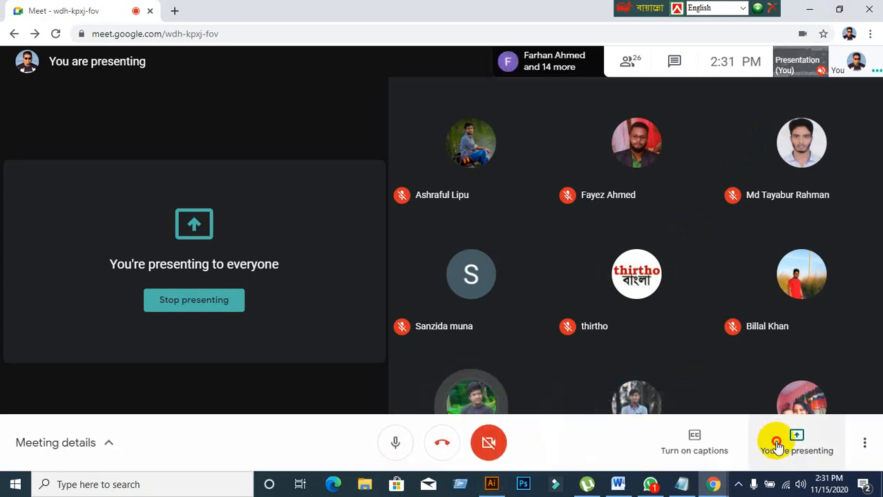
left_click(770, 384)
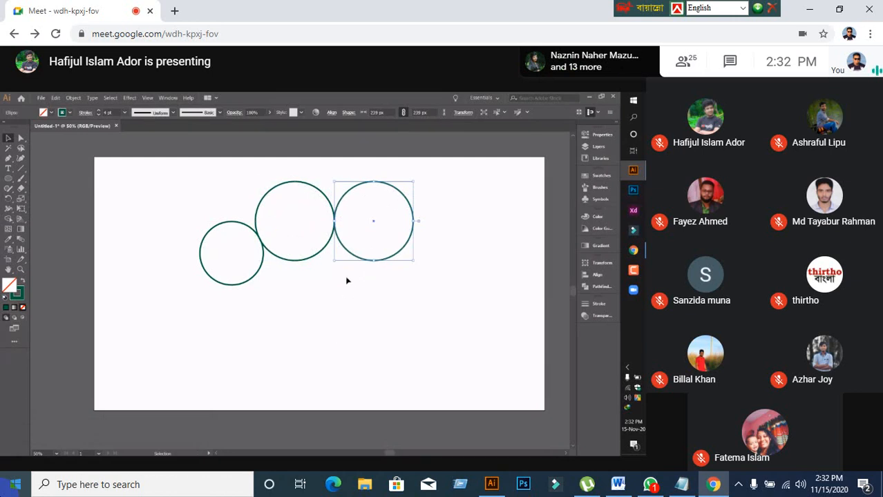
left_click(255, 280)
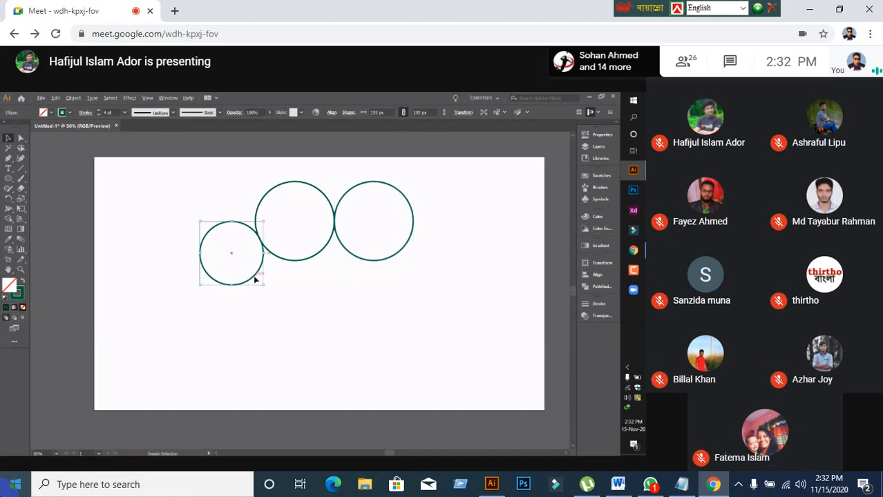
left_click(261, 279)
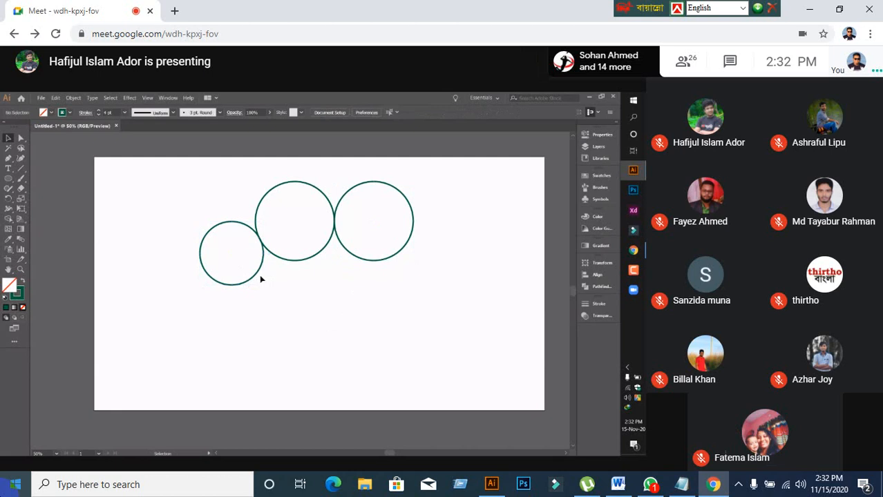
left_click(256, 279)
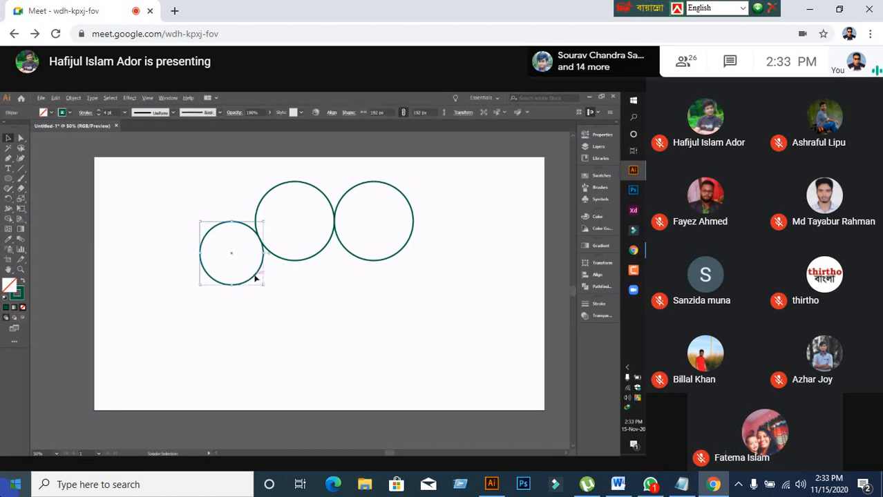
left_click(267, 277)
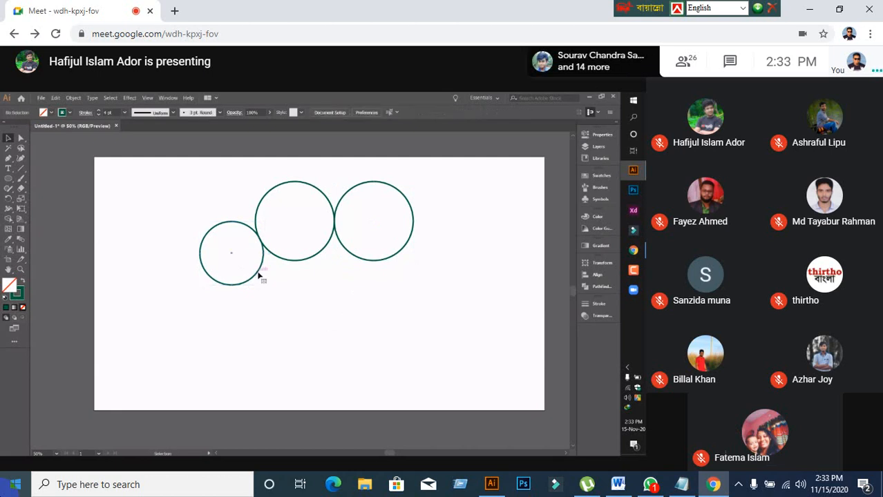
left_click(259, 275)
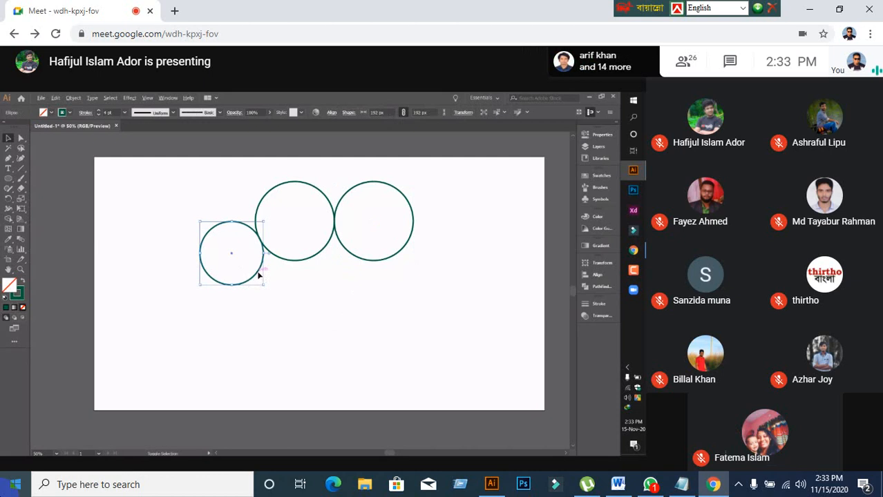
left_click(260, 275)
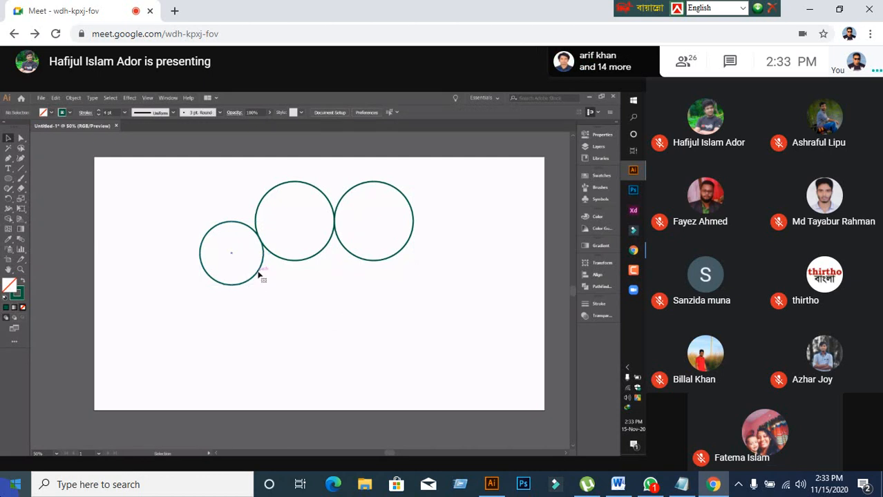
left_click(260, 275)
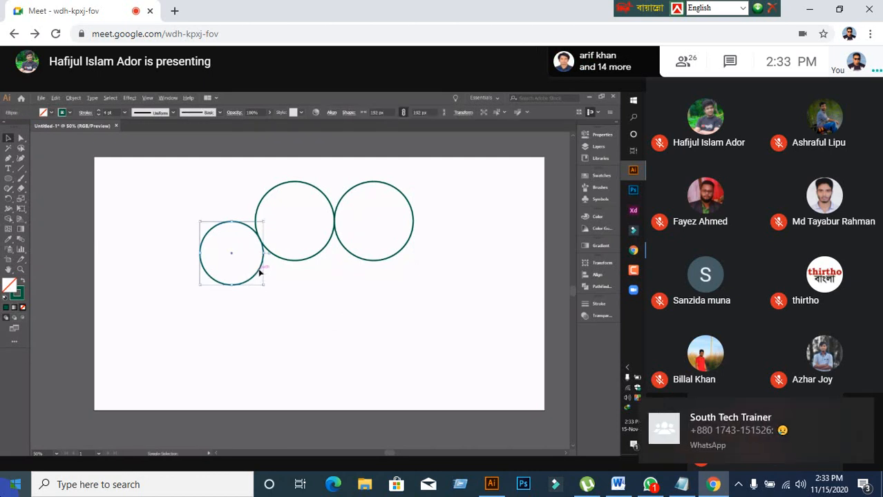
left_click(262, 274)
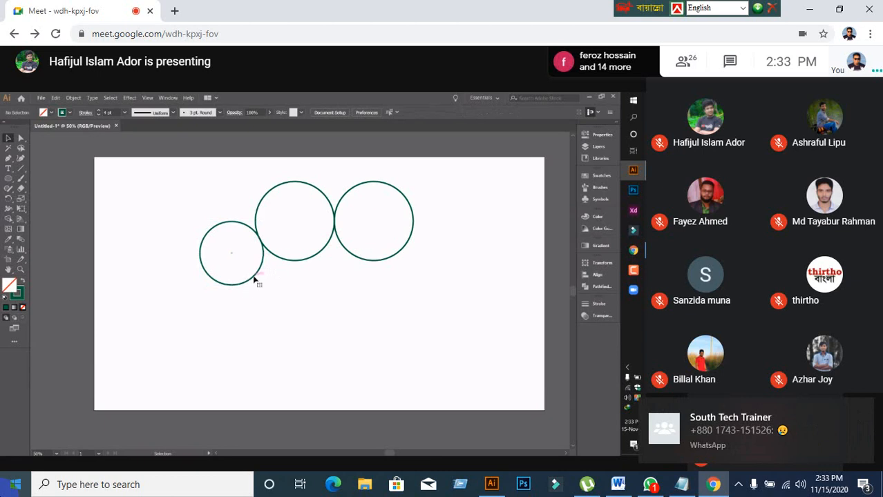
left_click(254, 278)
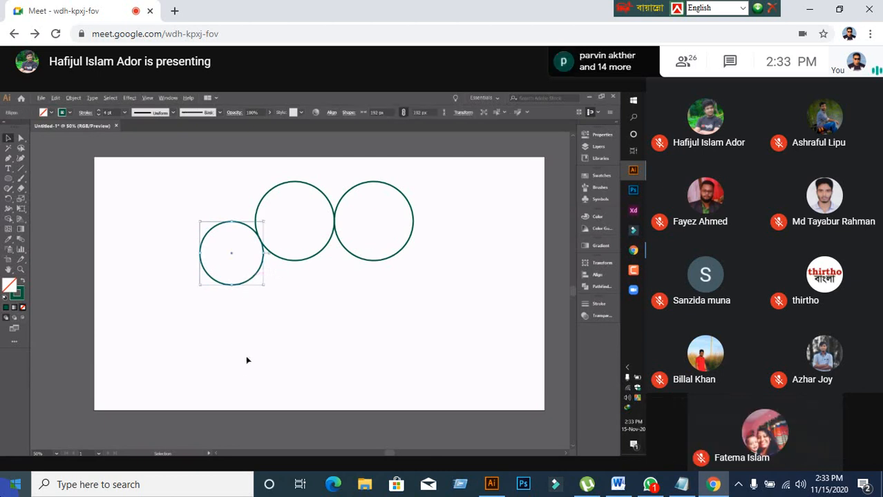
left_click(256, 277)
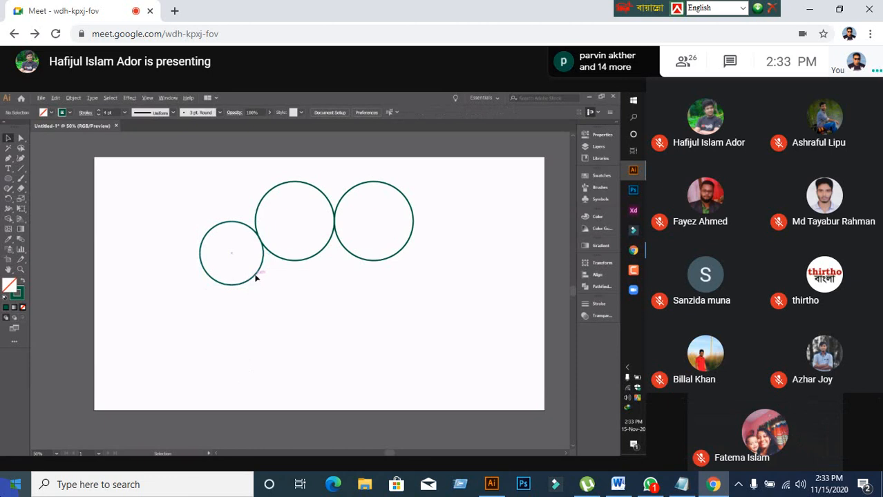
Duplicate the small circle to the far side of the large circles and draw a straight line joining both small circles' bottoms
left_click_drag(256, 278, 461, 305)
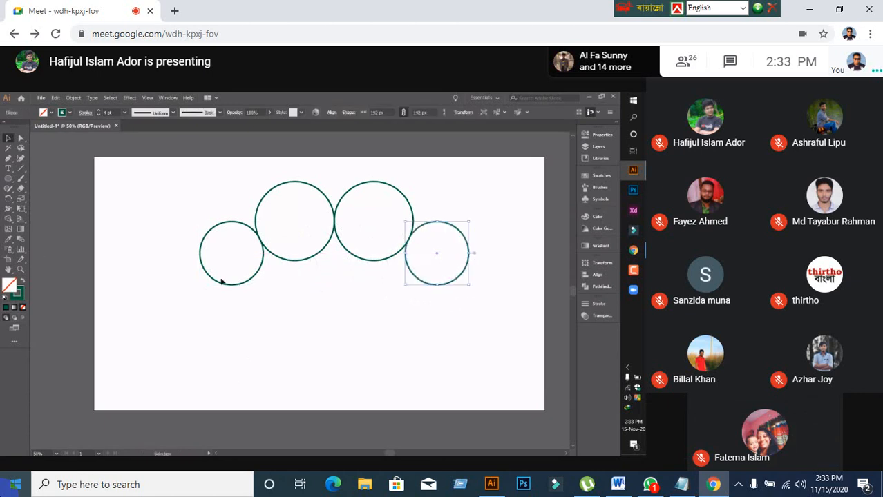
left_click(21, 168)
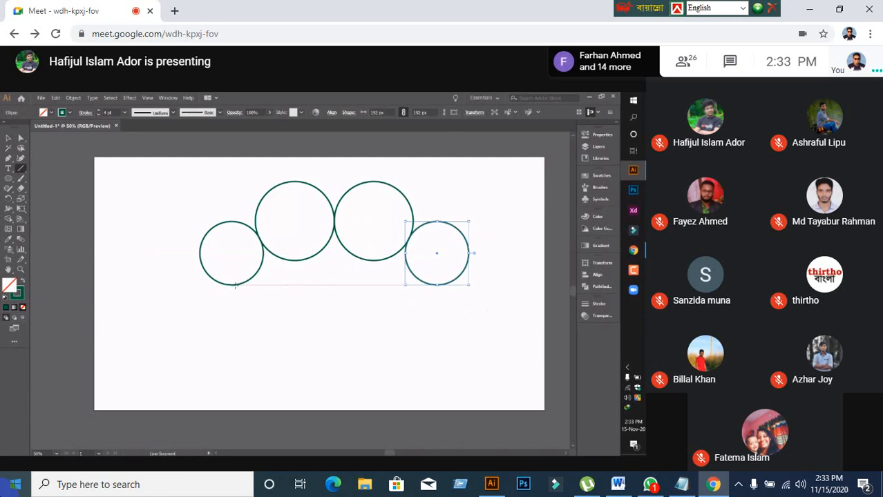
left_click_drag(235, 286, 437, 284)
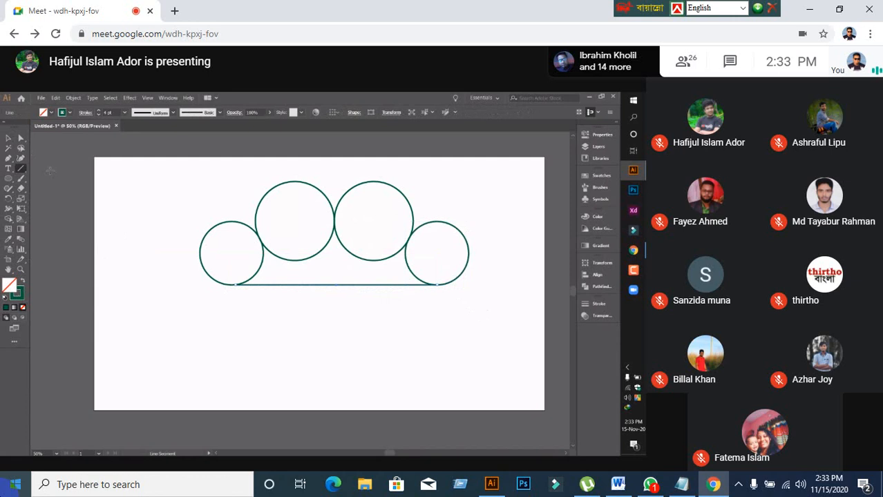
Select all four circles and the connecting line, and apply the Shape Builder tool to the small left circle
left_click(8, 139)
left_click_drag(173, 180, 456, 301)
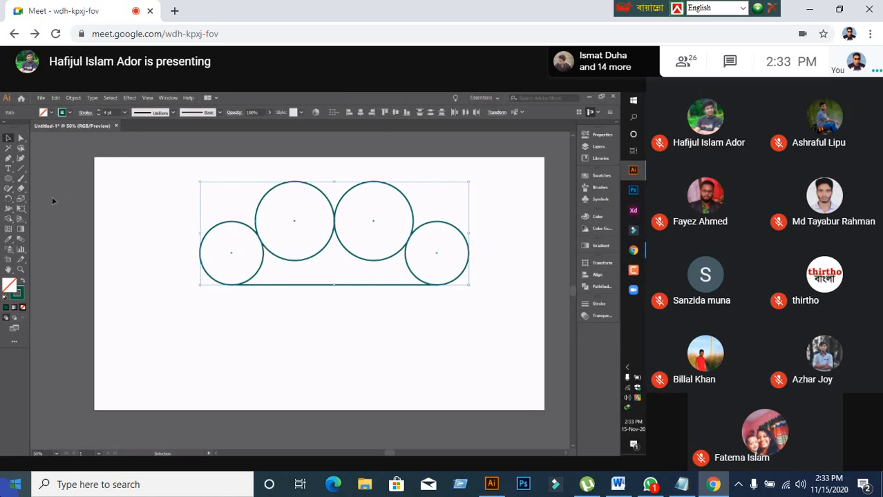
left_click(9, 218)
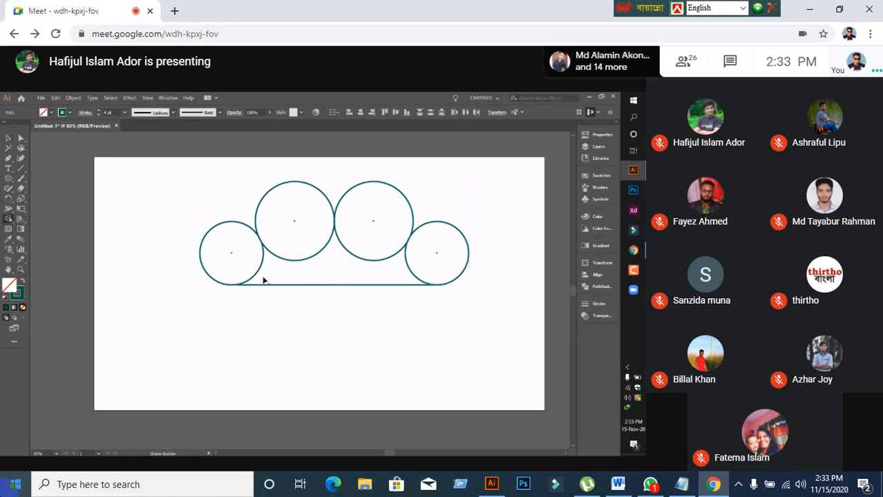
mouse_move(238, 260)
left_mouse_down()
mouse_move(265, 242)
mouse_move(292, 227)
mouse_move(365, 214)
mouse_move(413, 221)
mouse_move(425, 253)
mouse_move(383, 279)
mouse_move(237, 265)
left_mouse_up()
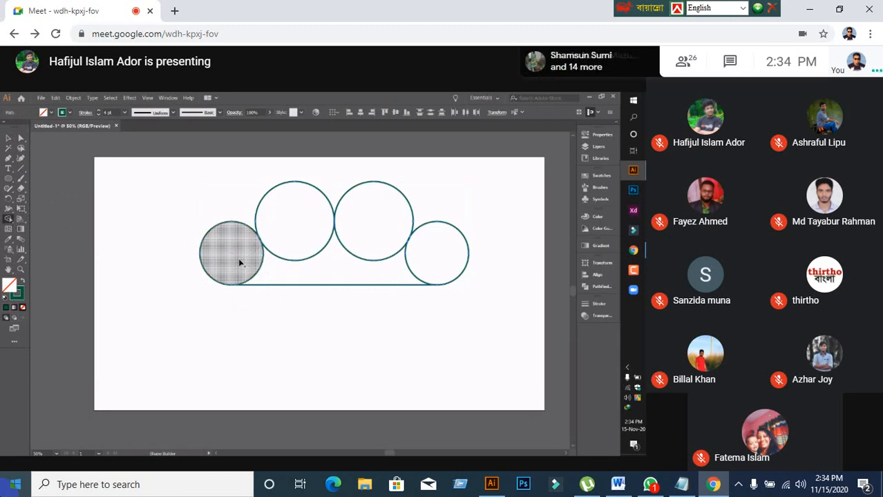
Switch to outline view and examine where the large circles touch and where the line meets the small left circle
key("ctrl+a")
key("ctrl+y")
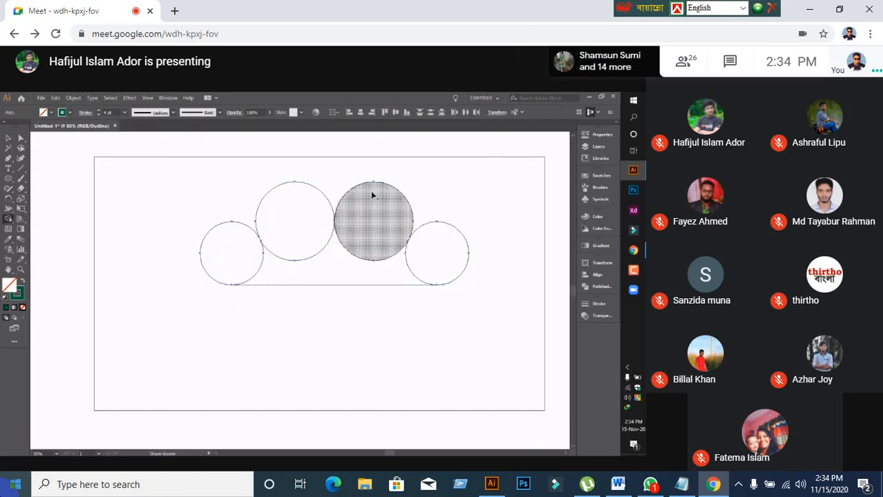
scroll(350, 245, "up", 2)
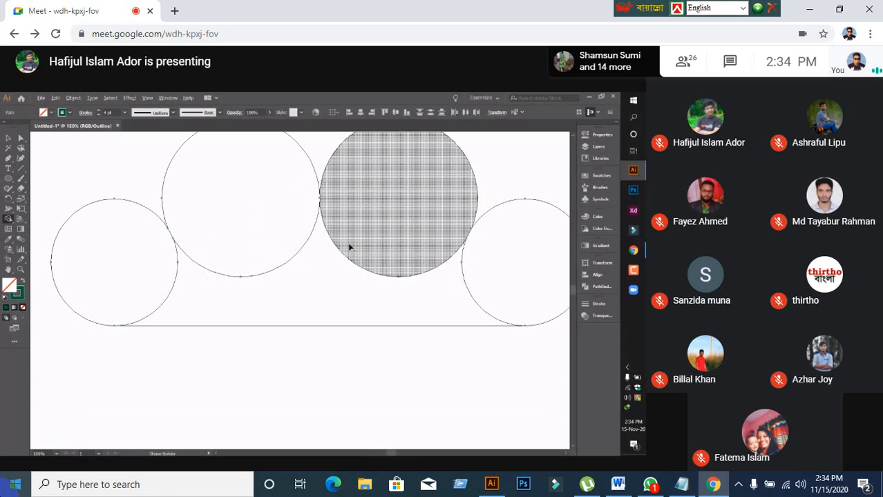
scroll(349, 247, "up", 3)
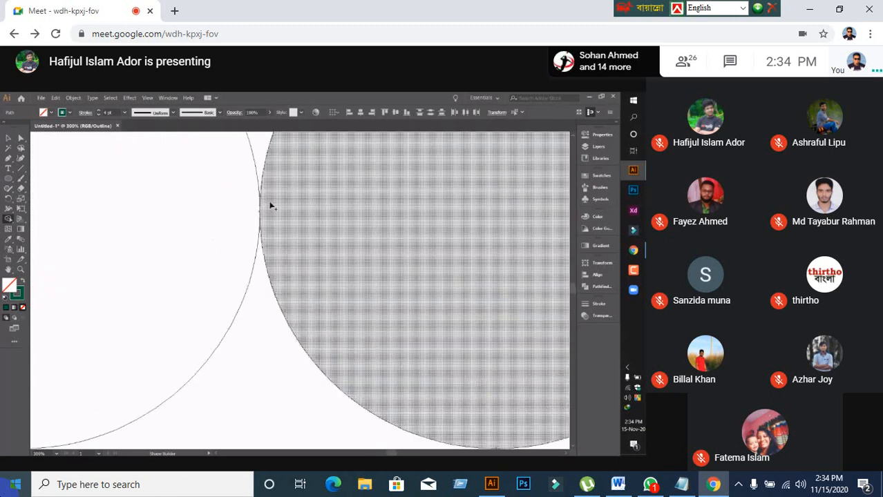
scroll(372, 246, "down", 2)
scroll(373, 246, "down", 3)
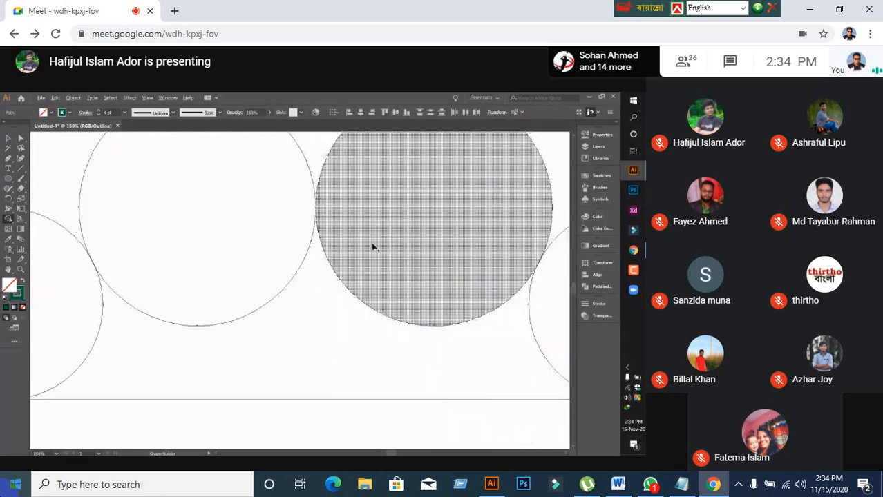
scroll(274, 310, "down", 2)
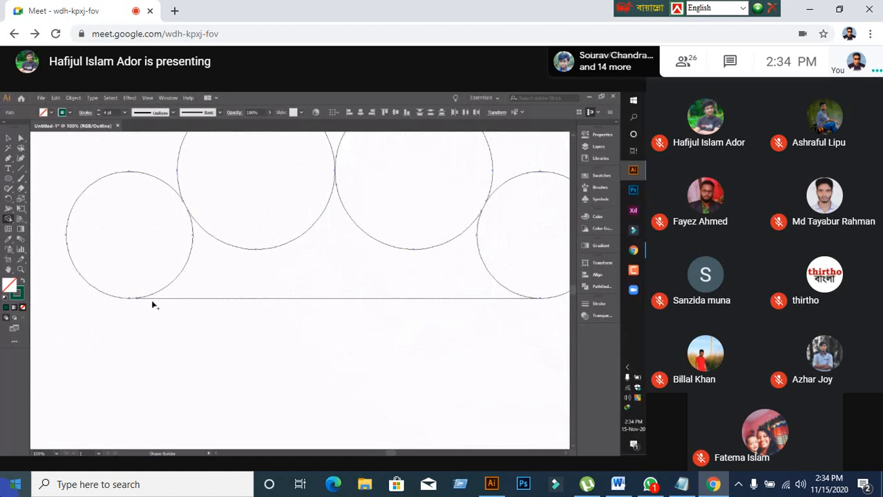
scroll(144, 320, "up", 8)
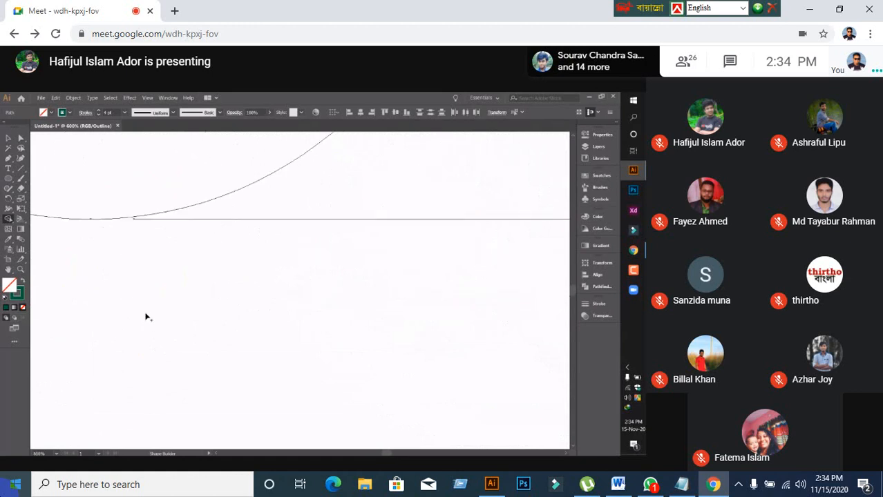
scroll(135, 193, "up", 2)
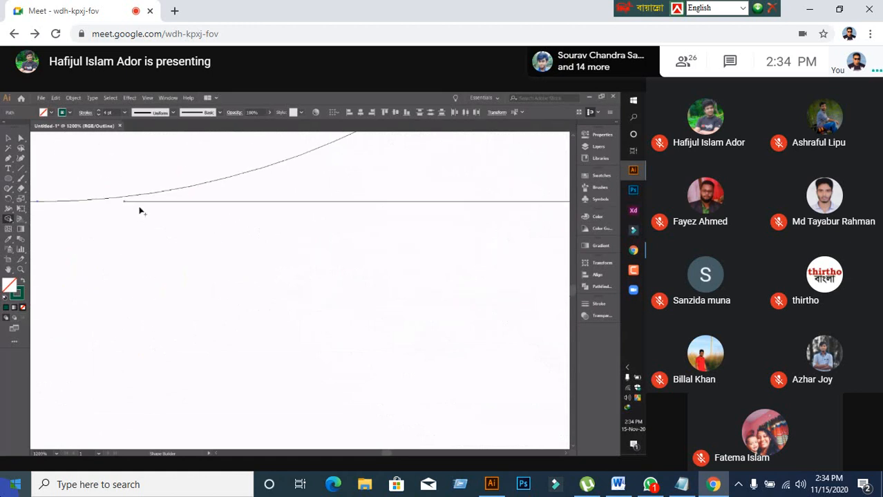
key("v")
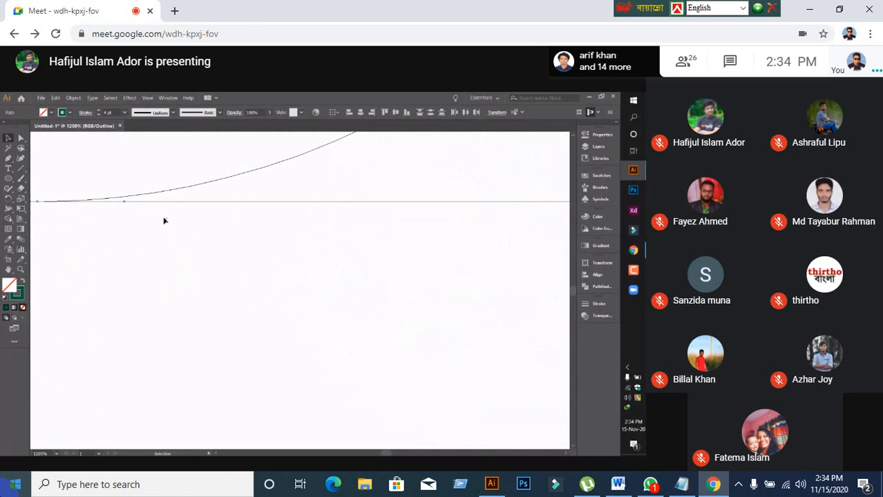
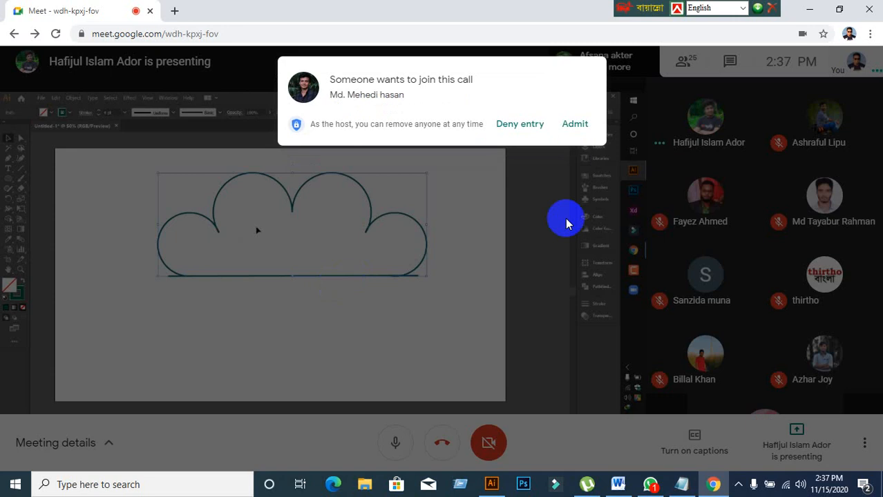
Admit the waiting participant to the call
left_click(575, 124)
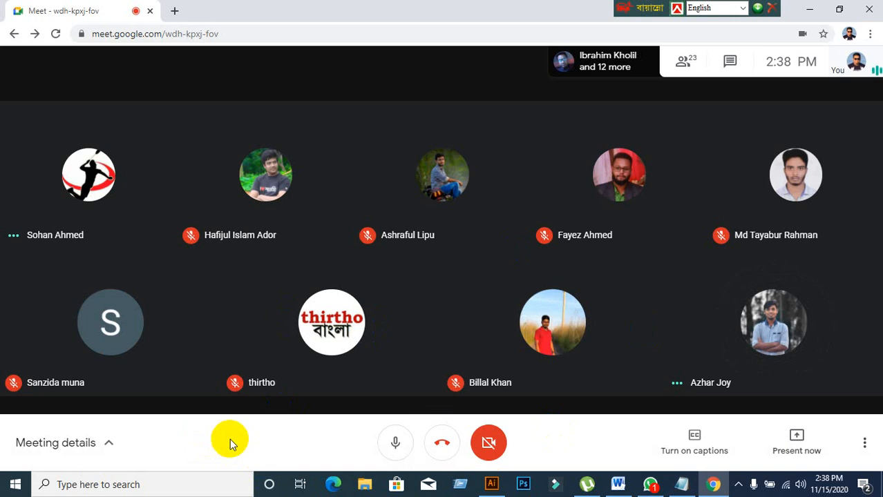
left_click(229, 439)
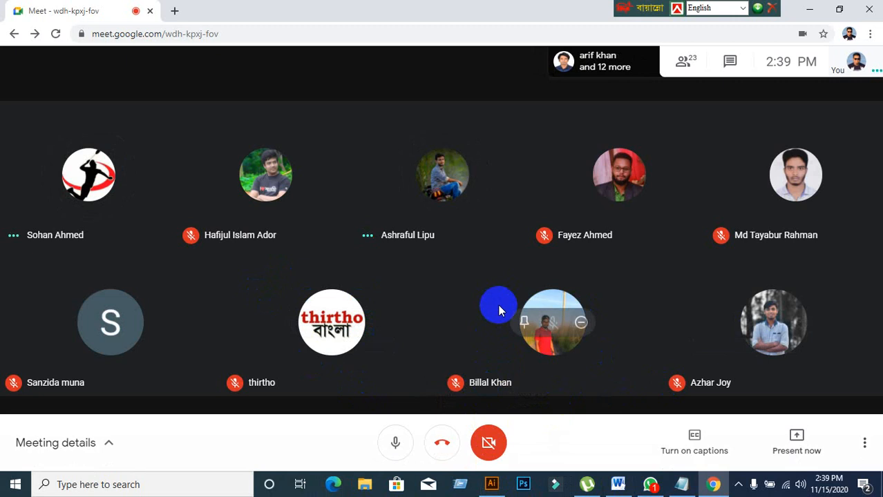
Check the Illustrator document briefly, return to the call, and share the entire screen with everyone
left_click(491, 485)
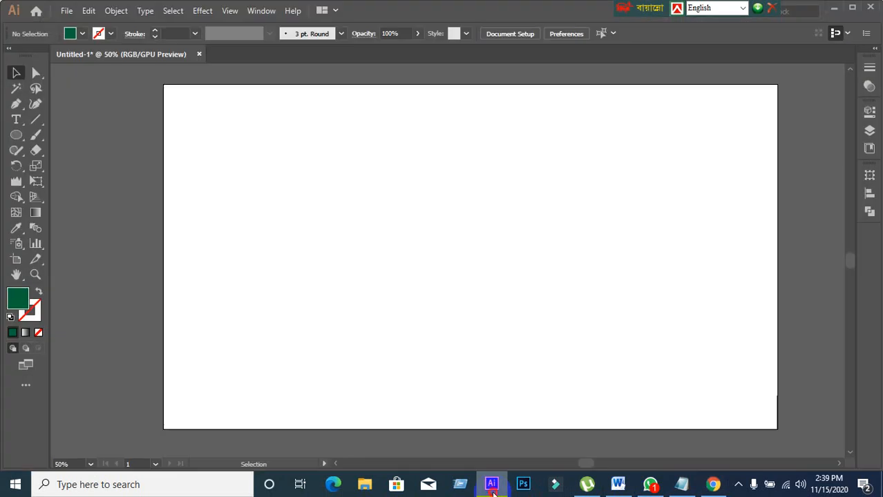
left_click(491, 484)
left_click(810, 448)
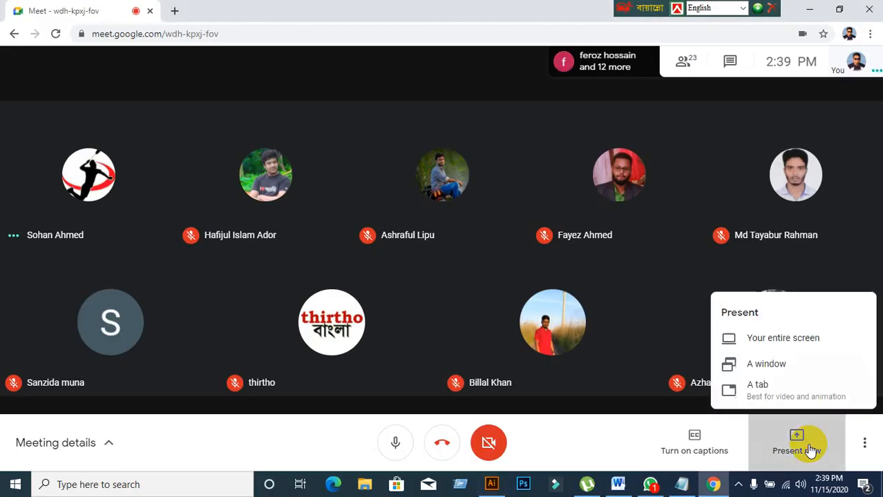
left_click(785, 337)
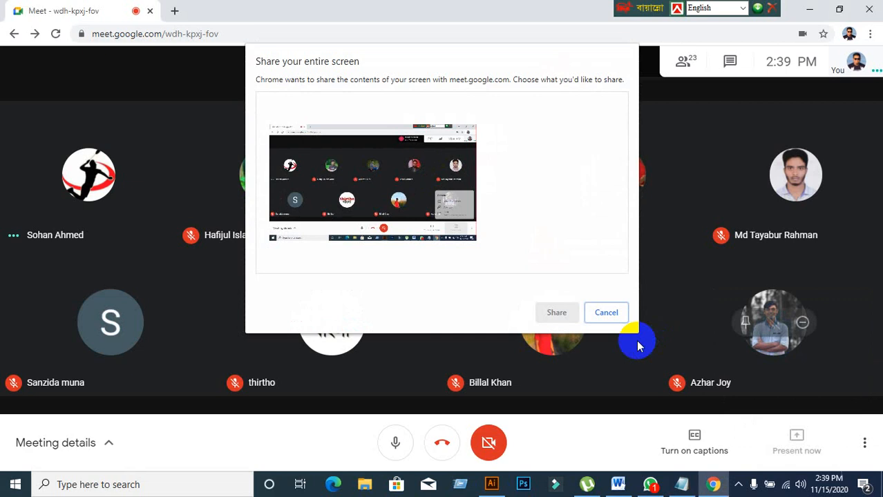
left_click(339, 138)
left_click(550, 312)
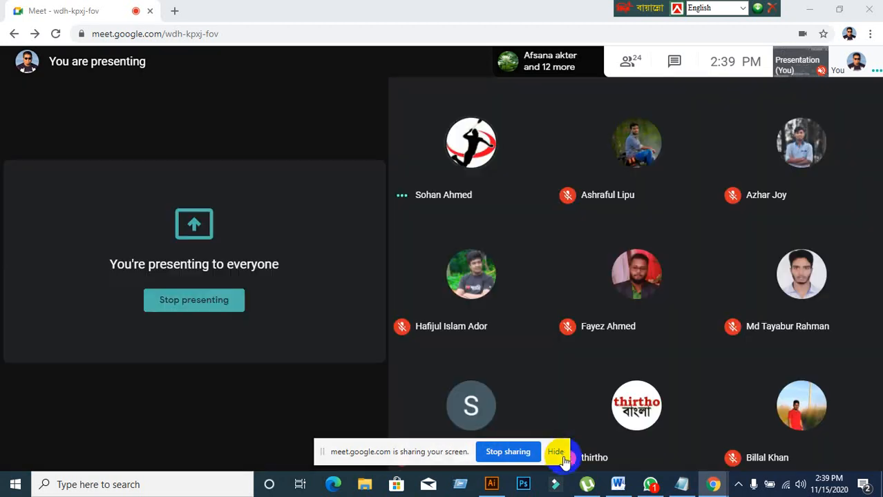
Hide the screen-sharing notice, switch to Illustrator, and examine the tools grouped with the Shape Builder and Width tools
left_click(557, 452)
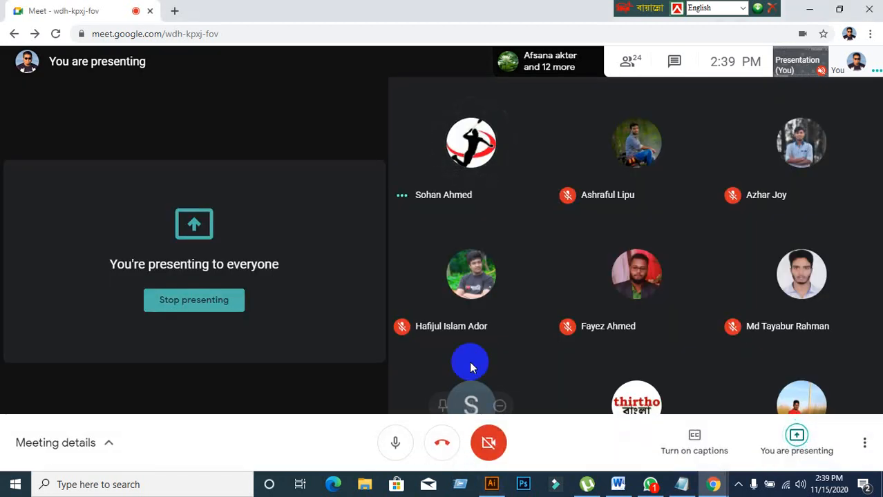
left_click(504, 489)
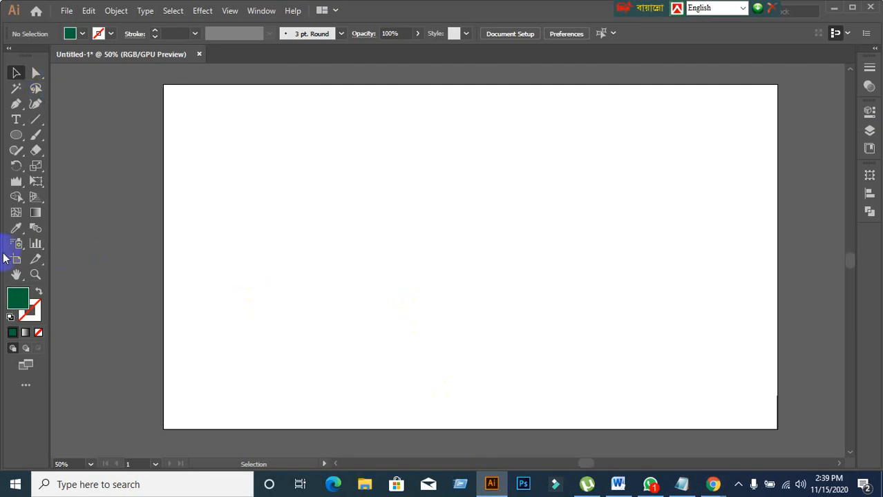
left_click(21, 199)
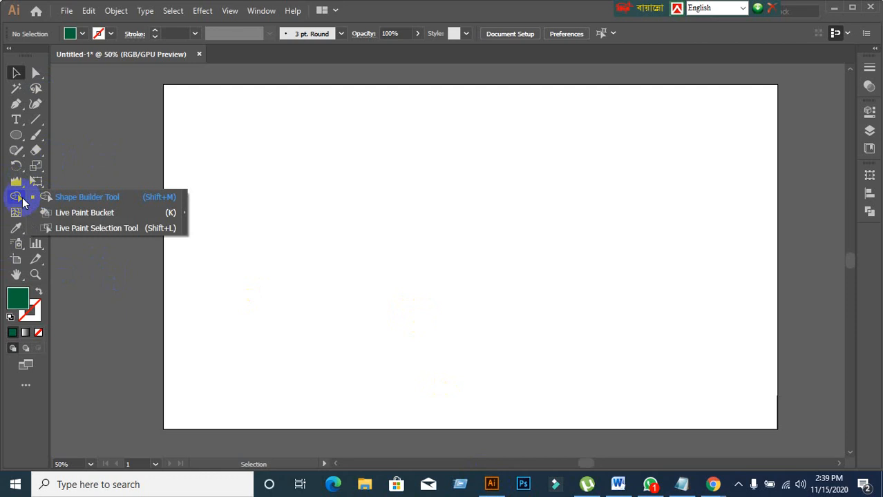
left_click_drag(17, 181, 62, 185)
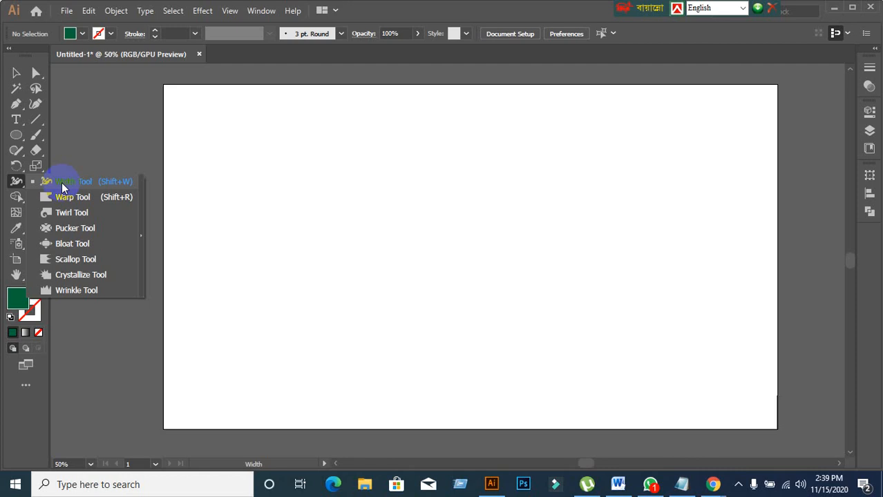
left_click(63, 184)
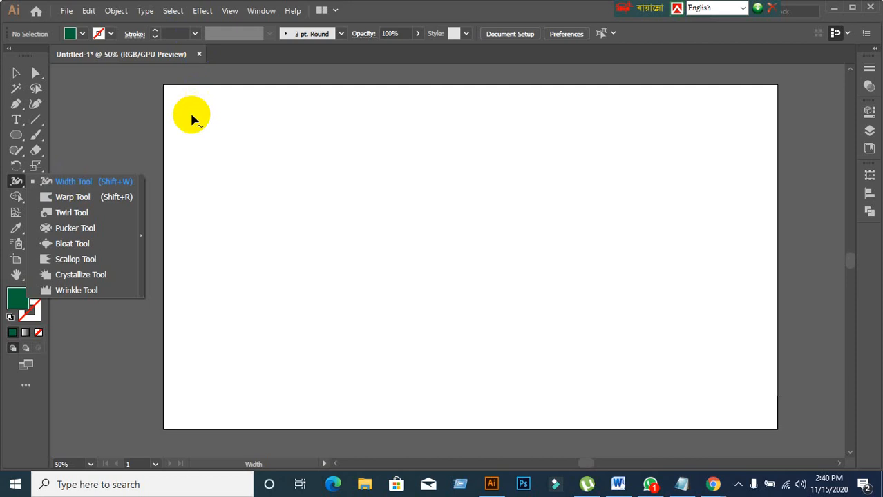
left_click(16, 75)
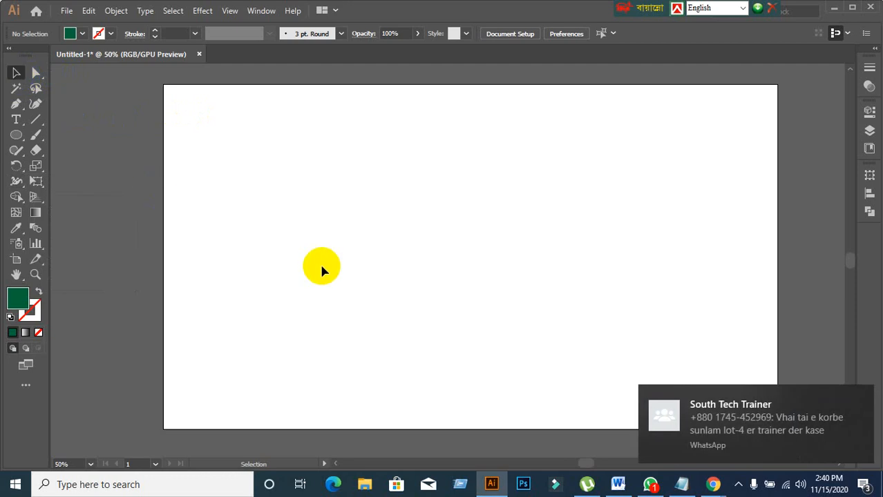
Switch to the Meet call, admit the waiting participant, and return to the Illustrator document
left_click(713, 484)
left_click(608, 451)
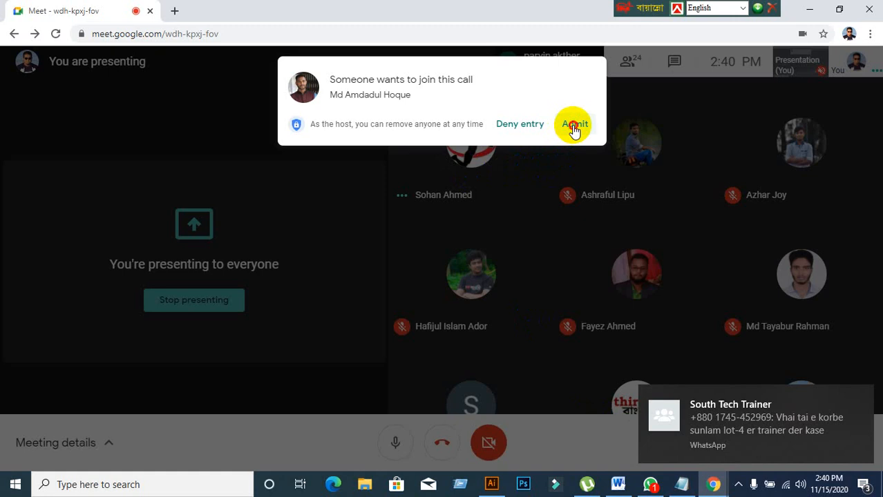
left_click(574, 129)
left_click(492, 484)
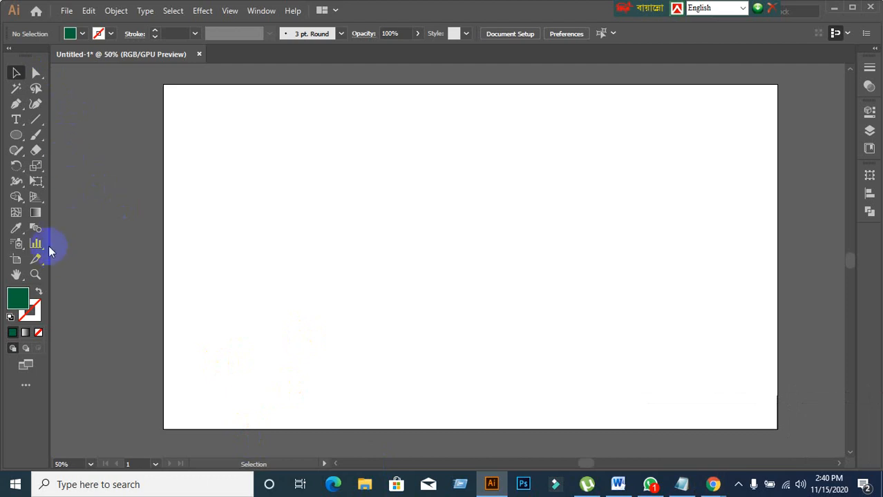
Set up the Pen tool with no fill and a black stroke
left_click(18, 104)
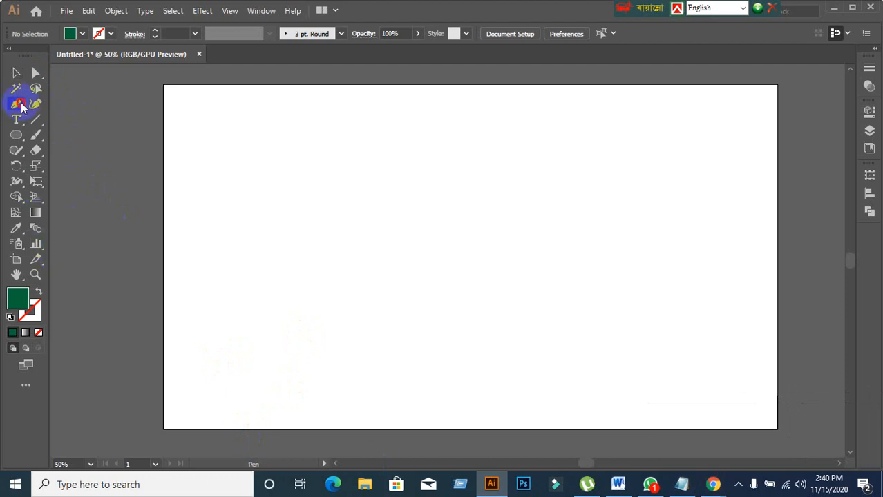
left_click(38, 293)
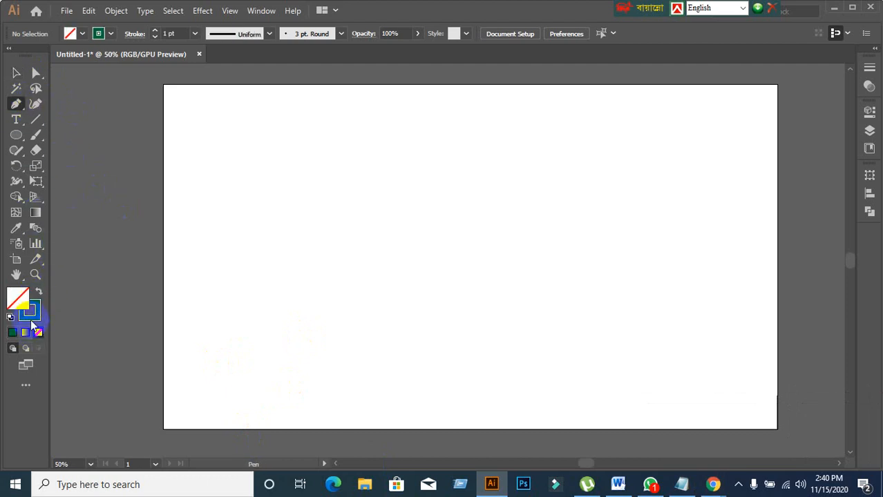
left_click(29, 310)
left_click(111, 33)
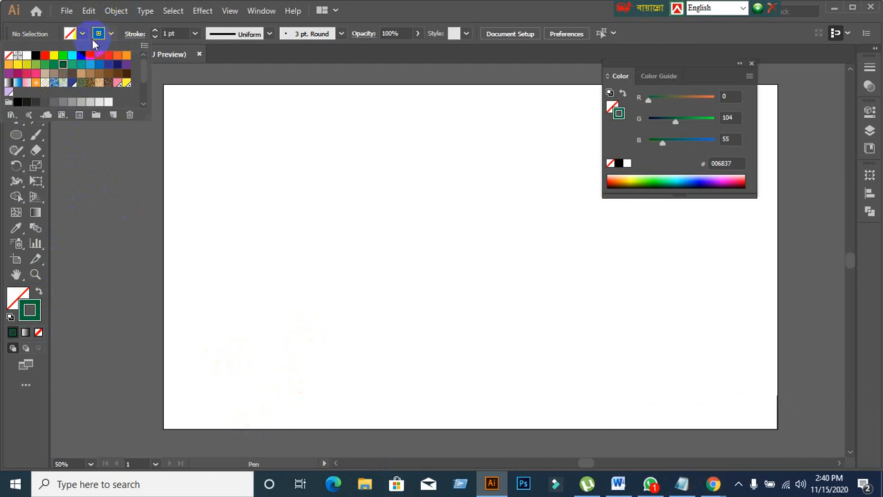
left_click(35, 56)
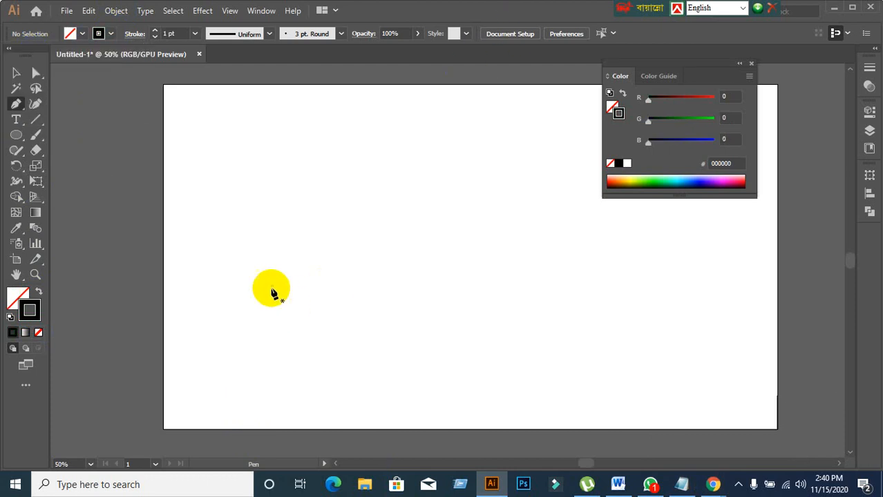
Draw an open S-shaped path with three anchor points across the middle of the artboard
left_click(223, 224)
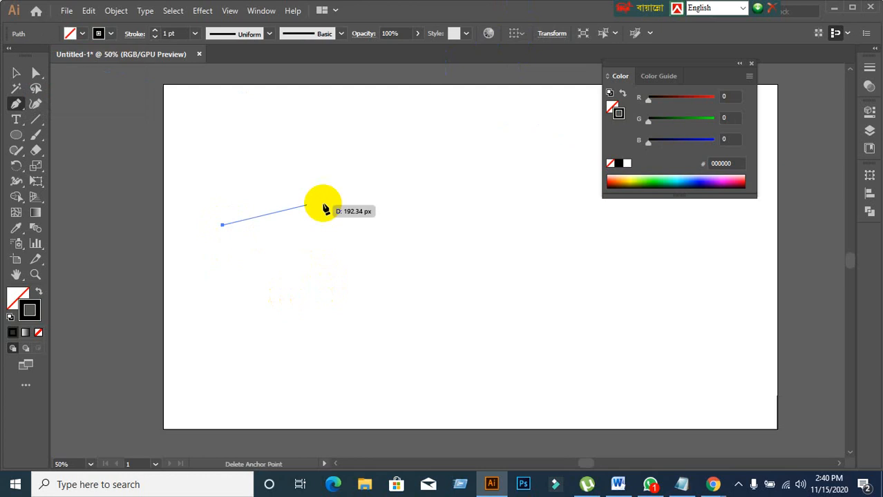
left_click_drag(422, 177, 492, 241)
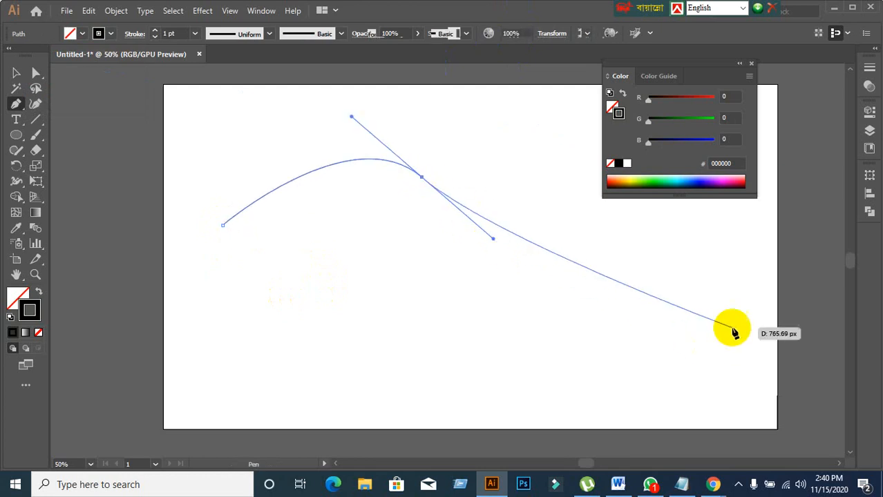
left_click_drag(710, 302, 817, 269)
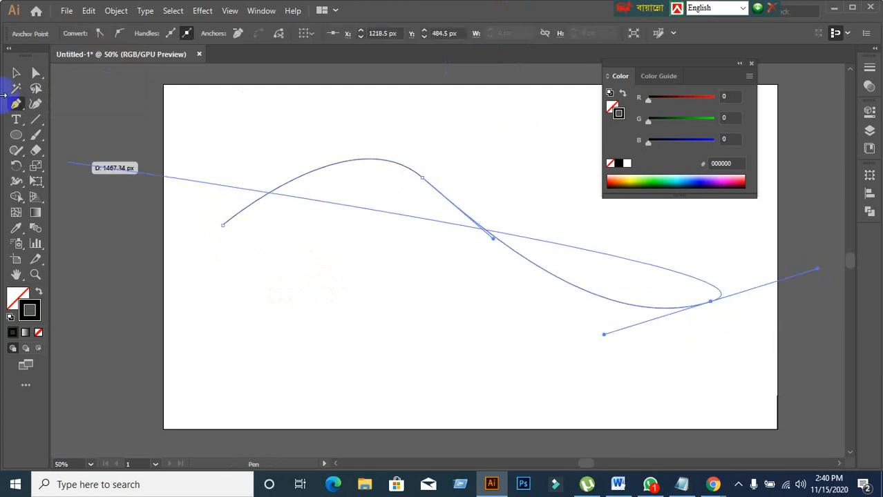
left_click(16, 72)
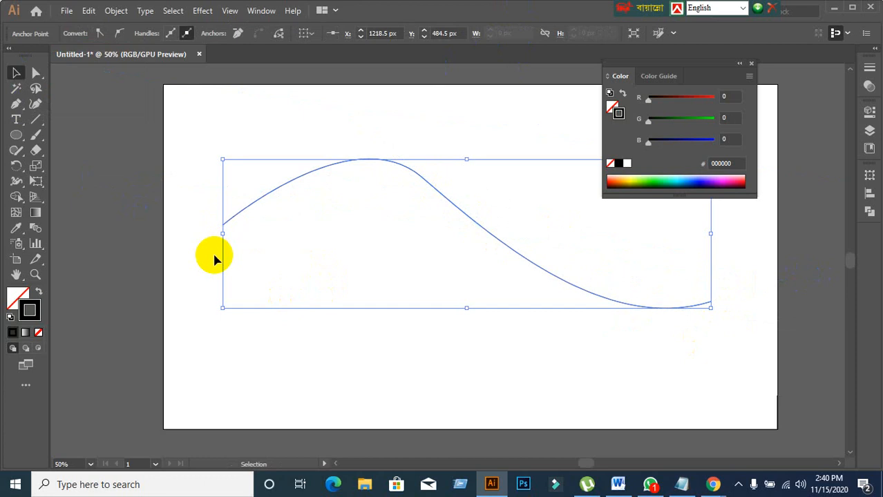
With the Width tool, widen the path's stroke near its left end to about 120 pt and narrow it just beyond
left_click(16, 181)
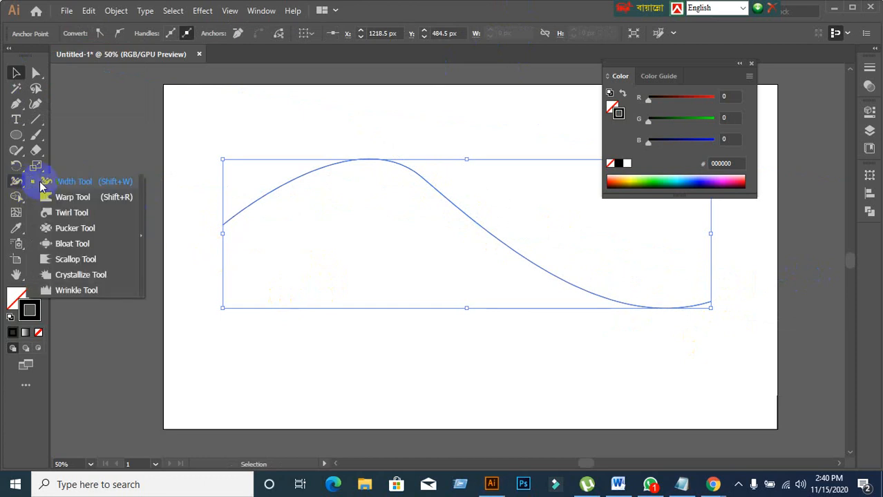
left_click(47, 182)
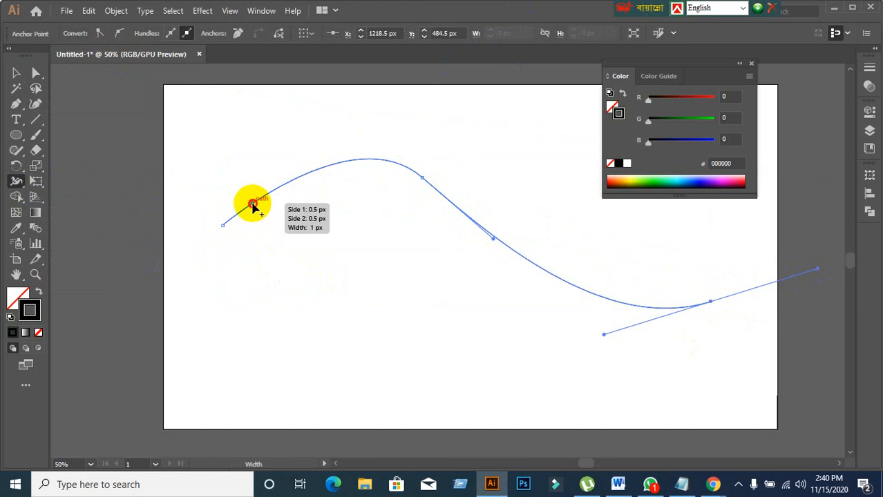
left_click_drag(253, 205, 265, 230)
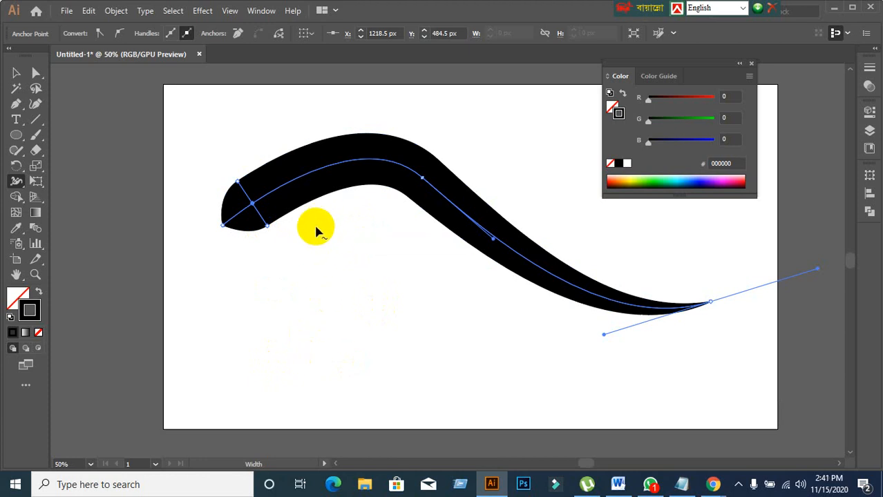
left_click_drag(301, 200, 303, 206)
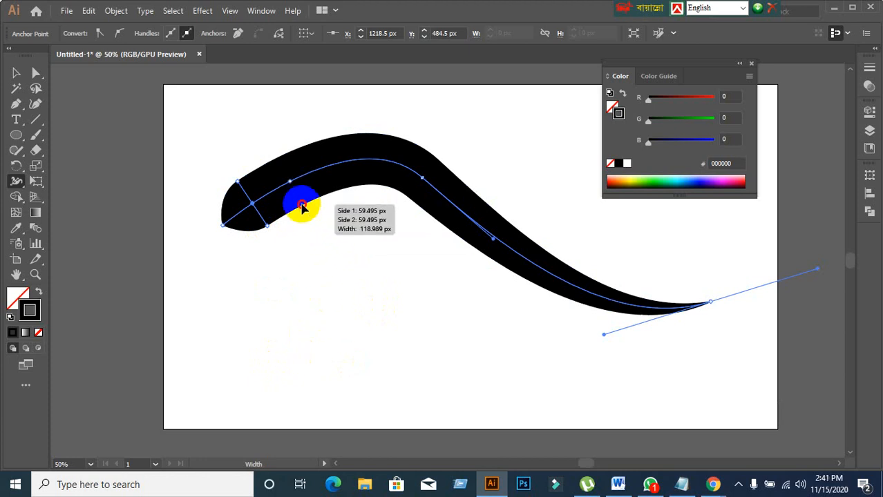
left_click_drag(302, 208, 290, 182)
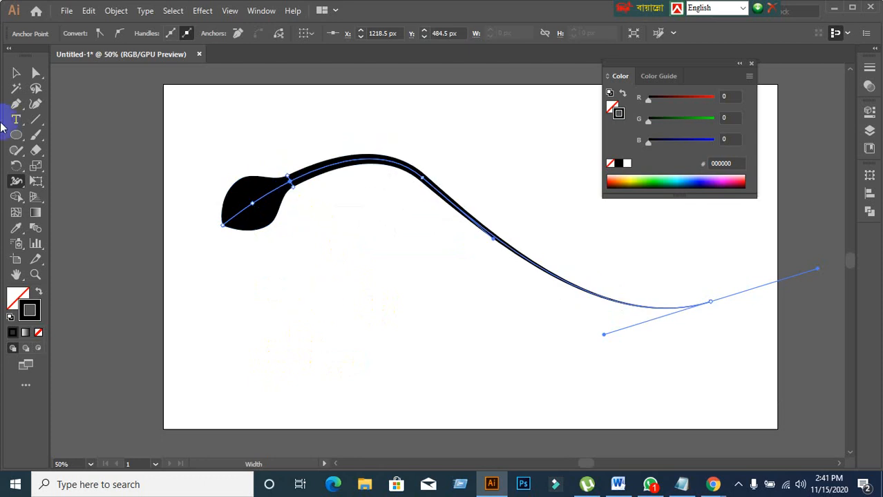
Move the tapered path up and right to the artboard's upper edge and deselect it
left_click(15, 72)
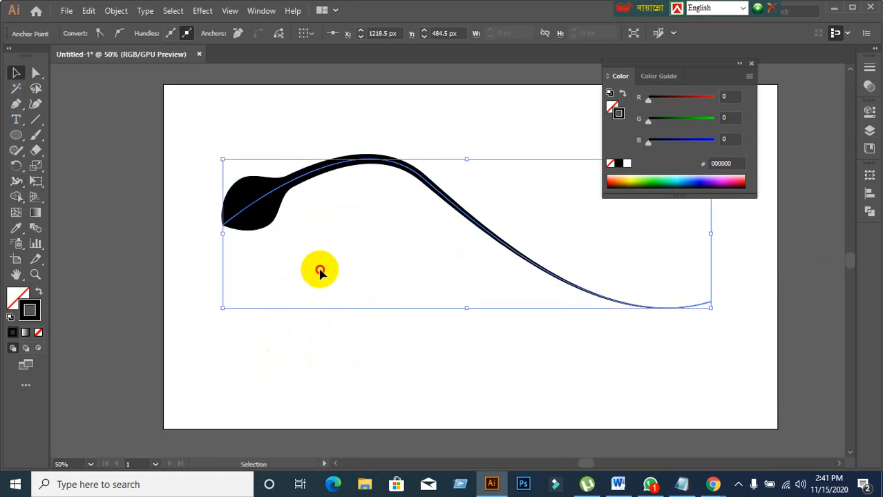
left_click_drag(262, 223, 331, 138)
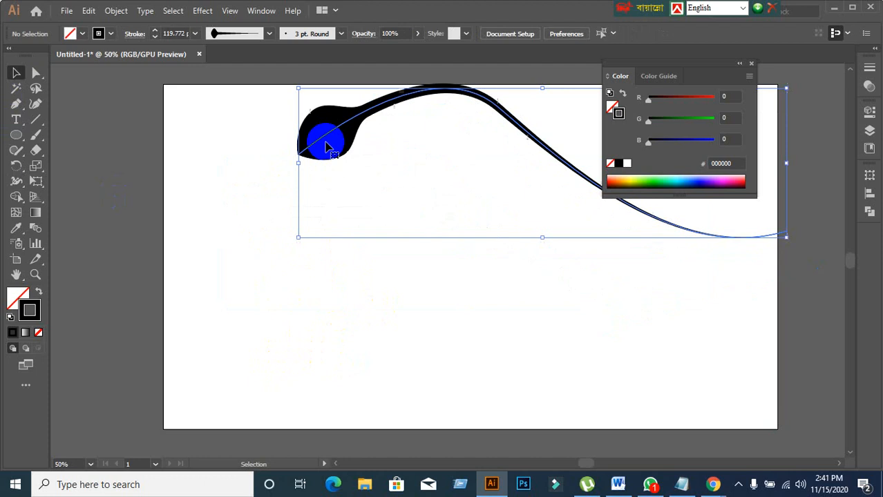
left_click(269, 335)
Draw a square below the tapered path and give it a teal #16f9b9 fill with a black stroke
left_click_drag(16, 135, 77, 138)
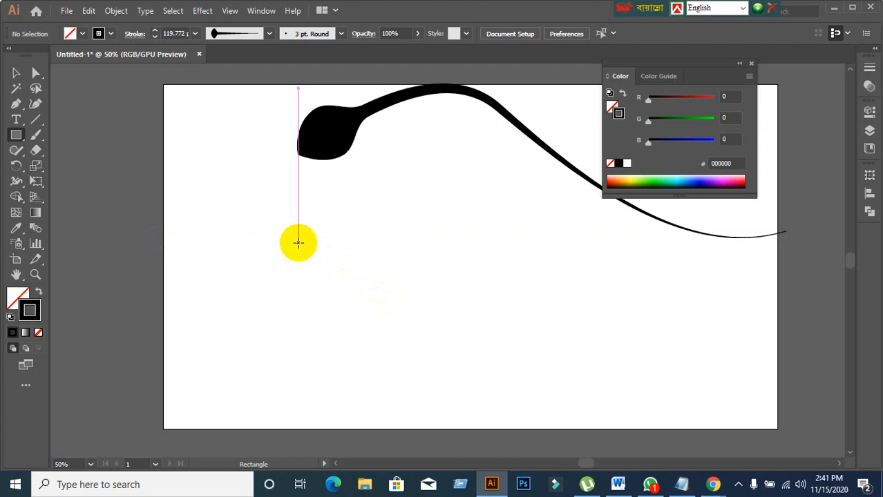
mouse_move(266, 226)
left_mouse_down()
mouse_move(391, 355)
mouse_move(366, 333)
left_mouse_up()
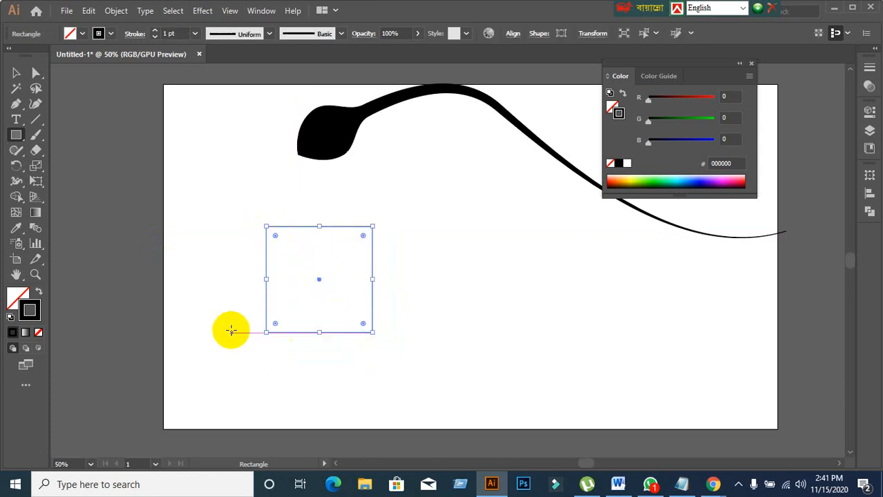
left_click(40, 294)
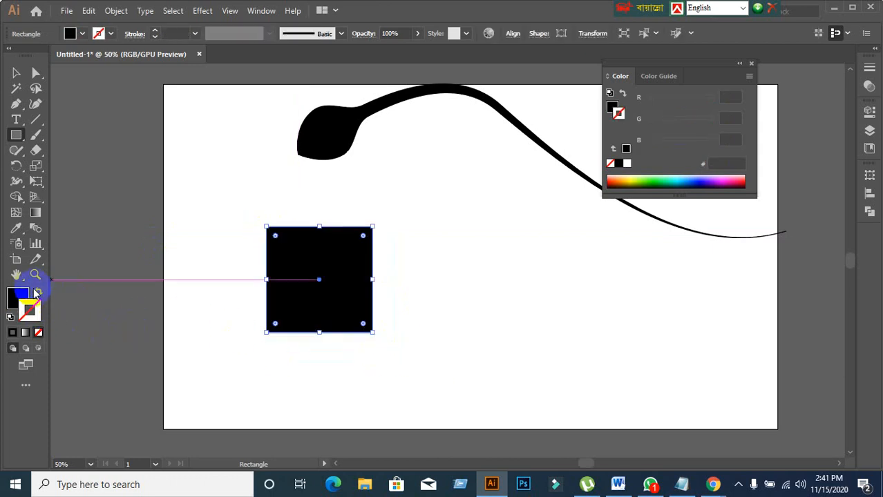
left_click(37, 292)
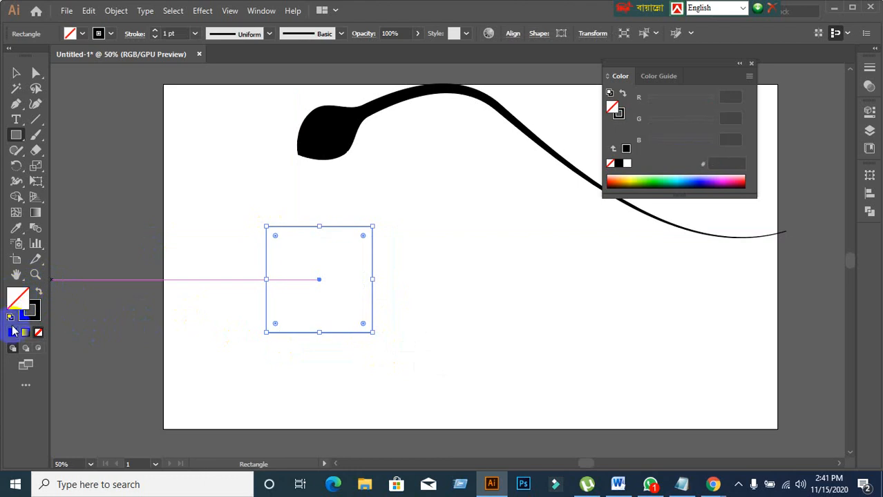
left_click(12, 334)
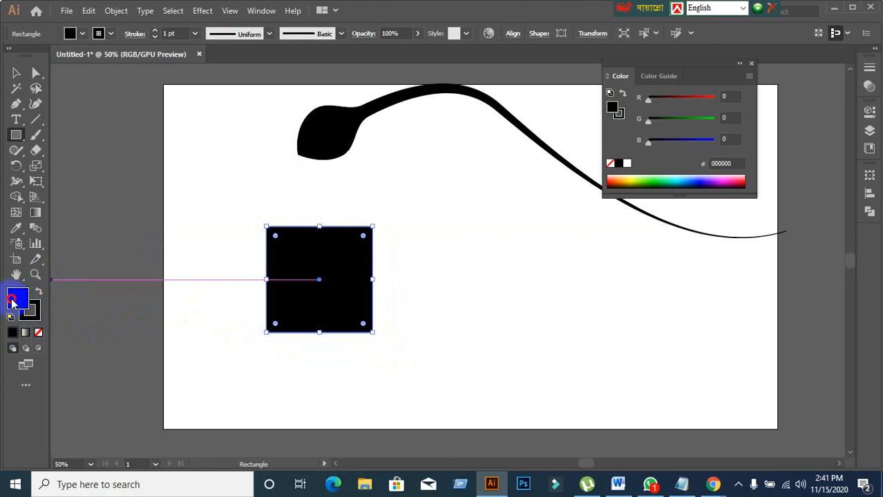
double_click(16, 295)
left_click_drag(627, 175, 632, 165)
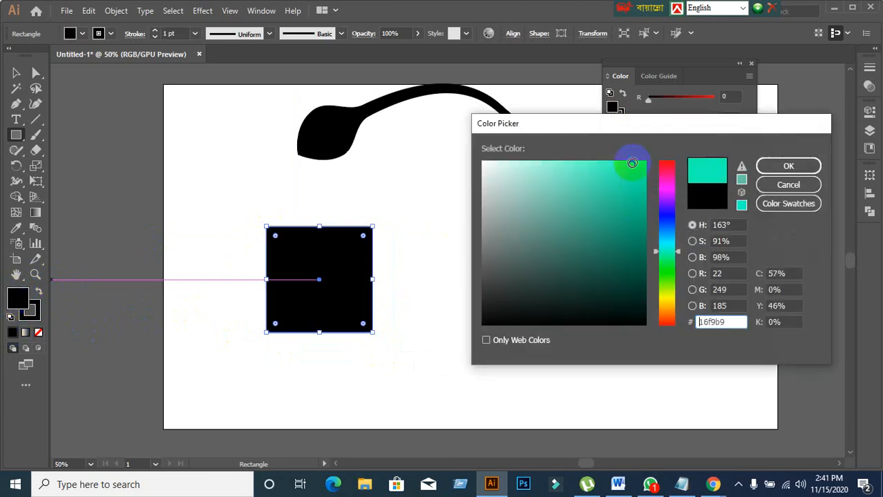
left_click(779, 166)
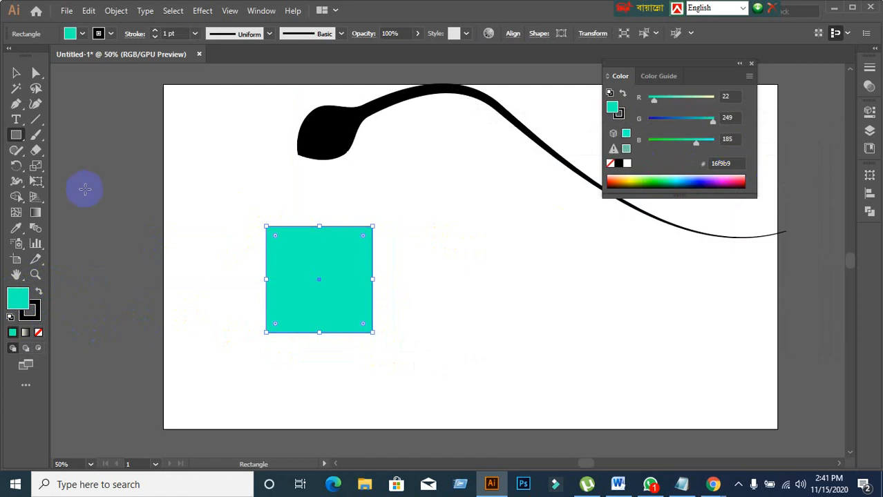
Increase the square's stroke weight to 18 pt, and bring it back to 1 pt
left_click(176, 33)
type("13")
key("Return")
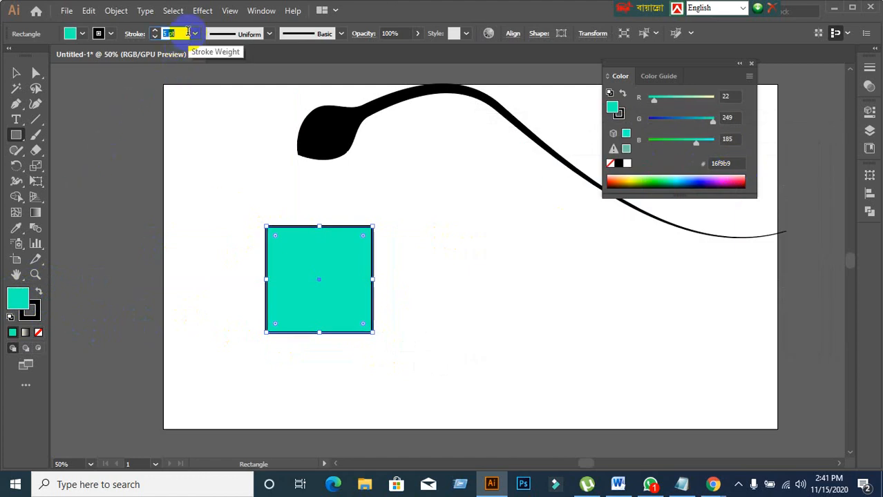
key("Up")
key("Up")
key("Up")
key("Up")
key("Up")
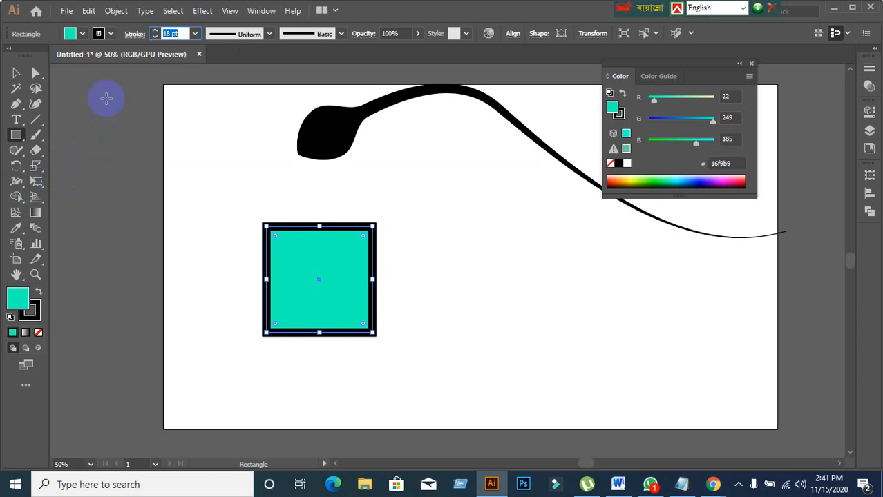
key("Down")
key("Down")
key("Down")
key("Down")
key("Down")
key("Down")
key("Down")
key("Down")
key("Down")
key("Down")
key("Down")
key("Down")
key("Down")
key("Down")
key("Down")
key("Down")
key("Down")
key("Down")
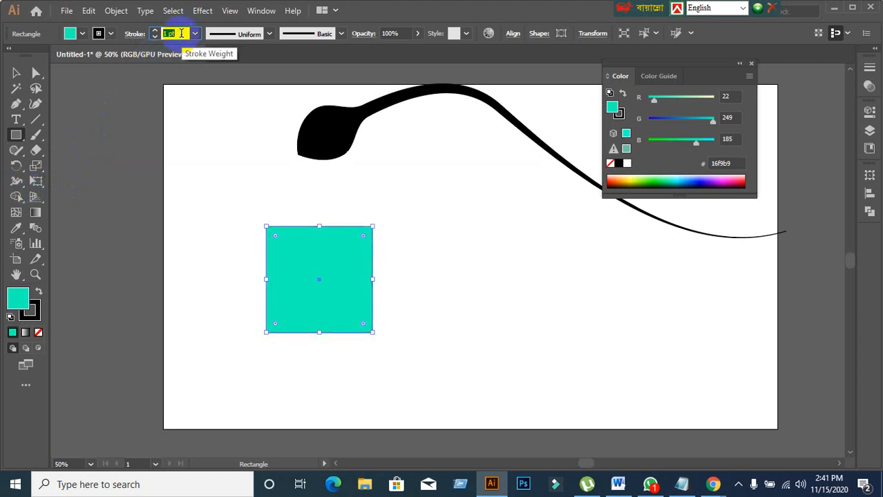
Try widening the square's stroke with the Width tool at its lower-right corner and right edge, undoing each attempt
left_click(16, 182)
left_click_drag(15, 184, 43, 182)
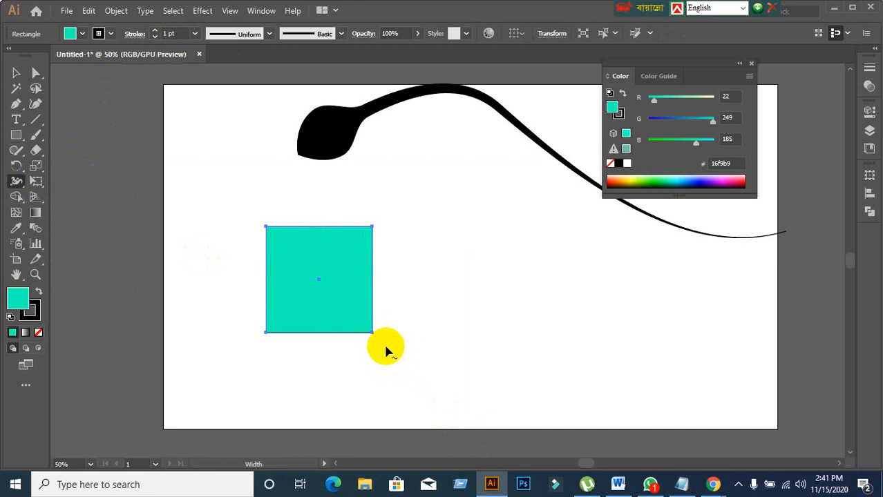
scroll(386, 348, "up", 1, "alt")
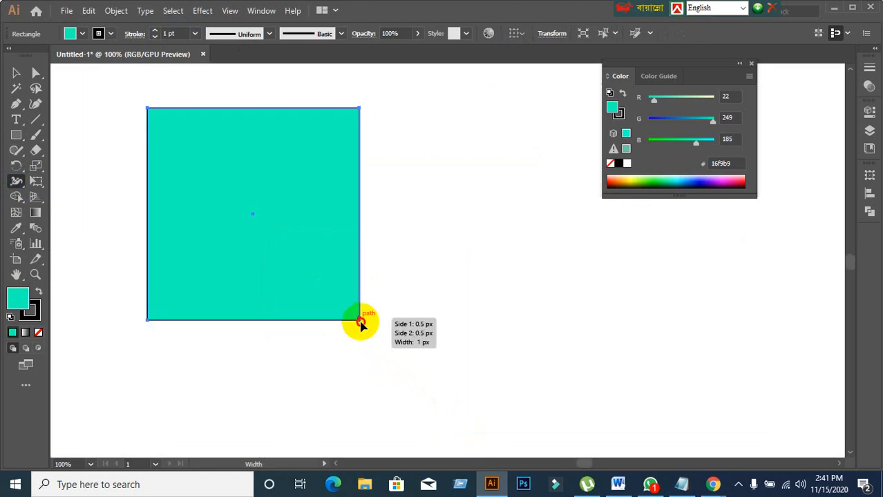
left_click_drag(359, 321, 380, 351)
key("ctrl+z")
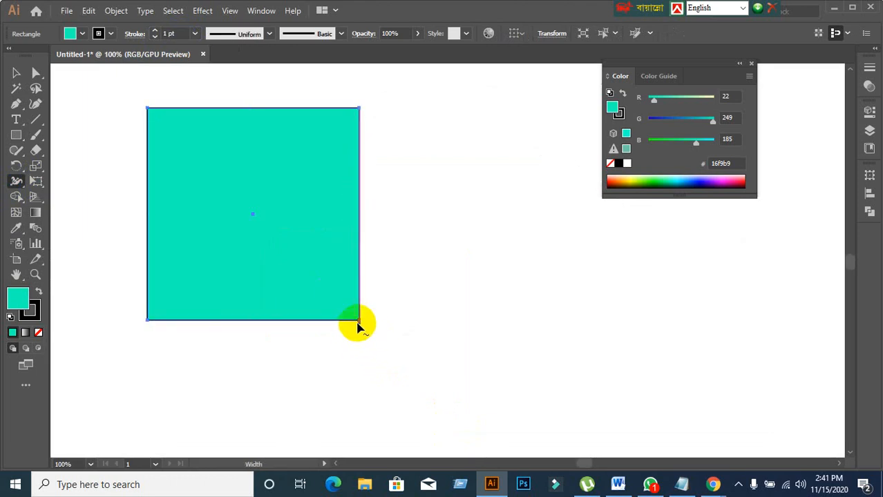
left_click_drag(359, 322, 376, 345)
key("ctrl+z")
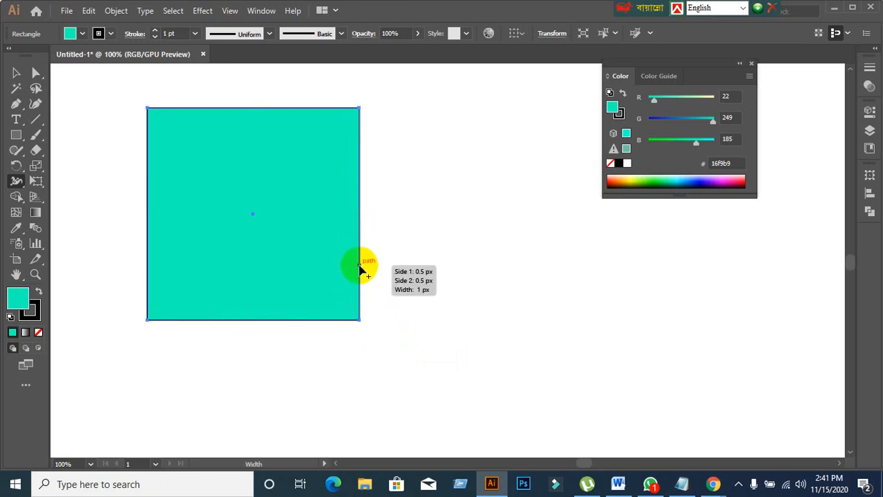
left_click_drag(361, 269, 386, 267)
key("ctrl+z")
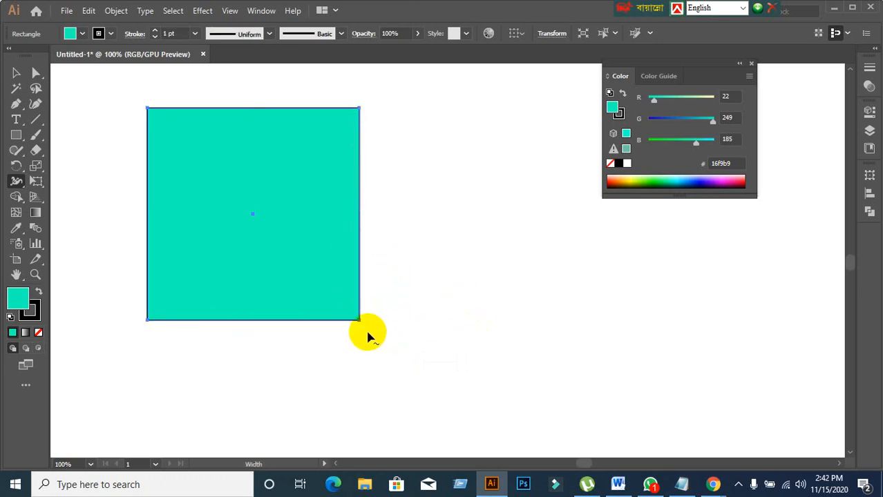
With the Width tool, widen the square's stroke to about 49 pt at its lower-right corner and similarly at its upper-left corner
left_click_drag(360, 320, 374, 337)
scroll(96, 305, "up", 2)
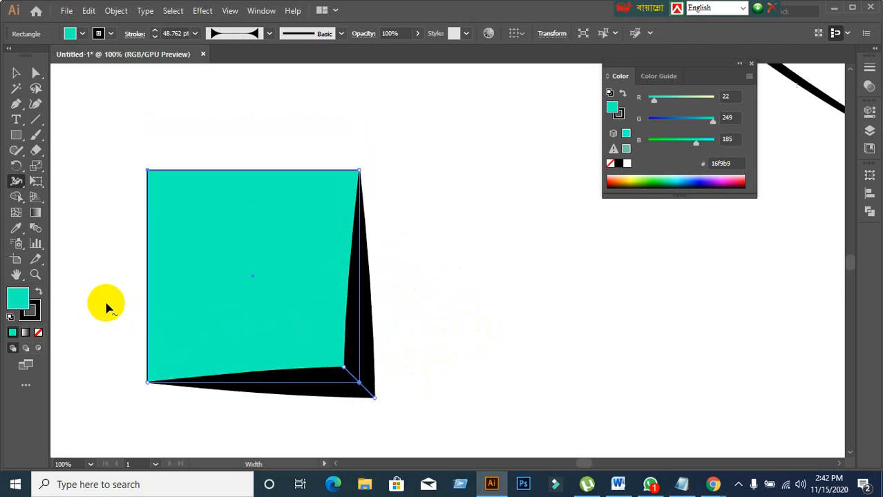
scroll(105, 301, "up", 1)
left_click_drag(243, 295, 350, 297)
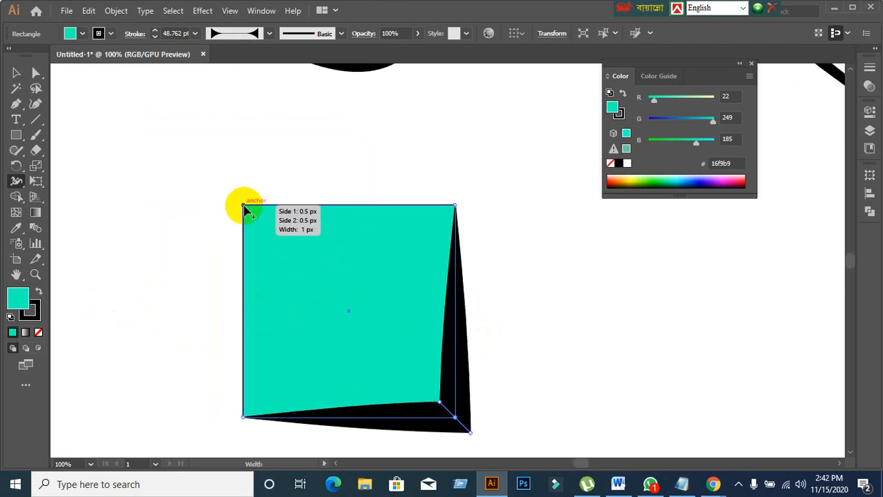
left_click_drag(244, 207, 228, 188)
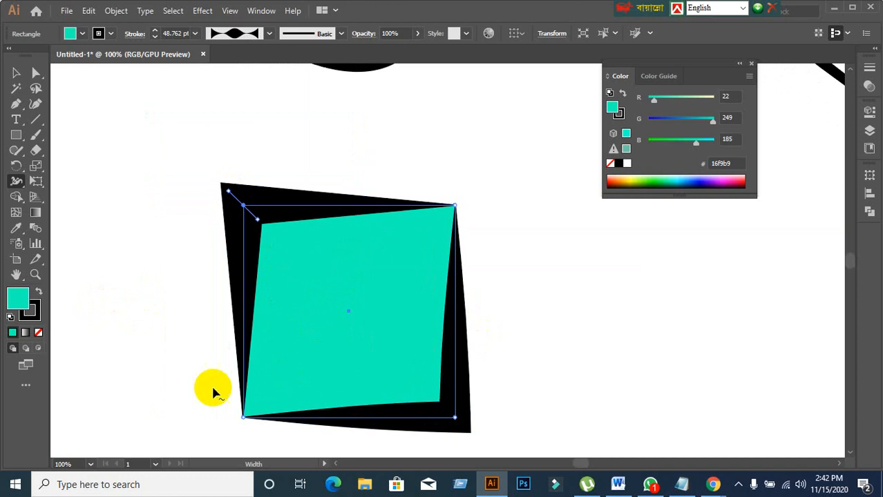
Move the distorted square up and to the right with the Selection tool and deselect it
left_click(16, 75)
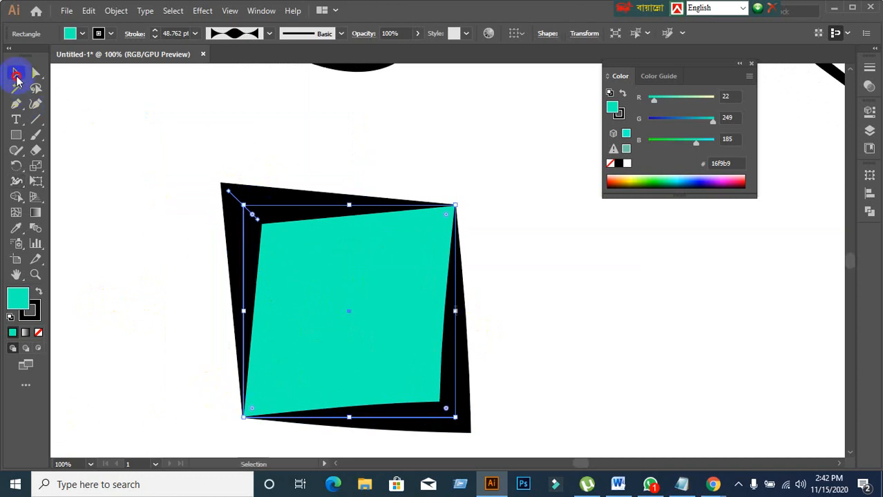
left_click_drag(353, 347, 494, 225)
left_click(231, 288)
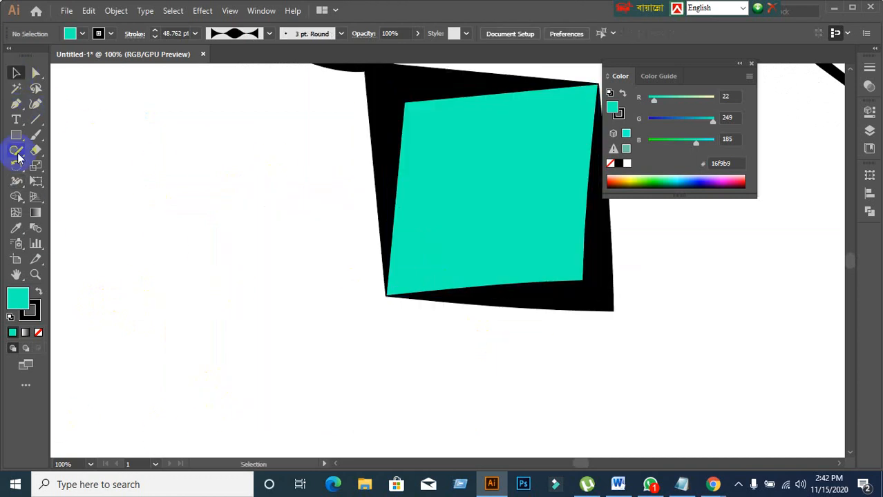
Draw a teal circle left of the square and widen its stroke at the lower right to about 62 pt with the Width tool
left_click_drag(15, 135, 78, 166)
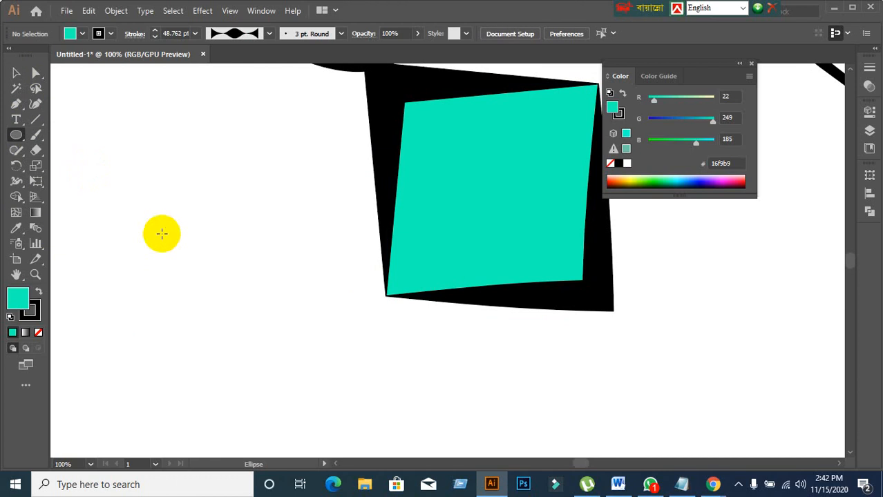
left_click_drag(158, 206, 303, 344)
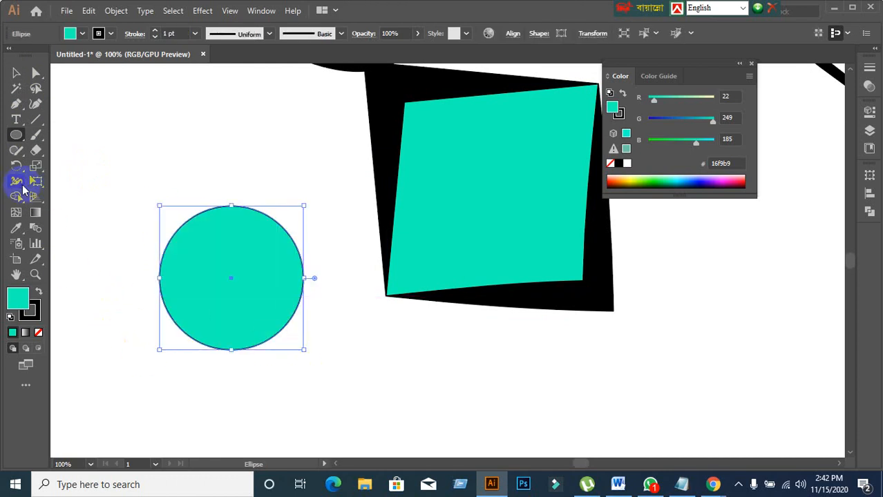
left_click_drag(18, 186, 75, 178)
left_click_drag(269, 343, 282, 366)
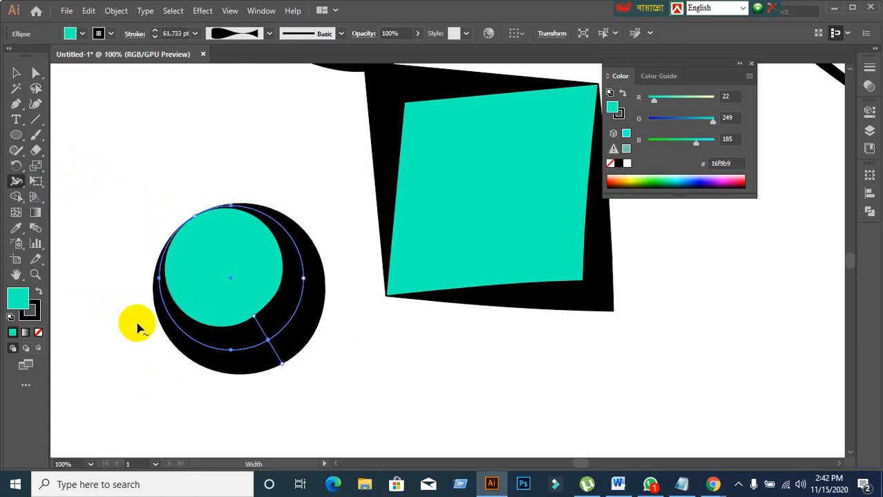
Move the circle straight up beside the square and deselect it
left_click(16, 74)
left_click(106, 211)
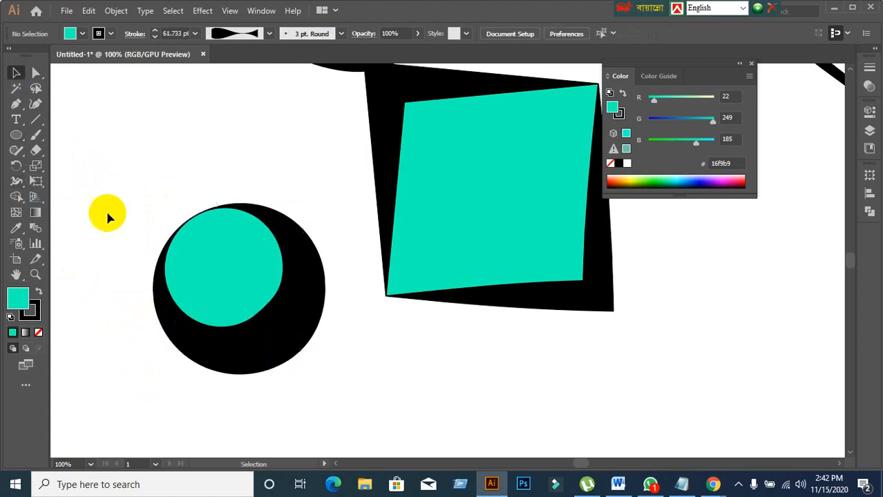
left_click_drag(240, 290, 229, 135)
left_click(153, 286)
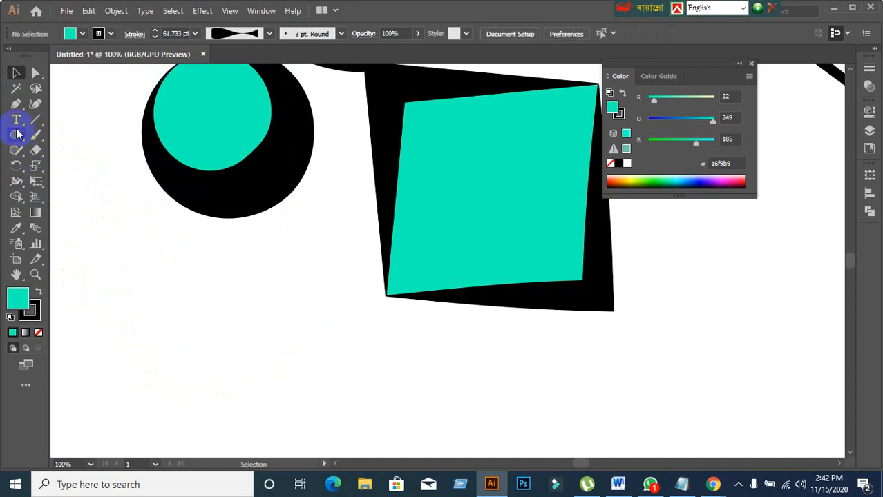
Draw a teal hexagon with a 1 pt black stroke below the circle
left_click_drag(22, 142, 63, 186)
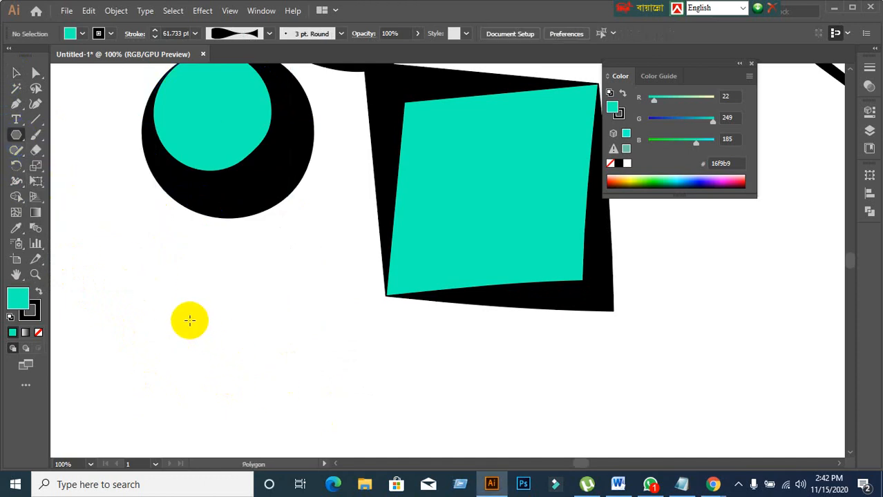
left_click_drag(190, 320, 250, 365)
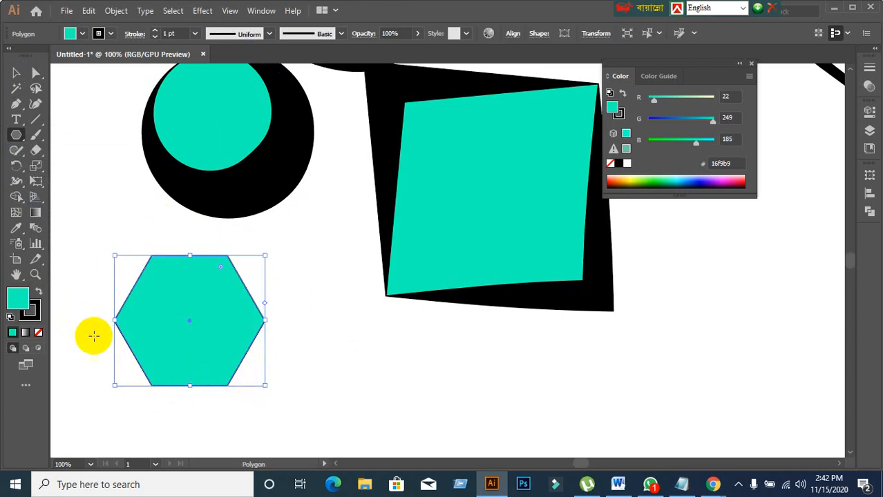
Try widening the hexagon's stroke with the Width tool at its right corner and along its bottom edge, undoing each attempt
left_click_drag(15, 181, 67, 187)
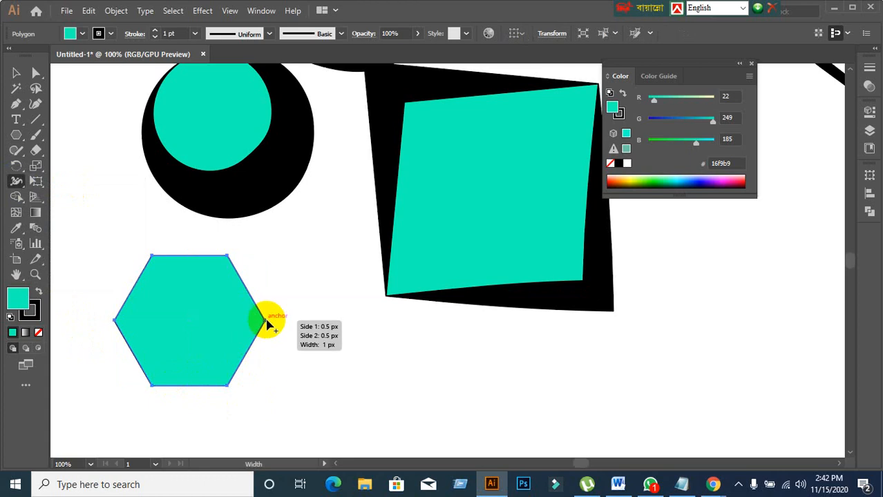
left_click_drag(266, 322, 290, 320)
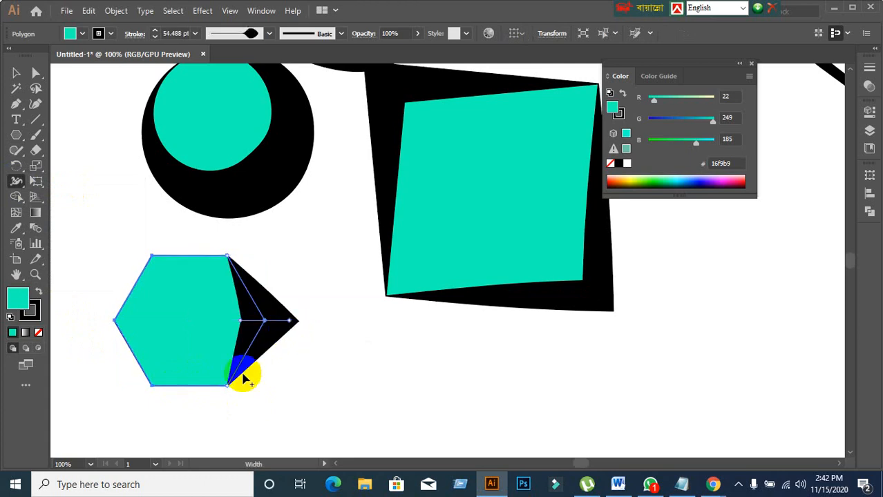
key("ctrl+z")
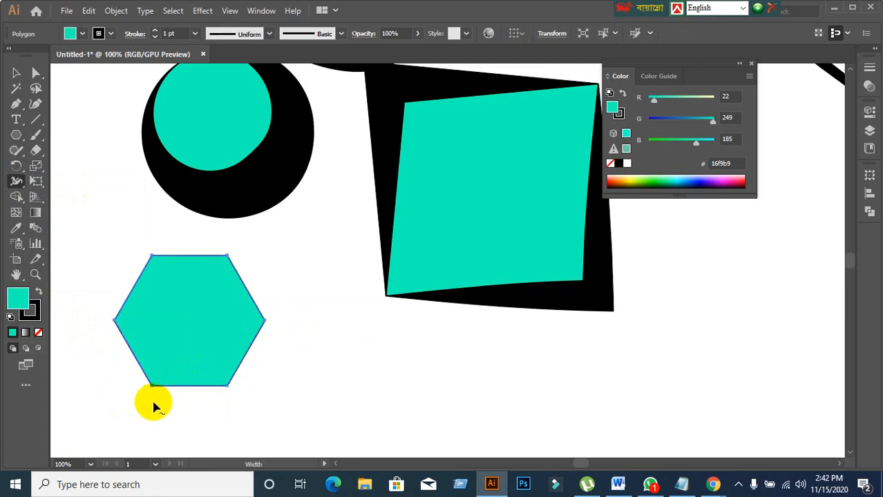
mouse_move(173, 388)
left_mouse_down()
mouse_move(173, 420)
mouse_move(107, 426)
left_mouse_up()
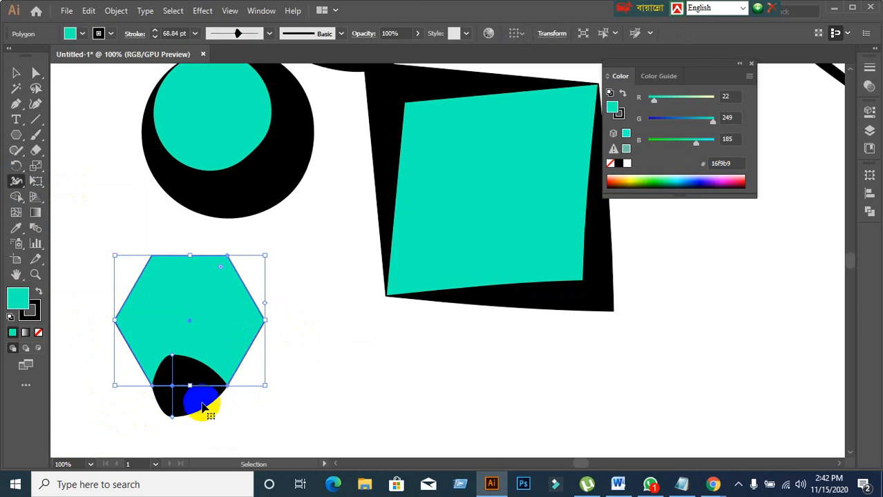
key("ctrl+z")
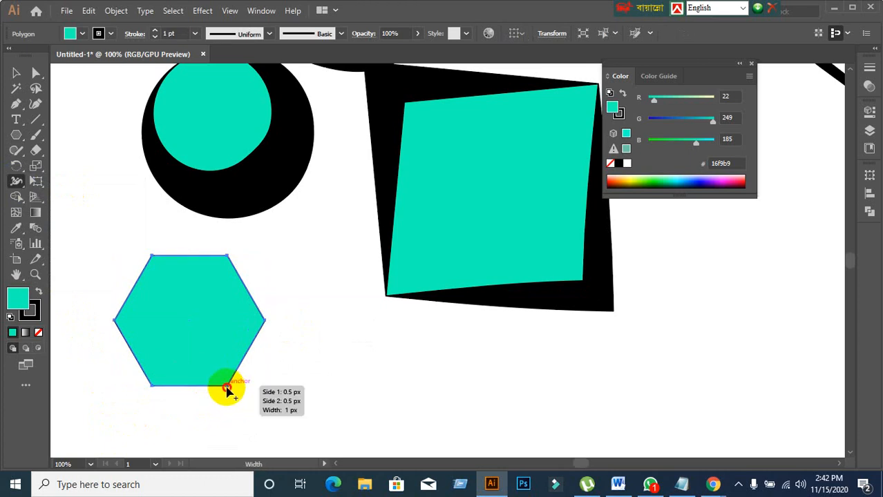
Widen the hexagon's stroke at its lower-right corner to about 66 pt, and move the hexagon to the right of the square
left_click_drag(229, 389, 243, 412)
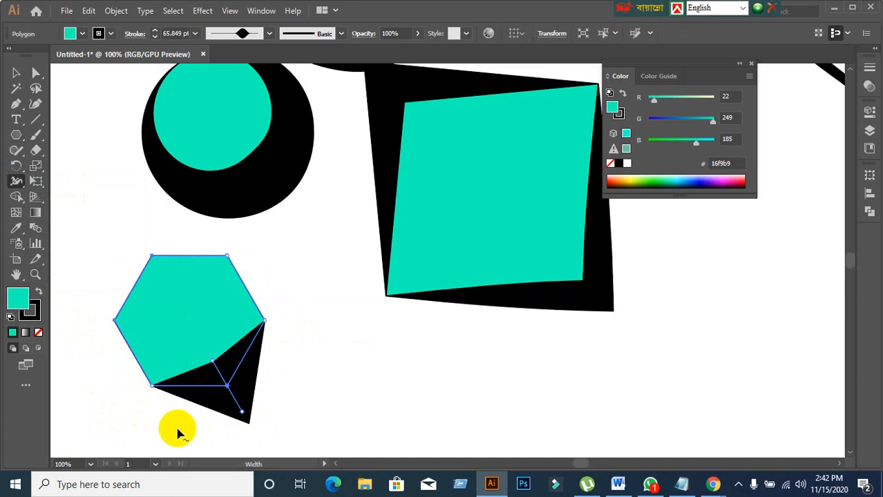
left_click(18, 76)
left_click(276, 390)
left_click_drag(228, 349, 833, 305)
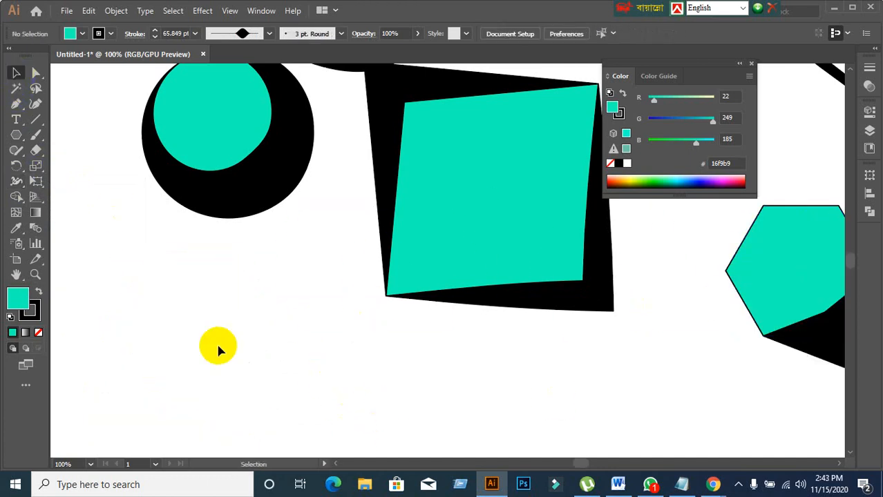
left_click_drag(812, 282, 744, 303)
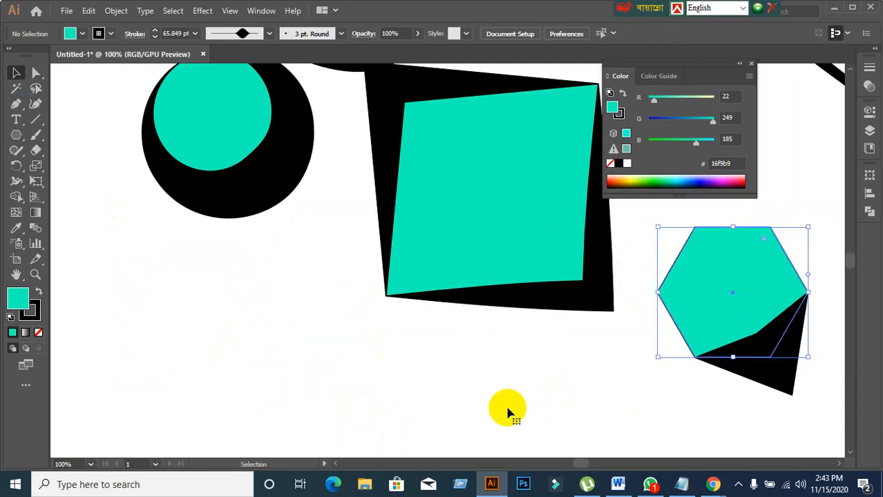
left_click(477, 399)
scroll(164, 348, "up", 3)
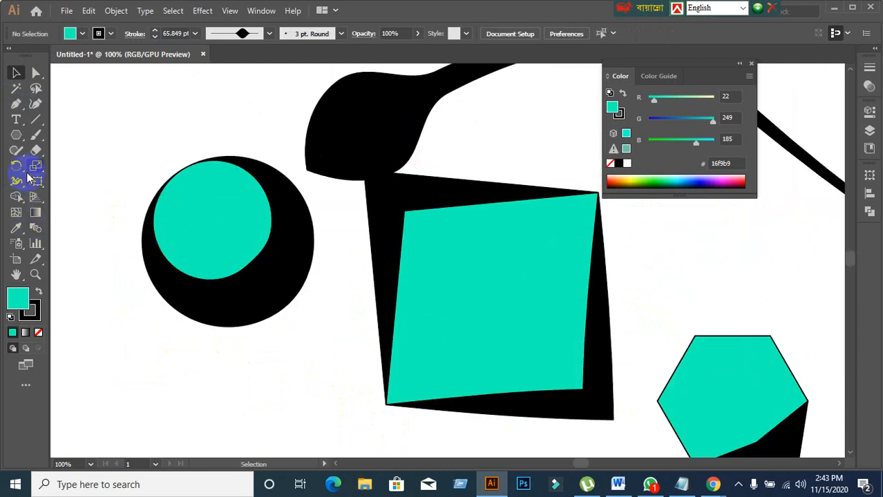
left_click_drag(17, 181, 58, 209)
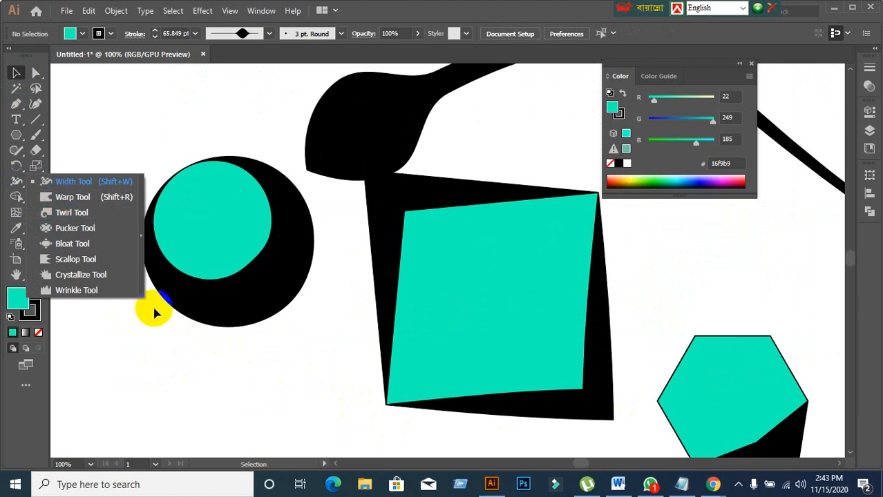
scroll(153, 304, "down", 1)
left_click_drag(214, 309, 172, 226)
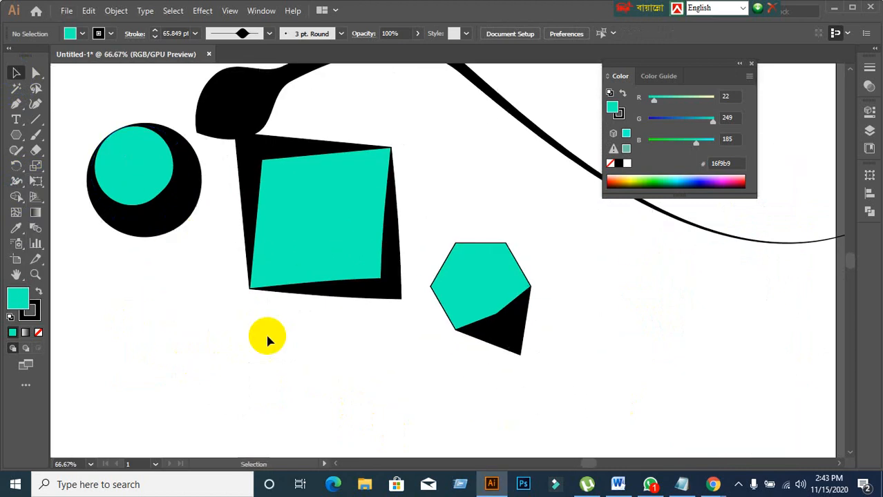
Collapse the floating Color and Color Guide group to icons and dock it below the other collapsed groups
left_click(740, 66)
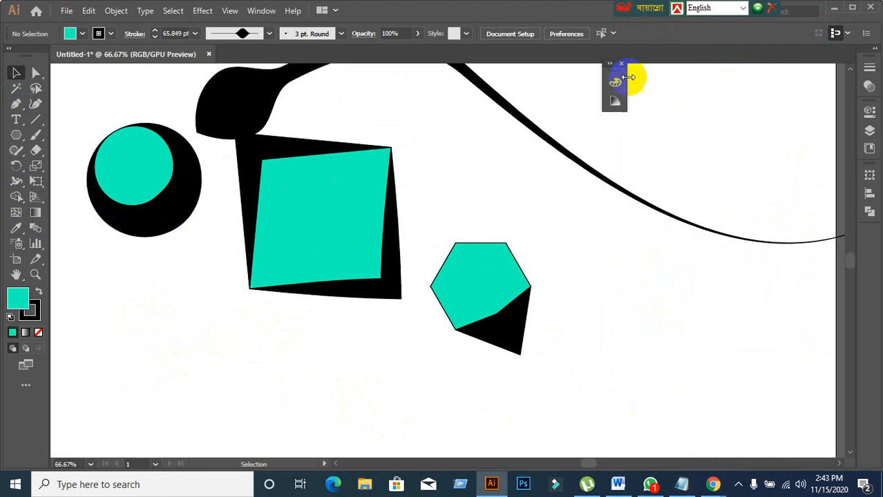
left_click_drag(617, 75, 862, 237)
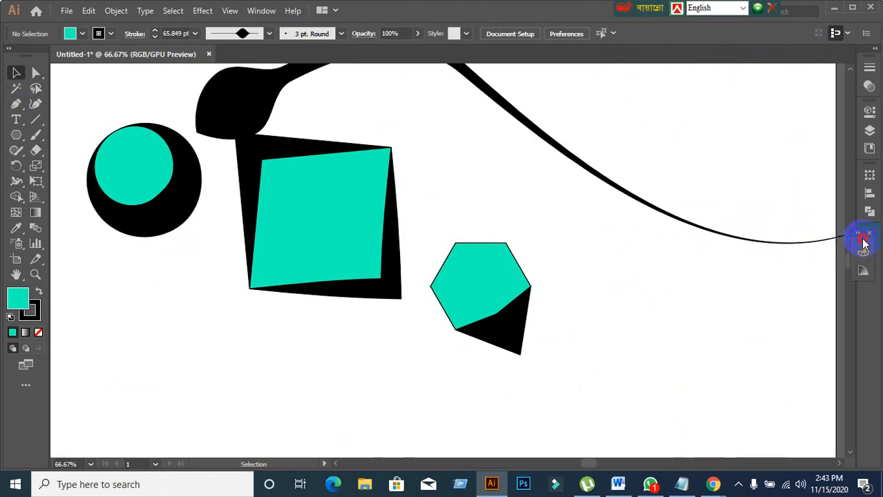
Select all the shapes and the tapered path and delete them to clear the artboard
scroll(593, 268, "down", 1)
left_click_drag(189, 98, 611, 338)
key("Delete")
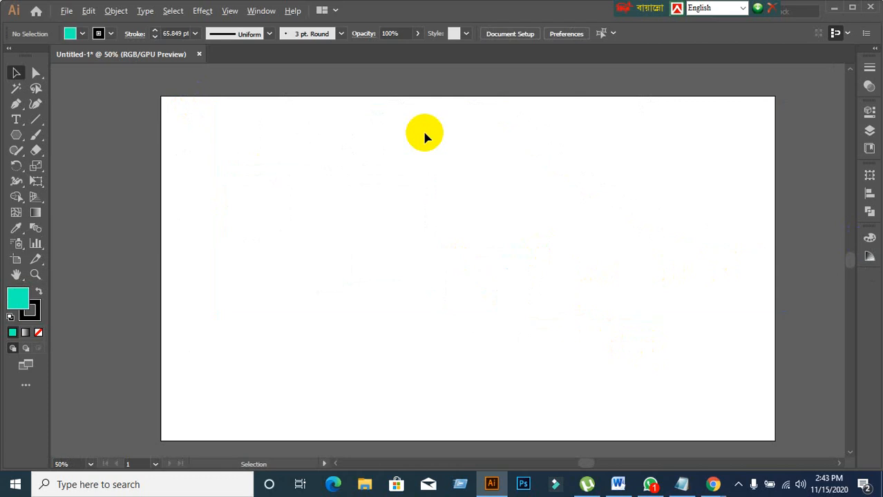
scroll(425, 133, "up", 1)
scroll(425, 133, "down", 1)
left_click_drag(441, 180, 400, 171)
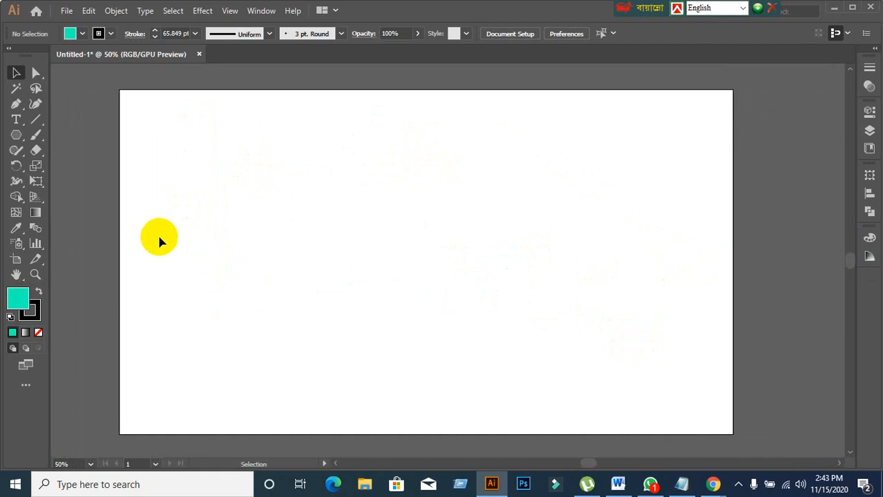
left_click(16, 166)
left_click(16, 74)
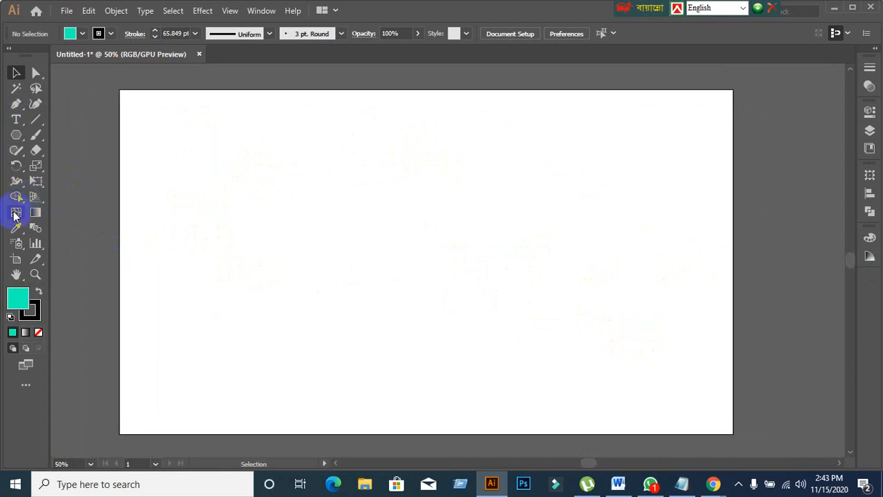
left_click(17, 199)
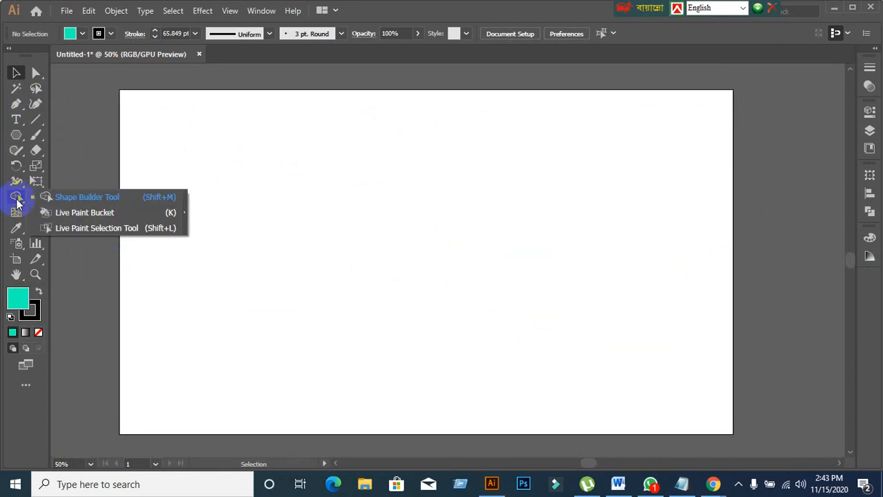
left_click_drag(16, 181, 78, 196)
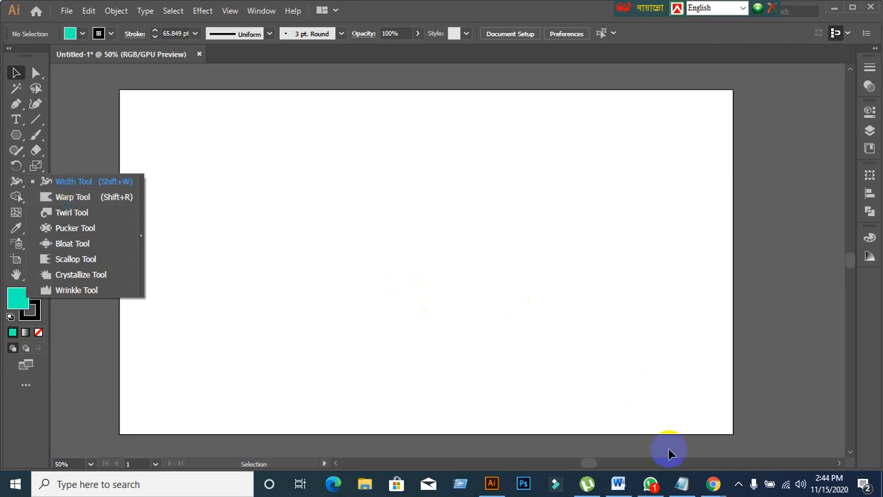
Switch to the Google Meet call in Chrome to check the class participants, and return to Illustrator
left_click(707, 490)
left_click(624, 427)
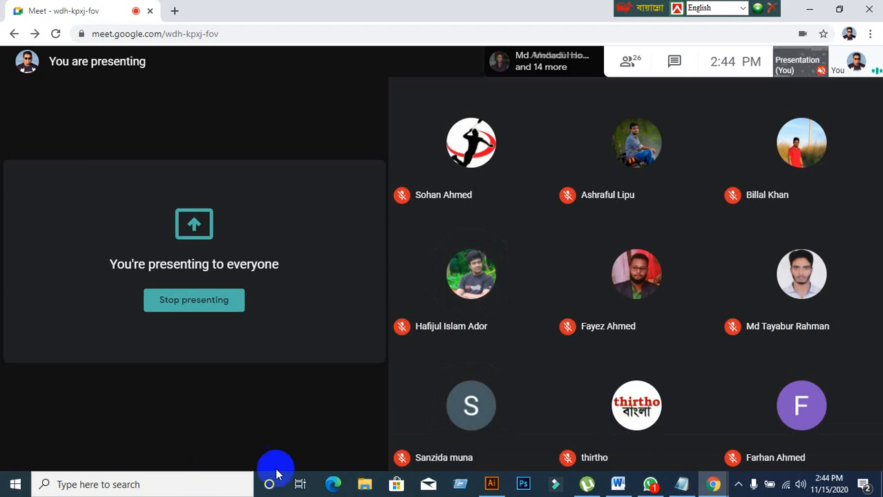
left_click(491, 485)
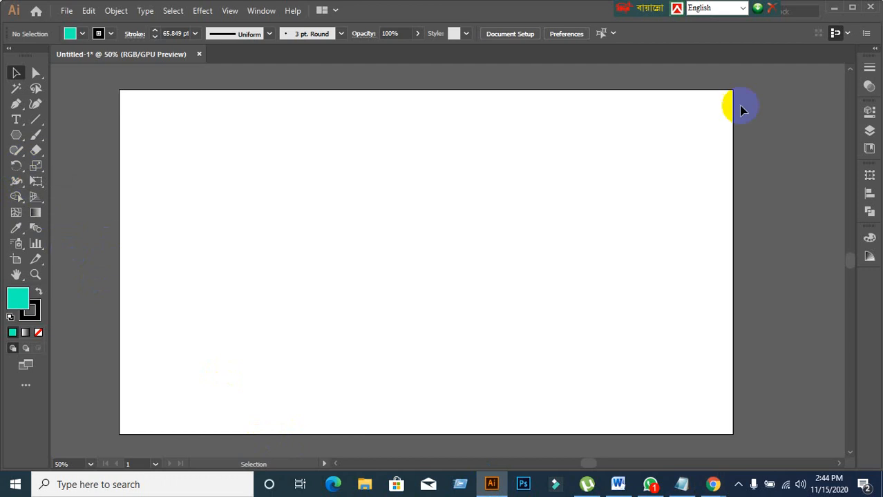
left_click(833, 8)
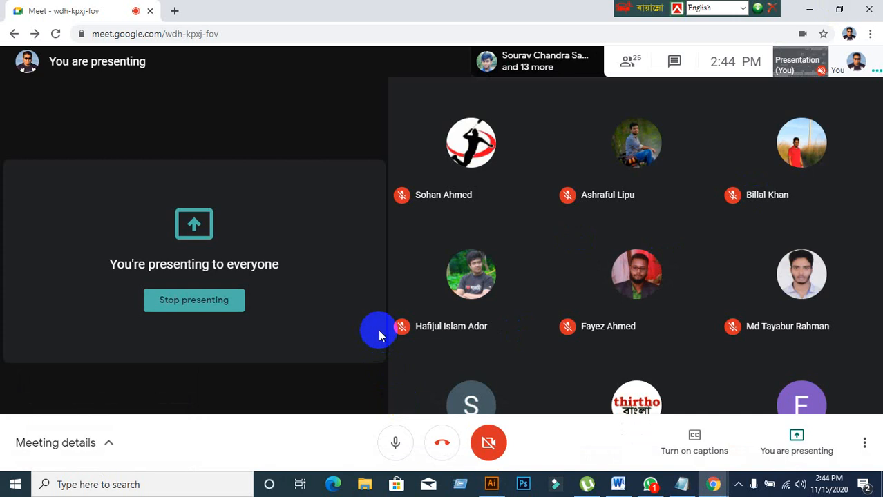
left_click(491, 485)
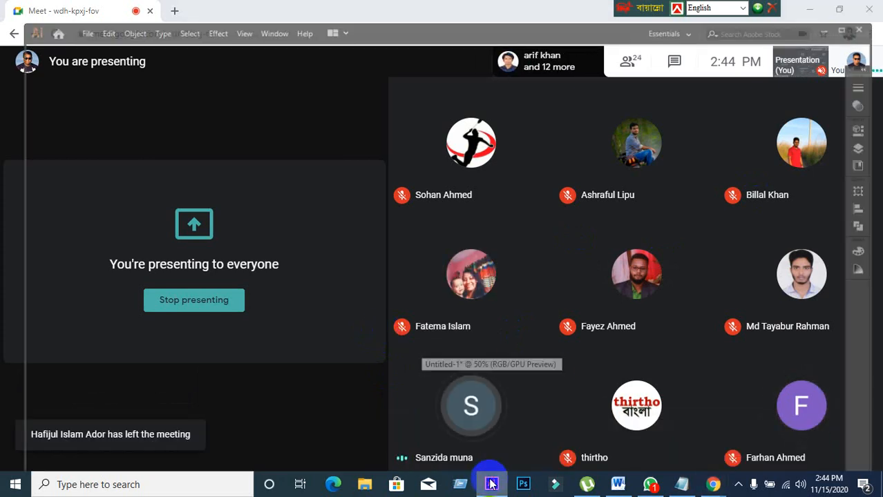
left_click(20, 172)
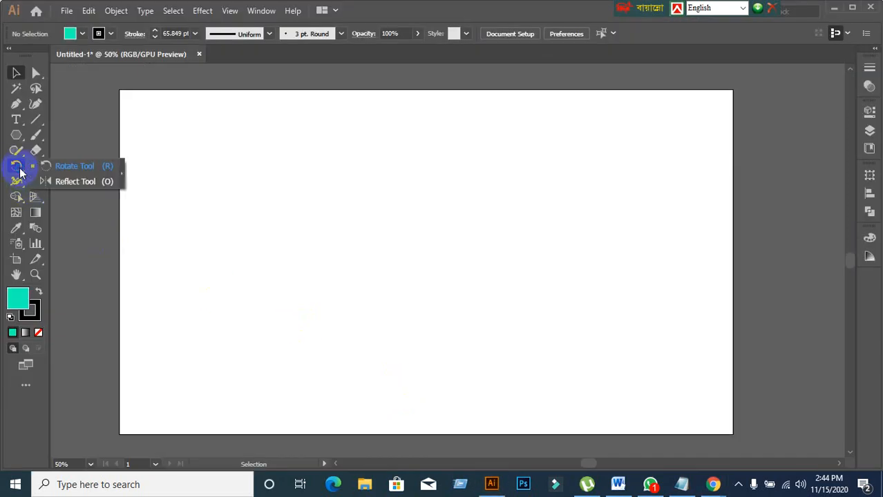
left_click(18, 185)
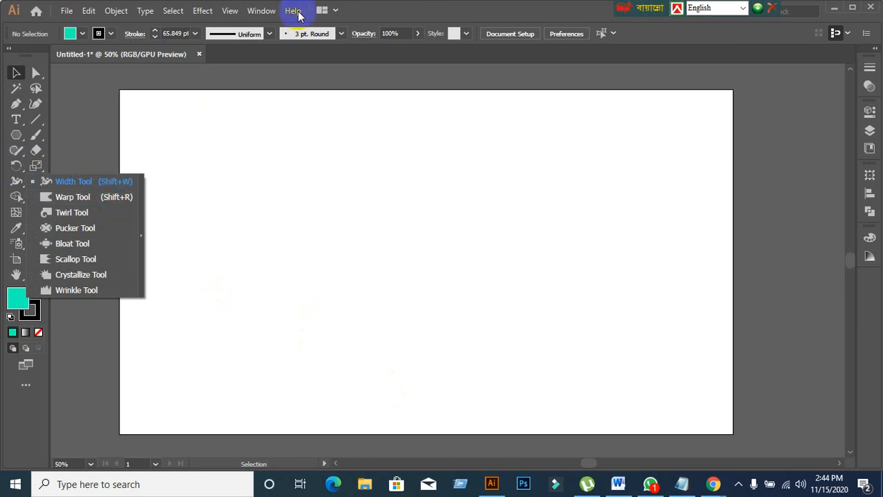
left_click(490, 5)
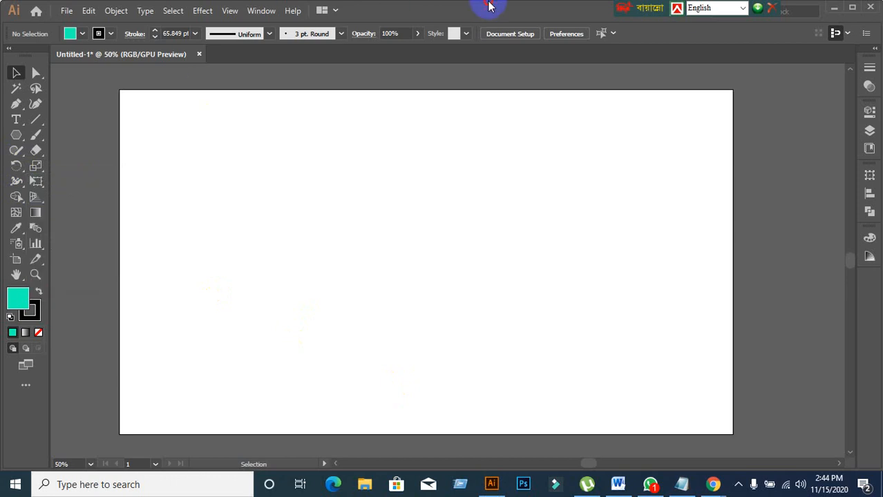
Set the stroke to none and make the turquoise fill the active colour
left_click(34, 315)
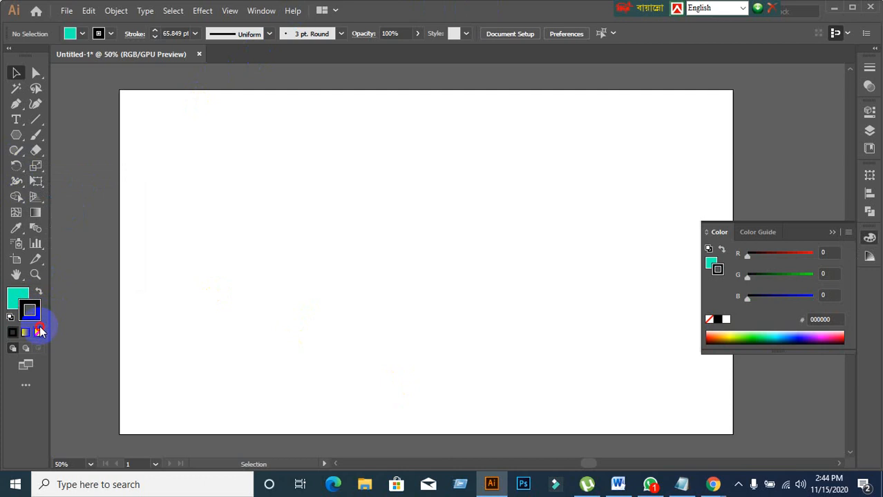
left_click(39, 332)
left_click(24, 293)
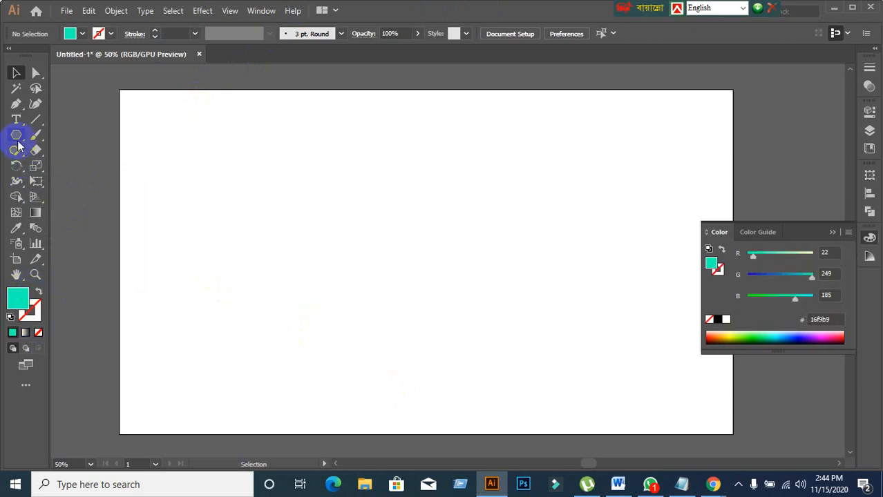
Draw a turquoise circle with the Ellipse tool near the artboard's centre and move it toward the upper left
left_click_drag(19, 145, 89, 168)
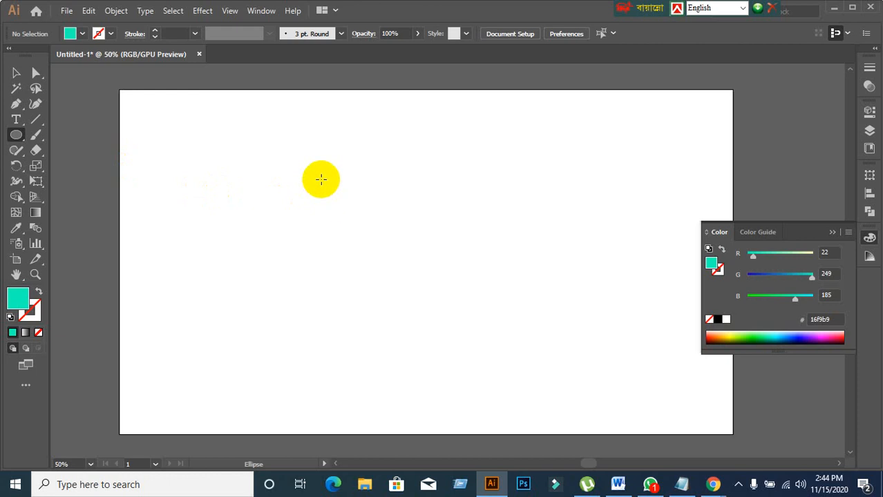
left_click_drag(308, 156, 463, 327)
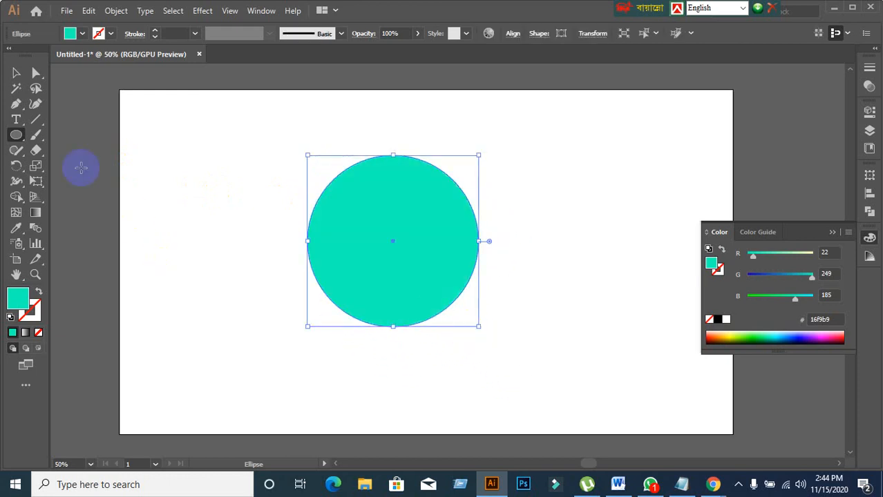
left_click(16, 73)
left_click_drag(385, 286, 334, 249)
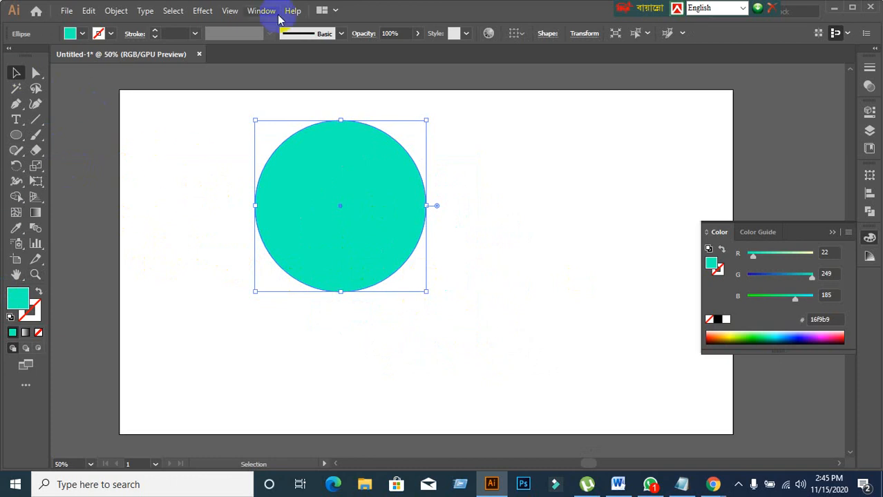
Distort the circle with the Warp tool, pulling its lower left outward and pushing its upper right and upper left edges inward
left_click_drag(20, 186, 72, 199)
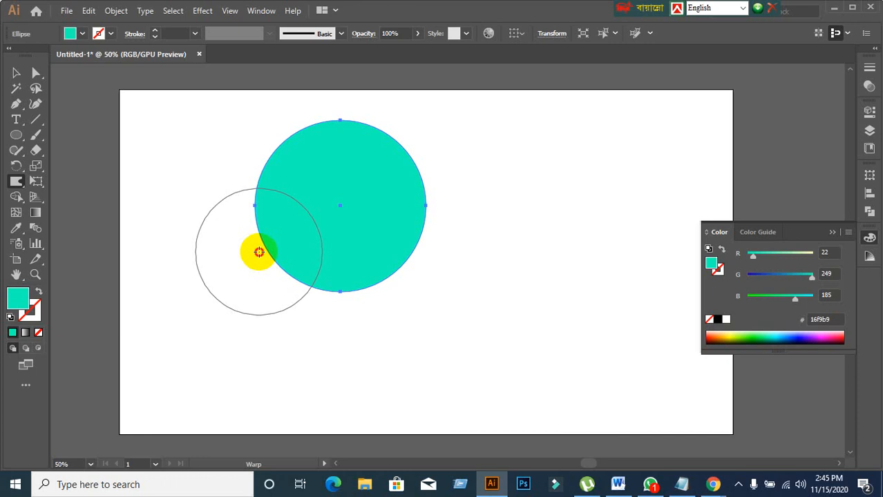
left_click_drag(259, 252, 163, 304)
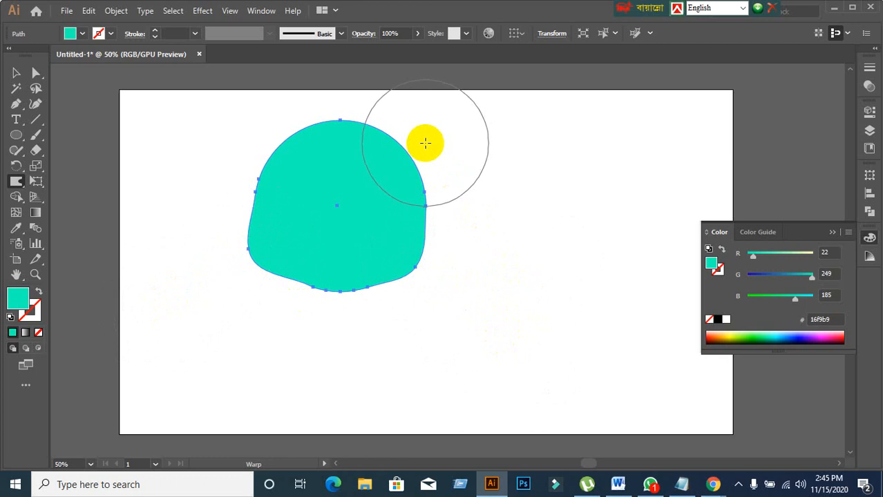
left_click_drag(423, 140, 332, 229)
left_click_drag(310, 137, 323, 209)
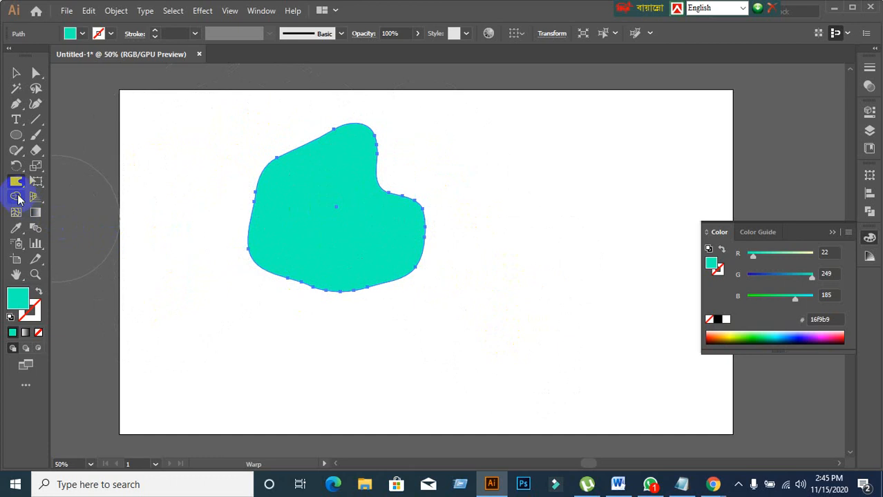
Set the Warp tool's brush width and height to 100 px each
double_click(17, 182)
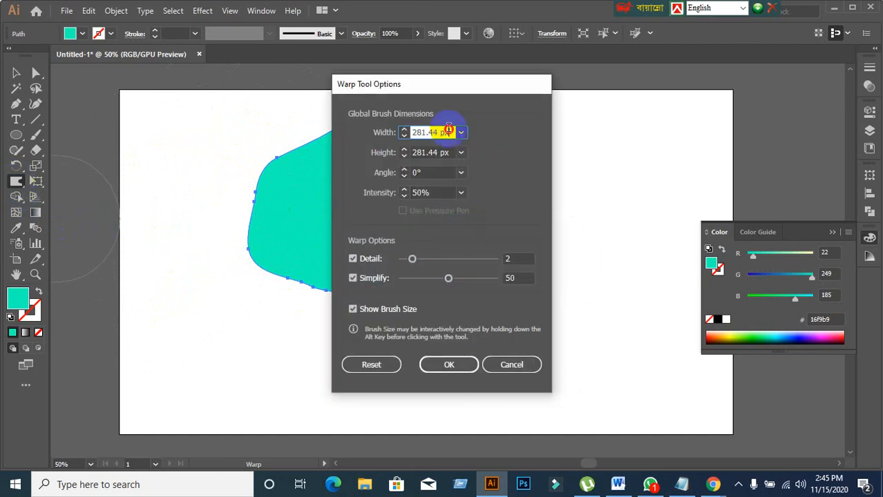
left_click_drag(449, 130, 398, 141)
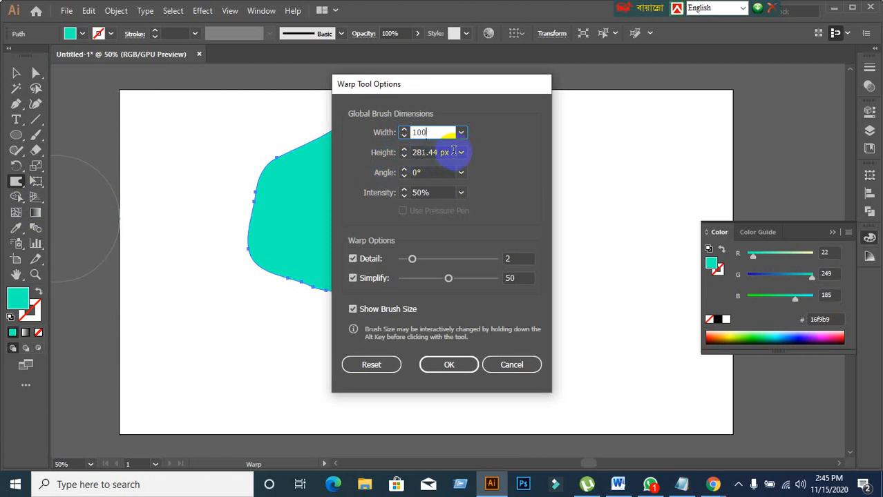
left_click_drag(454, 151, 405, 151)
type("100")
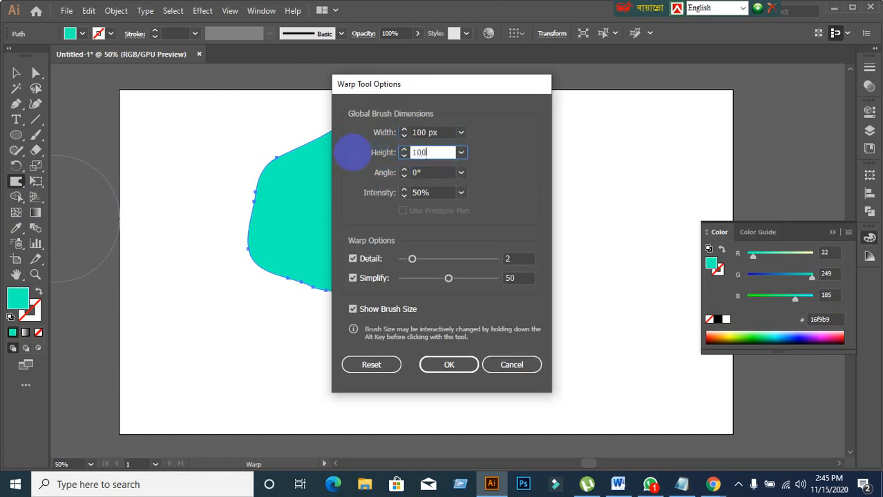
left_click(434, 367)
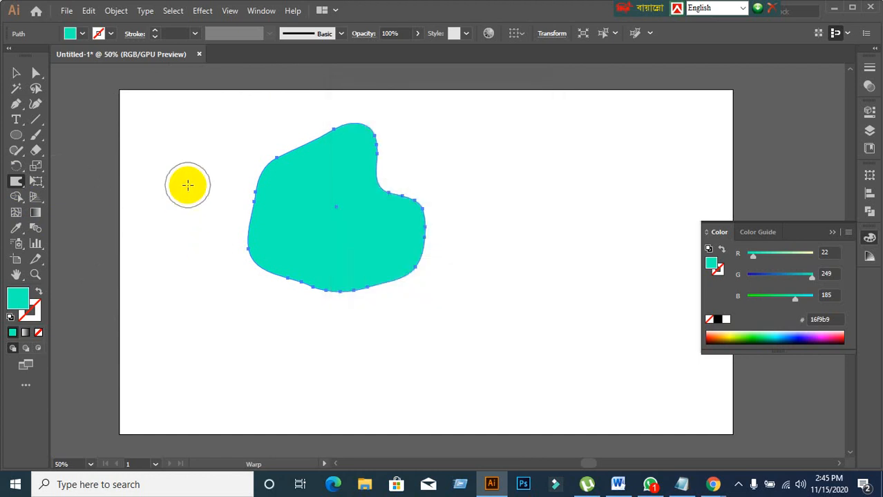
Warp small bumps and notches around the shape, pulling the left and top edges outward and pushing the right and bottom edges inward
left_click_drag(256, 201, 178, 194)
left_click_drag(276, 169, 248, 134)
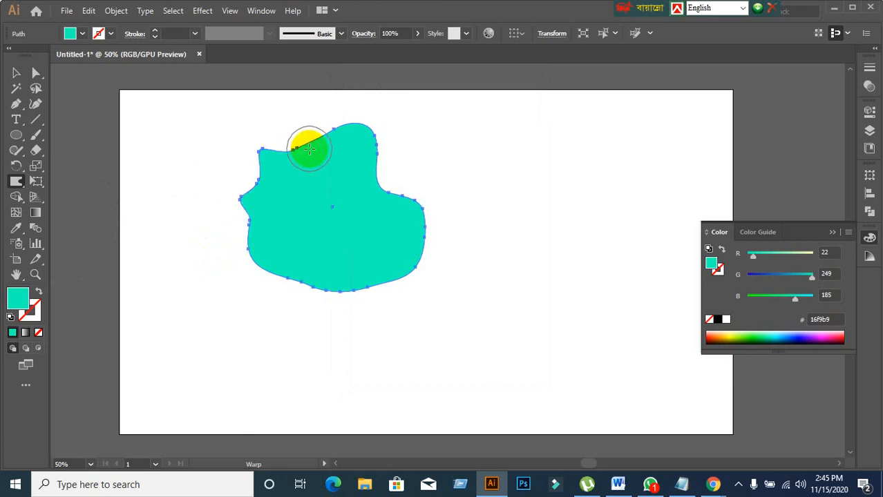
left_click_drag(309, 149, 297, 114)
left_click_drag(375, 160, 297, 194)
left_click_drag(420, 258, 368, 240)
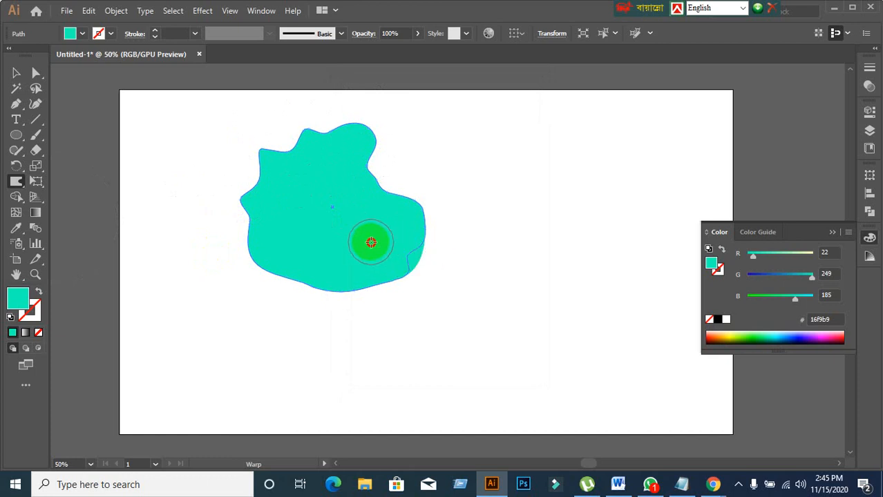
left_click(309, 276)
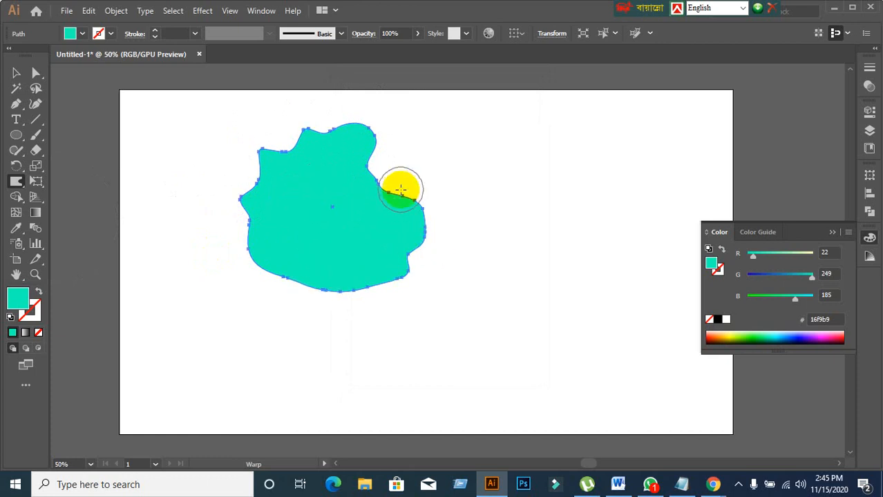
left_click_drag(392, 191, 313, 244)
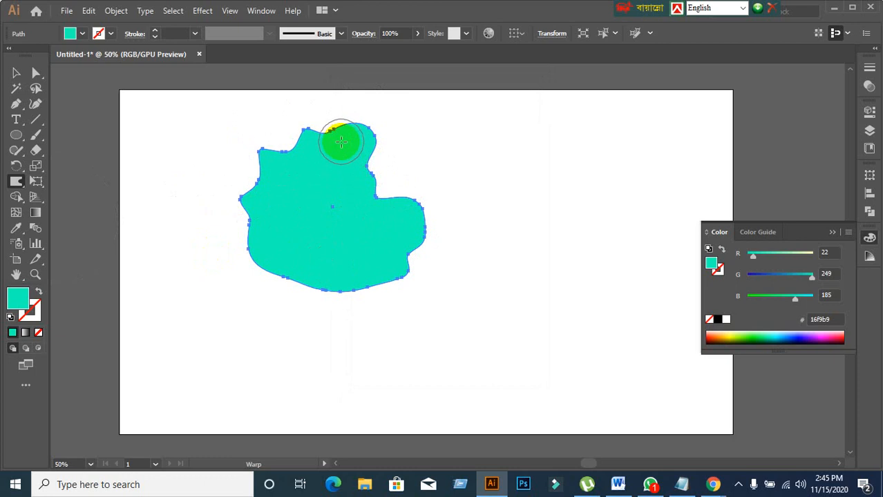
mouse_move(342, 141)
left_mouse_down()
mouse_move(305, 90)
mouse_move(300, 132)
left_mouse_up()
scroll(412, 172, "up", 2)
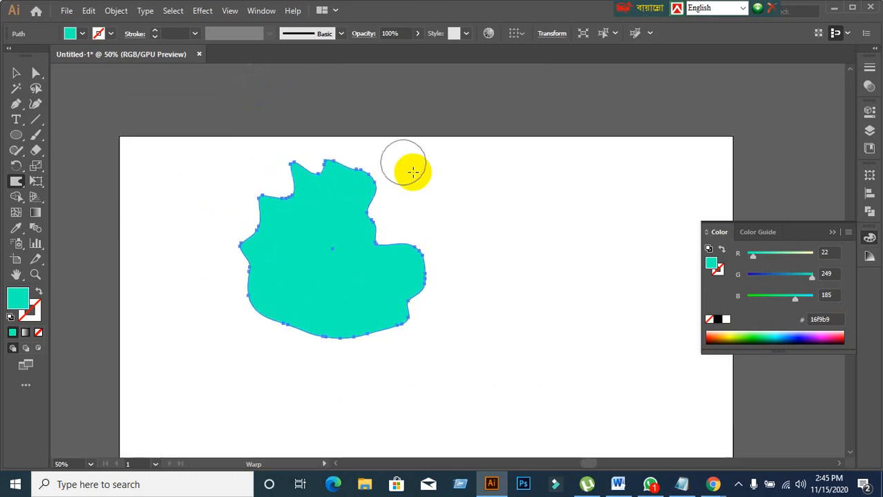
mouse_move(387, 169)
left_mouse_down()
mouse_move(280, 255)
mouse_move(322, 318)
mouse_move(321, 335)
mouse_move(337, 294)
mouse_move(282, 319)
mouse_move(292, 294)
mouse_move(252, 300)
mouse_move(243, 264)
left_mouse_up()
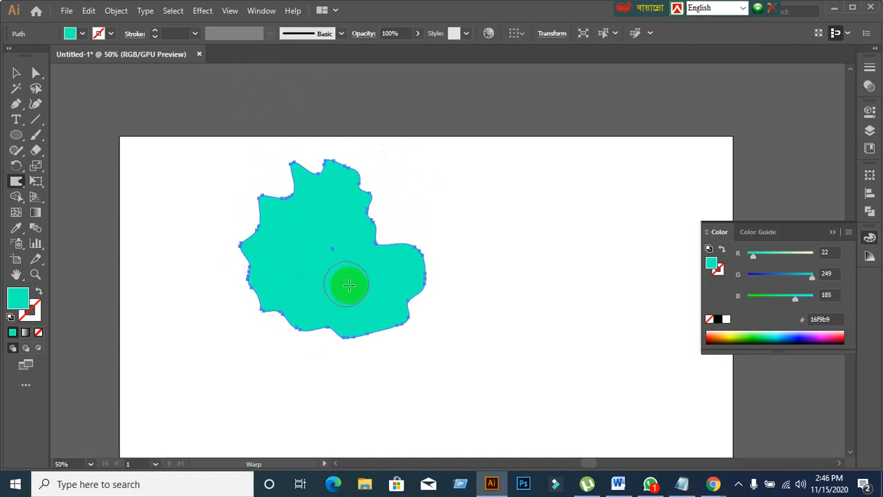
left_click_drag(378, 332, 367, 293)
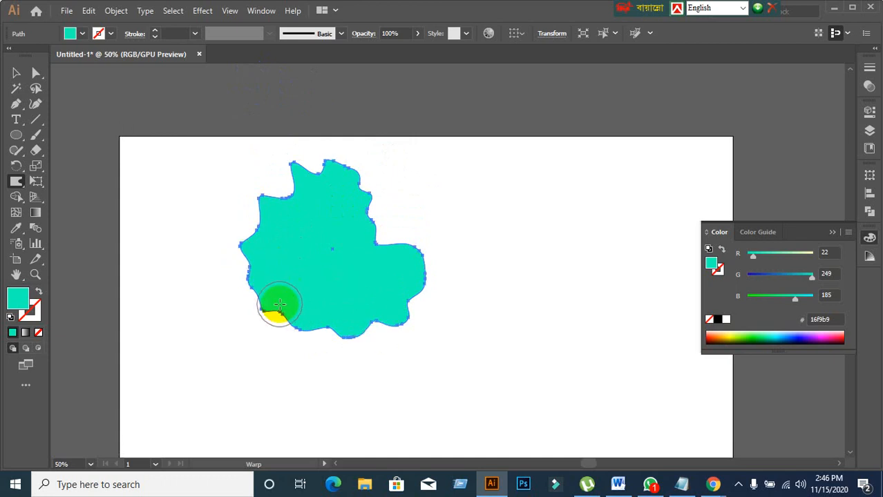
Set the Warp tool's intensity to 80%
double_click(16, 182)
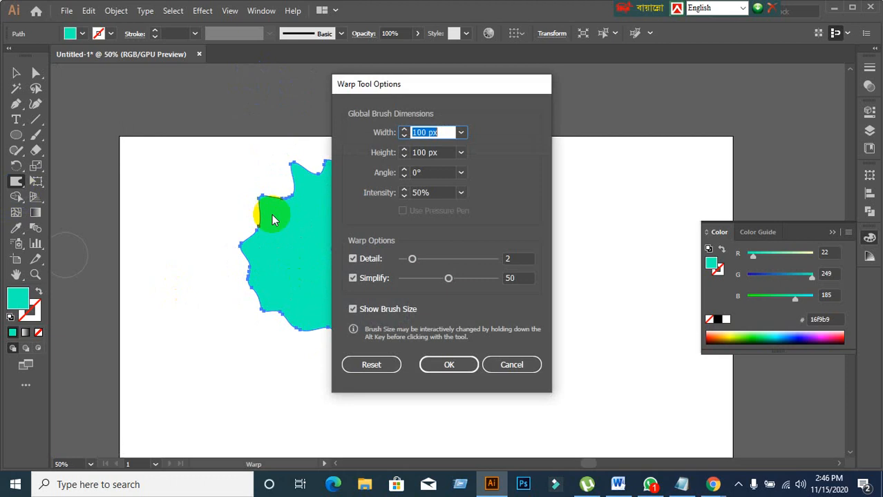
left_click(448, 196)
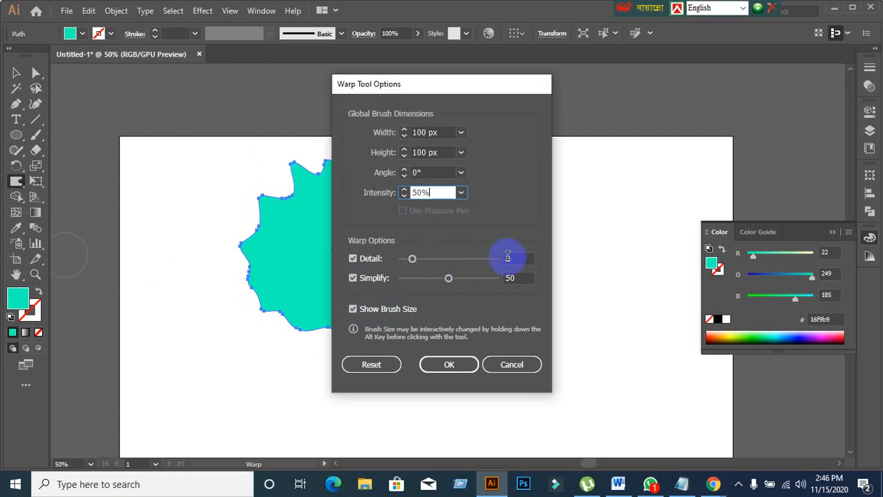
left_click(446, 191)
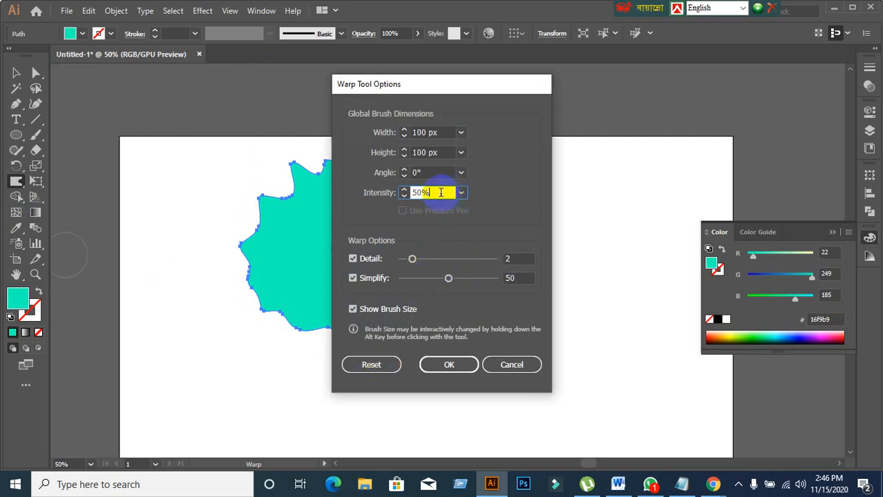
left_click_drag(441, 193, 375, 196)
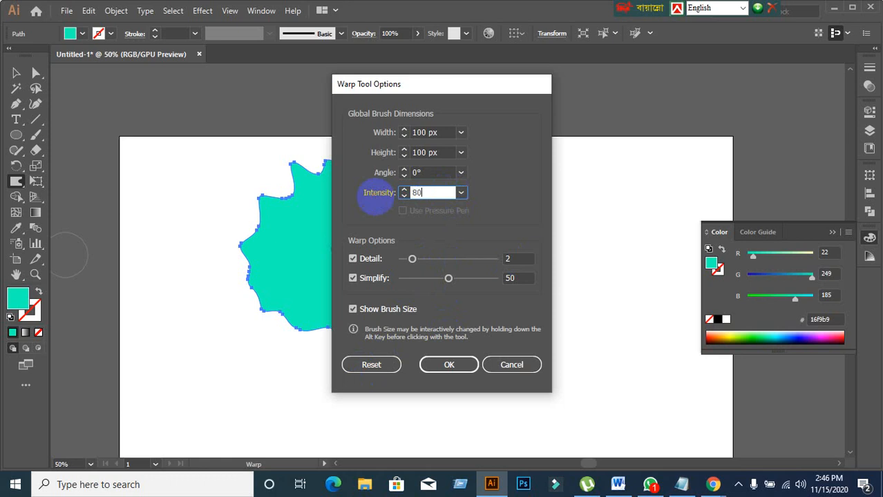
type("80")
left_click(449, 364)
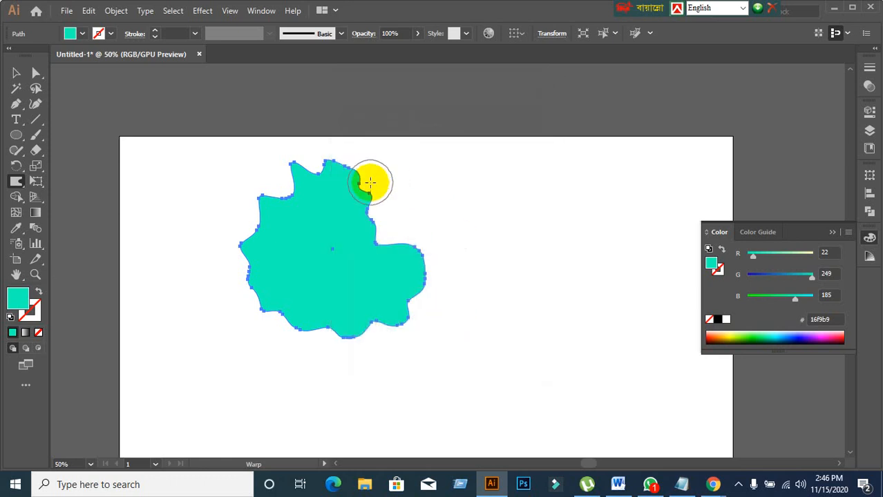
Warp deep notches into the shape's upper right, right and bottom edges, pushing them toward its centre
left_click_drag(370, 182, 323, 231)
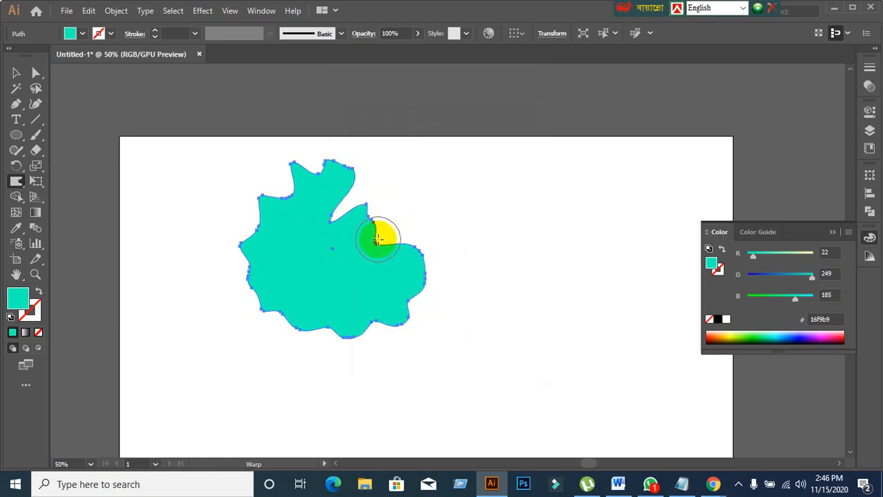
mouse_move(378, 239)
left_mouse_down()
mouse_move(353, 286)
mouse_move(356, 279)
left_mouse_up()
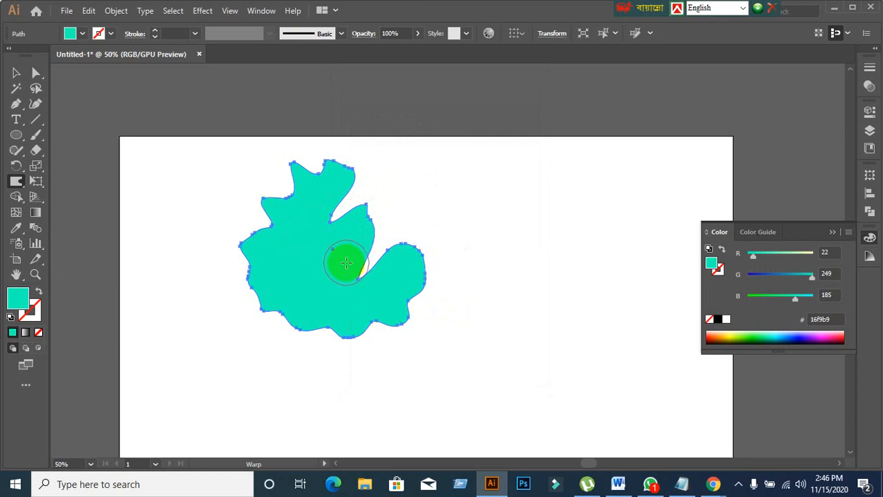
mouse_move(313, 335)
left_mouse_down()
mouse_move(312, 250)
mouse_move(339, 264)
left_mouse_up()
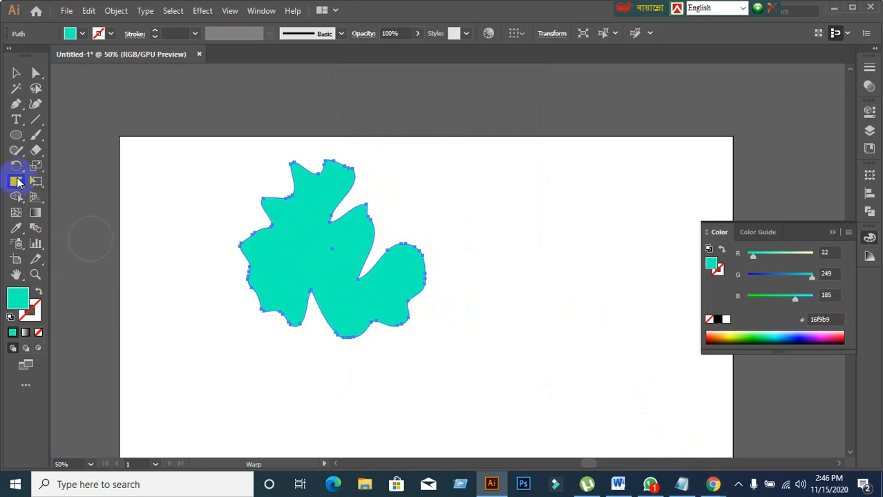
Set the Warp tool's intensity to 50%
double_click(16, 183)
left_click(488, 370)
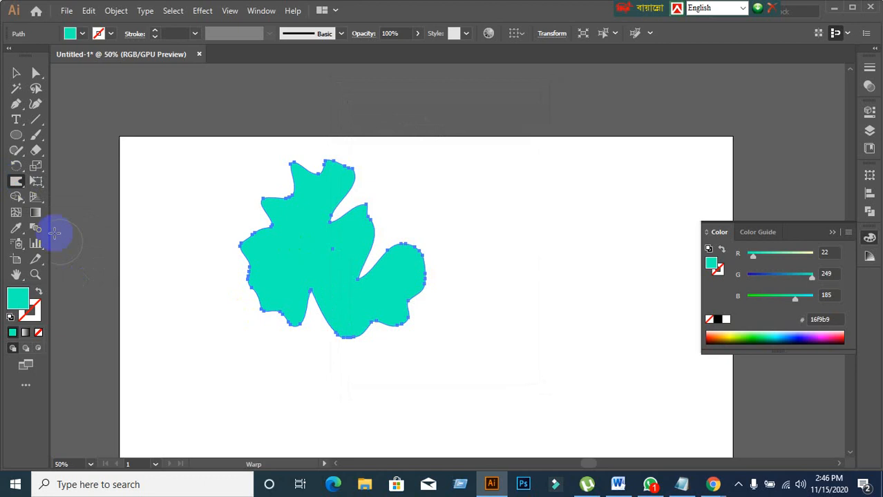
double_click(17, 183)
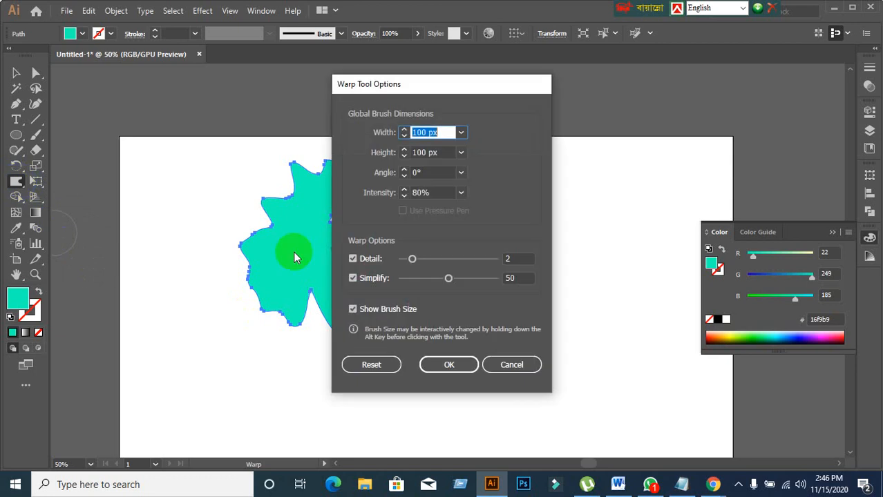
double_click(434, 194)
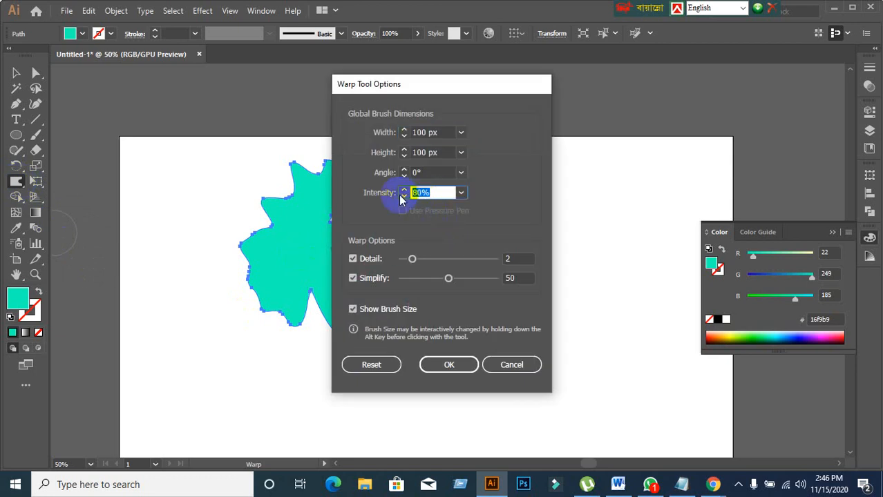
type("50")
left_click(430, 366)
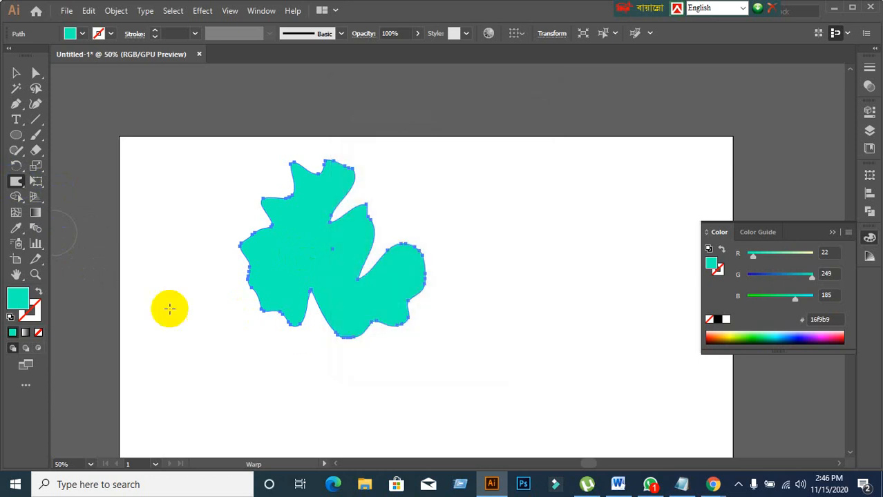
Switch to the Eraser tool and change its brush size
mouse_move(40, 160)
left_mouse_down()
mouse_move(33, 147)
mouse_move(94, 149)
left_mouse_up()
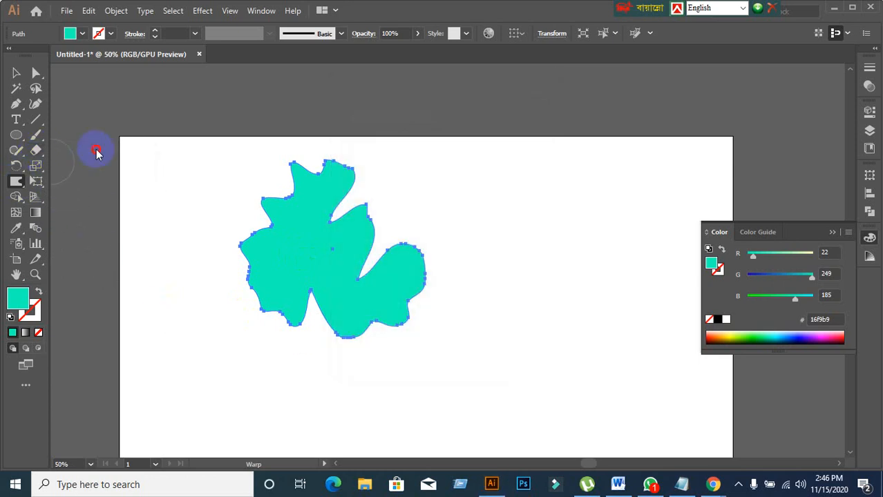
left_click(39, 135)
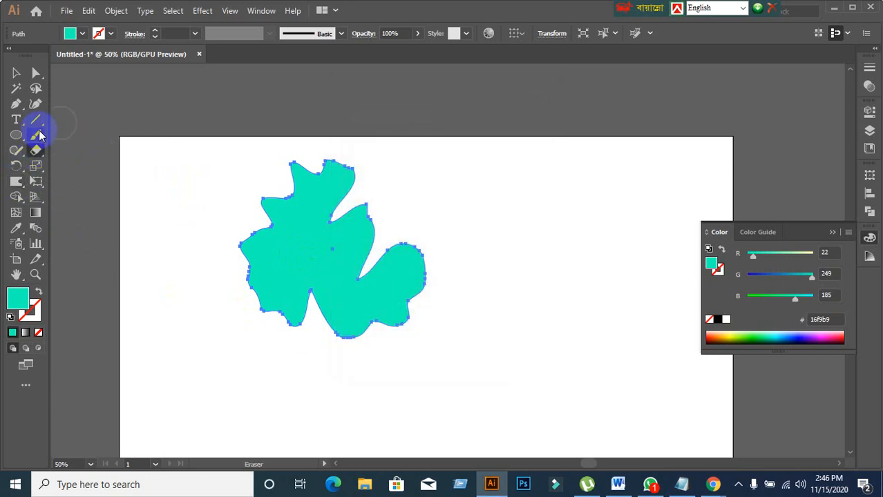
left_click_drag(36, 152, 104, 148)
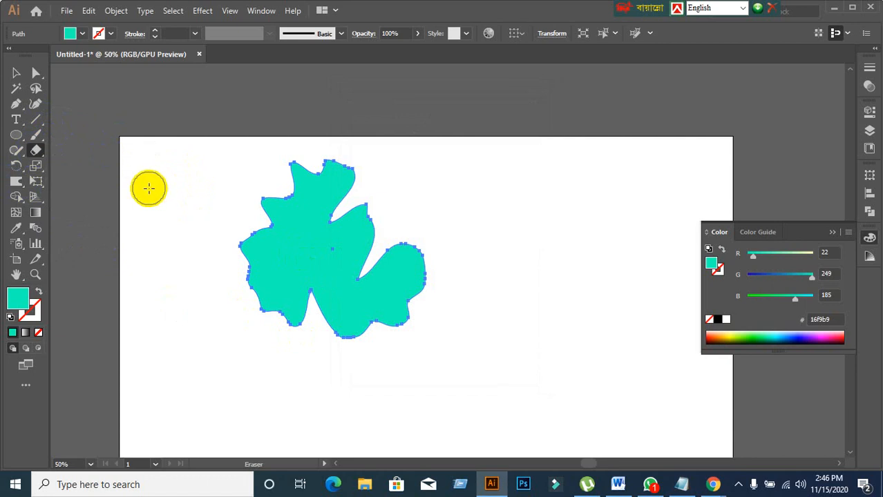
key("bracketleft")
key("bracketleft")
key("bracketleft")
key("bracketleft")
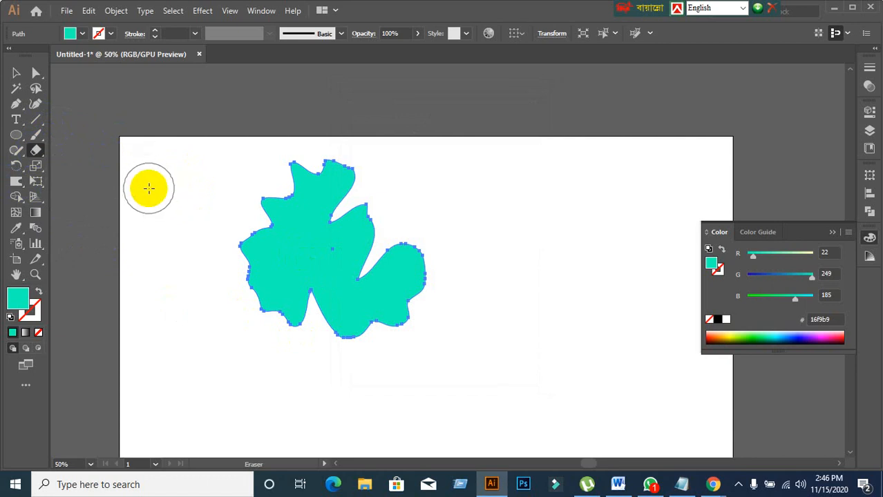
Return to the Warp tool and pull the notches in the shape's top and upper-left edges outward
left_click(15, 198)
left_click_drag(14, 192, 55, 195)
left_click(125, 196)
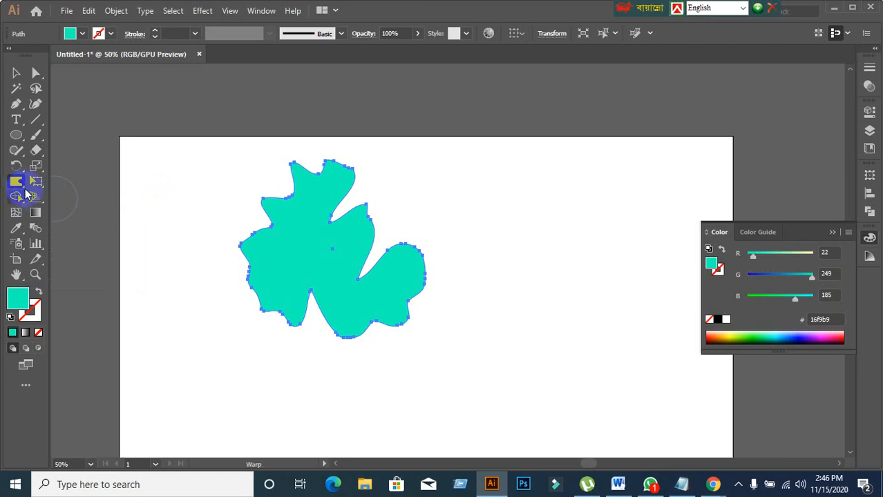
double_click(17, 181)
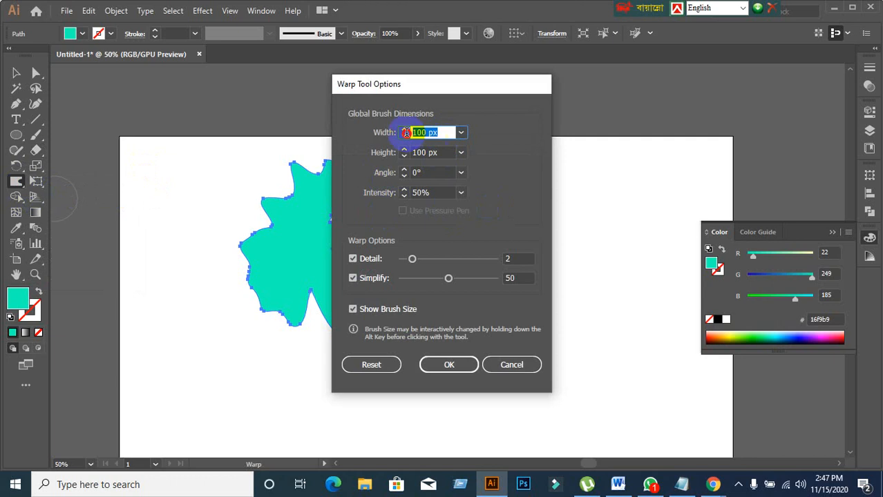
left_click(385, 155)
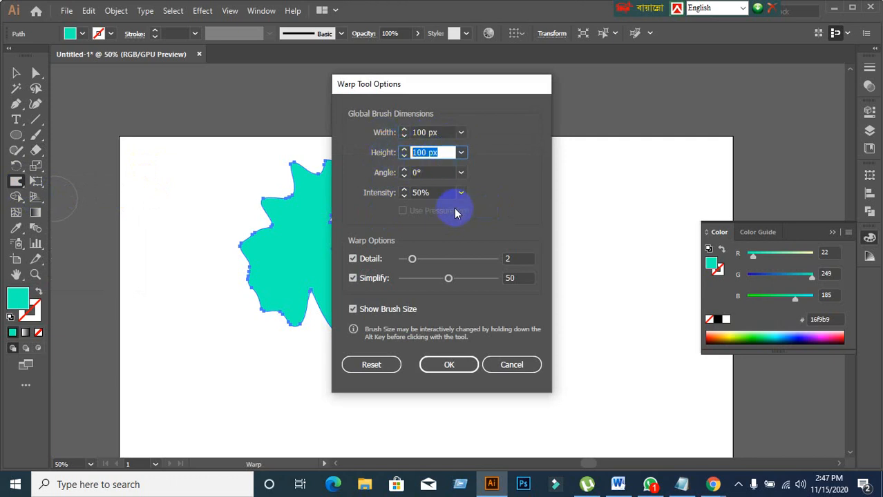
left_click(511, 365)
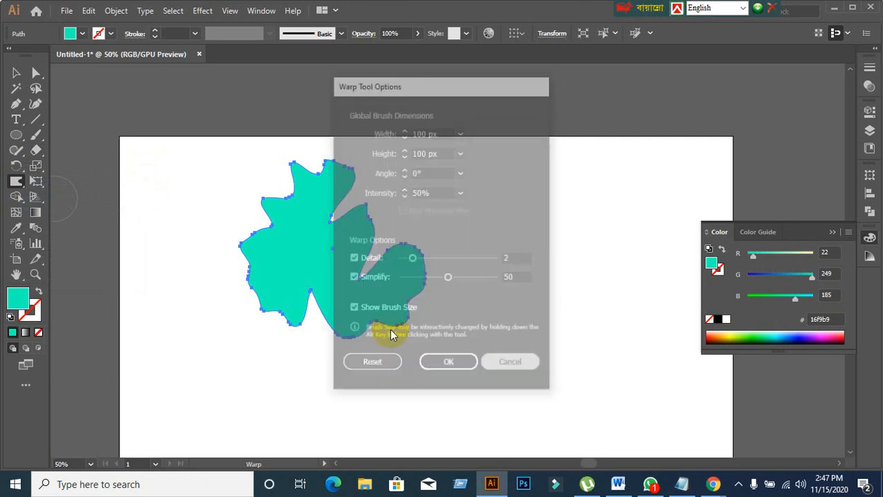
left_click_drag(384, 246, 304, 255)
mouse_move(388, 256)
left_mouse_down()
mouse_move(401, 293)
mouse_move(357, 221)
mouse_move(358, 267)
mouse_move(323, 199)
mouse_move(309, 88)
left_mouse_up()
left_click_drag(294, 198, 243, 163)
left_click_drag(285, 221, 197, 210)
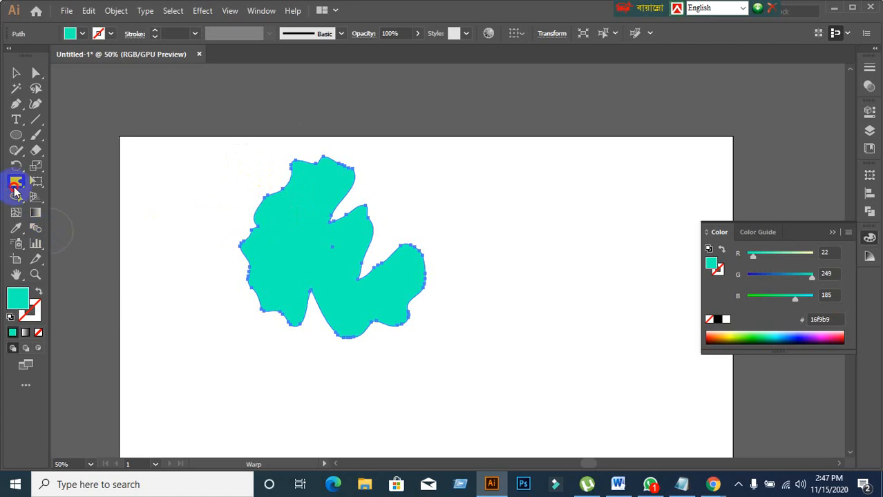
Set the Warp tool's intensity to 80%
double_click(16, 182)
left_click(444, 194)
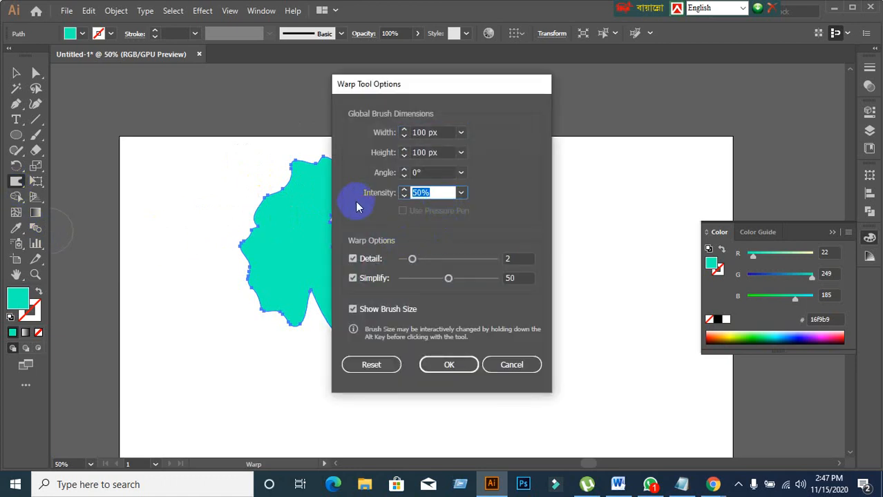
type("80")
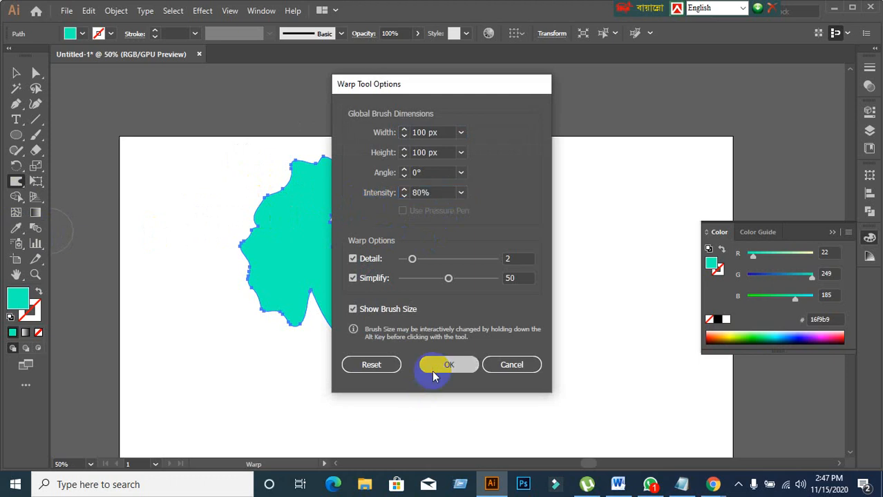
left_click(441, 364)
Warp the shape's left edge into long outward points and pull a sharp spike down from its bottom edge
mouse_move(244, 290)
left_mouse_down()
mouse_move(321, 266)
mouse_move(247, 247)
mouse_move(207, 197)
mouse_move(246, 207)
mouse_move(241, 183)
left_mouse_up()
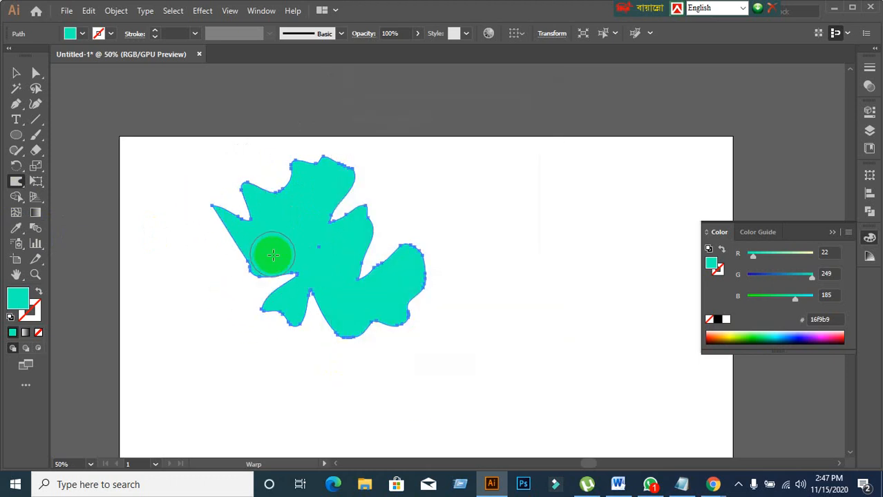
left_click_drag(244, 255, 218, 273)
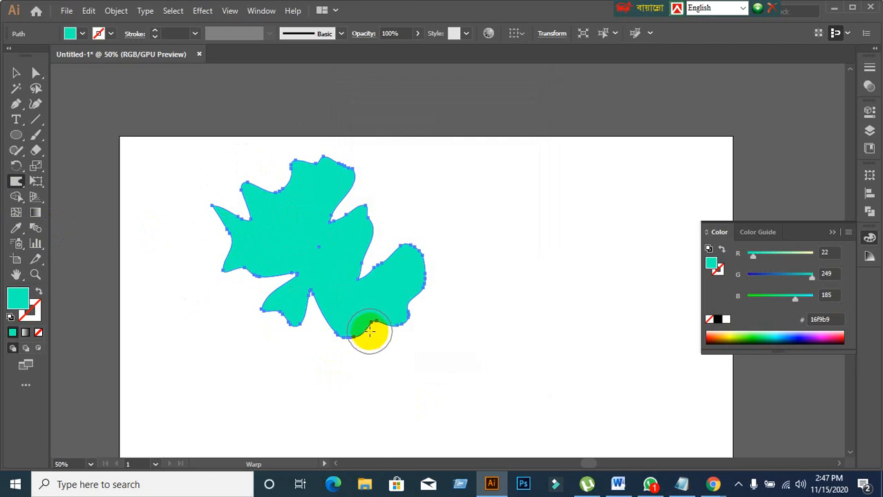
left_click_drag(367, 336, 387, 365)
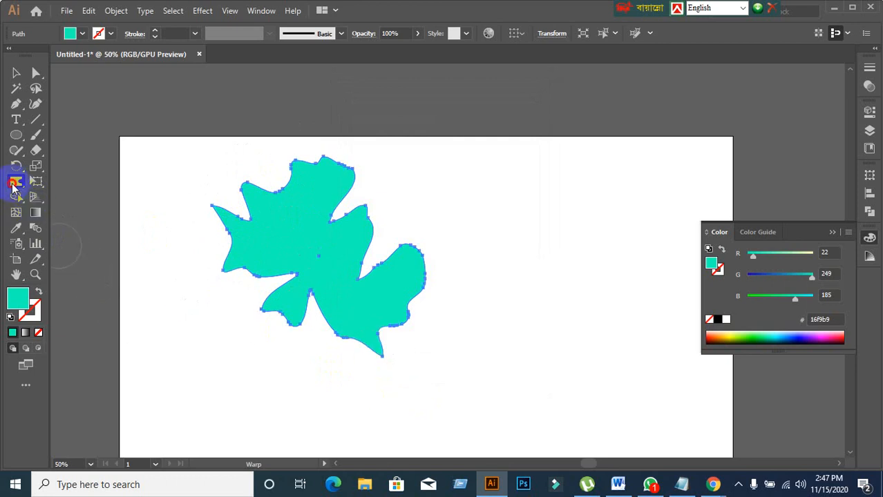
Set the Warp tool's intensity to 20%
double_click(16, 182)
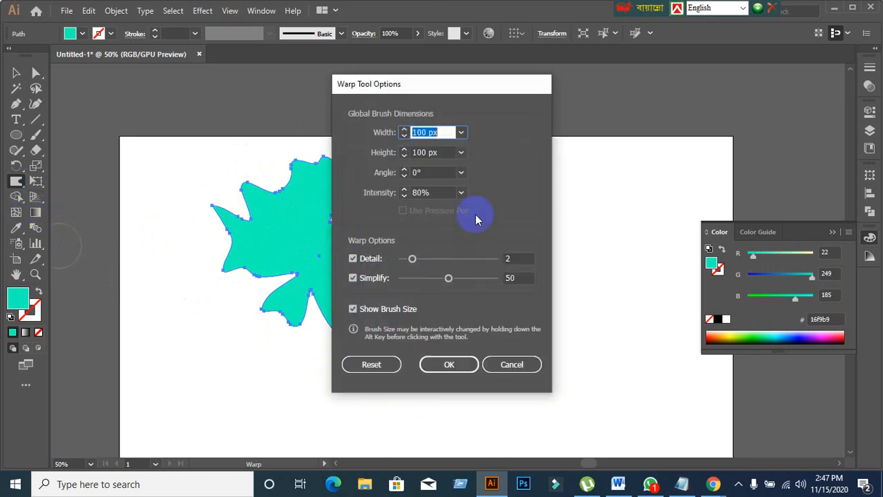
left_click(441, 193)
type("20")
key("Return")
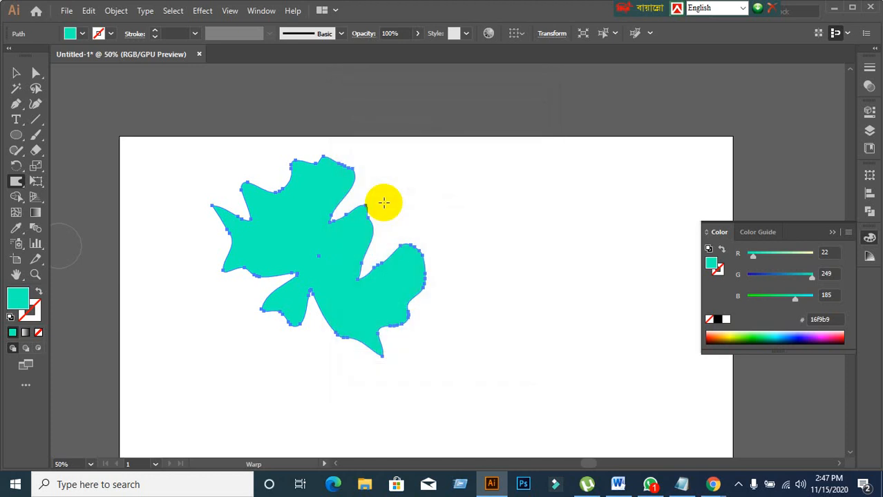
Warp the shape's right, bottom and lower-left edges slightly with outward strokes and one inward stroke on the left
mouse_move(324, 224)
left_mouse_down()
mouse_move(361, 231)
mouse_move(411, 216)
left_mouse_up()
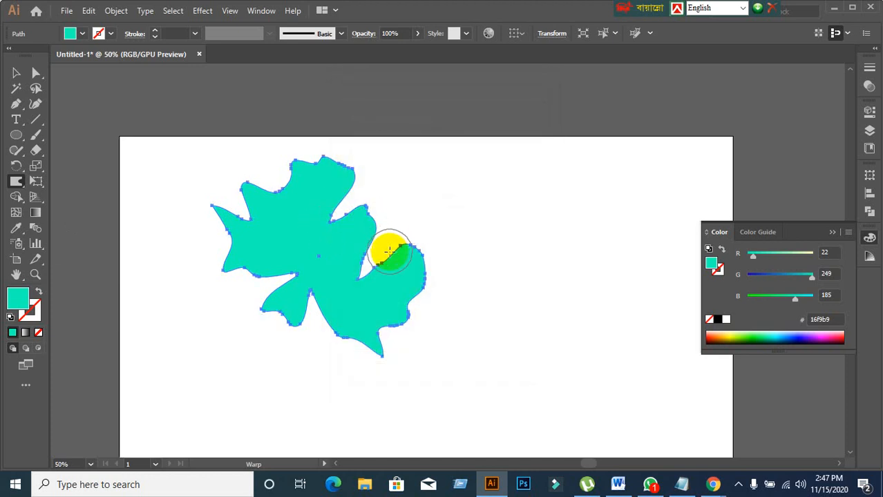
left_click_drag(400, 262, 409, 212)
left_click_drag(419, 273, 476, 272)
left_click_drag(397, 325, 432, 367)
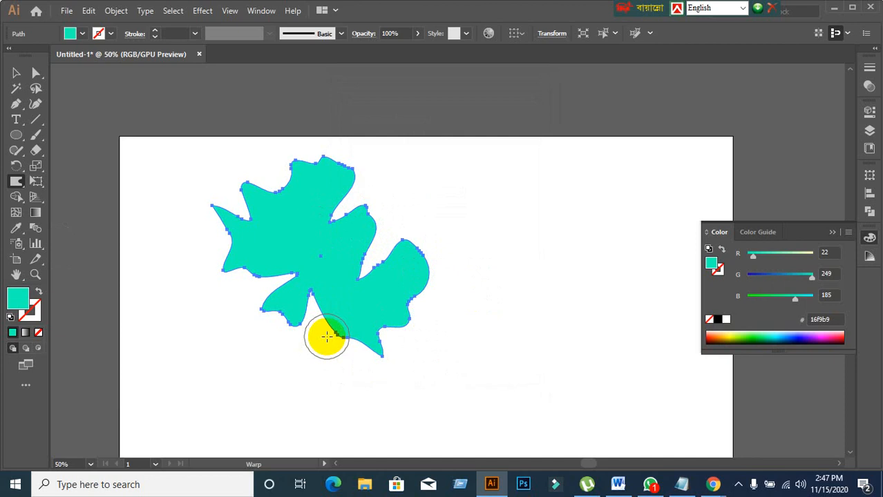
left_click_drag(326, 337, 308, 400)
mouse_move(225, 284)
left_mouse_down()
mouse_move(272, 280)
mouse_move(261, 276)
left_mouse_up()
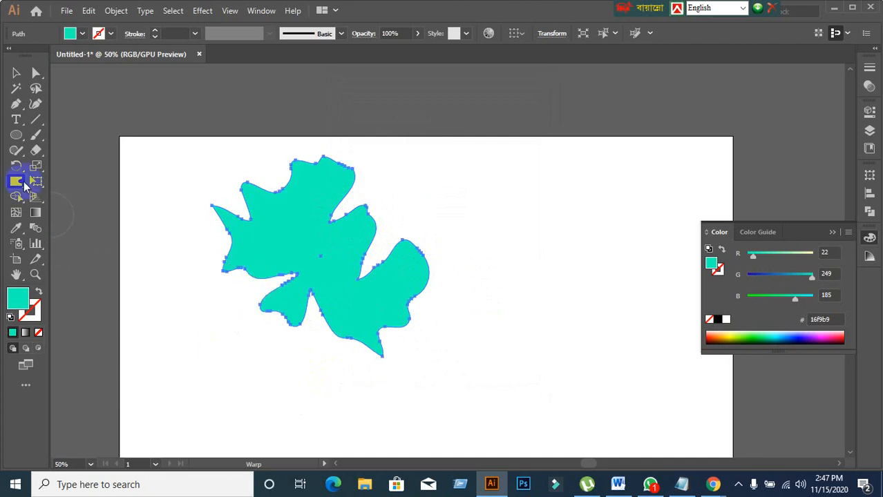
Try resetting the Warp tool's options to their default values
double_click(17, 181)
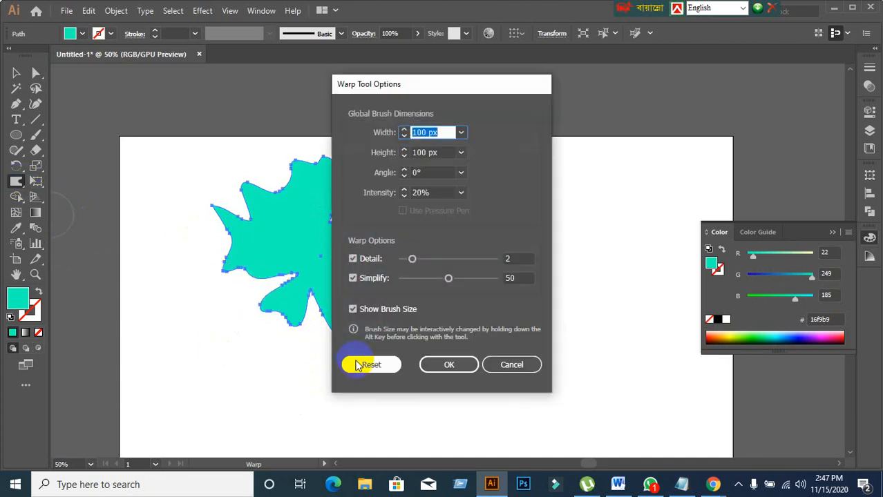
left_click(357, 365)
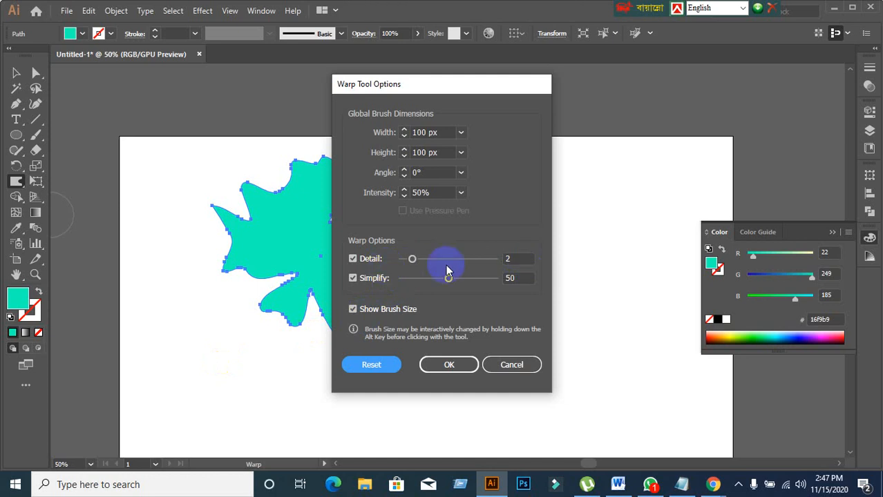
left_click(372, 367)
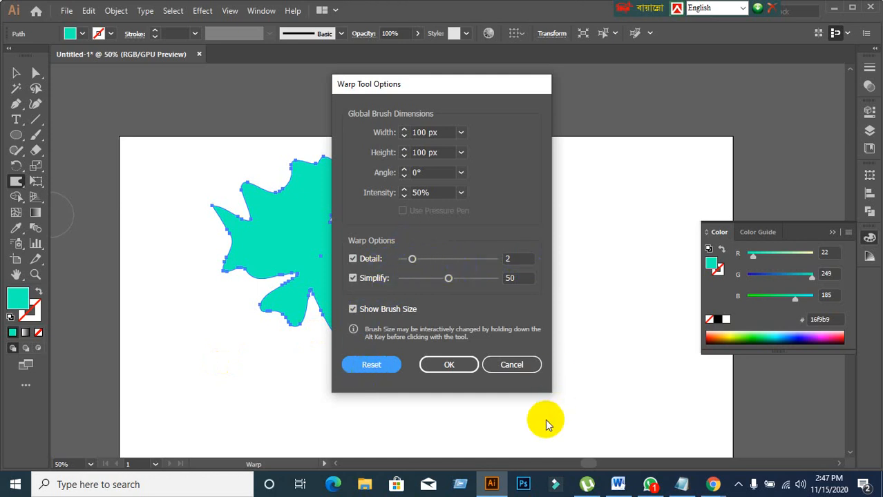
left_click(498, 370)
left_click(378, 367)
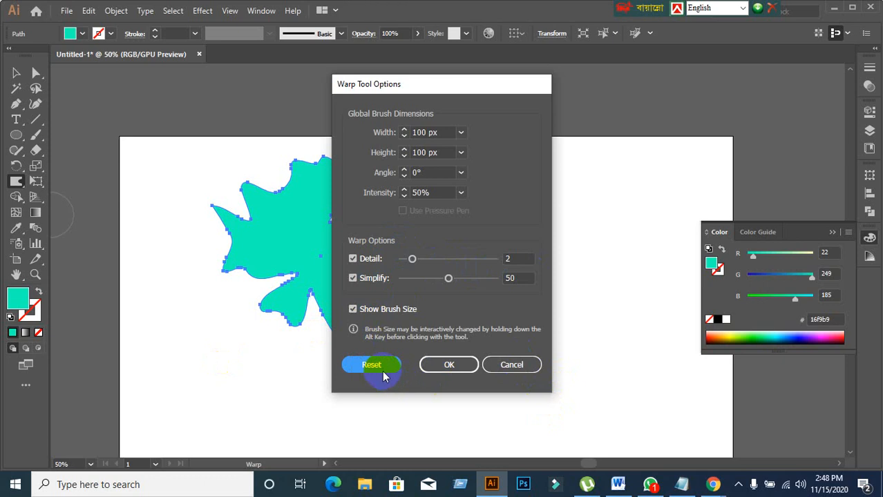
left_click(510, 366)
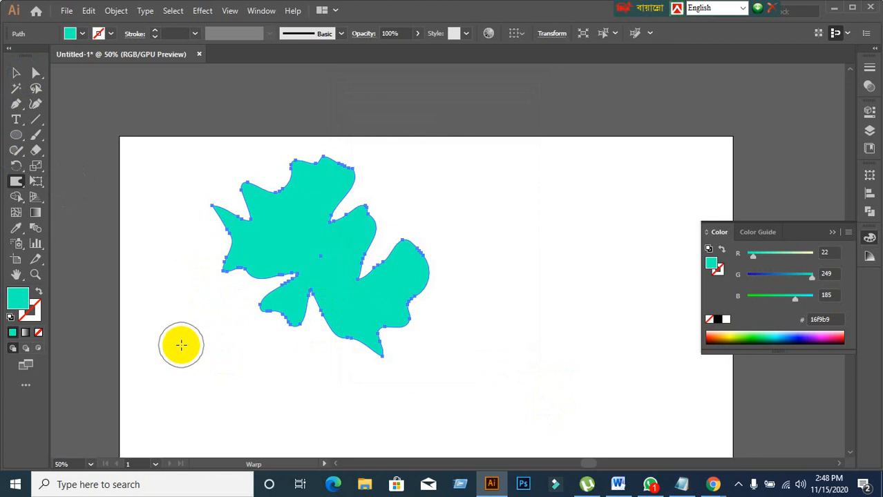
Switch to the Google Meet call, admit the waiting participant, and return to Illustrator
left_click(713, 485)
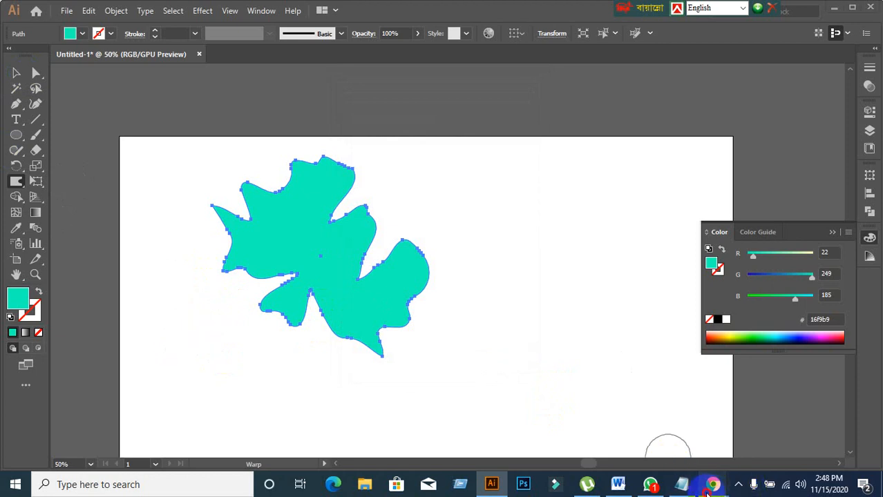
left_click(660, 456)
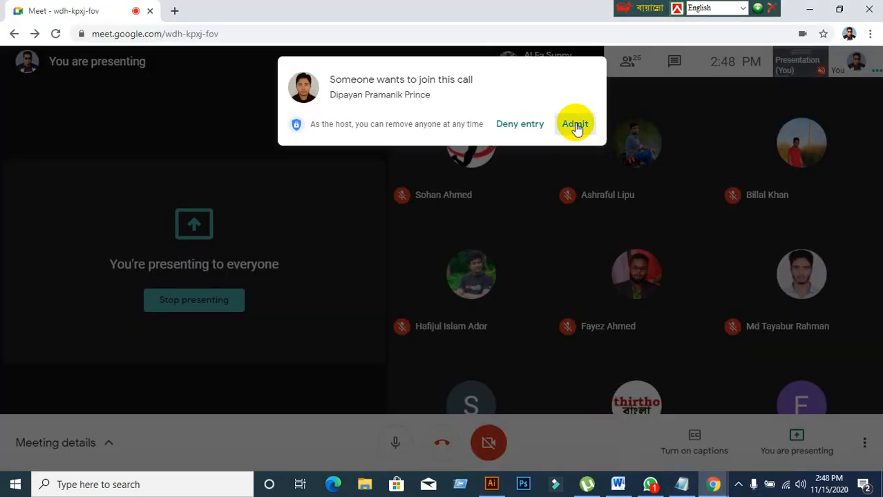
left_click(575, 126)
left_click(491, 485)
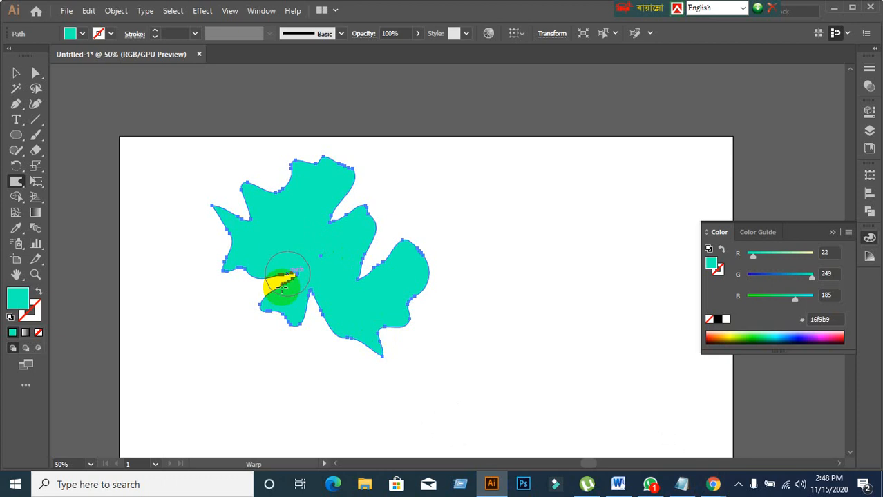
Move the warped shape to the artboard's upper-right corner and deselect it
left_click(16, 73)
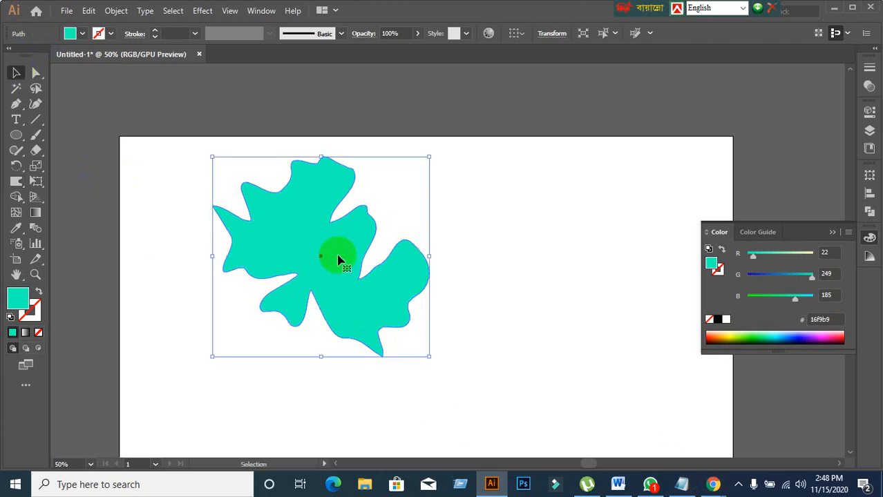
left_click_drag(338, 260, 634, 183)
left_click(366, 248)
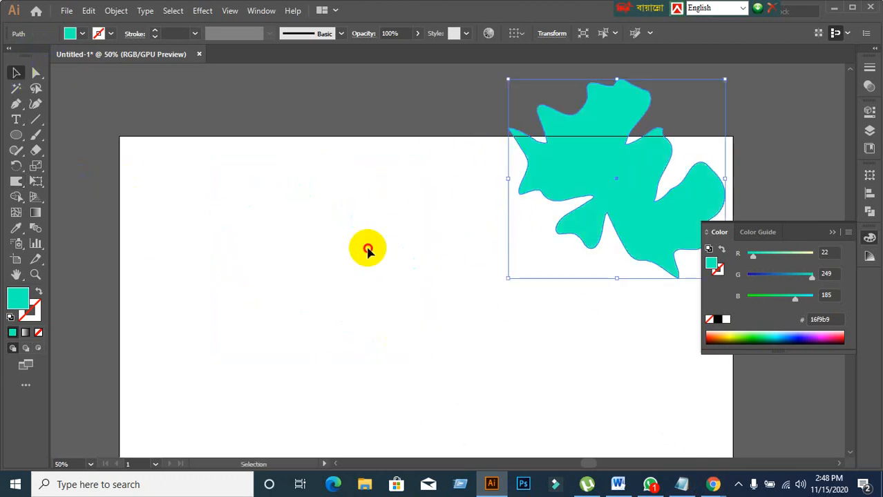
left_click(16, 136)
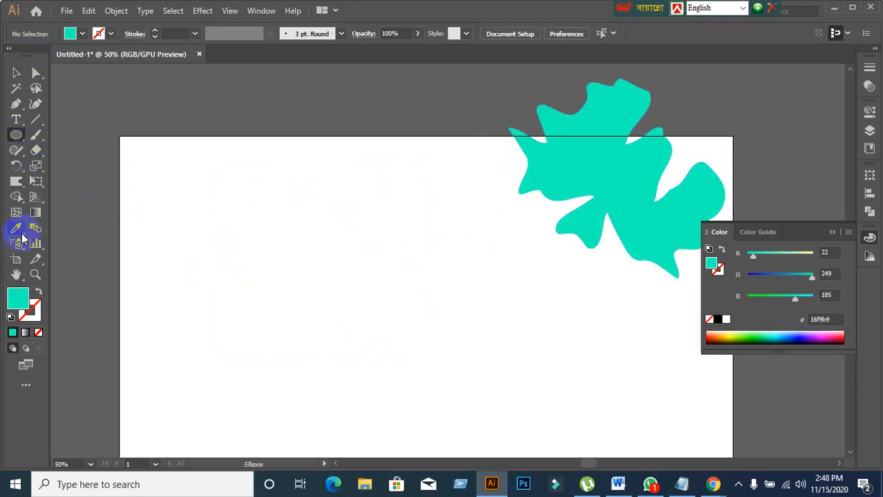
left_click(15, 199)
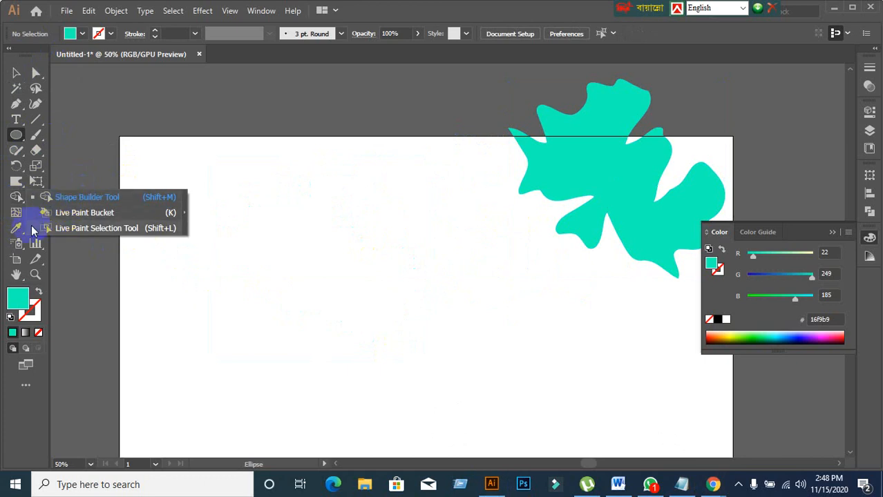
left_click(16, 182)
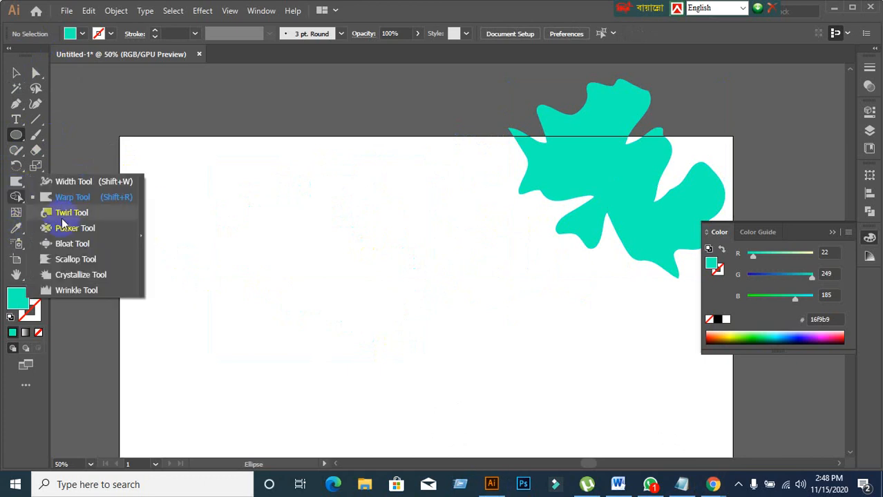
left_click(72, 195)
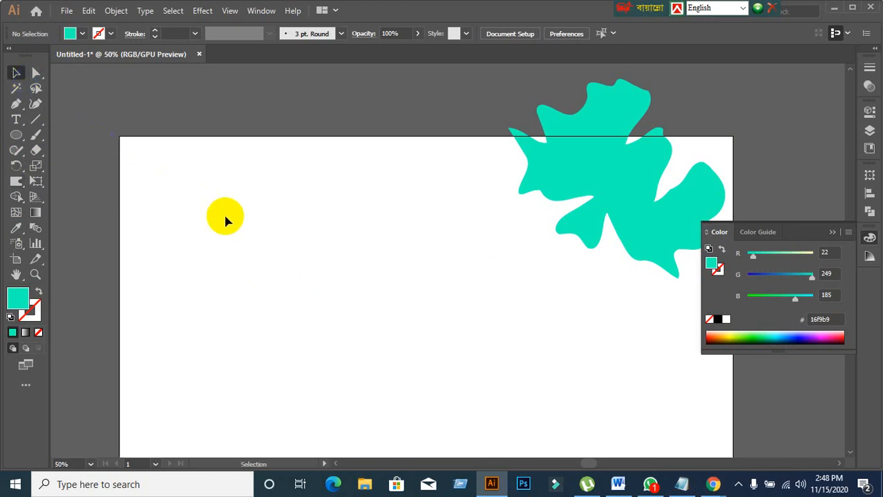
Move the turquoise shape further right over the artboard's upper-right corner and select it
left_click_drag(649, 197, 663, 228)
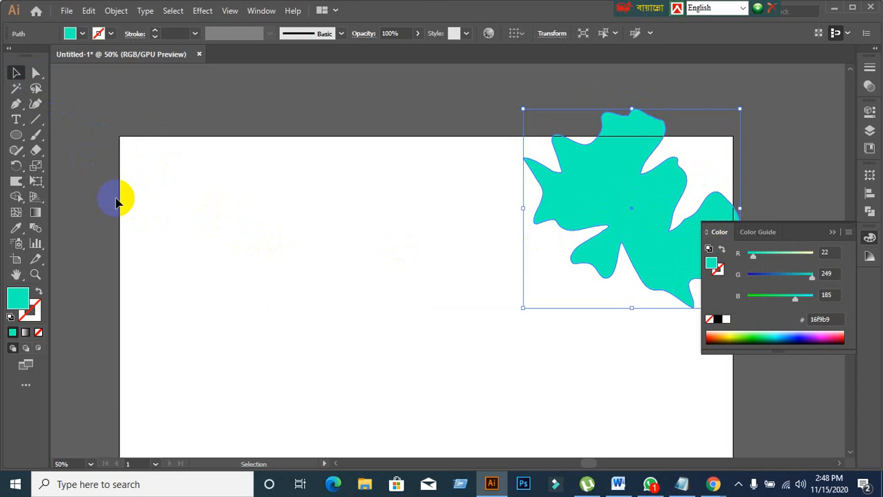
left_click_drag(599, 226, 628, 199)
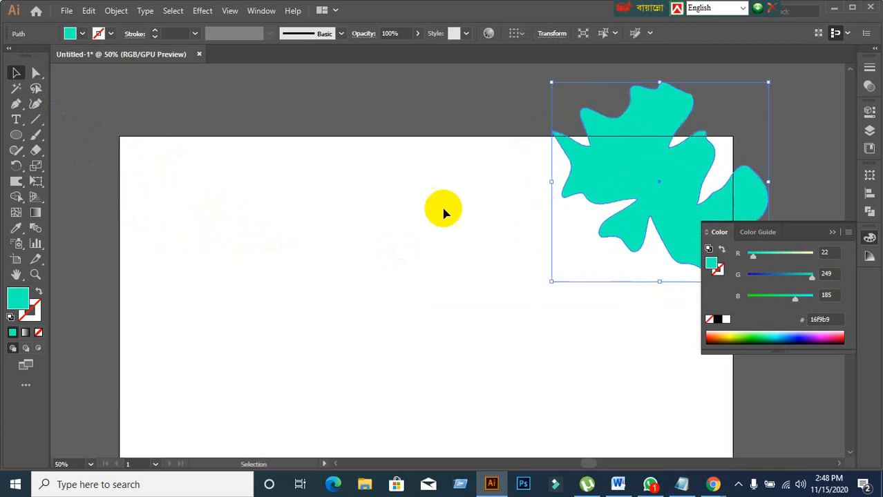
left_click(394, 213)
left_click(584, 187)
Set the Warp tool's brush width to 200 px and its angle to 20°
mouse_move(19, 186)
left_mouse_down()
mouse_move(38, 182)
mouse_move(69, 222)
mouse_move(65, 197)
left_mouse_up()
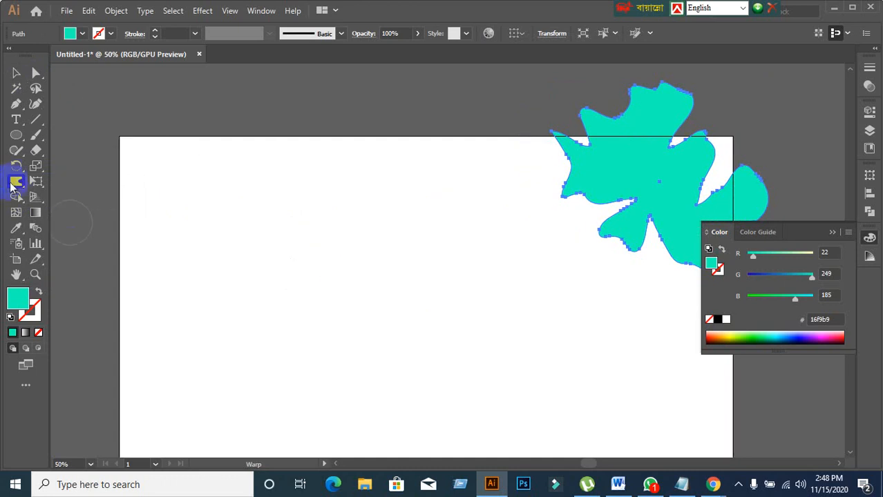
double_click(18, 182)
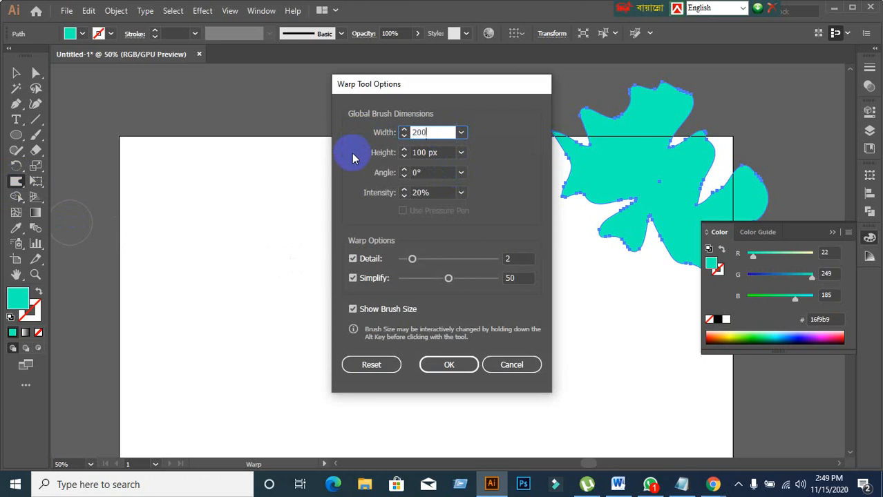
type("200")
left_click(449, 365)
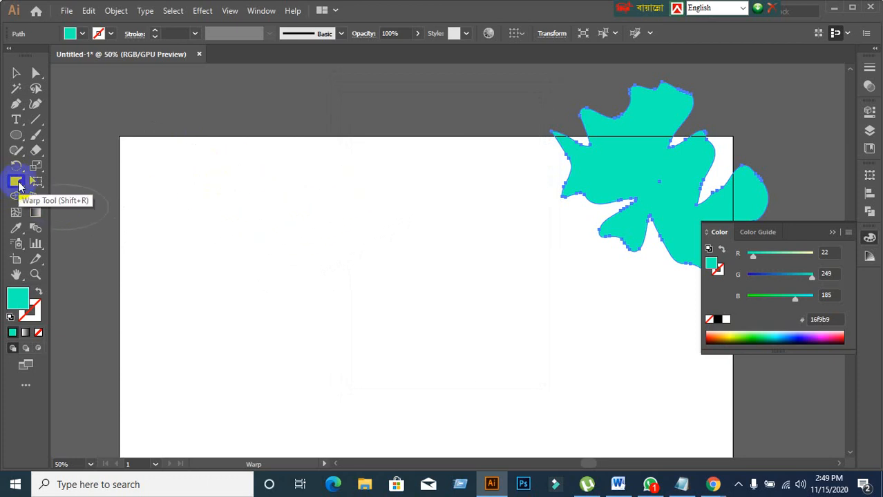
double_click(16, 182)
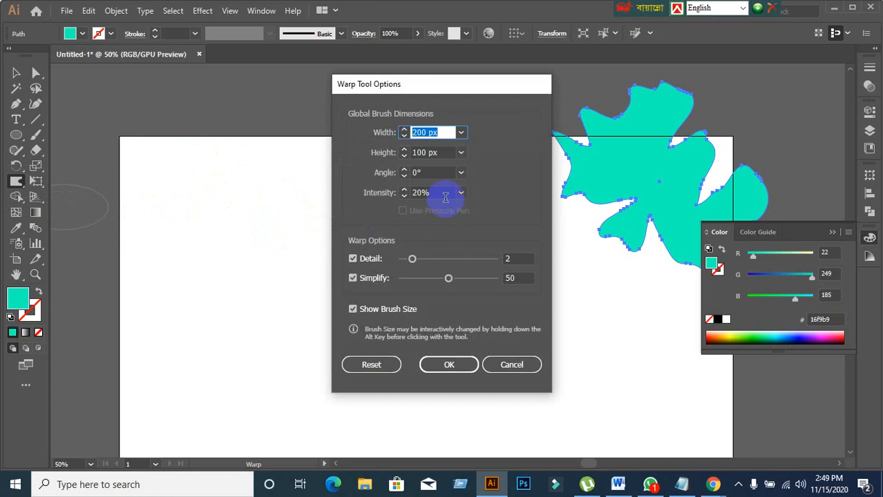
left_click(429, 173)
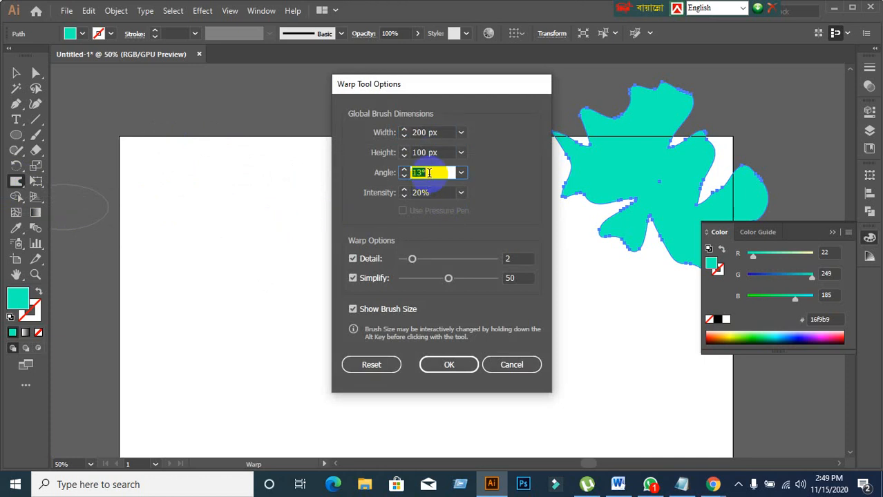
left_click(445, 365)
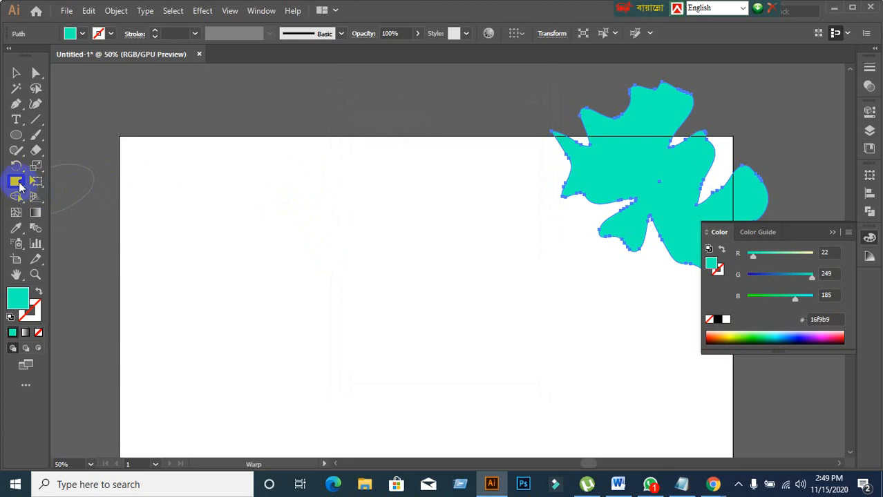
Reset the Warp tool's options and set the brush width to 150 px
double_click(16, 183)
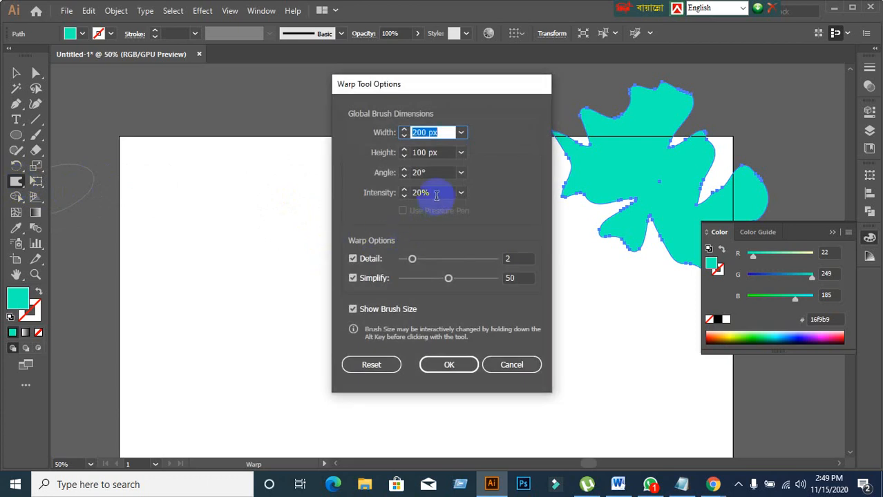
left_click(436, 193)
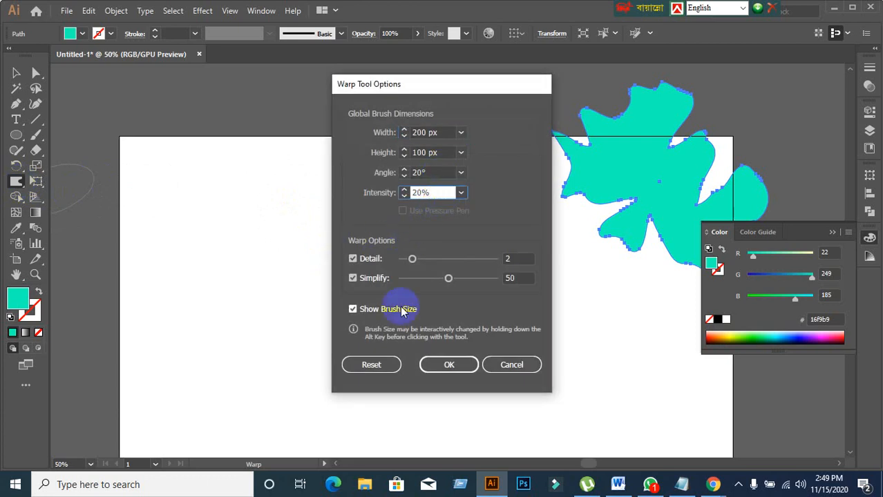
left_click(371, 364)
left_click(439, 173)
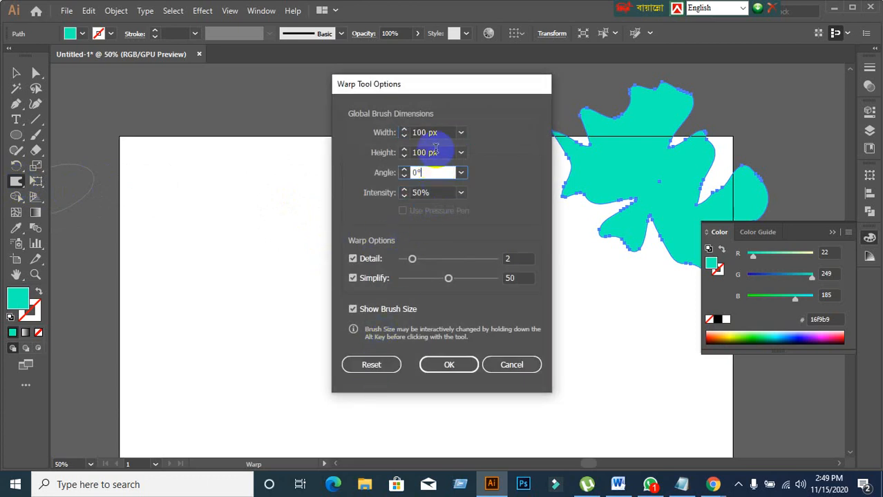
left_click(443, 133)
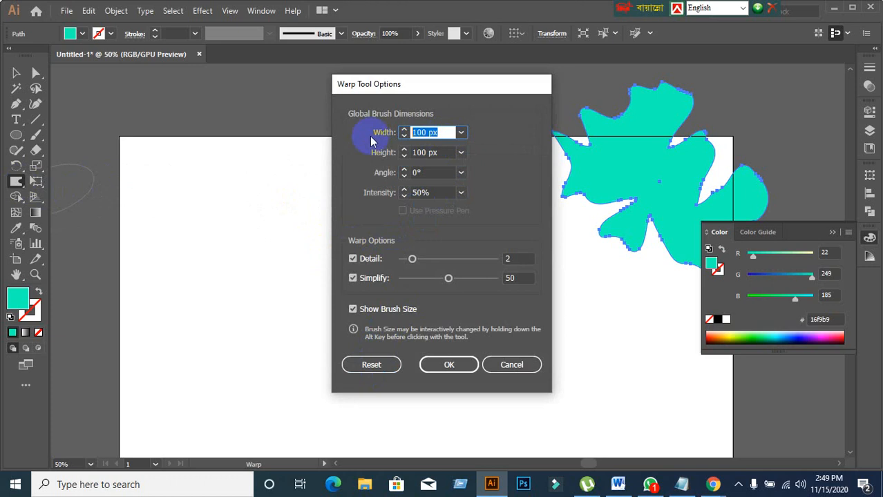
type("16")
key("BackSpace")
type("50")
left_click(449, 365)
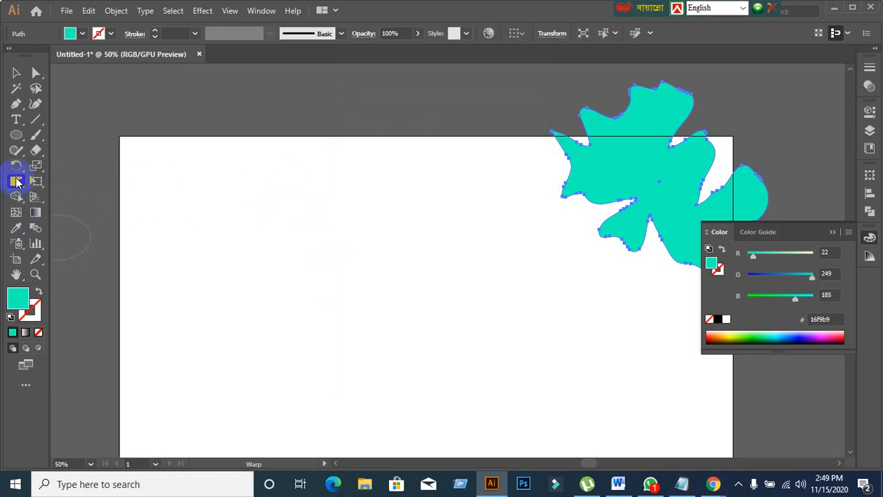
Set the Warp brush's angle to 60° and warp the left side of the turquoise shape
double_click(16, 181)
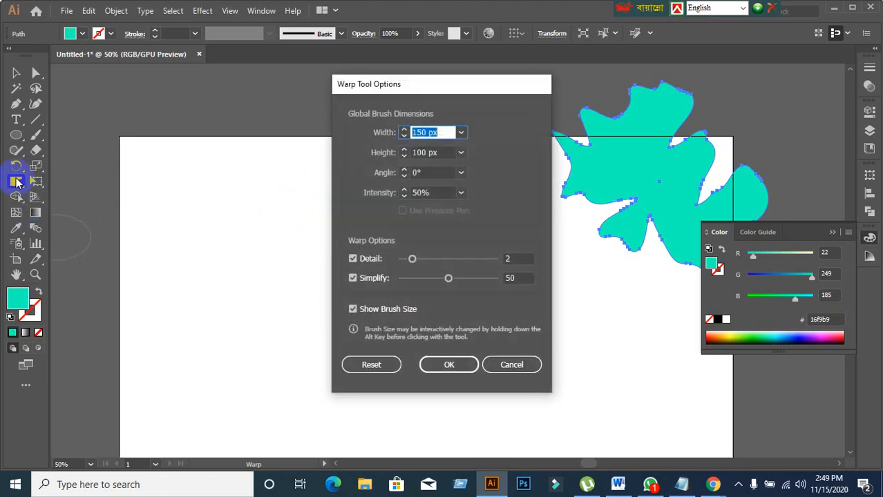
left_click(438, 174)
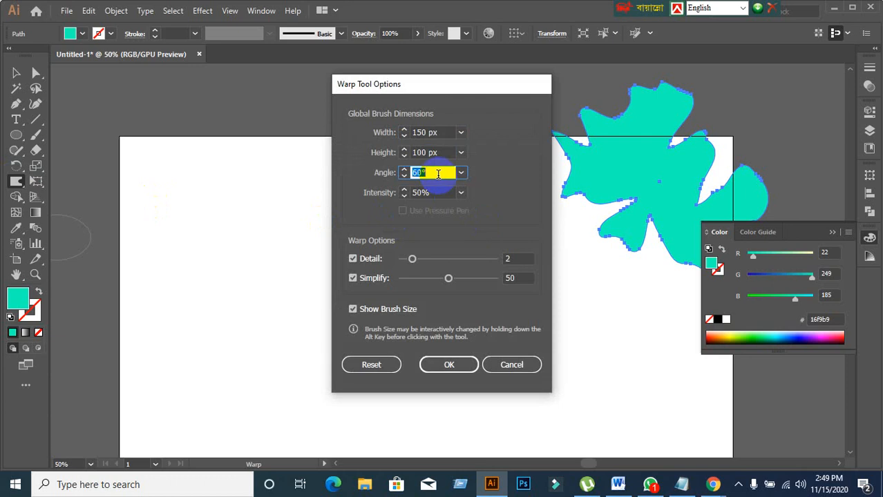
left_click(449, 365)
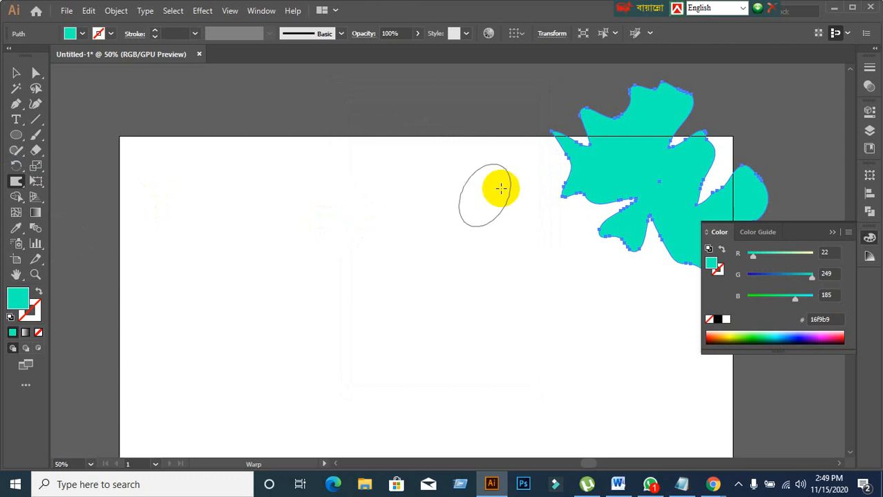
mouse_move(574, 124)
left_mouse_down()
mouse_move(636, 122)
mouse_move(677, 146)
mouse_move(597, 120)
mouse_move(635, 189)
mouse_move(592, 205)
mouse_move(614, 240)
mouse_move(564, 339)
mouse_move(613, 227)
mouse_move(560, 204)
left_mouse_up()
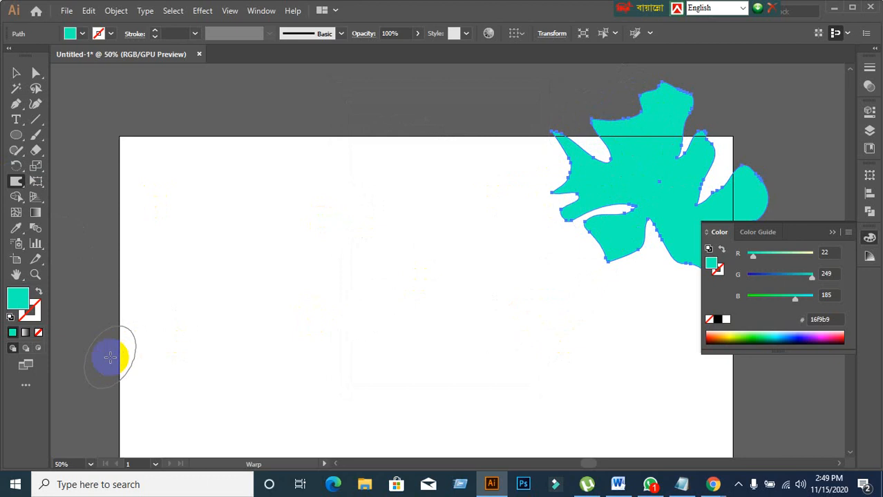
Move the warped shape left, away from the artboard's right edge, and deselect it
left_click(17, 71)
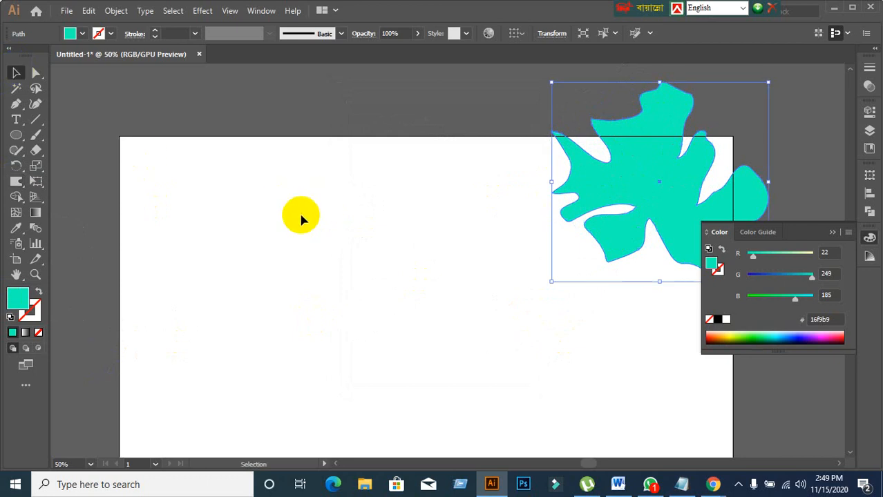
left_click_drag(635, 155, 554, 158)
left_click(368, 208)
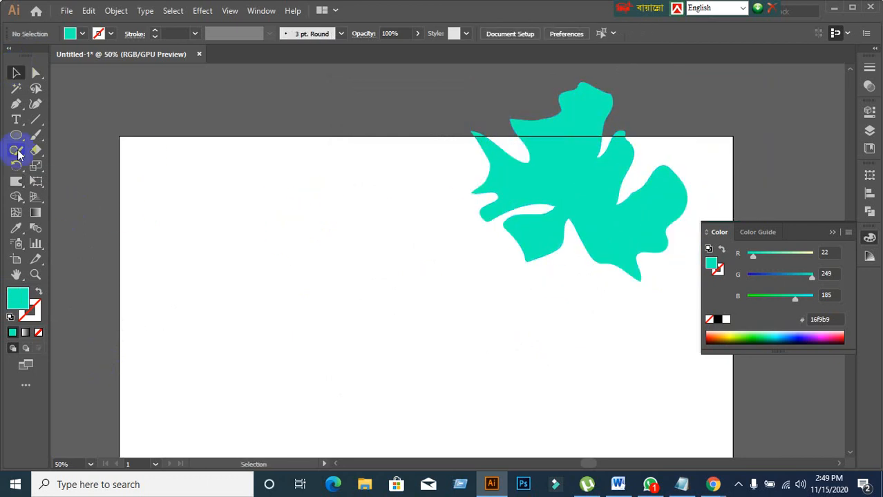
Reset the Warp tool's options to their default values with nothing selected
left_click(13, 135)
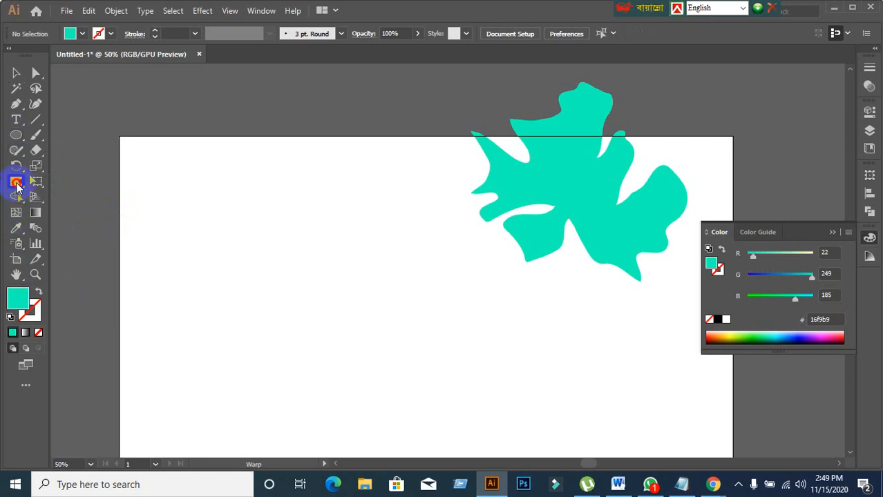
double_click(16, 182)
left_click(387, 364)
left_click(446, 364)
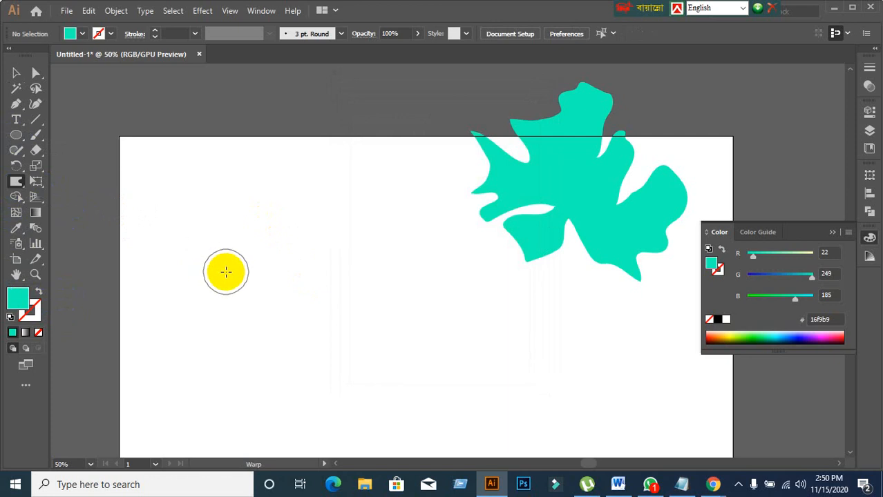
Resize the Warp brush interactively to a wide ellipse about 299 px by 119 px, and reset its options
mouse_move(231, 272)
left_mouse_down()
mouse_move(400, 233)
mouse_move(326, 261)
mouse_move(236, 315)
mouse_move(375, 262)
mouse_move(212, 353)
mouse_move(356, 280)
mouse_move(330, 234)
mouse_move(319, 162)
mouse_move(323, 101)
mouse_move(292, 235)
mouse_move(174, 318)
mouse_move(248, 280)
mouse_move(346, 290)
mouse_move(406, 211)
mouse_move(383, 222)
mouse_move(428, 219)
mouse_move(216, 336)
mouse_move(326, 300)
mouse_move(212, 343)
mouse_move(314, 304)
mouse_move(222, 337)
mouse_move(276, 322)
mouse_move(276, 311)
left_mouse_up()
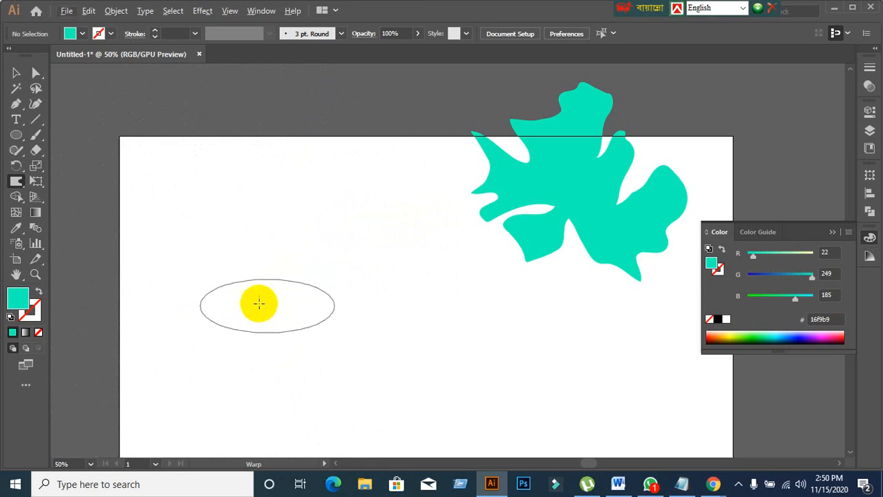
double_click(16, 183)
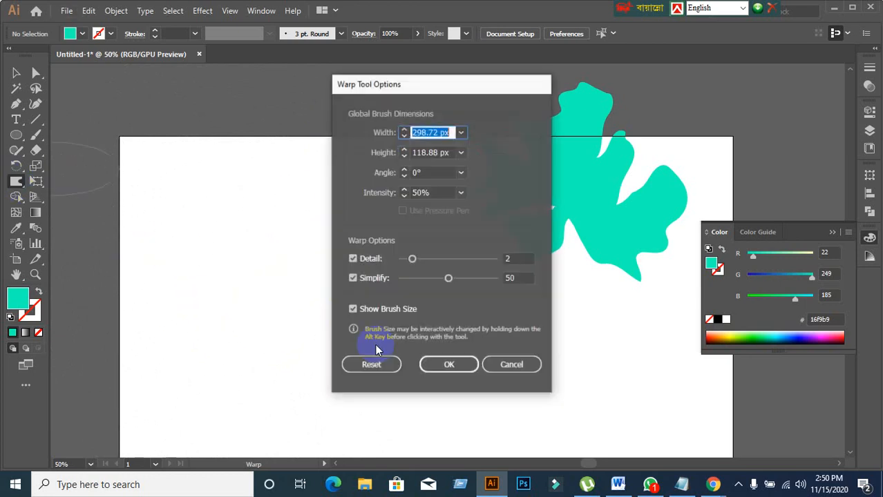
left_click(331, 340)
left_click(451, 364)
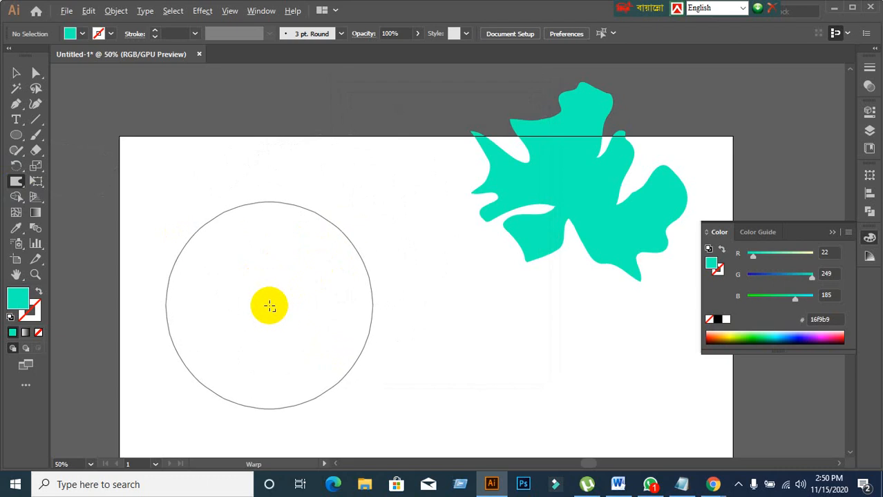
Resize the Warp brush interactively to a very large, wide ellipse and restore the default brush options
mouse_move(269, 306)
left_mouse_down()
mouse_move(266, 219)
mouse_move(258, 204)
mouse_move(237, 194)
mouse_move(239, 288)
mouse_move(261, 291)
mouse_move(197, 290)
mouse_move(254, 289)
mouse_move(264, 154)
mouse_move(266, 243)
mouse_move(394, 258)
mouse_move(448, 223)
mouse_move(455, 344)
mouse_move(455, 320)
mouse_move(457, 334)
left_mouse_up()
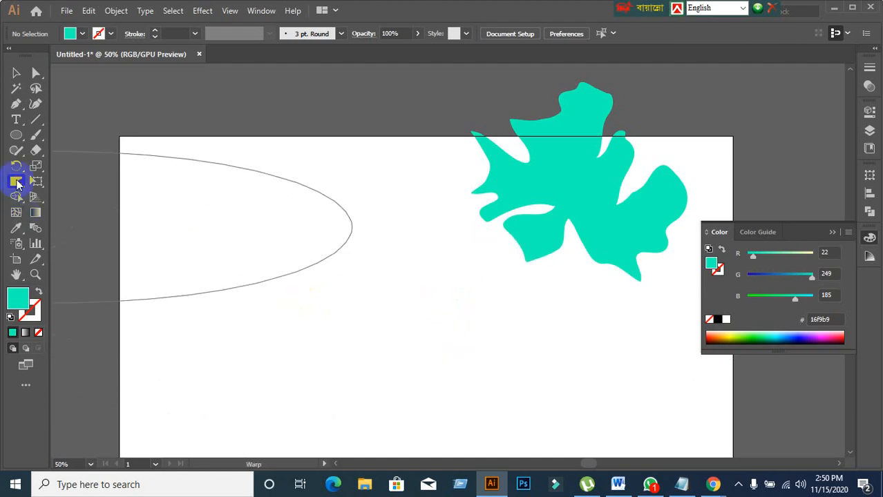
double_click(16, 182)
left_click(370, 364)
left_click(431, 370)
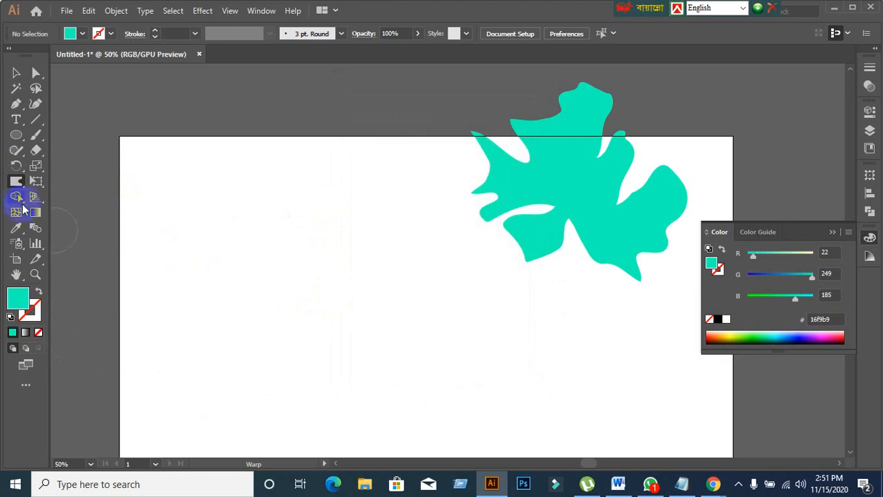
left_click_drag(12, 183, 94, 183)
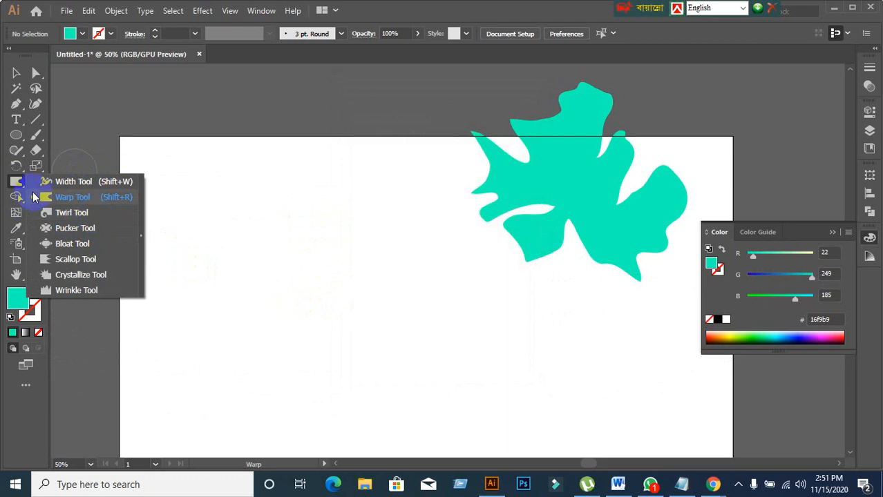
left_click(15, 73)
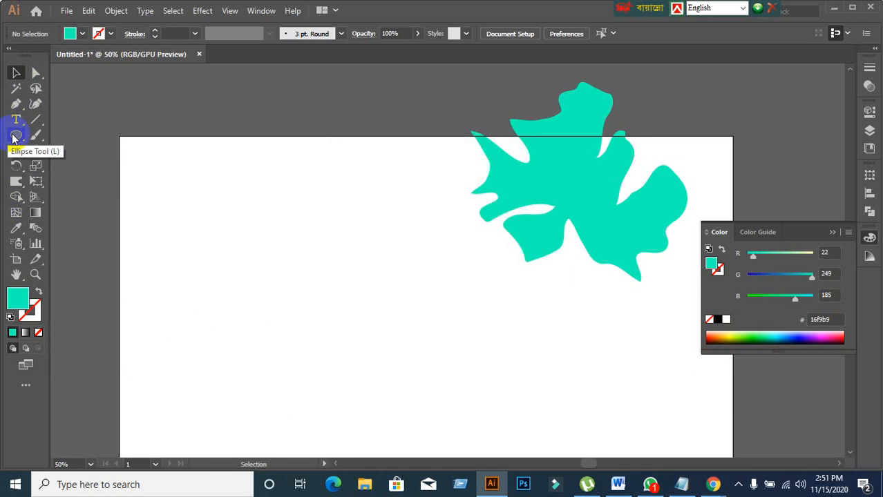
left_click(16, 181)
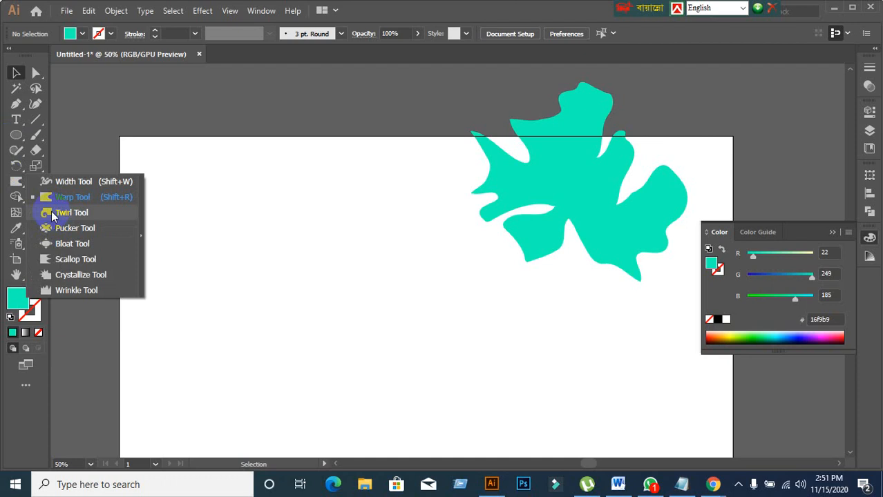
left_click(15, 73)
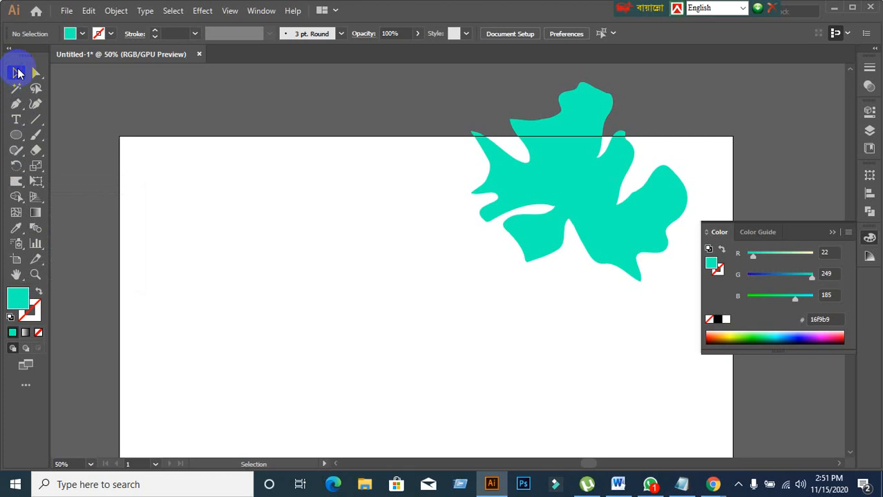
Draw a wide turquoise rectangle on the artboard beside the warped shape and move it slightly left and down
left_click_drag(24, 141, 41, 135)
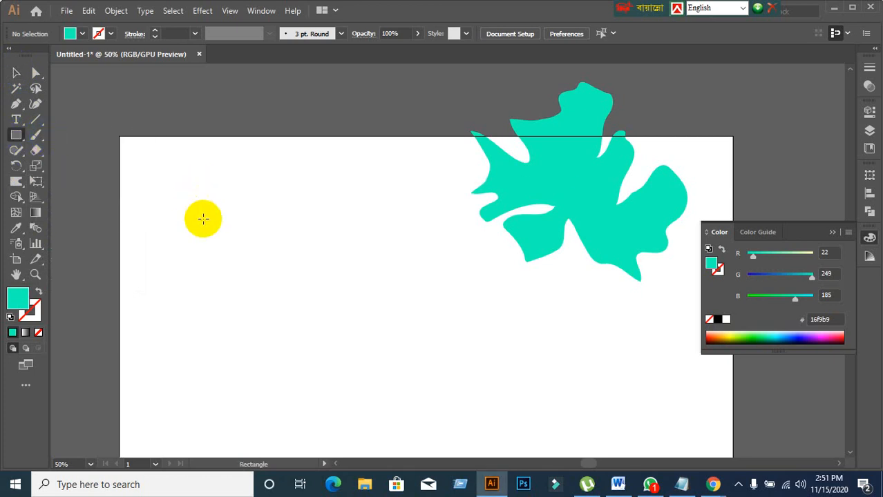
left_click_drag(203, 219, 461, 353)
left_click(16, 72)
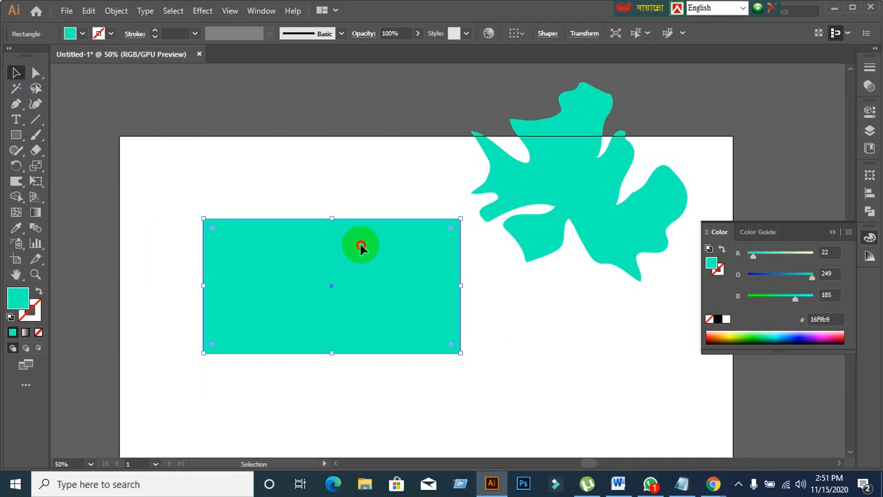
left_click_drag(359, 246, 282, 255)
Twirl the rectangle's four corners and the middle of each of its four edges with the Twirl tool
left_click(20, 170)
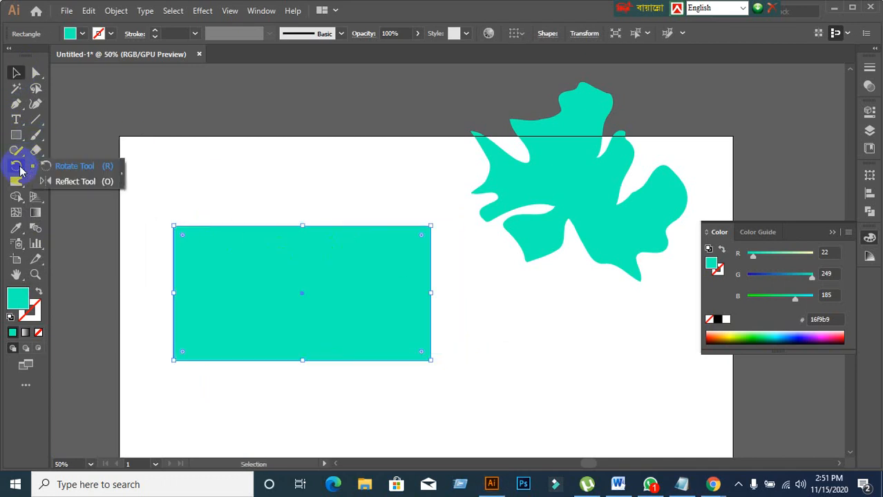
left_click_drag(19, 181, 74, 212)
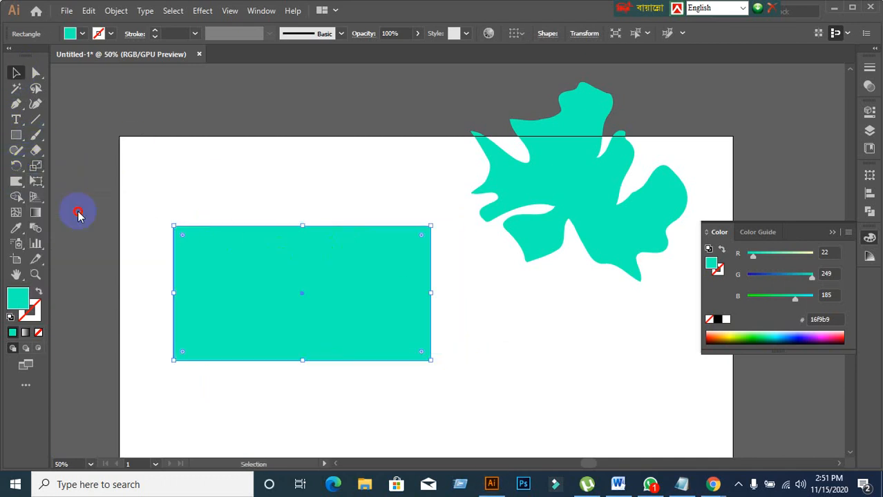
left_click_drag(174, 227, 174, 228)
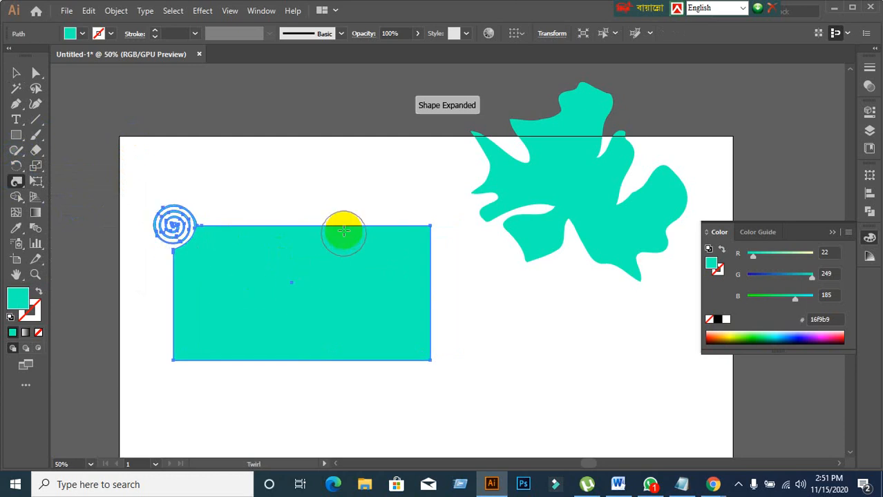
left_click_drag(308, 225, 308, 227)
left_click_drag(428, 227, 428, 228)
left_click_drag(430, 360, 430, 360)
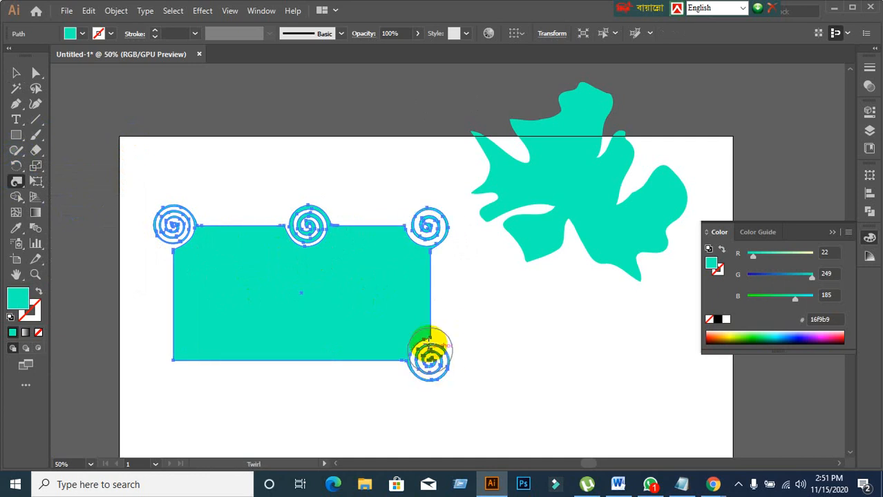
left_click_drag(430, 291, 430, 291)
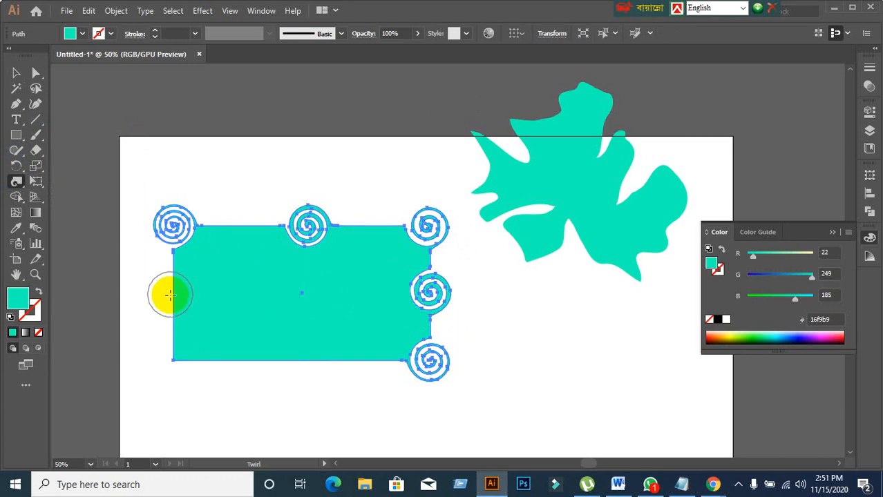
left_click_drag(172, 298, 172, 297)
left_click_drag(302, 358, 301, 358)
left_click_drag(172, 359, 172, 359)
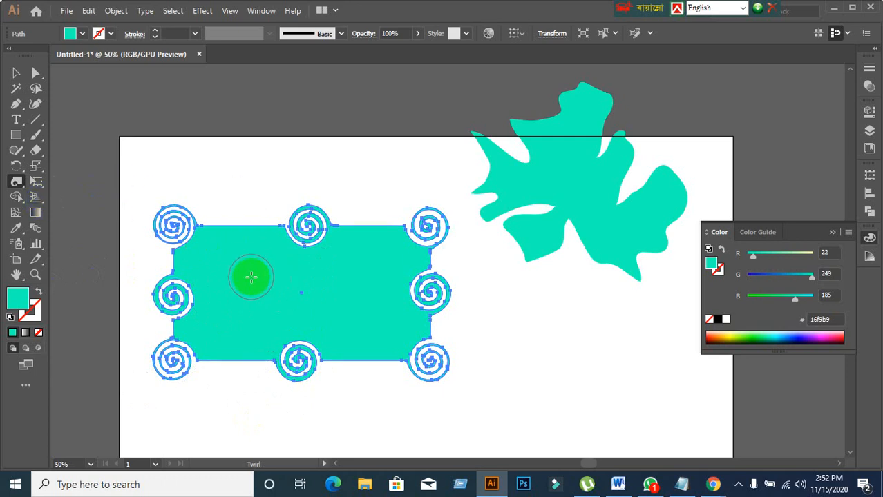
Set the Twirl tool's twirl rate to -40°
left_click(11, 184)
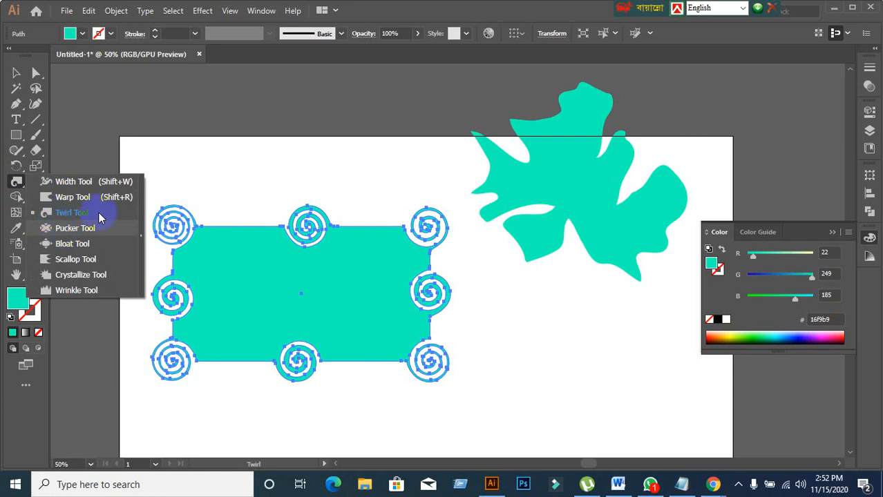
left_click(57, 211)
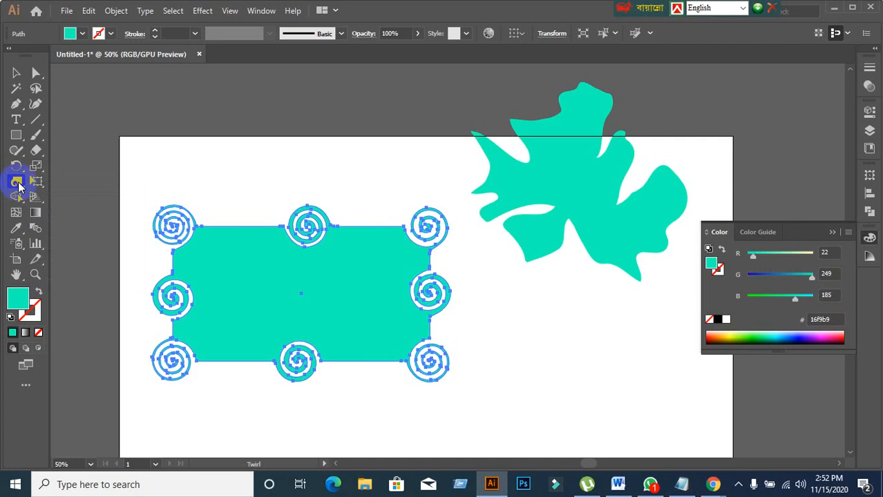
double_click(17, 182)
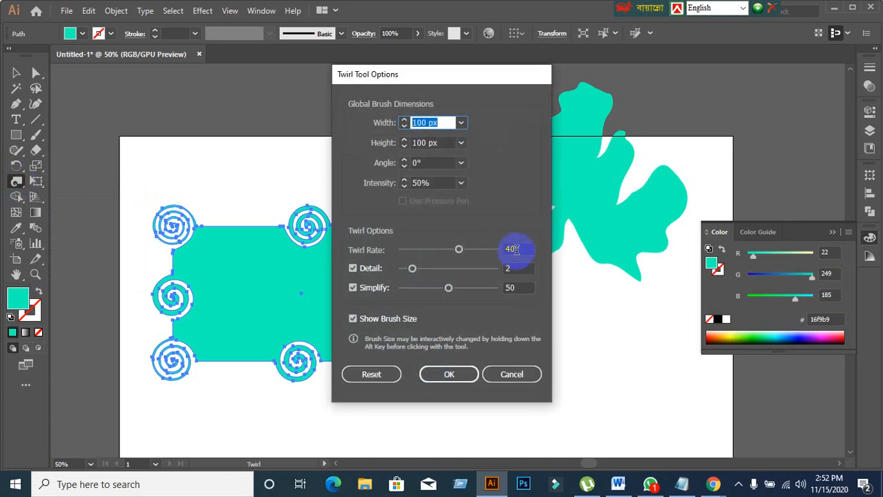
left_click(512, 250)
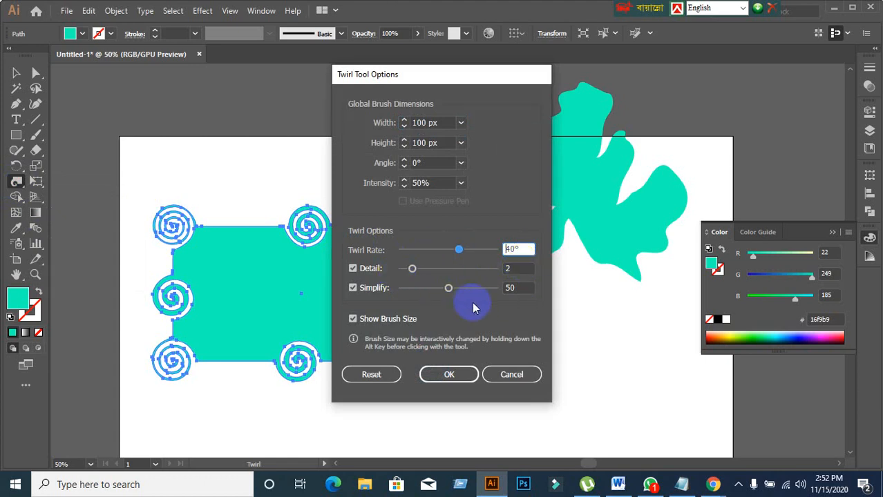
type("-")
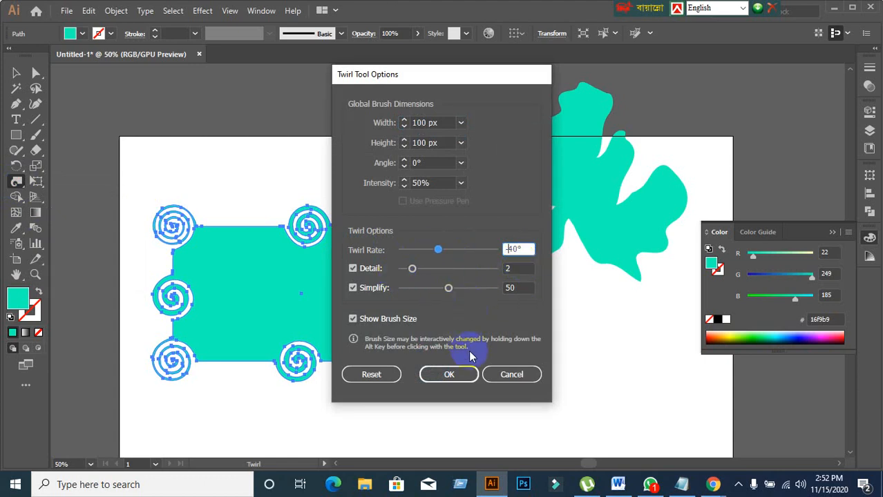
left_click(467, 379)
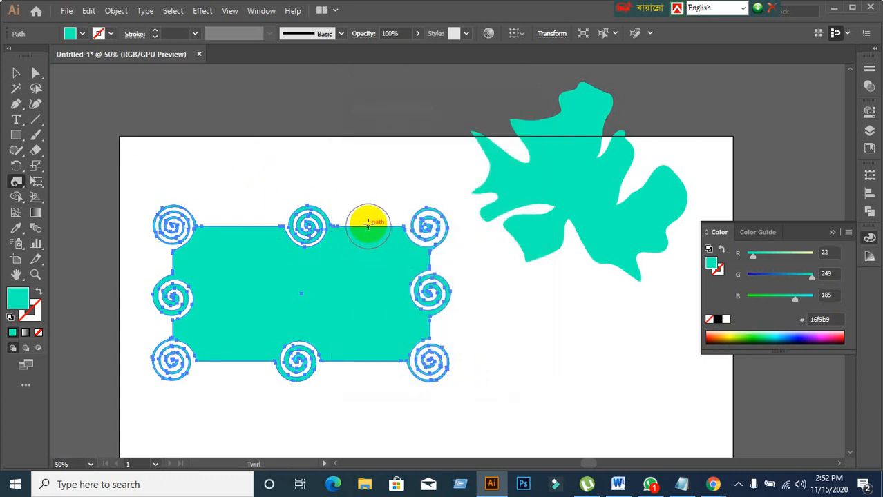
Add twirls between the existing spirals: two on the rectangle's top edge and one on the bottom edge's left half
left_click_drag(369, 222, 367, 225)
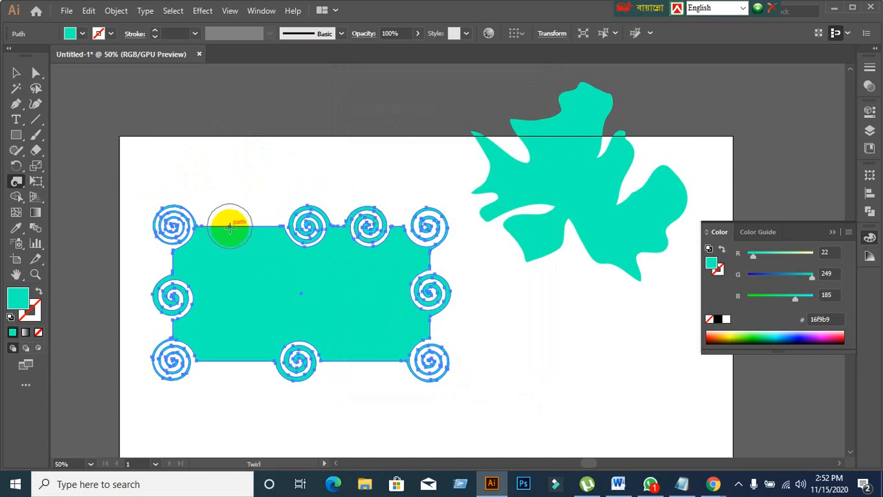
left_click_drag(224, 230, 228, 230)
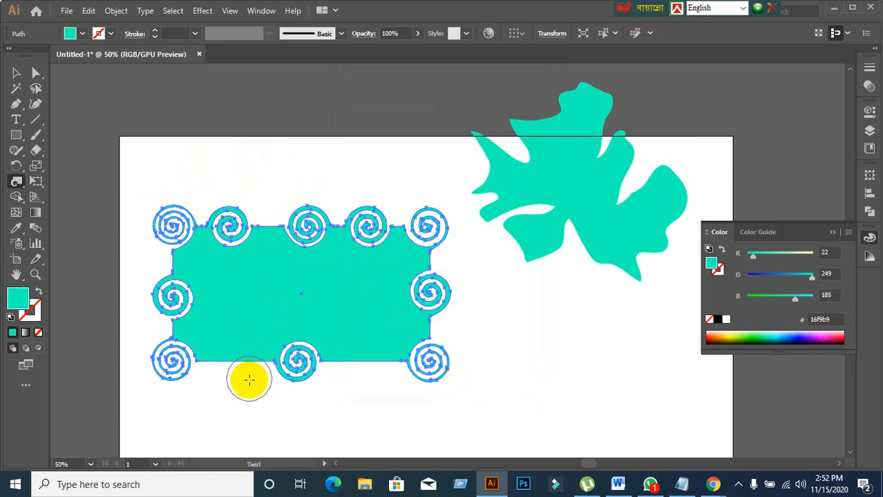
left_click_drag(240, 366, 239, 363)
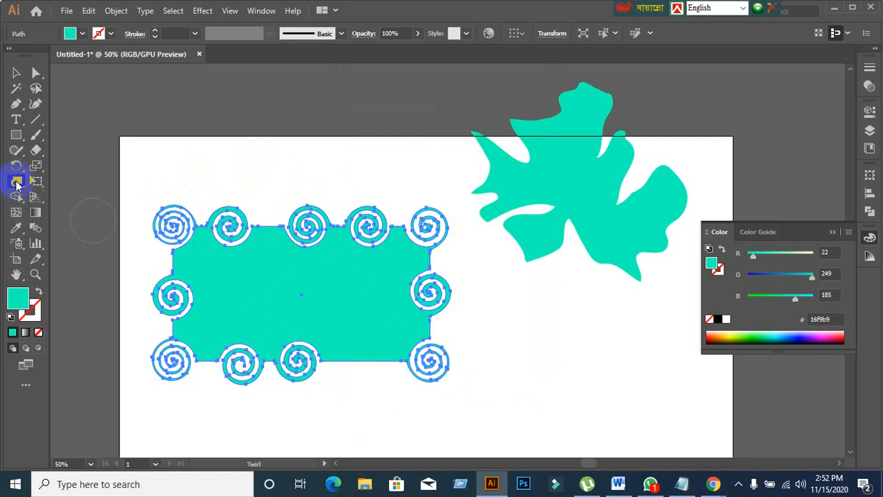
Set the Twirl intensity to 80% and twirl the right half of the rectangle's bottom edge
double_click(17, 183)
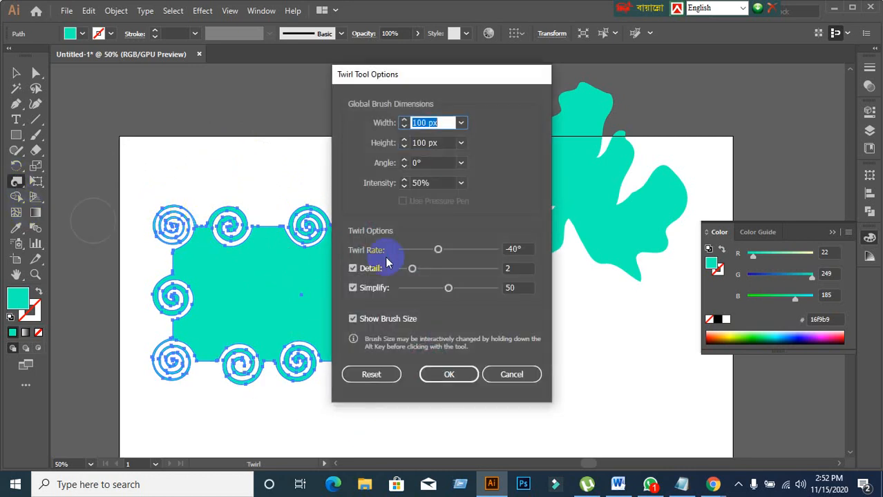
double_click(510, 249)
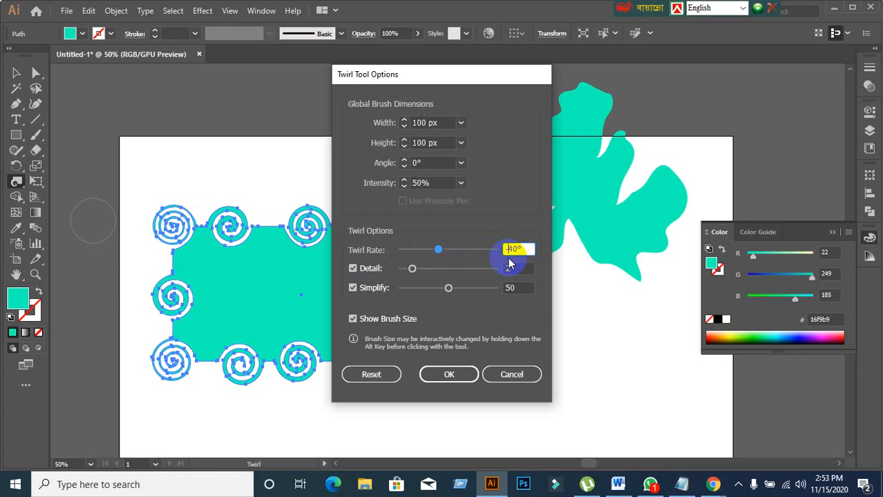
double_click(437, 183)
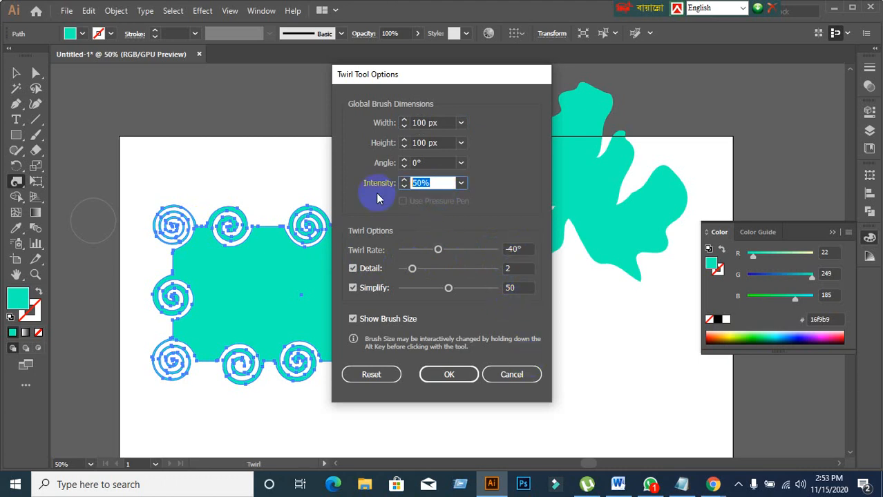
type("80")
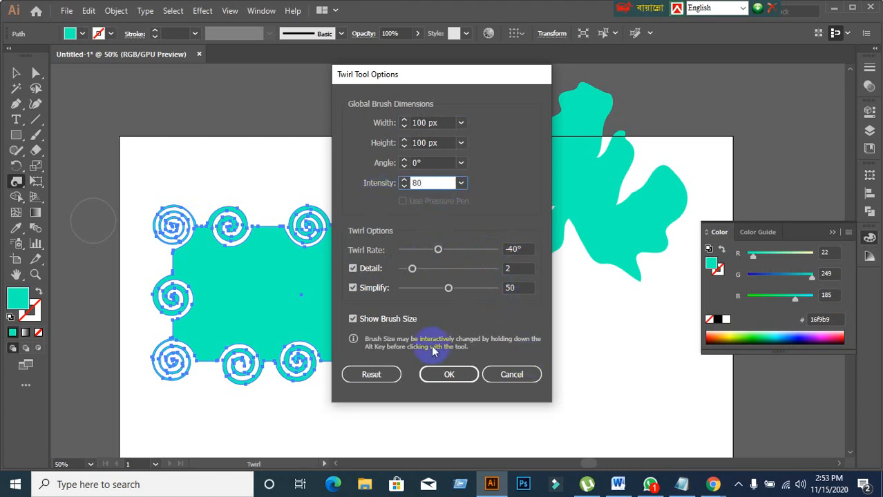
left_click(449, 374)
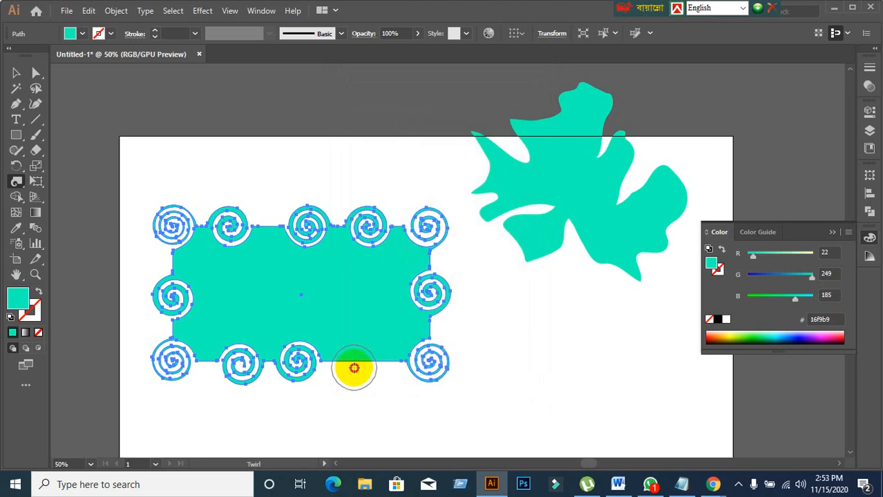
left_click_drag(353, 367, 354, 367)
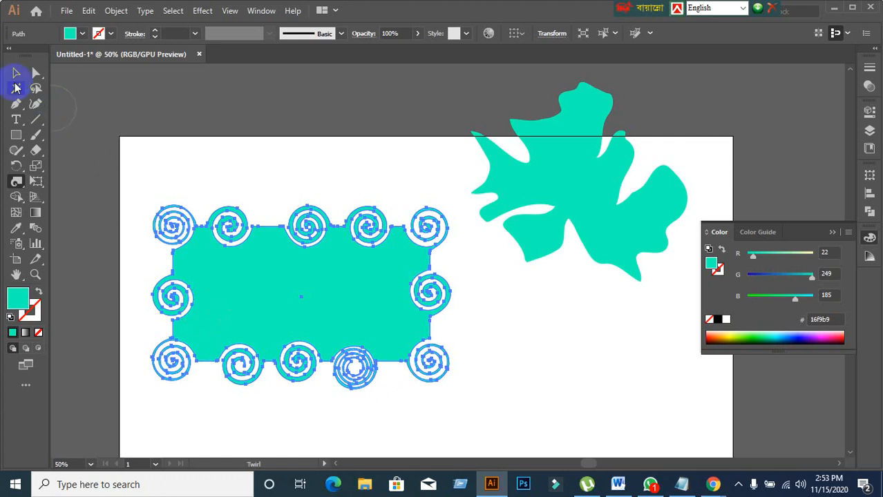
Move the twirled rectangle up past the artboard's top edge and draw a smaller rectangle below it
left_click(15, 72)
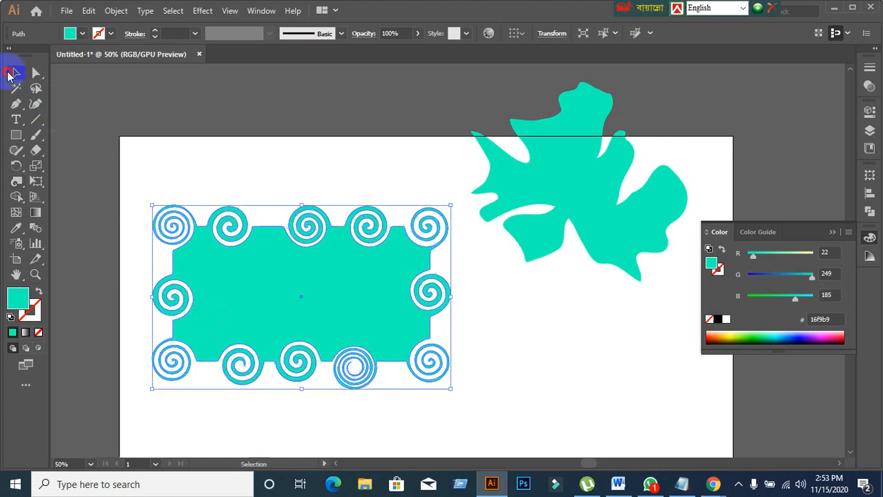
left_click(335, 426)
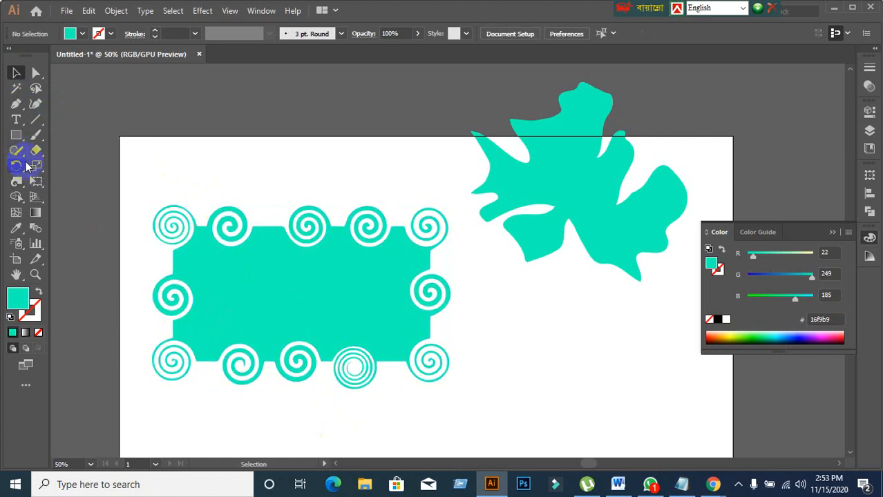
left_click(273, 310)
left_click_drag(282, 305, 294, 170)
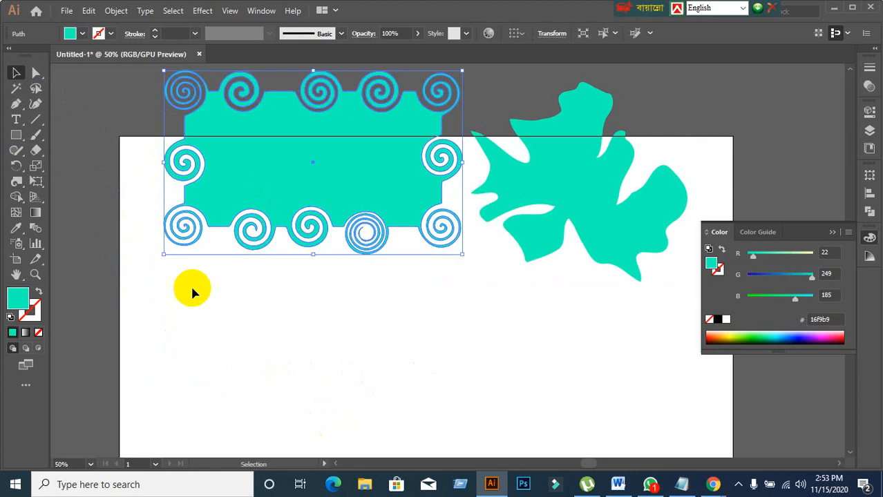
left_click(192, 293)
left_click(15, 134)
left_click_drag(233, 295, 426, 394)
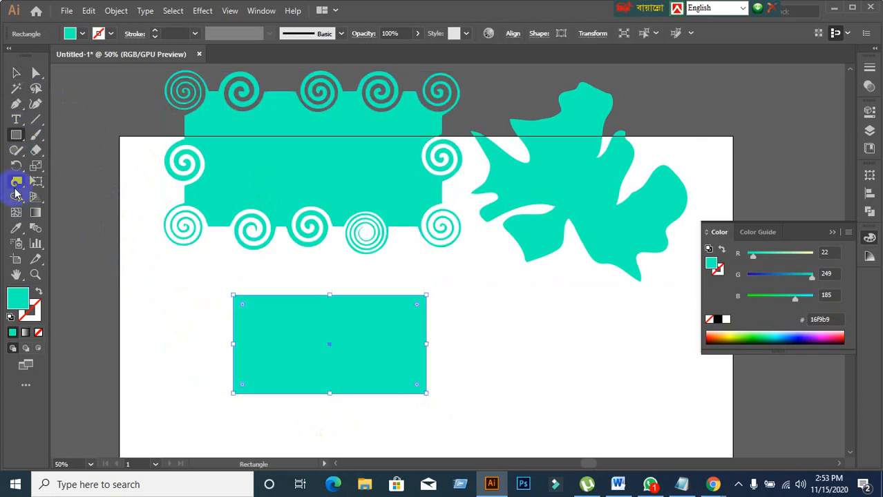
Reset the Twirl tool's options and set Detail to 8
left_click_drag(17, 187, 72, 211)
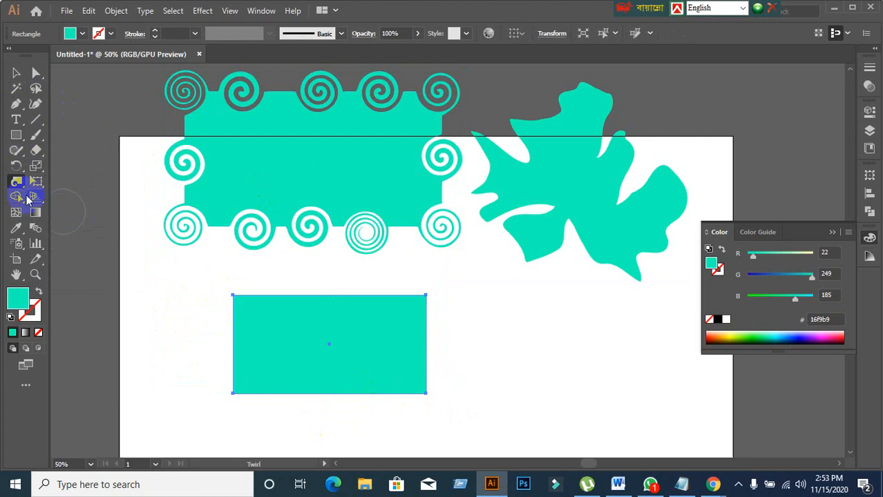
double_click(16, 184)
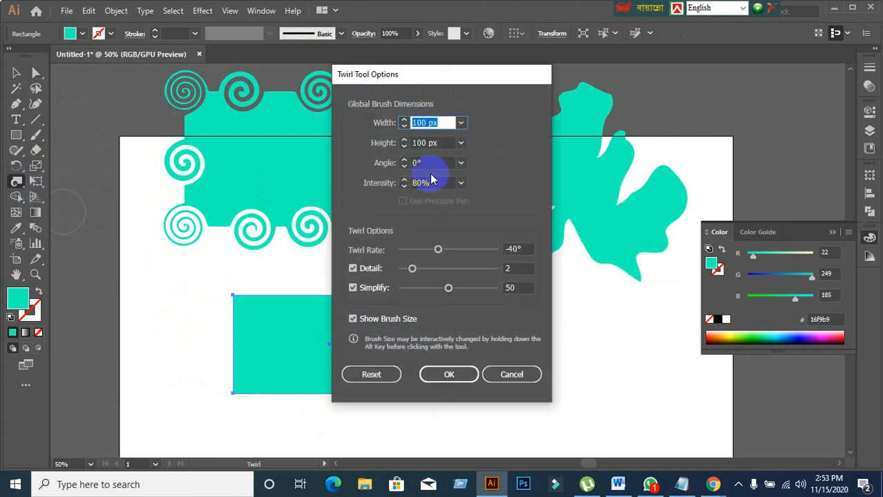
left_click(378, 377)
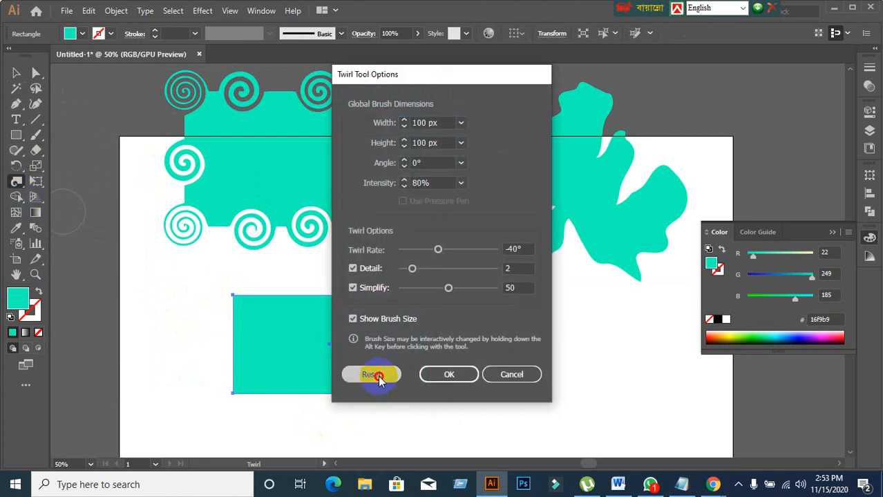
left_click(519, 269)
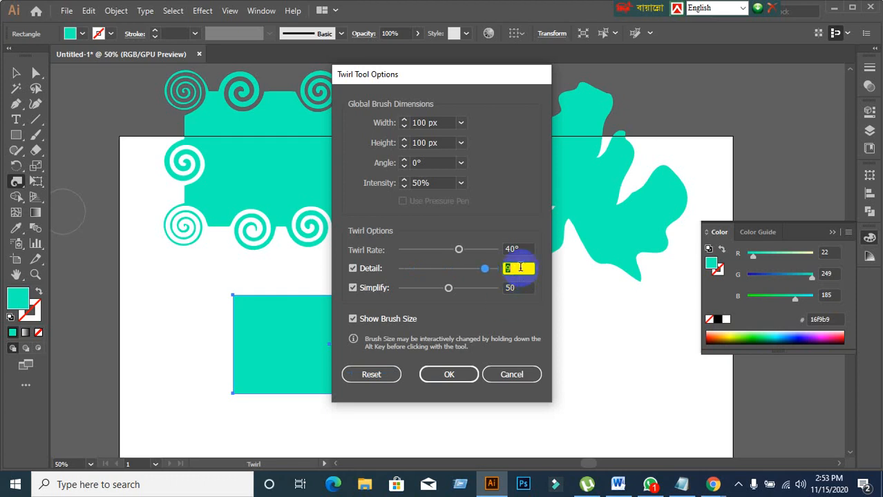
left_click(449, 375)
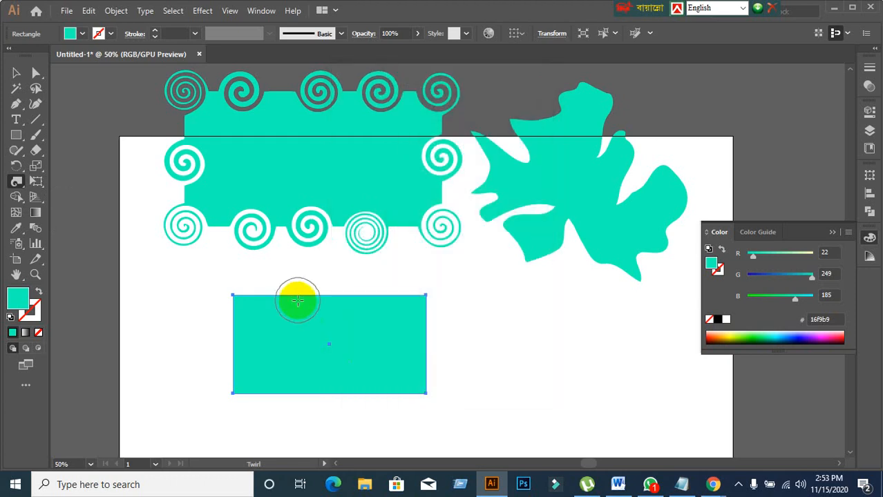
Twirl the top edge of the smaller rectangle left of its middle, and deselect it
left_click_drag(298, 301, 298, 300)
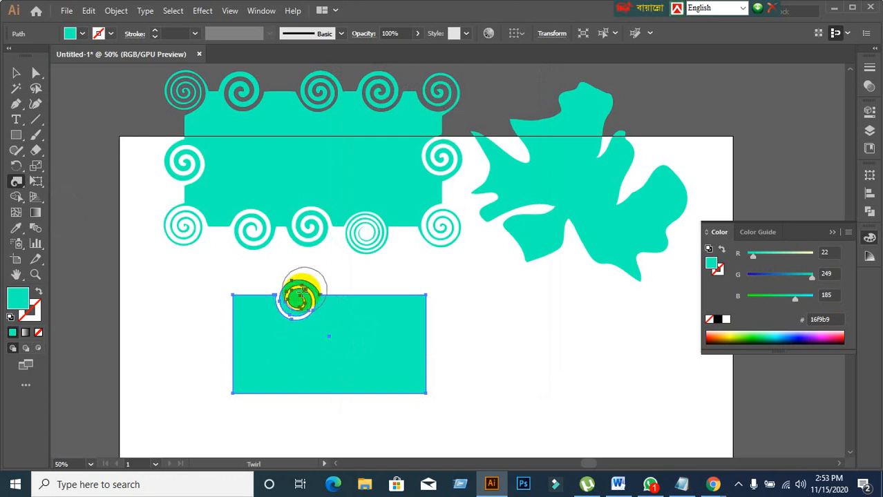
left_click(16, 74)
left_click(88, 270)
Select the smaller twirled rectangle and reset the Twirl tool's options to their defaults
left_click(296, 390)
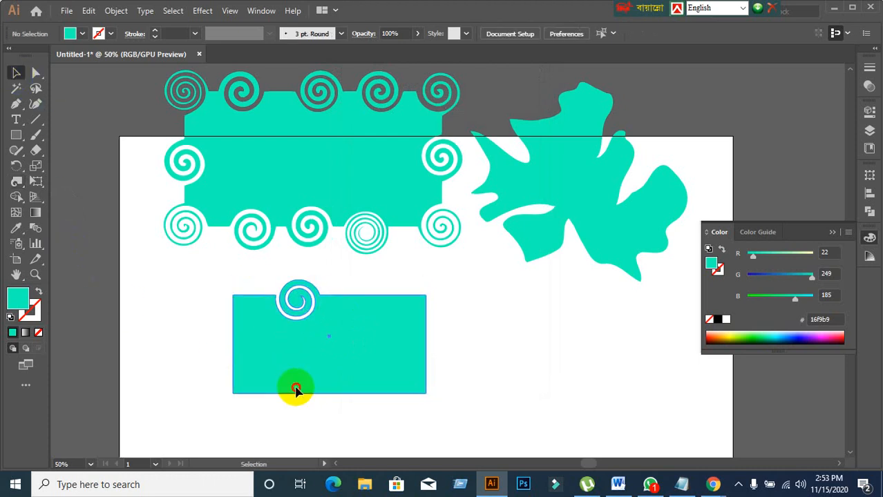
double_click(16, 181)
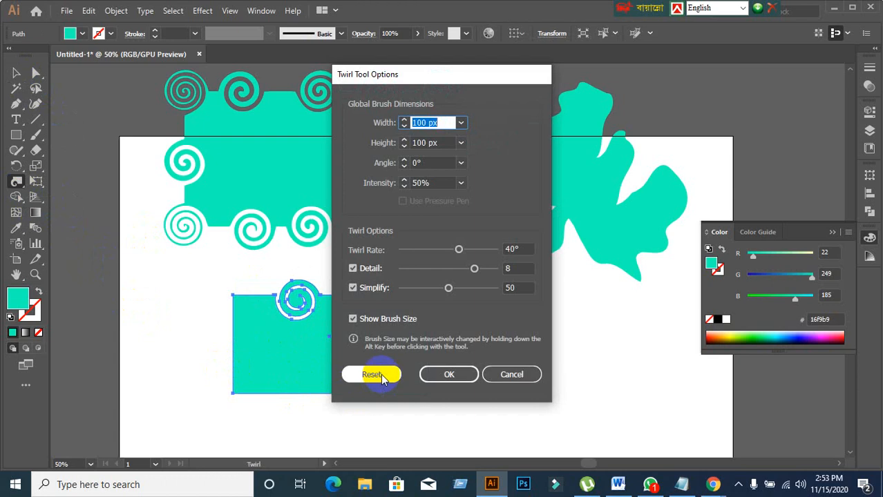
left_click(376, 374)
left_click(451, 377)
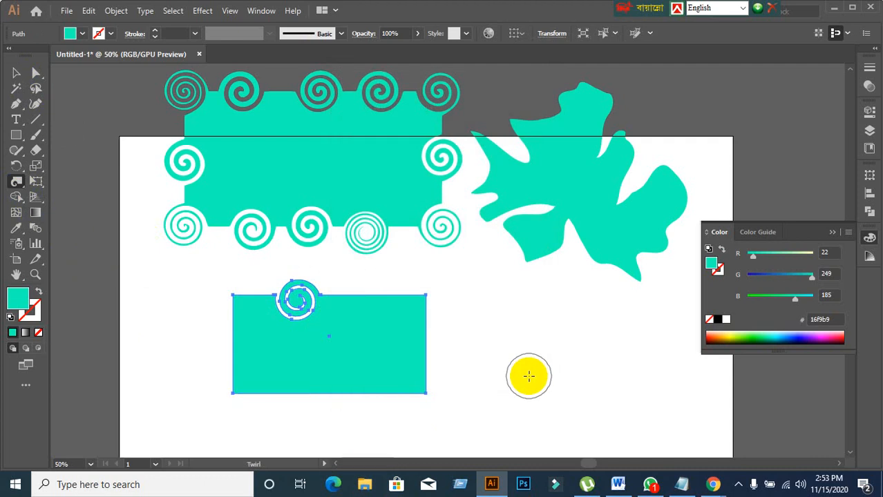
Move the smaller rectangle beyond the artboard's upper-right corner and bring the large twirled rectangle back down onto the artboard
left_click(16, 73)
left_click(168, 282)
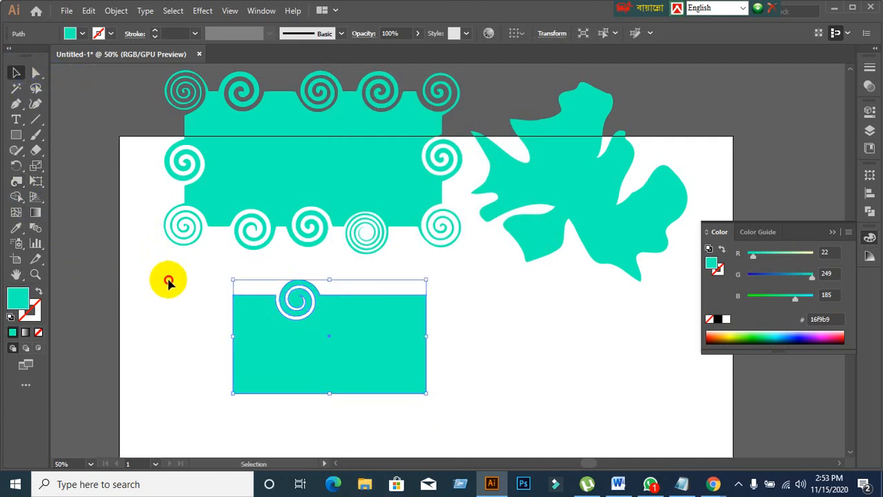
left_click_drag(330, 368, 784, 140)
left_click_drag(352, 222, 321, 253)
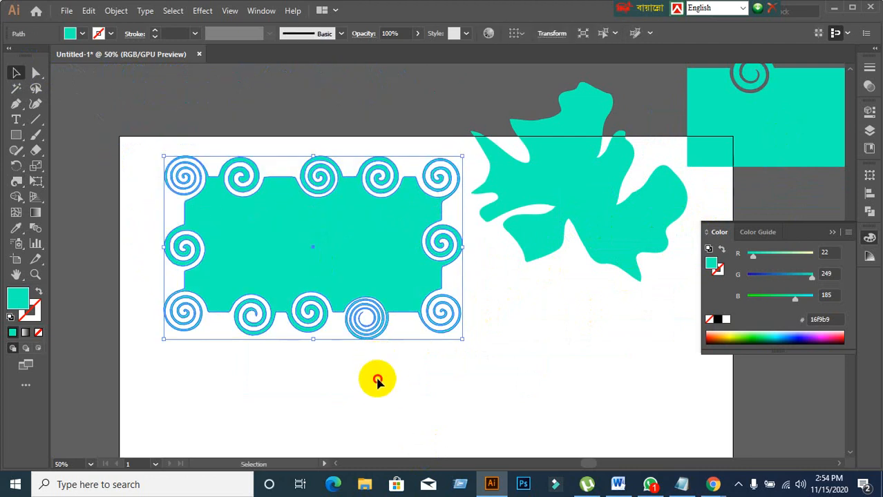
left_click(374, 377)
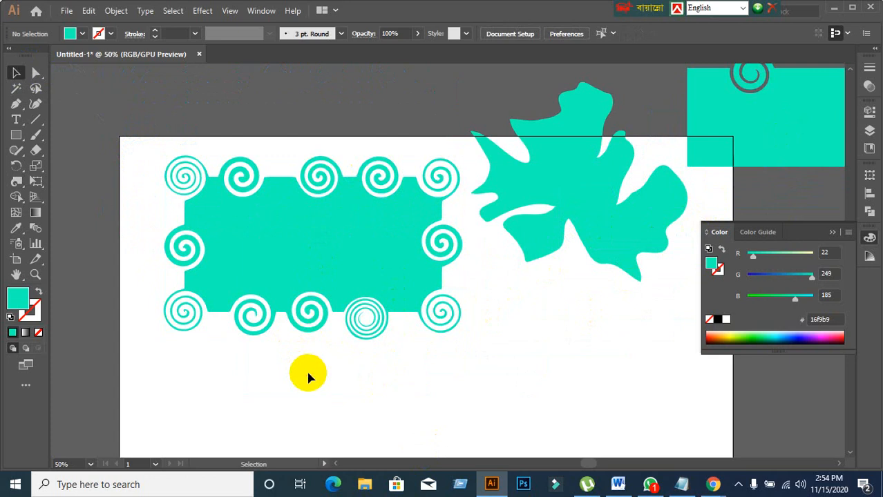
left_click(316, 304)
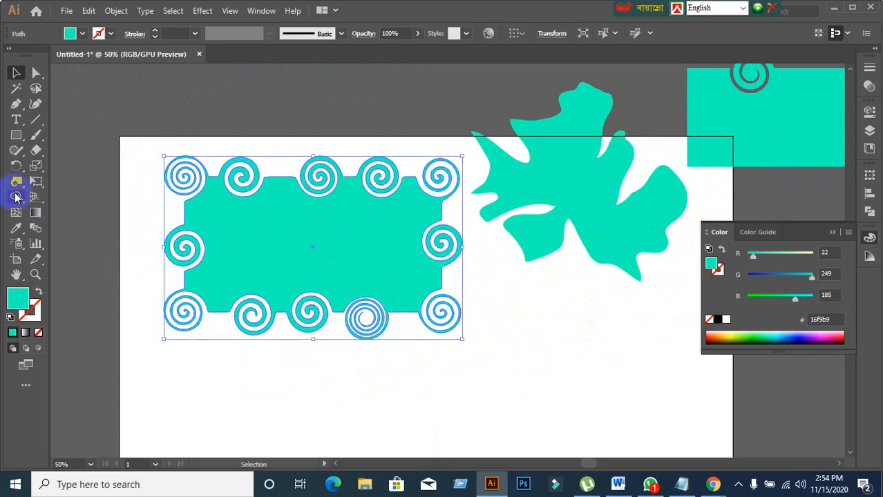
left_click_drag(11, 183, 217, 371)
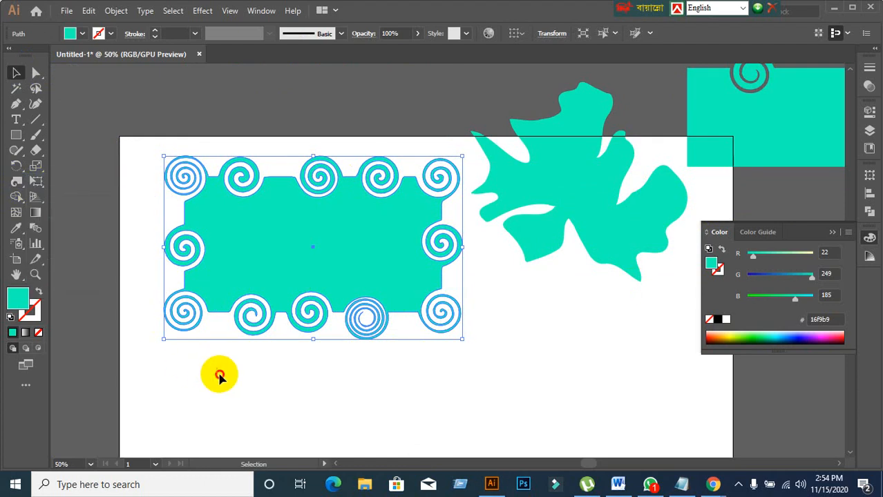
left_click(218, 372)
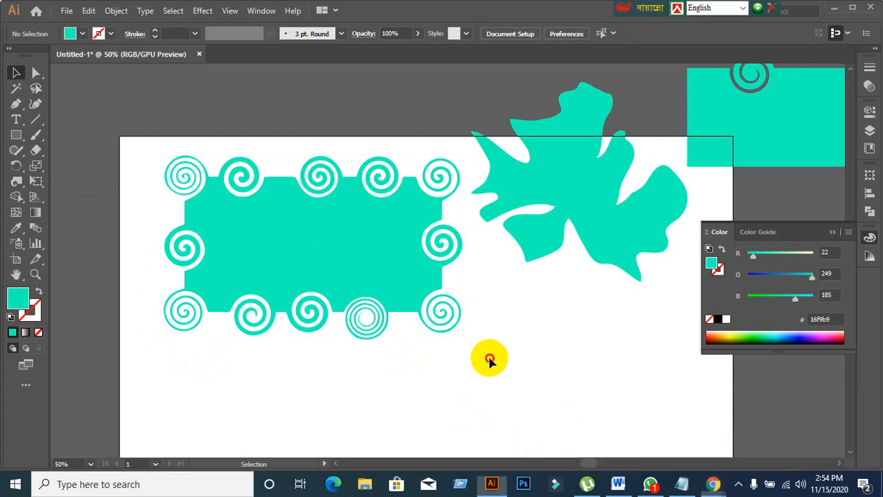
Delete the two overlapping dark green squares below the artboard
scroll(475, 351, "down", 1)
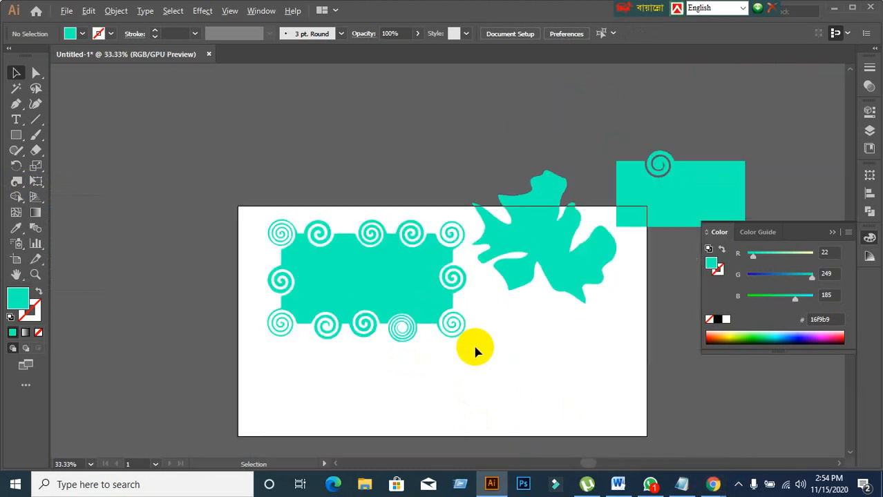
left_click_drag(558, 351, 502, 305)
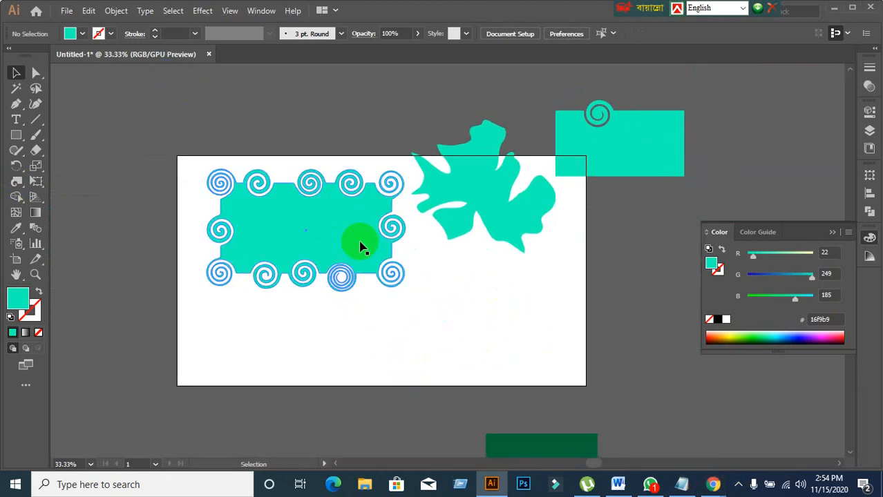
scroll(414, 359, "down", 5)
left_click_drag(662, 449, 662, 446)
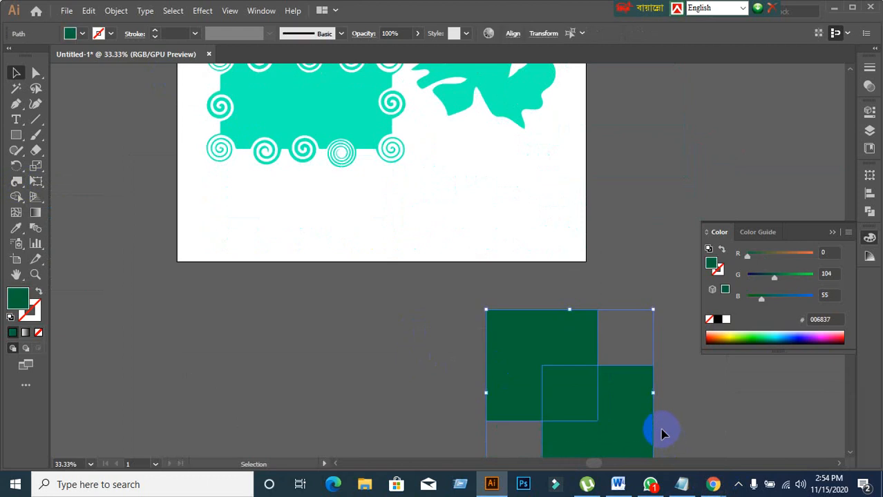
key("Delete")
scroll(516, 257, "up", 4)
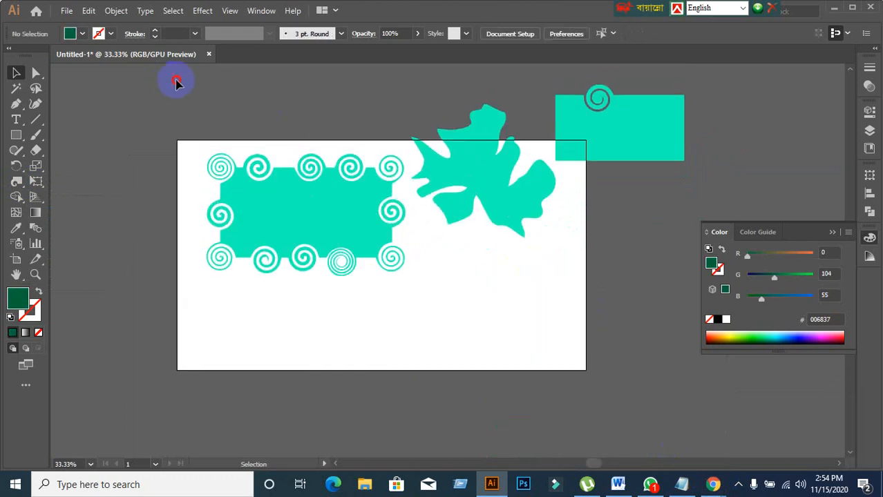
Move the turquoise shapes together toward the artboard's upper-right corner to clear most of the drawing area
left_click_drag(177, 79, 660, 272)
left_click(142, 134)
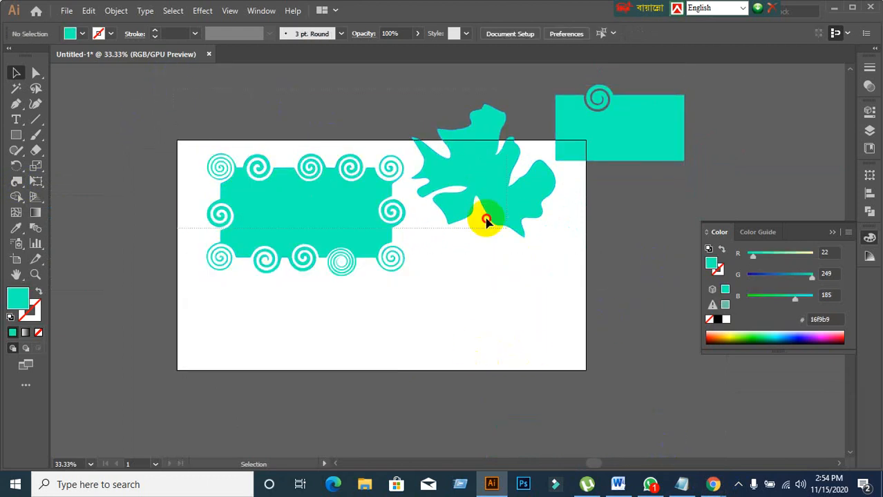
left_click(353, 228)
left_click_drag(354, 228, 636, 138)
scroll(87, 232, "up", 1)
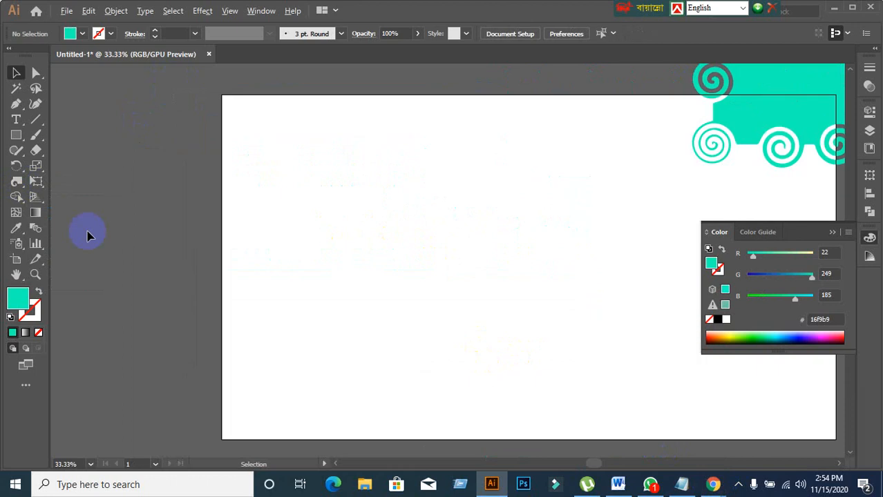
left_click_drag(456, 305, 296, 286)
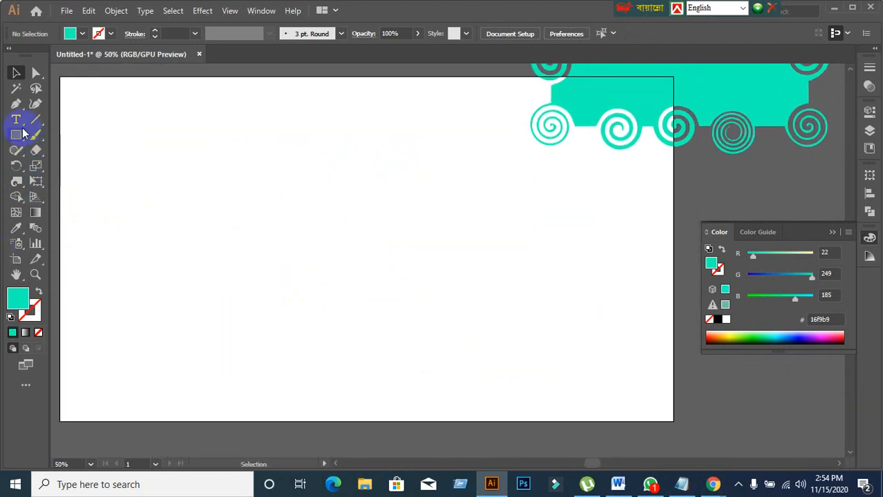
Draw an S-shaped curve across the artboard with the Pen tool and swap its fill and stroke to leave a turquoise stroke only
left_click(16, 107)
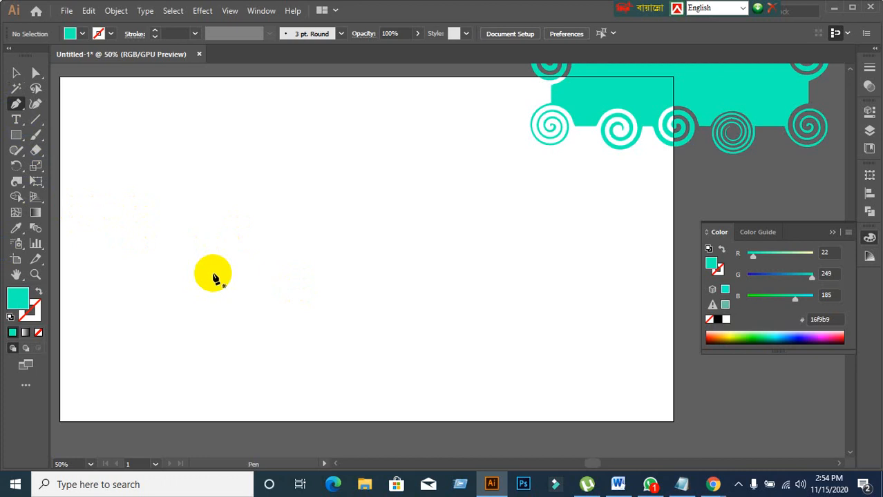
left_click(165, 275)
left_click_drag(290, 201, 385, 231)
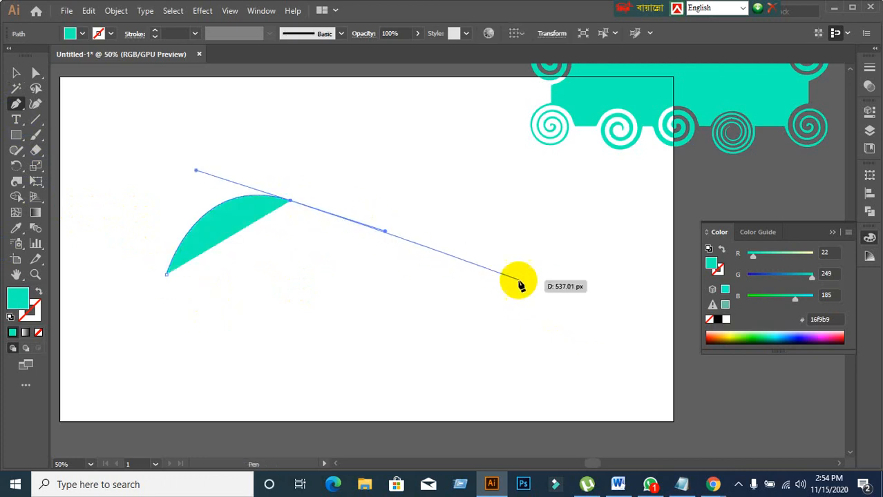
left_click_drag(519, 281, 643, 210)
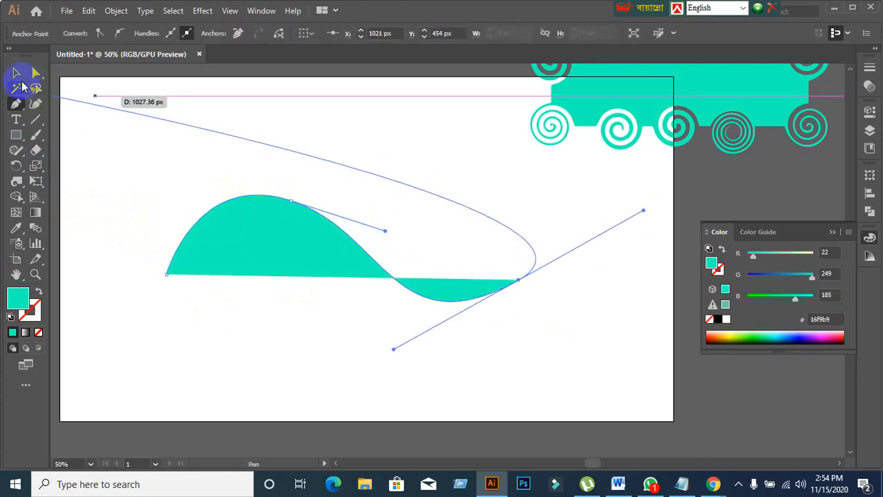
left_click(17, 74)
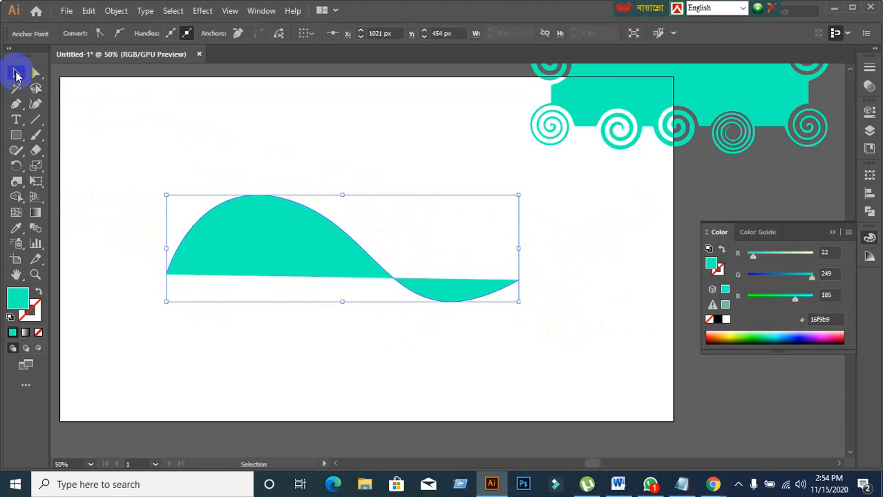
left_click(39, 289)
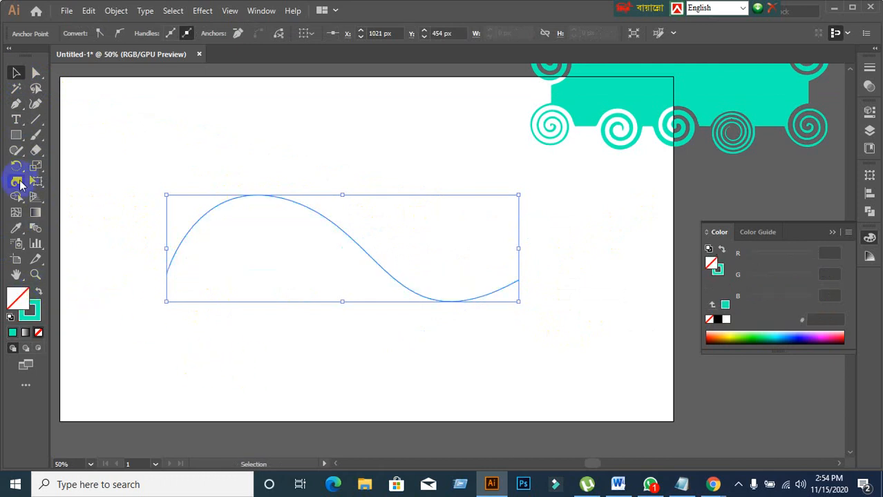
Widen the curve's stroke to about 100 pt near its left end with the Width tool and narrow it just past that point
left_click_drag(20, 183, 63, 181)
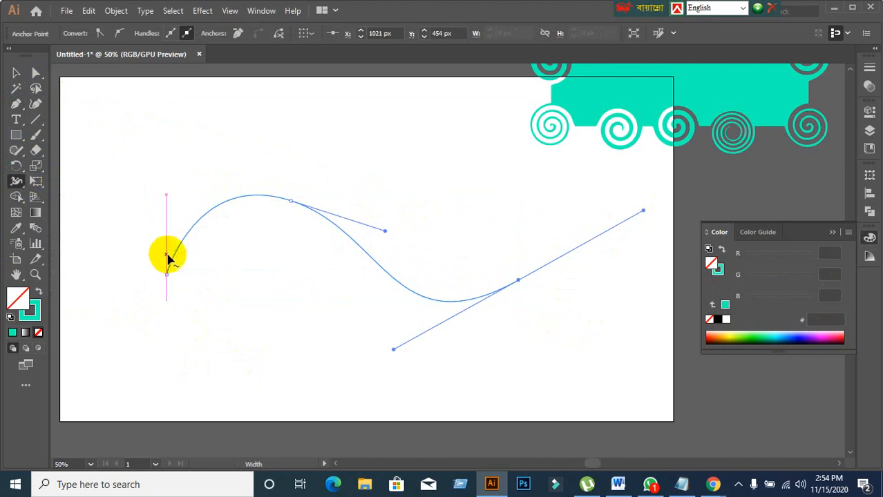
mouse_move(174, 256)
left_mouse_down()
mouse_move(195, 283)
mouse_move(192, 267)
left_mouse_up()
key("ctrl+z")
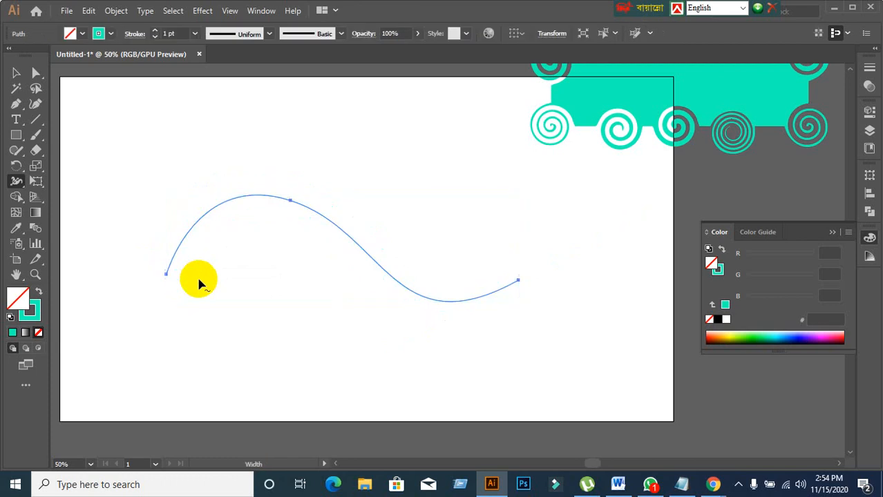
left_click_drag(183, 246, 197, 266)
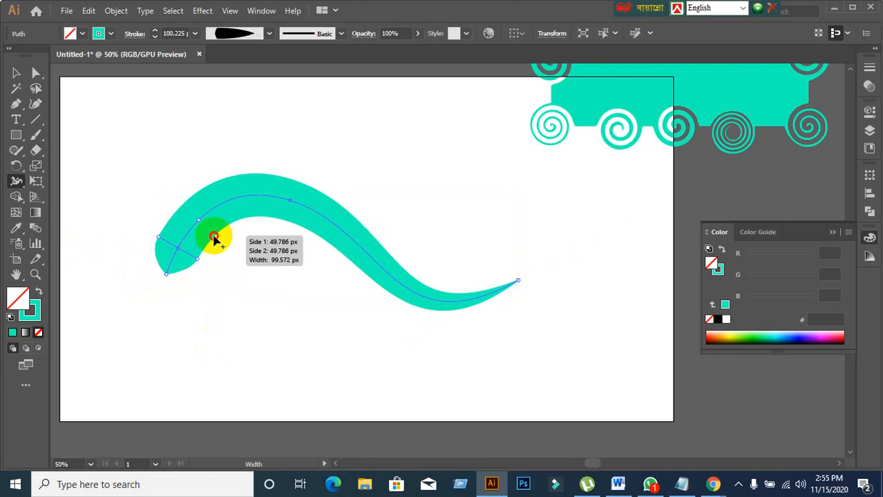
left_click_drag(214, 238, 178, 203)
Move the variable-width curve about 572 px to the right and 30 px up, and deselect it
left_click(16, 73)
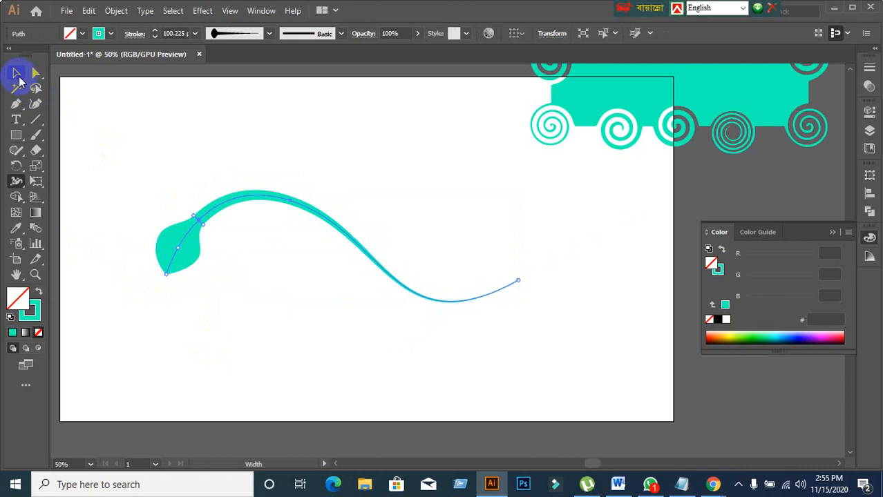
left_click_drag(177, 248, 429, 231)
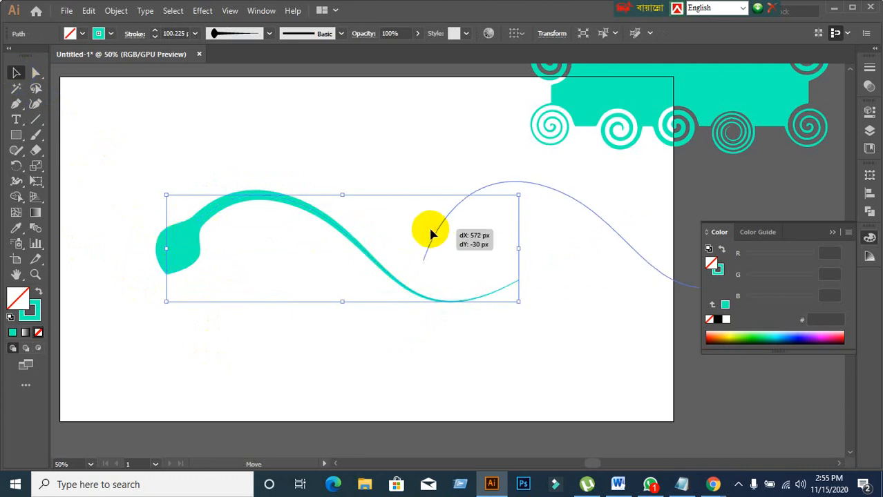
left_click(125, 187)
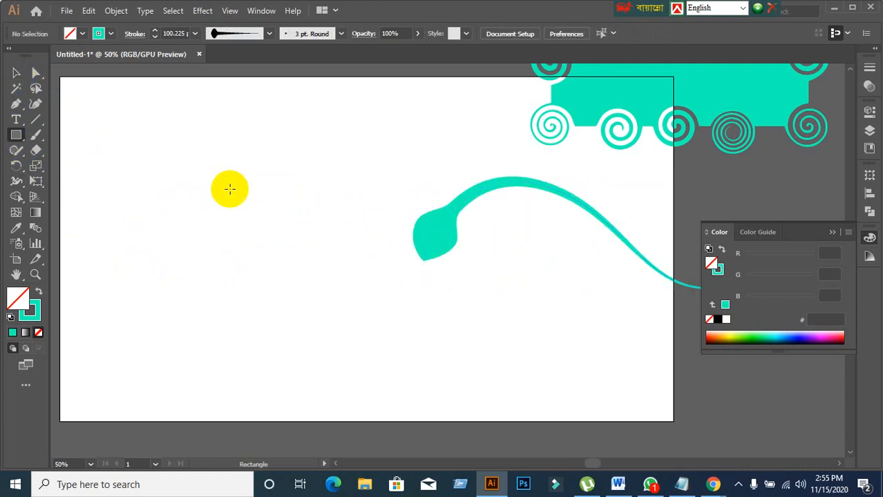
Draw a large square on the left side of the artboard, replacing a smaller first attempt, and fill it with red
left_click_drag(181, 170, 323, 310)
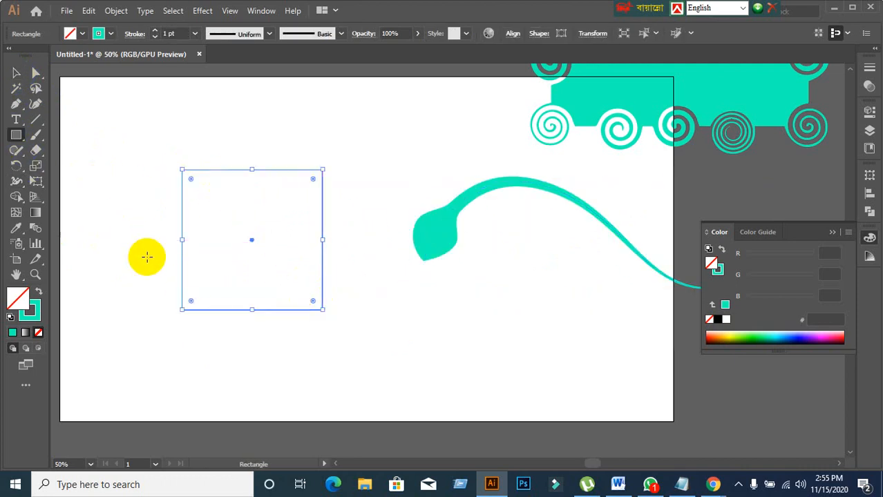
key("Delete")
left_click_drag(104, 153, 316, 365)
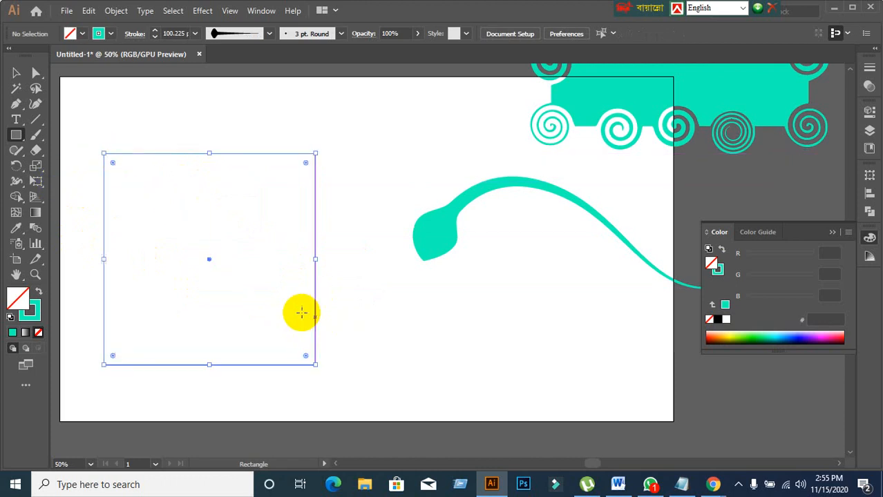
left_click(81, 33)
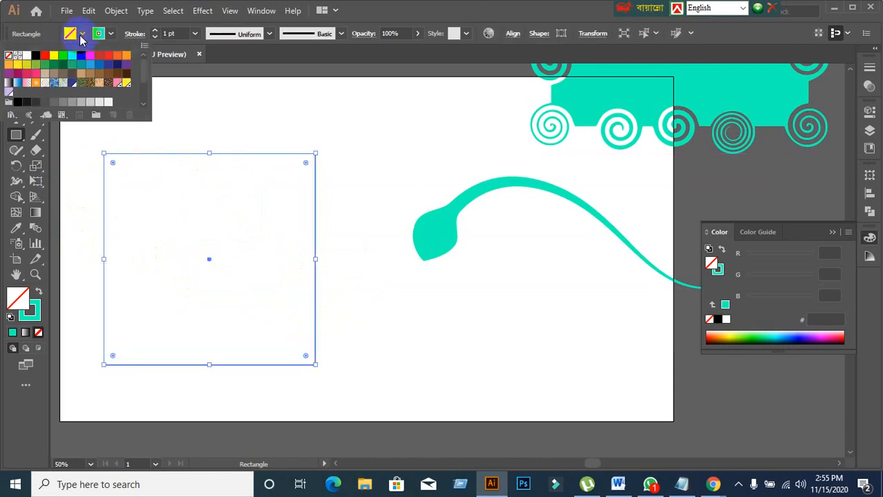
left_click(44, 56)
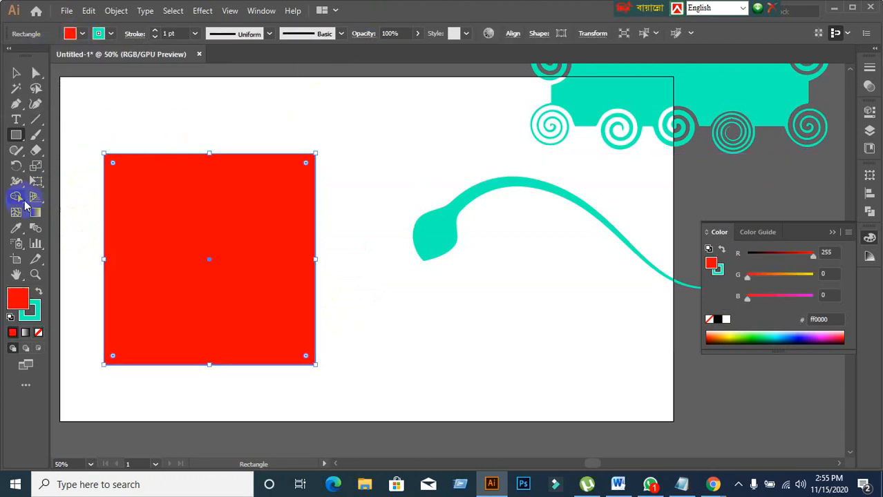
Widen the red square's stroke at its bottom-right corner to about 148 pt with the Width tool, and deselect it
left_click_drag(15, 182, 79, 182)
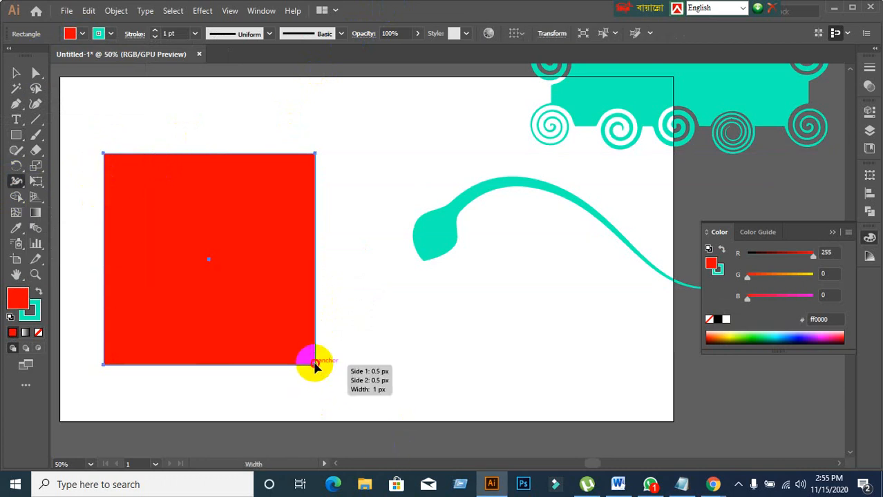
left_click_drag(314, 364, 338, 389)
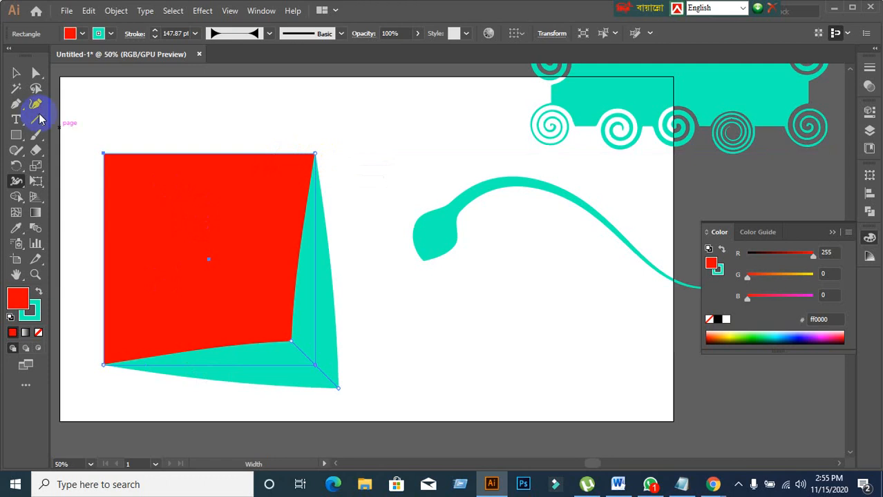
left_click(16, 73)
left_click(335, 201)
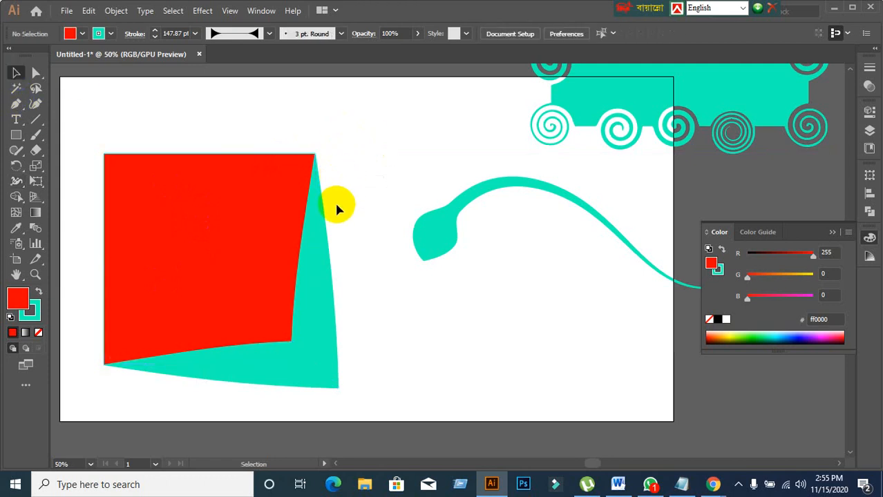
Narrow the red square's stroke with the Width tool about two-thirds down its right edge and at the middle of its bottom edge
left_click(17, 183)
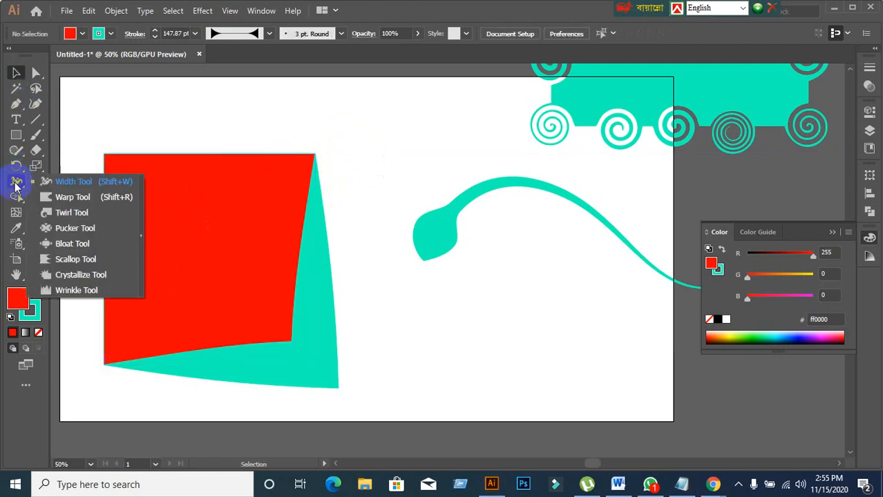
left_click(239, 126)
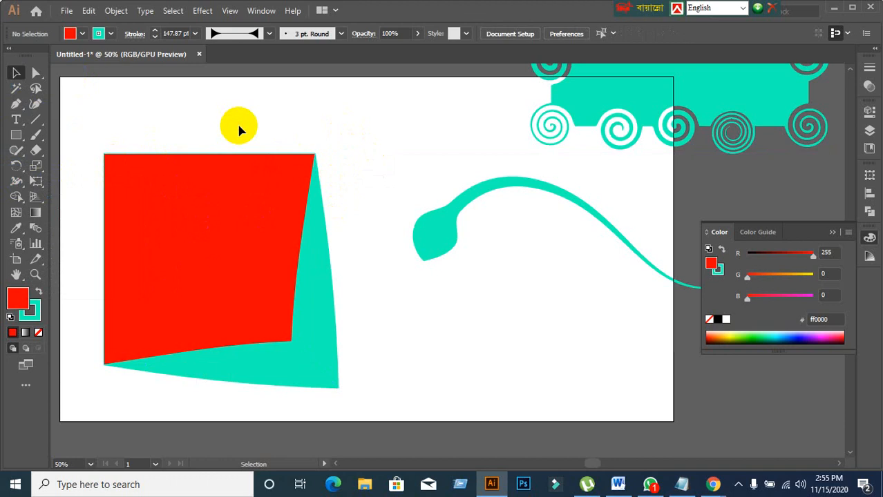
left_click(326, 345)
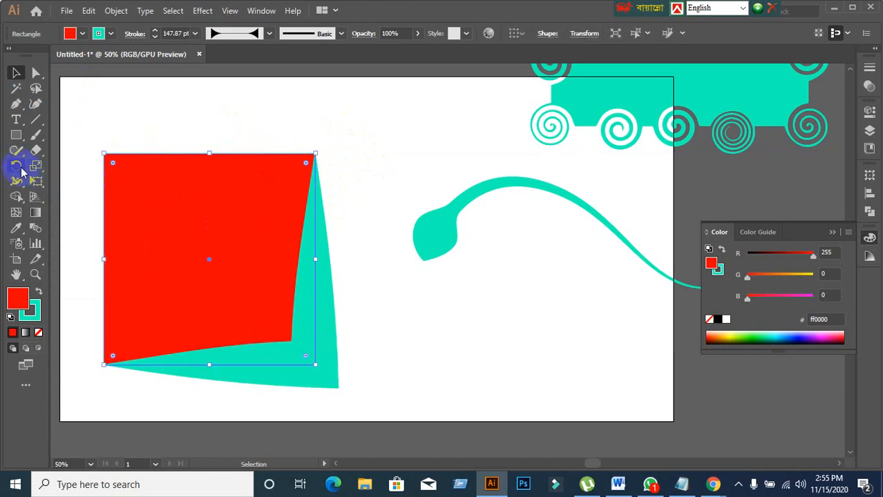
left_click_drag(17, 180, 77, 181)
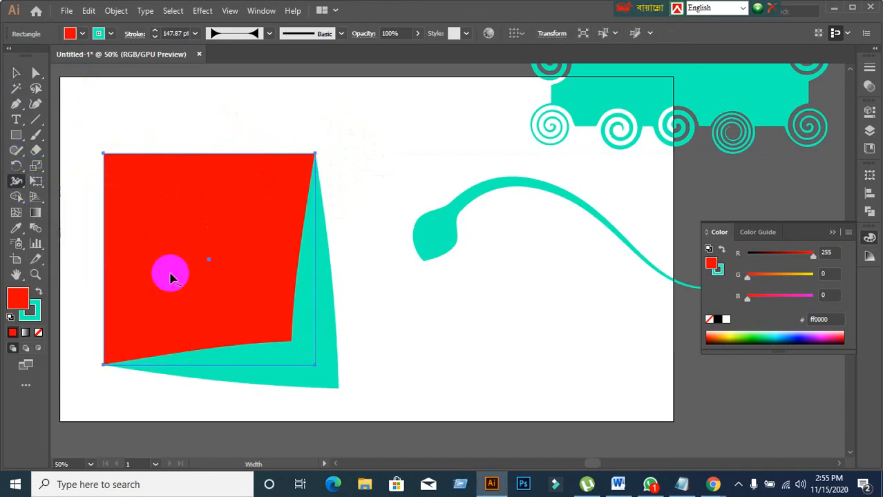
mouse_move(315, 373)
left_mouse_down()
mouse_move(292, 340)
mouse_move(315, 373)
left_mouse_up()
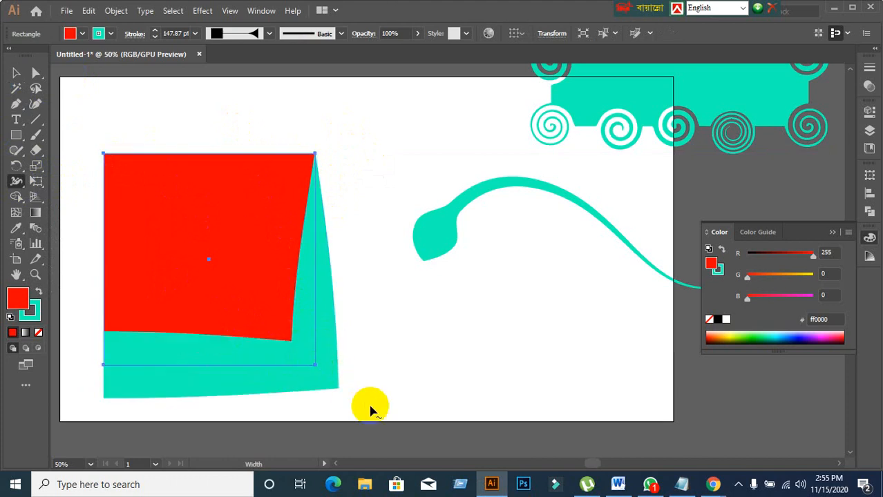
key("ctrl+z")
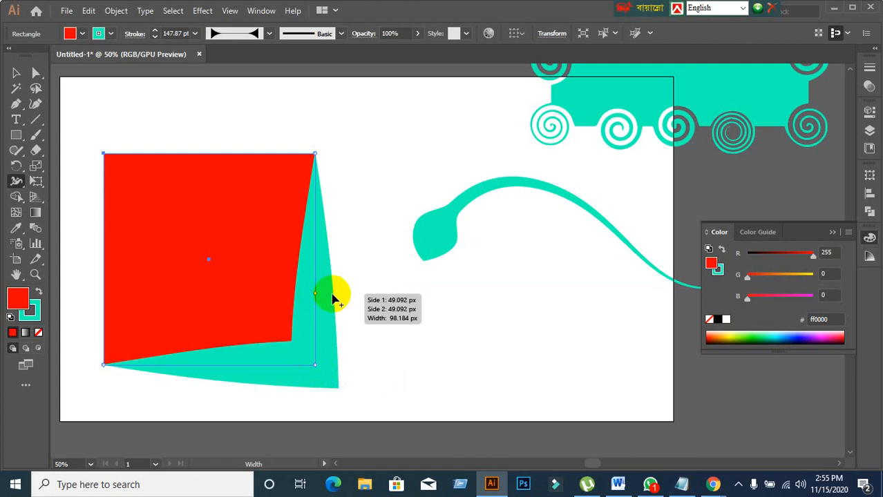
left_click_drag(332, 298, 315, 296)
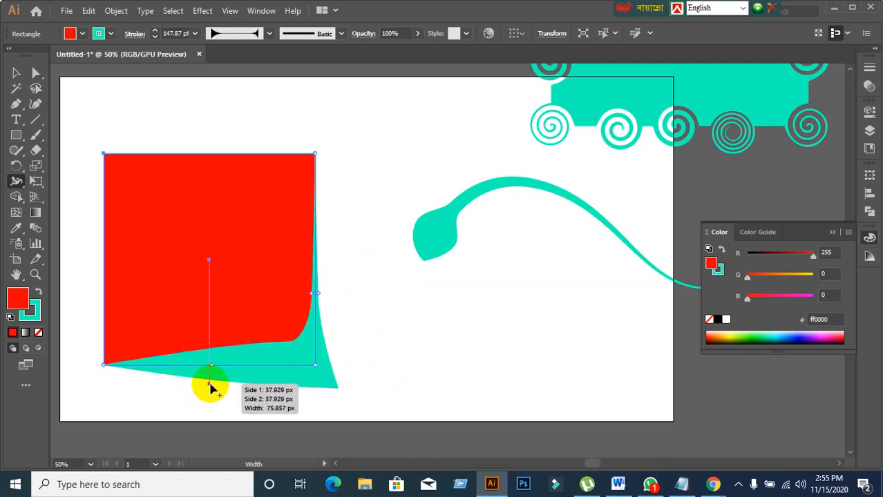
left_click_drag(211, 389, 211, 364)
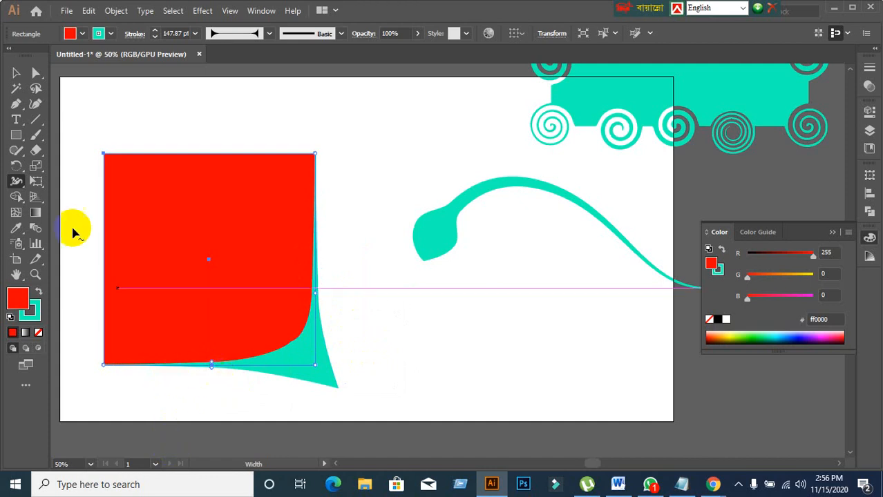
Move the red square up and to the right so it overlaps the existing curve and the artboard's upper edge, and deselect it
left_click(12, 73)
left_click(444, 233)
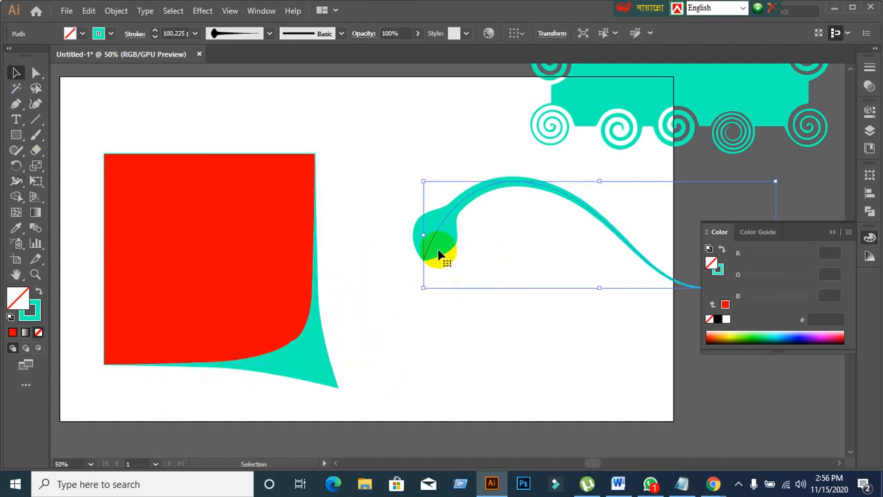
left_click_drag(223, 284, 534, 112)
left_click(295, 248)
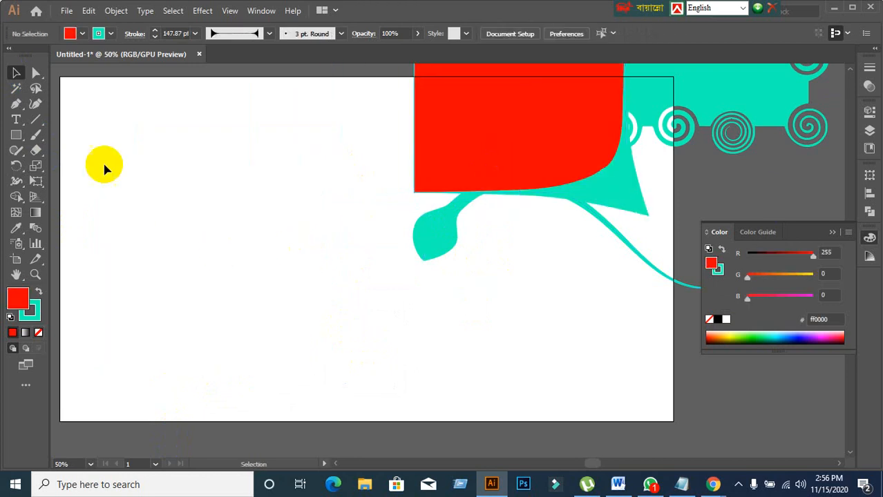
Draw an S-shaped open curve with the Pen tool across the artboard's empty left part, using no fill and the teal stroke
left_click(39, 332)
left_click(30, 316)
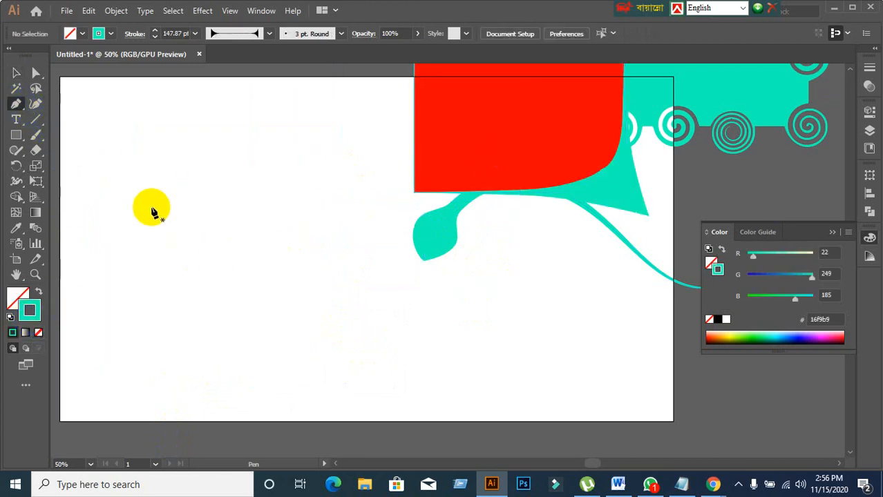
left_click(90, 315)
mouse_move(203, 234)
left_mouse_down()
mouse_move(280, 297)
mouse_move(266, 283)
left_mouse_up()
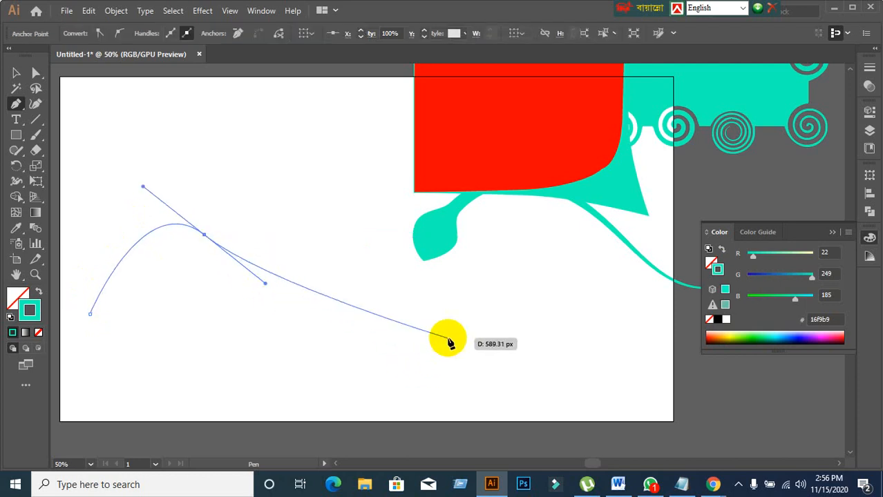
left_click_drag(449, 338, 546, 302)
left_click(16, 73)
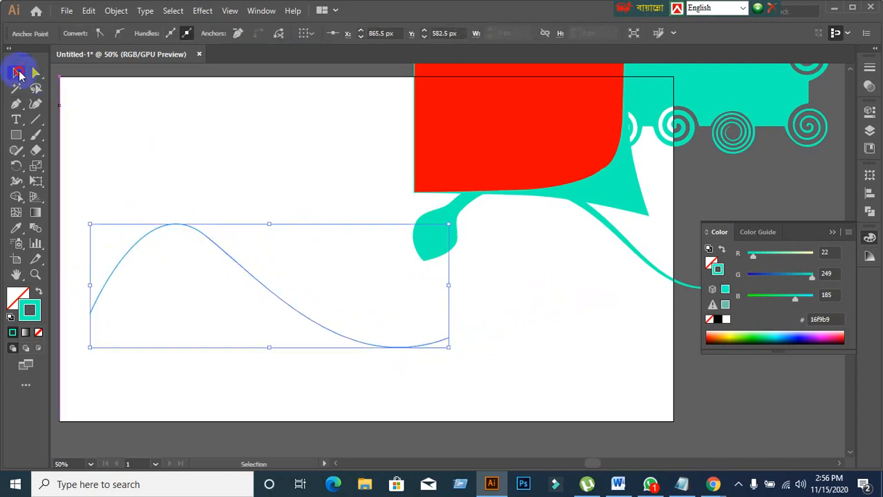
Widen the new curve's stroke to about 72 pt near its left end with the Width tool, narrow it just past that point, and deselect it
left_click(16, 181)
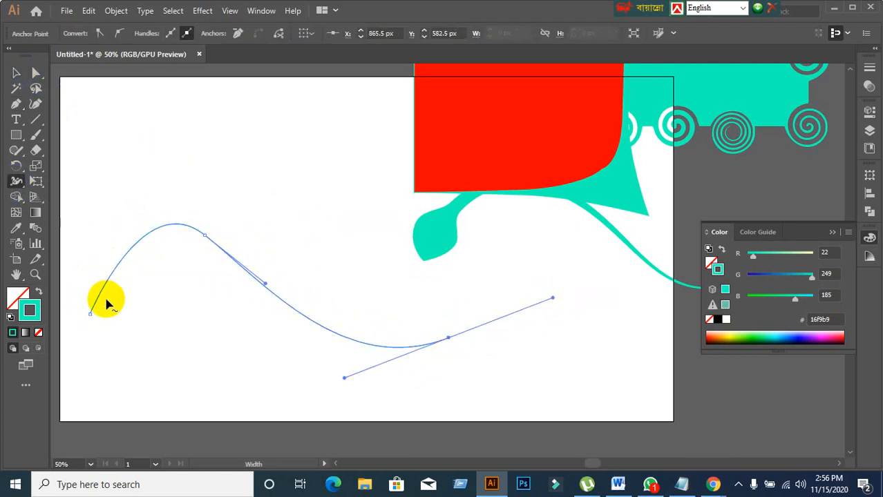
mouse_move(102, 291)
left_mouse_down()
mouse_move(122, 303)
mouse_move(119, 294)
left_mouse_up()
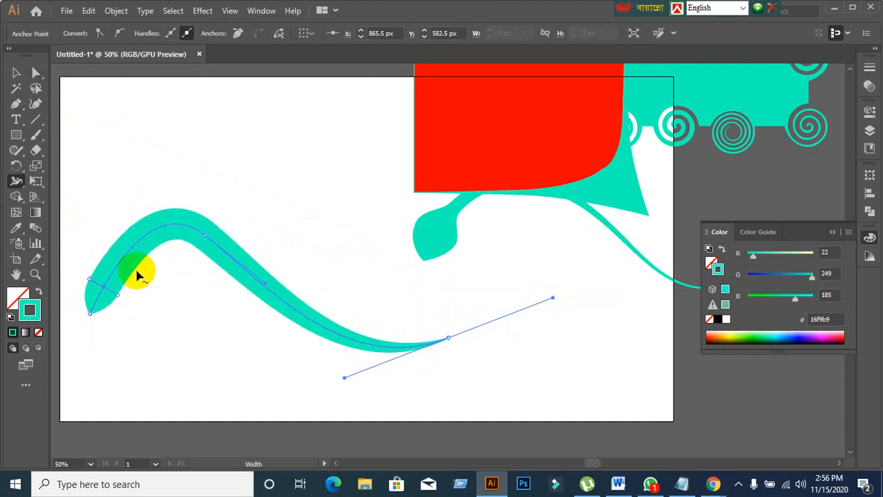
left_click_drag(136, 274, 123, 263)
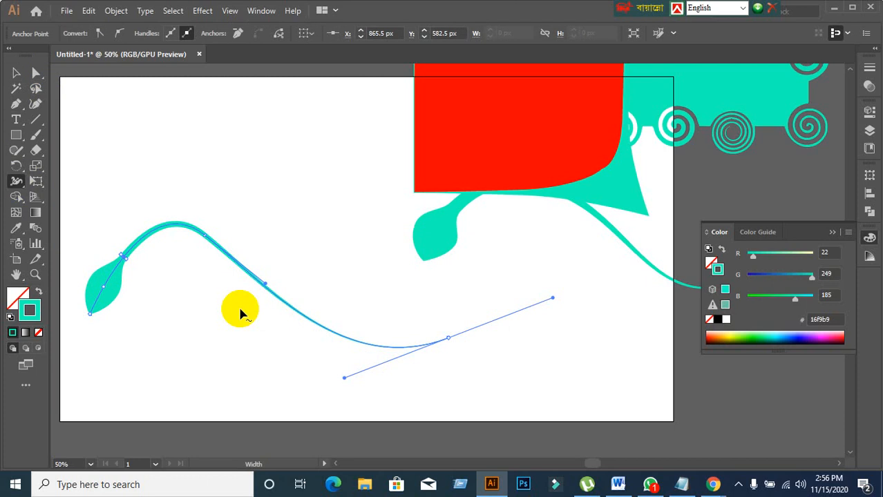
left_click(15, 75)
left_click(174, 158)
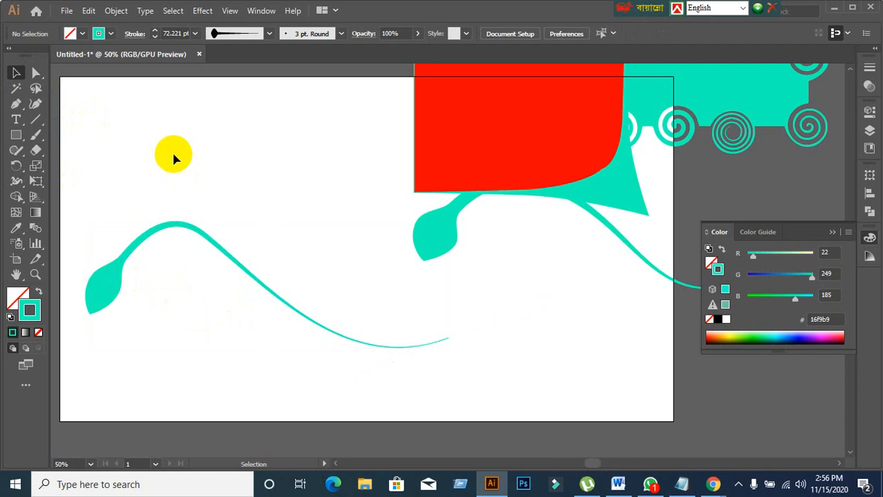
Move the red square left off the curve so it straddles the upper-left edge of the artboard, and deselect it
scroll(172, 150, "down", 1)
left_click_drag(335, 258, 321, 316)
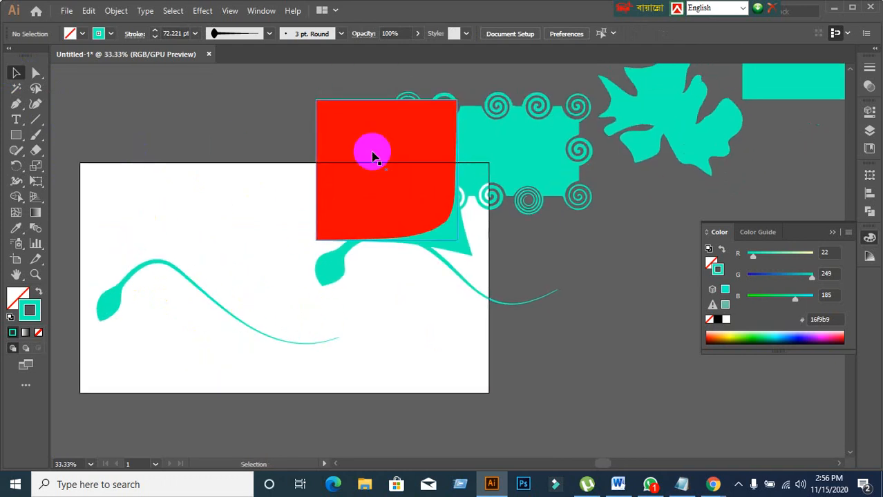
left_click_drag(371, 150, 277, 133)
left_click_drag(265, 222, 172, 212)
left_click(238, 284)
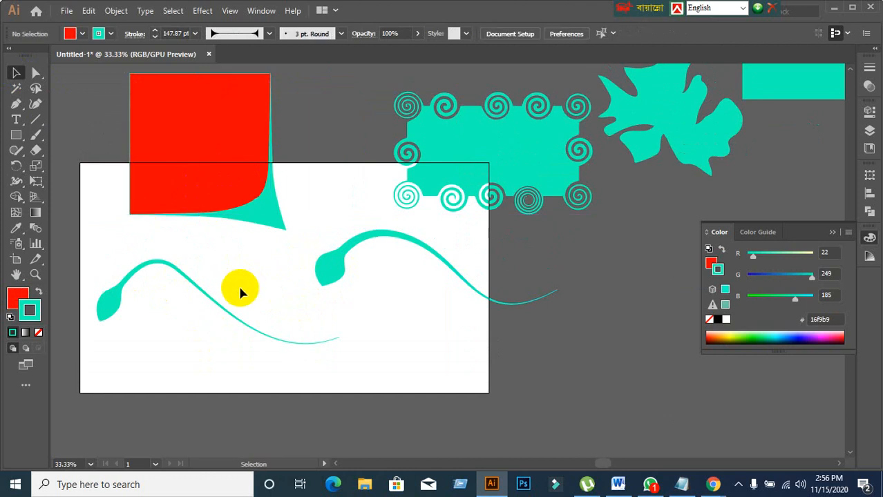
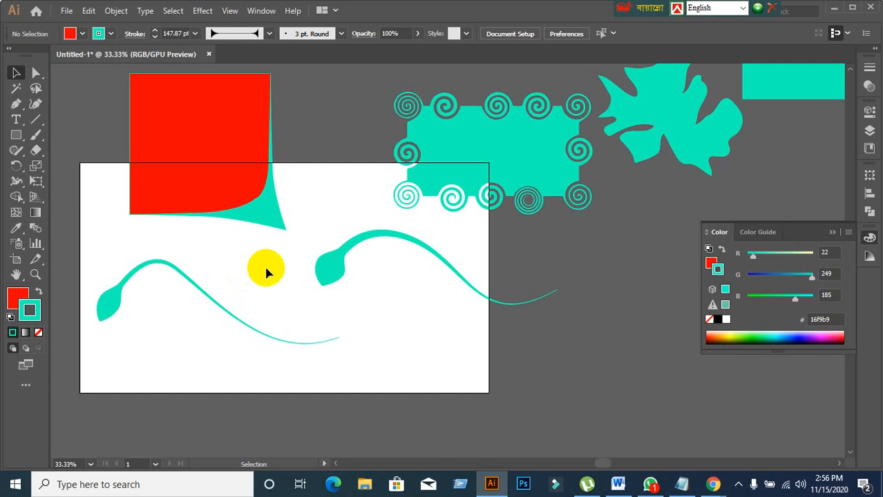
left_click(201, 205)
left_click(103, 307)
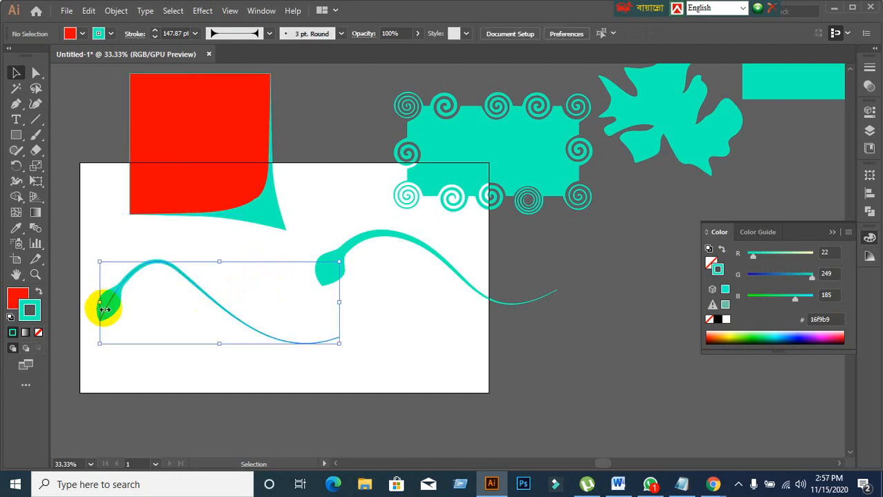
left_click(189, 400)
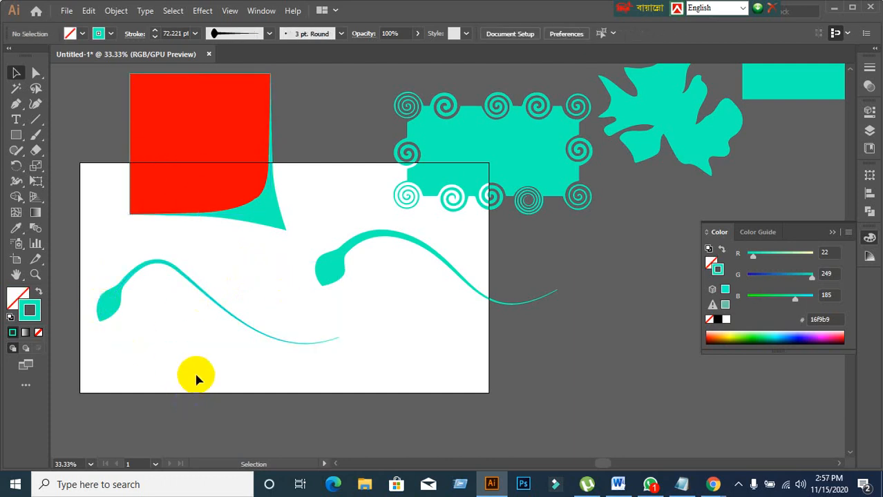
left_click(12, 181)
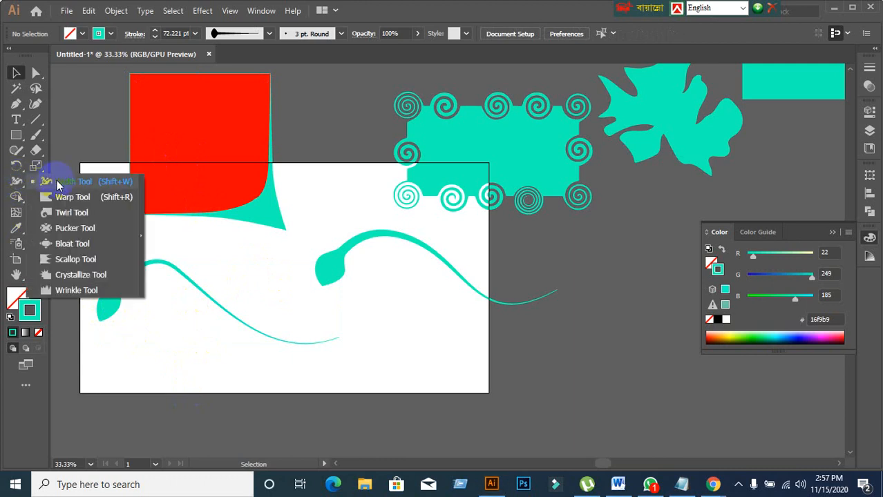
left_click(304, 156)
scroll(358, 367, "up", 4)
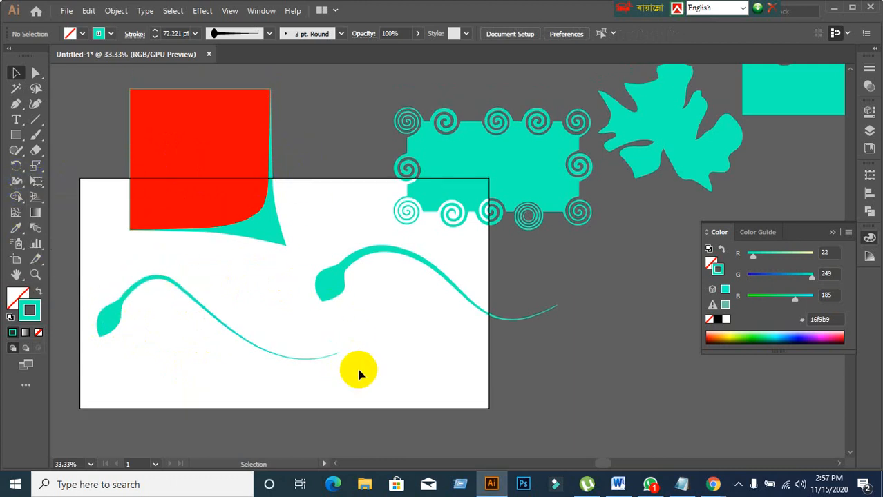
scroll(358, 367, "down", 4)
Move the red square slightly up and left, and place the spiral-edged rectangle beside it along the artboard's upper edge
left_click_drag(224, 180, 188, 172)
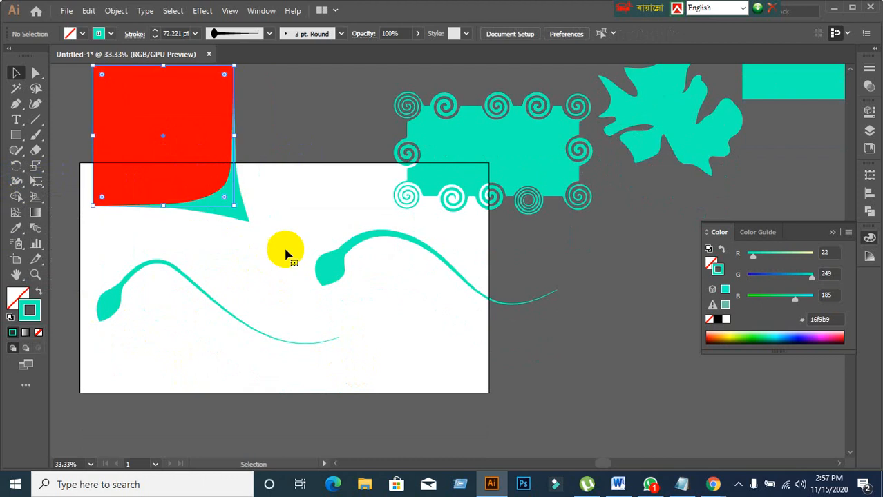
left_click(291, 267)
left_click_drag(443, 194, 345, 164)
left_click(568, 217)
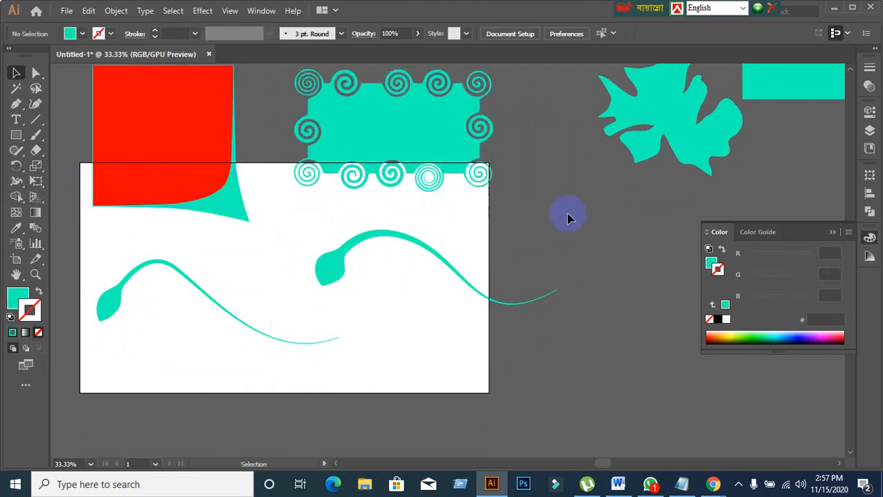
left_click_drag(445, 160, 324, 128)
left_click(560, 239)
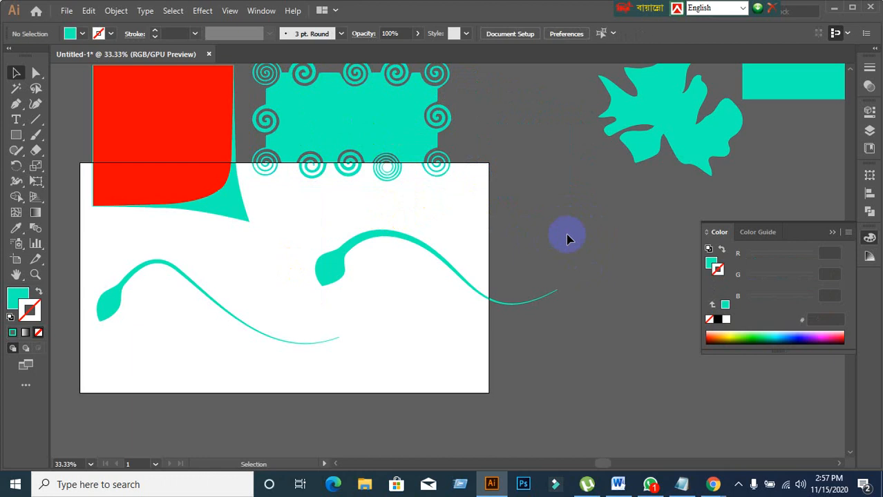
Move the leaf-like warped shape and the single-spiral rectangle left to continue the row beside the spiral-edged rectangle
left_click_drag(637, 148, 502, 164)
left_click(617, 250)
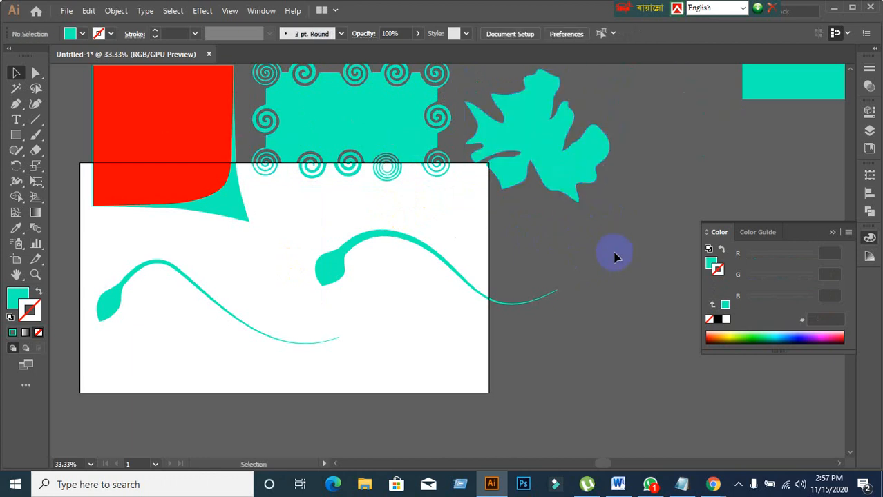
left_click_drag(770, 86, 618, 105)
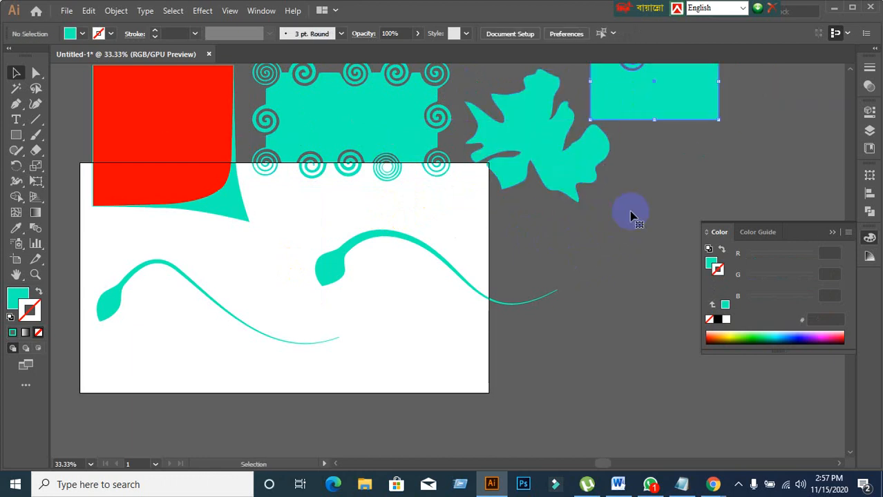
Reposition the two variable-width curves side by side beneath the row of shapes, and deselect them
left_click(332, 269)
left_click_drag(332, 269, 200, 262)
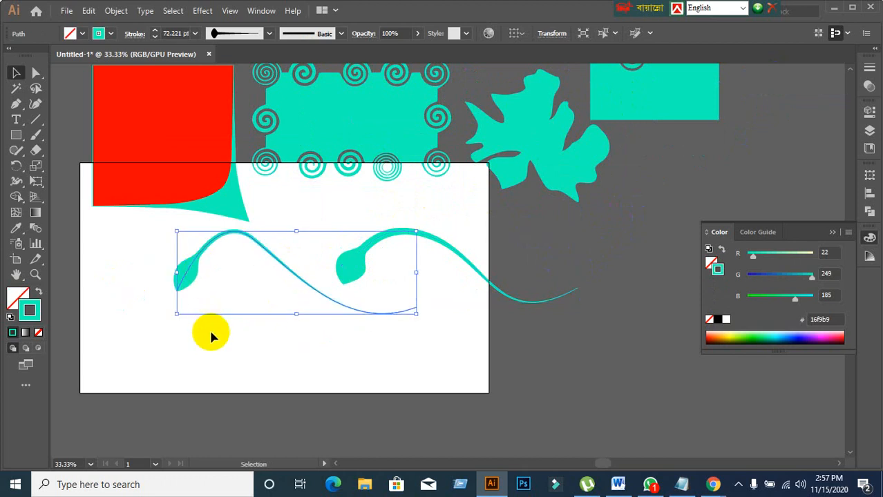
left_click(247, 349)
scroll(247, 349, "up", 2)
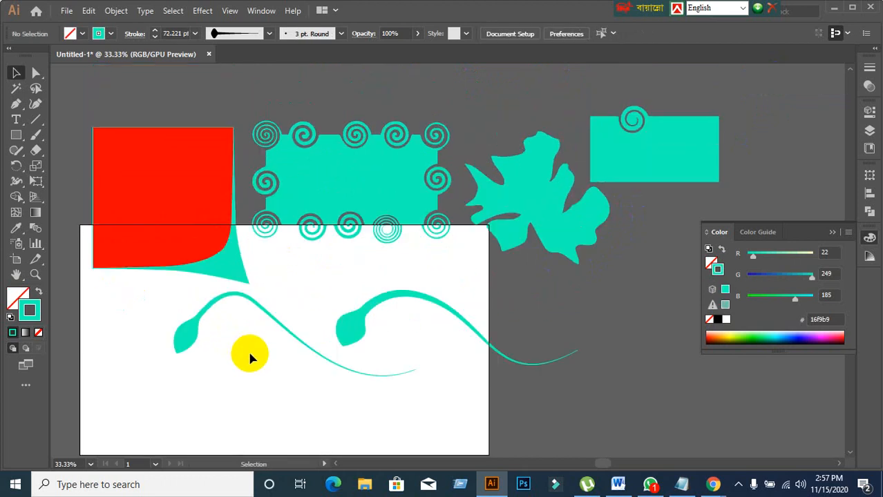
Select all the demonstration shapes and curves and delete them, leaving the artboard empty
left_click(187, 222)
left_click(107, 69)
left_click_drag(97, 107, 657, 389)
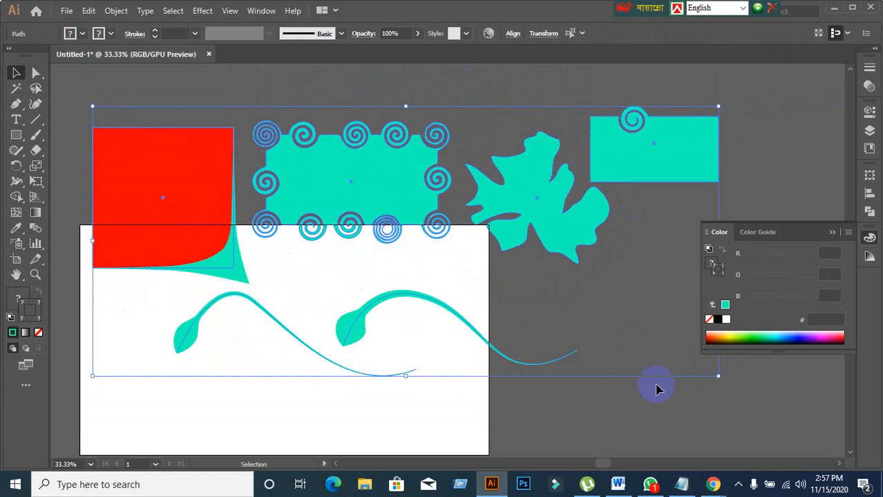
key("Delete")
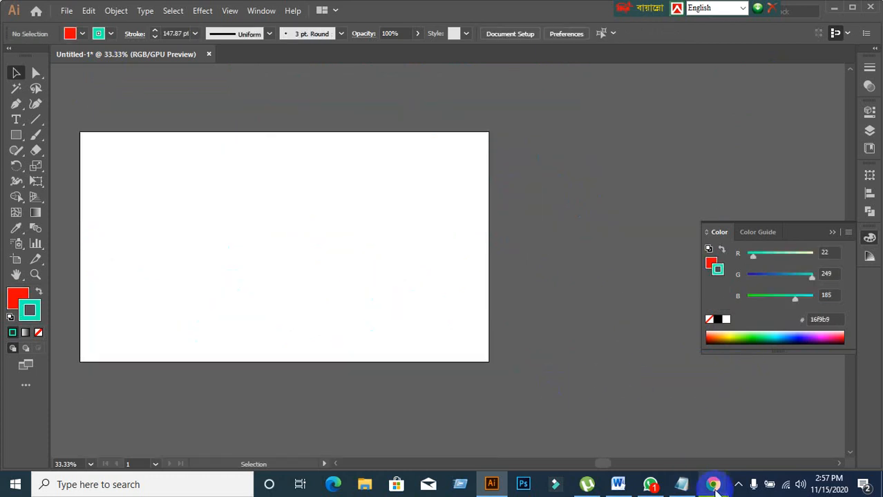
Switch to the Google Meet window in Chrome to check the participants, and return to Illustrator
mouse_move(715, 486)
left_click(653, 457)
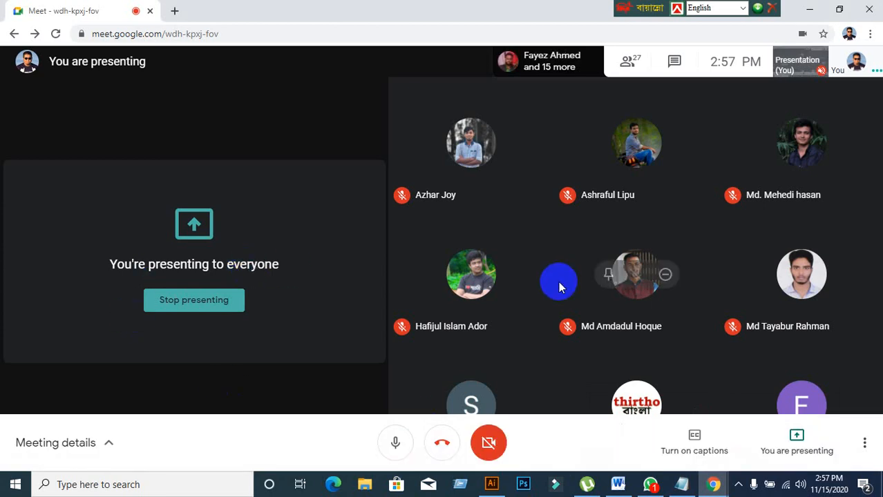
left_click(491, 488)
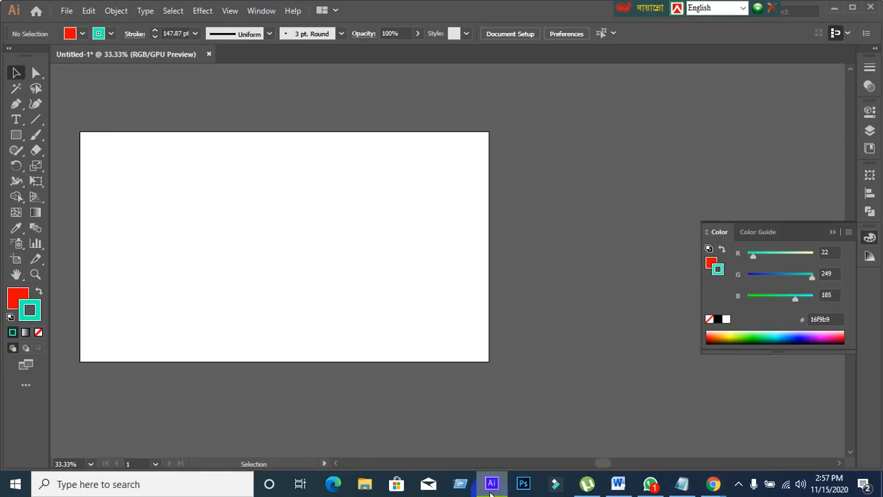
Check the Google Meet call in Chrome once more and go back to the empty Illustrator artboard
left_click(834, 7)
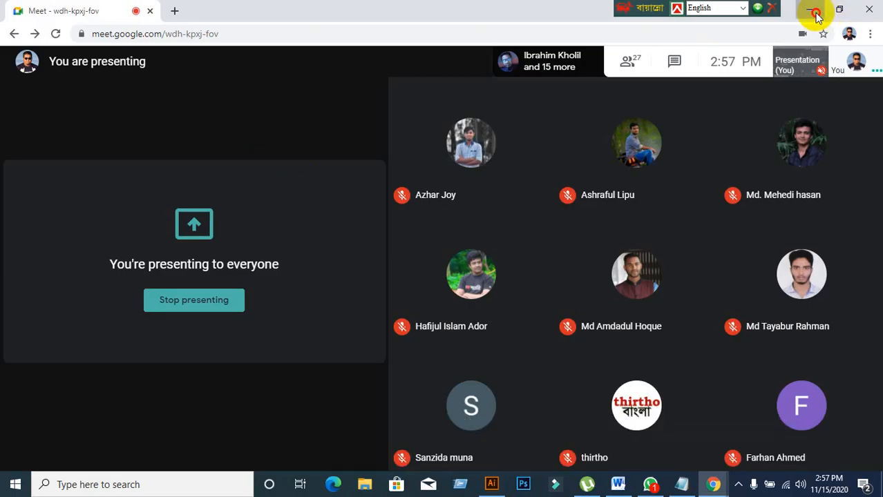
left_click(811, 10)
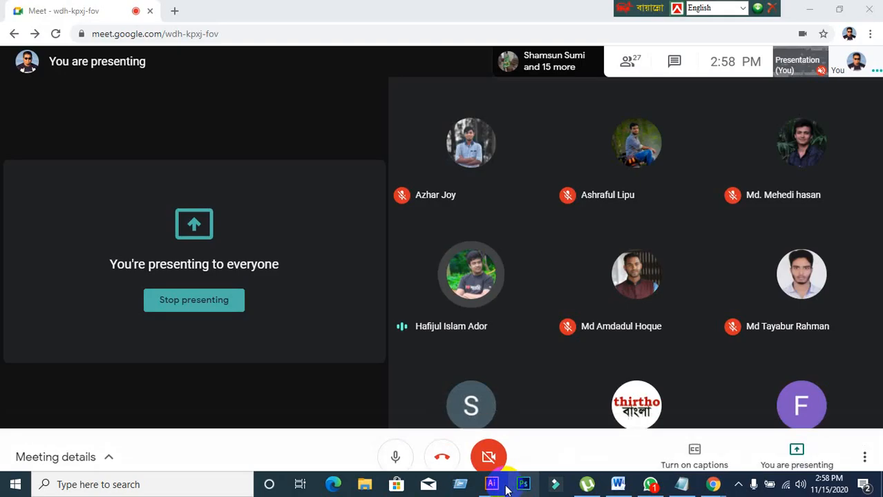
left_click(492, 484)
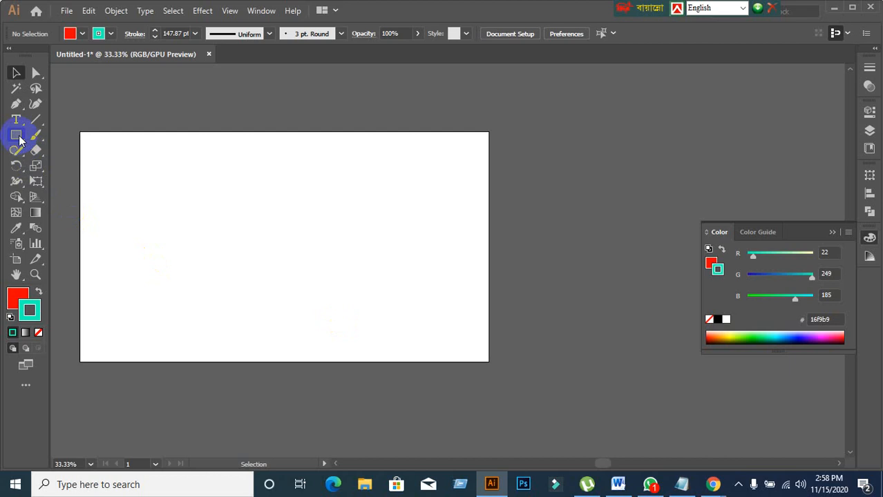
Draw a red-filled circle near the artboard's centre, reducing its stroke to 1 pt and finally to none
mouse_move(16, 135)
left_mouse_down()
mouse_move(59, 152)
mouse_move(61, 167)
left_mouse_up()
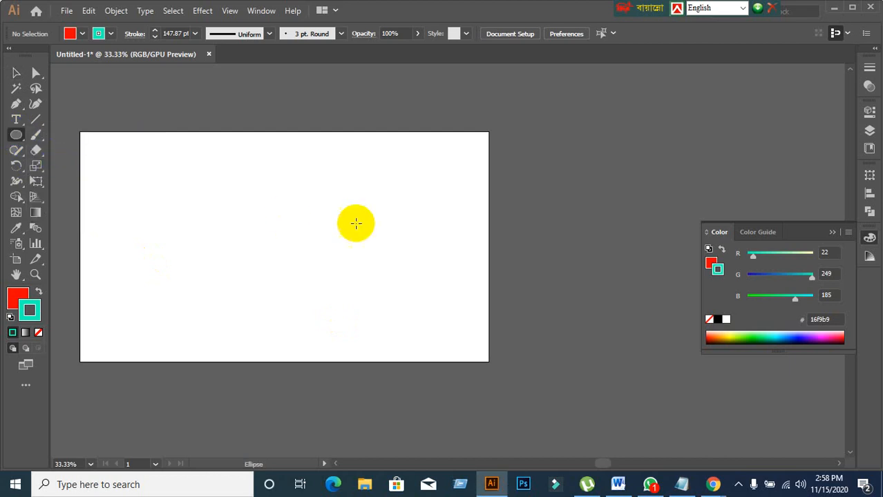
left_click_drag(265, 173, 353, 283)
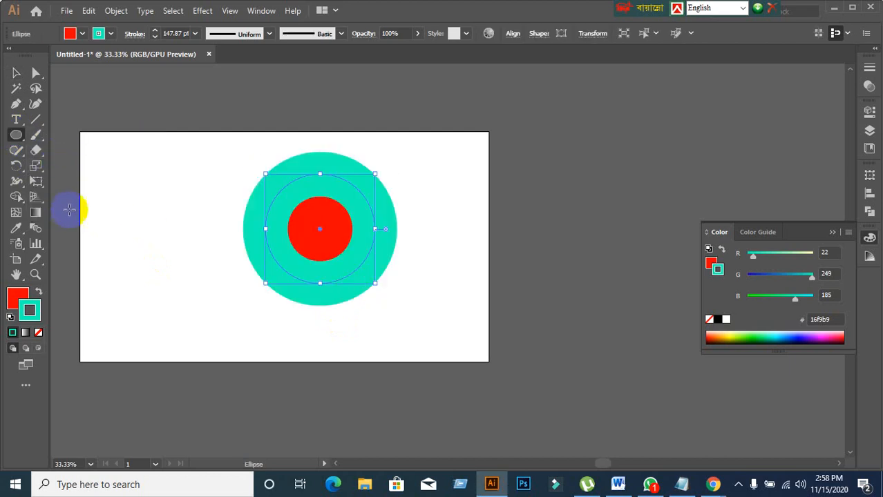
double_click(173, 33)
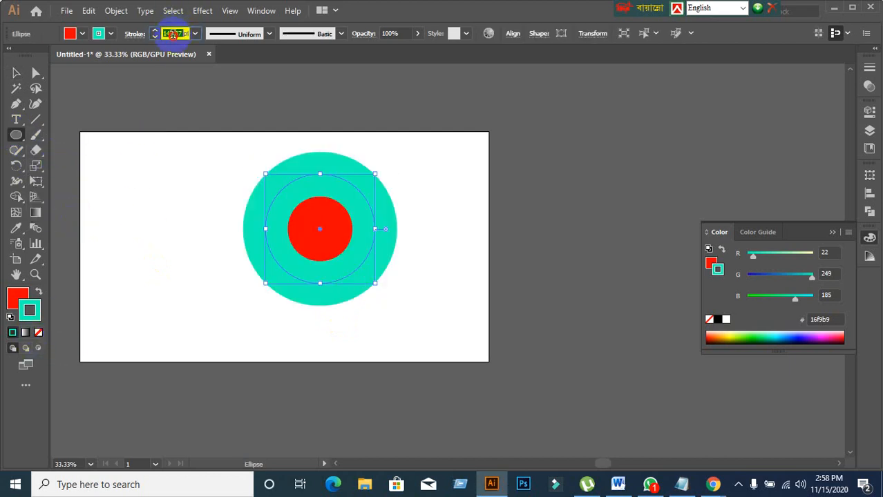
type("1")
key("Return")
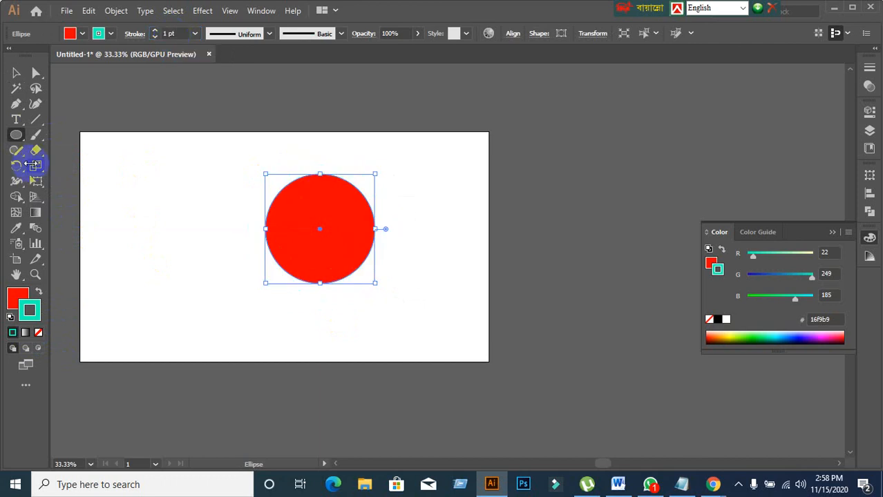
left_click(38, 334)
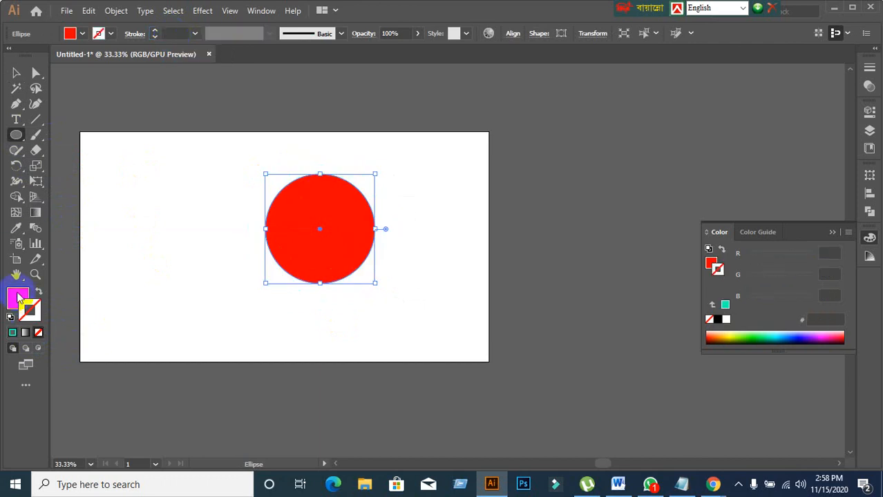
left_click(16, 295)
Look over the Warp tool's options and interactively stretch its brush into a tall ellipse about 398 px wide and 1000 px high
left_click(24, 186)
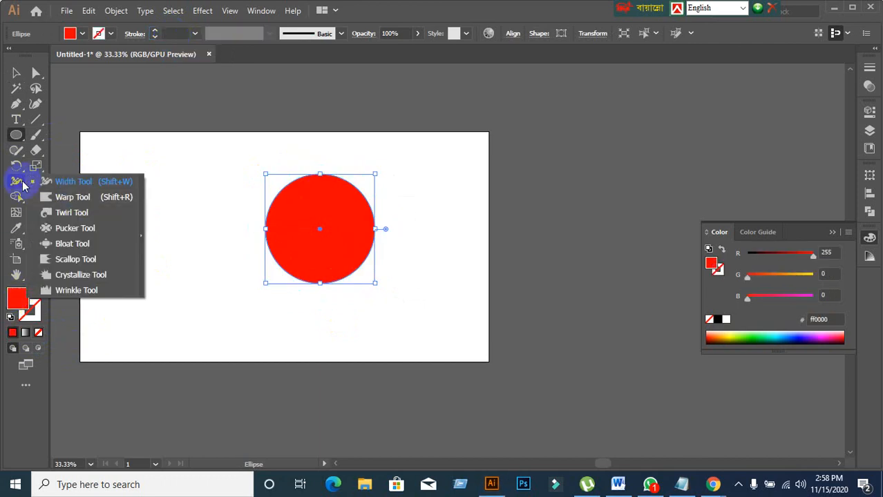
left_click(71, 197)
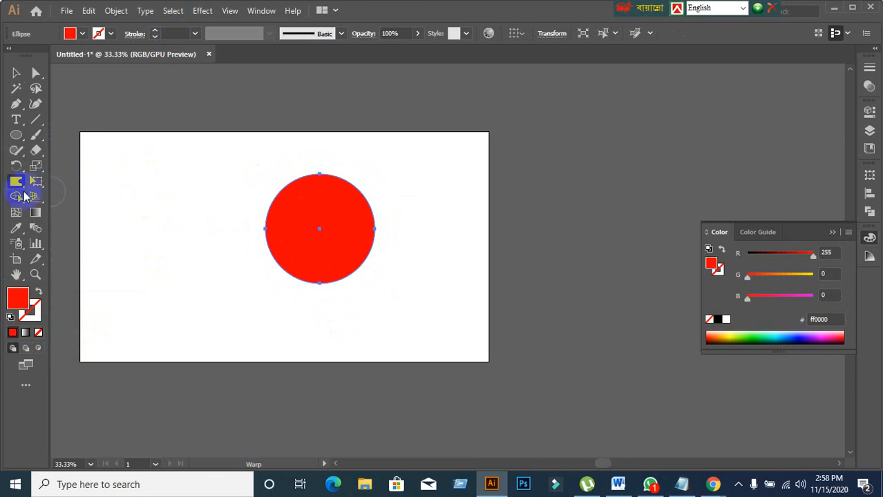
double_click(16, 184)
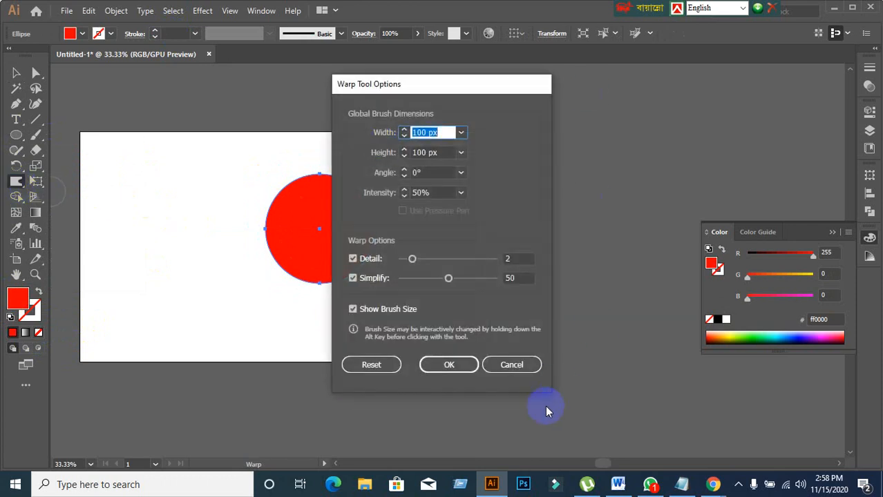
left_click(517, 365)
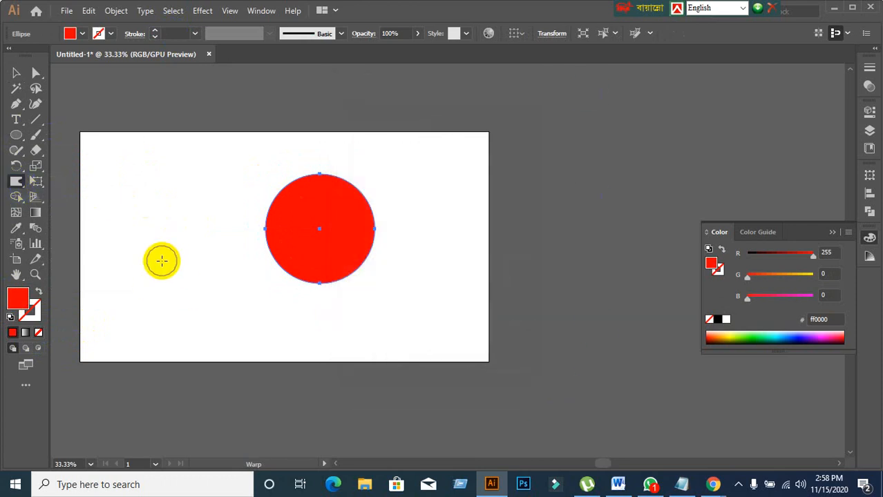
mouse_move(161, 261)
left_mouse_down()
mouse_move(236, 219)
mouse_move(171, 266)
mouse_move(150, 296)
mouse_move(296, 189)
mouse_move(377, 152)
mouse_move(302, 192)
mouse_move(177, 316)
mouse_move(300, 227)
mouse_move(197, 283)
mouse_move(213, 296)
mouse_move(234, 181)
mouse_move(255, 208)
mouse_move(483, 254)
mouse_move(629, 259)
mouse_move(611, 229)
mouse_move(611, 355)
mouse_move(409, 334)
mouse_move(217, 152)
mouse_move(179, 203)
mouse_move(120, 240)
left_mouse_up()
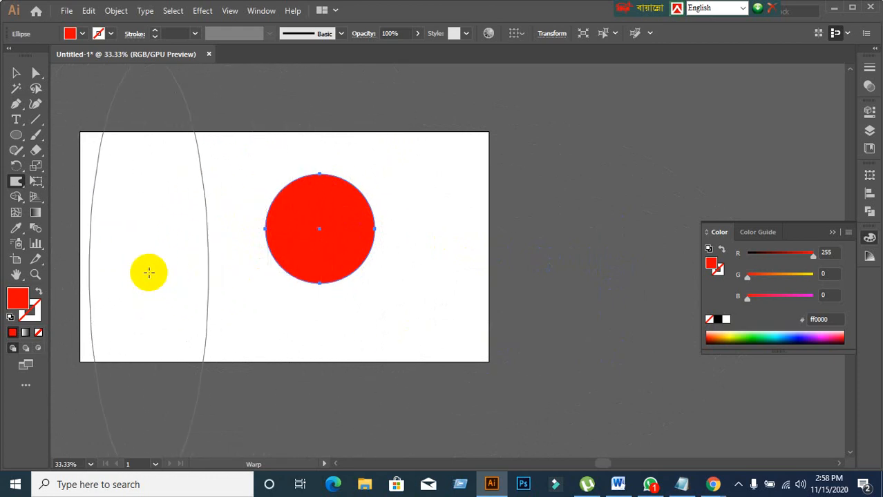
Reset the Warp tool options to the default 100 px by 100 px brush
double_click(17, 185)
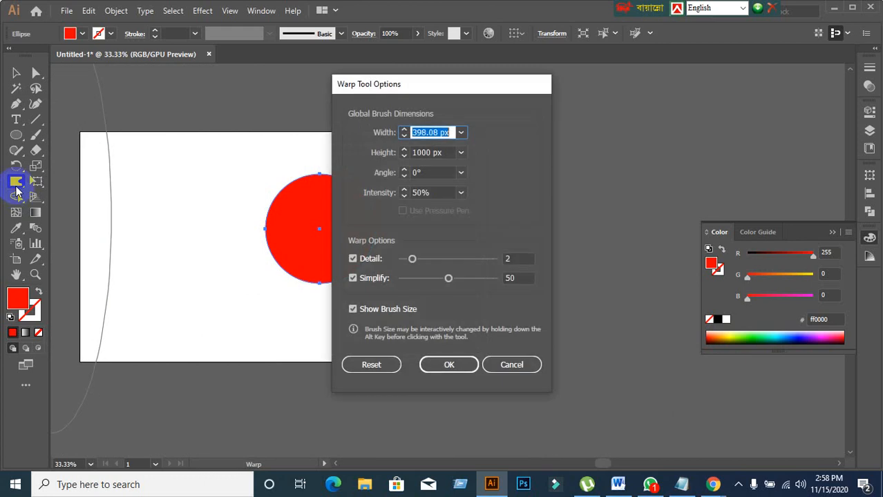
left_click(377, 367)
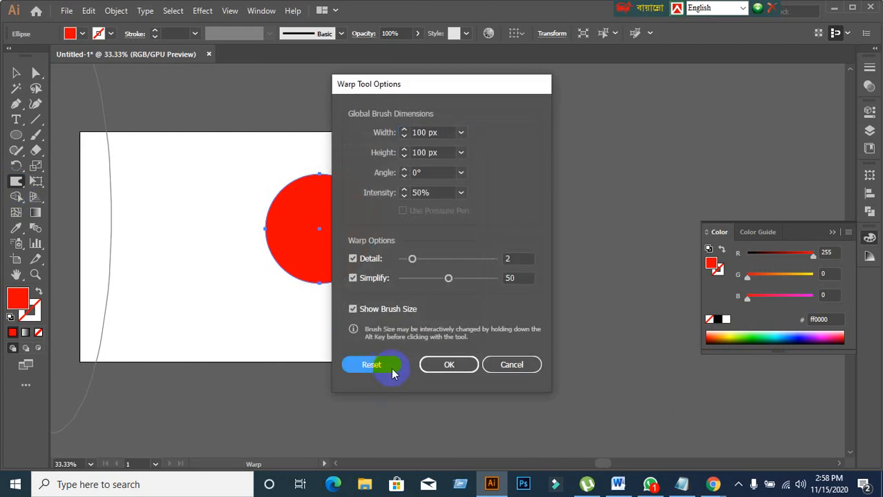
left_click(442, 368)
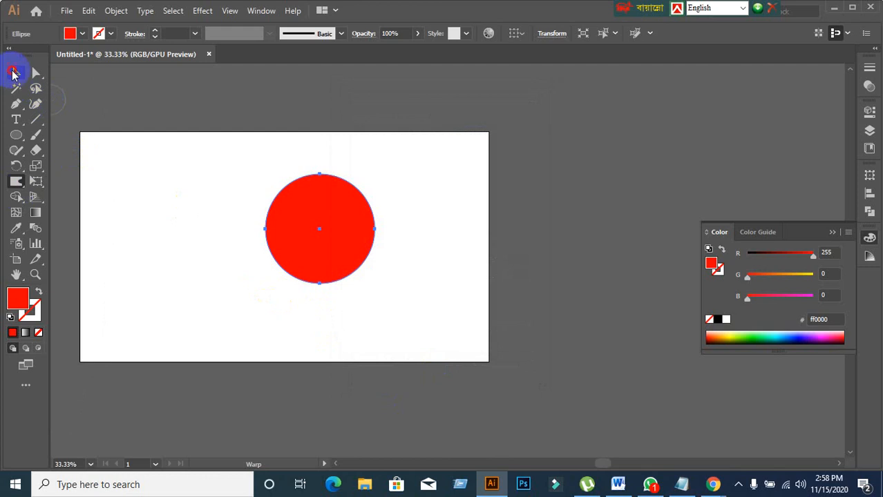
Tidy the workspace by collapsing the Color panel and moving the floating language toolbar off the Adobe Stock search field
left_click(14, 72)
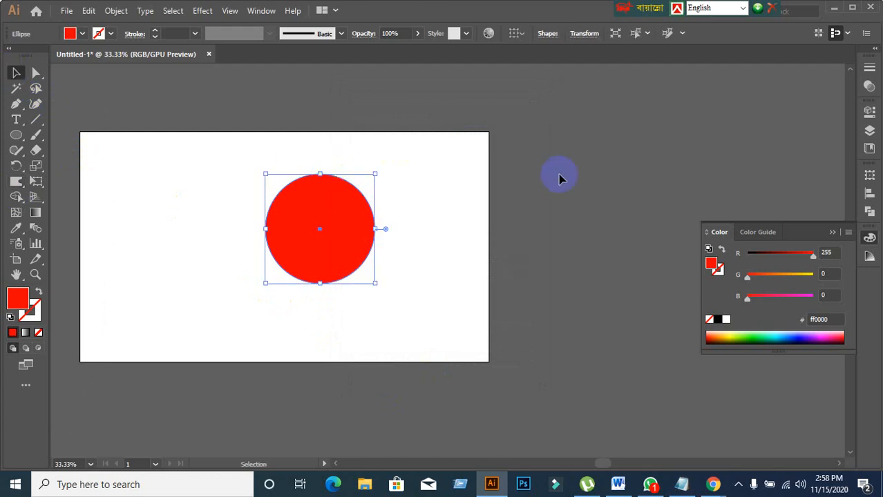
left_click(834, 233)
left_click(697, 112)
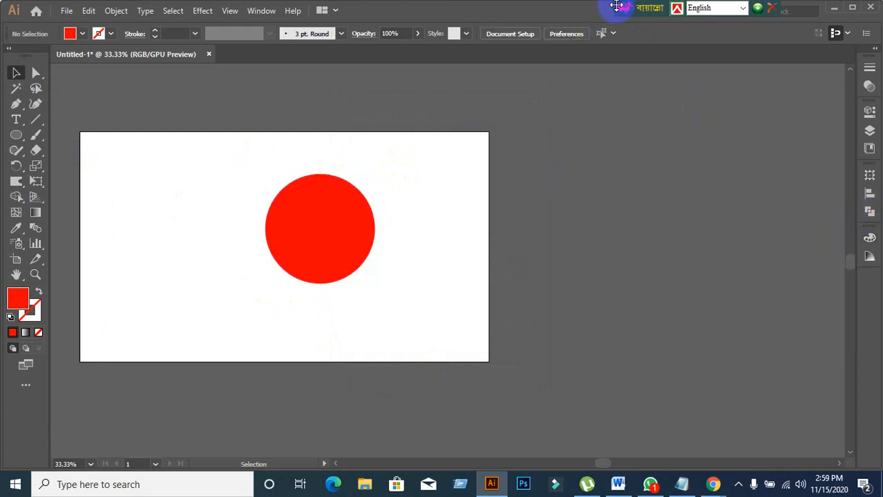
left_click_drag(617, 6, 458, 6)
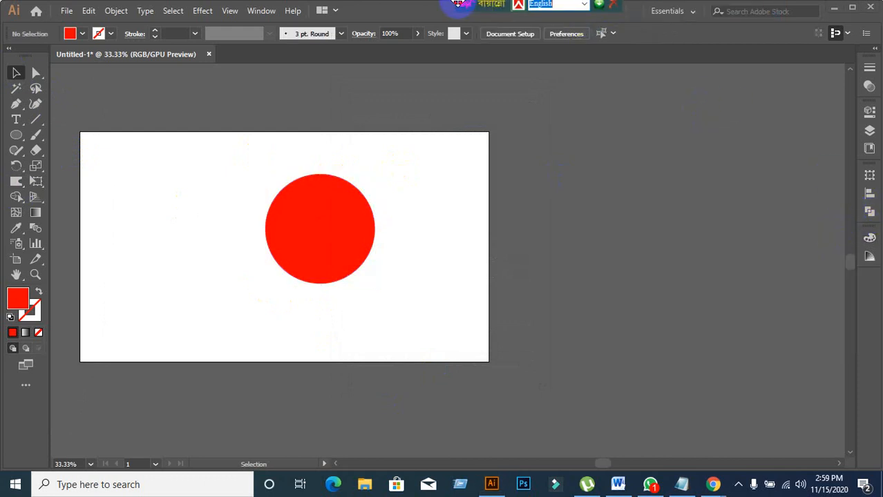
Switch to the Google Meet window to look at the call, and return to Illustrator's red circle
left_click(838, 15)
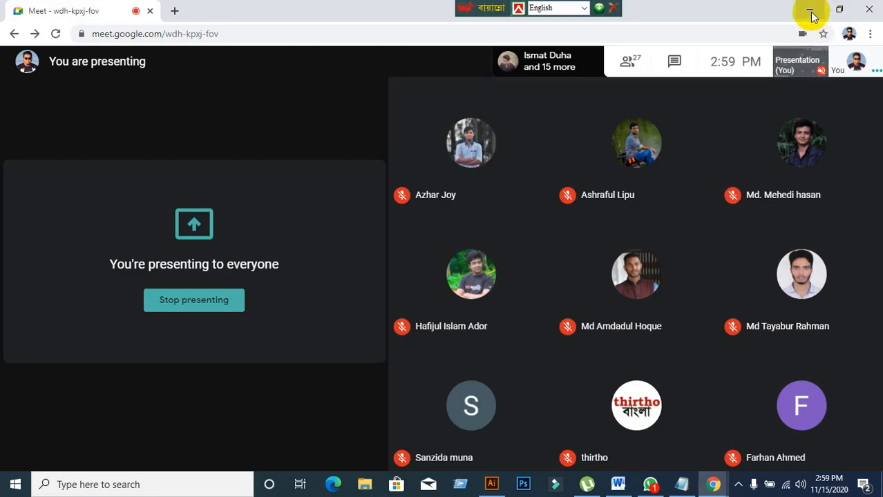
left_click(812, 14)
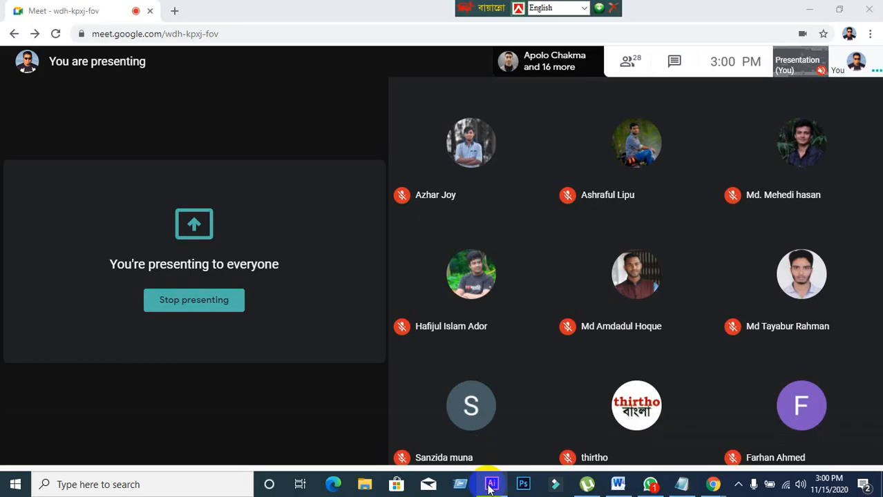
left_click(491, 484)
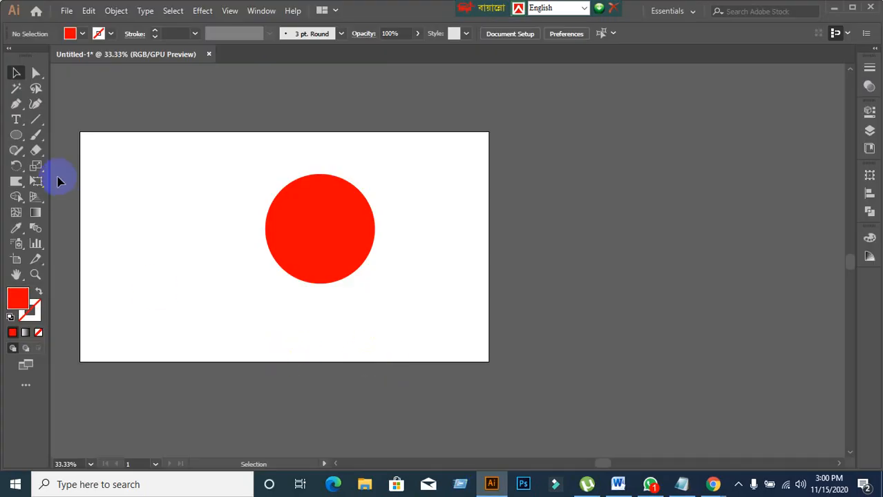
Enlarge the red circle proportionally about its centre and leave it selected
right_click(23, 188)
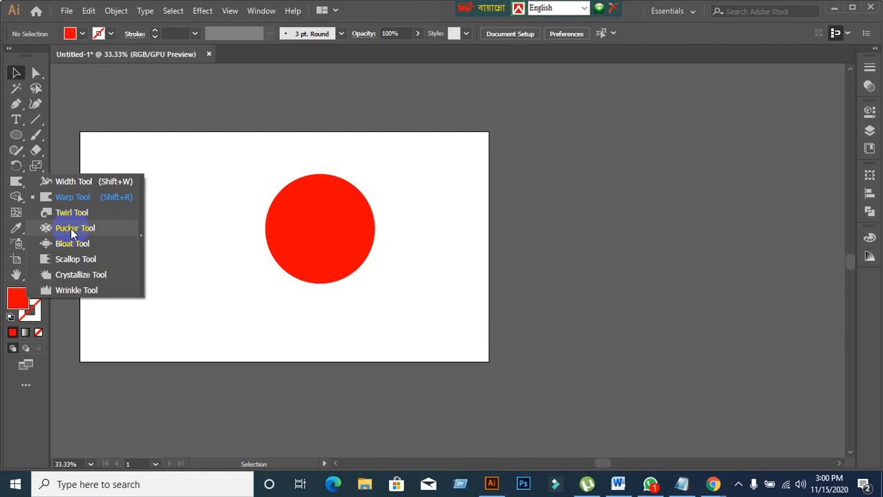
left_click(290, 268)
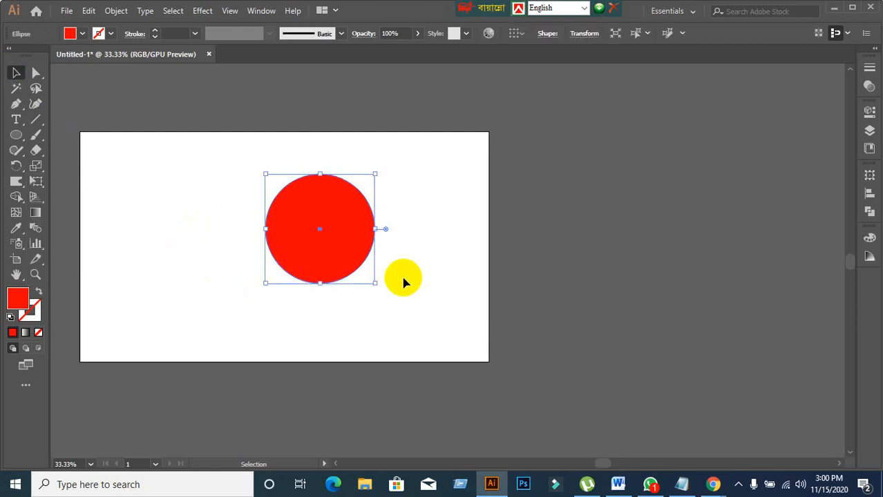
left_click_drag(374, 281, 395, 303)
left_click(425, 333)
left_click(310, 246)
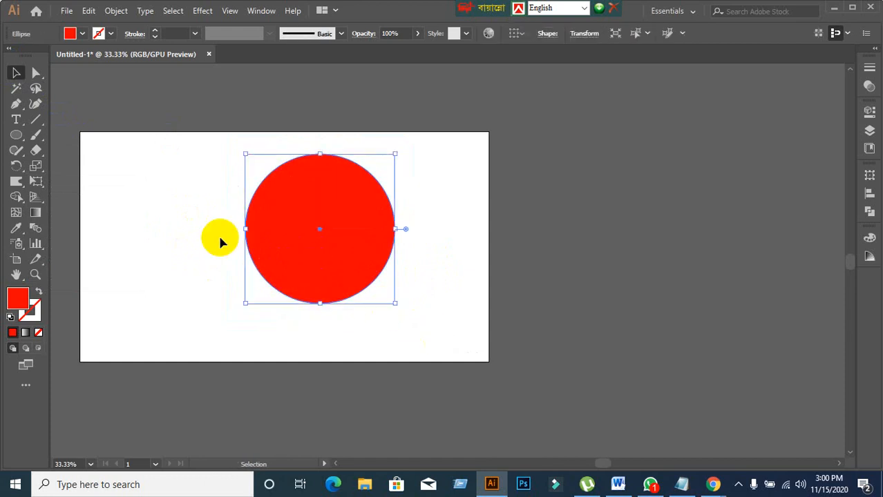
Use the Pucker tool to pinch four inward notches into the circle's edge, from the upper right round to the lower left
left_click(16, 181)
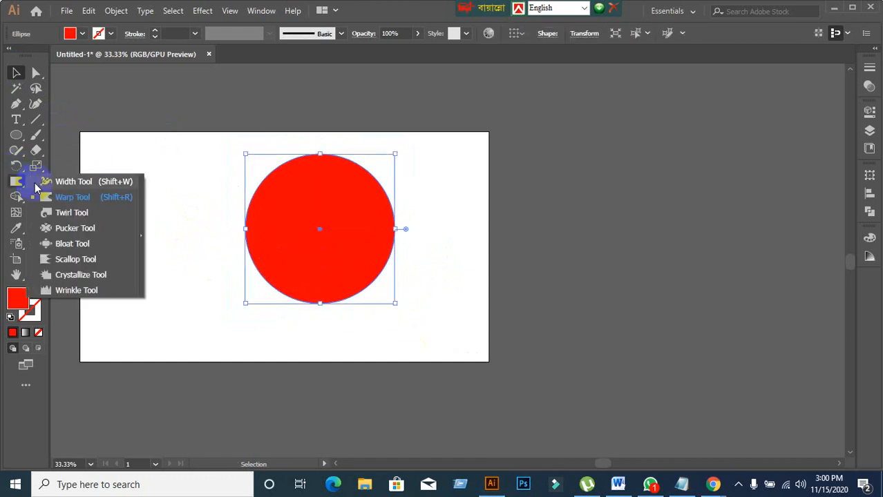
left_click(86, 234)
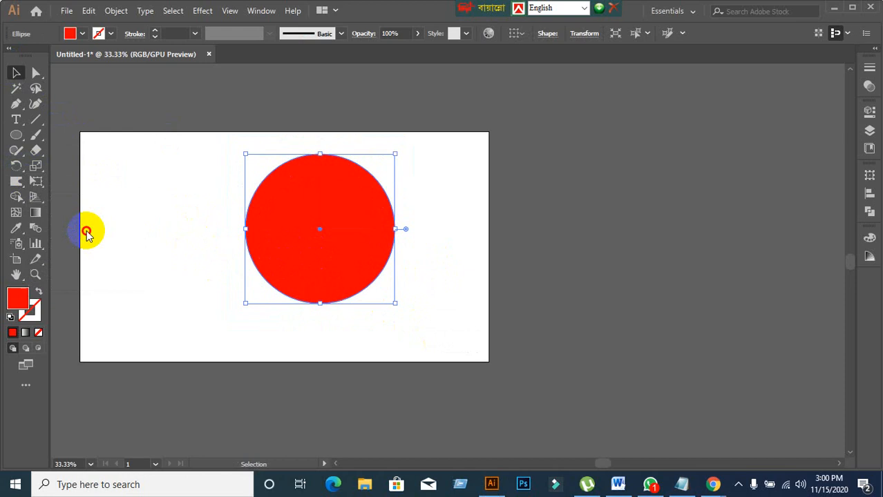
left_click(254, 242)
key("ctrl+z")
left_click(333, 217)
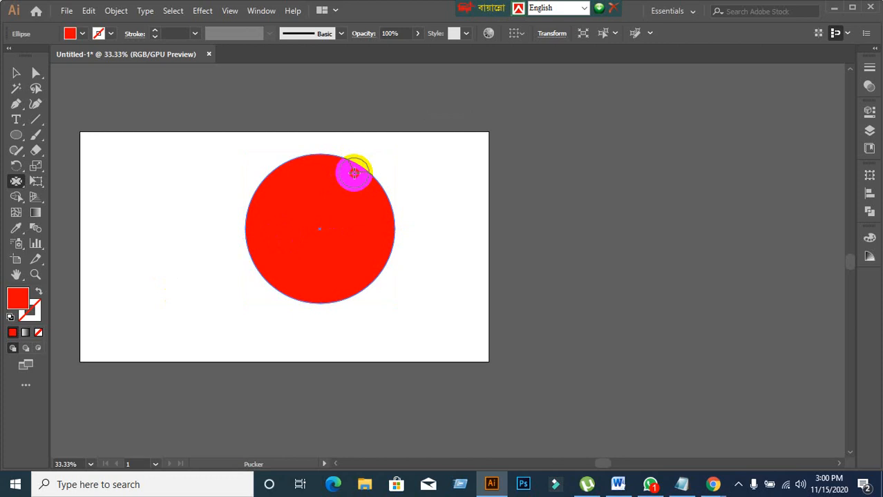
left_click(354, 173)
left_click(299, 166)
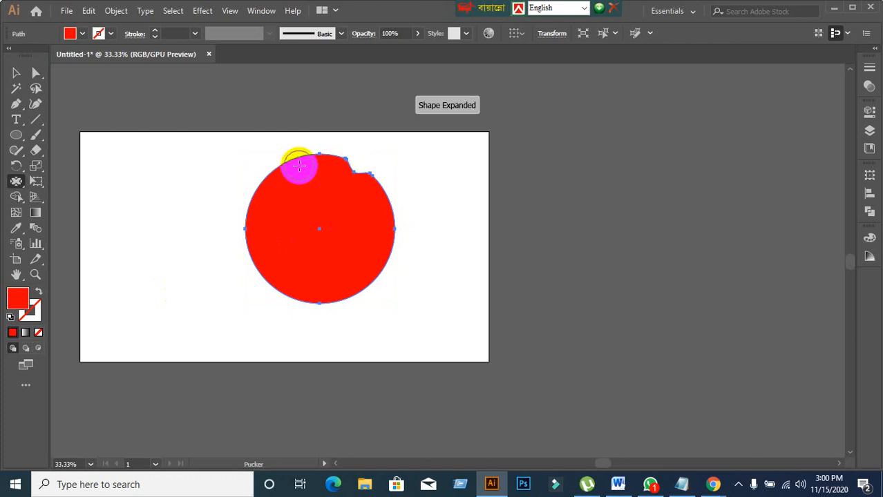
left_click(261, 192)
left_click(264, 265)
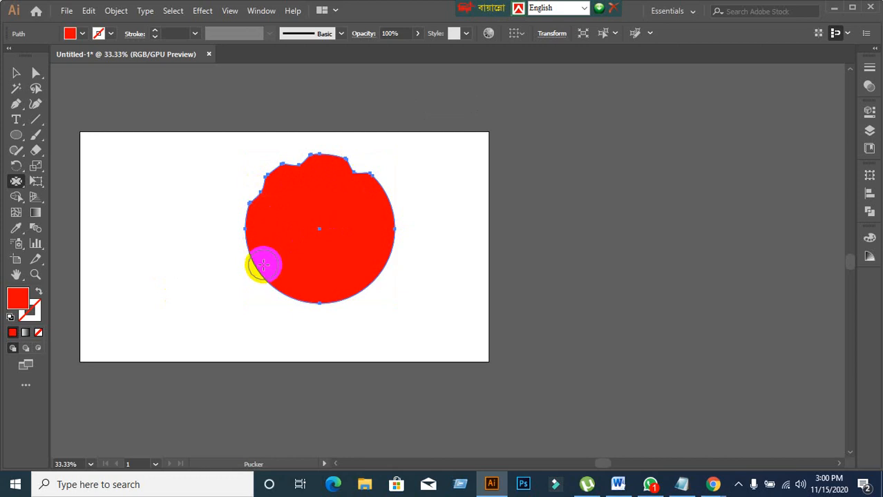
Pull outward points from the circle's bottom and right edges with the Pucker tool to complete the scalloped outline
left_click(279, 303)
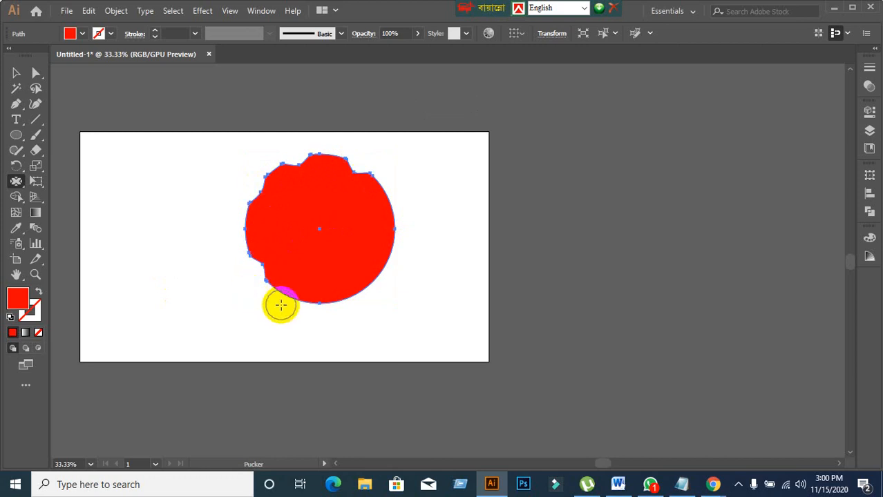
left_click(282, 304)
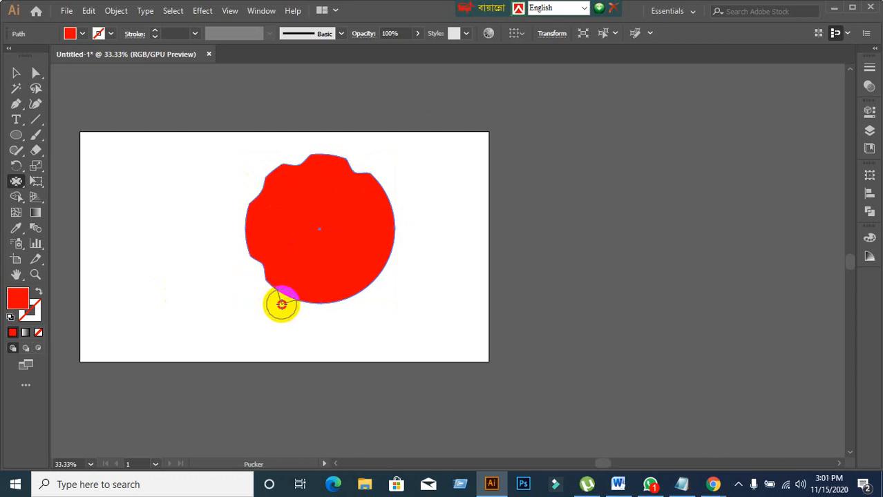
left_click(347, 308)
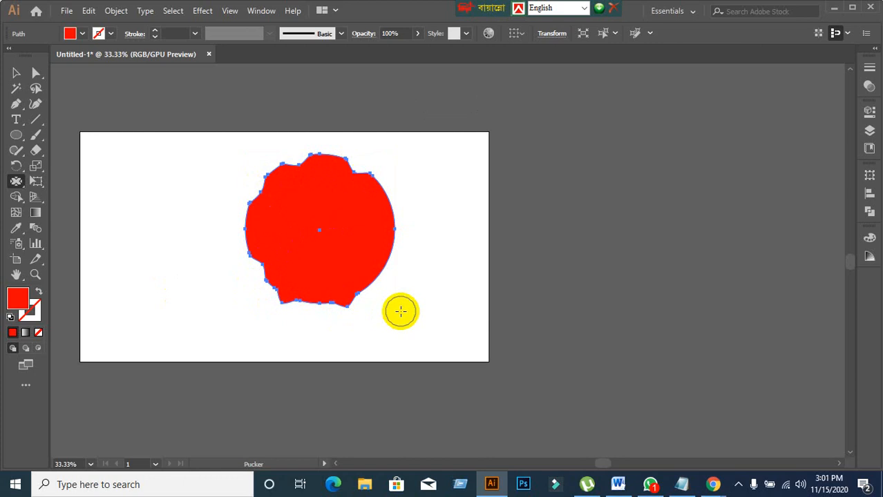
left_click(389, 280)
mouse_move(388, 280)
left_mouse_down()
mouse_move(404, 256)
mouse_move(400, 205)
left_mouse_up()
left_click(397, 209)
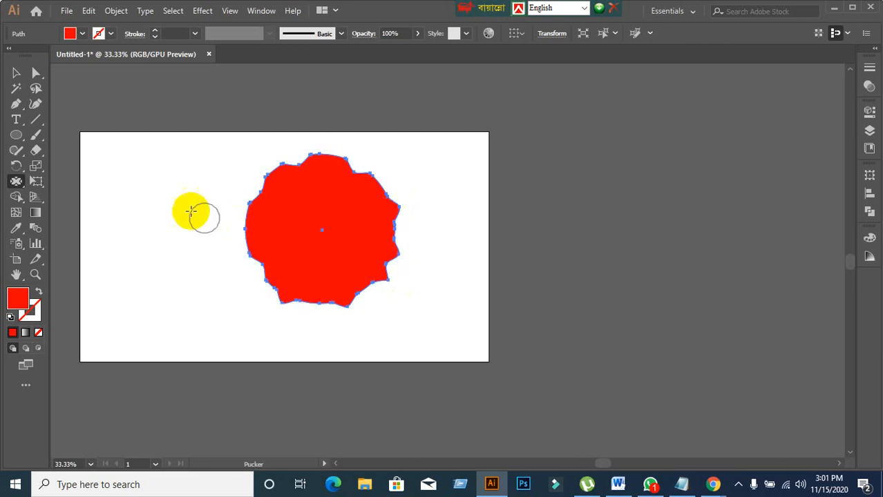
Move the puckered red shape off the artboard, beside its upper right corner
left_click(16, 72)
left_click_drag(308, 236, 558, 170)
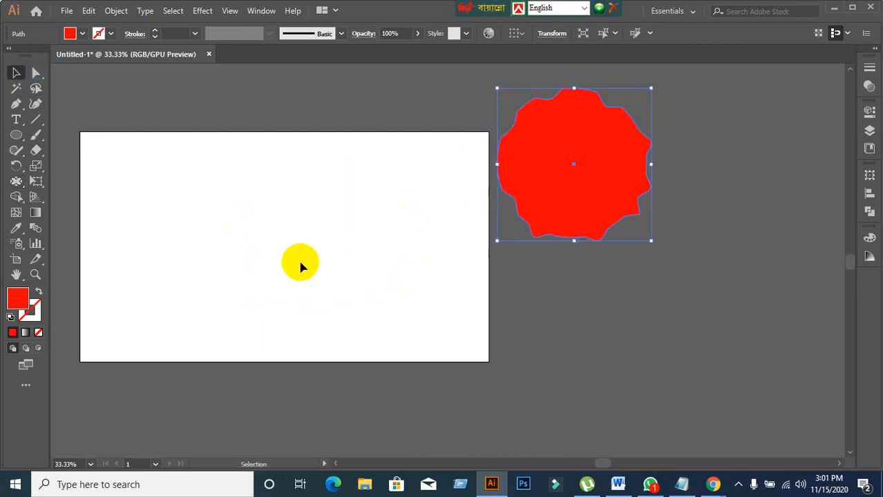
Draw a large red circle on the artboard with the Ellipse tool
left_click(301, 264)
left_click(16, 135)
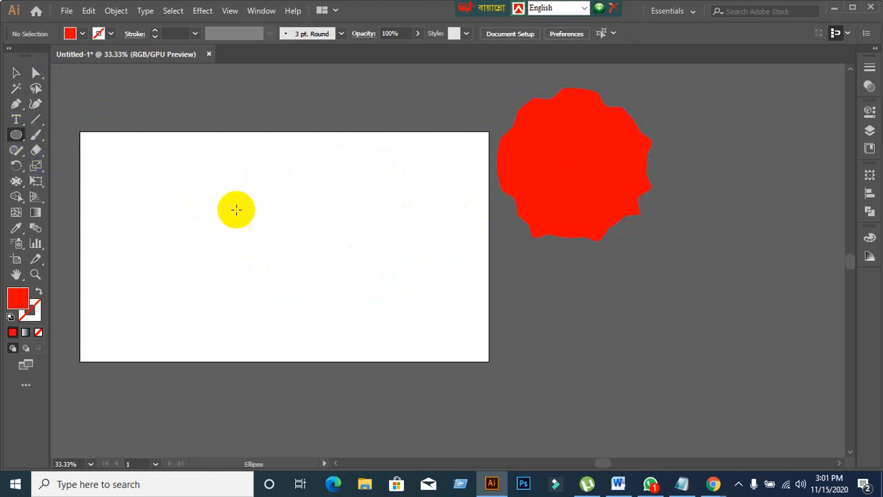
left_click_drag(194, 175, 365, 331)
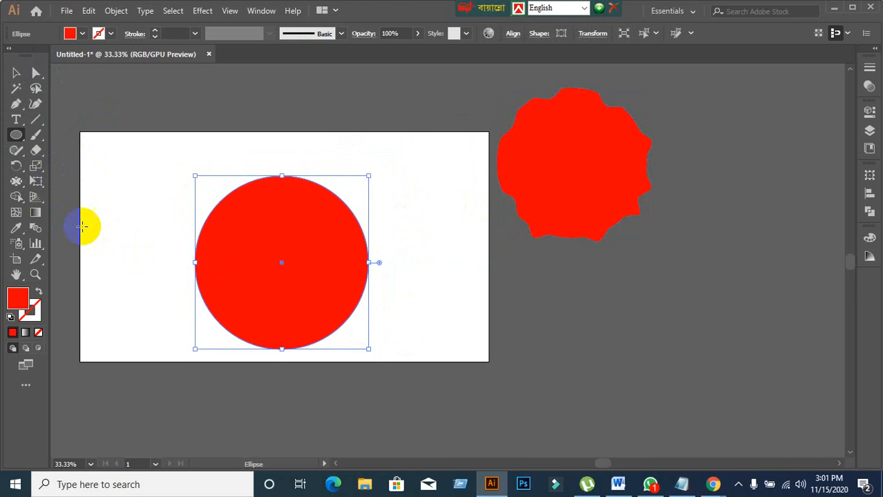
Shift the circle up and to the right on the artboard and keep it selected
left_click(16, 73)
left_click_drag(325, 302, 368, 285)
left_click(187, 296)
left_click(288, 282)
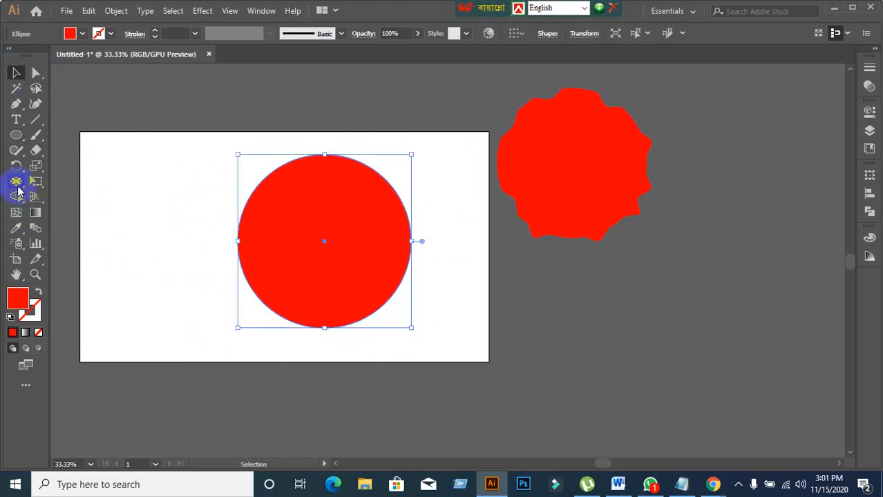
Enlarge the Pucker brush and try pulling the circle's upper left outward and pinching its right, lower-left and left edges inward
left_click(16, 182)
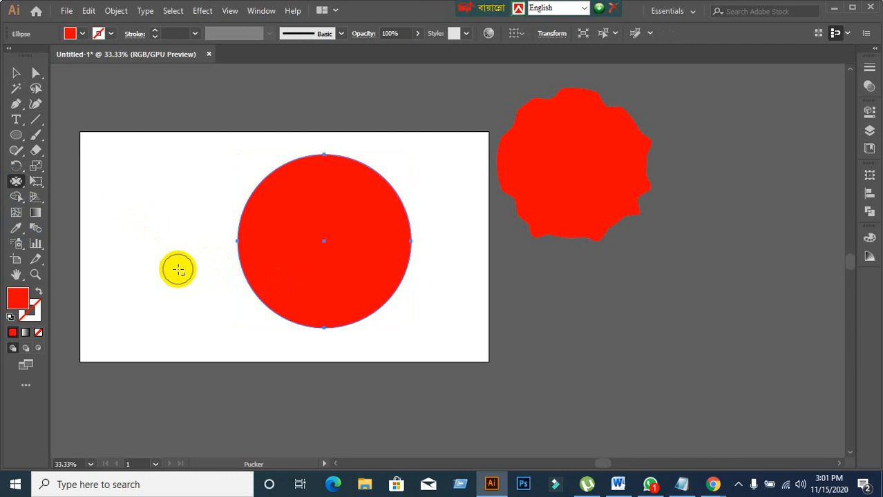
mouse_move(179, 270)
left_mouse_down()
mouse_move(257, 239)
mouse_move(230, 250)
left_mouse_up()
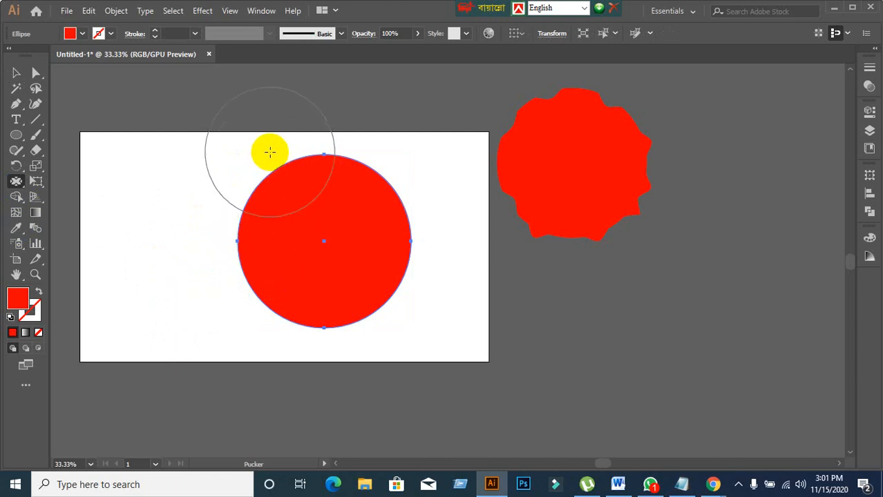
left_click_drag(270, 152, 269, 152)
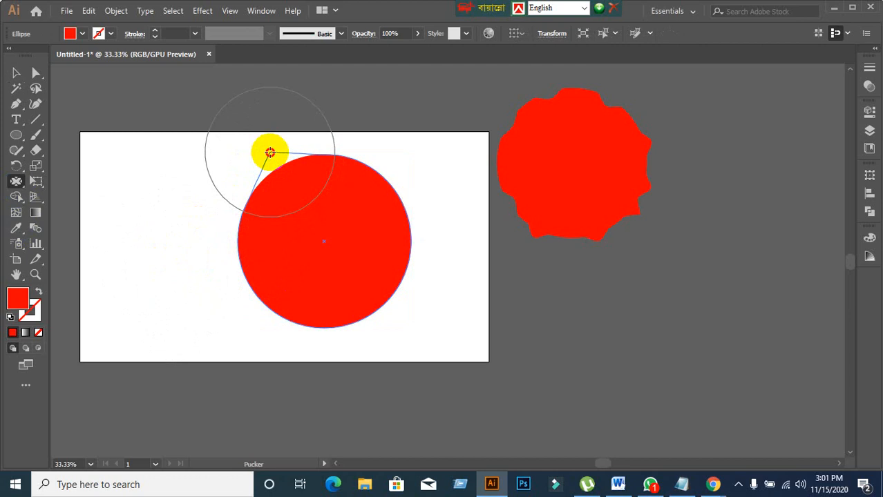
left_click_drag(269, 152, 270, 152)
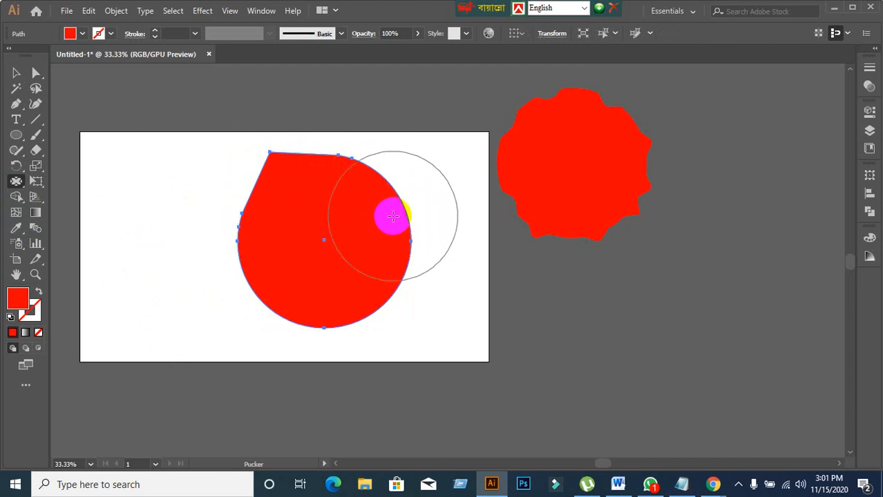
left_click_drag(391, 216, 387, 222)
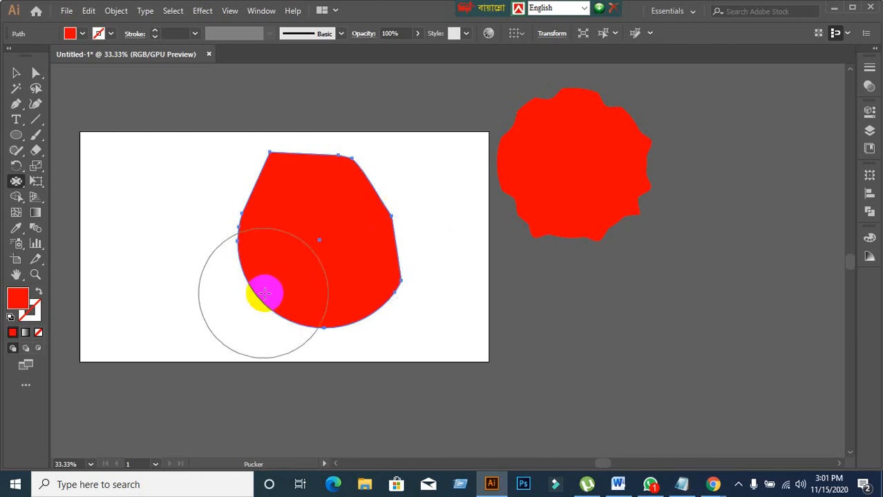
left_click_drag(301, 281, 297, 263)
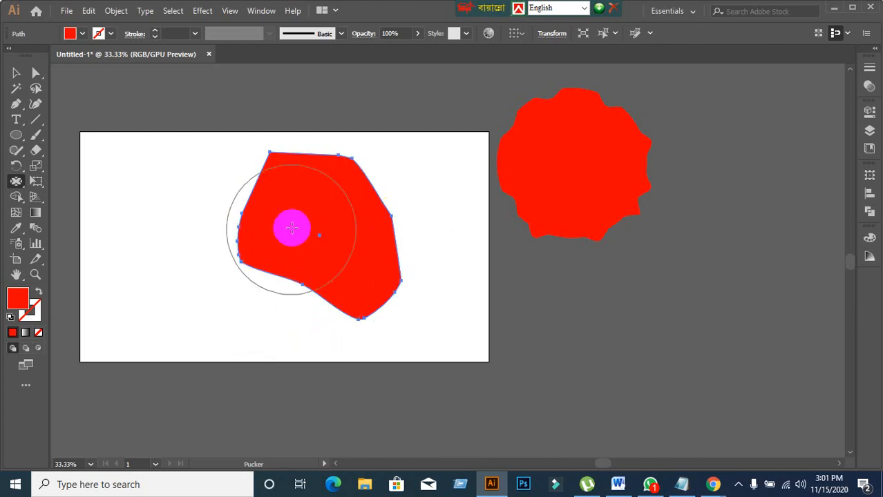
mouse_move(275, 203)
left_mouse_down()
mouse_move(317, 237)
mouse_move(298, 223)
left_mouse_up()
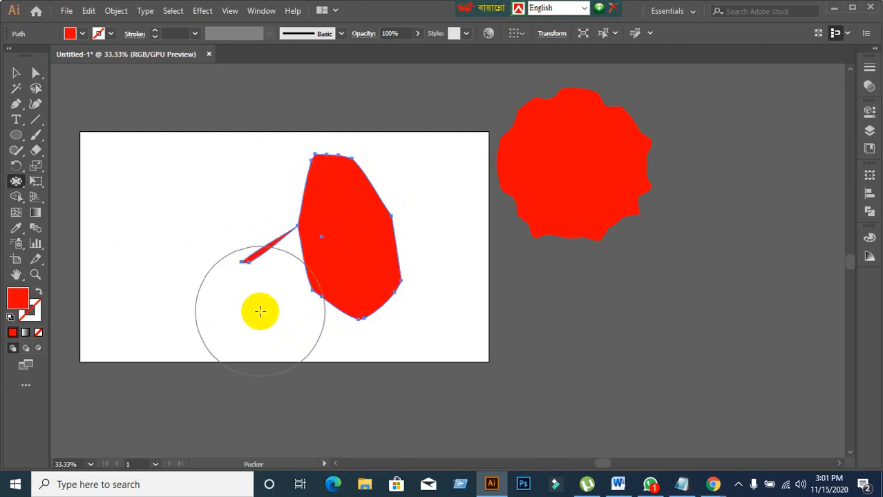
Undo the large-brush pucker strokes and the circle's move
key("ctrl+z")
key("ctrl+z")
key("ctrl+z")
key("ctrl+z")
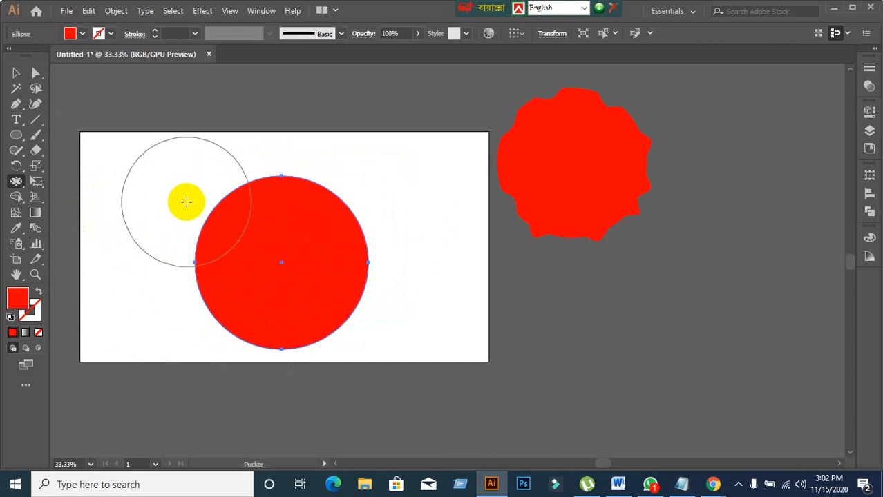
Reduce the Pucker brush size and pinch the circle at its upper left, upper right and lower right, checking the tool's options without changes
left_click_drag(187, 202, 155, 236)
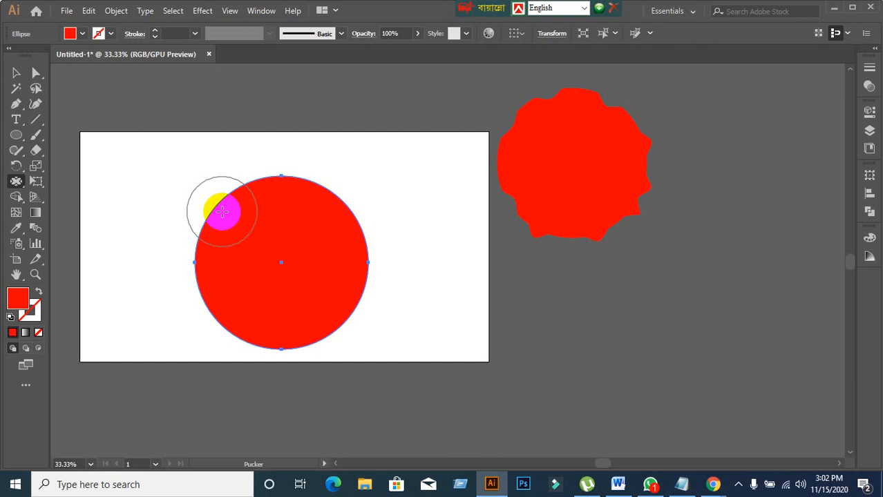
left_click_drag(221, 212, 314, 209)
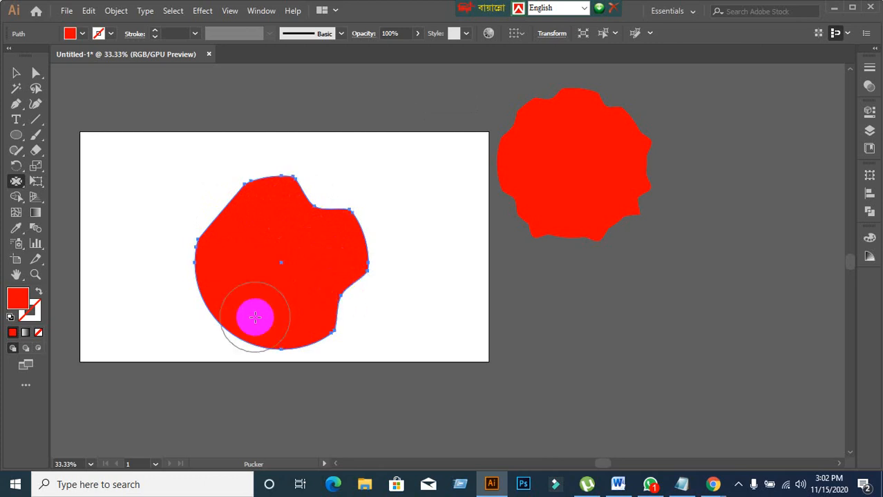
double_click(17, 182)
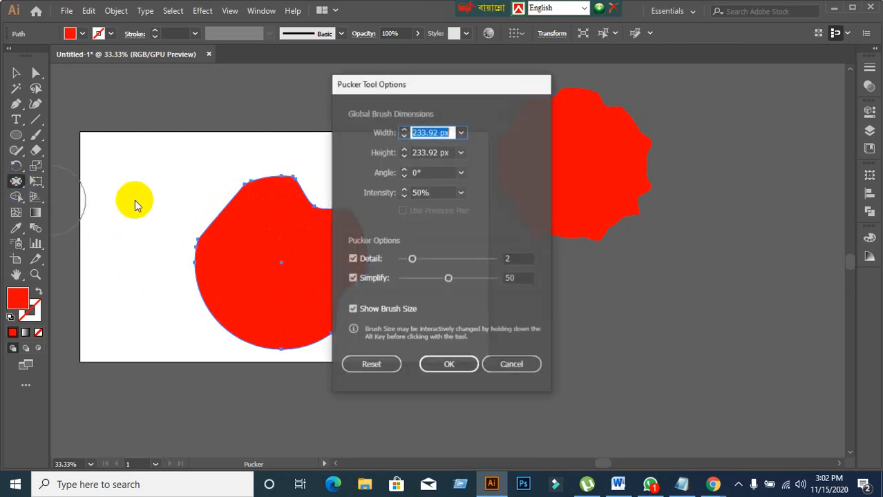
left_click(510, 365)
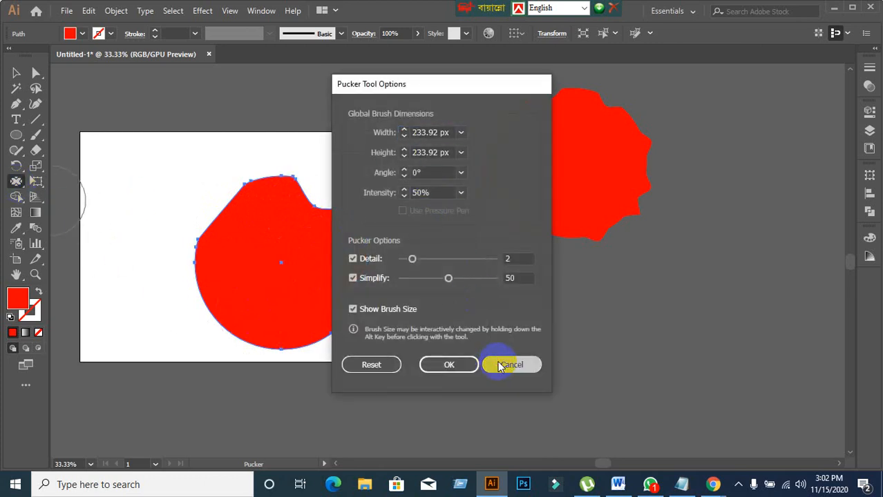
Pucker long spikes out of the circle's right, left, upper-left and top edges, plus a deep slit from the bottom to the centre
left_click_drag(356, 249, 560, 254)
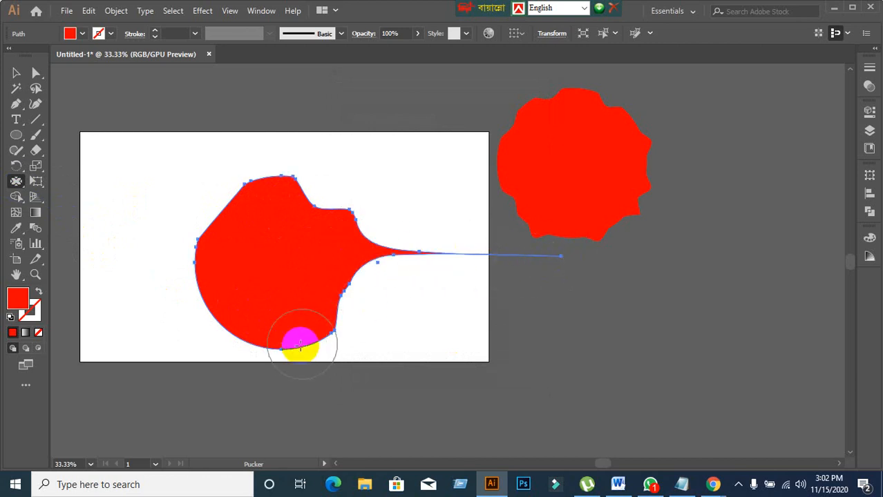
mouse_move(300, 346)
left_mouse_down()
mouse_move(285, 303)
mouse_move(277, 228)
left_mouse_up()
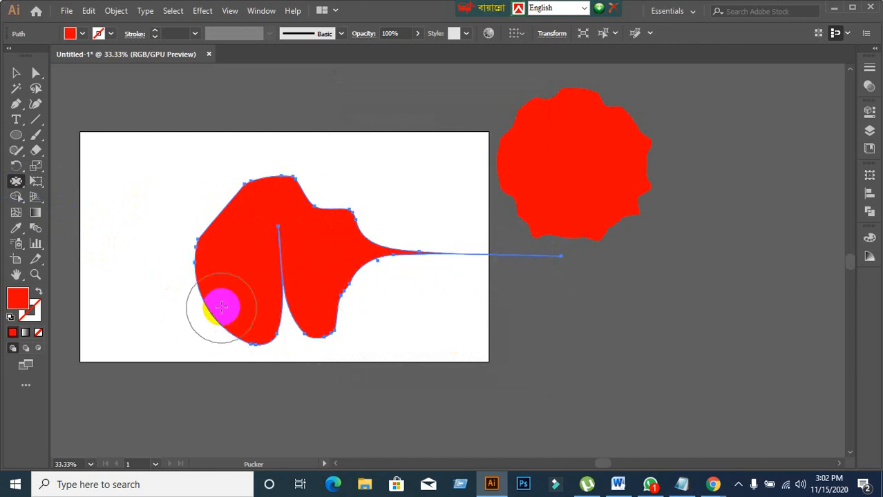
mouse_move(221, 307)
left_mouse_down()
mouse_move(221, 291)
mouse_move(85, 309)
left_mouse_up()
mouse_move(211, 242)
left_mouse_down()
mouse_move(216, 233)
mouse_move(196, 203)
mouse_move(122, 150)
left_mouse_up()
left_click_drag(266, 191, 273, 97)
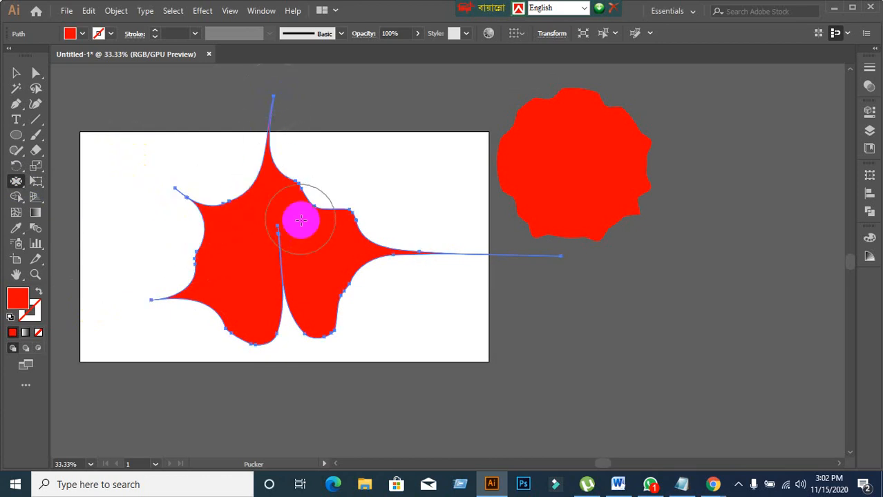
Add more pucker spikes at the shape's upper right, bottom, lower left and lower right, and distort its left and upper-left edges
mouse_move(301, 220)
left_mouse_down()
mouse_move(309, 229)
mouse_move(339, 199)
left_mouse_up()
mouse_move(252, 321)
left_mouse_down()
mouse_move(238, 369)
mouse_move(247, 335)
mouse_move(253, 397)
left_mouse_up()
left_click_drag(314, 326, 382, 375)
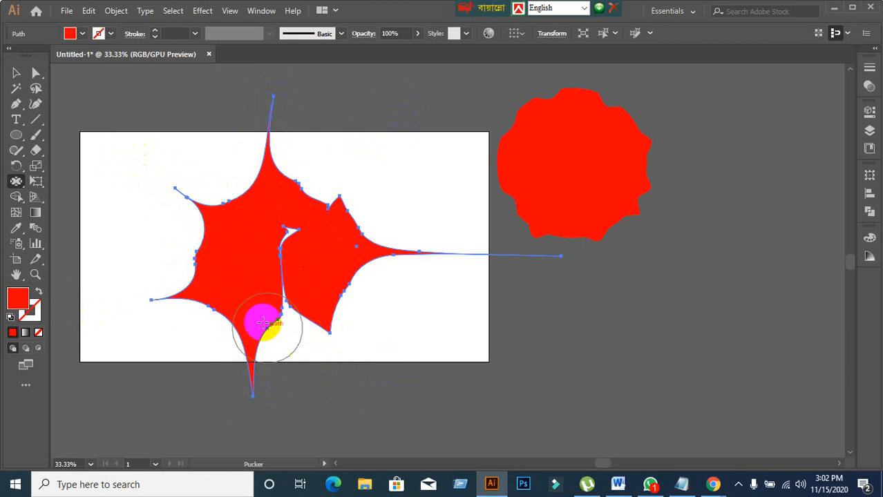
mouse_move(262, 322)
left_mouse_down()
mouse_move(221, 315)
mouse_move(167, 393)
mouse_move(170, 403)
left_mouse_up()
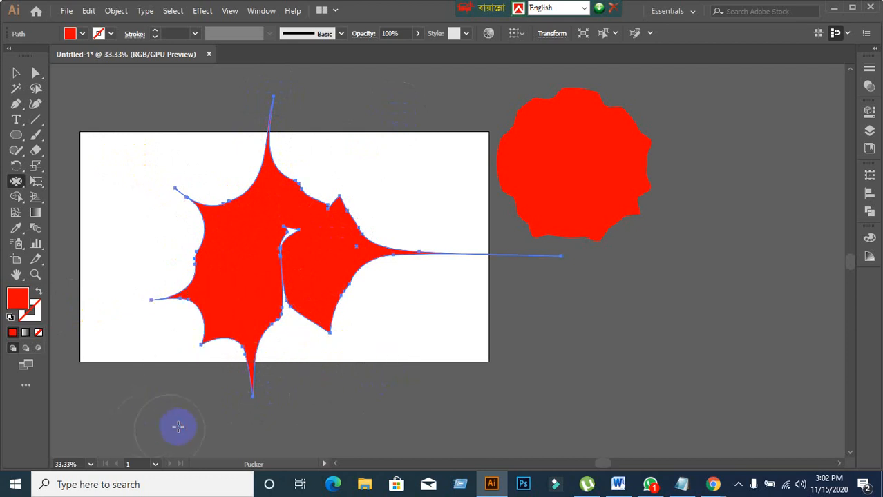
left_click_drag(217, 291, 104, 229)
left_click_drag(263, 212, 216, 156)
mouse_move(326, 313)
left_mouse_down()
mouse_move(354, 306)
mouse_move(410, 405)
left_mouse_up()
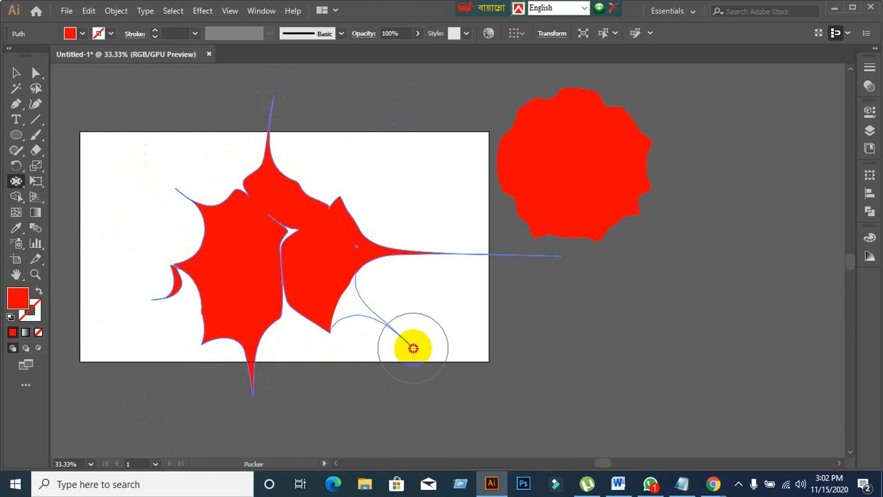
Delete the spiked red shape and the scalloped red shape beside the artboard
left_click(16, 73)
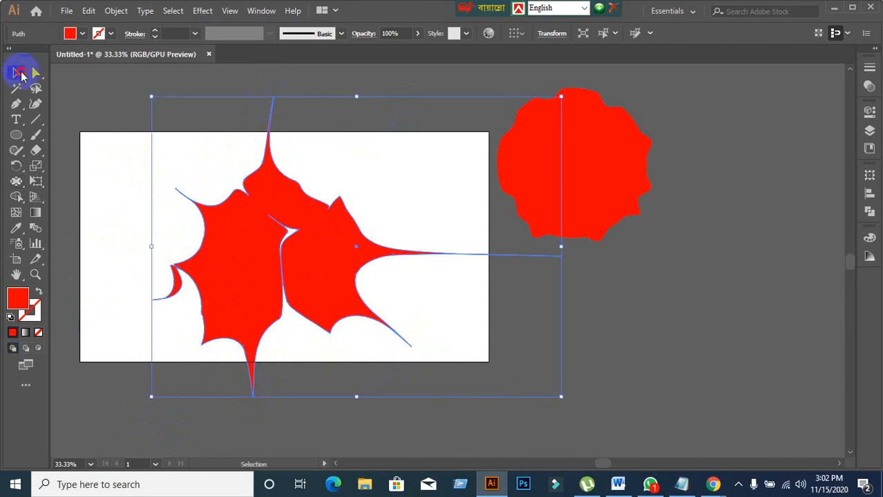
left_click_drag(206, 289, 259, 290)
left_click(690, 315)
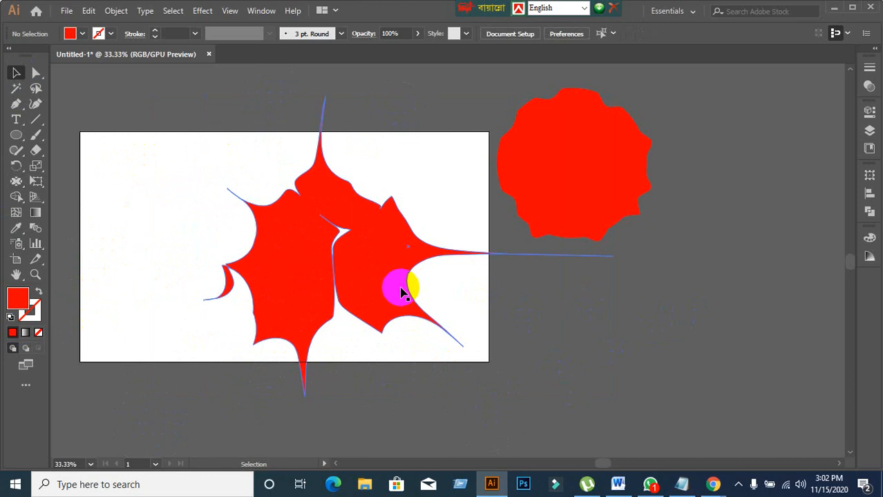
left_click(391, 293)
key("Delete")
left_click(532, 199)
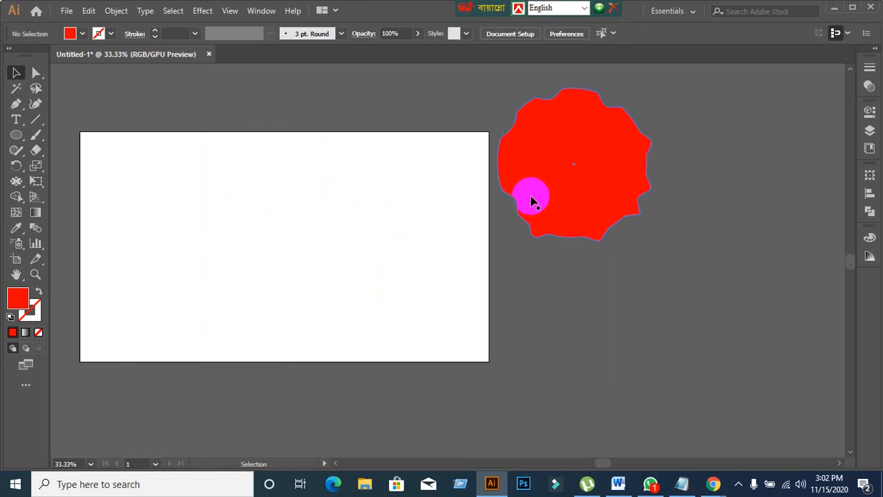
key("Delete")
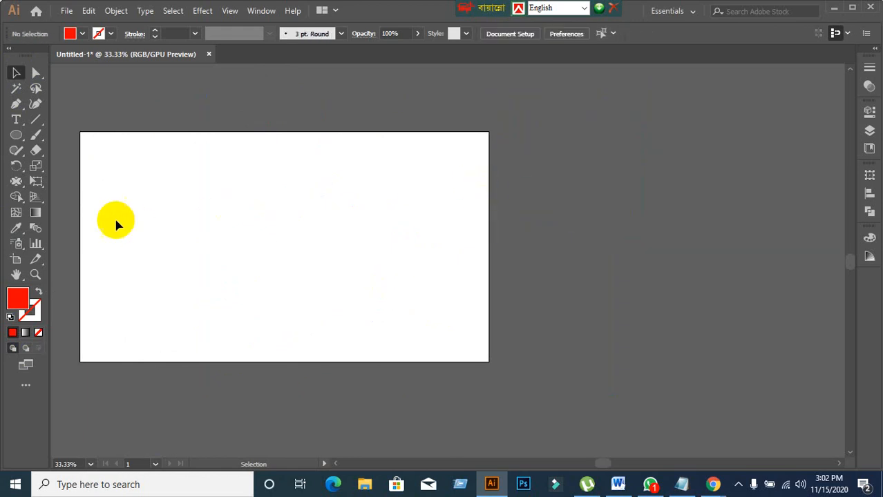
Draw a new red circle in the middle of the empty artboard
left_click(12, 183)
left_click(80, 245)
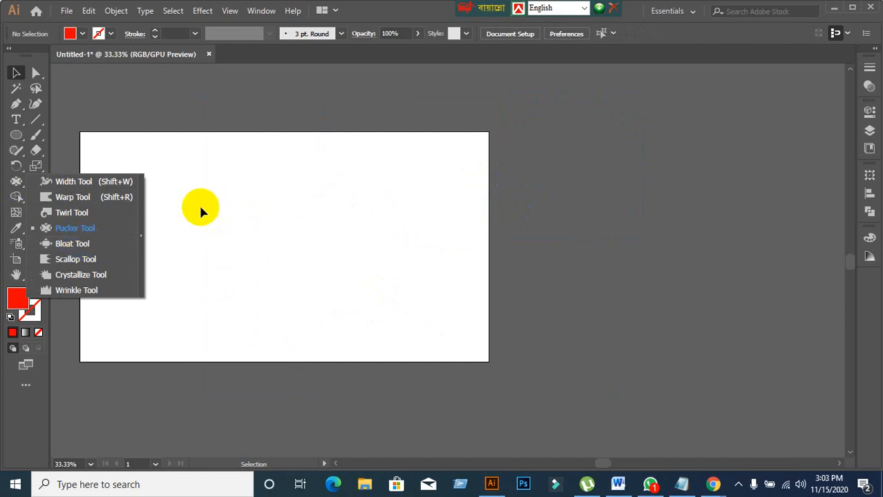
left_click(16, 136)
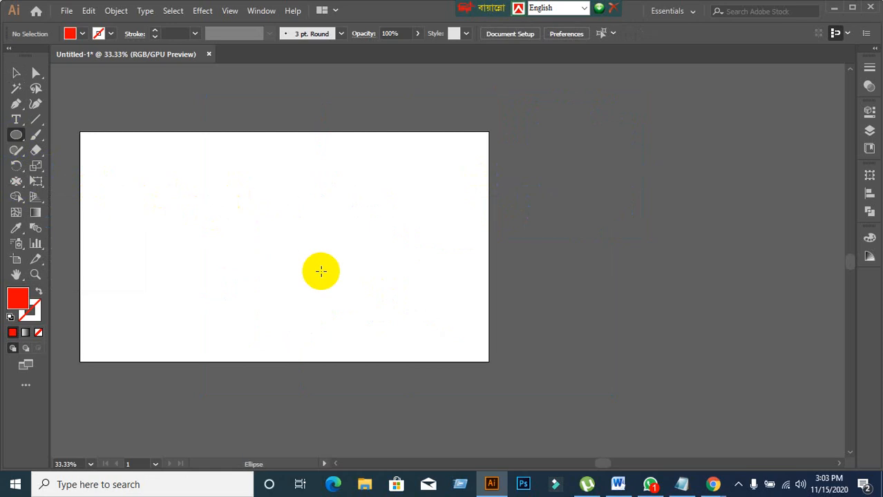
left_click_drag(228, 166, 389, 326)
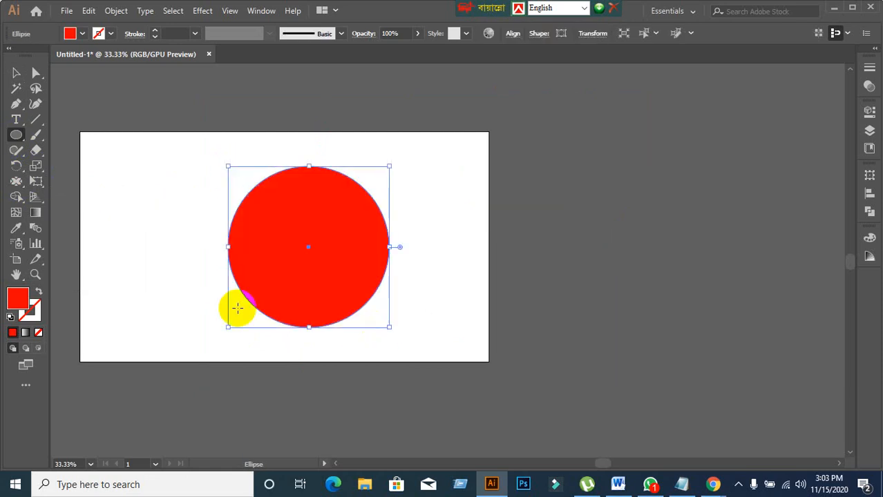
Use the Bloat tool to push round bulges out of the circle's right, top and left edges
left_click_drag(18, 182, 82, 243)
left_click_drag(236, 252, 378, 252)
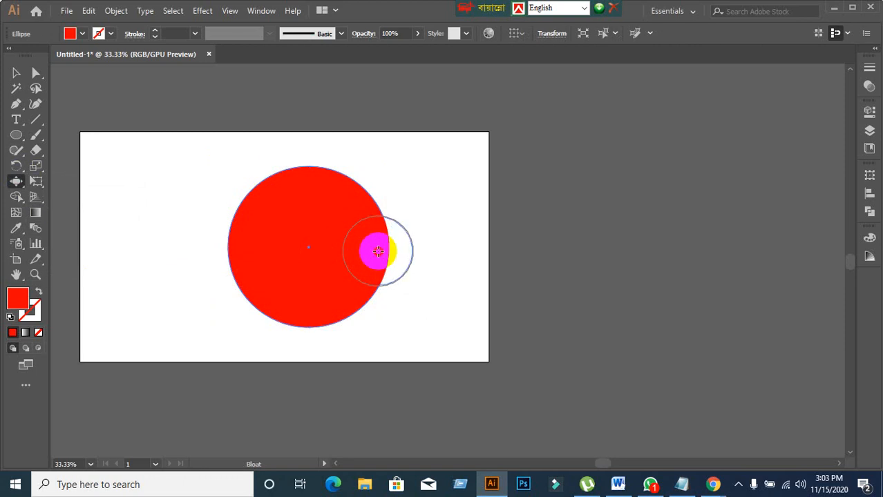
left_click(378, 252)
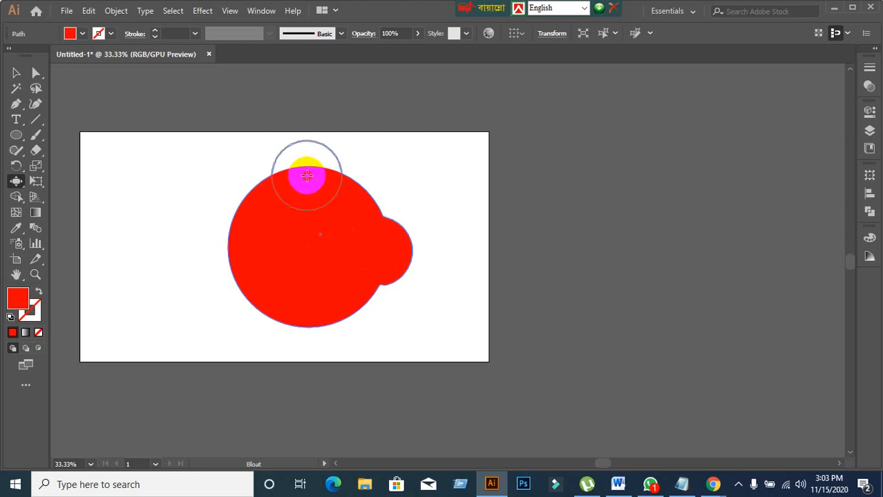
left_click(307, 176)
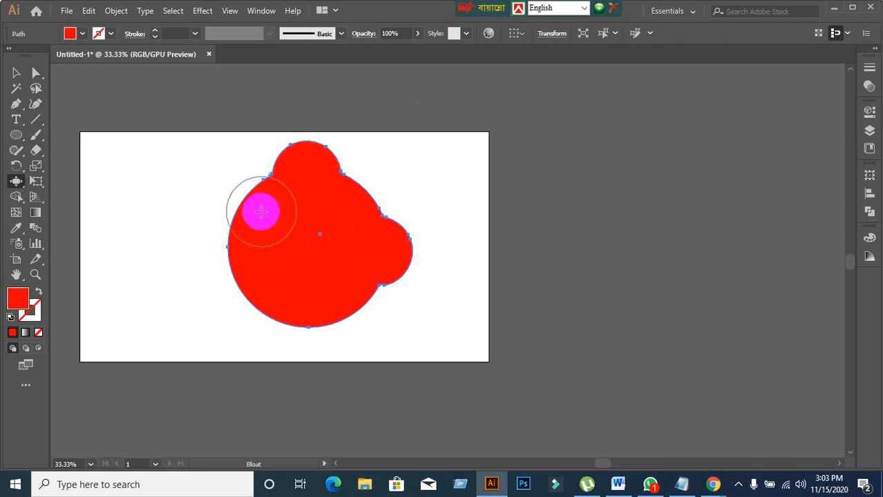
left_click(233, 247)
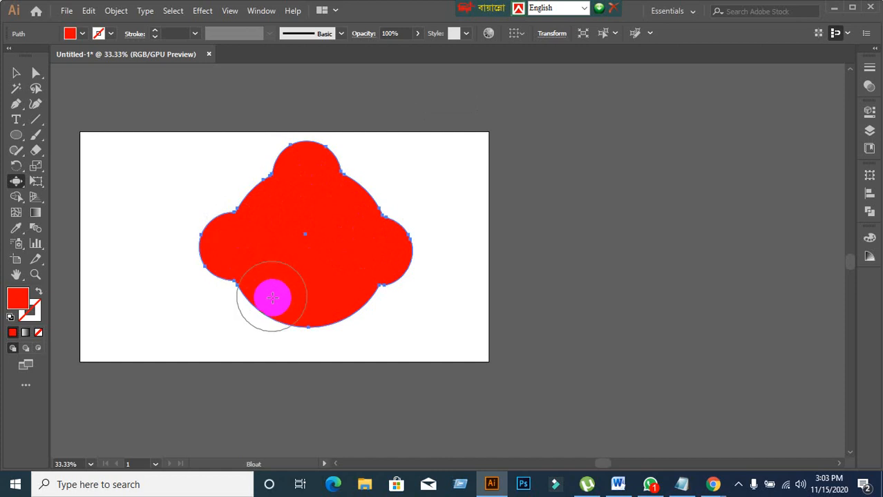
Undo a trial bloat dent at the shape's lower left and bloat a rounded dent into its bottom edge instead
left_click(273, 324)
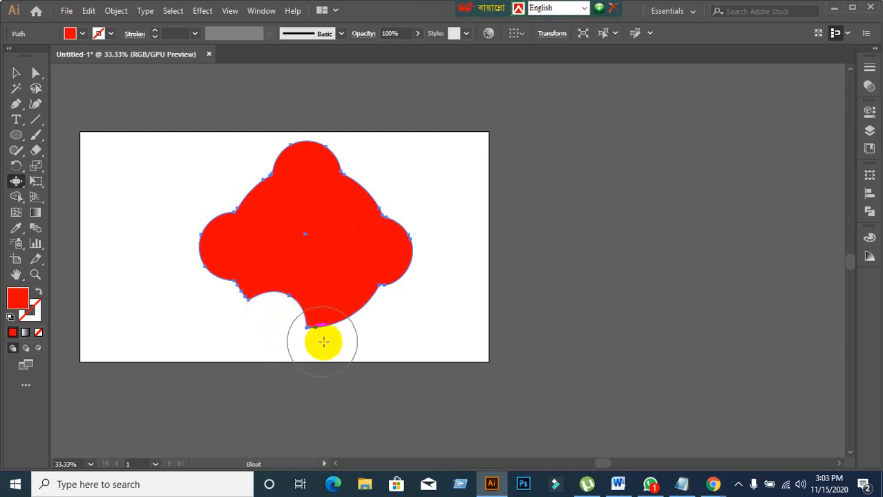
key("ctrl")
key("ctrl+z")
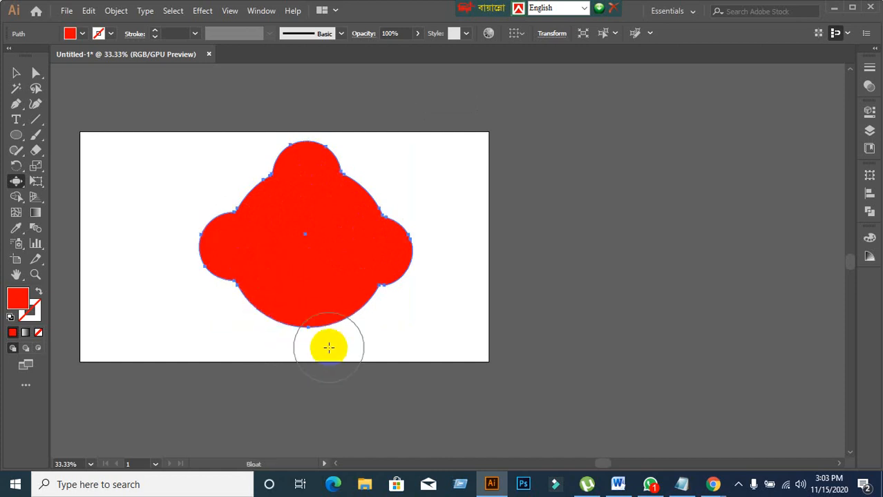
left_click(310, 338)
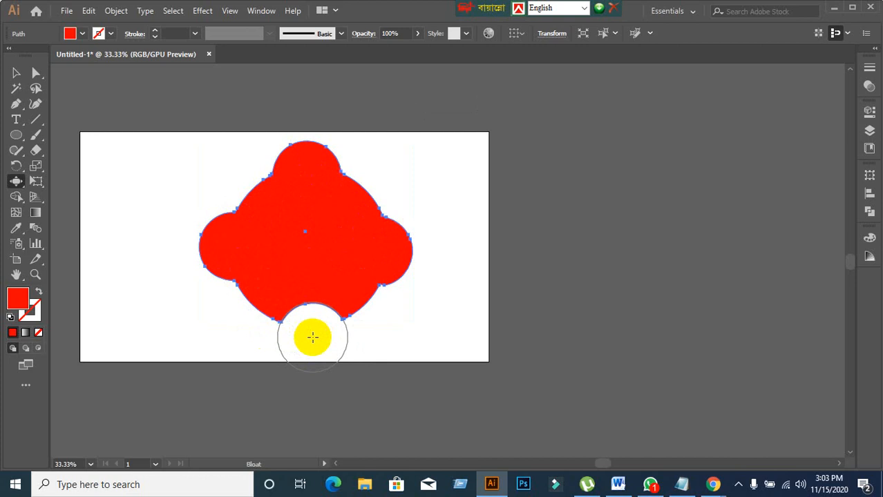
Replace the shape's bottom dent with an outward Bloat bulge and move the four-lobed shape off the artboard to its right
key("ctrl+z")
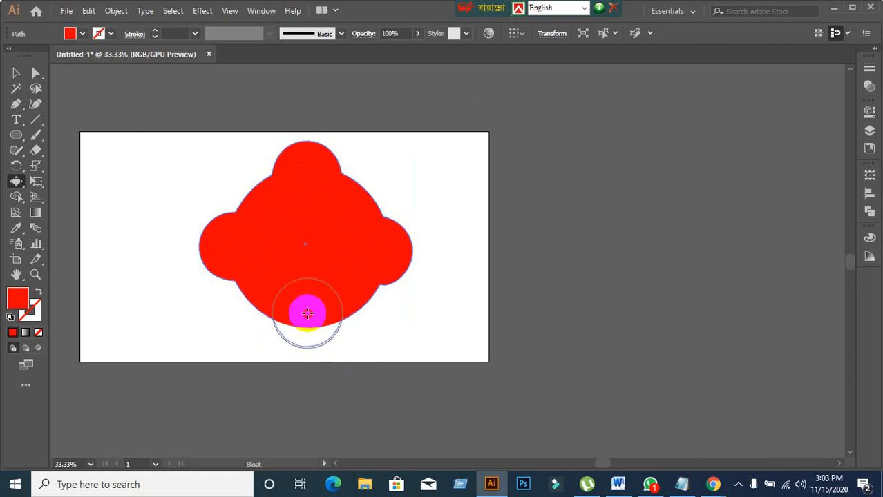
left_click(308, 314)
left_click(16, 73)
left_click(212, 214)
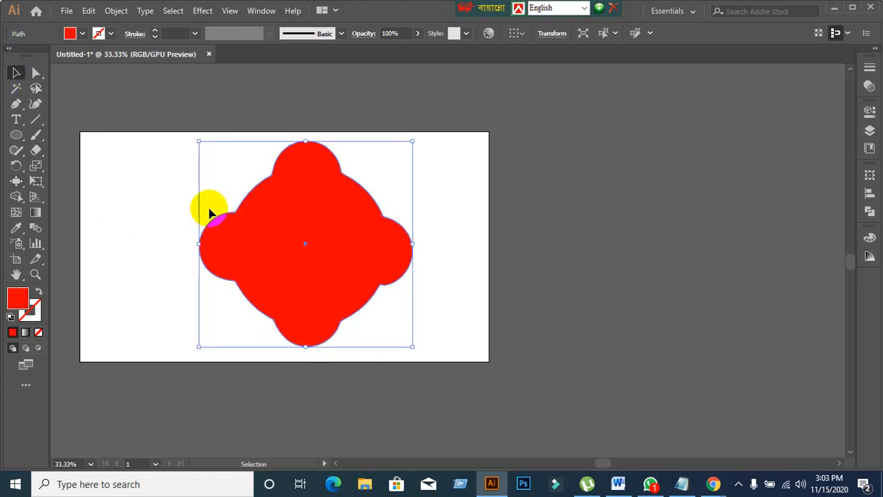
left_click_drag(290, 267, 592, 236)
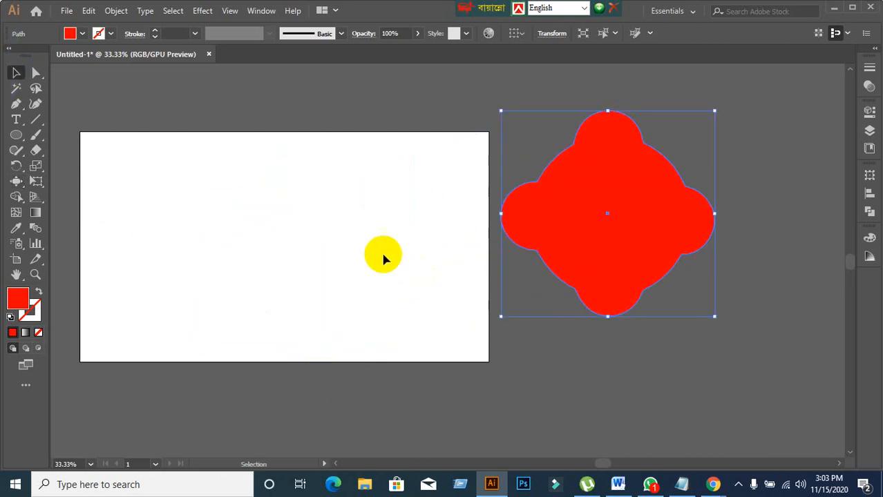
Draw a new red circle in the middle of the empty artboard
left_click(346, 239)
left_click(16, 136)
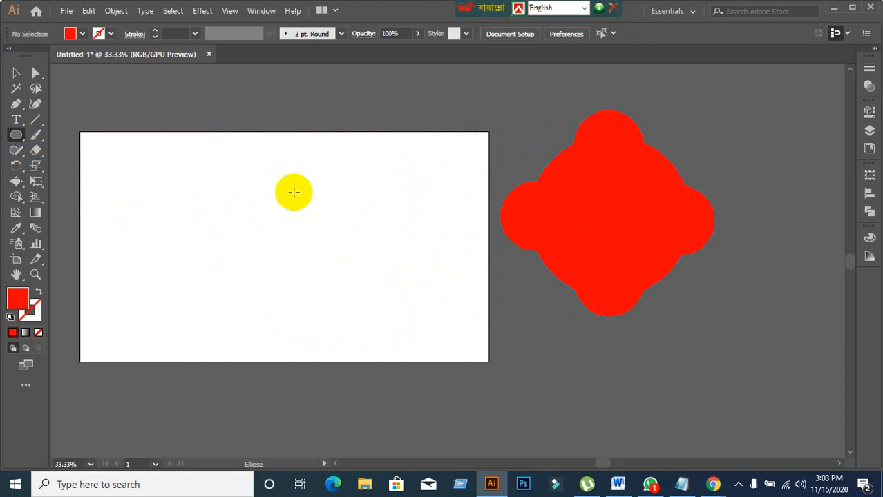
left_click_drag(194, 173, 344, 308)
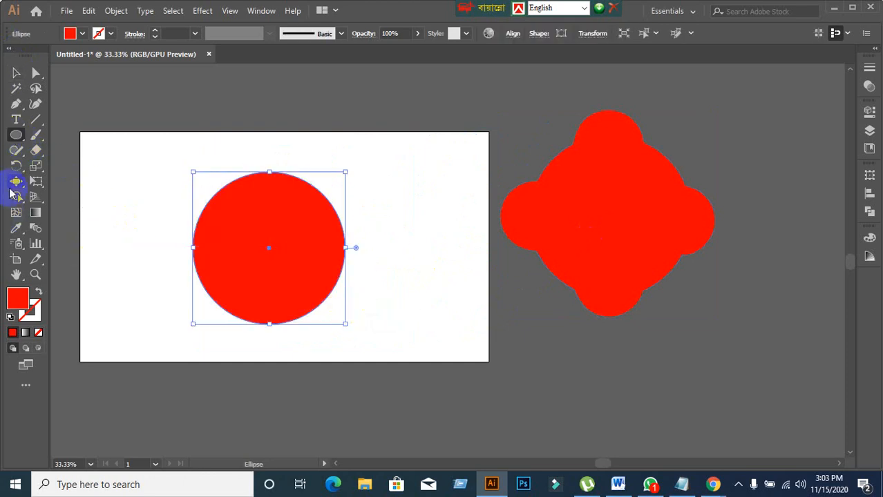
Use the Bloat tool from outside the circle to push rounded dents into its bottom, right, top and left edges
left_click(16, 183)
mouse_move(253, 336)
left_mouse_down()
mouse_move(260, 304)
mouse_move(259, 315)
left_mouse_up()
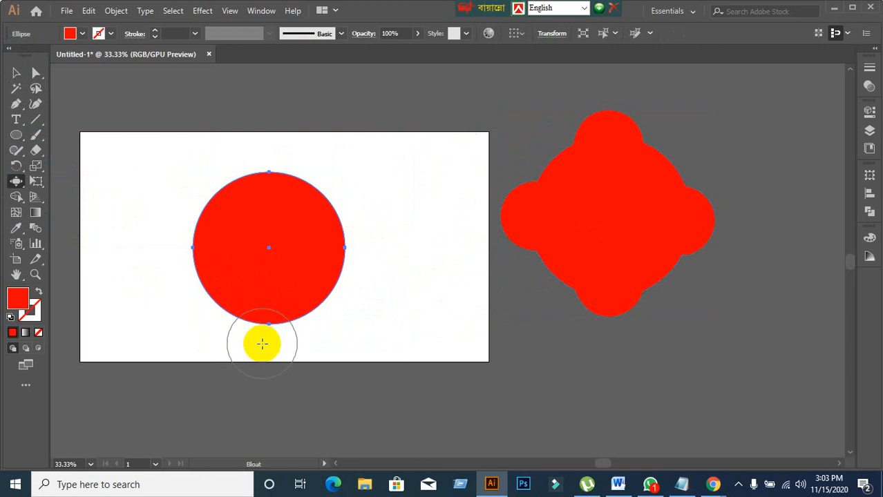
left_click_drag(262, 342, 262, 338)
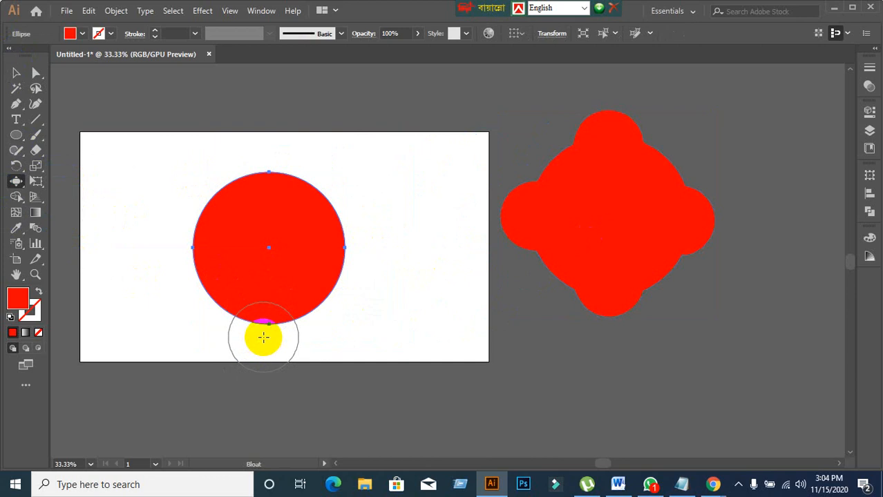
left_click_drag(263, 338, 264, 337)
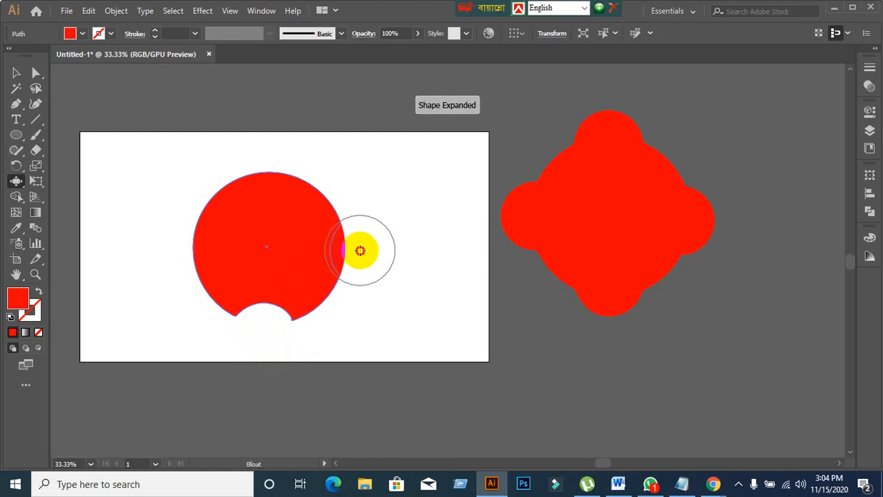
left_click_drag(360, 251, 359, 251)
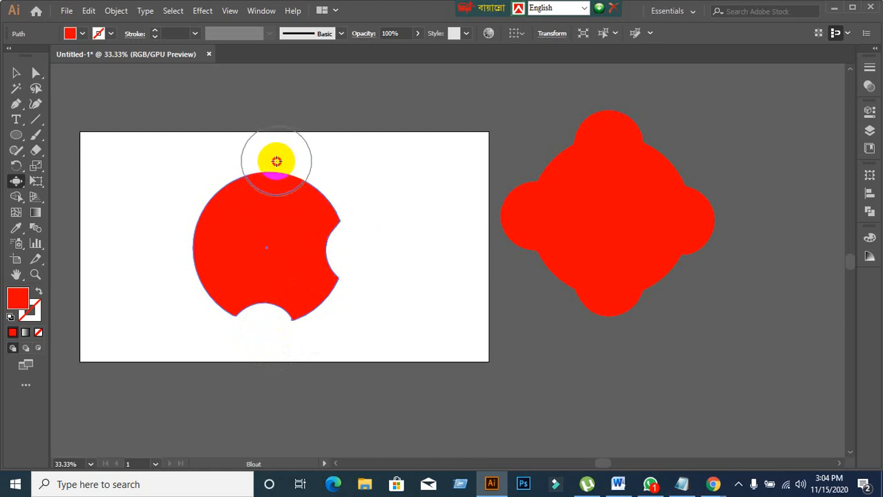
left_click_drag(277, 161, 276, 161)
left_click_drag(183, 263, 187, 254)
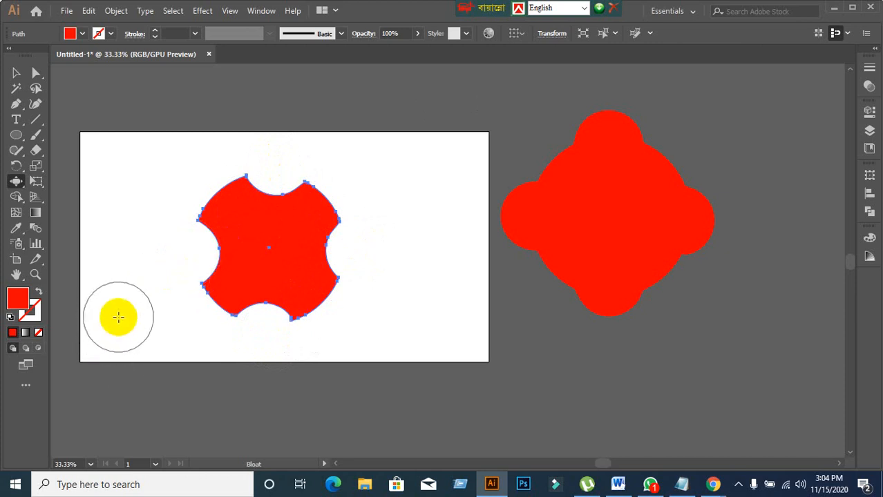
left_click_drag(194, 292, 194, 292)
Move the four-notched shape to the artboard's right edge, next to the four-lobed shape
left_click(16, 72)
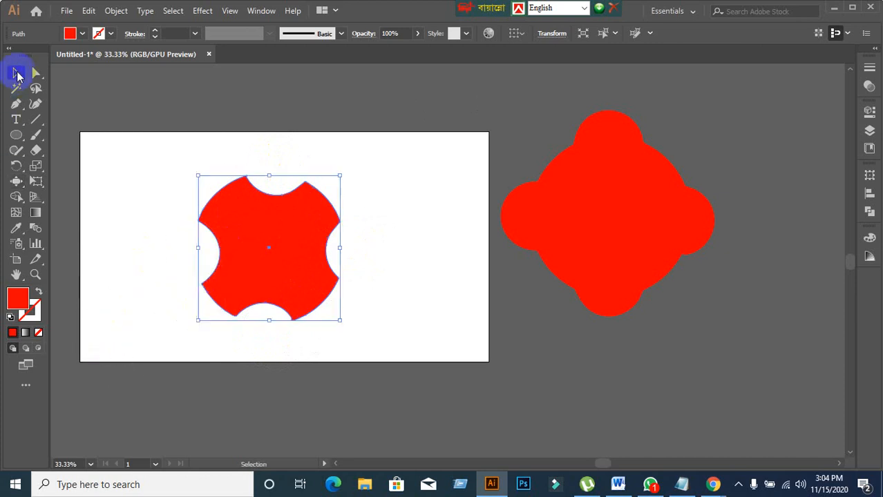
left_click_drag(309, 267, 493, 250)
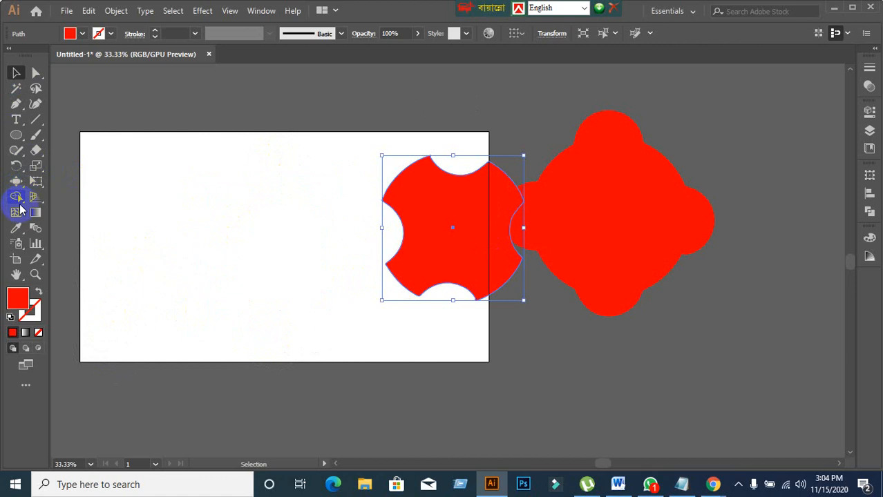
left_click(16, 183)
double_click(16, 183)
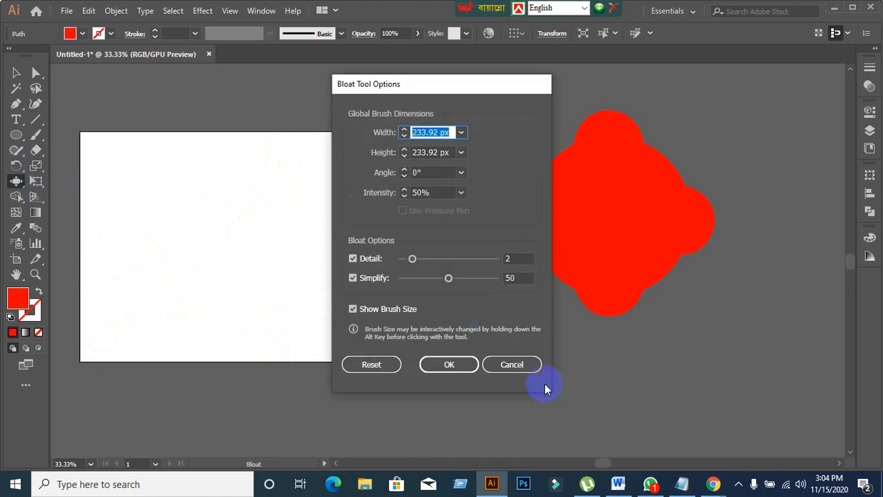
left_click(517, 365)
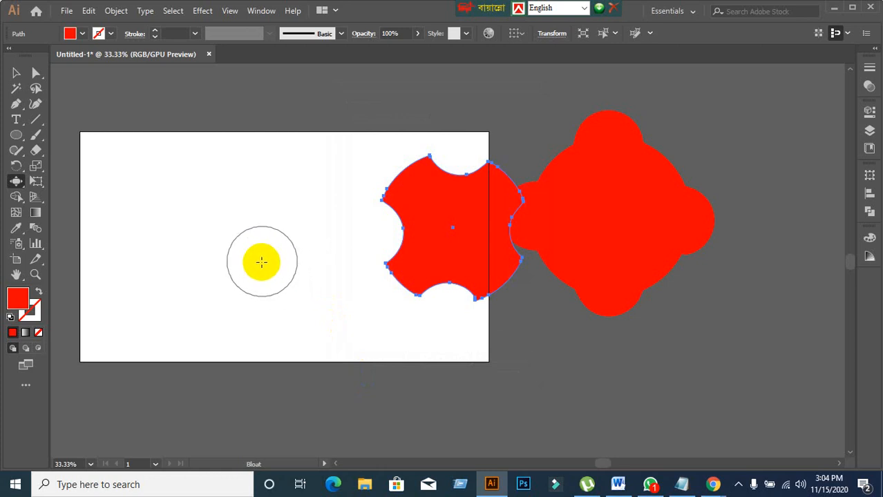
Draw another red circle left of the notched shape and bloat its right edge with a tall, narrow elliptical brush
left_click(17, 140)
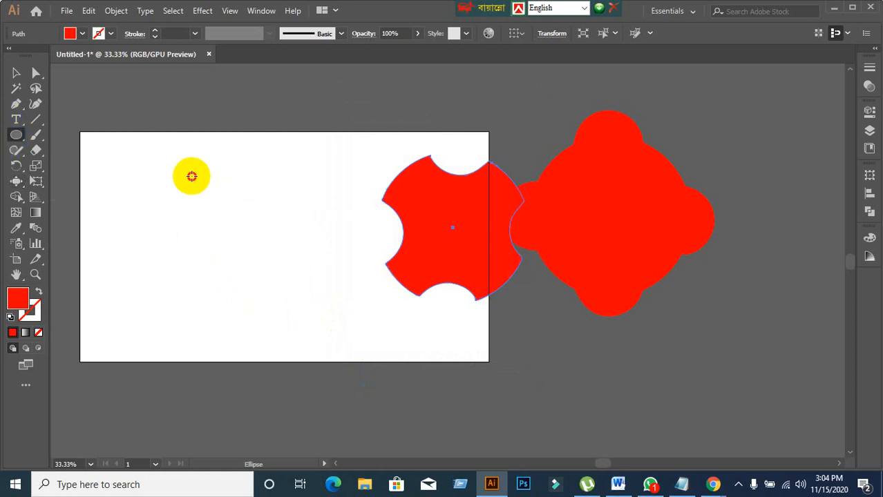
left_click_drag(192, 176, 311, 296)
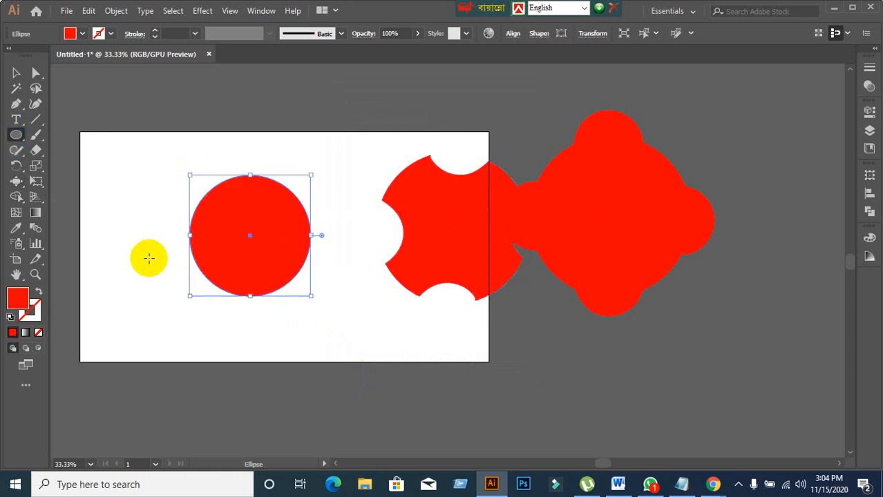
left_click(16, 181)
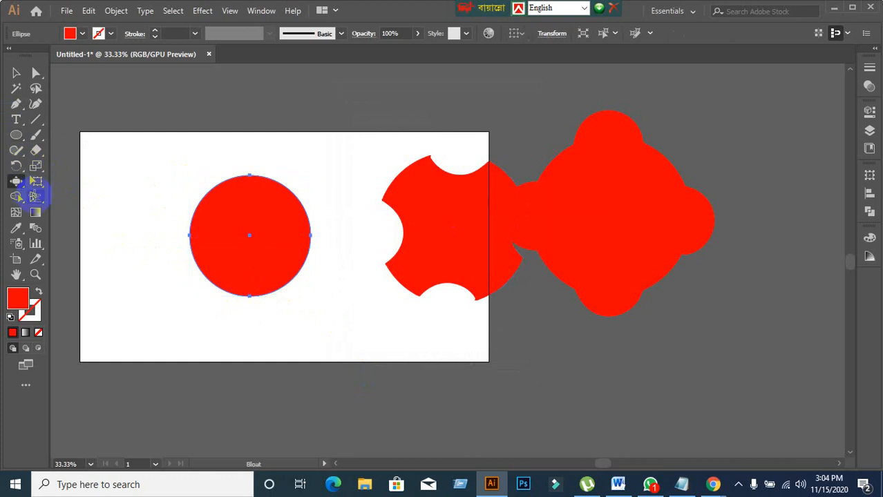
mouse_move(144, 247)
left_mouse_down()
mouse_move(150, 254)
mouse_move(153, 230)
mouse_move(142, 197)
mouse_move(132, 197)
mouse_move(228, 235)
left_mouse_up()
key("ctrl+z")
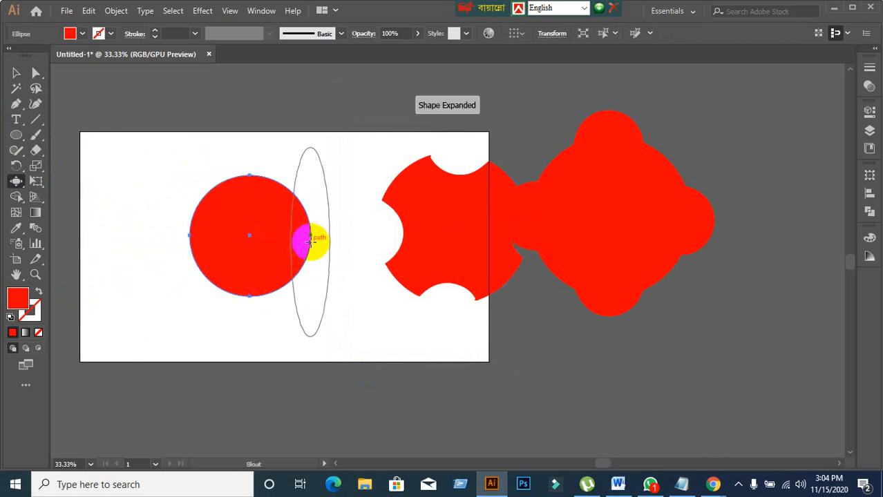
left_click_drag(311, 240, 311, 241)
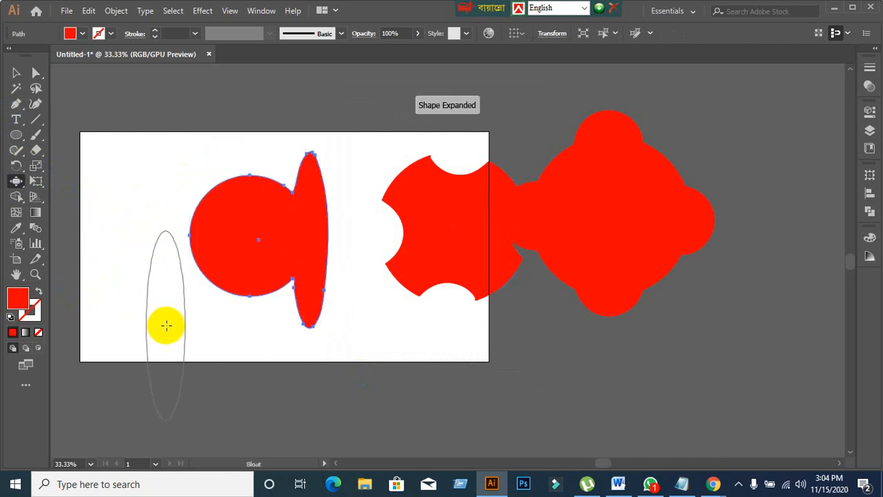
Rotate the newly bloated shape 90° counter-clockwise and move it to the far right, beyond the four-lobed shape
left_click(16, 74)
left_click(248, 293)
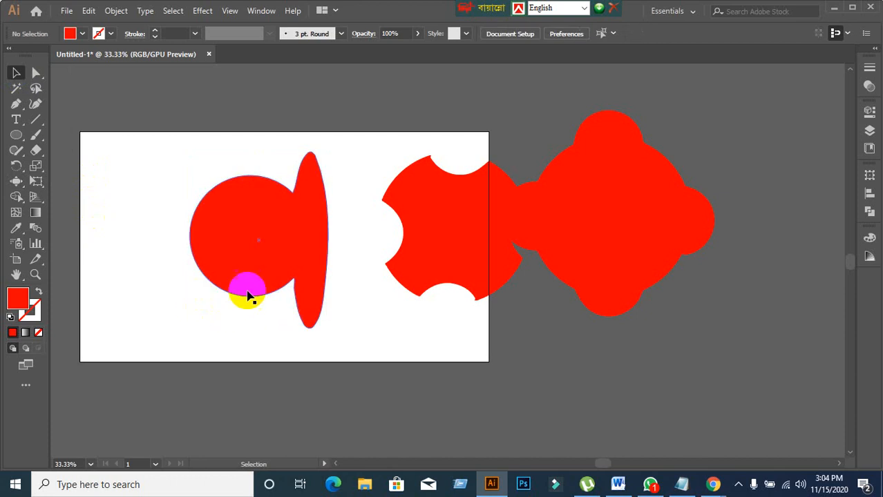
mouse_move(249, 295)
left_mouse_down()
mouse_move(284, 250)
mouse_move(250, 293)
left_mouse_up()
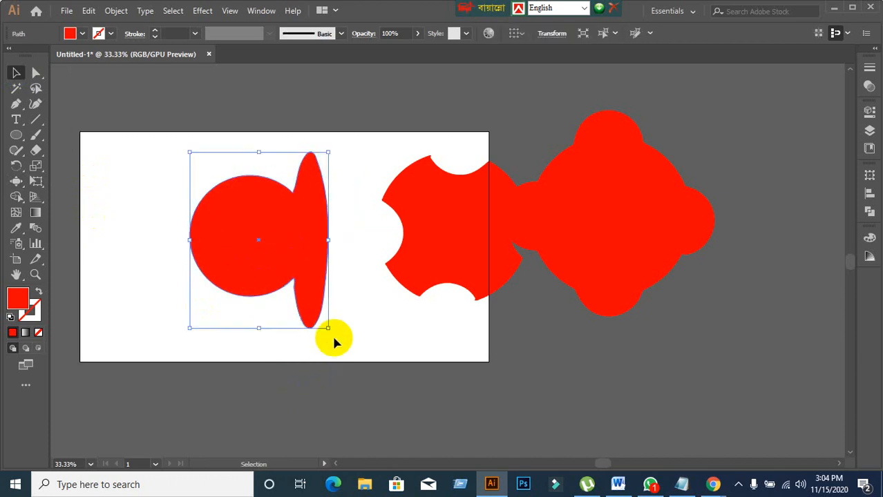
left_click_drag(333, 340, 336, 184)
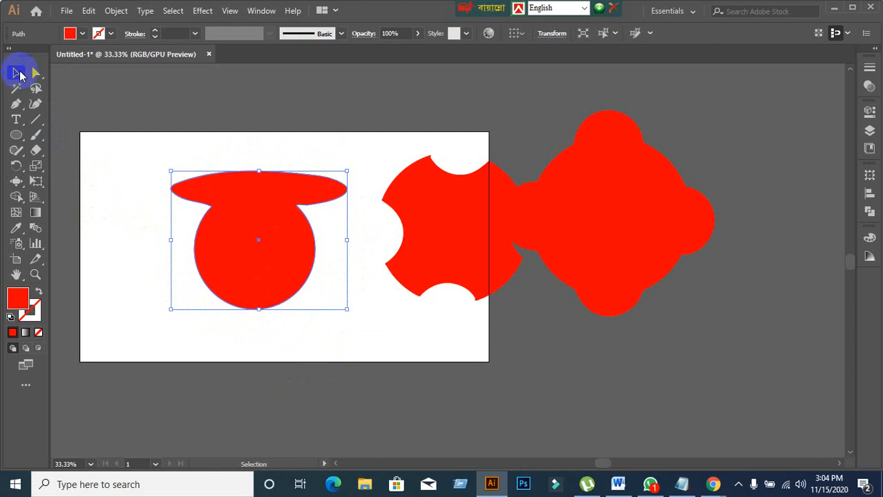
left_click_drag(207, 240, 784, 245)
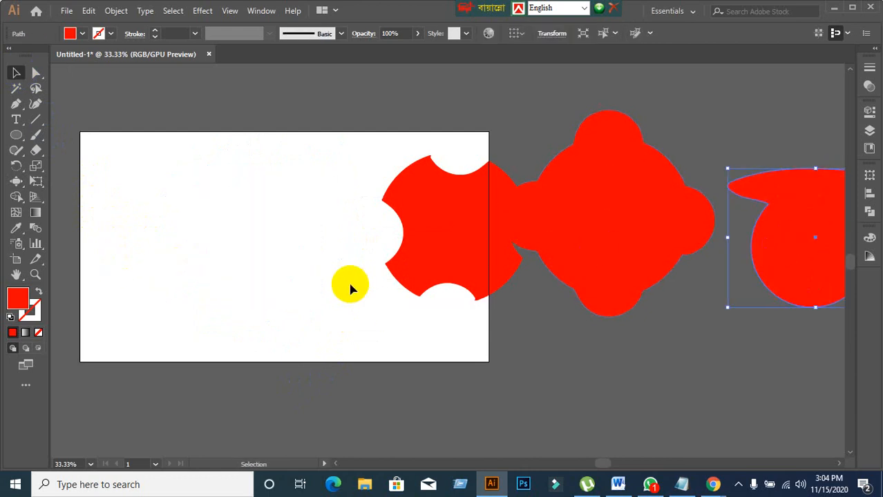
left_click(304, 268)
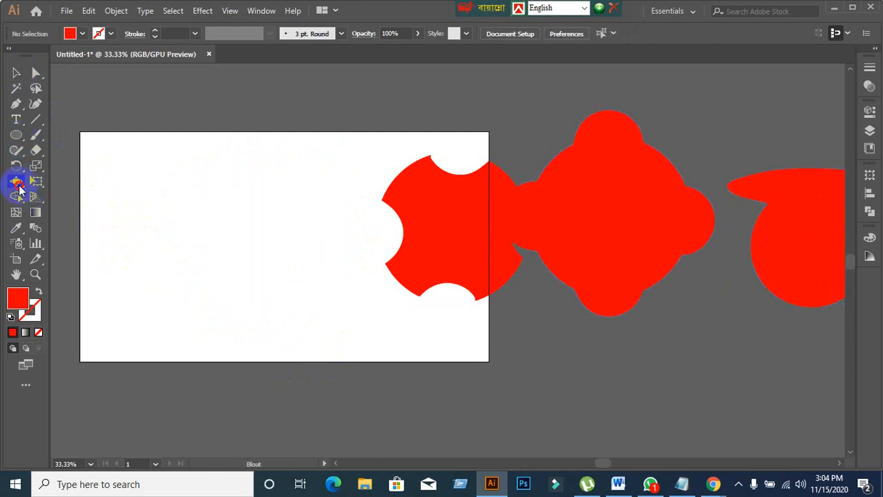
Reset the Bloat tool options to the default brush width and height of 100 px
double_click(16, 182)
left_click(370, 365)
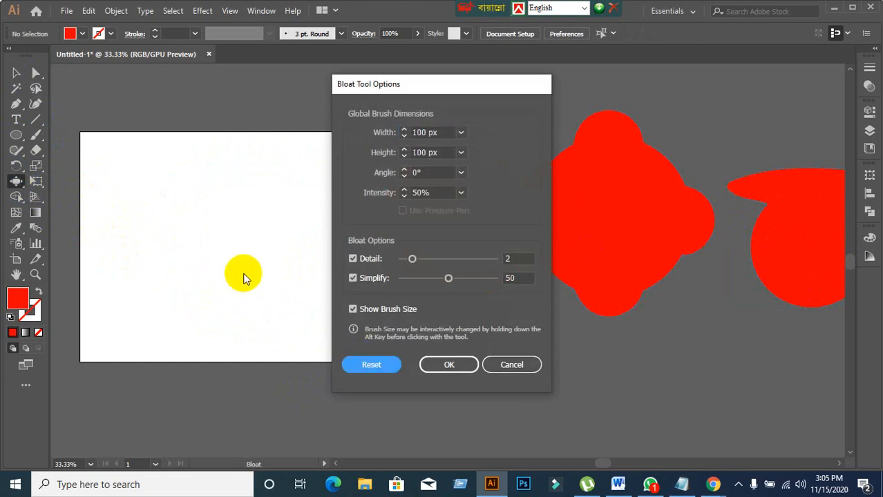
left_click(449, 365)
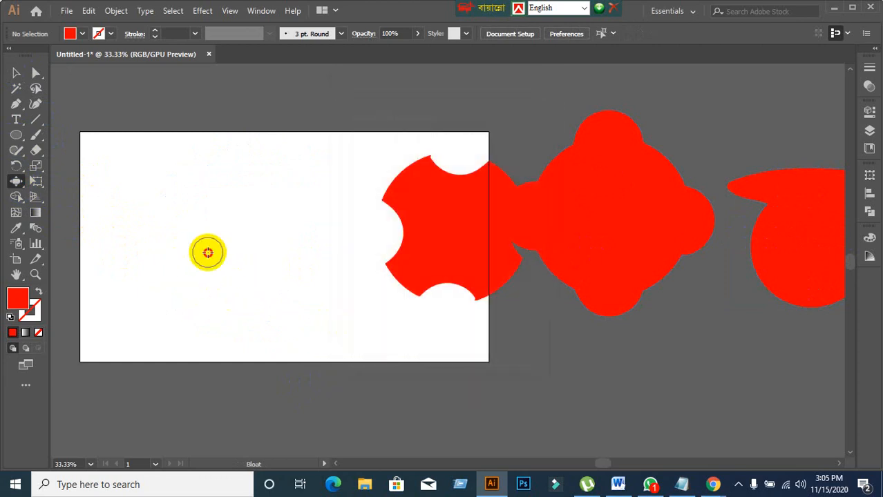
Draw a smaller red circle in the artboard's left half and enlarge the Bloat brush to about half the circle's width
left_click(16, 135)
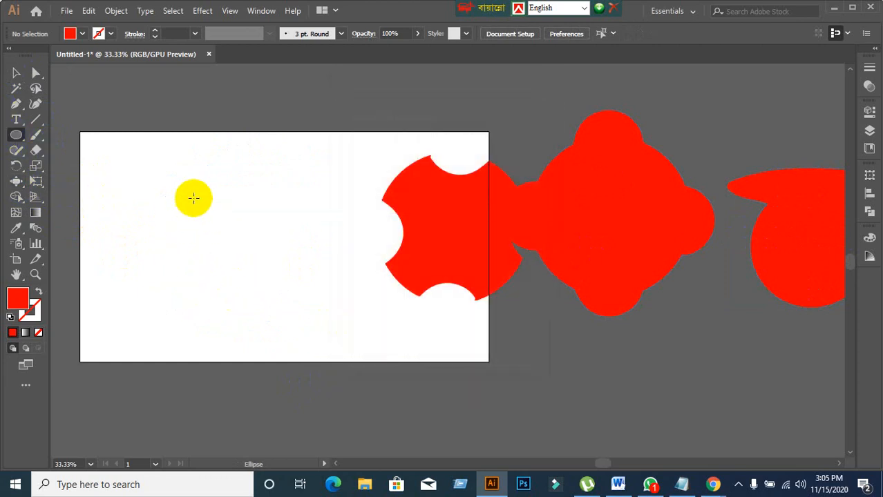
mouse_move(167, 190)
left_mouse_down()
mouse_move(250, 262)
mouse_move(262, 285)
left_mouse_up()
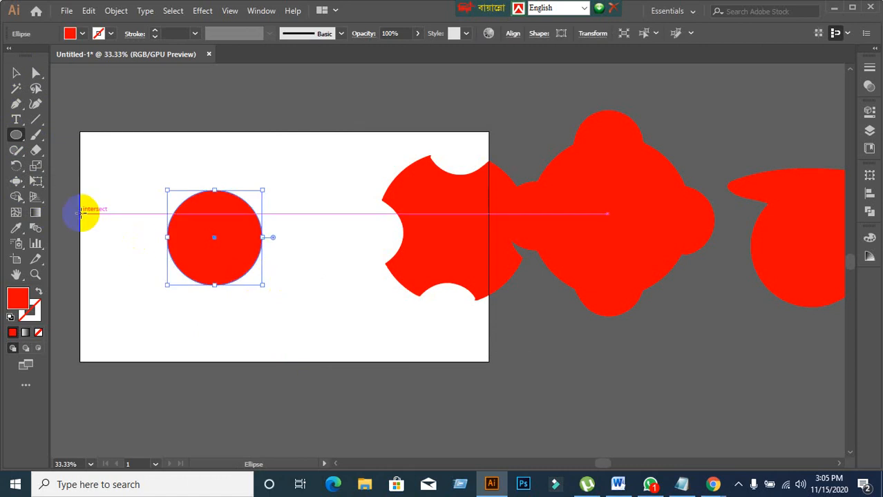
left_click(19, 182)
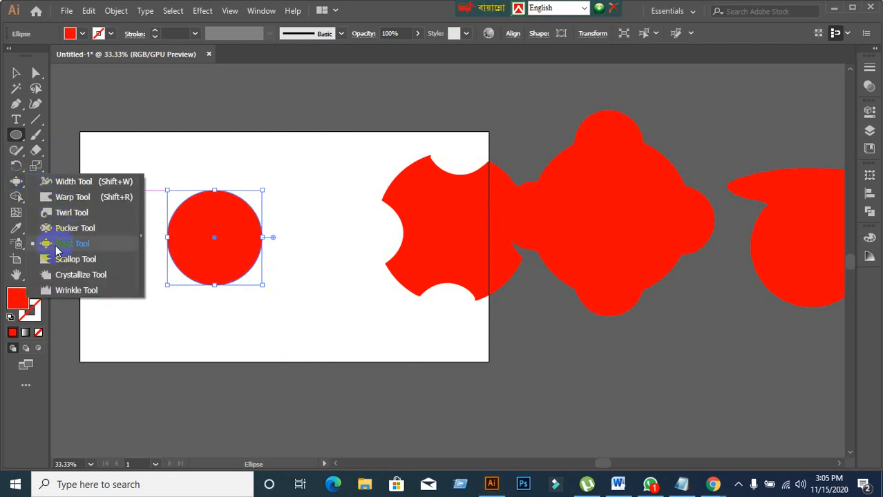
left_click(55, 244)
left_click_drag(207, 249, 212, 276)
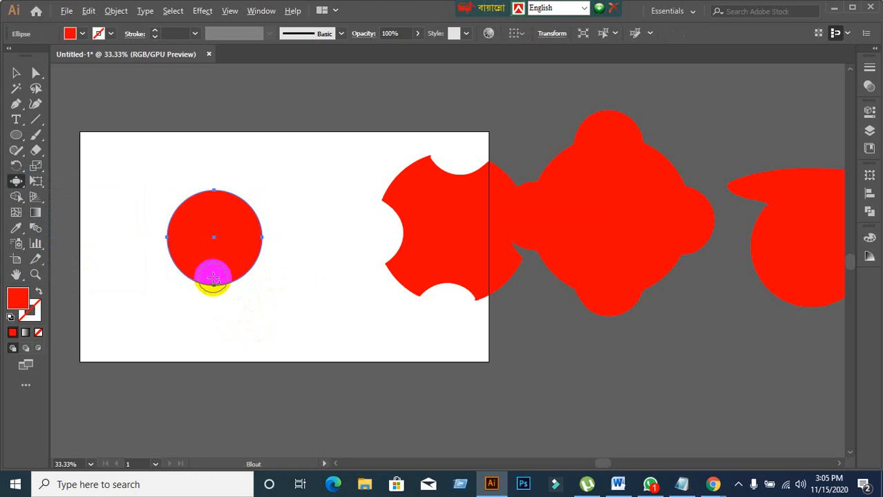
mouse_move(214, 279)
left_mouse_down()
mouse_move(217, 269)
mouse_move(211, 292)
left_mouse_up()
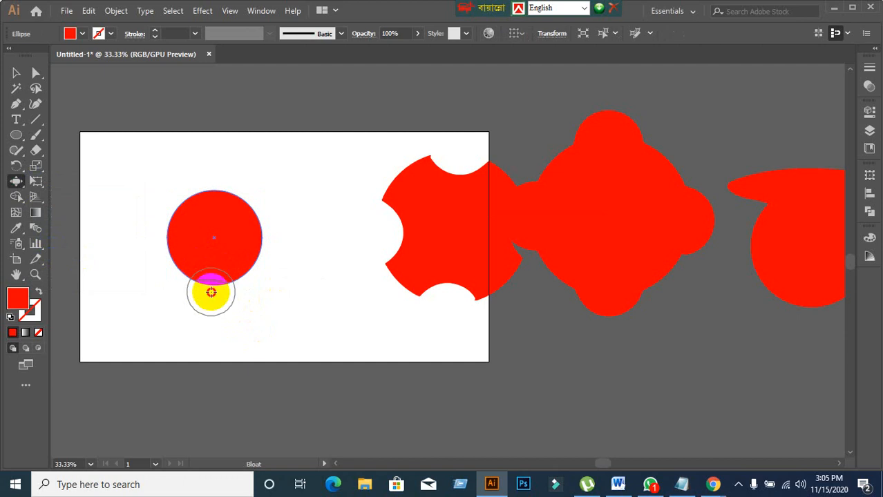
left_click_drag(210, 293, 208, 339)
key("ctrl")
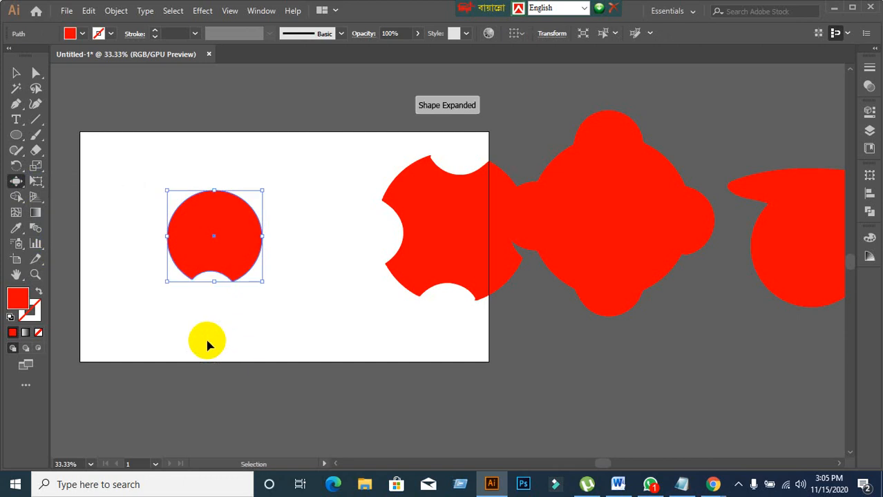
key("ctrl+z")
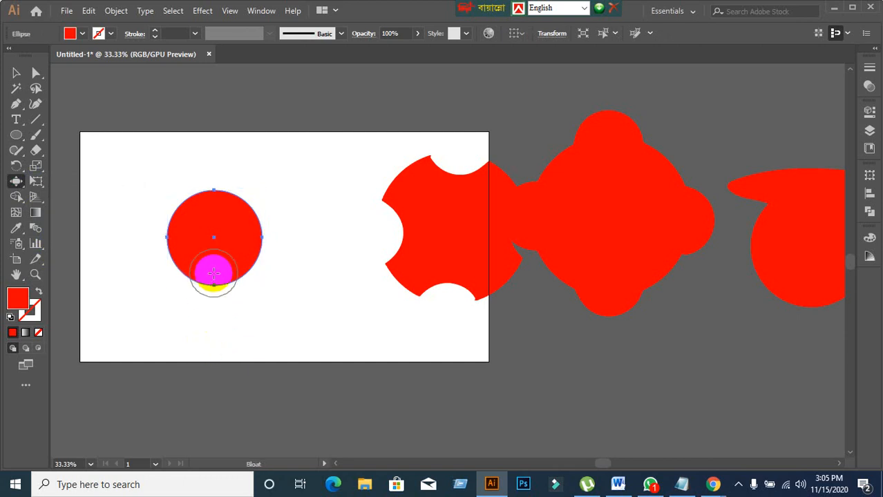
Bloat a long handle downward out of the circle and carve a rounded opening into its right side to form a wrench
left_click_drag(213, 273, 214, 388)
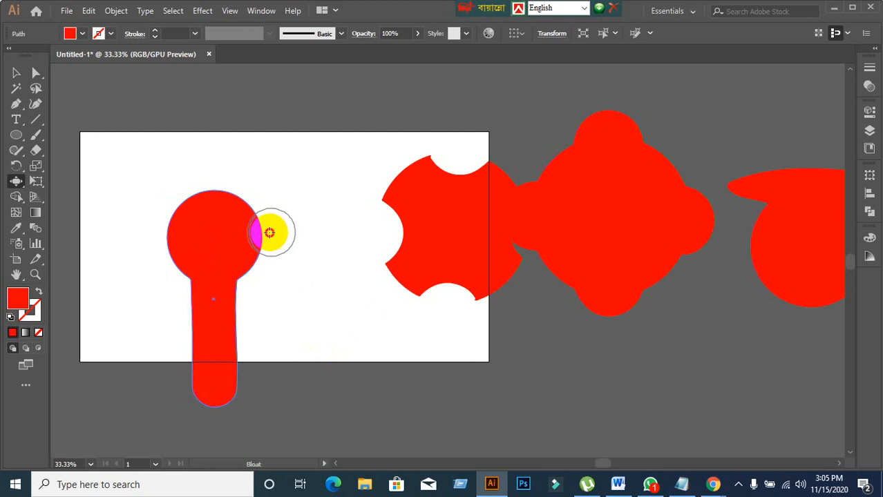
left_click_drag(272, 233, 233, 231)
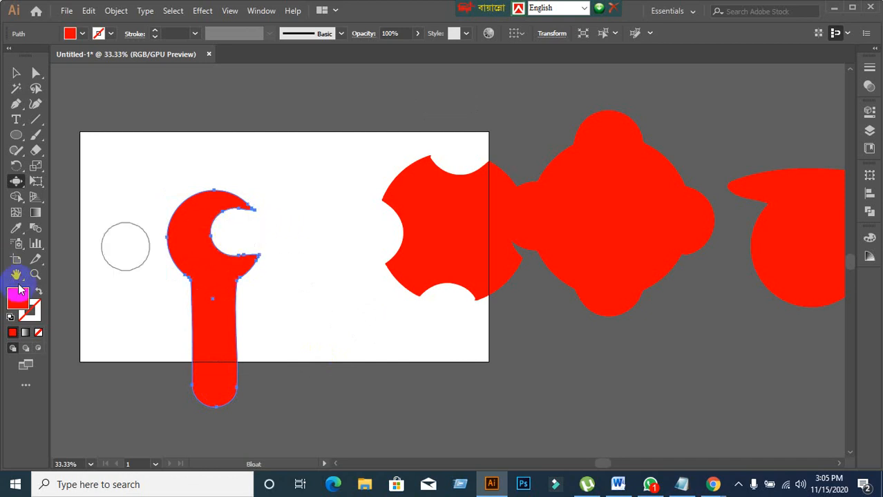
Move the wrench up so that its whole handle lies within the artboard, leaving it deselected
left_click(16, 73)
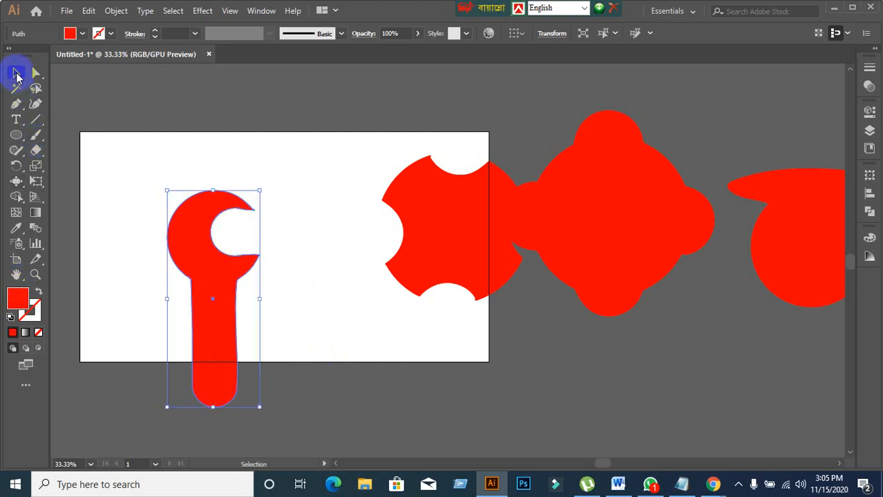
left_click(102, 191)
left_click_drag(206, 291, 210, 232)
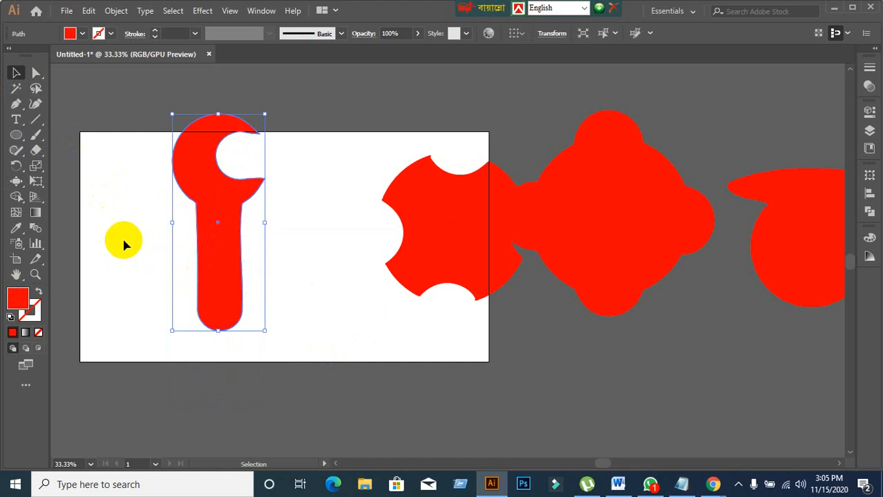
left_click(126, 243)
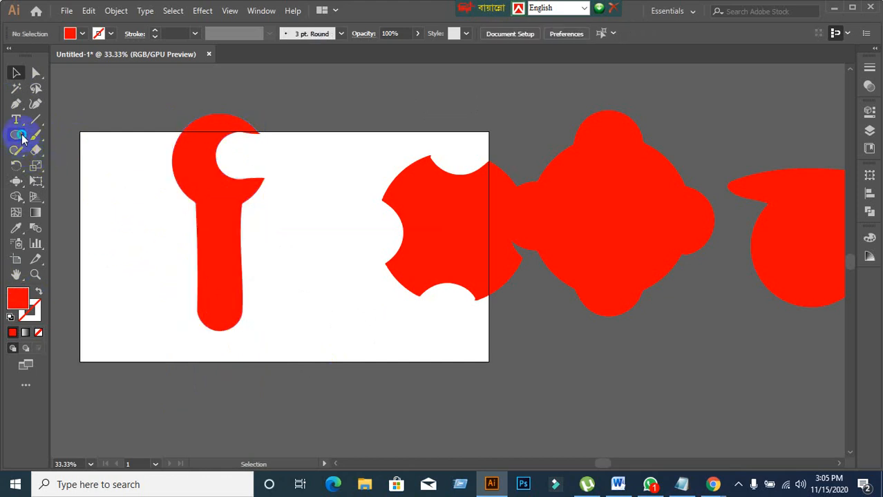
Draw a small red circle beside the wrench and place a copy of it on the middle of the handle
left_click_drag(16, 135, 67, 166)
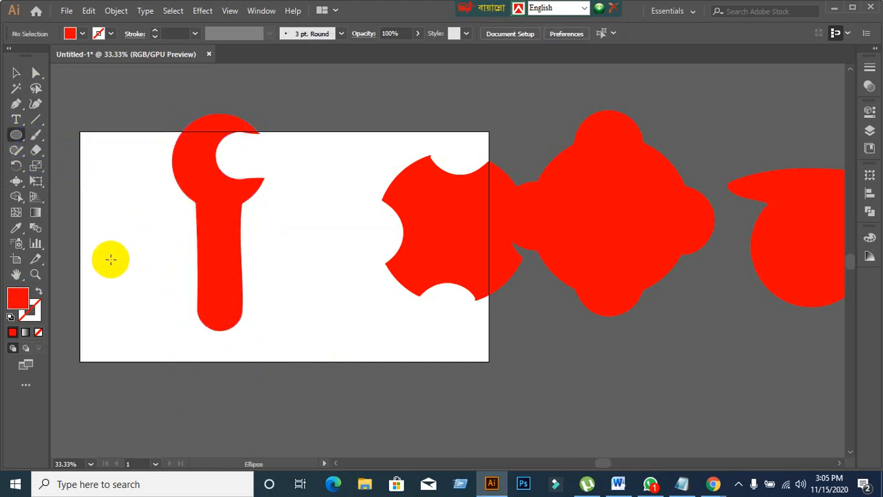
mouse_move(114, 256)
left_mouse_down()
mouse_move(123, 264)
mouse_move(218, 258)
mouse_move(219, 279)
left_mouse_up()
left_click(17, 75)
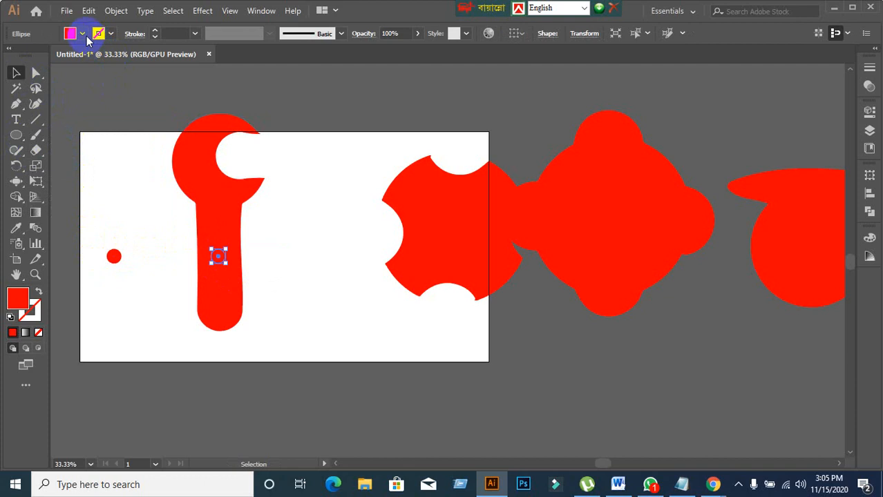
Fill the circle copy on the wrench handle with yellow
left_click(82, 33)
left_click(55, 57)
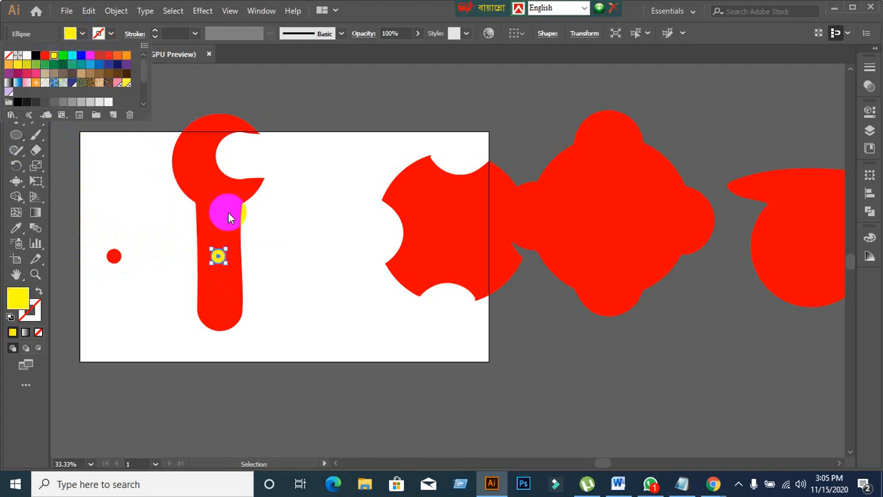
left_click(265, 315)
Move the yellow circle down the handle to the middle of its rounded lower end
scroll(260, 316, "up", 1)
left_click(209, 239)
left_click_drag(204, 226, 207, 295)
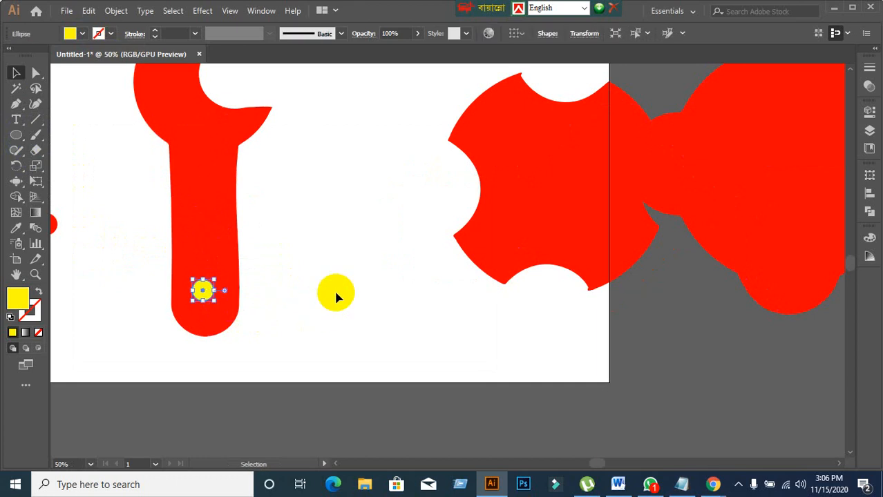
left_click(612, 339)
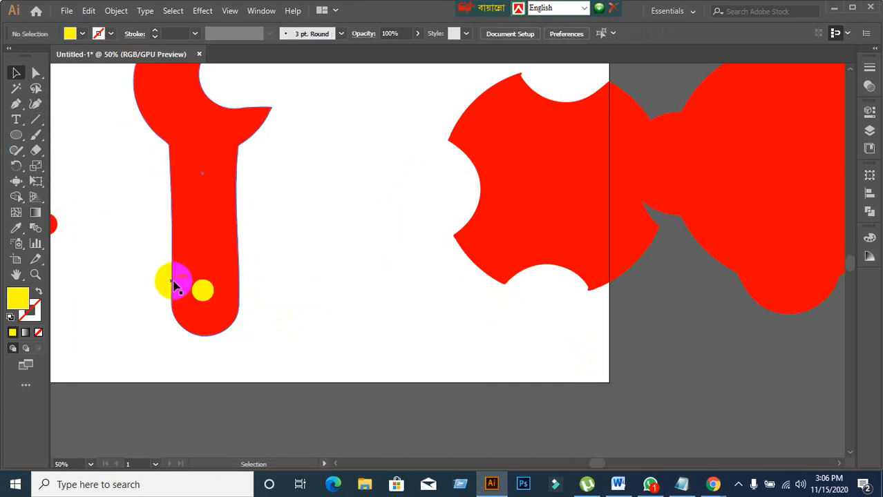
Select the wrench and the yellow circle on its handle together
left_click_drag(146, 275, 298, 326)
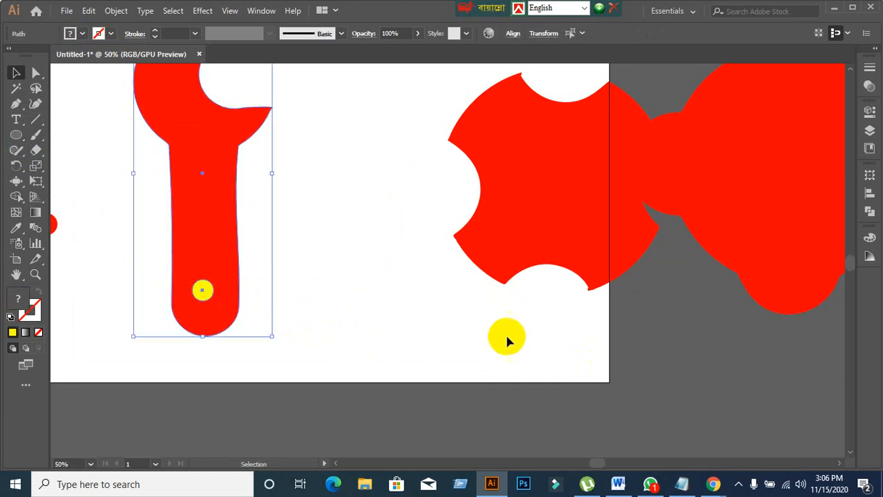
Cut the yellow circle out of the red wrench handle with Minus Front and expand the compound shape
left_click(785, 268, "shift")
left_click(865, 219)
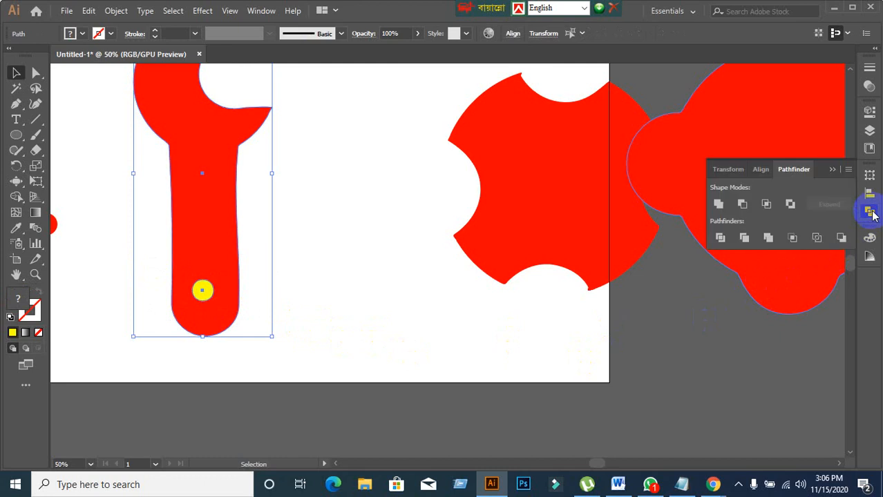
left_click(742, 206)
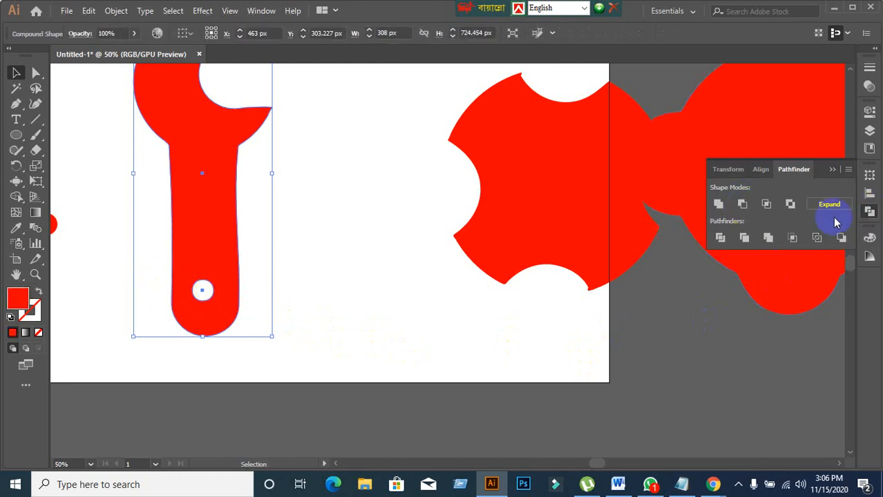
left_click(831, 205)
left_click(347, 315)
scroll(347, 314, "down", 1)
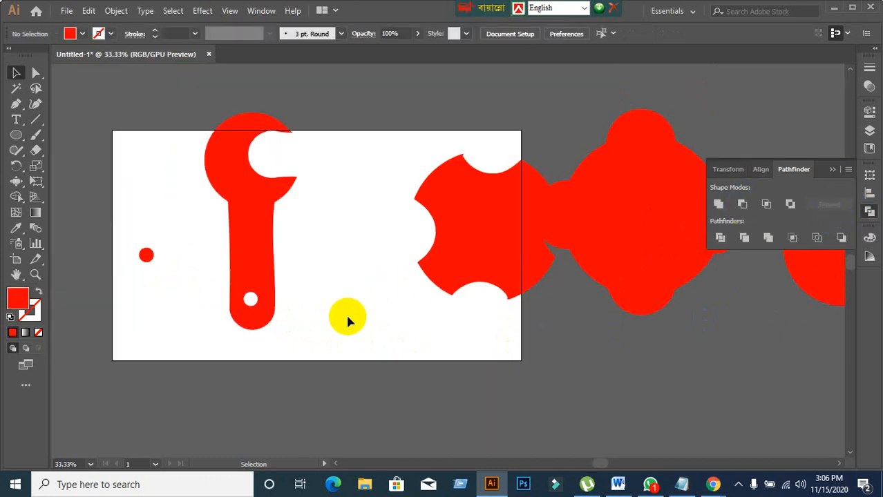
Shift the wrench slightly across the artboard and delete the small red circle beside it
left_click(268, 279)
left_click(198, 305)
left_click(147, 255)
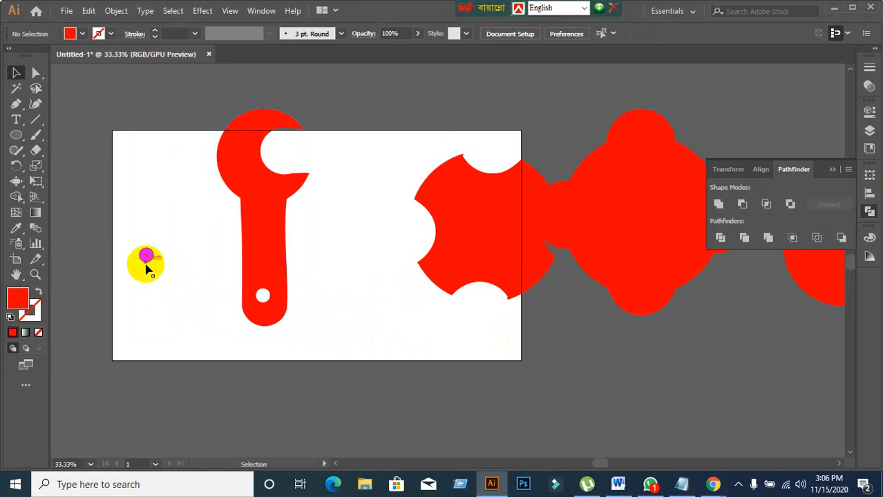
key("Delete")
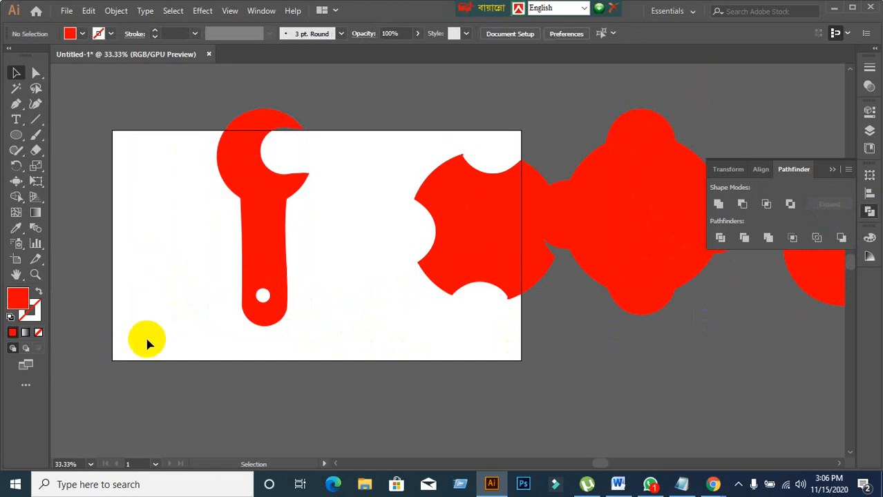
left_click_drag(21, 185, 128, 318)
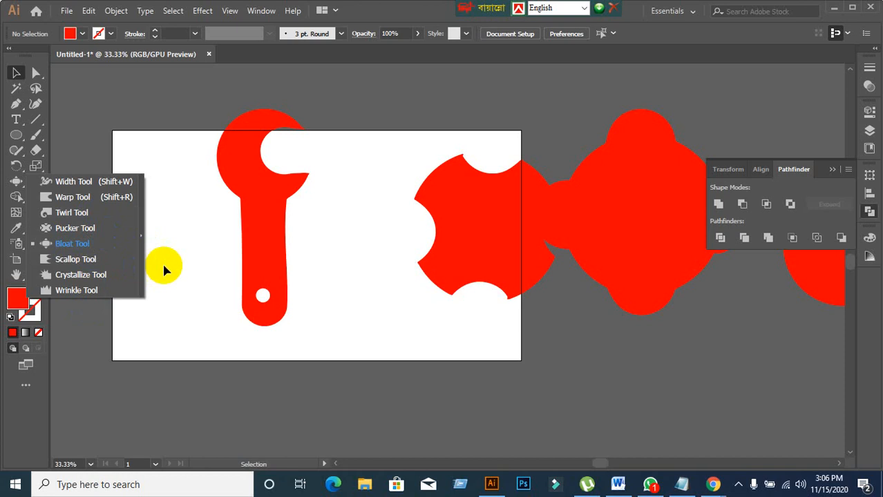
left_click(220, 274)
left_click_drag(191, 153, 368, 302)
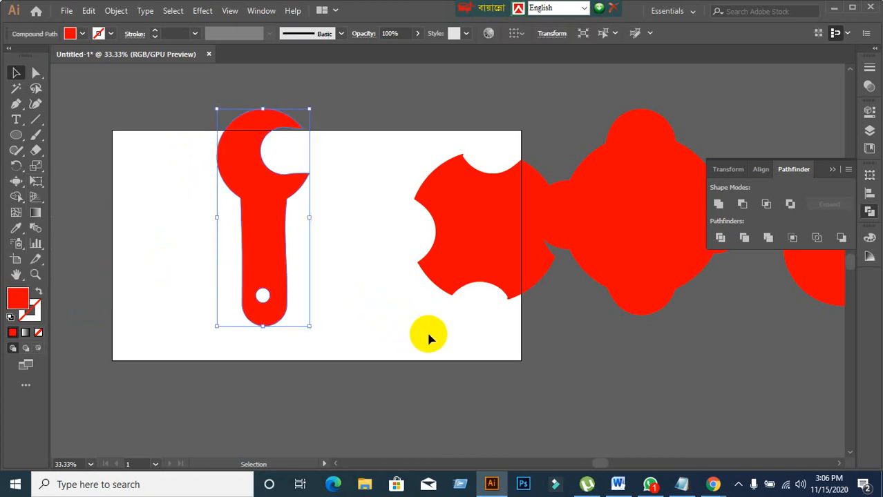
Delete the wrench and all the other red shapes so the artboard is empty
scroll(427, 334, "down", 1)
left_click_drag(495, 339, 401, 297)
left_click(328, 340)
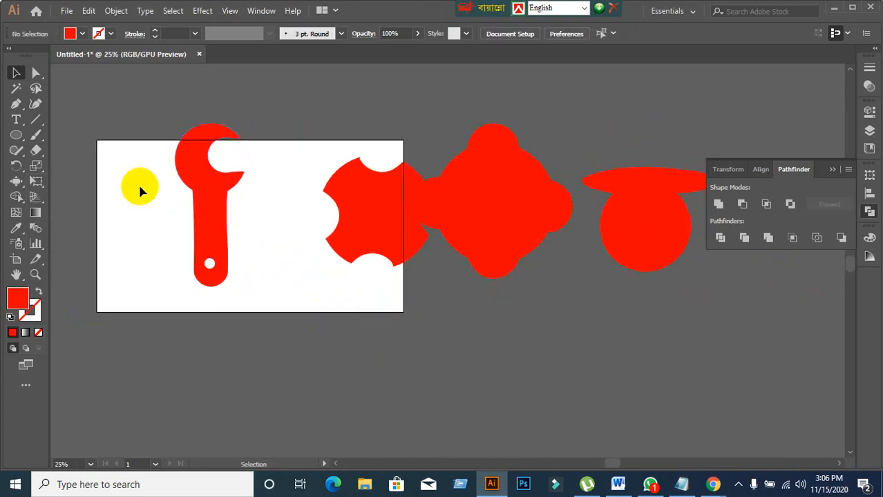
left_click_drag(136, 96, 690, 322)
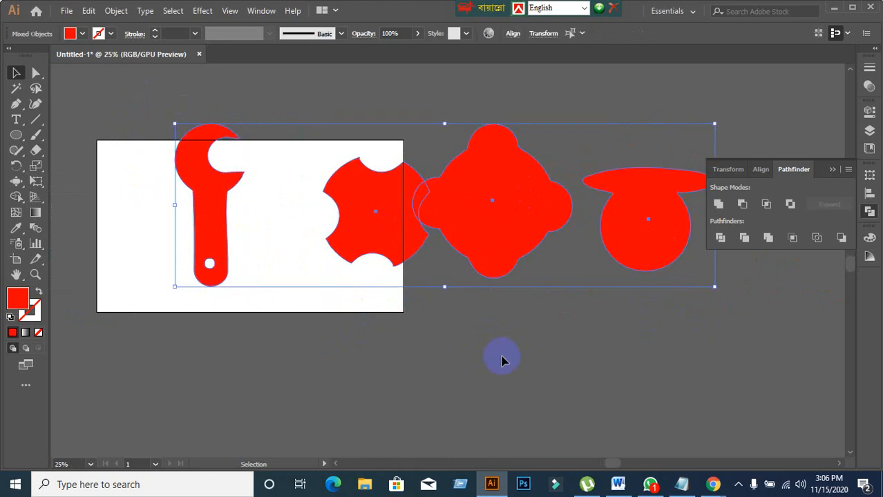
key("Delete")
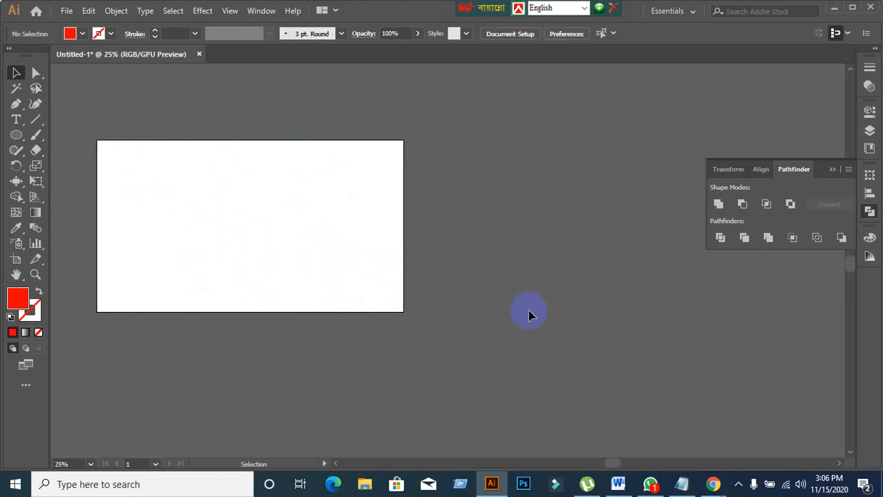
scroll(193, 204, "up", 1)
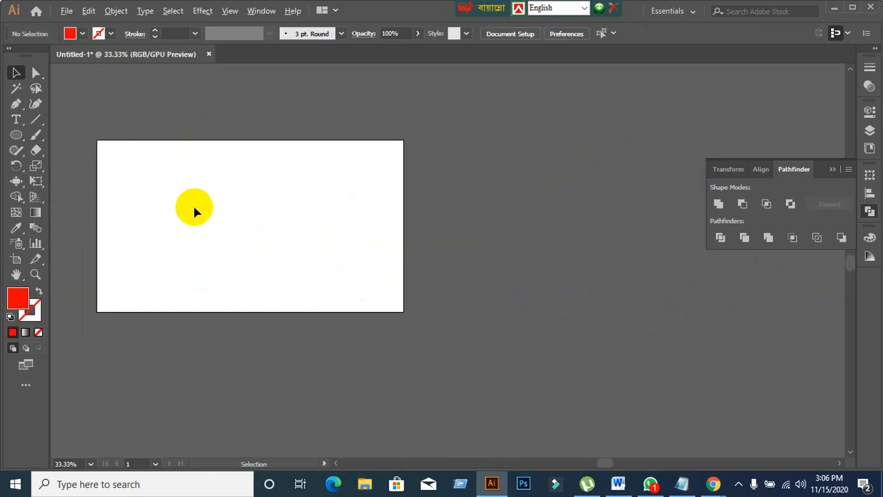
scroll(219, 239, "up", 1)
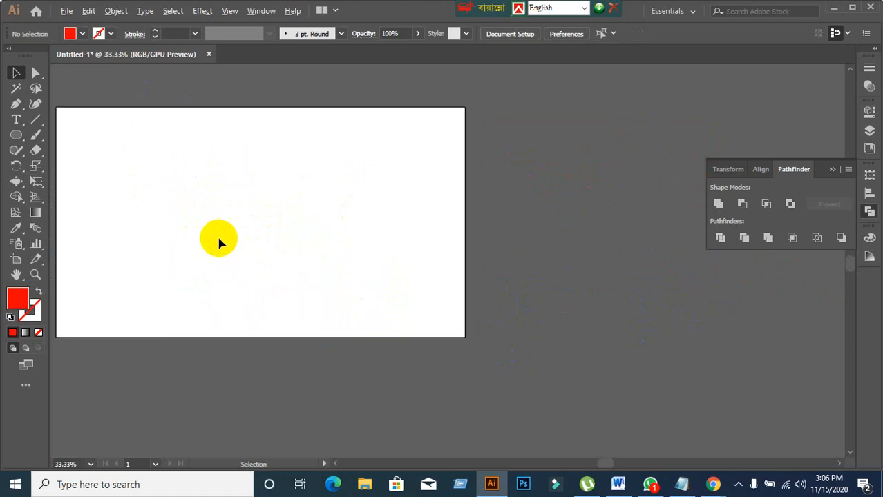
left_click_drag(218, 239, 315, 257)
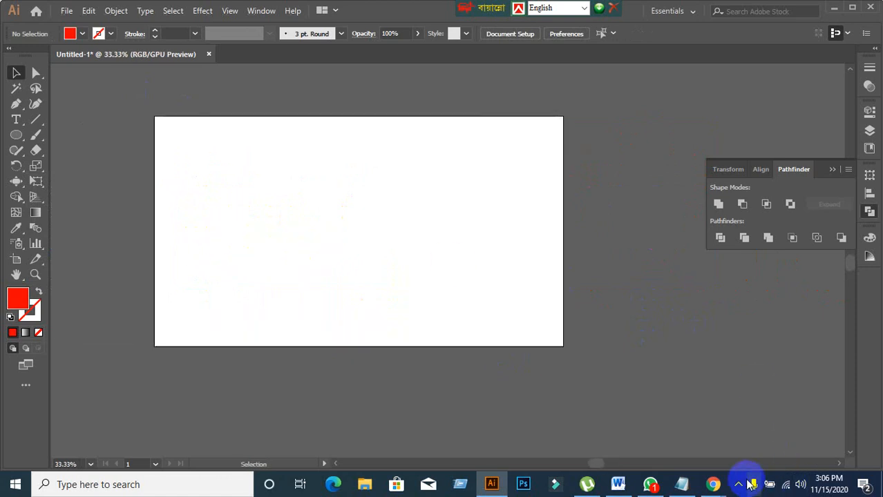
Switch to the Google Meet call in Chrome and stop presenting the screen
left_click(712, 484)
left_click(605, 419)
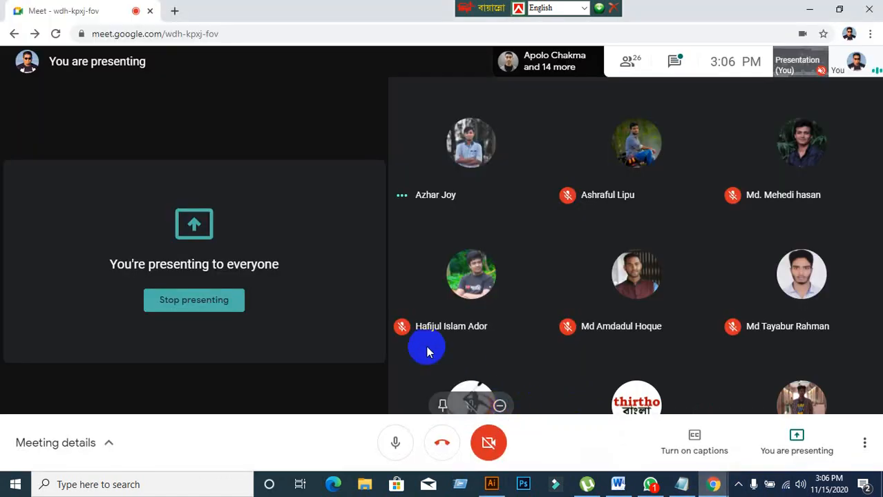
left_click(800, 440)
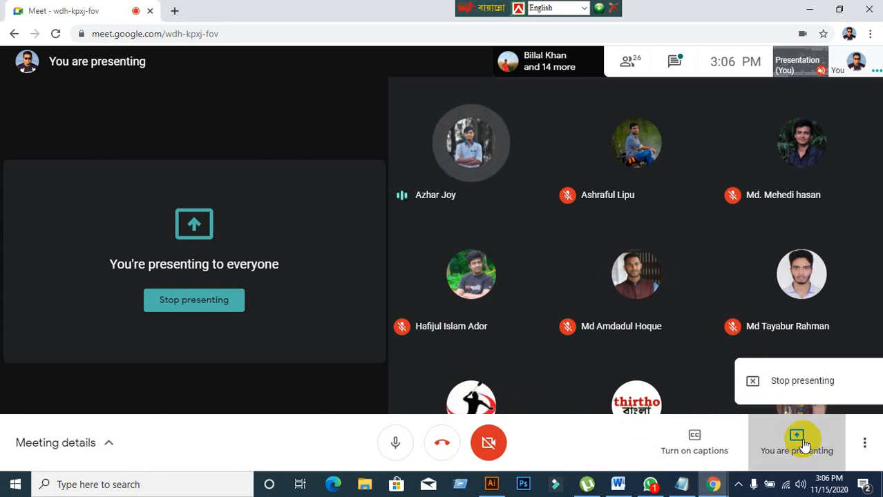
left_click(795, 382)
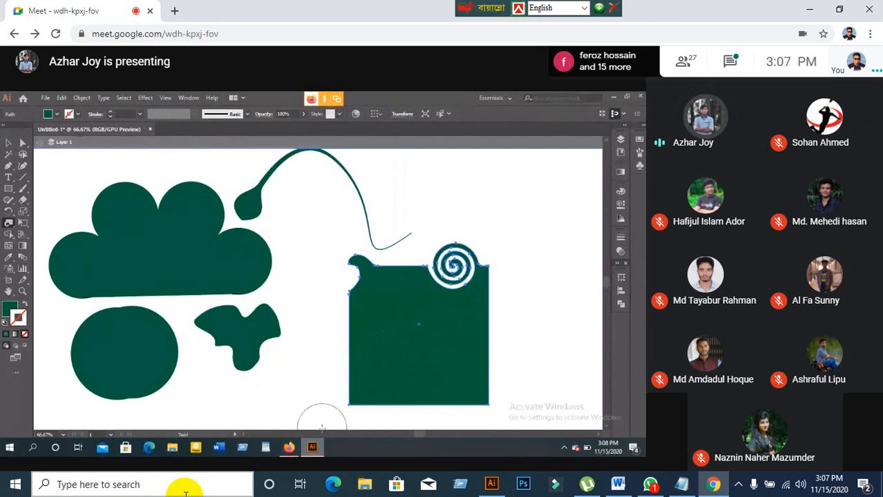
Present the entire screen in the Google Meet call and hide the screen-sharing notice
mouse_move(274, 237)
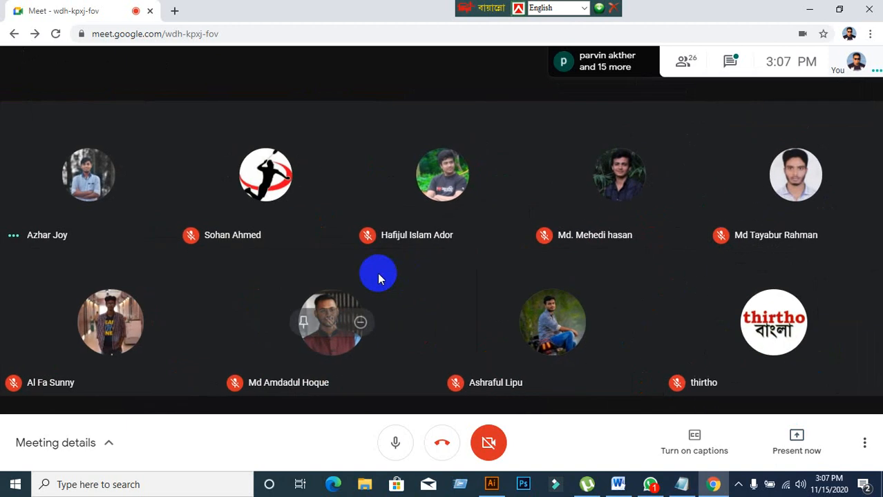
mouse_move(238, 317)
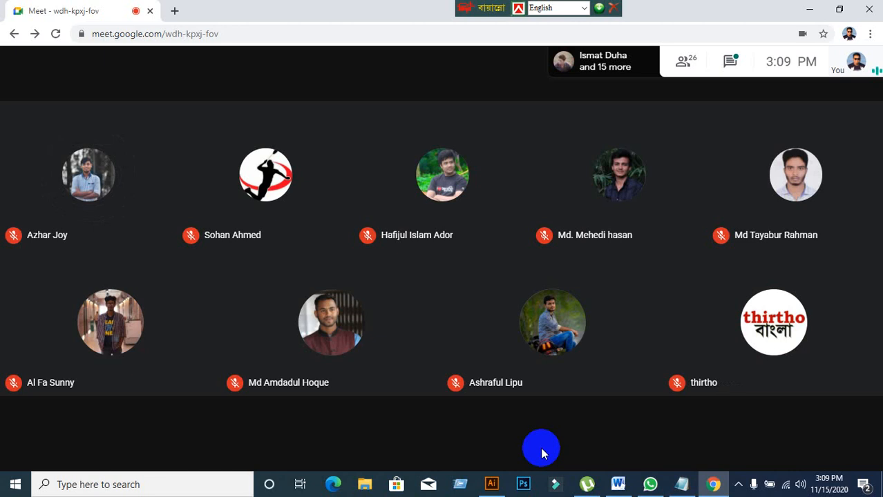
mouse_move(494, 449)
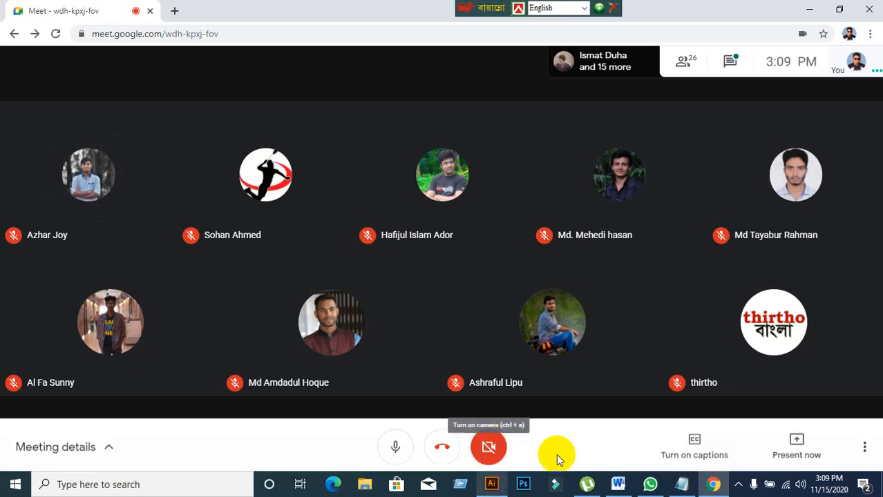
left_click(780, 444)
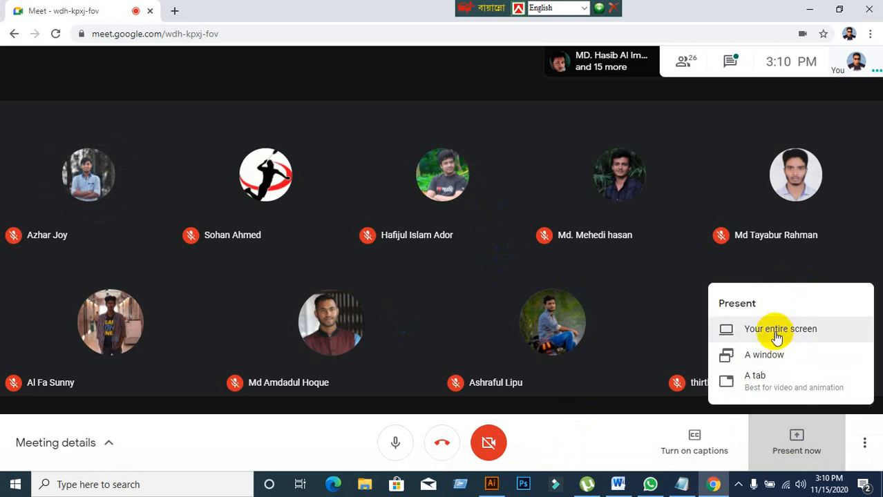
left_click(777, 336)
left_click(387, 195)
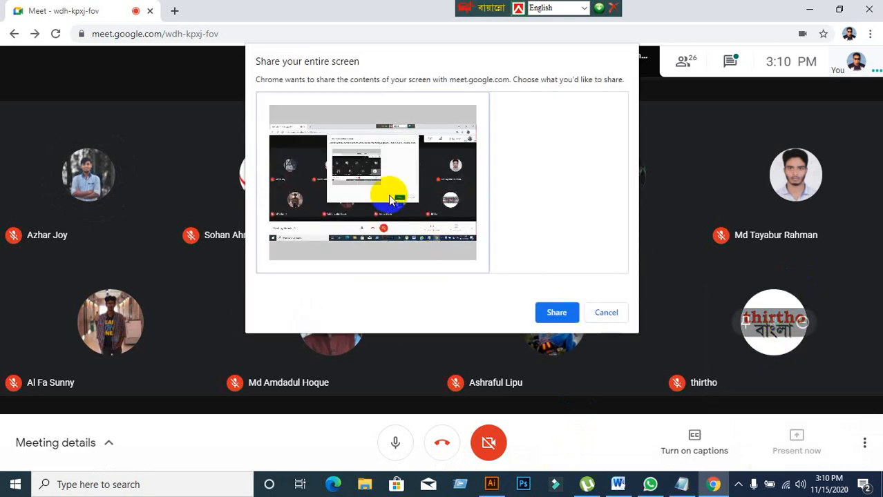
left_click(567, 308)
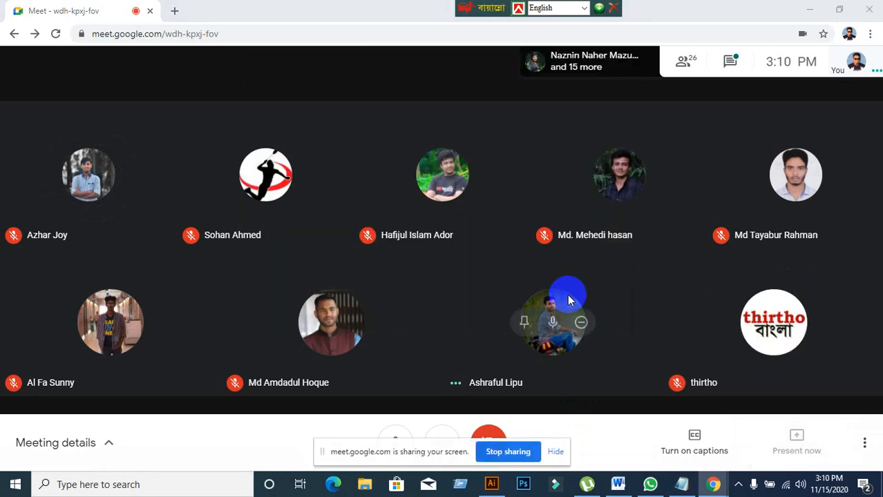
left_click(556, 452)
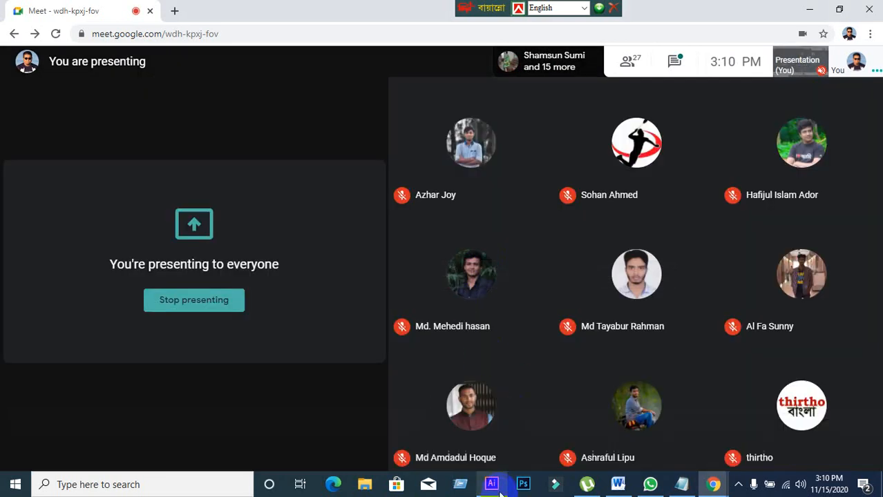
Switch back to Illustrator and collapse the Pathfinder options beside the artboard
left_click(491, 484)
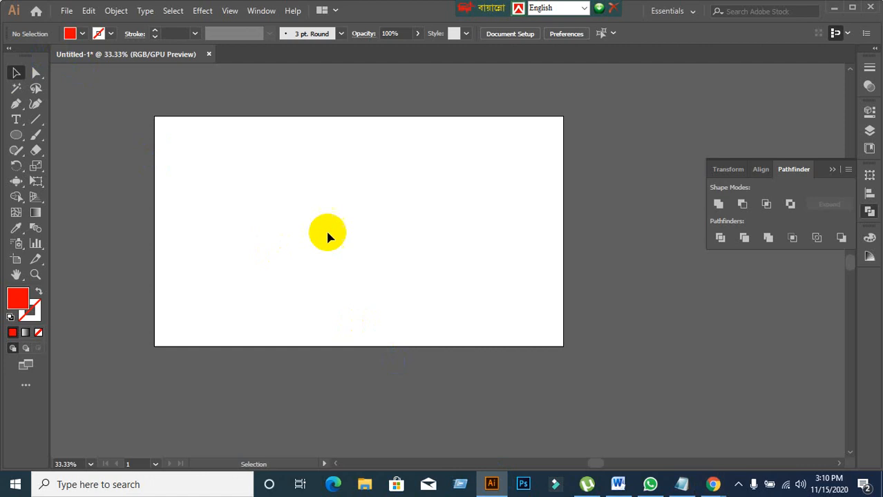
scroll(255, 196, "up", 2)
scroll(255, 195, "down", 1)
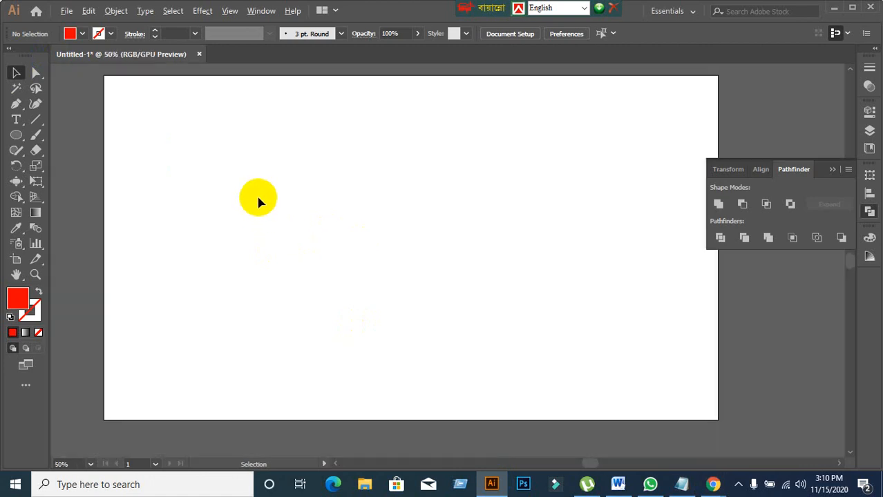
left_click(836, 169)
scroll(208, 191, "down", 1)
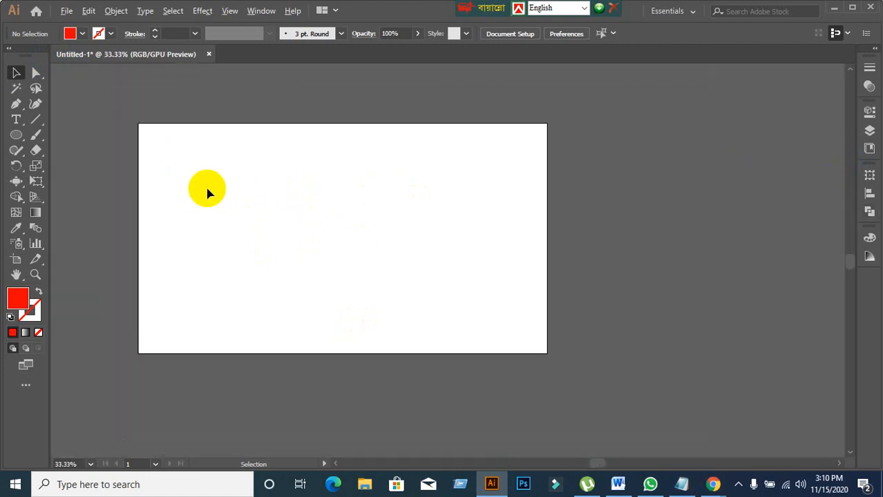
scroll(208, 191, "up", 1)
key("space")
left_click_drag(208, 190, 235, 189)
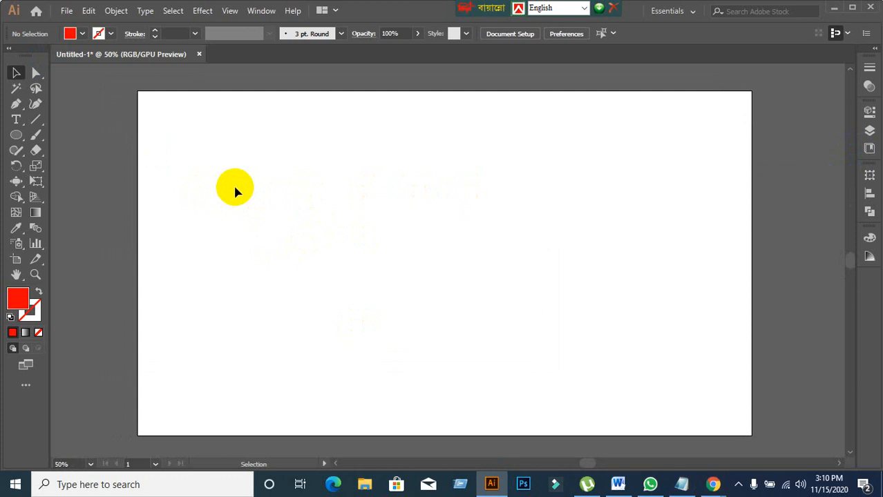
scroll(318, 181, "down", 1)
scroll(318, 181, "up", 1)
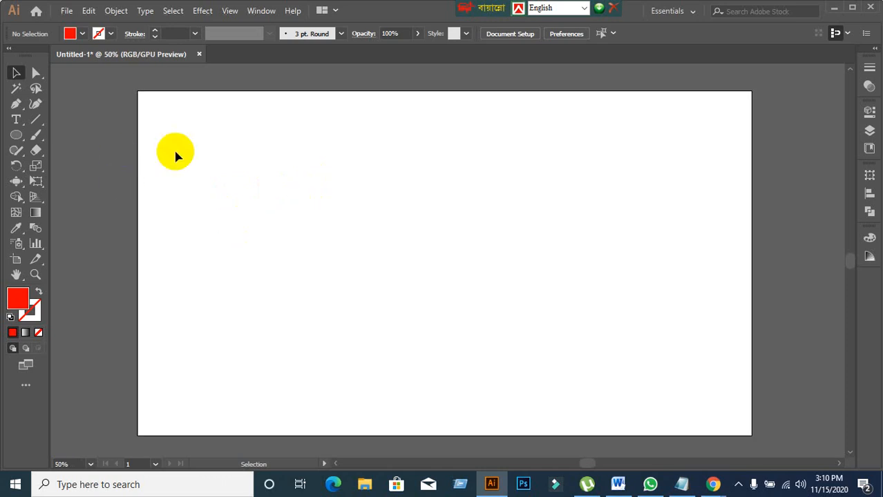
scroll(224, 154, "down", 1)
scroll(224, 153, "up", 1)
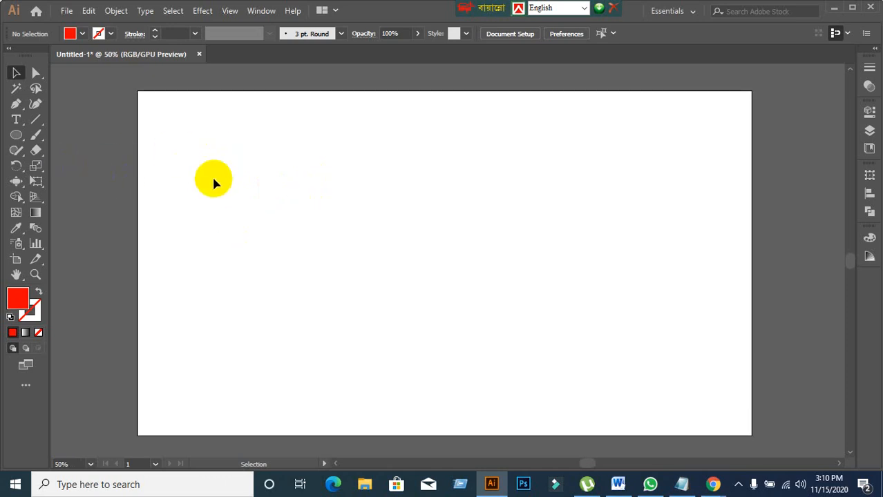
right_click(16, 137)
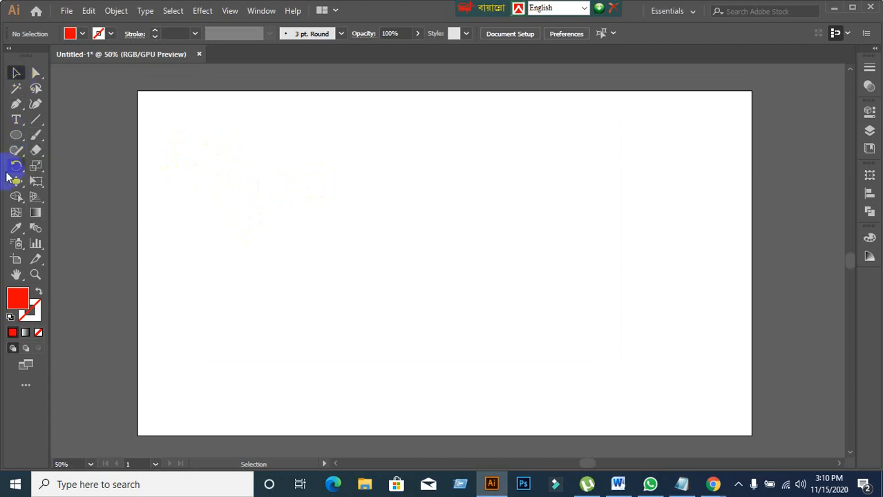
right_click(12, 200)
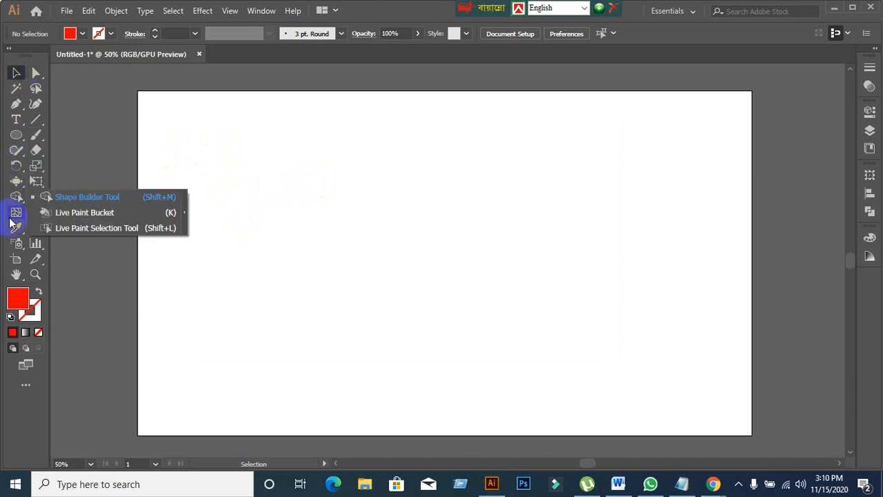
right_click(19, 182)
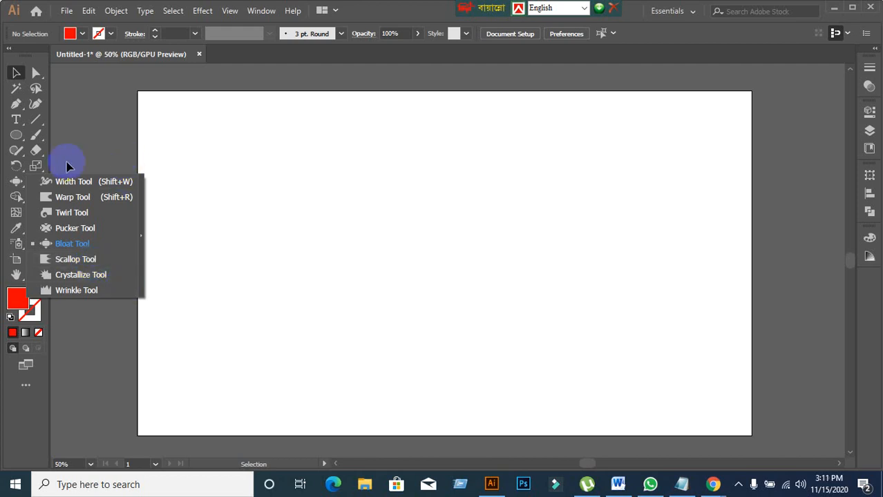
left_click(398, 6)
Draw a large red circle in the middle of the artboard and distort its edge with the Scallop tool
left_click(16, 135)
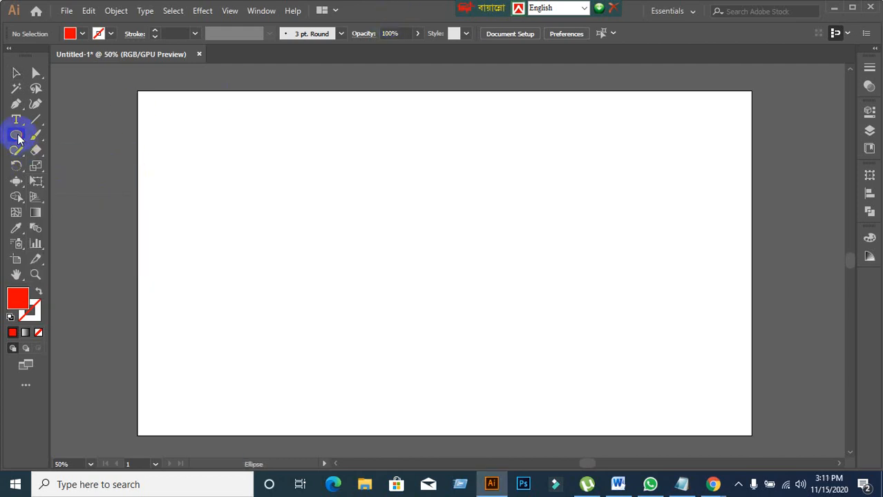
left_click_drag(324, 175, 508, 298)
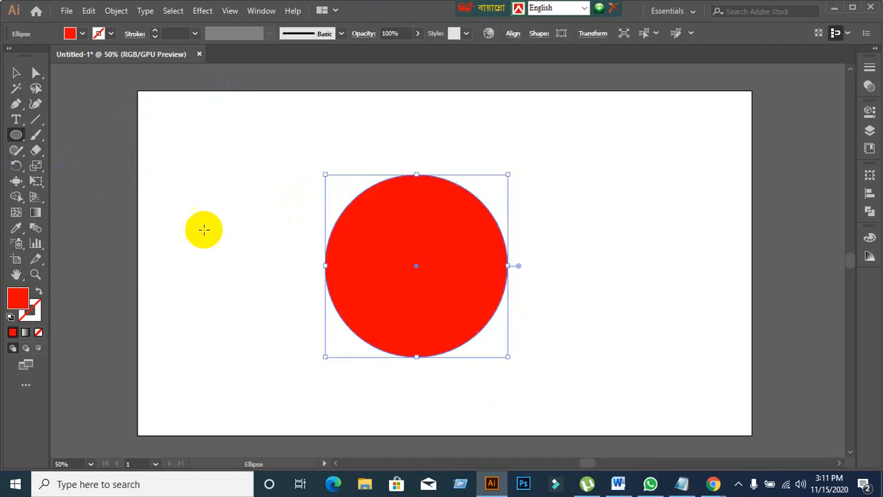
left_click(16, 181)
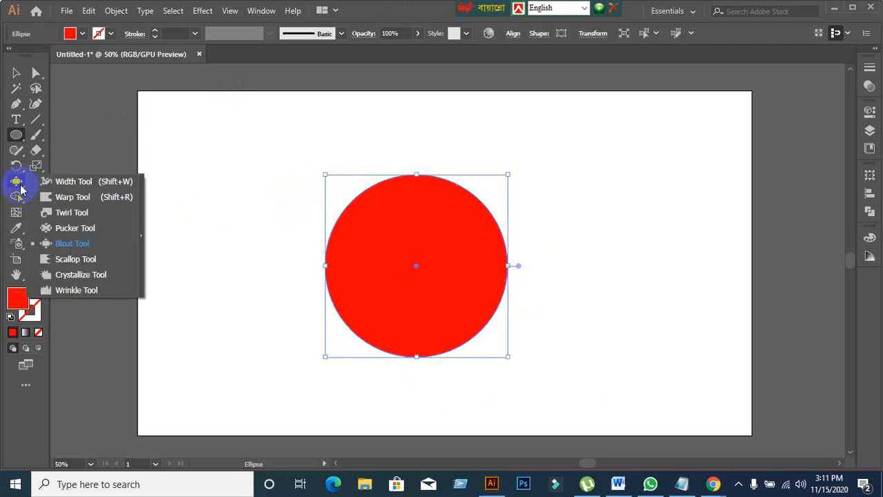
left_click(76, 260)
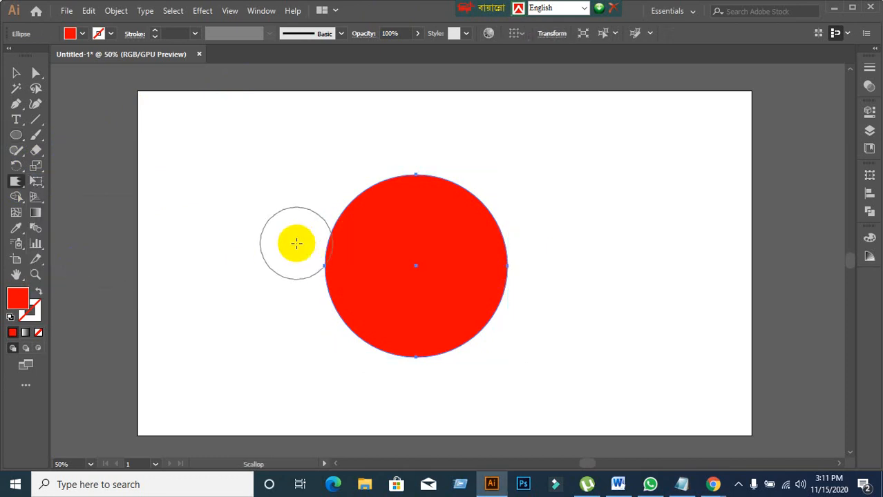
left_click(368, 214)
left_click_drag(368, 214, 362, 210)
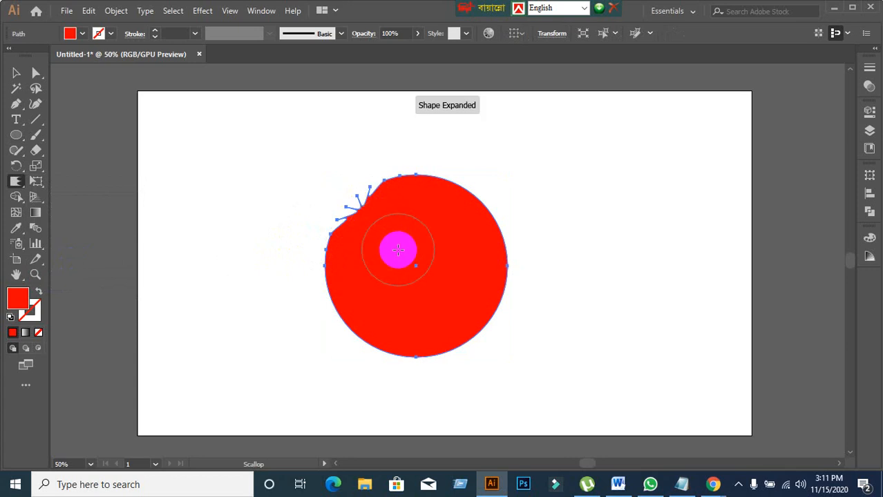
left_click_drag(453, 191, 531, 116)
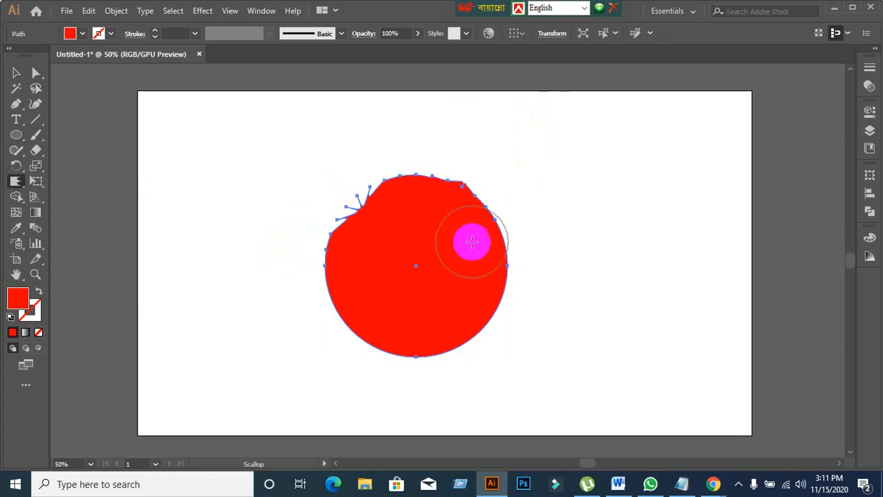
mouse_move(490, 251)
left_mouse_down()
mouse_move(499, 305)
mouse_move(461, 343)
mouse_move(433, 357)
mouse_move(353, 331)
mouse_move(324, 292)
mouse_move(333, 255)
mouse_move(408, 181)
left_mouse_up()
Move the scalloped shape to the artboard's upper right corner and deselect it
left_click(16, 73)
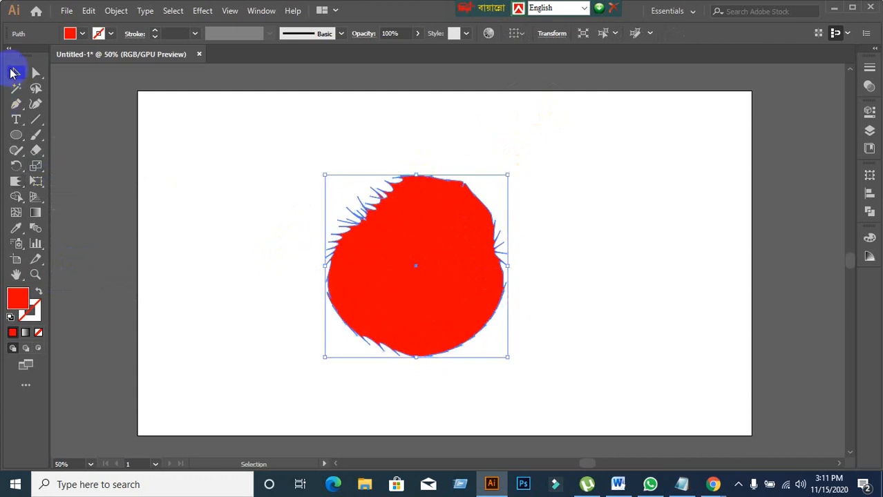
left_click_drag(414, 253, 609, 154)
left_click(411, 198)
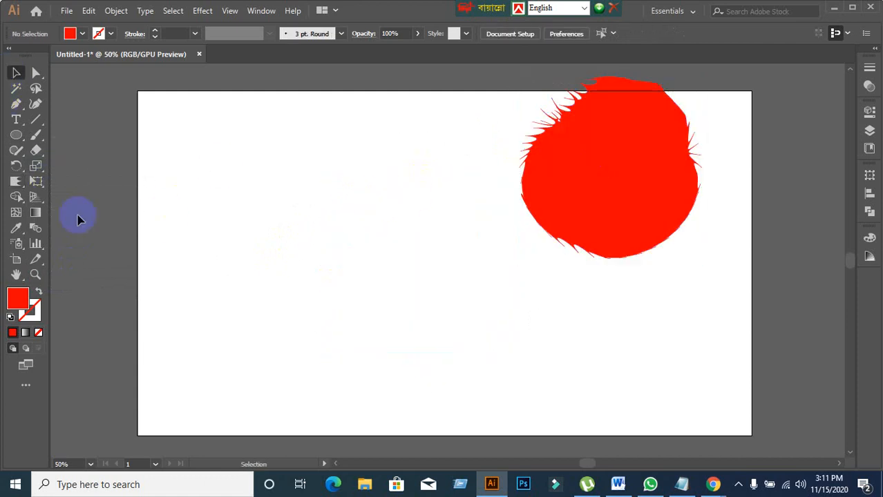
Draw a smaller red circle in the left half of the artboard and try a Scallop stroke on its edge
left_click(16, 135)
mouse_move(233, 182)
left_mouse_down()
mouse_move(347, 261)
mouse_move(367, 313)
left_mouse_up()
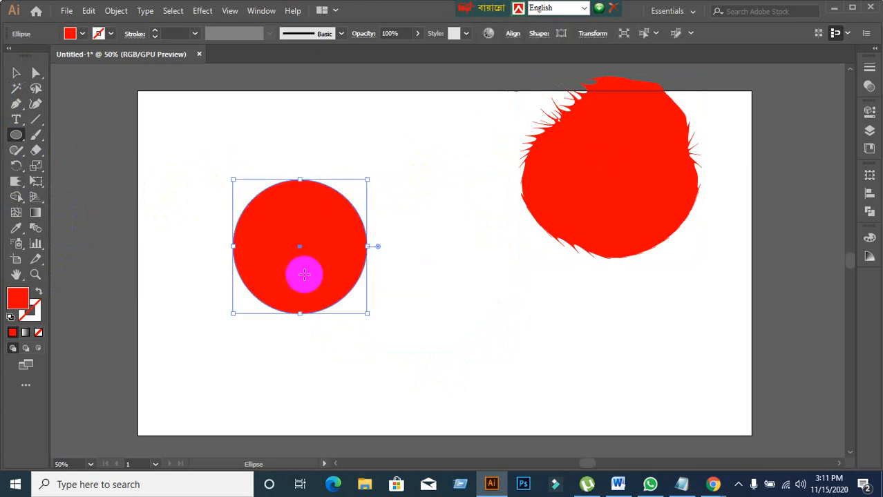
left_click(16, 181)
mouse_move(293, 184)
left_mouse_down()
mouse_move(286, 192)
mouse_move(335, 197)
mouse_move(358, 260)
mouse_move(368, 262)
left_mouse_up()
key("ctrl+z")
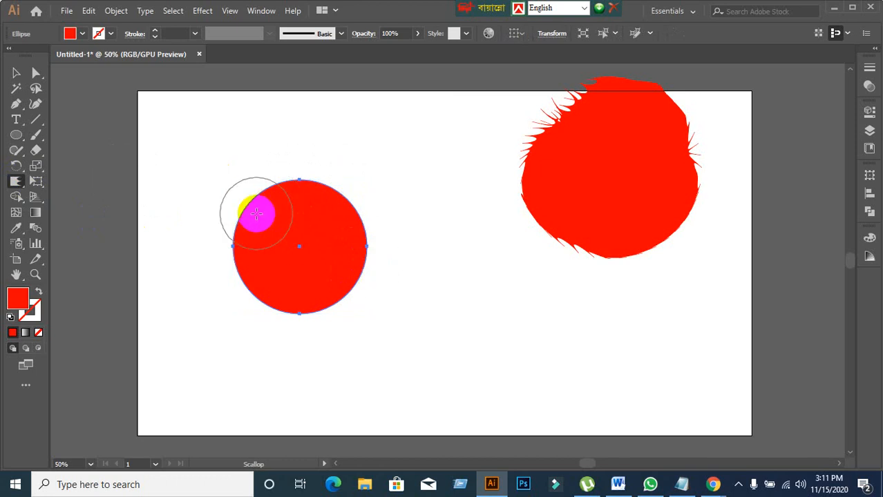
Shrink the Scallop brush to a very small size and run it around the circle's edge for fine serrations
left_click_drag(220, 152, 192, 213)
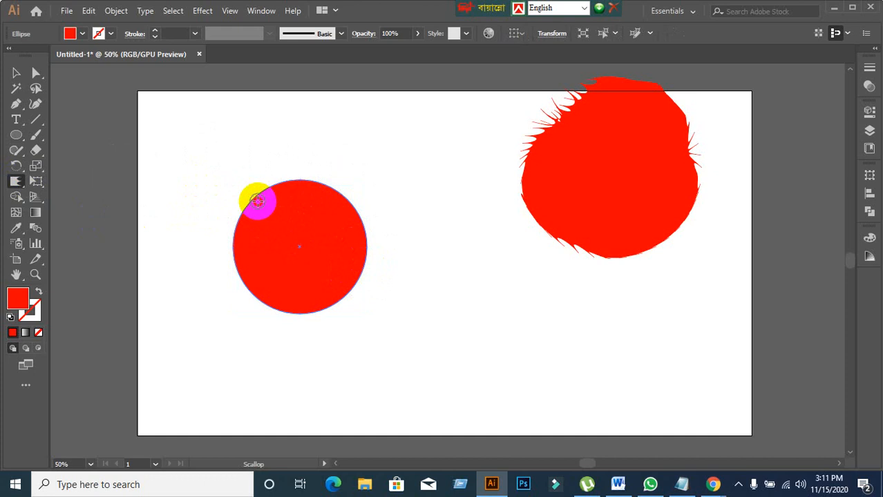
mouse_move(257, 201)
left_mouse_down()
mouse_move(278, 185)
mouse_move(326, 185)
mouse_move(357, 206)
mouse_move(373, 239)
mouse_move(346, 305)
mouse_move(276, 315)
mouse_move(241, 283)
mouse_move(228, 246)
mouse_move(252, 296)
mouse_move(233, 278)
mouse_move(261, 300)
mouse_move(224, 255)
mouse_move(249, 292)
mouse_move(232, 227)
mouse_move(256, 186)
mouse_move(241, 252)
mouse_move(264, 302)
left_mouse_up()
key("v")
left_click(137, 127)
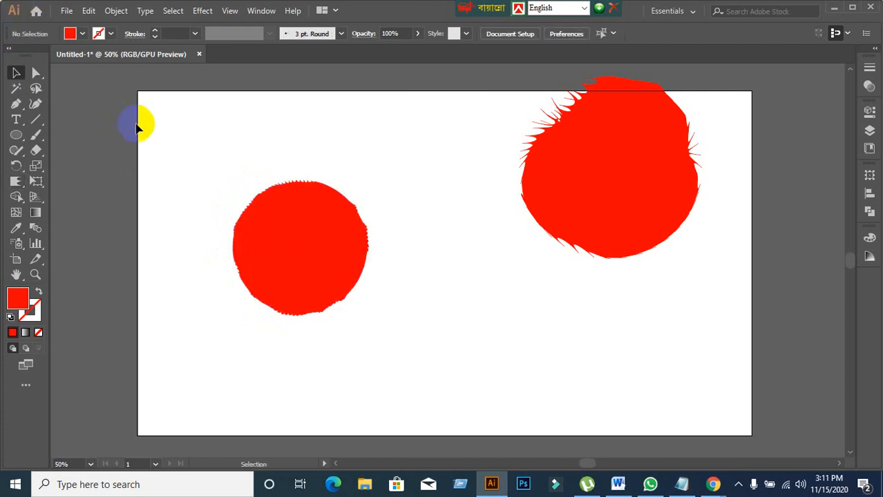
Move the finely serrated circle up near the artboard's top edge and draw another red circle below it
left_click_drag(292, 257, 289, 175)
left_click(442, 300)
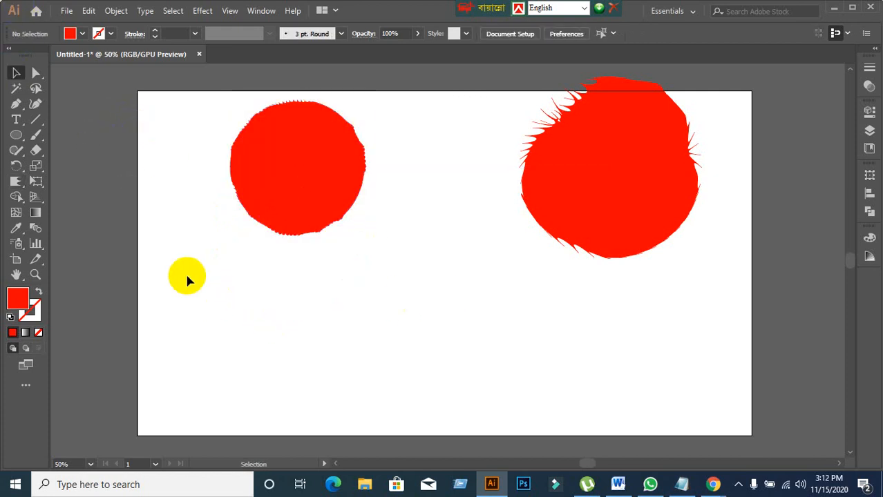
left_click(16, 135)
scroll(305, 320, "down", 1)
left_click_drag(305, 294, 420, 355)
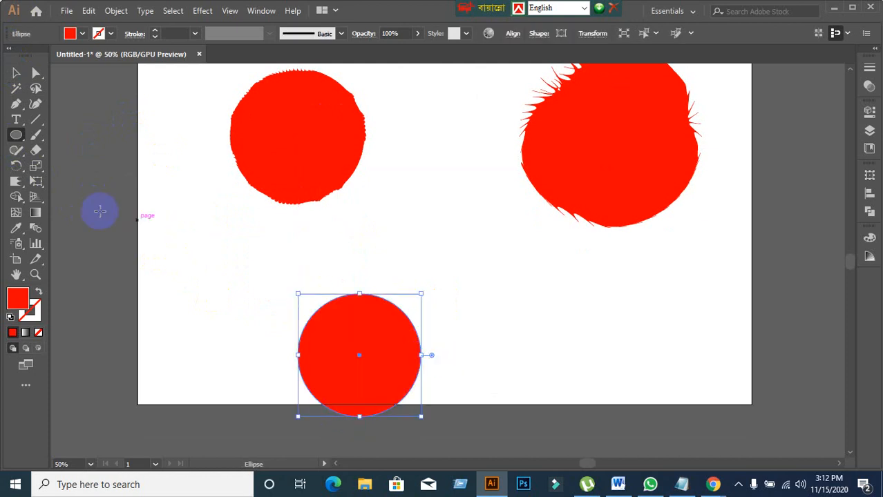
Enlarge the Scallop brush and pull spikes all around the new circle's edge
left_click(17, 181)
left_click_drag(180, 245, 212, 252)
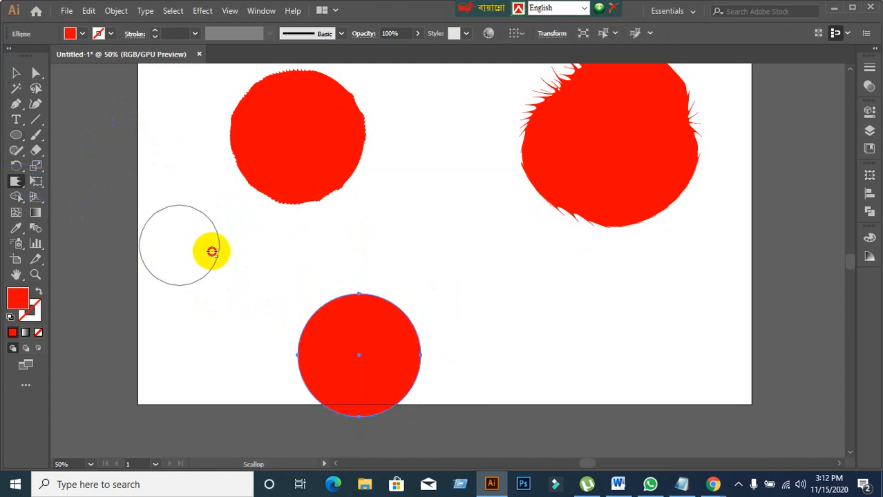
mouse_move(349, 299)
left_mouse_down()
mouse_move(392, 343)
mouse_move(415, 353)
mouse_move(339, 398)
mouse_move(371, 409)
mouse_move(387, 403)
mouse_move(377, 398)
mouse_move(403, 423)
mouse_move(374, 417)
mouse_move(360, 389)
left_mouse_up()
mouse_move(360, 387)
left_mouse_down()
mouse_move(316, 363)
mouse_move(325, 329)
mouse_move(333, 337)
mouse_move(374, 320)
mouse_move(384, 297)
left_mouse_up()
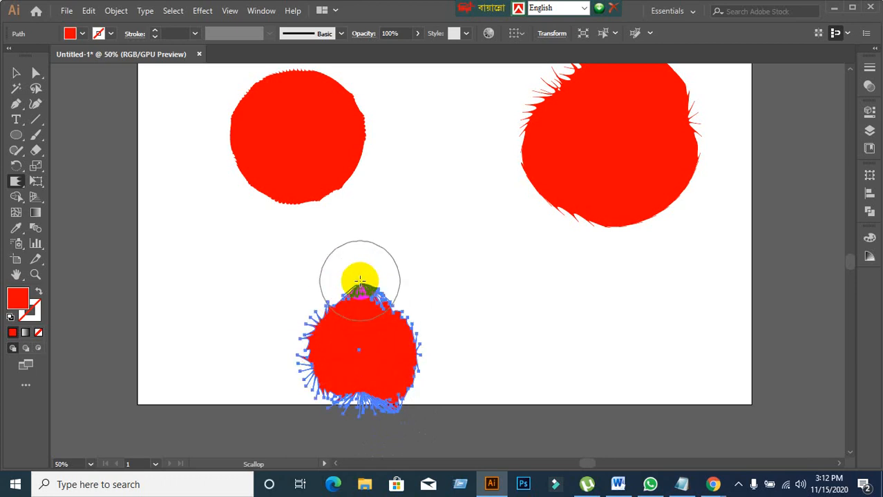
mouse_move(321, 301)
left_mouse_down()
mouse_move(350, 324)
mouse_move(410, 305)
left_mouse_up()
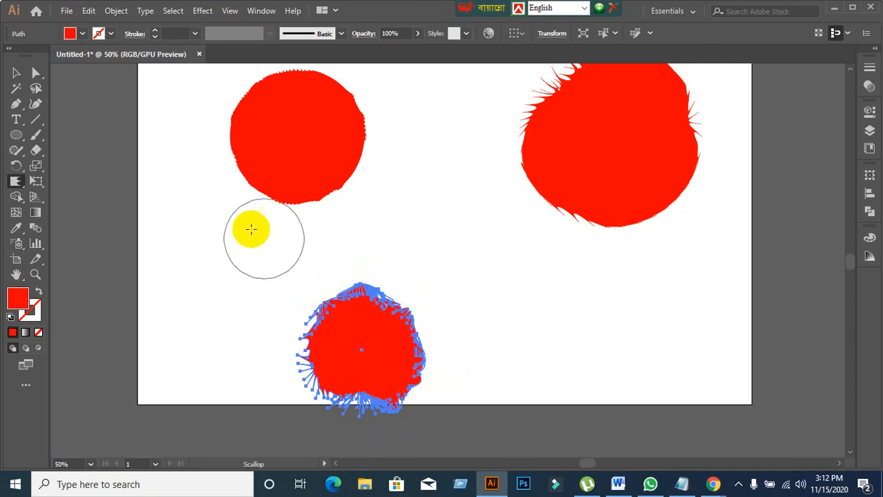
Move the spiky shape up so it lies entirely inside the artboard
left_click(17, 74)
left_click(213, 302)
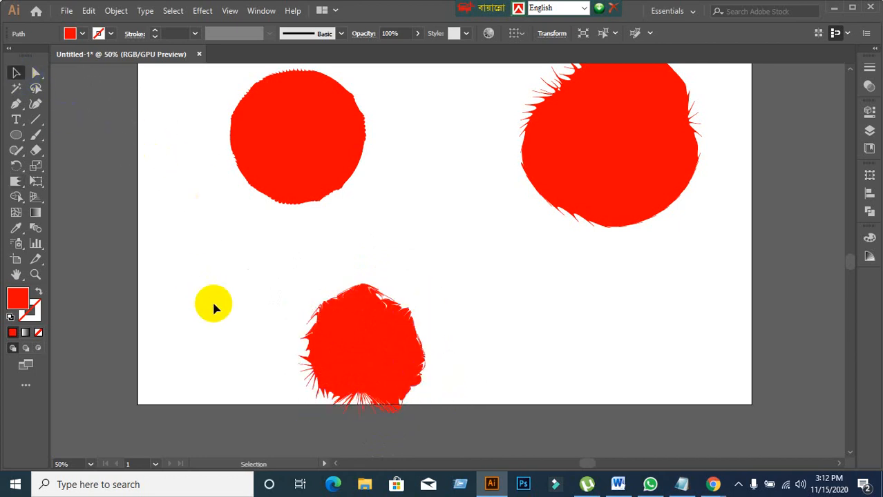
left_click_drag(363, 341, 365, 286)
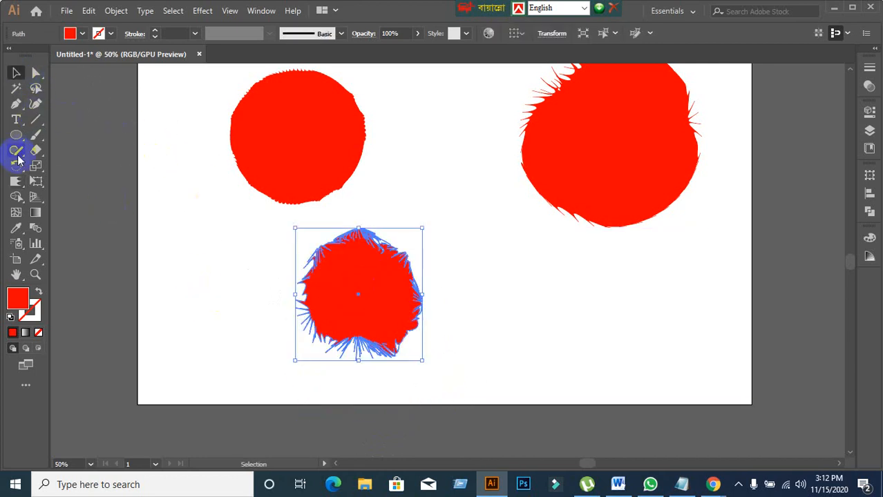
Scallop the spiky shape's edge further into dense fringes and move it toward the large shape at the upper right
left_click(20, 181)
left_click(337, 272)
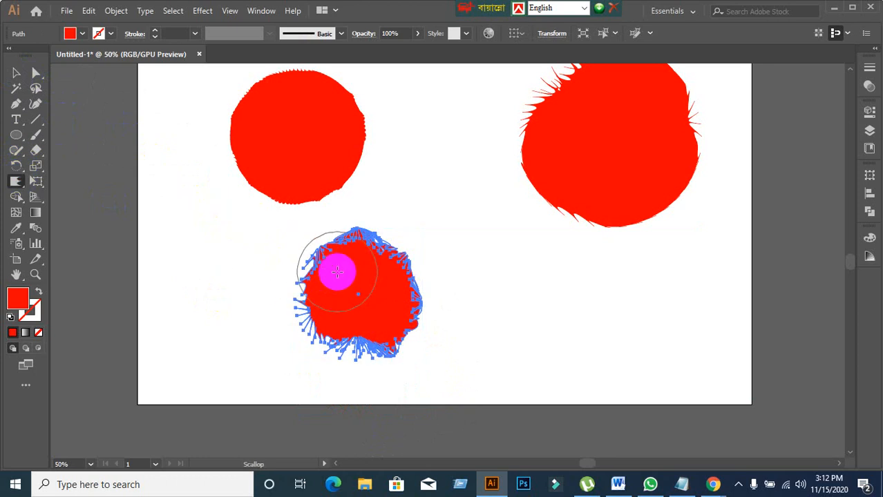
mouse_move(338, 272)
left_mouse_down()
mouse_move(341, 257)
mouse_move(380, 272)
mouse_move(386, 297)
mouse_move(408, 324)
mouse_move(329, 337)
mouse_move(343, 382)
mouse_move(357, 360)
mouse_move(499, 322)
mouse_move(533, 347)
left_mouse_up()
left_click(16, 73)
left_click(179, 256)
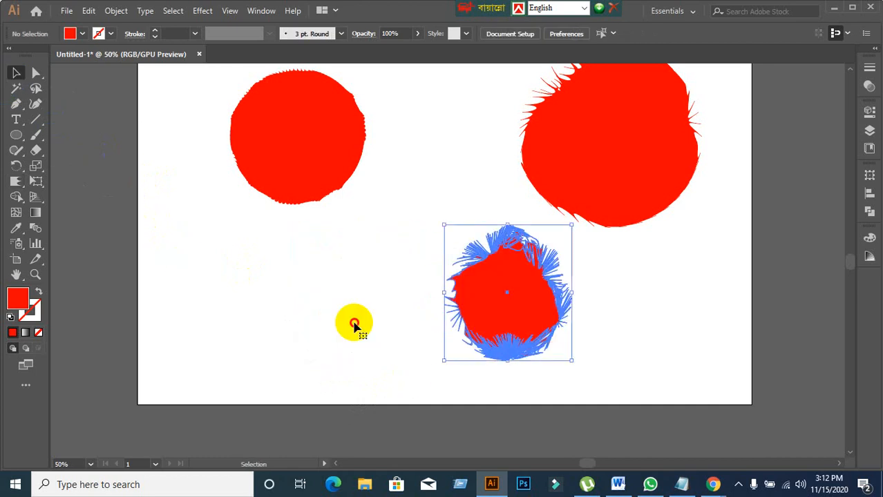
left_click(353, 325)
Review the brush dimensions and scallop settings in the Scallop Tool Options, leaving them unchanged
double_click(15, 183)
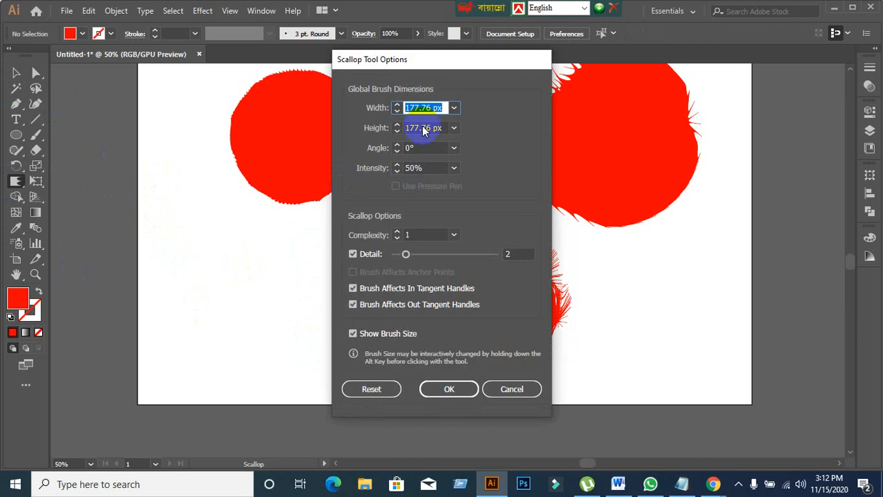
left_click(510, 389)
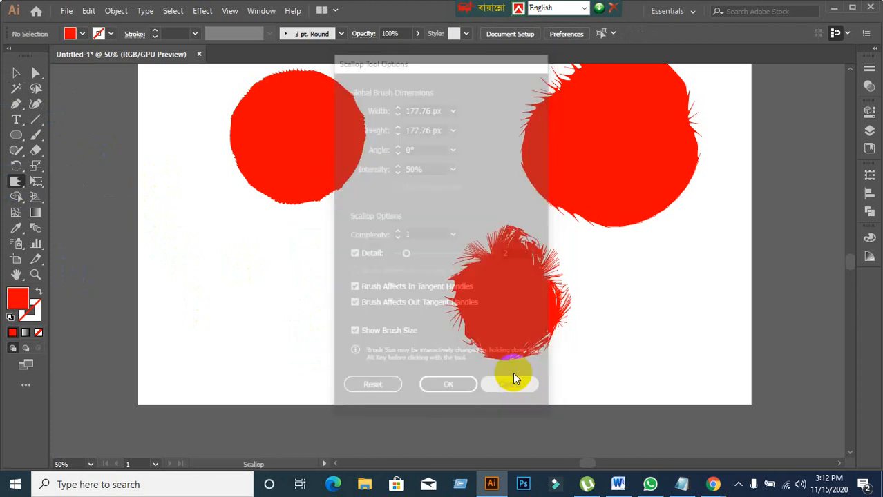
left_click(504, 293)
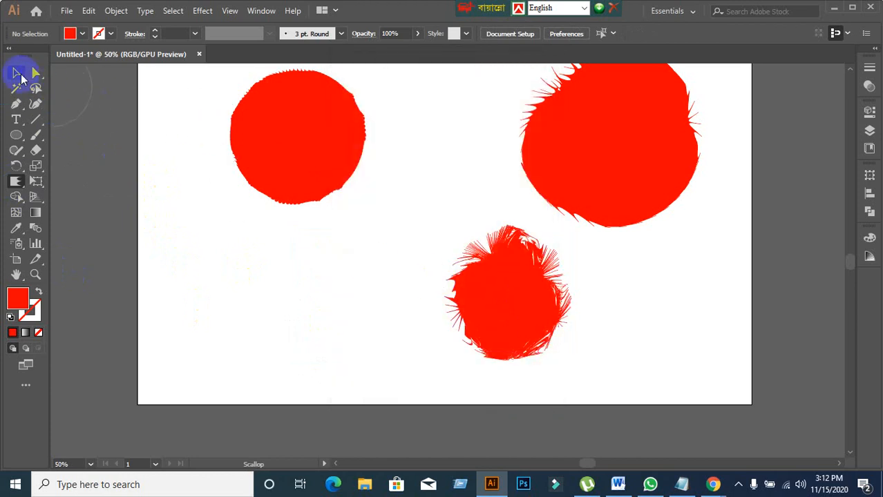
Move the fringed shape to the artboard's right side, below the large scalloped shape, and deselect it
left_click(17, 73)
left_click_drag(525, 295, 690, 299)
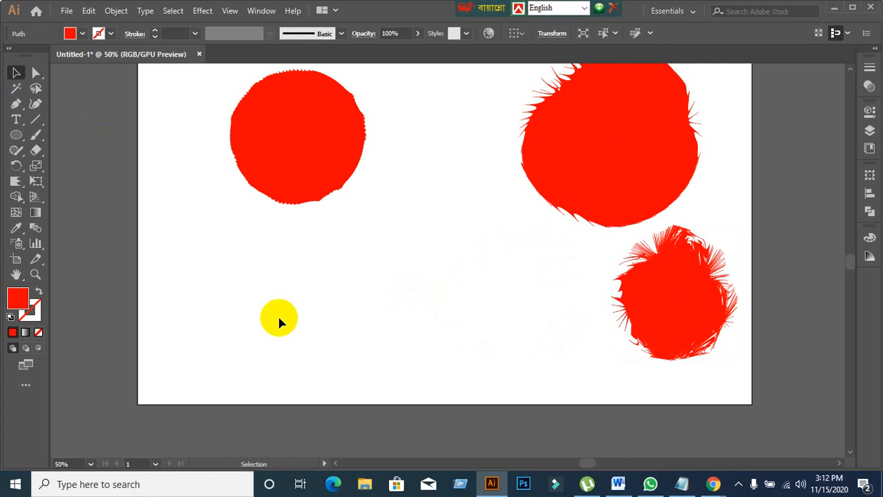
left_click(280, 322)
Draw a small red circle below the finely serrated one and enlarge the Scallop brush slightly beyond the circle's size
left_click(16, 136)
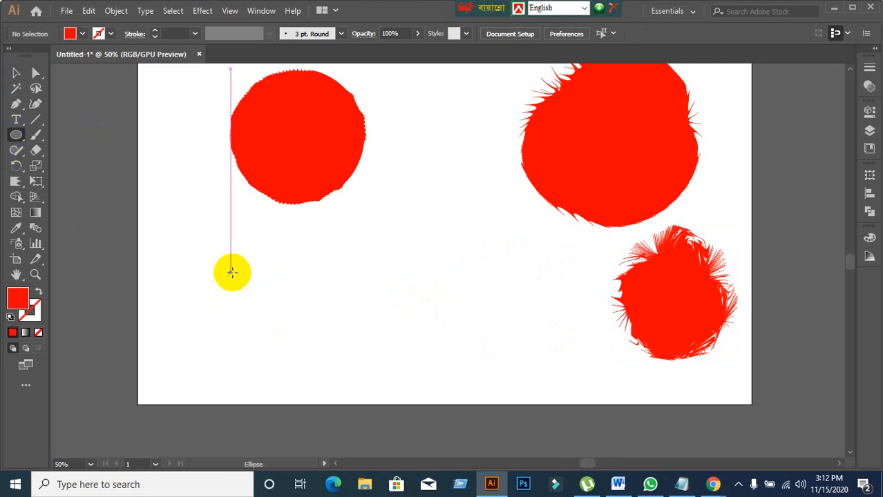
left_click_drag(231, 271, 327, 322)
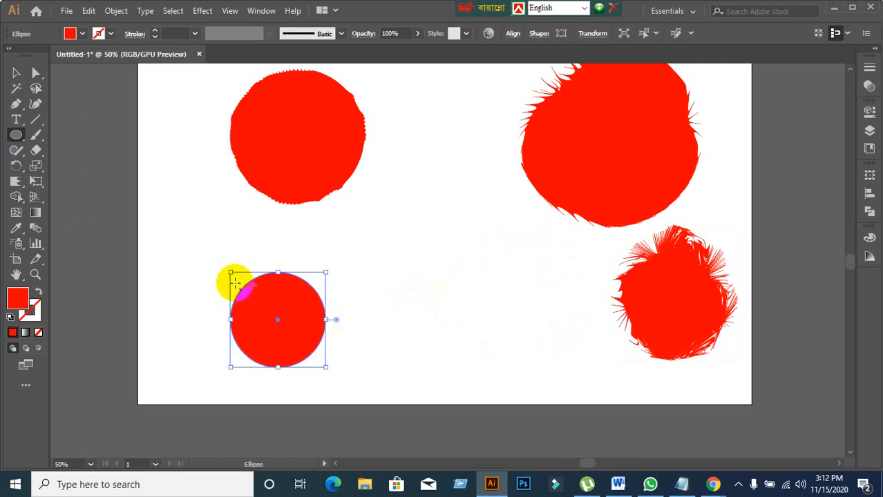
left_click(16, 182)
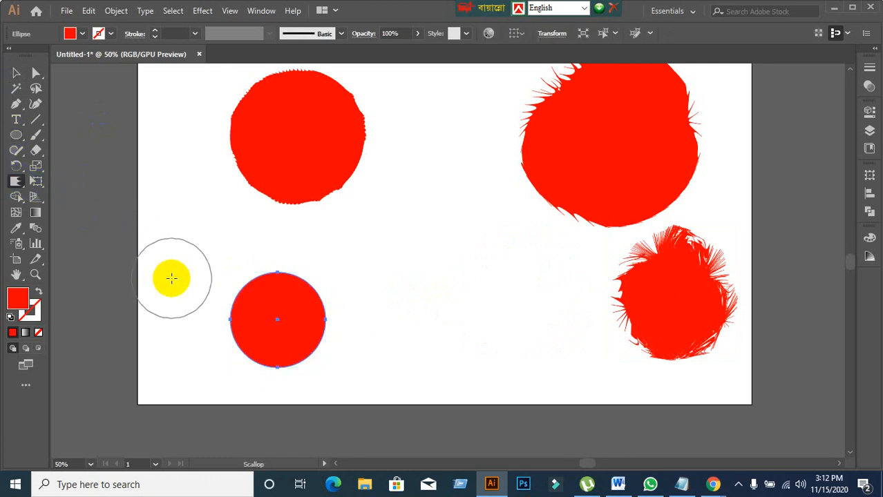
mouse_move(262, 341)
left_mouse_down()
mouse_move(276, 321)
mouse_move(172, 316)
mouse_move(184, 326)
mouse_move(294, 349)
mouse_move(276, 320)
left_mouse_up()
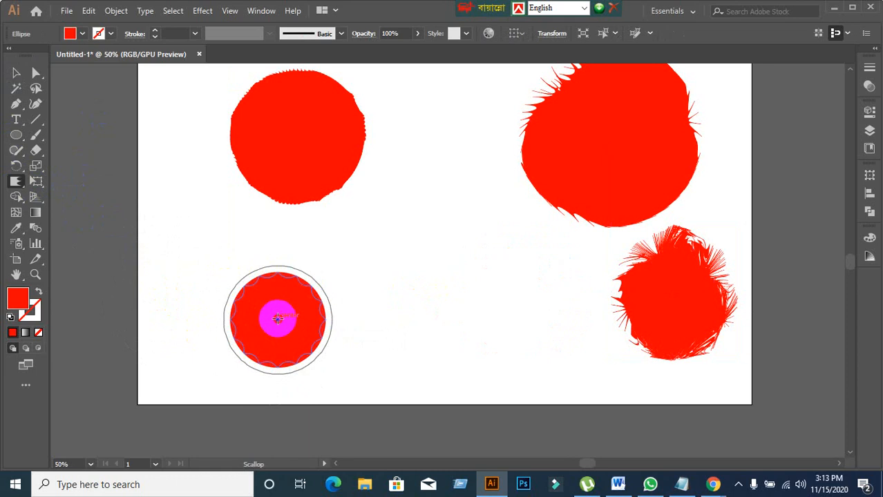
Undo a brief Scallop trial and scallop the small circle from its exact centre into a thin-spiked starburst
left_click_drag(278, 319, 277, 319)
key("ctrl+z")
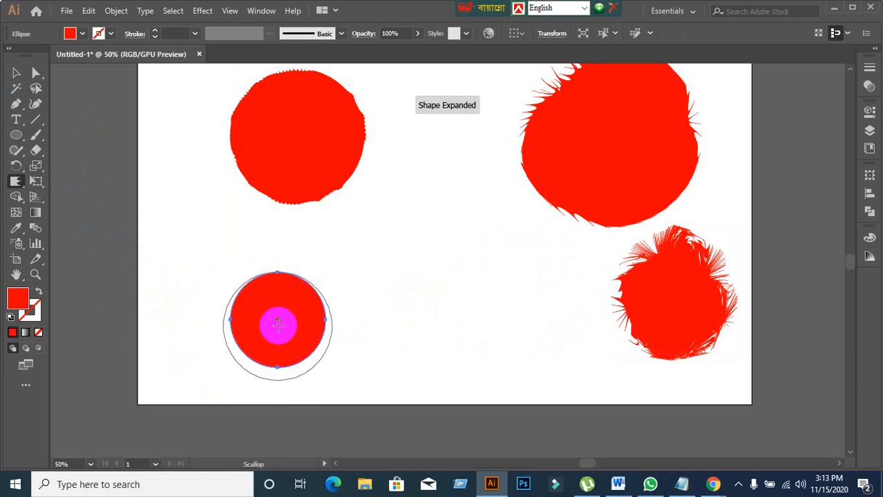
left_click_drag(278, 319, 277, 320)
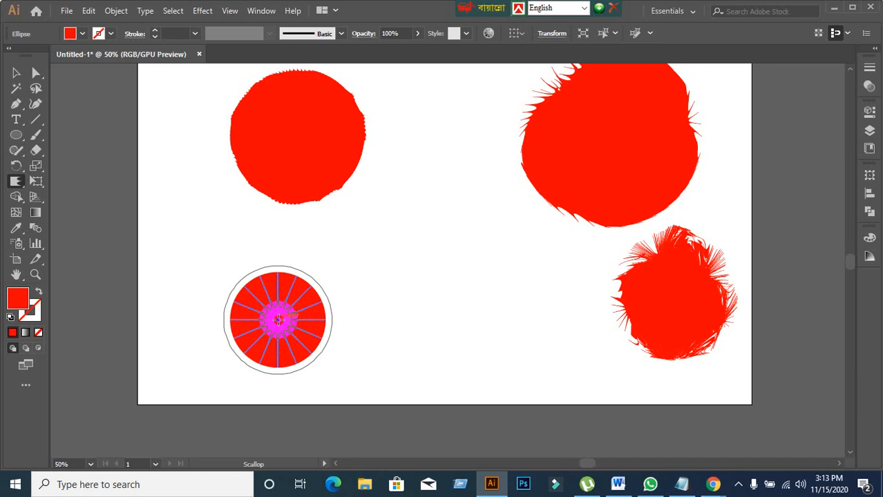
Move the starburst to the open area between the other shapes and deselect it
left_click_drag(278, 319, 439, 257)
left_click(16, 74)
left_click(196, 300)
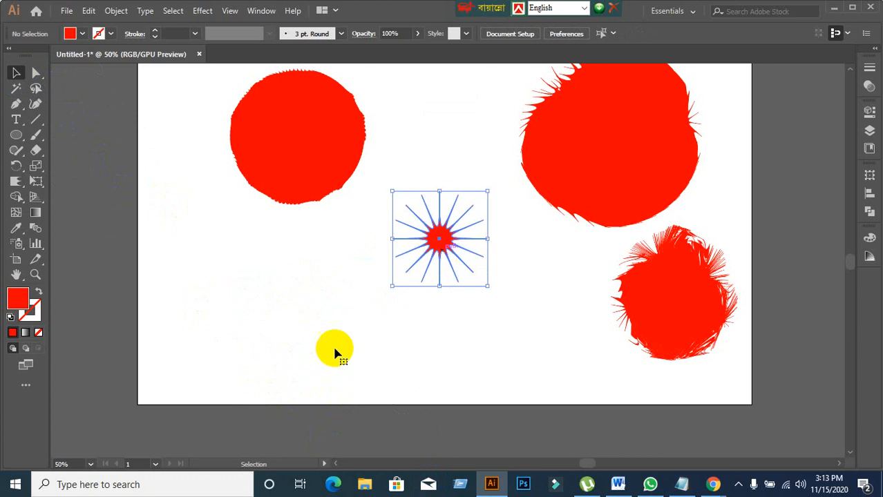
left_click(258, 375)
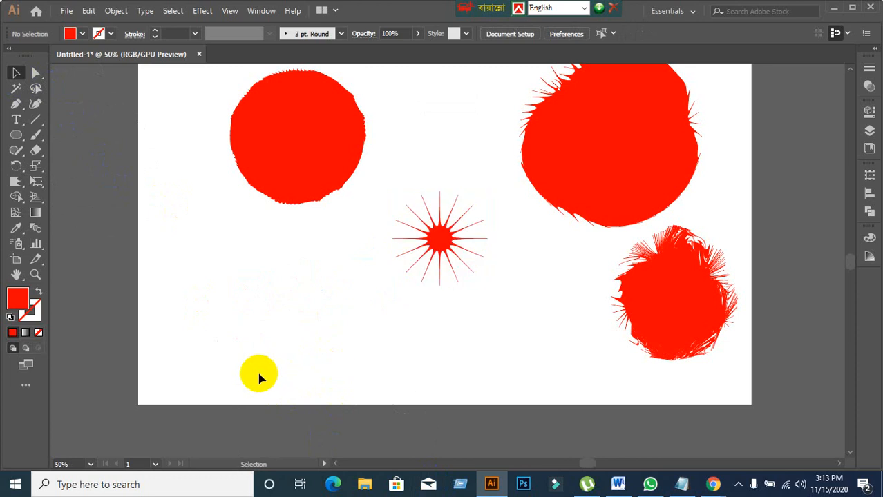
Draw a small red circle in the artboard's empty lower-left area and set the Scallop tool's intensity to 10%
left_click(16, 135)
left_click_drag(217, 286, 299, 367)
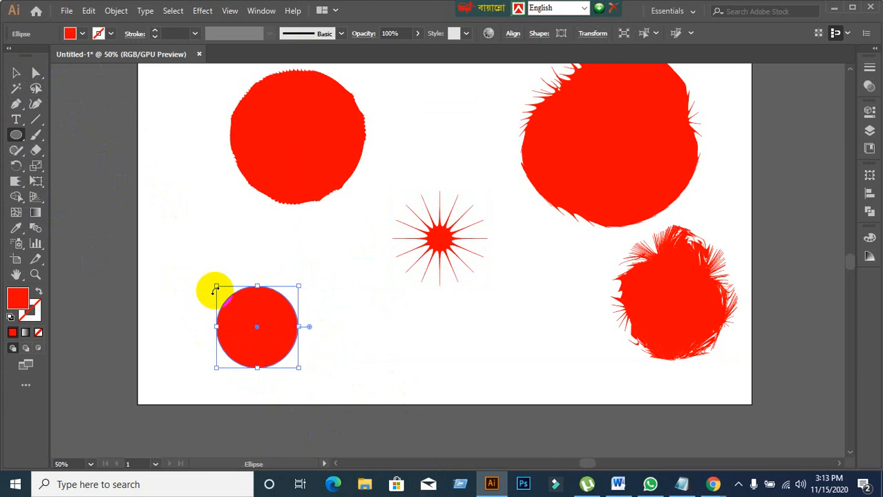
left_click(16, 184)
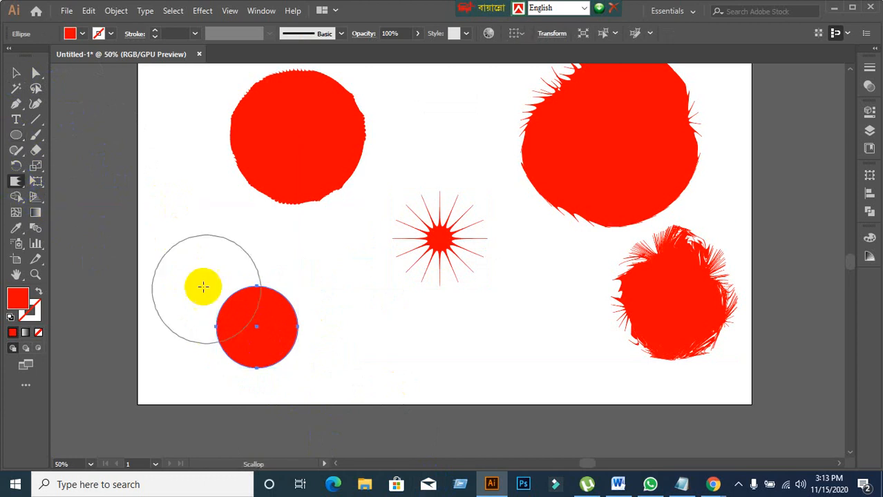
double_click(15, 181)
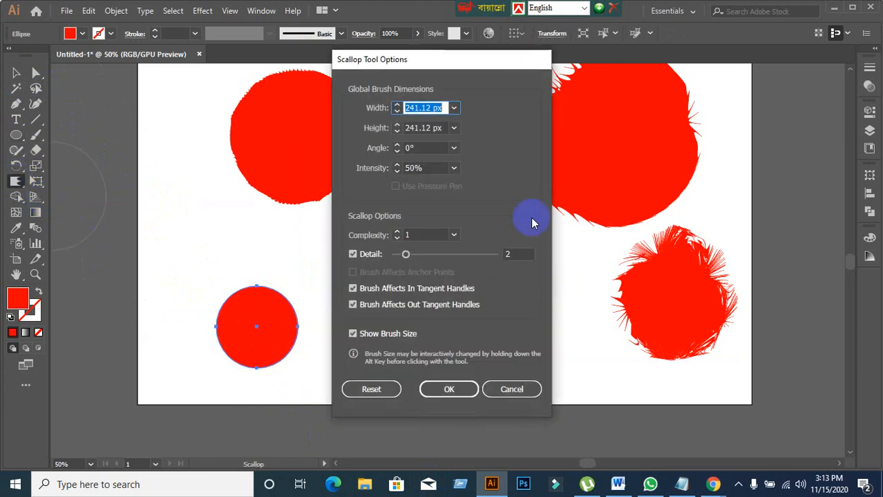
left_click(428, 169)
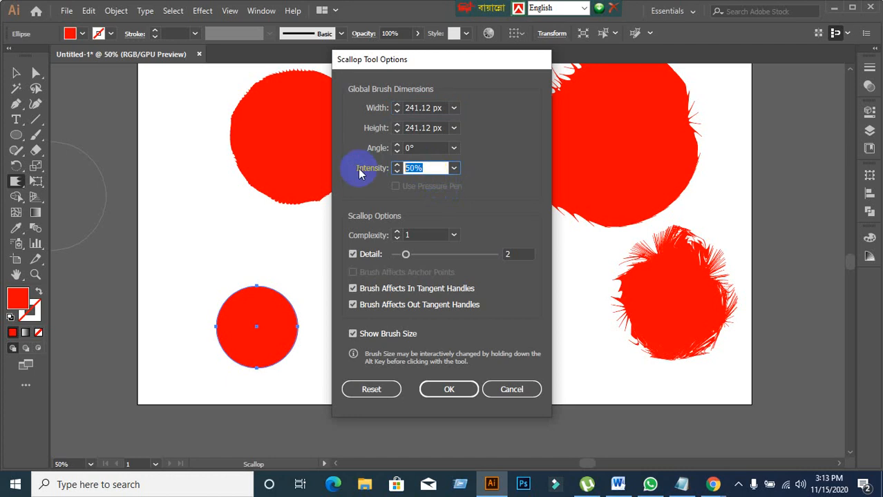
type("10")
key("Return")
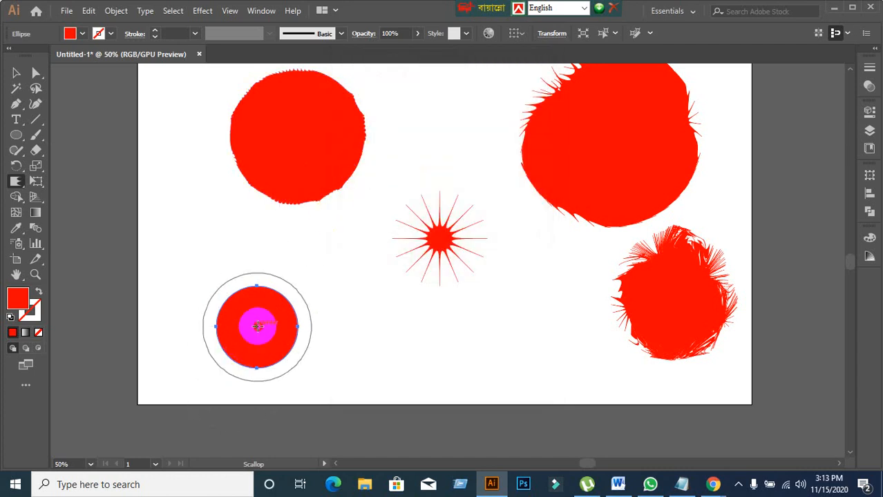
Scallop the small circle from its centre into a short-pointed star, and place it deselected between the starburst and the fringed shape
left_click_drag(257, 326, 258, 326)
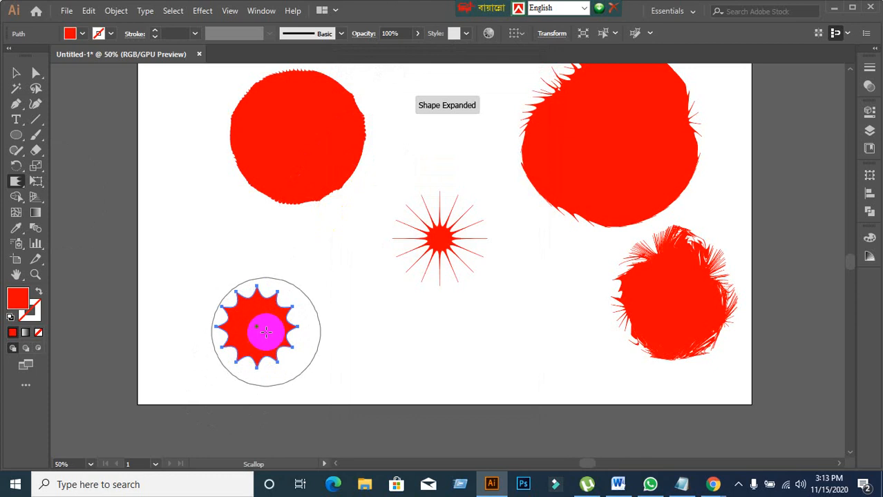
left_click(17, 73)
left_click_drag(258, 309, 534, 299)
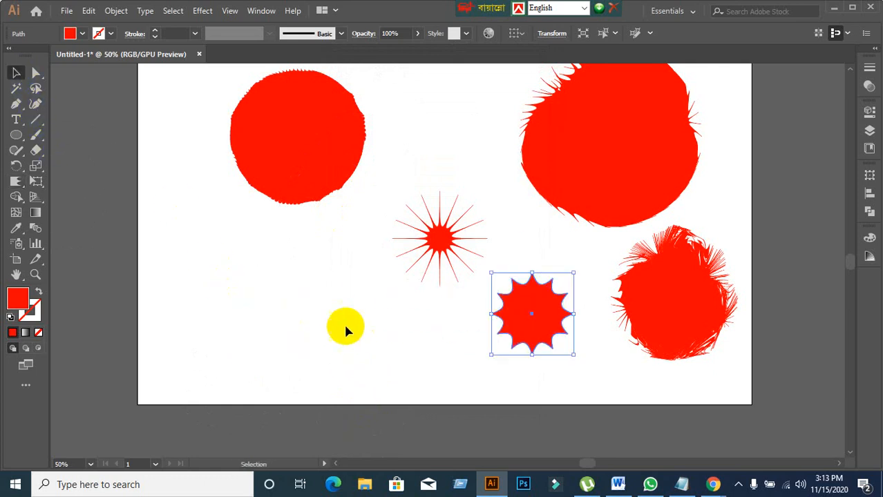
left_click(122, 312)
Draw another red circle in the artboard's lower-left area and set the Scallop tool's intensity to 5%
left_click(16, 137)
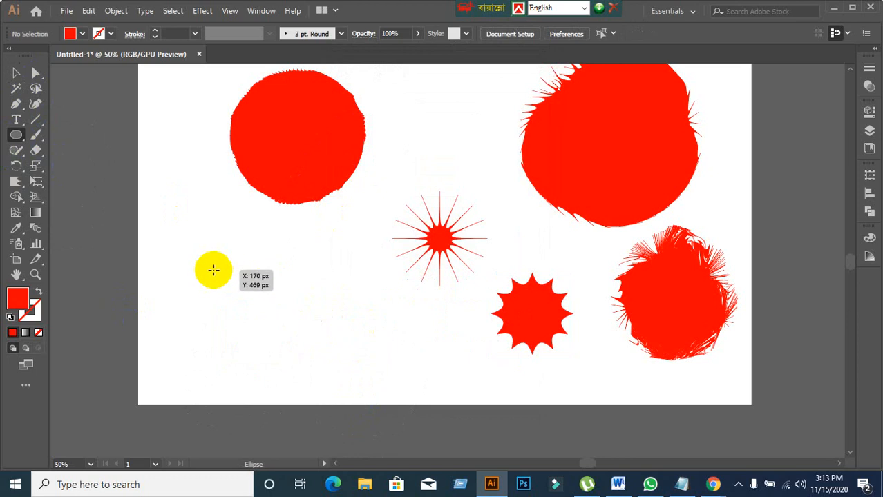
left_click_drag(213, 270, 310, 364)
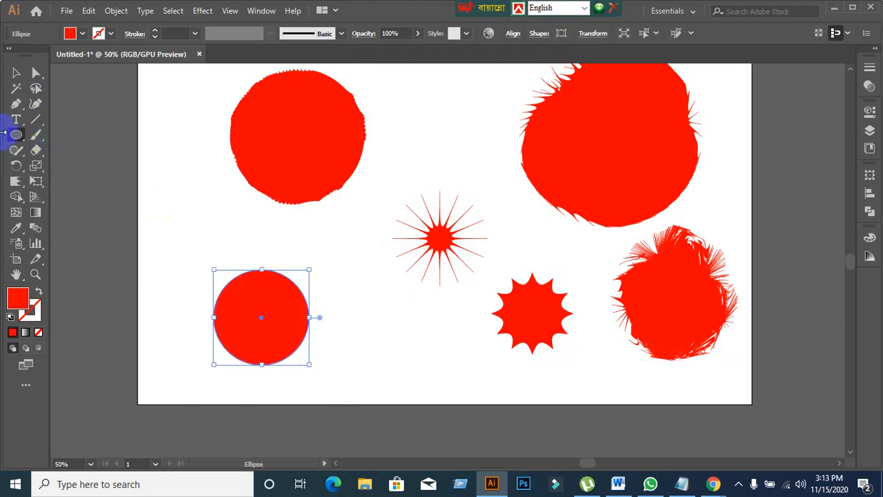
left_click(12, 180)
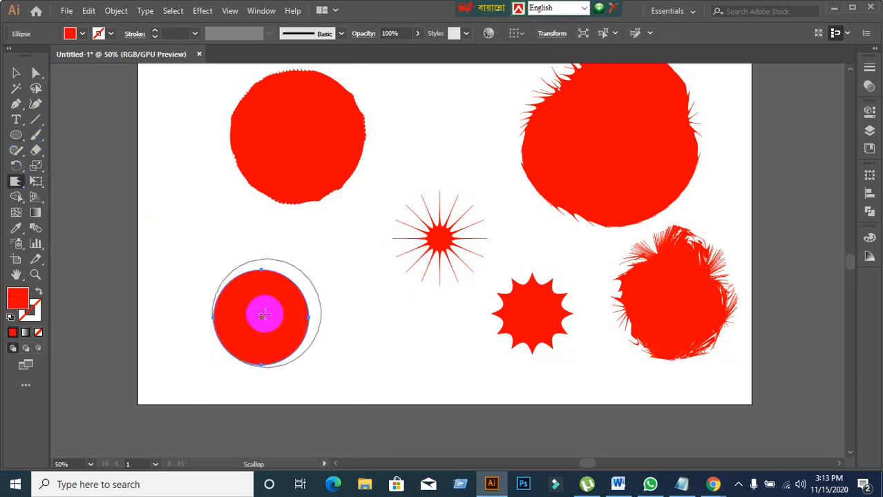
double_click(15, 182)
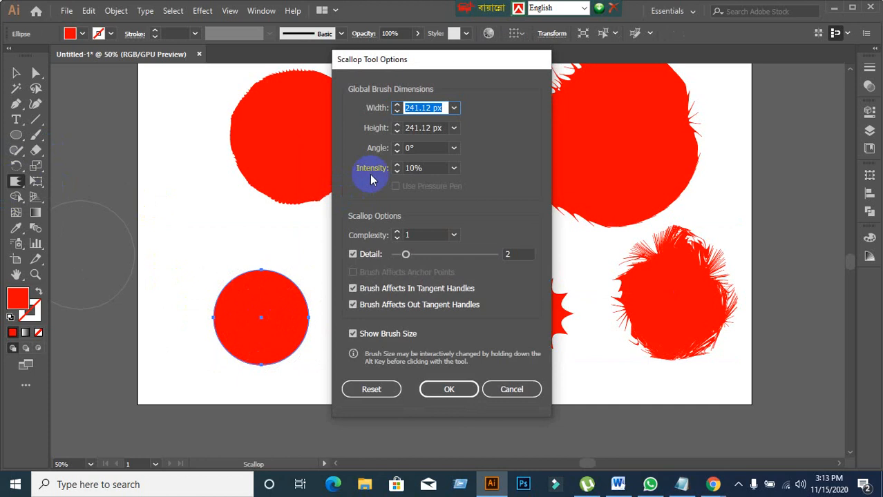
left_click(422, 168)
key("Return")
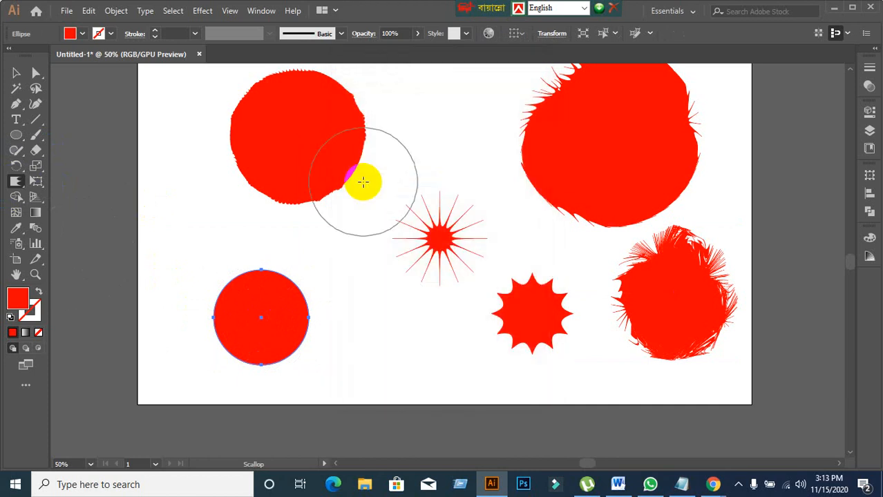
Try out the Scallop effect from the circle's centre and undo the trial
left_click_drag(252, 312, 259, 317)
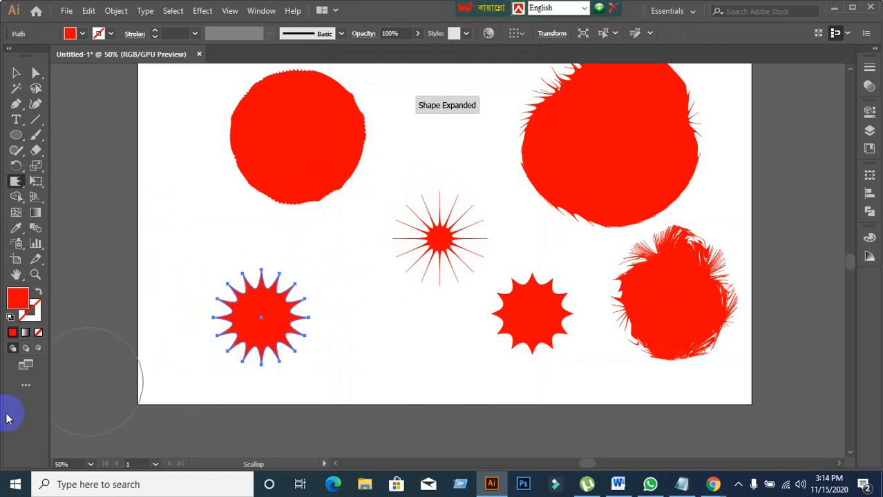
key("ctrl+z")
left_click_drag(234, 291, 261, 317)
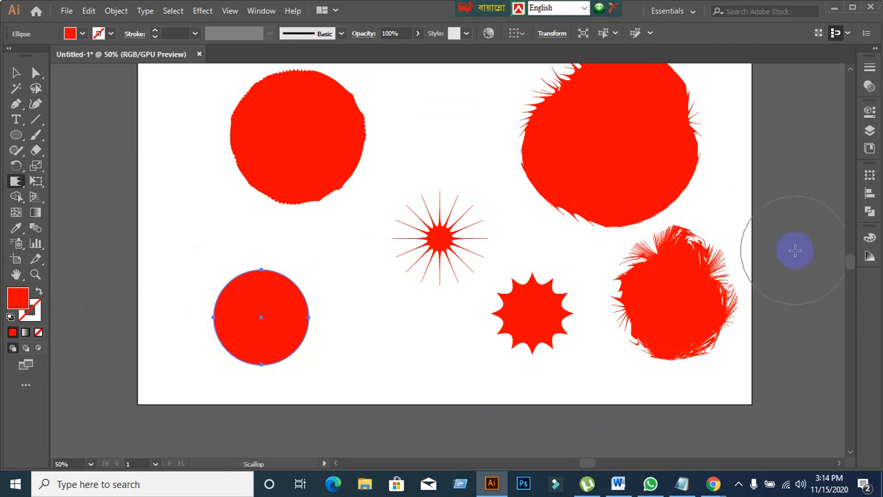
left_click_drag(262, 315, 262, 318)
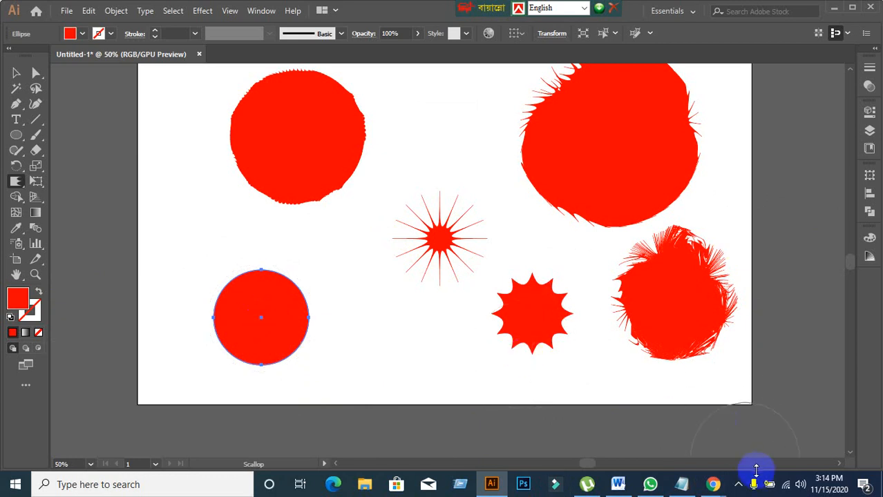
Switch to the Google Meet call in Chrome to check on the class, and return to Illustrator
mouse_move(713, 484)
left_click(642, 440)
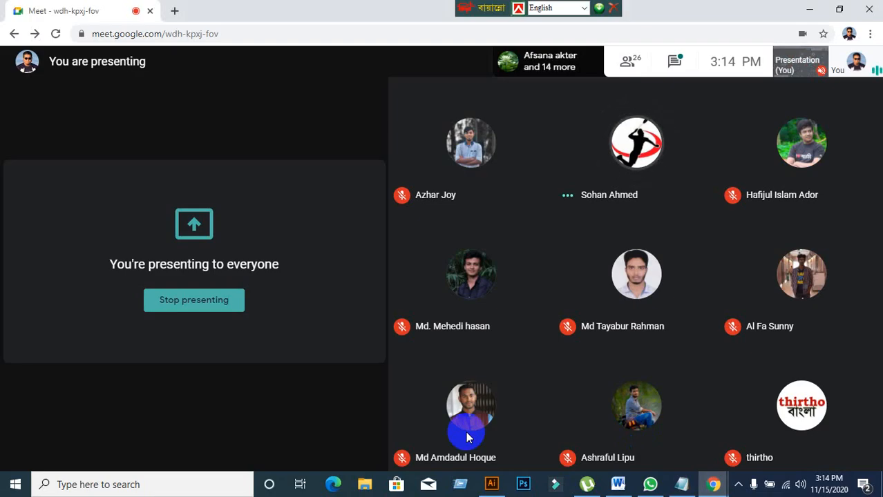
left_click(492, 483)
Scallop the circle briefly from its centre into a shallow scalloped badge, and move it above the thin-spiked starburst, deselected
left_click_drag(225, 311, 262, 315)
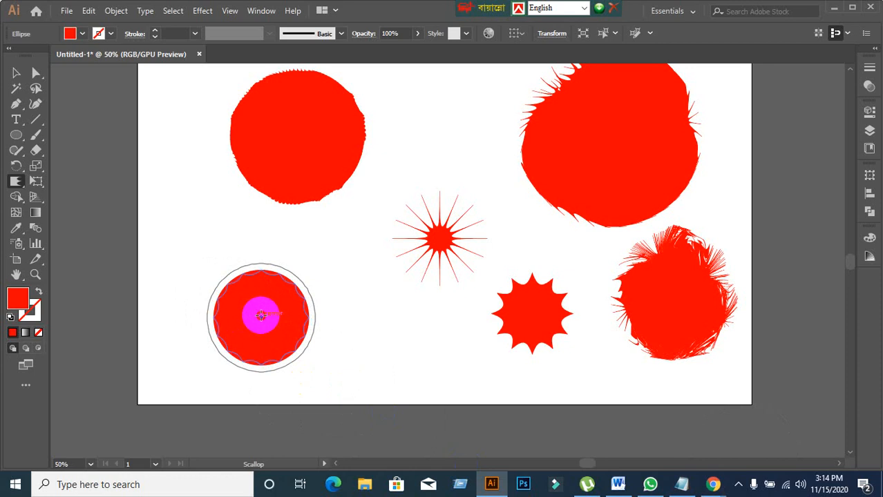
left_click_drag(261, 316, 261, 315)
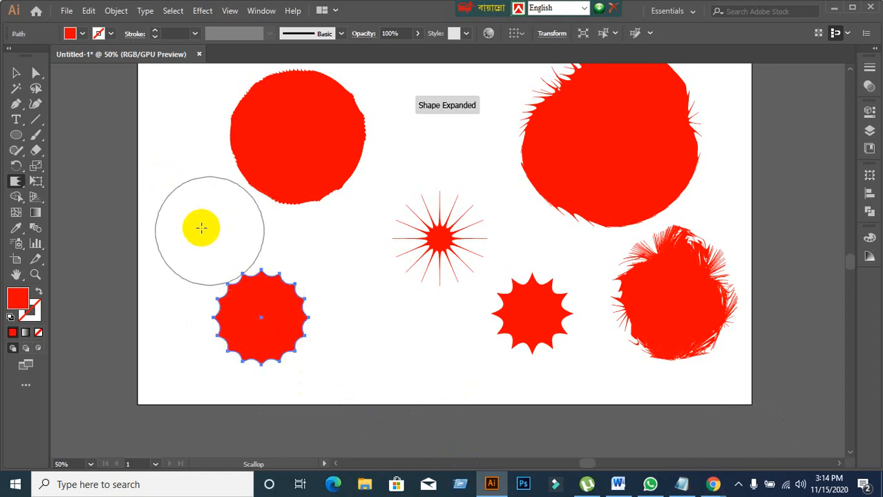
left_click(15, 73)
left_click_drag(237, 309, 415, 138)
left_click(328, 304)
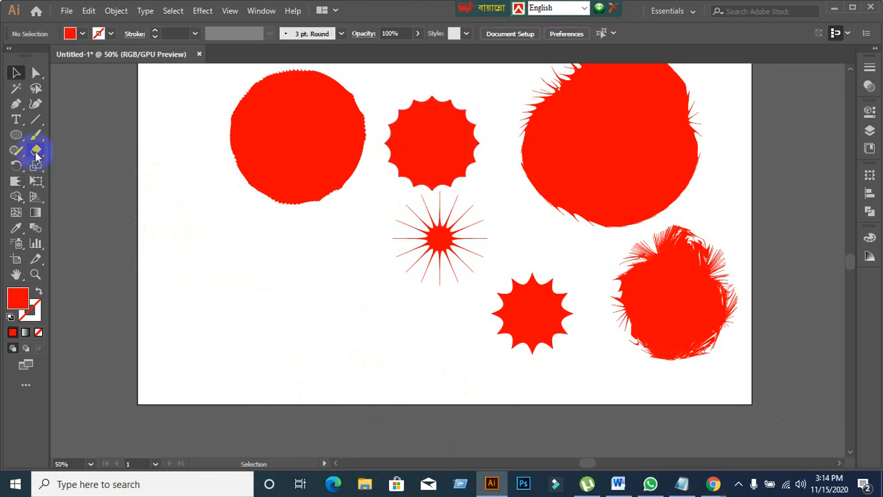
Draw a new red circle in the artboard's lower-left area and reset the Scallop tool options to their defaults
left_click_drag(198, 281, 301, 373)
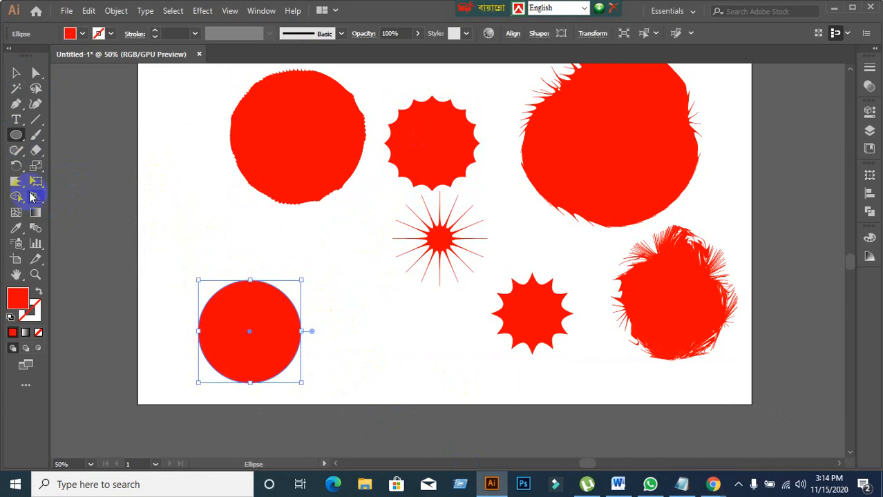
left_click(15, 181)
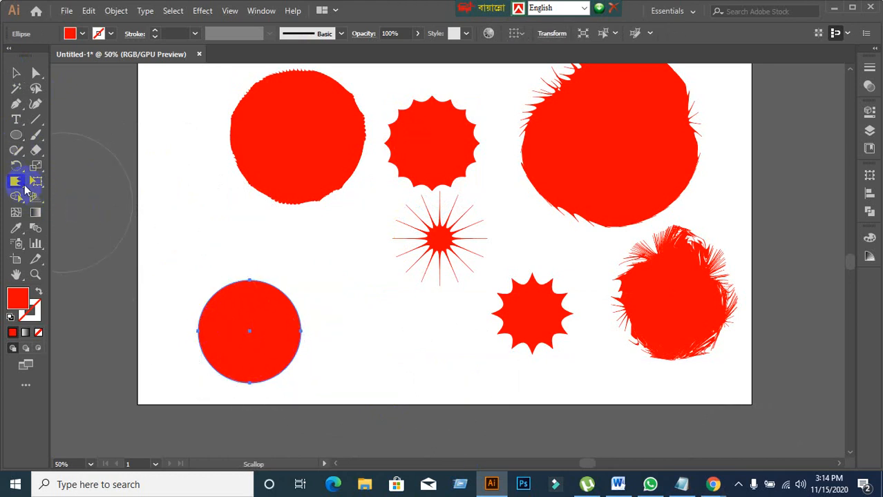
double_click(16, 182)
left_click(368, 390)
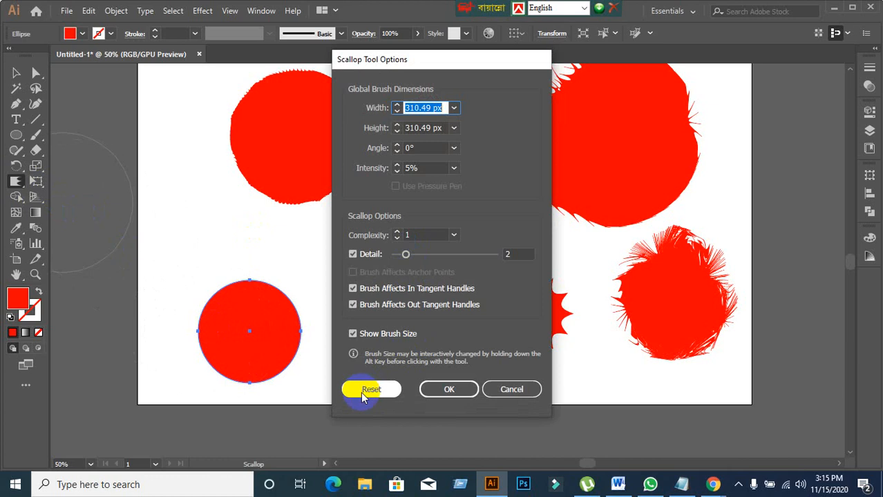
left_click(463, 391)
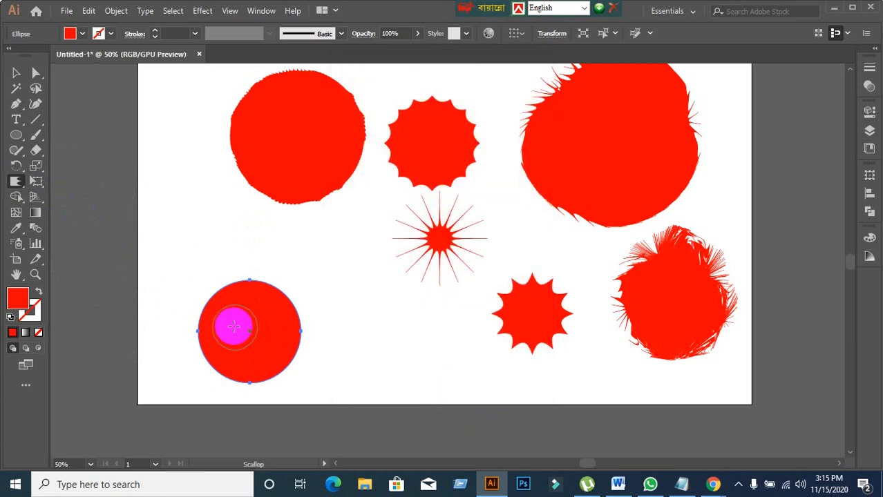
Using a brush enlarged beyond the circle, scallop it from its centre into a long-pointed star and move it beside the finely serrated circle
left_click_drag(244, 331, 296, 374)
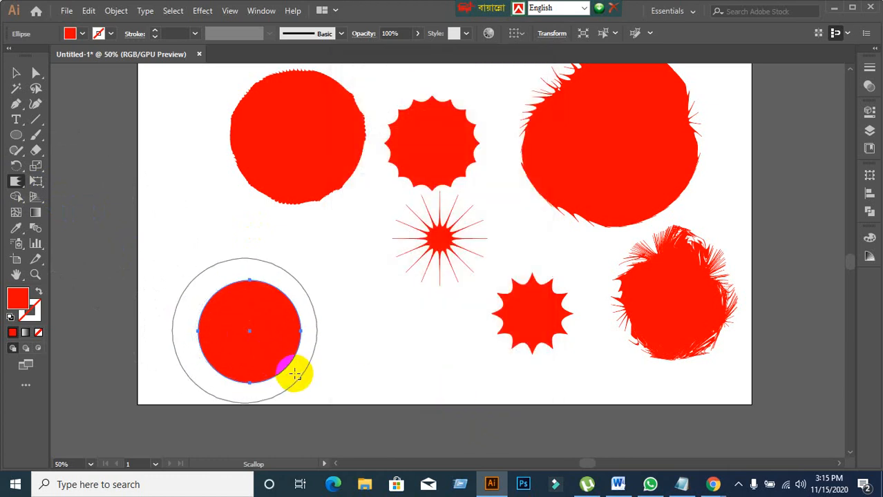
left_click(249, 333)
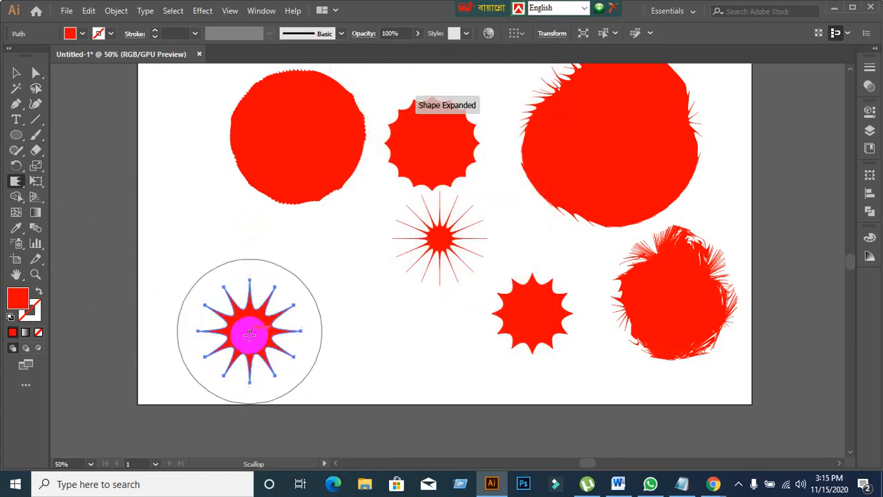
left_click(15, 73)
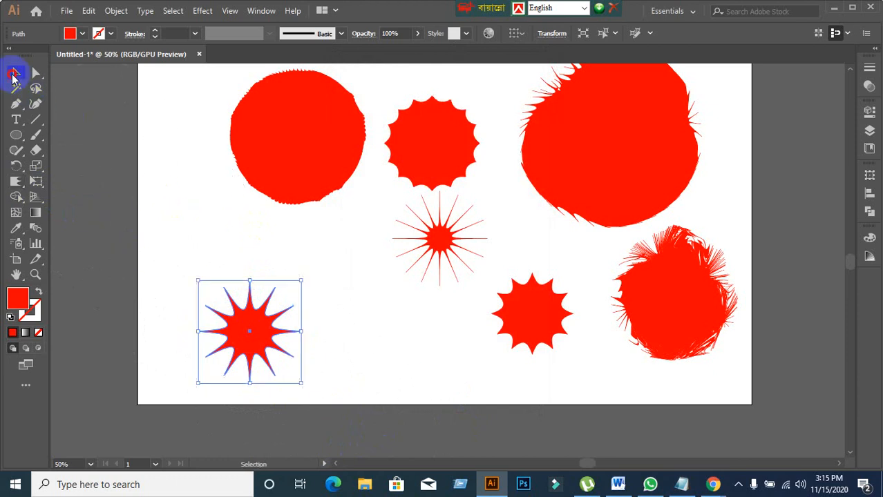
left_click_drag(253, 327, 181, 116)
left_click(249, 328)
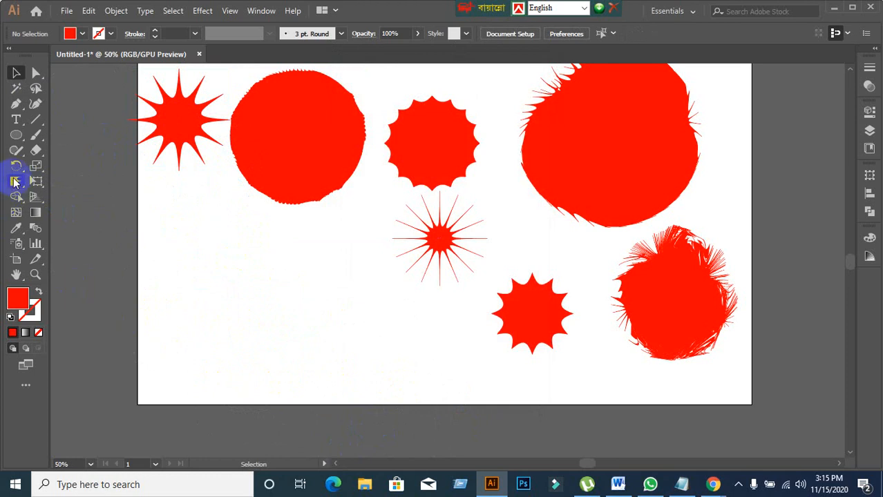
Draw a larger red circle in the artboard's empty lower-left area
left_click_drag(15, 182, 108, 287)
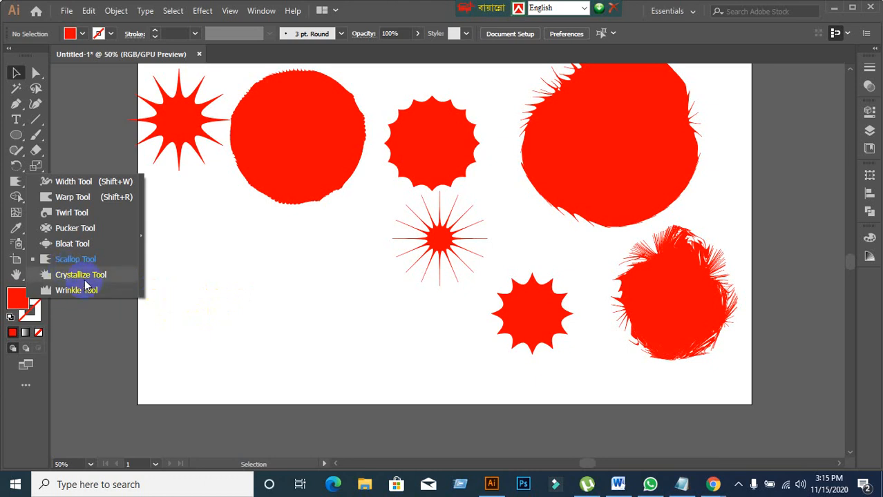
left_click(258, 281)
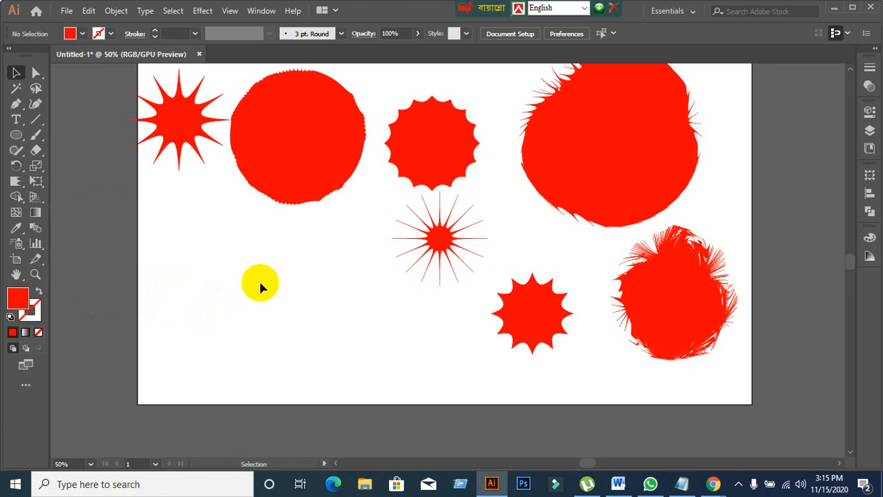
left_click(17, 137)
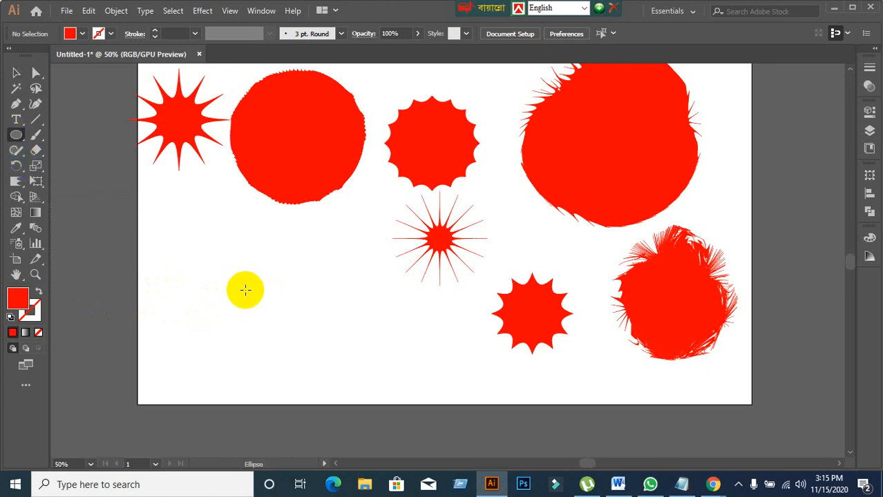
left_click_drag(216, 264, 342, 387)
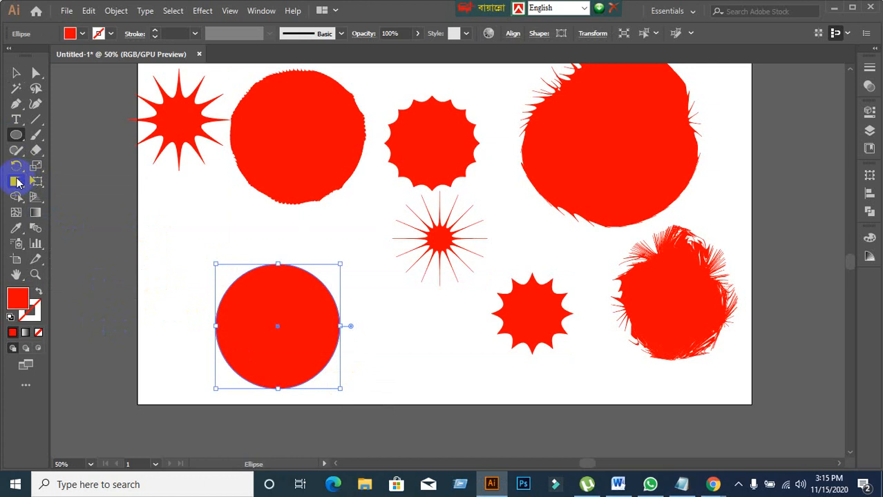
Distort the new circle with the Crystallize tool from its centre outward into a large, irregular spiky burst
left_click_drag(18, 182, 85, 271)
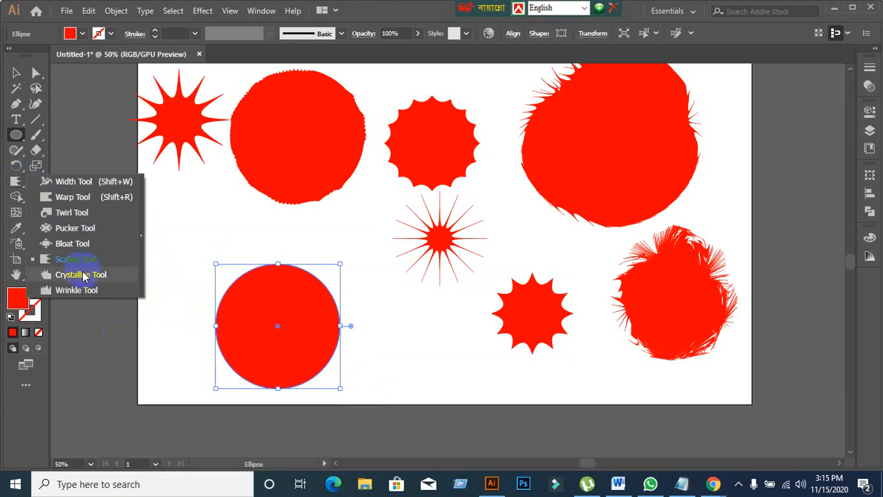
left_click(83, 275)
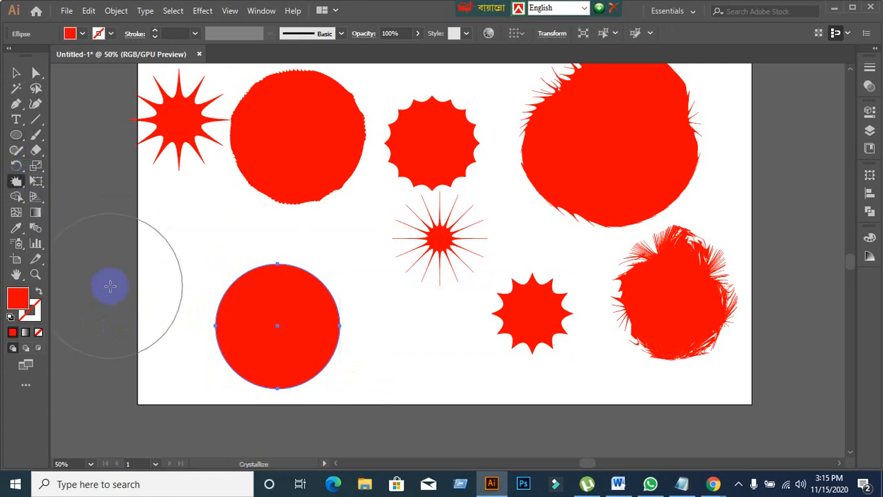
mouse_move(296, 339)
left_mouse_down()
mouse_move(278, 326)
mouse_move(293, 354)
mouse_move(277, 325)
left_mouse_up()
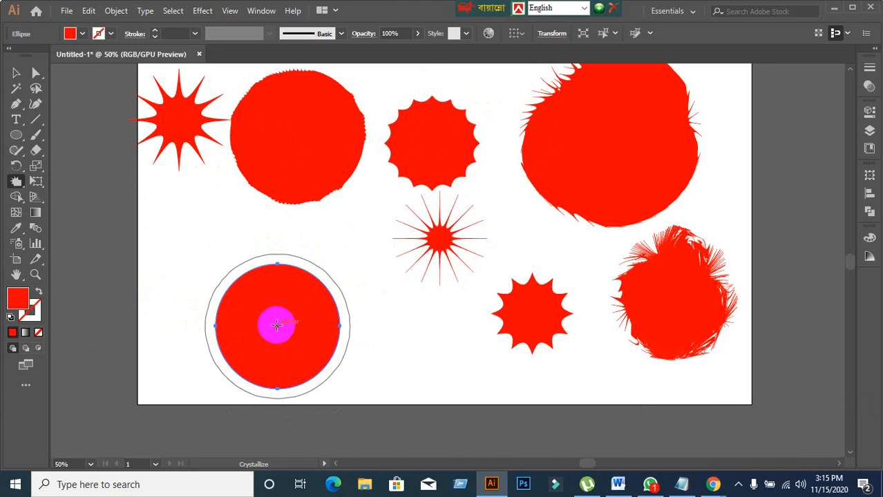
mouse_move(276, 325)
left_mouse_down()
mouse_move(275, 311)
mouse_move(268, 329)
mouse_move(271, 314)
mouse_move(280, 335)
mouse_move(278, 310)
mouse_move(262, 298)
mouse_move(209, 335)
mouse_move(226, 355)
mouse_move(286, 361)
mouse_move(333, 324)
mouse_move(286, 262)
mouse_move(233, 282)
mouse_move(201, 315)
mouse_move(187, 353)
mouse_move(300, 418)
left_mouse_up()
scroll(290, 318, "down", 2)
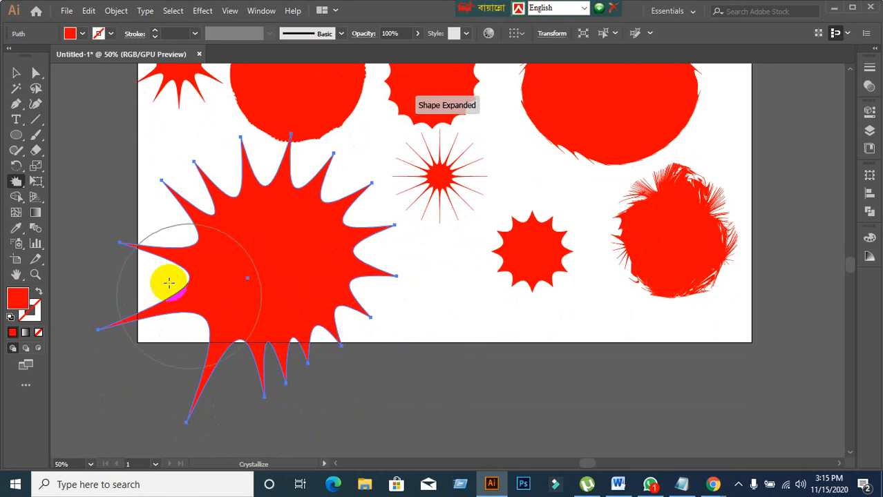
Move the irregular spiky burst to the right of the artboard's centre and draw a red circle in the freed lower-left area
left_click(16, 73)
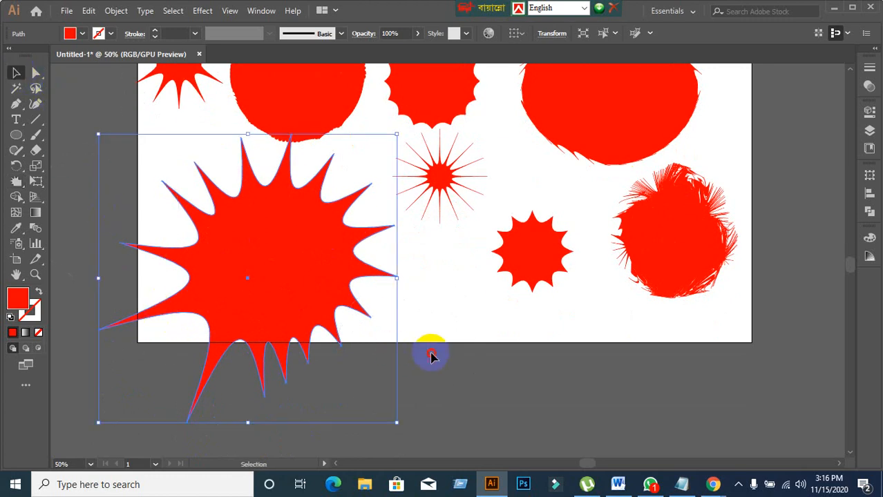
left_click_drag(286, 282, 522, 279)
left_click(208, 286)
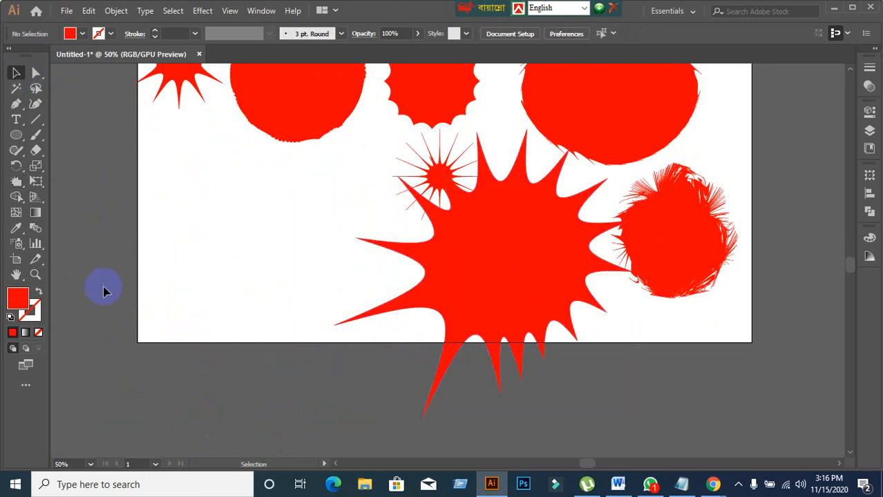
left_click(16, 136)
left_click_drag(190, 204, 313, 326)
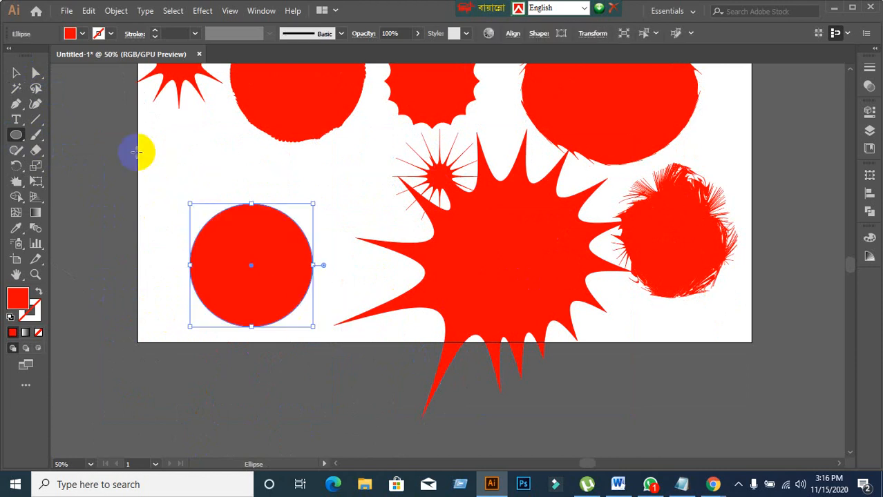
Move the spiky burst down over the artboard's lower-right edge and shift the plain red circle up toward the thin-rayed star
left_click(16, 73)
left_click(96, 185)
left_click_drag(509, 312, 599, 374)
left_click(403, 338)
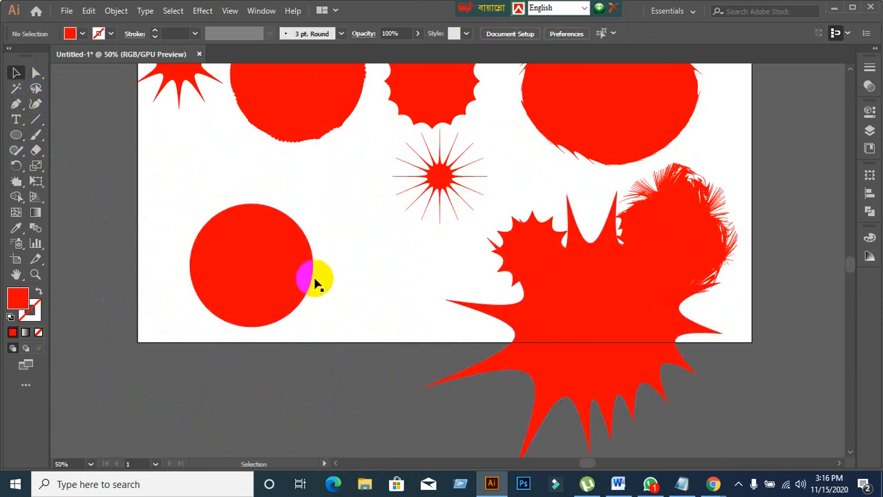
left_click_drag(291, 280, 396, 232)
left_click_drag(15, 135, 43, 196)
left_click_drag(163, 190, 231, 290)
key("ctrl+z")
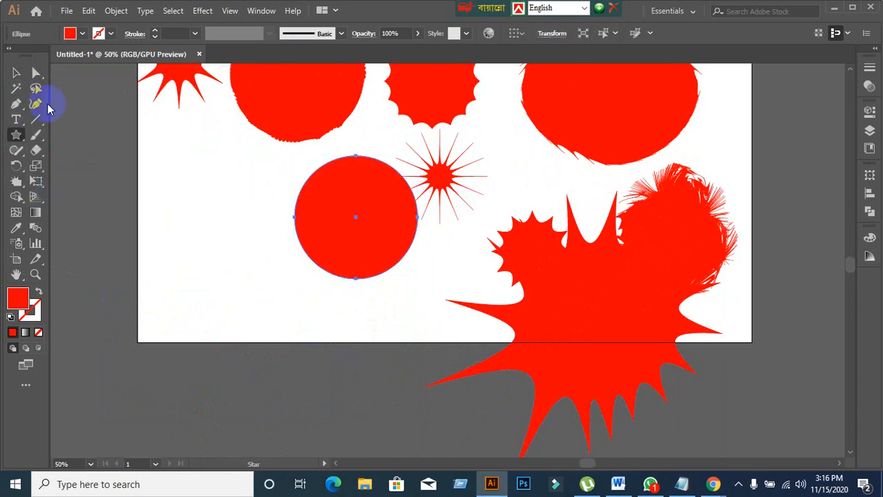
Move the plain red circle back to the lower-left area and crystallize it from its centre into an even twelve-pointed burst using an enlarged brush
left_click(16, 72)
left_click(163, 202)
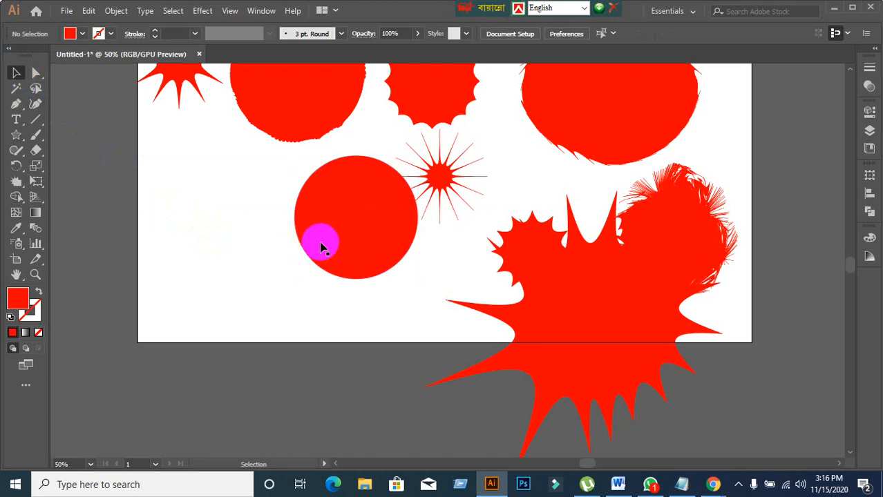
left_click_drag(323, 247, 229, 267)
left_click(16, 182)
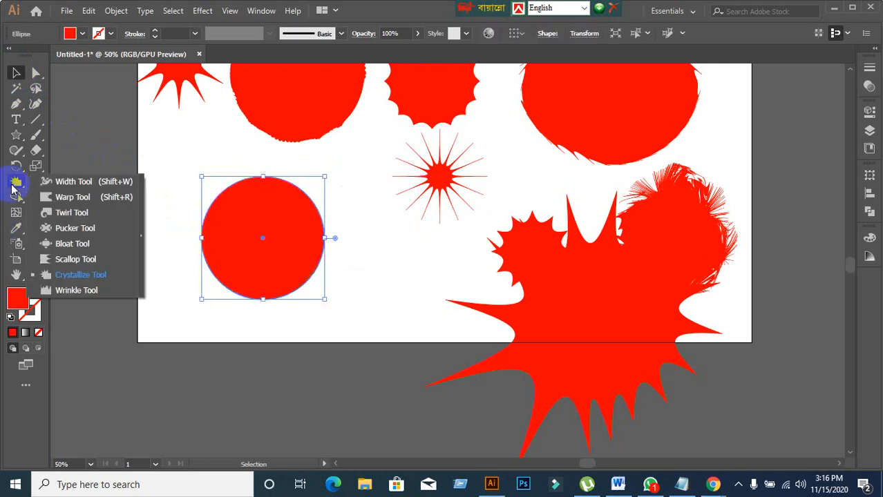
left_click(84, 275)
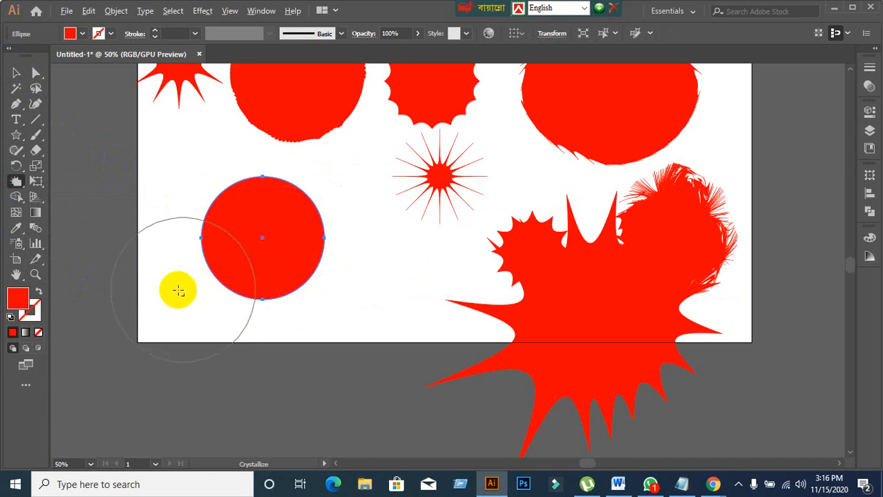
left_click_drag(175, 289, 199, 283)
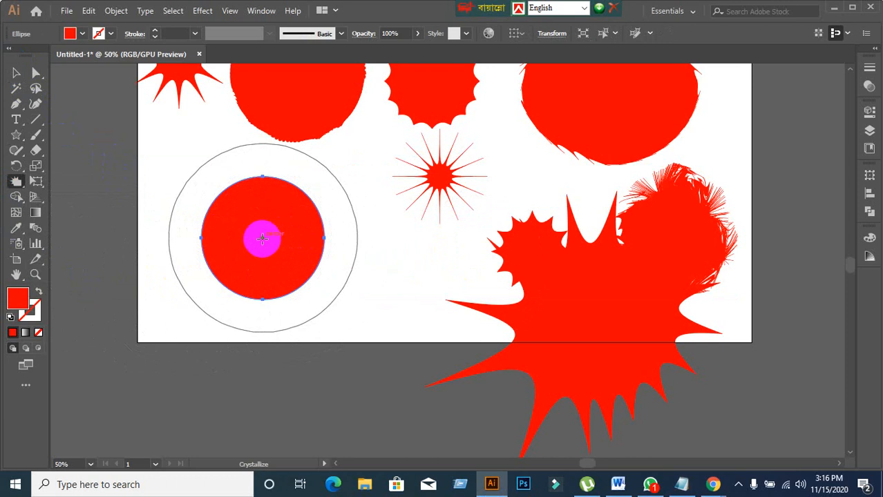
left_click_drag(262, 238, 262, 238)
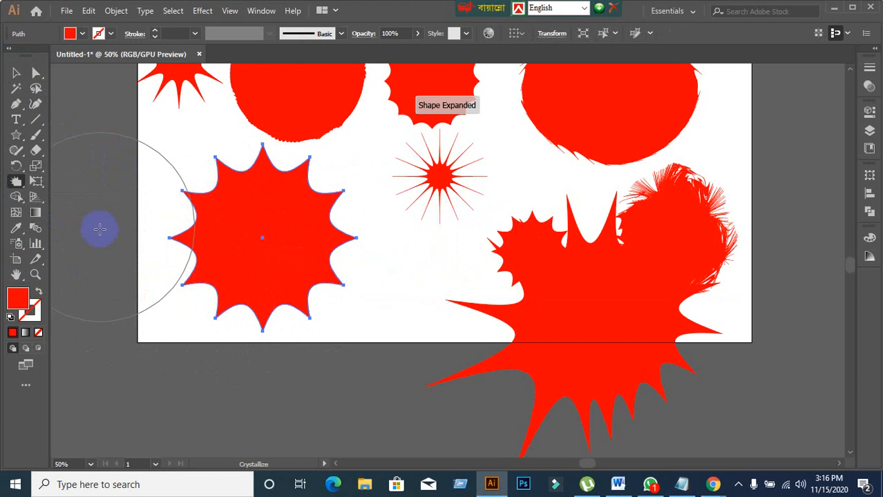
Move the even twelve-pointed burst to the right until it overlaps the thin-rayed star
left_click(17, 73)
scroll(288, 205, "up", 3)
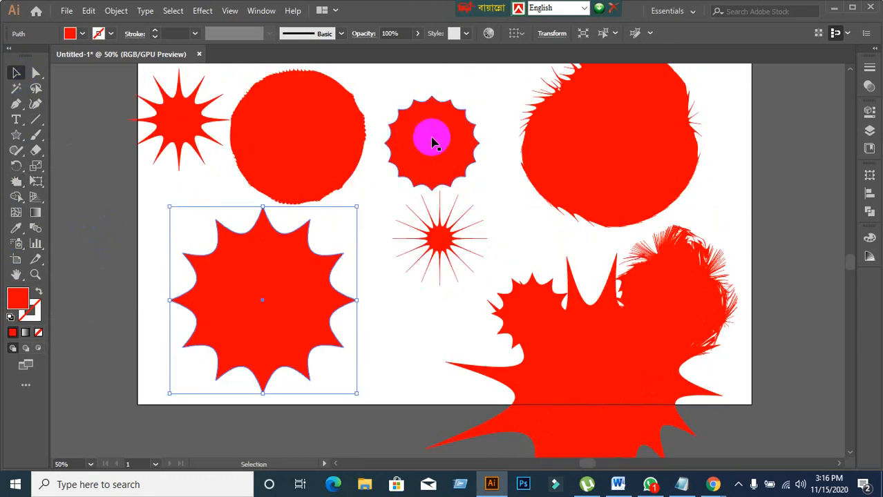
left_click(442, 122)
left_click(253, 301)
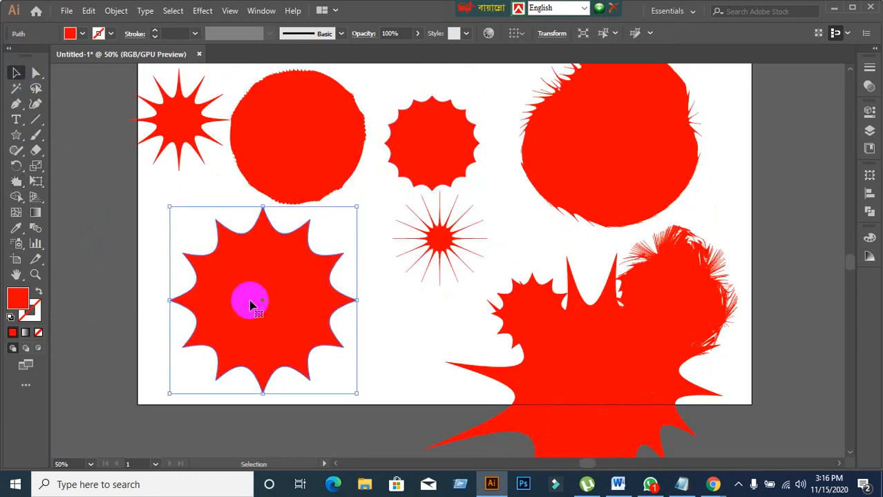
left_click_drag(286, 307, 382, 300)
left_click(197, 293)
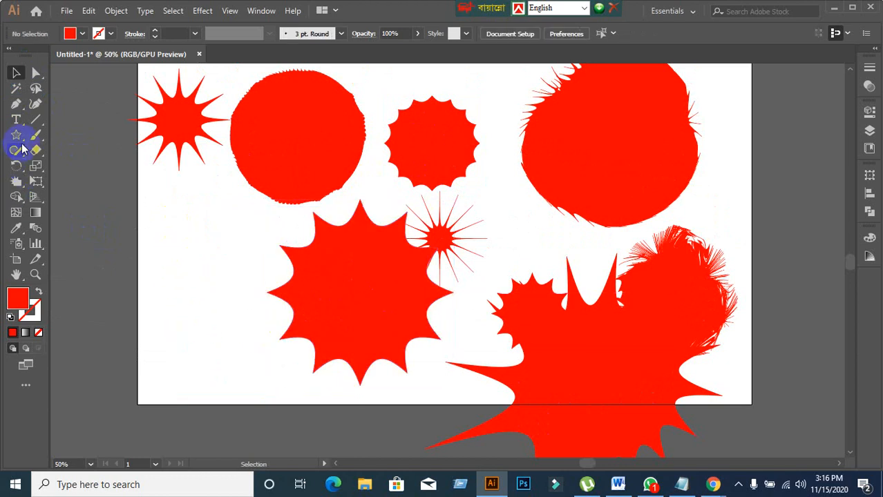
Draw a large red circle straddling the artboard's left edge
left_click_drag(24, 137, 63, 165)
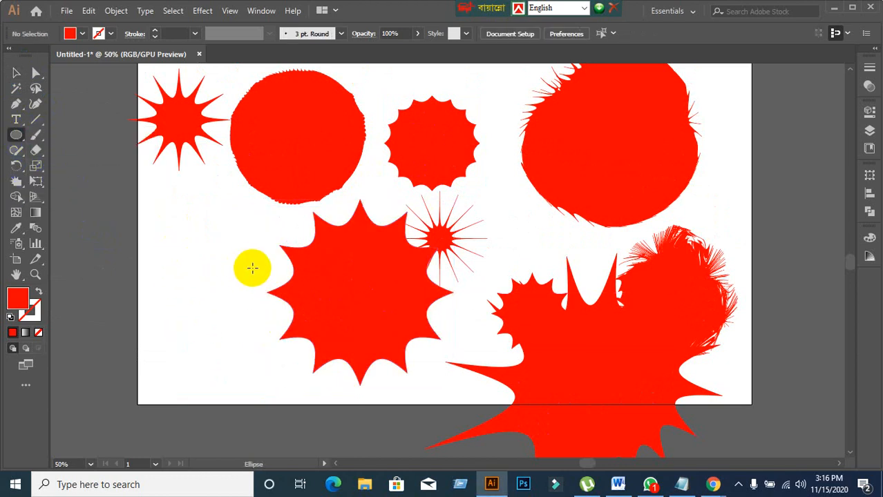
left_click_drag(244, 270, 381, 250)
left_click_drag(178, 209, 332, 356)
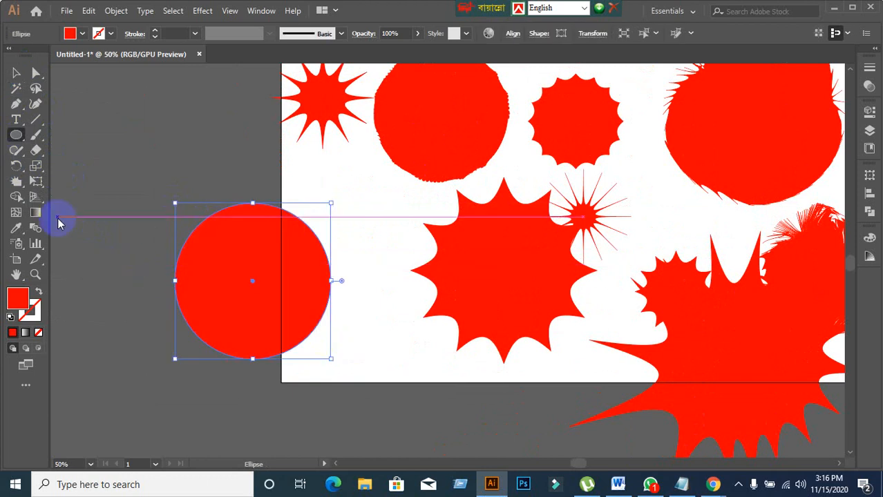
left_click(16, 74)
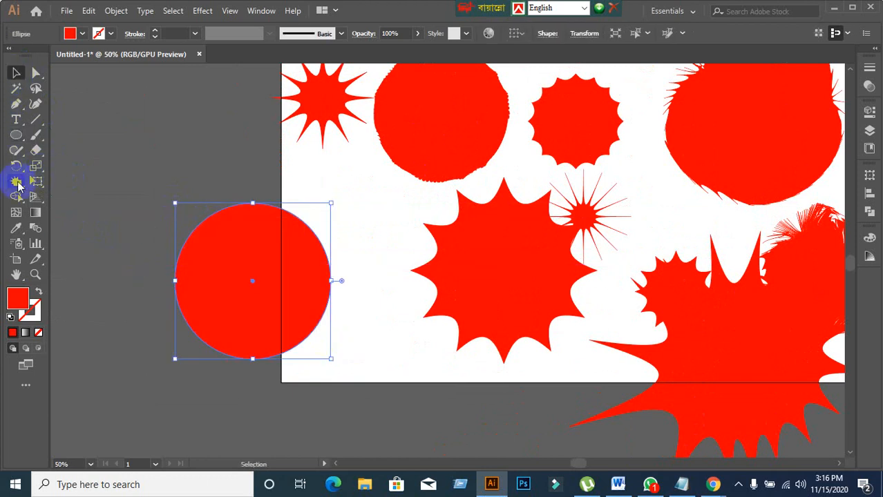
Distort the large circle with the Crystallize tool from its centre upward into a huge, long-spiked burst
left_click(17, 183)
left_click(69, 277)
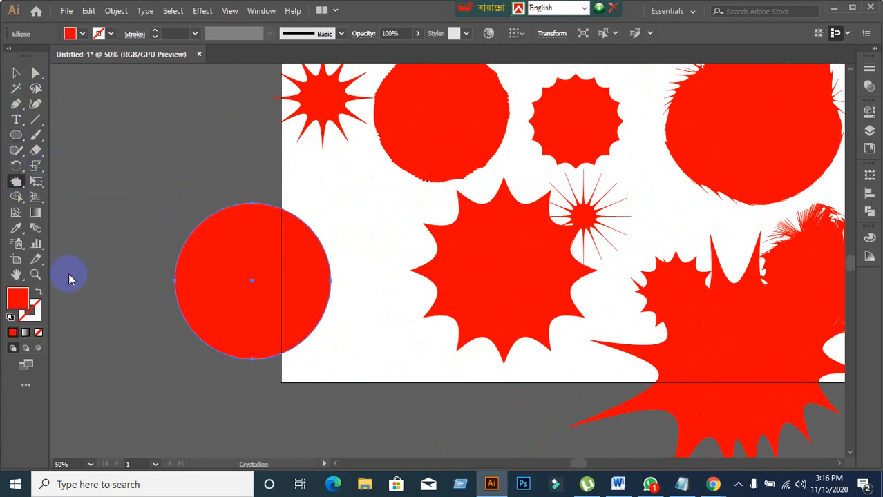
mouse_move(232, 280)
left_mouse_down()
mouse_move(256, 278)
mouse_move(245, 256)
mouse_move(229, 279)
mouse_move(241, 268)
mouse_move(242, 293)
mouse_move(197, 310)
mouse_move(192, 286)
mouse_move(225, 228)
mouse_move(288, 246)
mouse_move(203, 276)
mouse_move(215, 255)
mouse_move(233, 250)
mouse_move(244, 223)
mouse_move(219, 201)
mouse_move(222, 141)
mouse_move(231, 155)
mouse_move(227, 253)
mouse_move(238, 208)
left_mouse_up()
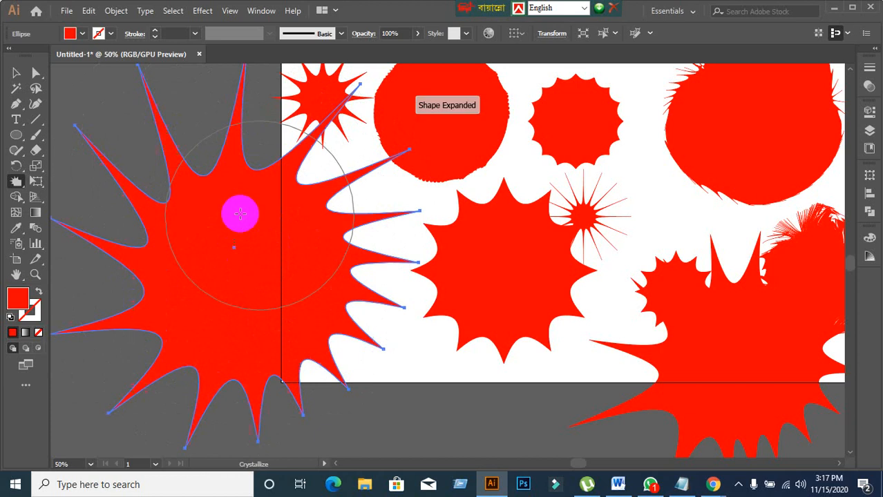
Move the huge long-spiked burst over the artboard's top edge and deselect it
left_click(16, 73)
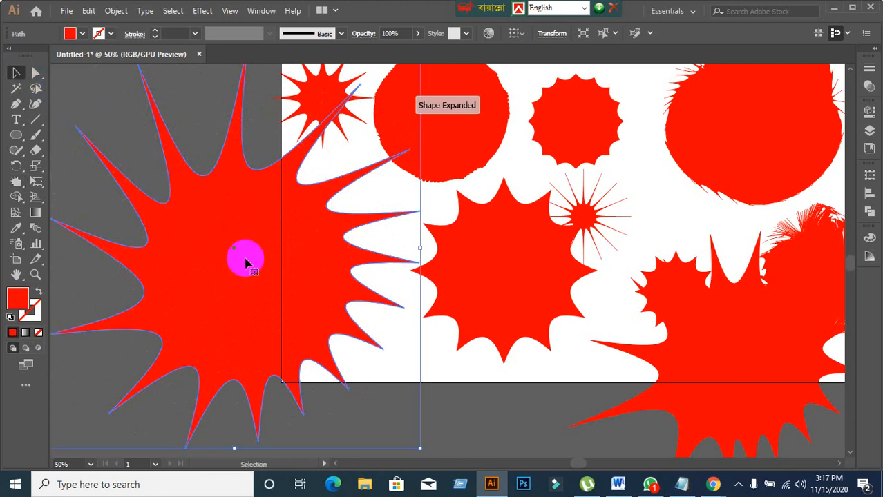
scroll(249, 264, "down", 2)
left_click_drag(240, 273, 463, 139)
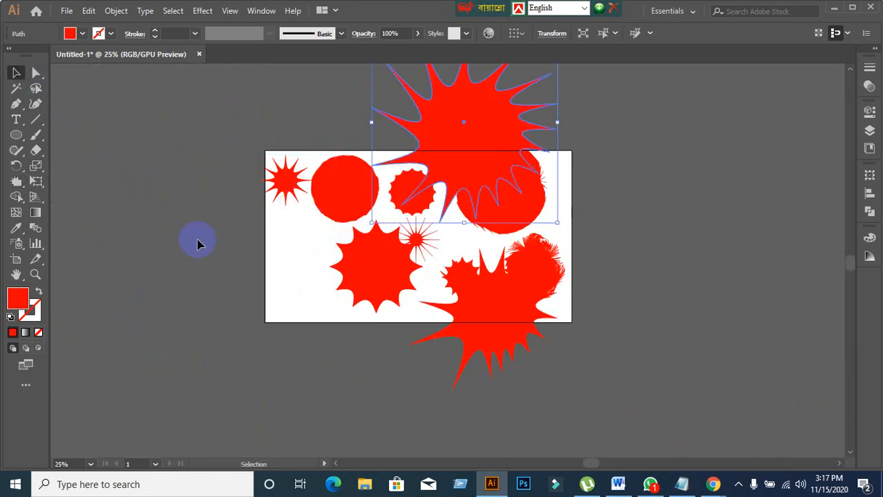
left_click(174, 243)
left_click(488, 164)
left_click(123, 231)
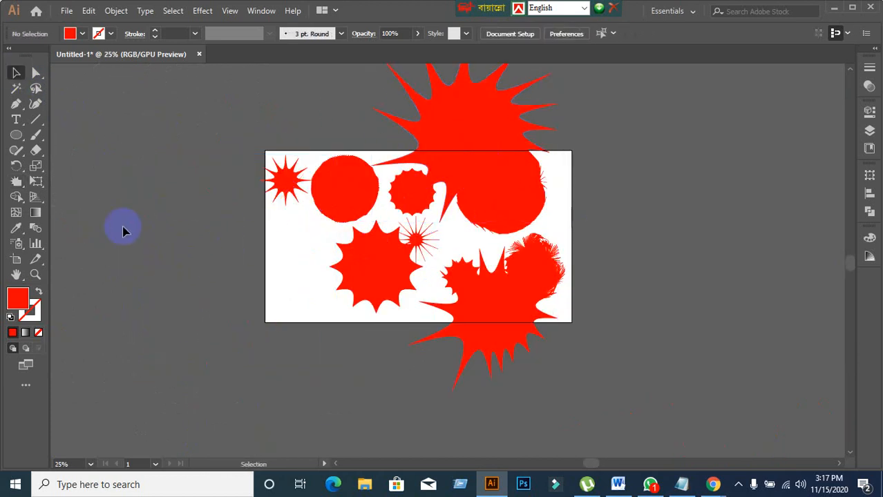
Draw a red circle outside the artboard's left edge and crystallize it from its exact centre into an even twelve-pointed burst
left_click_drag(109, 180, 217, 287)
left_click(16, 181)
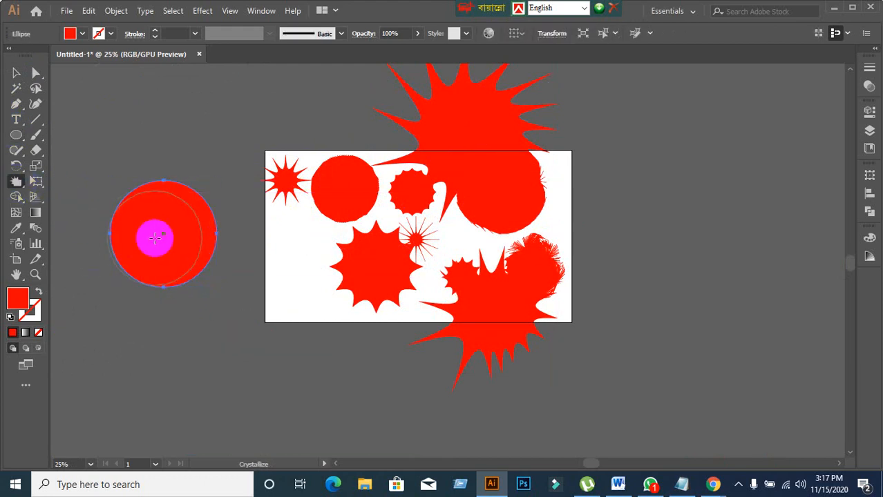
mouse_move(158, 237)
left_mouse_down()
mouse_move(190, 236)
mouse_move(164, 234)
left_mouse_up()
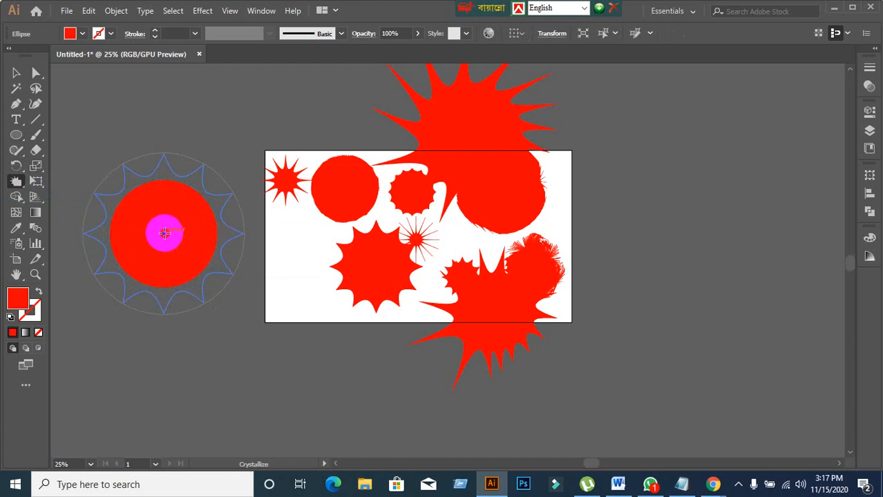
left_click_drag(164, 234, 164, 233)
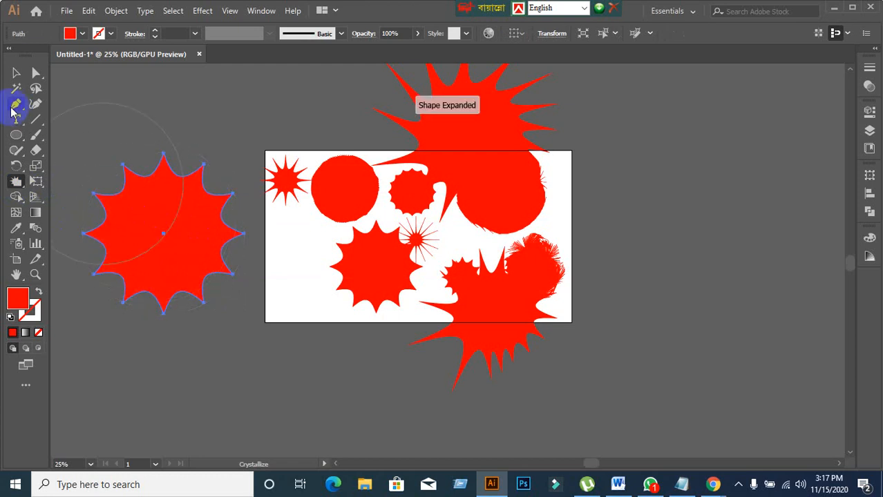
Spread the overlapping bursts, stars and serrated circle apart on and around the artboard to show each shape separately
left_click(16, 73)
left_click(300, 204)
scroll(299, 203, "down", 1)
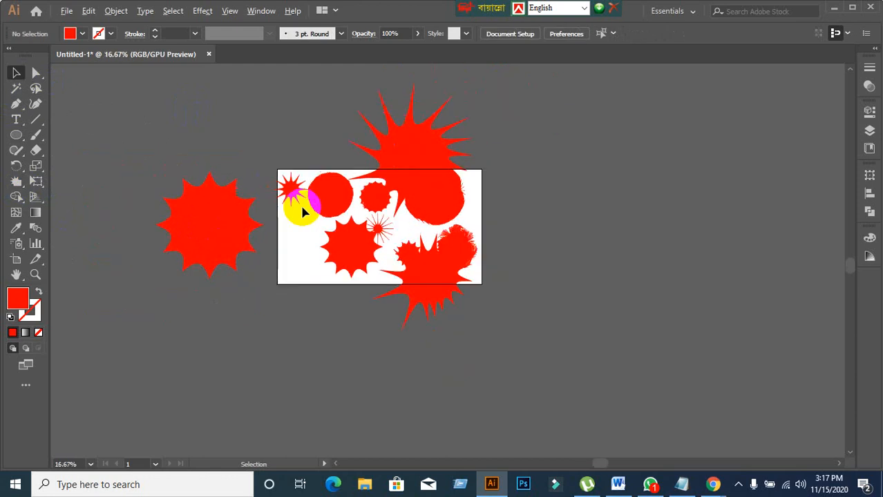
left_click_drag(232, 237, 228, 165)
left_click_drag(418, 149, 489, 130)
left_click_drag(327, 205, 344, 143)
left_click_drag(292, 190, 286, 153)
left_click(306, 255)
left_click_drag(331, 254, 267, 248)
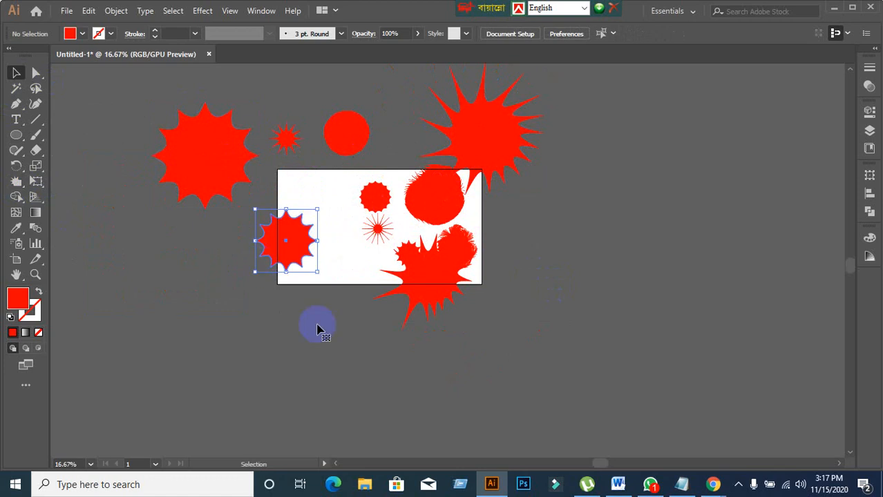
left_click(318, 330)
left_click_drag(444, 273, 524, 285)
left_click(335, 337)
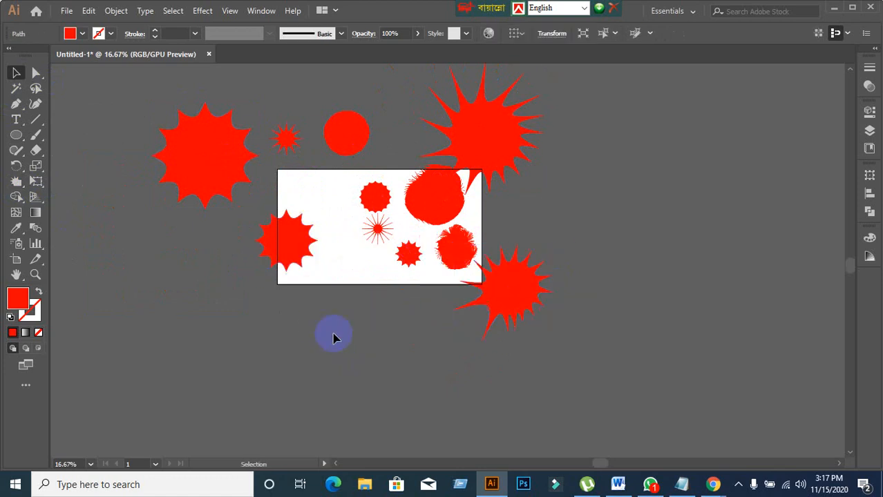
Delete all the shapes on and around the artboard
key("ctrl+a")
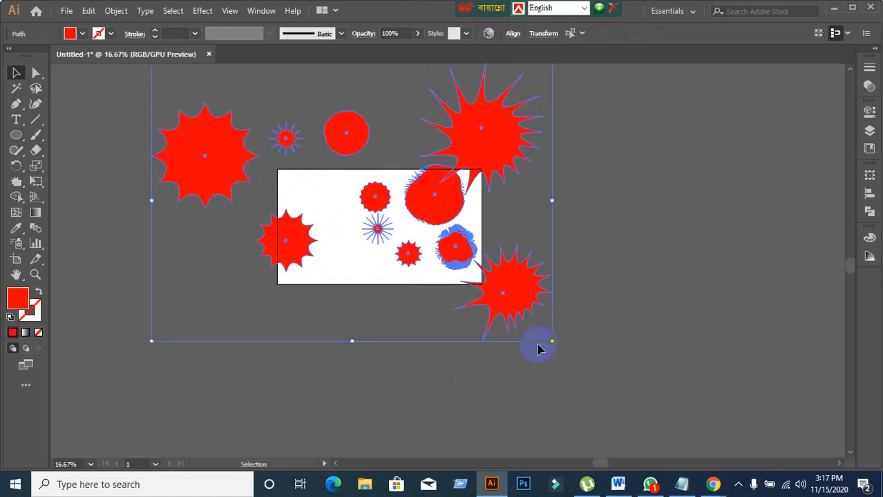
key("Delete")
scroll(398, 205, "up", 2)
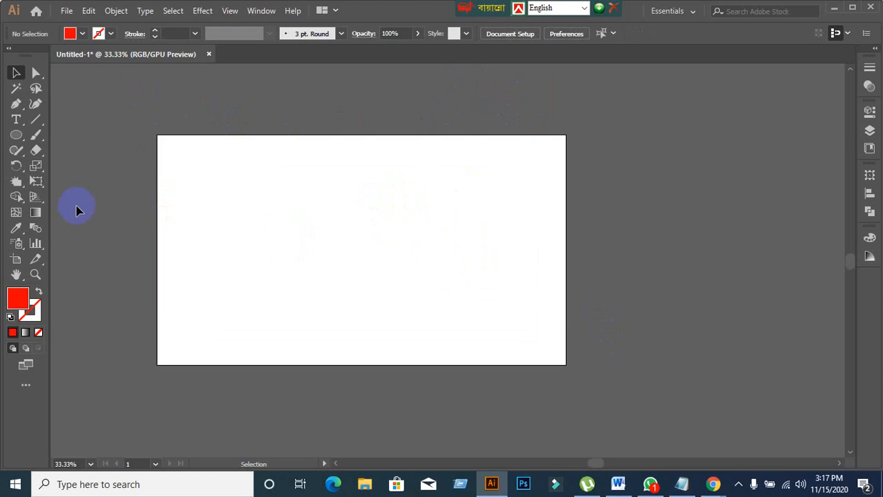
Draw a wide red rectangle across the middle of the empty artboard
left_click_drag(24, 191, 97, 275)
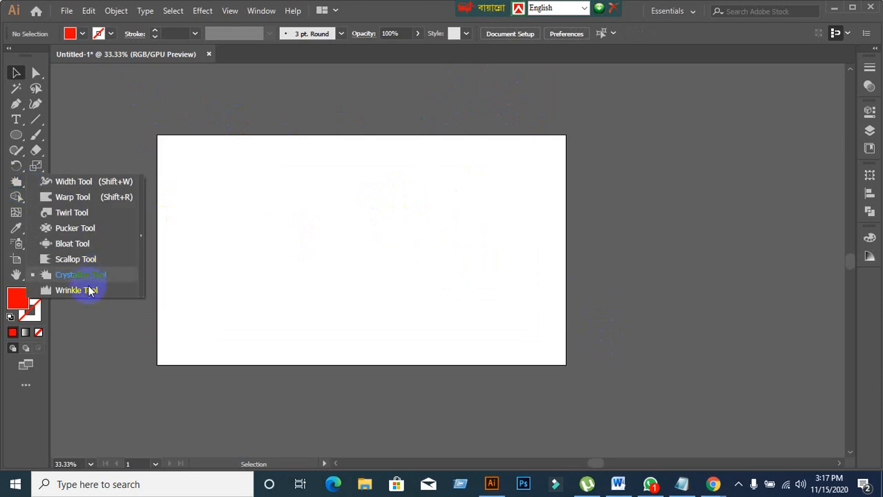
left_click(230, 144)
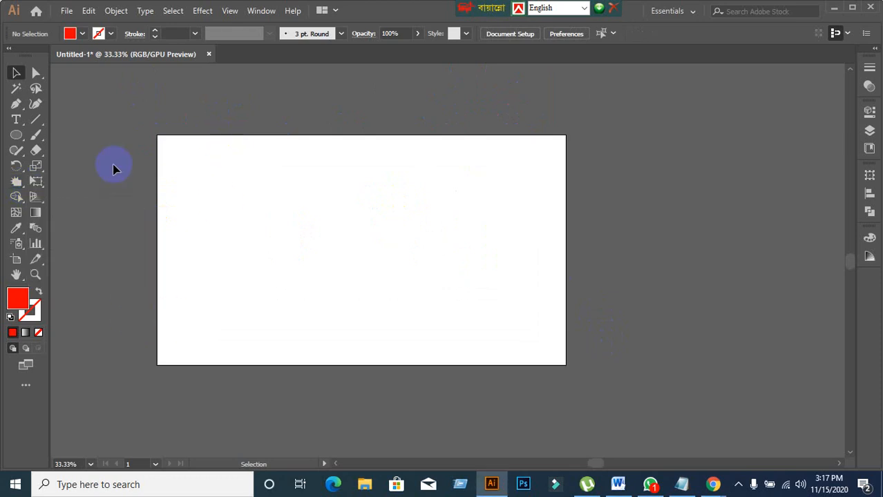
left_click_drag(10, 138, 57, 134)
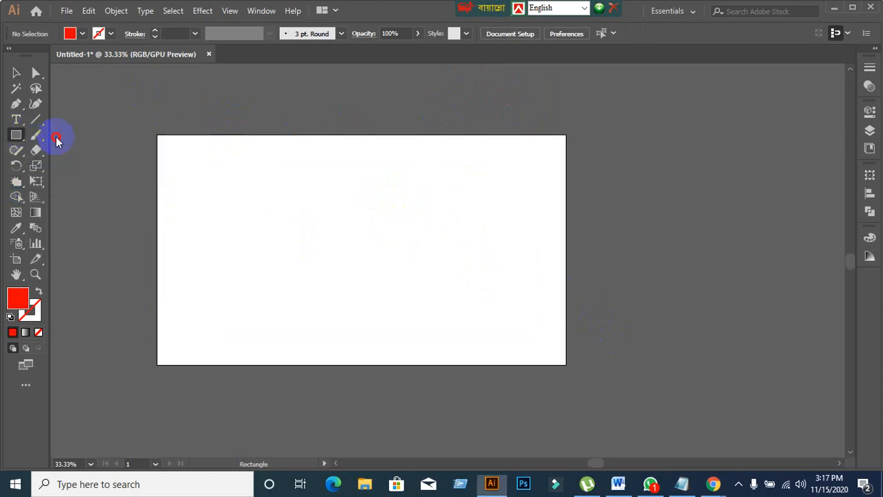
scroll(340, 205, "up", 1)
scroll(339, 205, "down", 1)
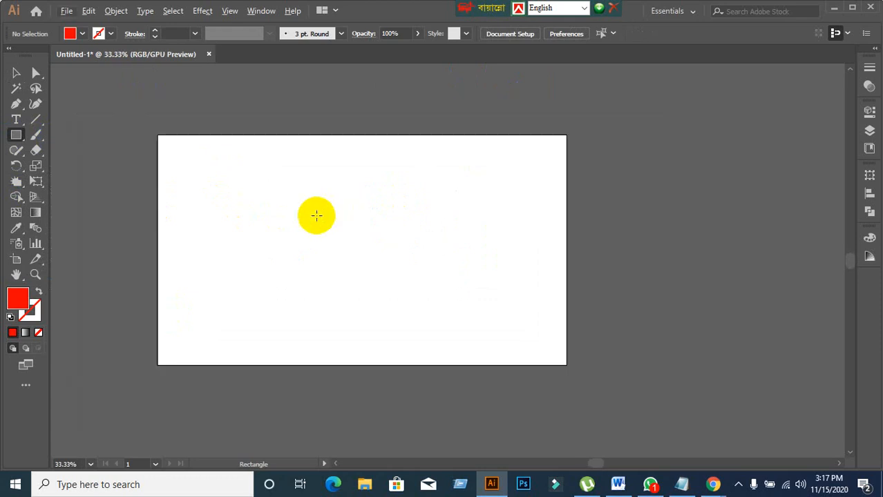
left_click_drag(232, 200, 516, 313)
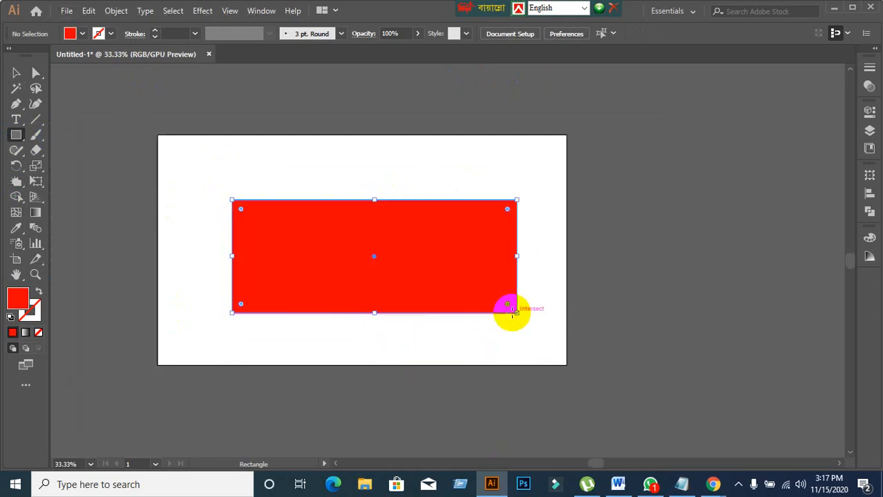
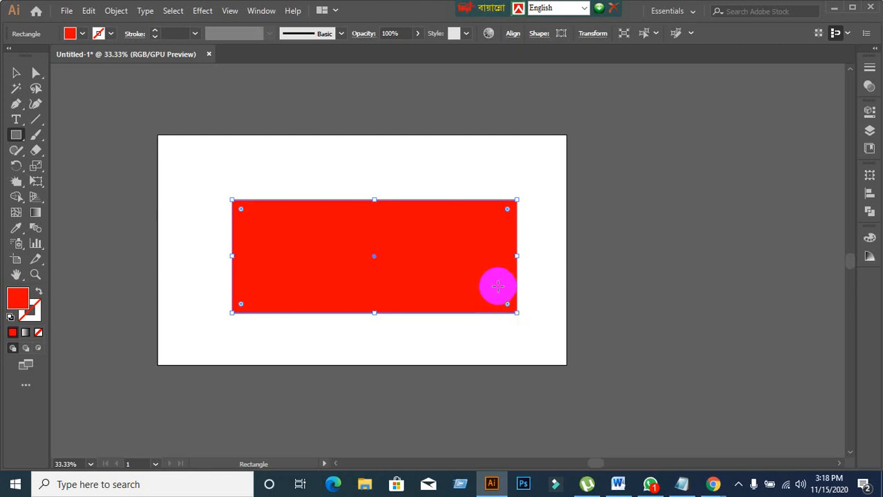
Roughen the red rectangle's top edge along its whole length with the Wrinkle tool
left_click(16, 76)
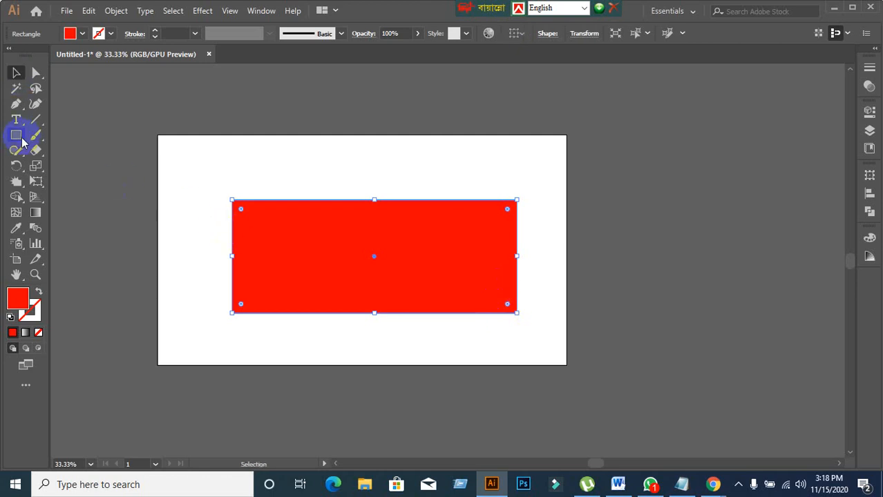
left_click(65, 288)
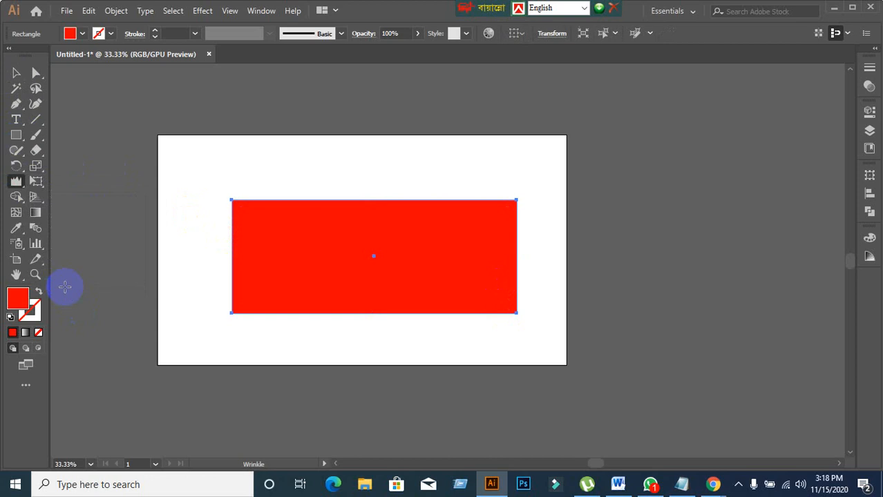
mouse_move(319, 203)
left_mouse_down()
mouse_move(239, 338)
mouse_move(262, 317)
mouse_move(287, 185)
mouse_move(350, 163)
mouse_move(364, 130)
mouse_move(325, 205)
mouse_move(312, 257)
mouse_move(389, 202)
mouse_move(379, 245)
mouse_move(442, 190)
mouse_move(441, 164)
mouse_move(395, 199)
mouse_move(395, 109)
mouse_move(344, 176)
left_mouse_up()
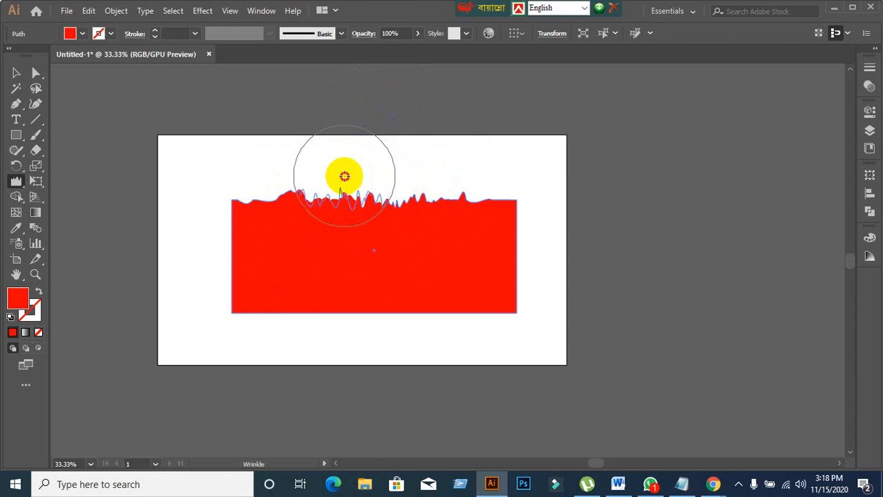
mouse_move(344, 176)
left_mouse_down()
mouse_move(455, 181)
mouse_move(442, 182)
left_mouse_up()
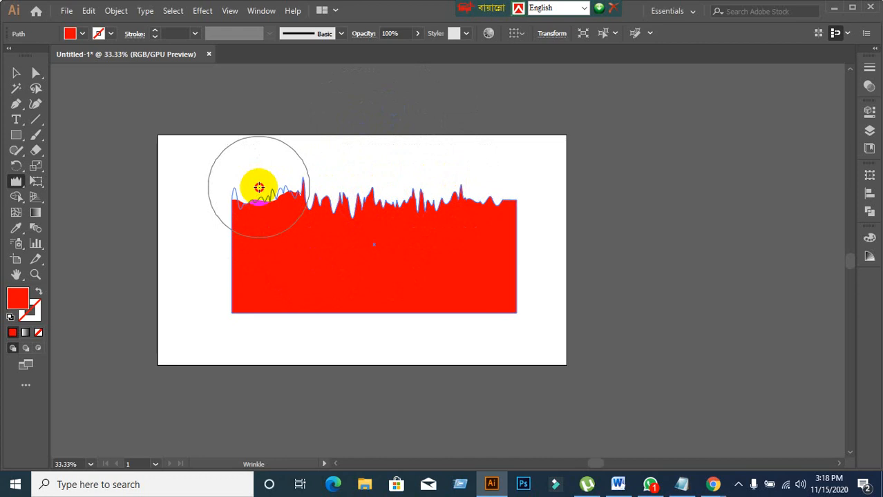
left_click_drag(259, 188, 246, 188)
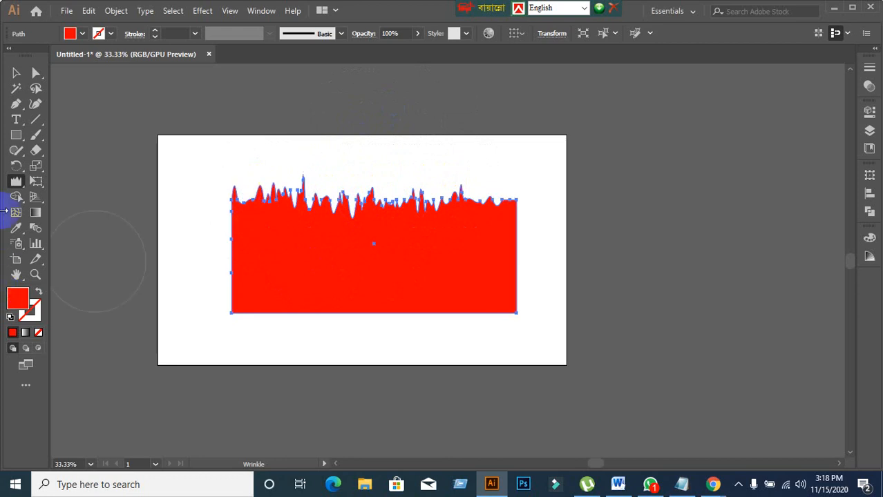
Set the Wrinkle tool's intensity to 90% and roughen the rectangle's top and bottom edges into tall spikes
double_click(15, 183)
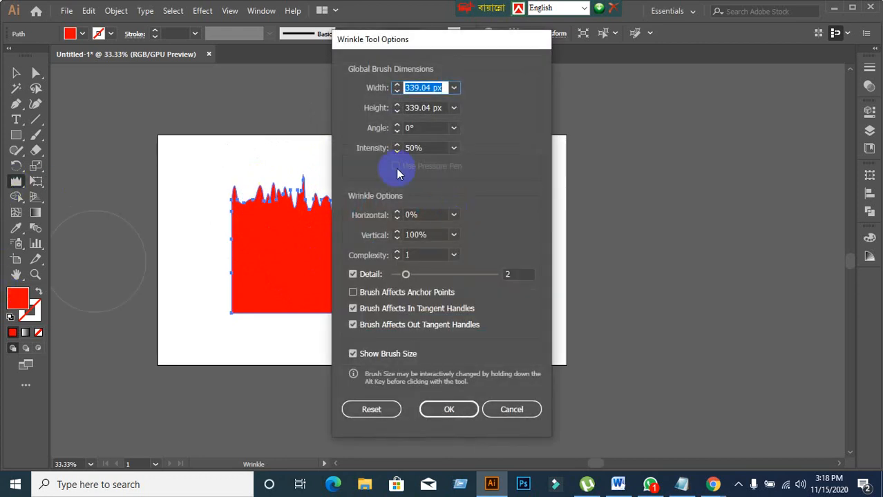
left_click(426, 148)
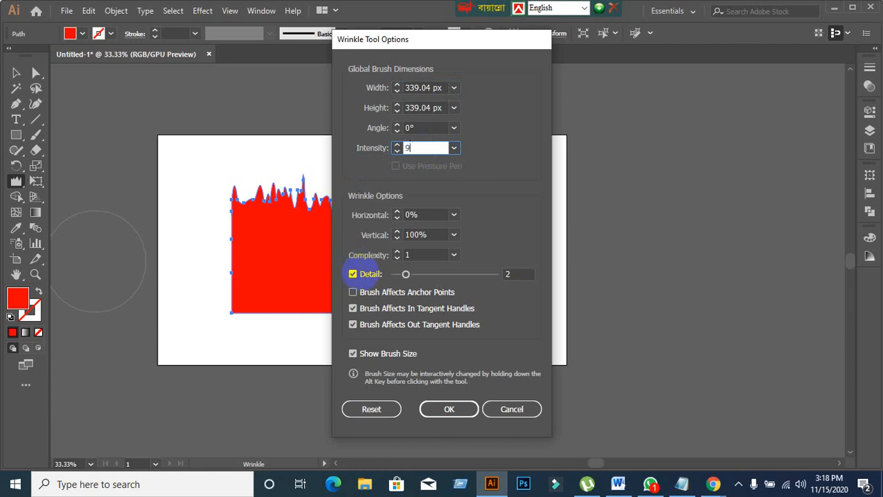
key("Return")
mouse_move(364, 278)
left_mouse_down()
mouse_move(359, 272)
mouse_move(457, 223)
mouse_move(398, 217)
mouse_move(399, 189)
mouse_move(294, 187)
mouse_move(283, 196)
mouse_move(494, 203)
mouse_move(450, 228)
mouse_move(455, 214)
left_mouse_up()
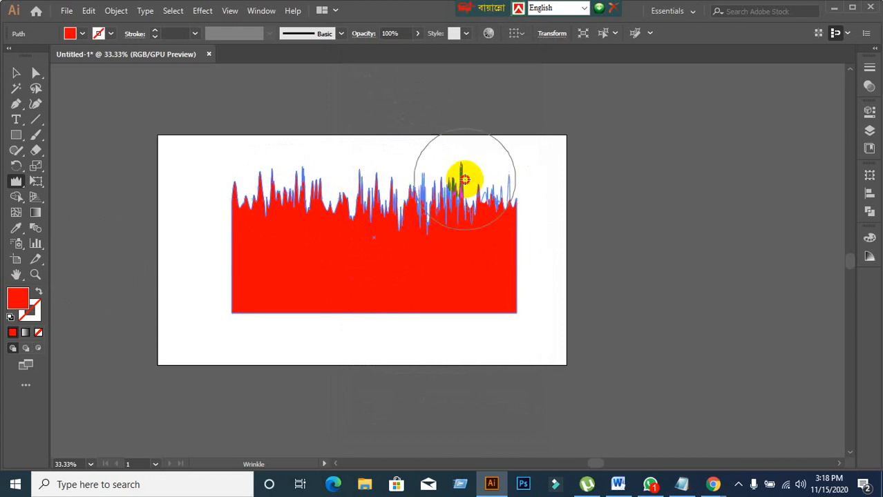
mouse_move(465, 179)
left_mouse_down()
mouse_move(333, 189)
mouse_move(283, 178)
mouse_move(296, 367)
mouse_move(302, 310)
mouse_move(395, 324)
left_mouse_up()
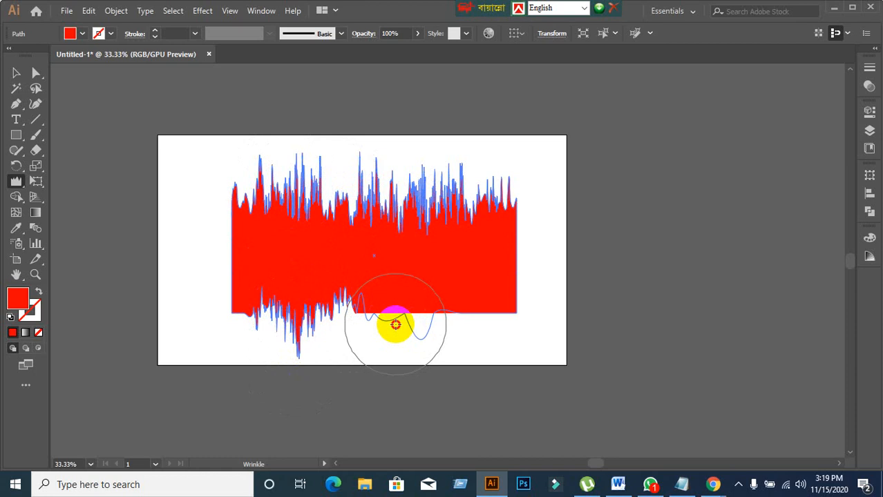
mouse_move(395, 324)
left_mouse_down()
mouse_move(387, 328)
mouse_move(383, 313)
mouse_move(547, 323)
left_mouse_up()
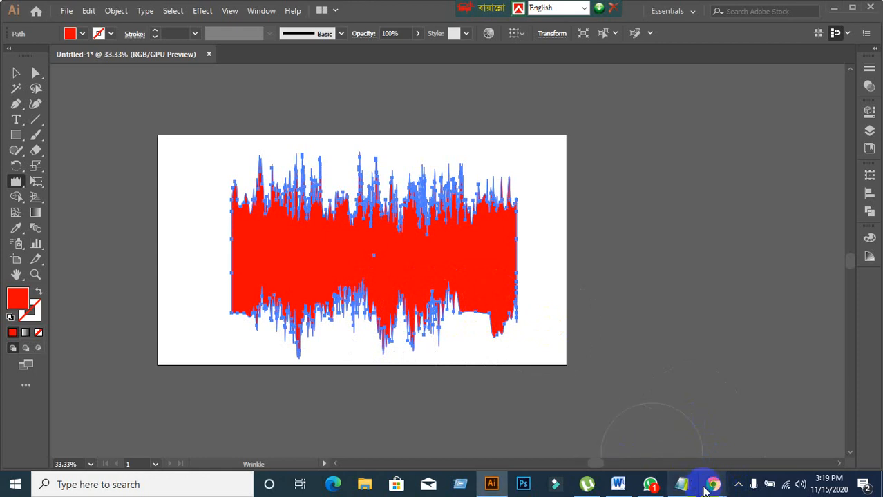
Switch to the Google Meet call in Chrome to check on the class, and return to Illustrator
mouse_move(712, 482)
left_click(651, 438)
left_click(574, 129)
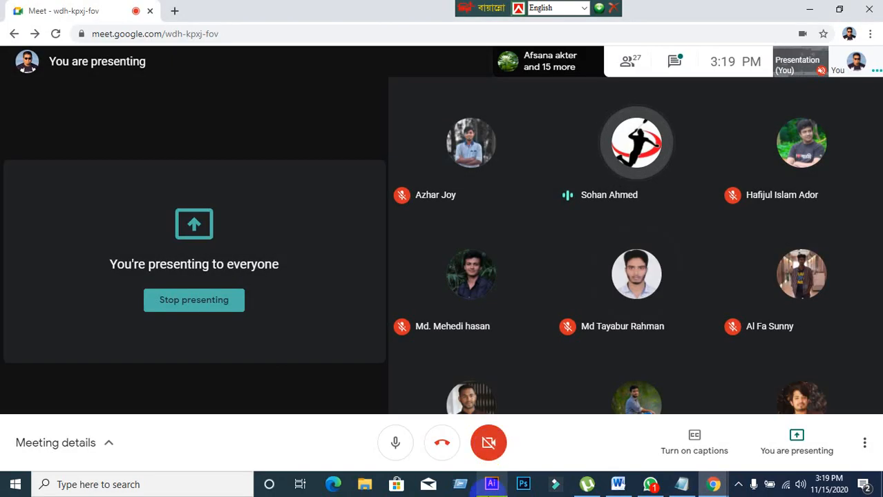
key("alt+Tab")
Wrinkle the shape's bottom edge further and reset the Wrinkle tool options to their defaults
mouse_move(418, 385)
left_mouse_down()
mouse_move(413, 347)
mouse_move(329, 305)
mouse_move(284, 299)
mouse_move(263, 321)
mouse_move(384, 324)
mouse_move(450, 315)
left_mouse_up()
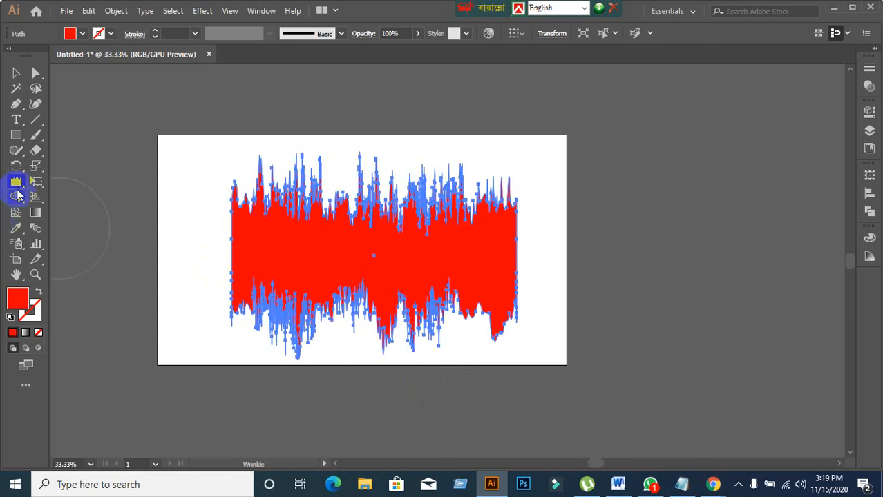
double_click(17, 183)
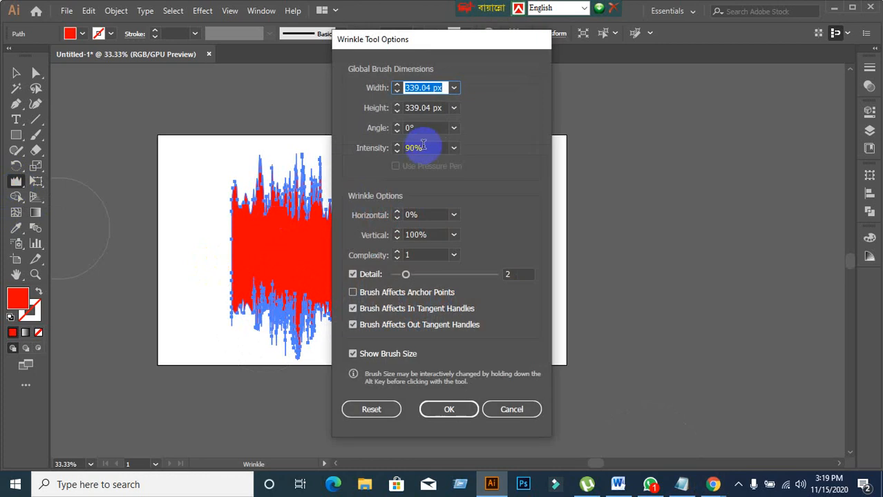
left_click_drag(423, 147, 406, 151)
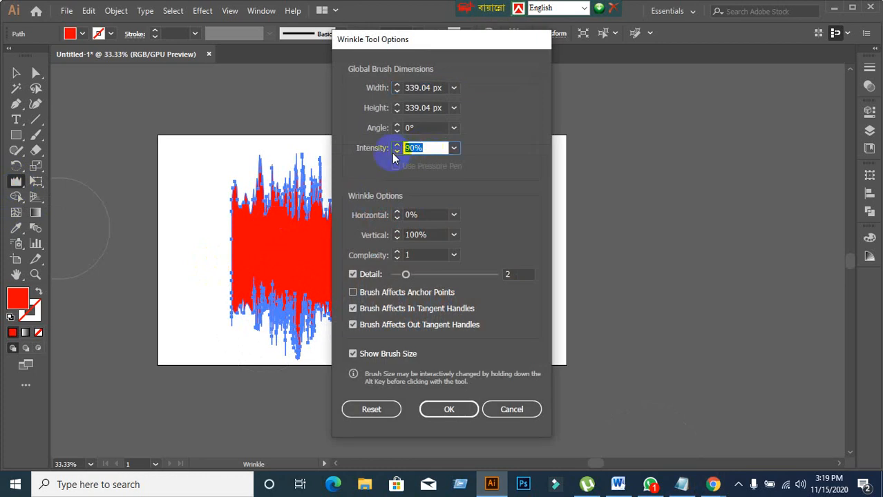
left_click(387, 410)
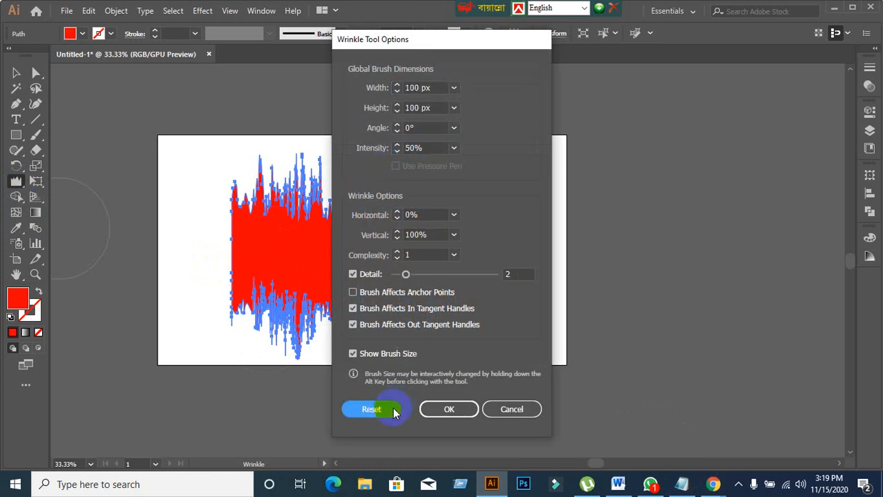
left_click(463, 411)
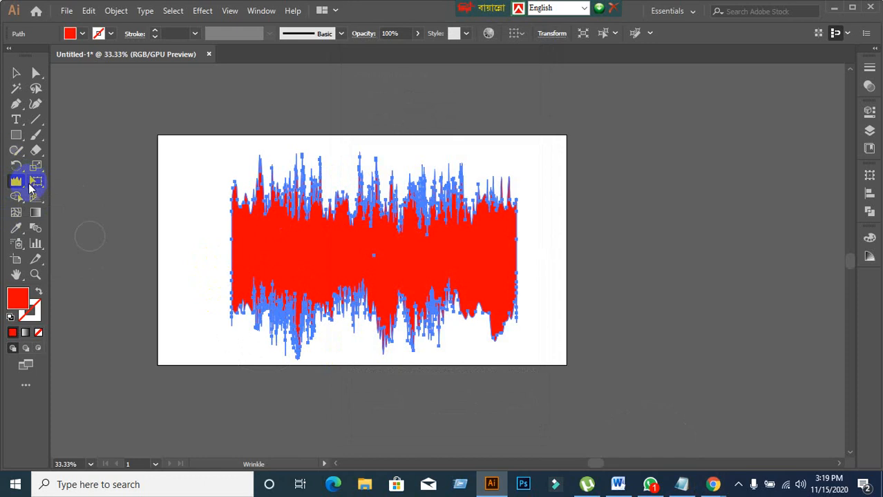
Move the wrinkled shape up and to the right so its spikes pass the artboard's top edge, and deselect it
left_click(14, 189)
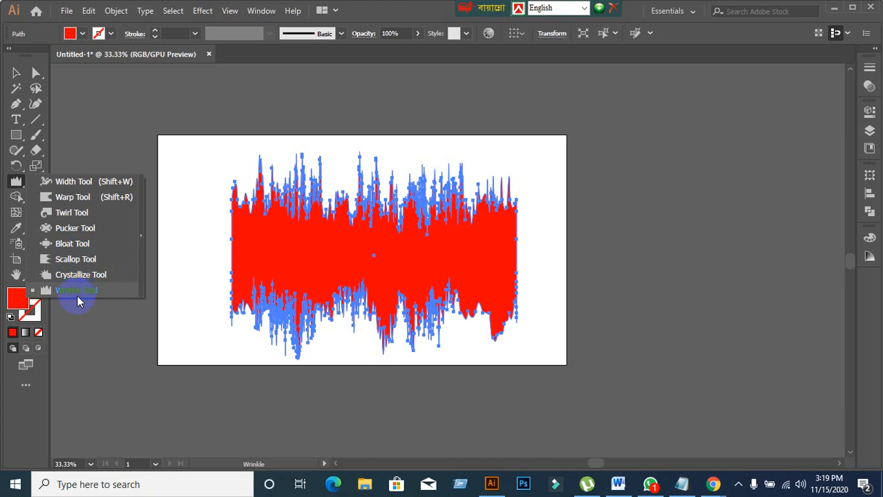
left_click(22, 76)
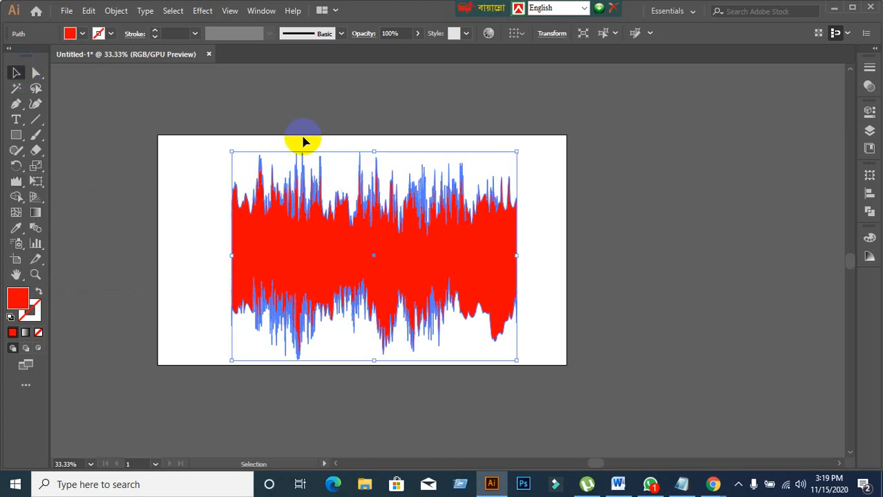
left_click(204, 138)
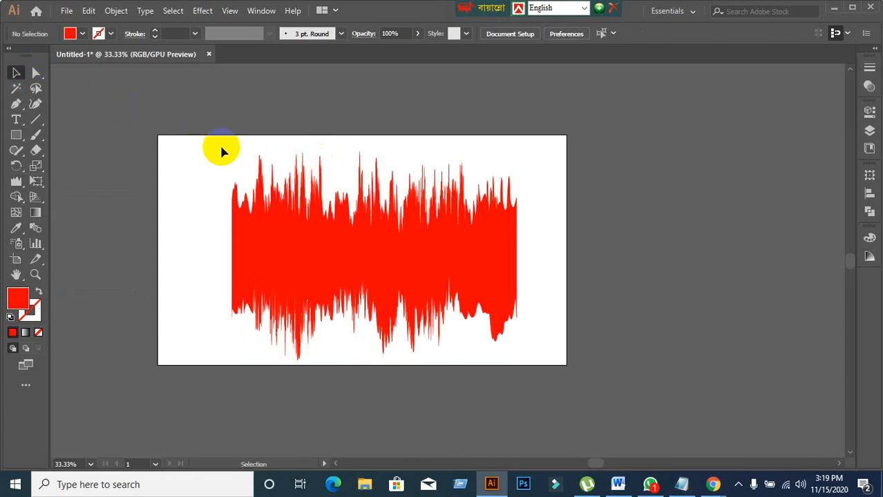
left_click_drag(271, 265, 315, 228)
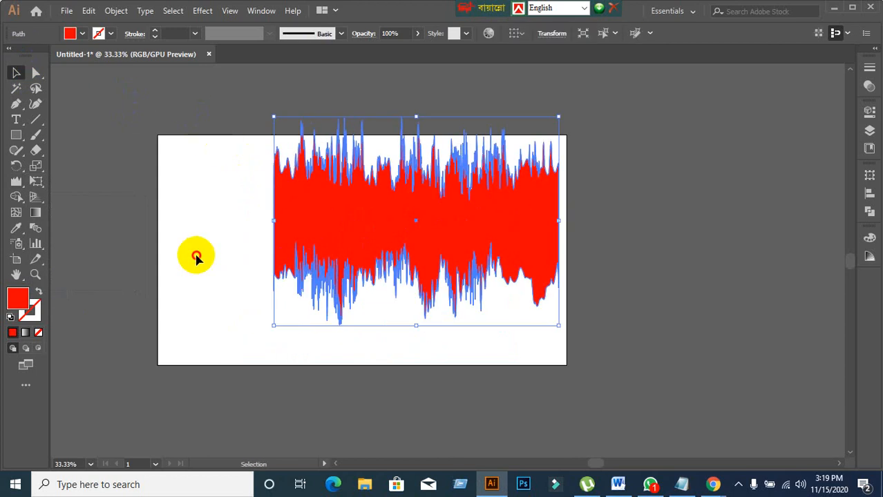
left_click(196, 258)
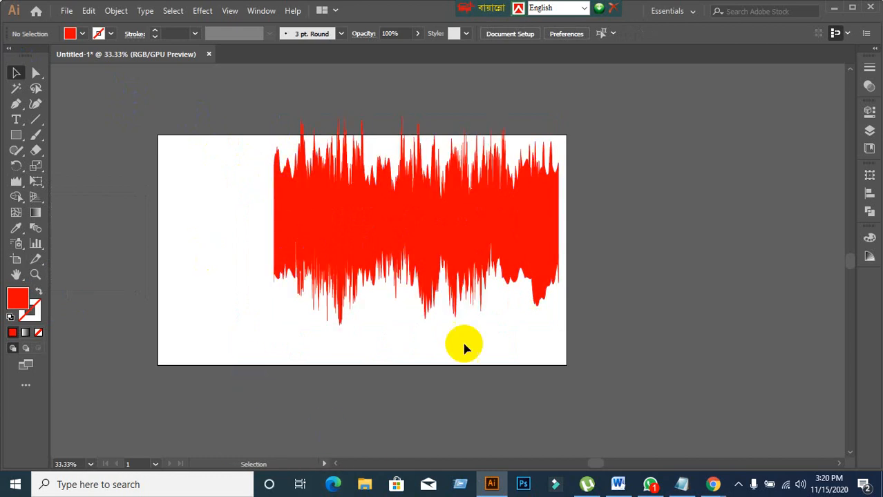
Check the participants in the Google Meet call again and switch back to Illustrator
mouse_move(719, 483)
left_click(584, 420)
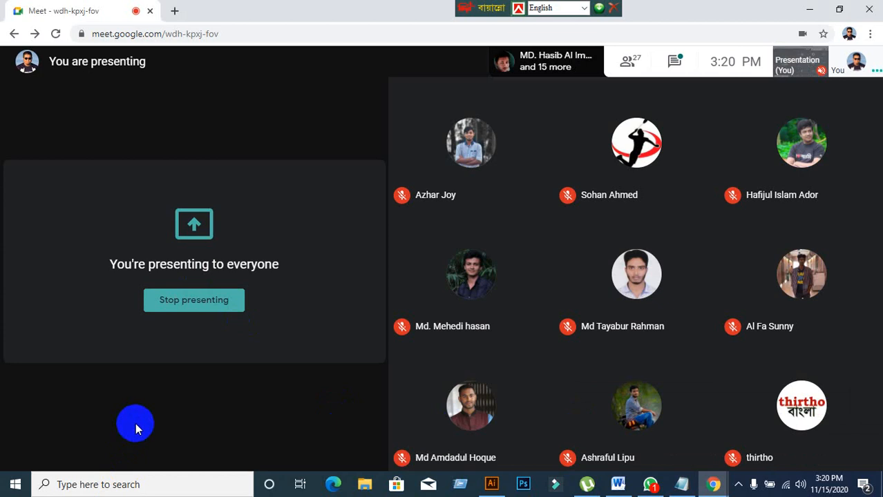
left_click(813, 13)
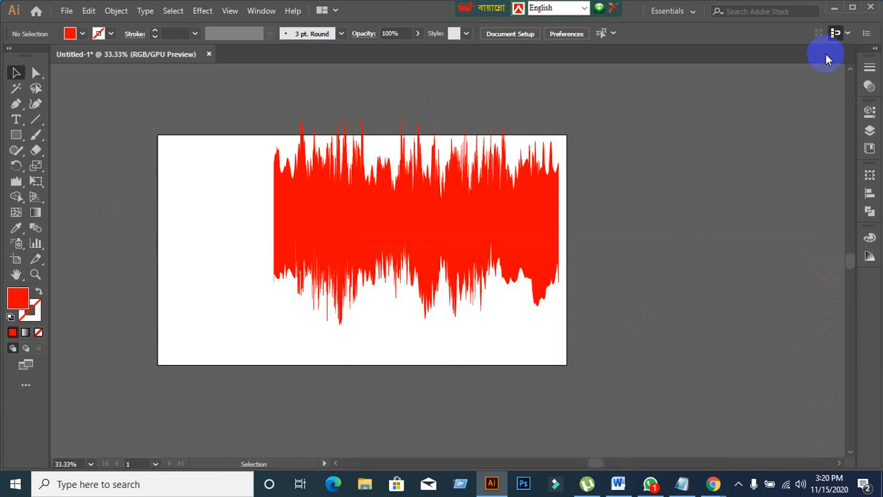
left_click(834, 7)
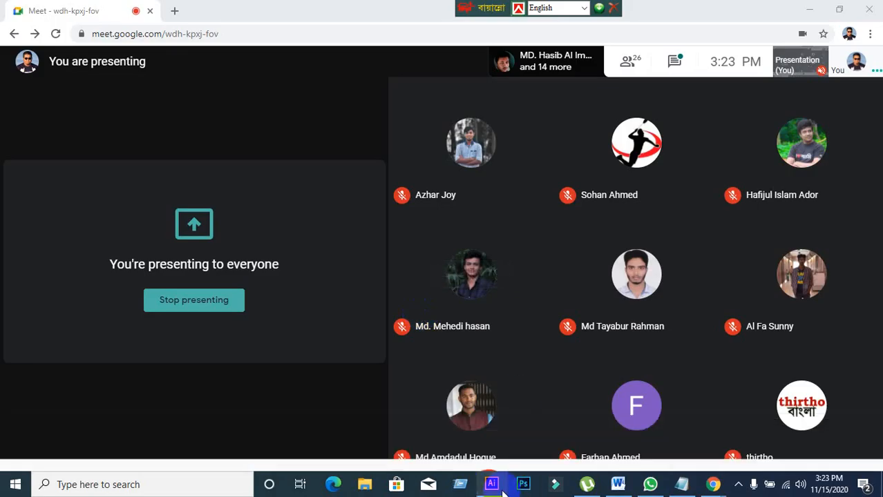
left_click(491, 484)
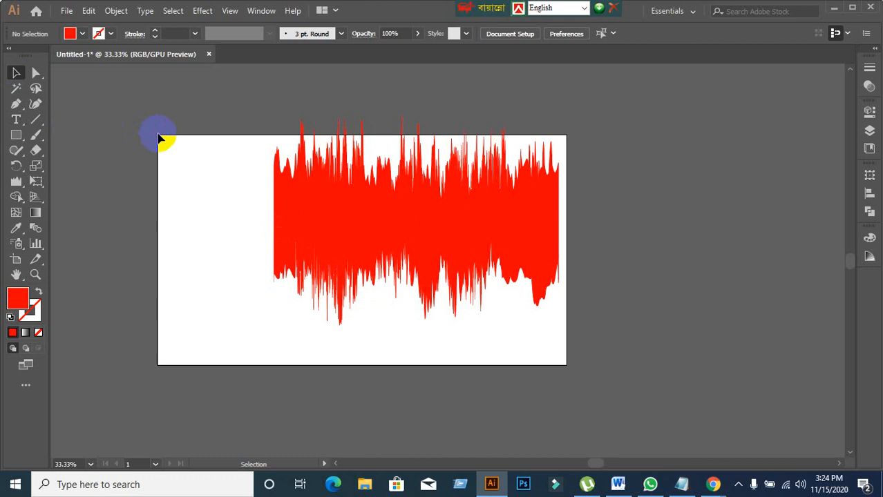
Delete the wrinkled red shape from the artboard
left_click_drag(223, 137, 497, 318)
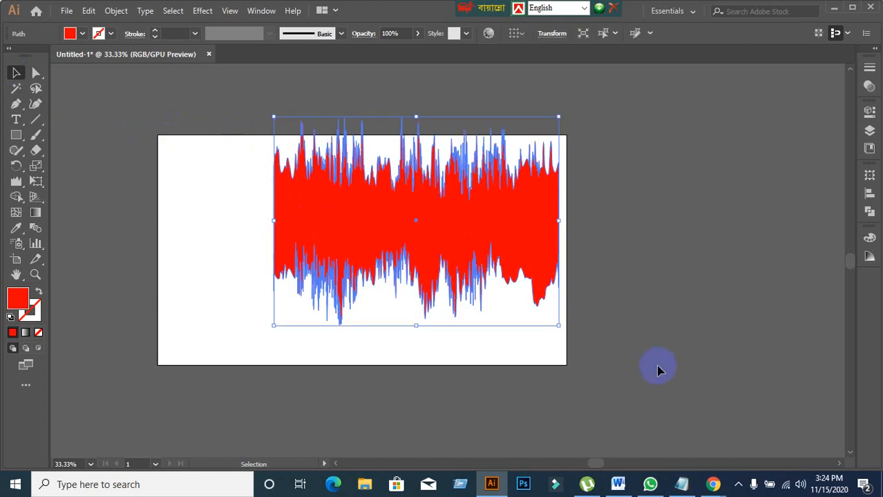
key("Delete")
left_click(211, 201)
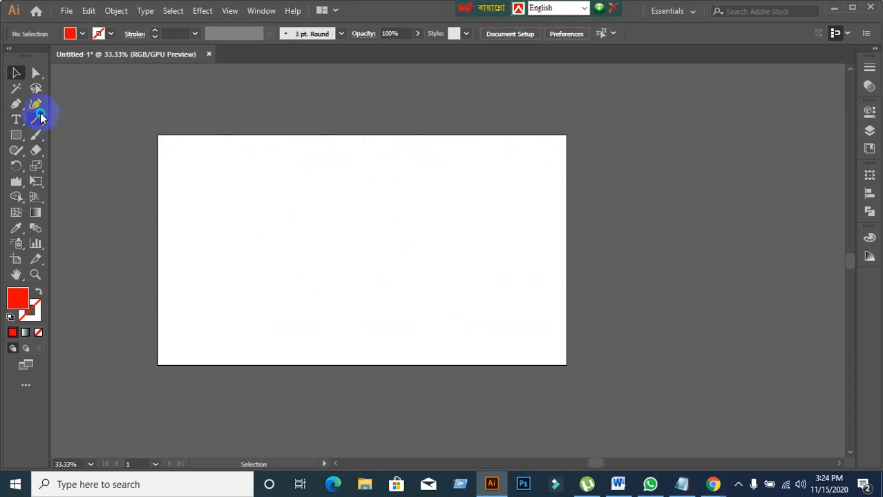
Draw two steep lines down the empty artboard with the Line Segment tool and give the second a red stroke (ff0000)
left_click_drag(40, 118, 83, 169)
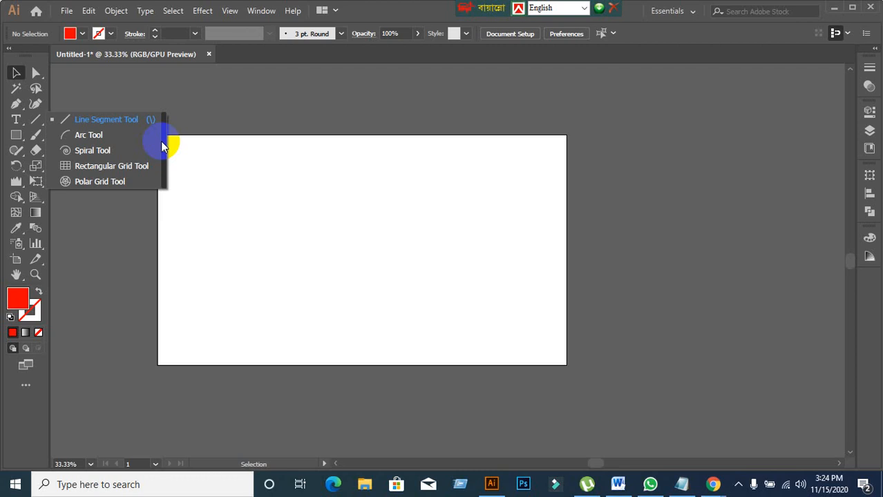
left_click(100, 120)
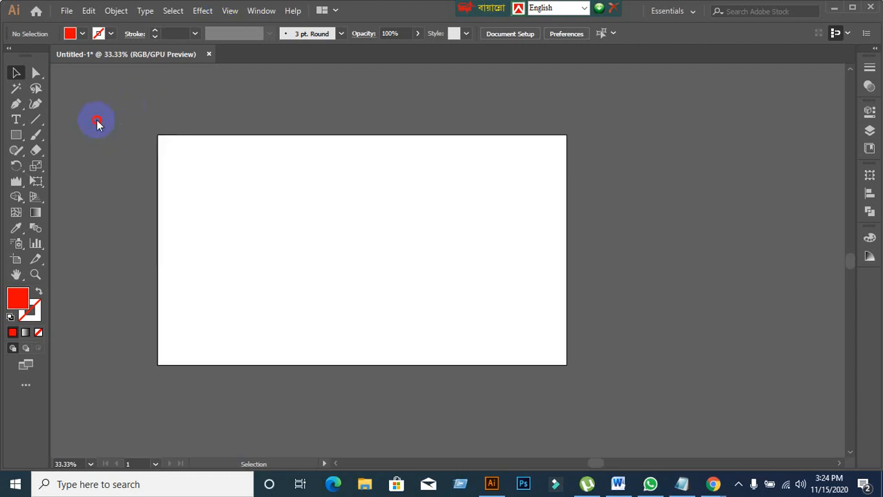
scroll(214, 158, "down", 3)
scroll(247, 155, "up", 1)
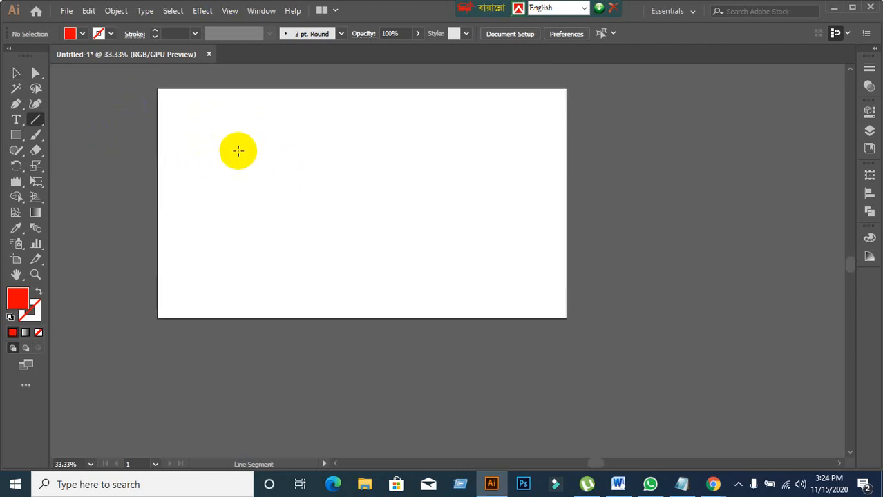
left_click_drag(36, 120, 62, 128)
left_click_drag(260, 94, 263, 298)
left_click_drag(386, 114, 421, 279)
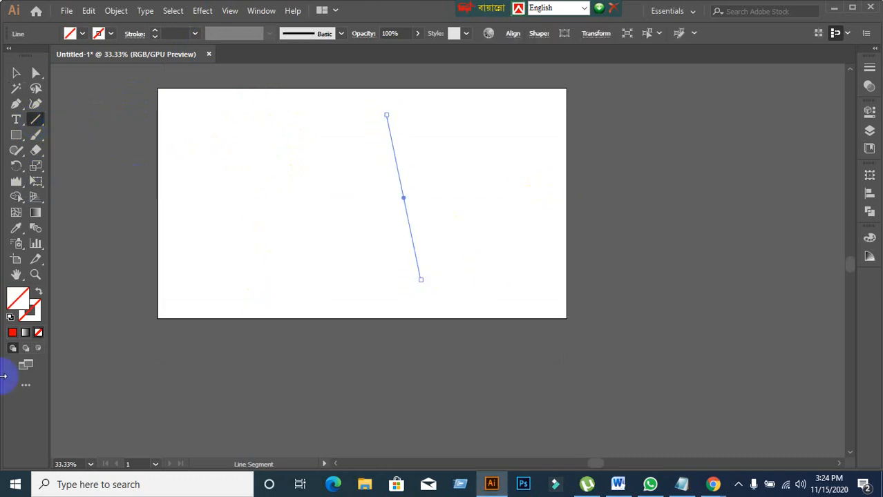
left_click(13, 333)
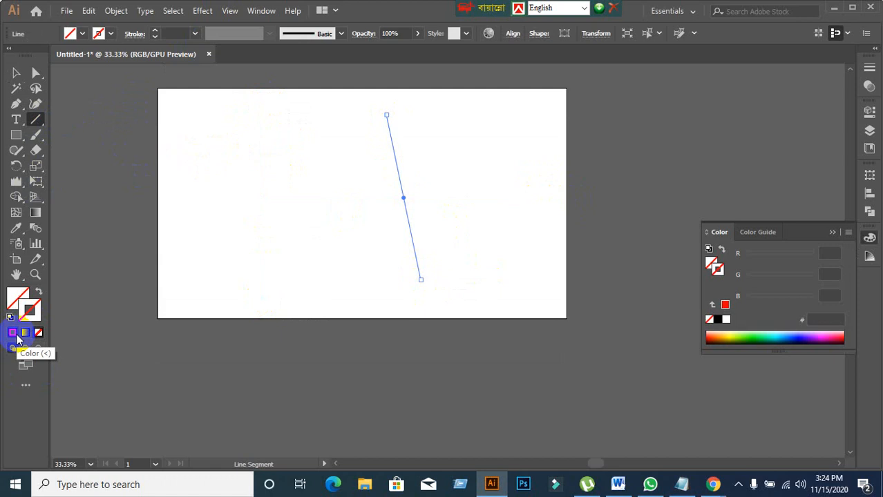
left_click(14, 333)
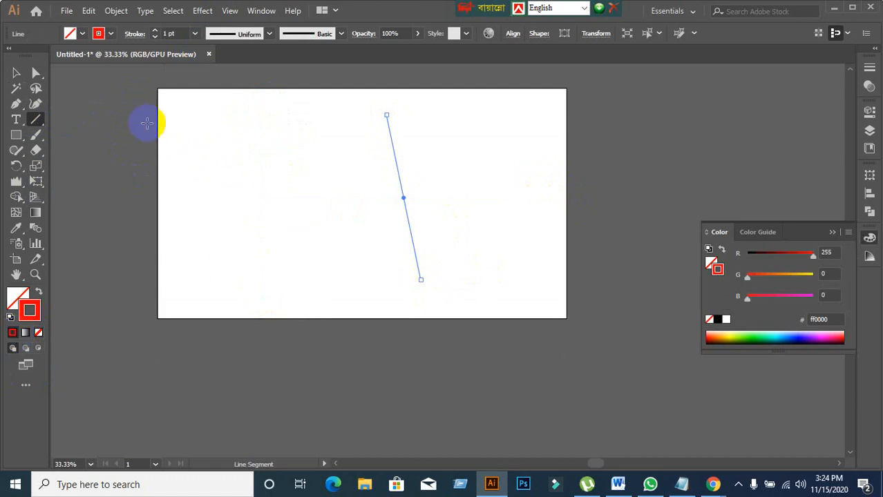
Draw three more red lines at different angles, crossing the artboard's left and bottom edges
left_click_drag(147, 122, 311, 223)
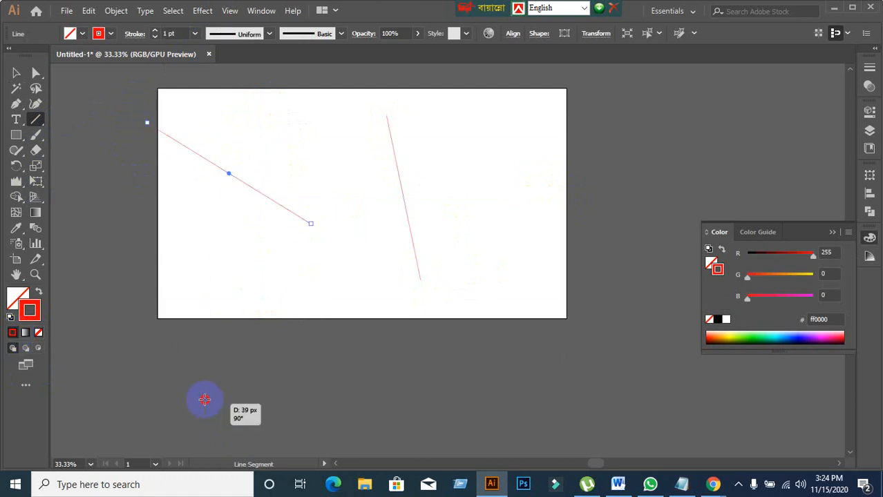
left_click_drag(204, 415, 197, 211)
left_click_drag(429, 355, 508, 164)
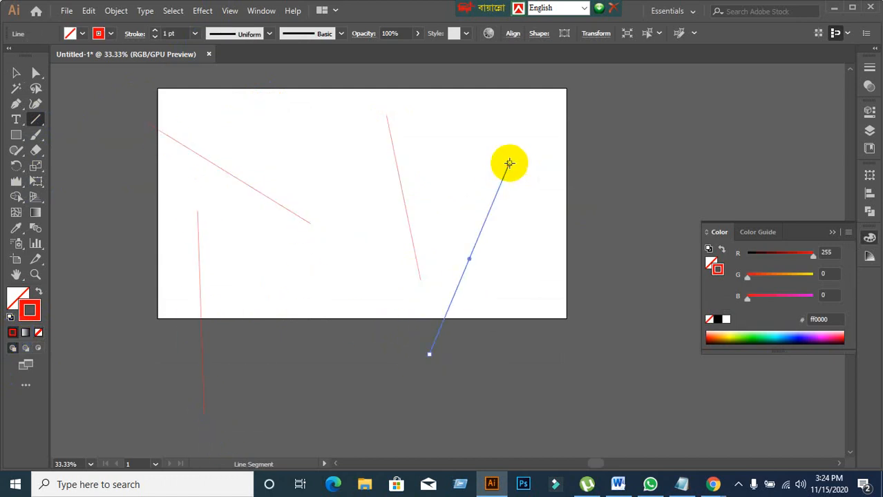
Draw three more red lines: one beyond the artboard's right edge, one diagonal in its upper left, one nearly horizontal near its lower middle
left_click_drag(620, 96, 669, 243)
left_click_drag(248, 126, 365, 196)
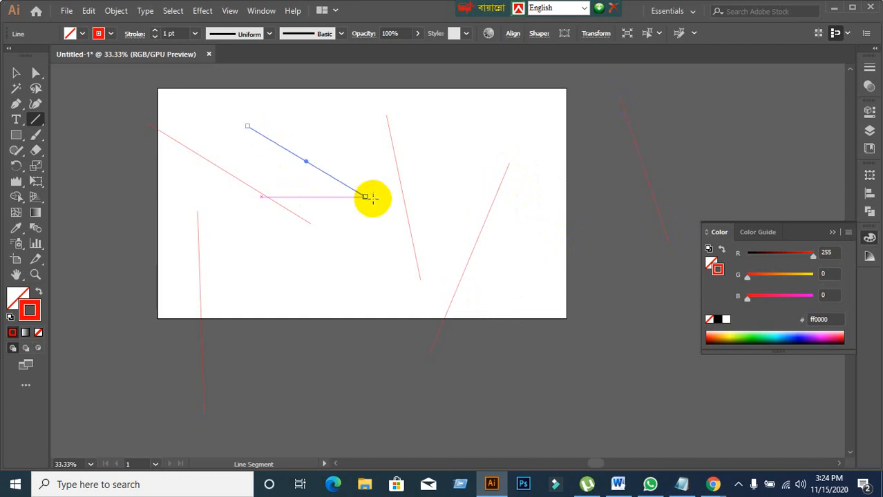
left_click_drag(317, 262, 400, 259)
left_click(40, 123)
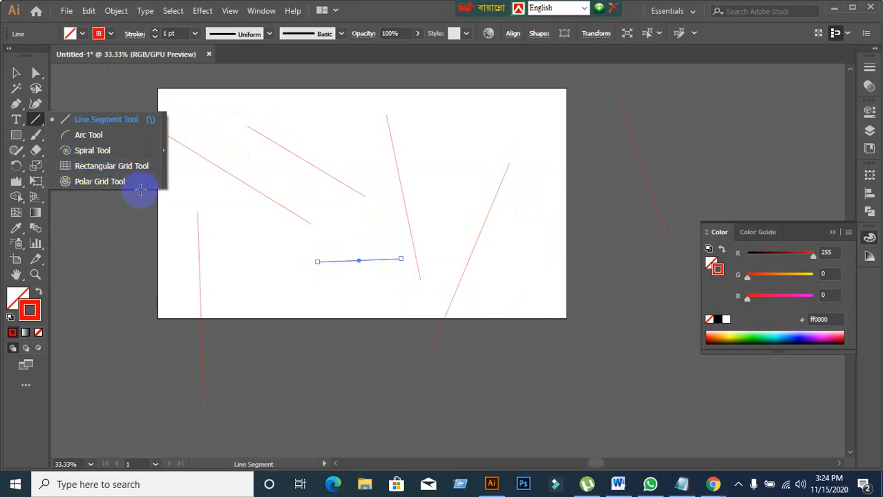
Delete all the red lines touching the artboard, keeping the one beyond its right edge
left_click(15, 73)
left_click_drag(156, 99, 585, 398)
key("Delete")
left_click(588, 394)
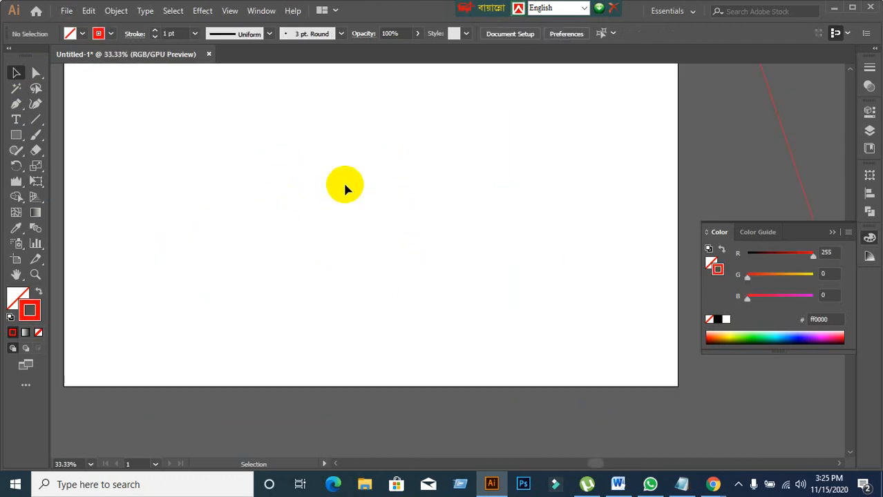
left_click(351, 170, "ctrl")
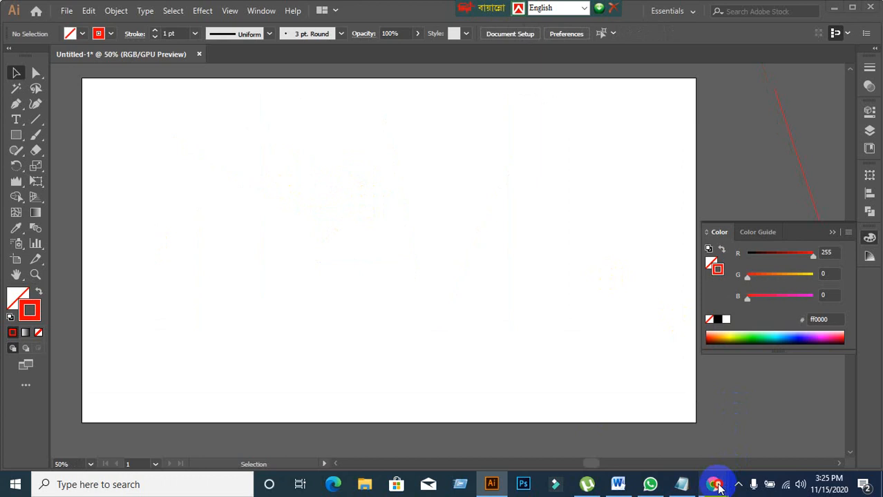
Switch to the Google Meet call to check the participants and return to Illustrator
mouse_move(715, 483)
left_click(597, 434)
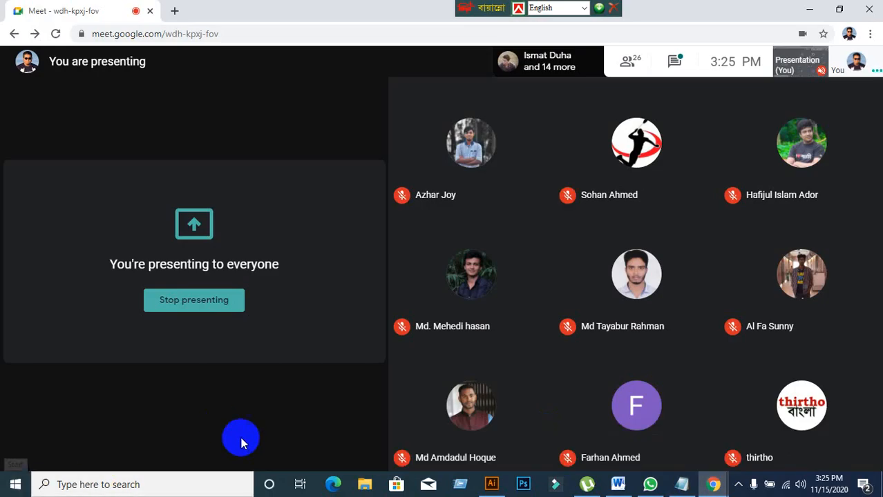
left_click(491, 484)
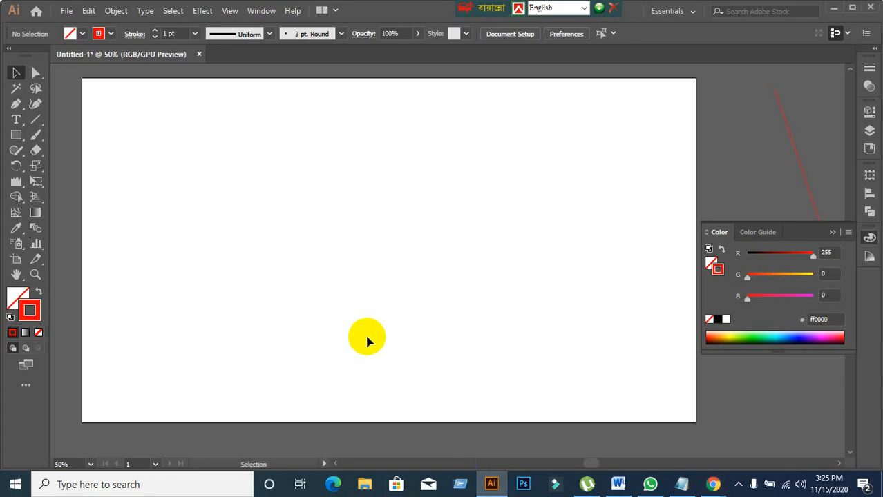
Draw two large red arcs with the Arc tool, one curving down to the right and one curving down to the left edge
left_click(36, 120)
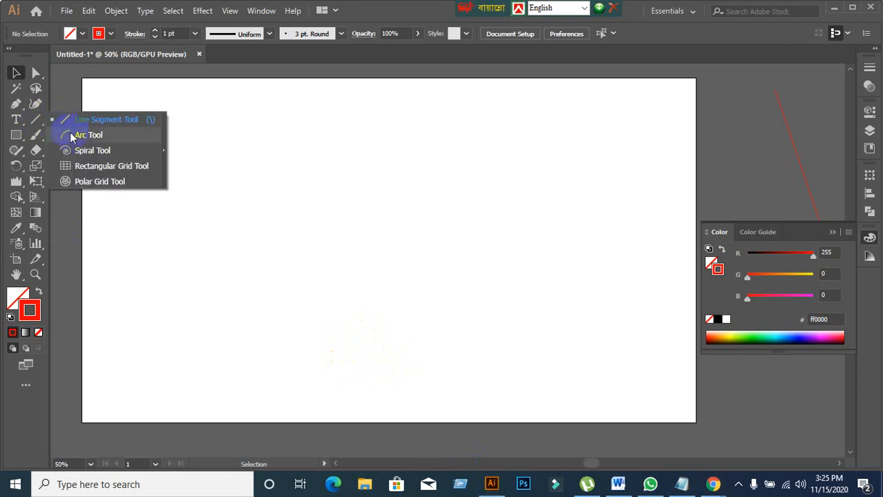
left_click(79, 139)
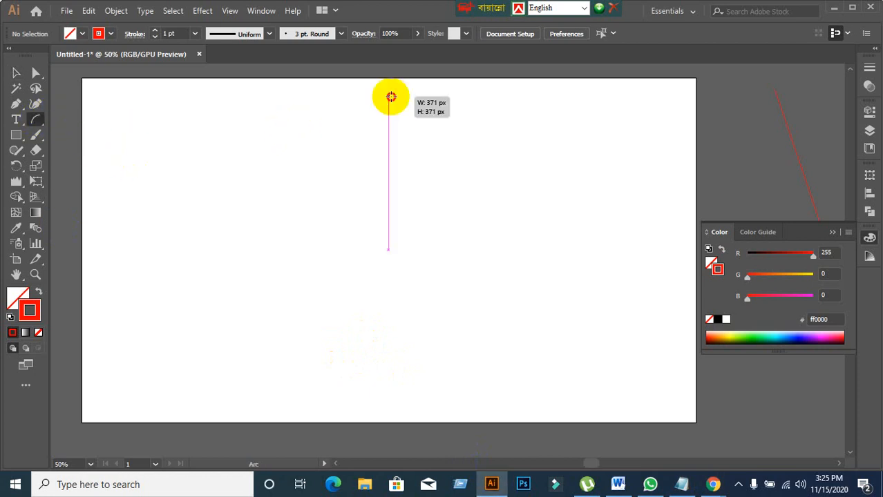
left_click_drag(391, 97, 509, 290)
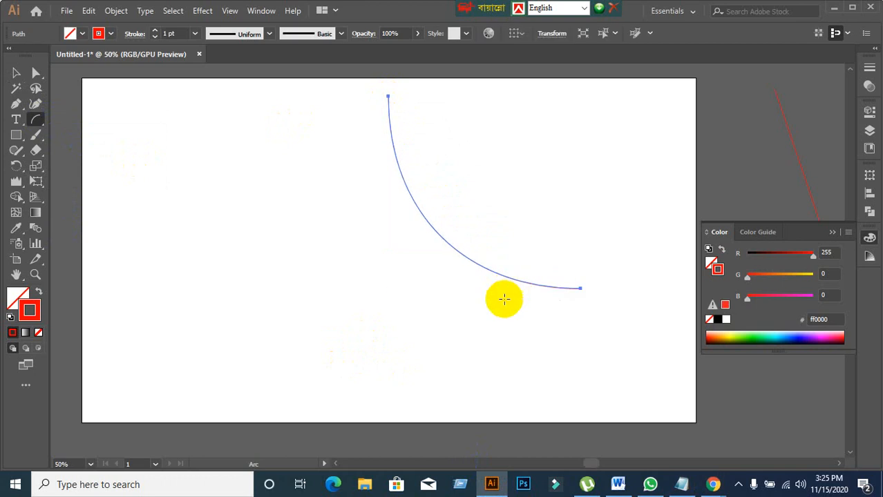
left_click_drag(287, 96, 177, 369)
key("ctrl+z")
left_click_drag(333, 122, 83, 370)
Draw three more arcs: one crossing the artboard's right edge and two crossing its bottom edge, the last about 493 by 426 px
left_click_drag(507, 134, 287, 195)
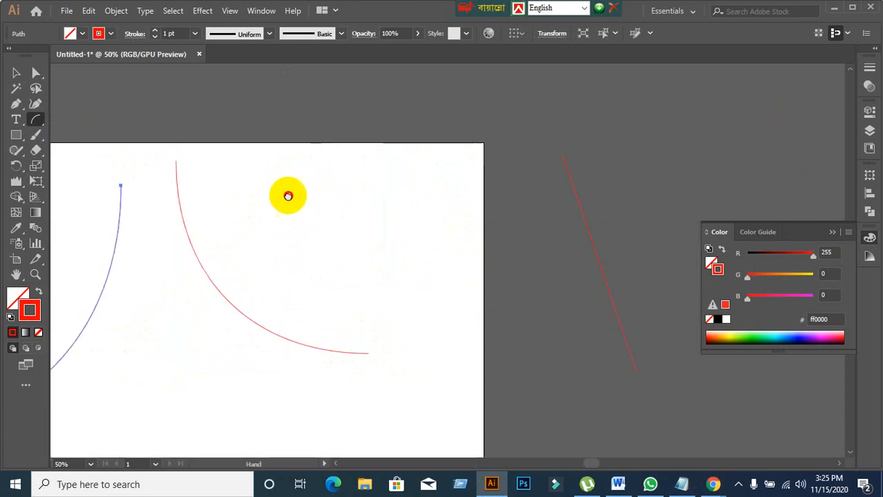
left_click_drag(362, 143, 529, 390)
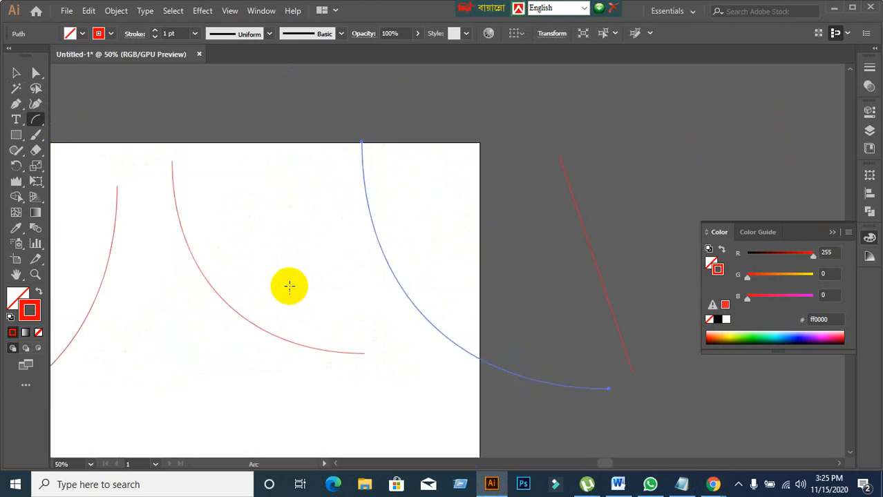
scroll(289, 286, "down", 3)
left_click_drag(191, 247, 344, 398)
scroll(294, 313, "down", 4)
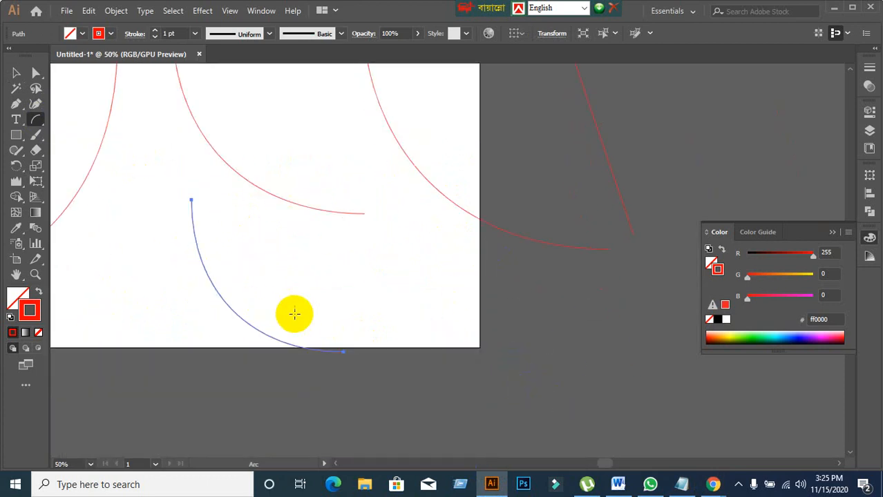
left_click_drag(209, 322, 480, 272)
left_click_drag(381, 180, 159, 370)
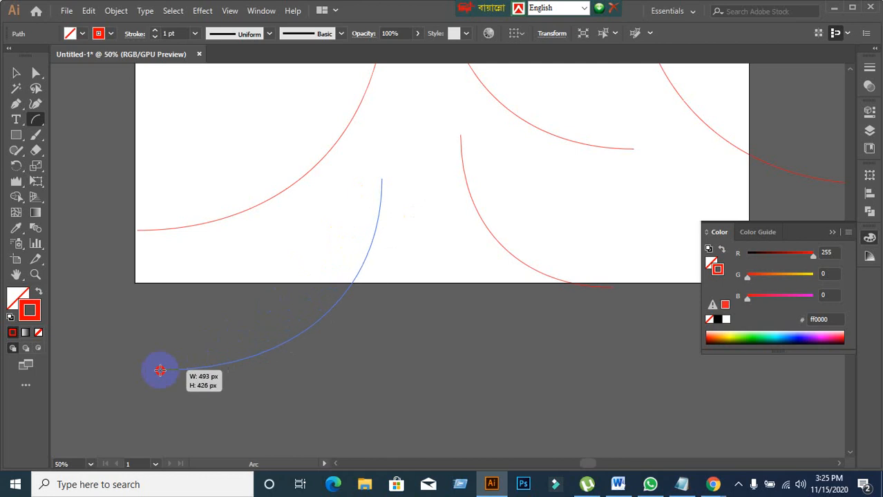
Move the large upper-left arc partly past the artboard's left edge
scroll(395, 331, "up", 5)
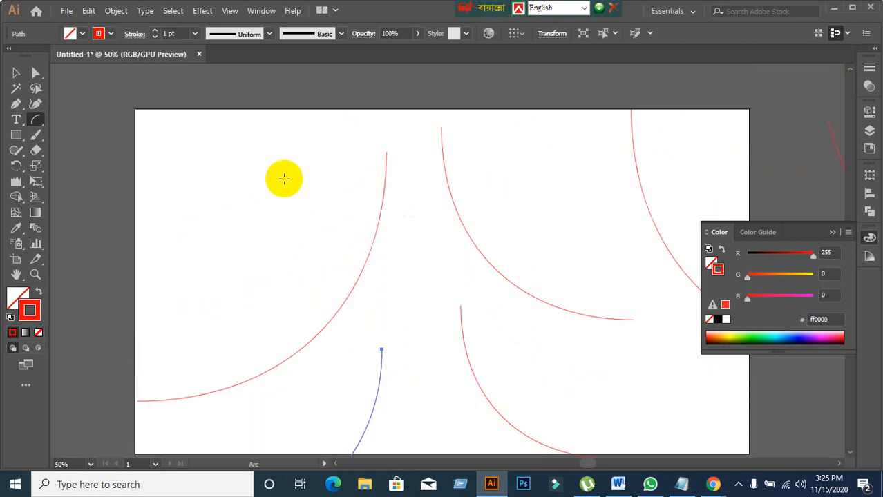
left_click(16, 73)
left_click(340, 257)
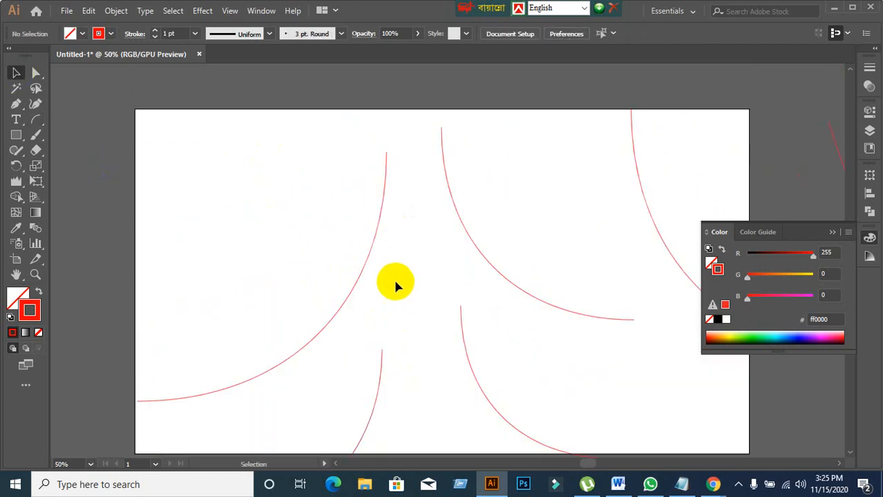
left_click_drag(369, 254, 306, 233)
scroll(386, 311, "down", 2)
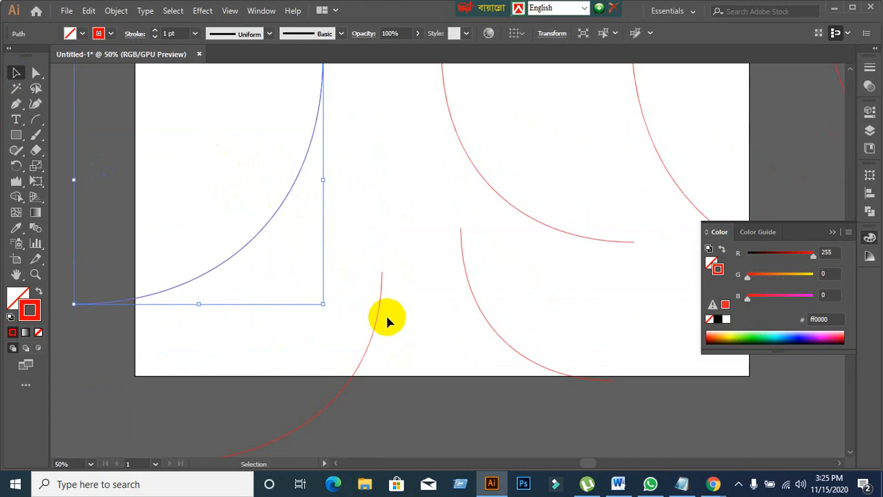
Delete the two lower arcs, the two arcs on the right and the stray line beside the artboard, keeping only the large left arc
left_click(354, 354)
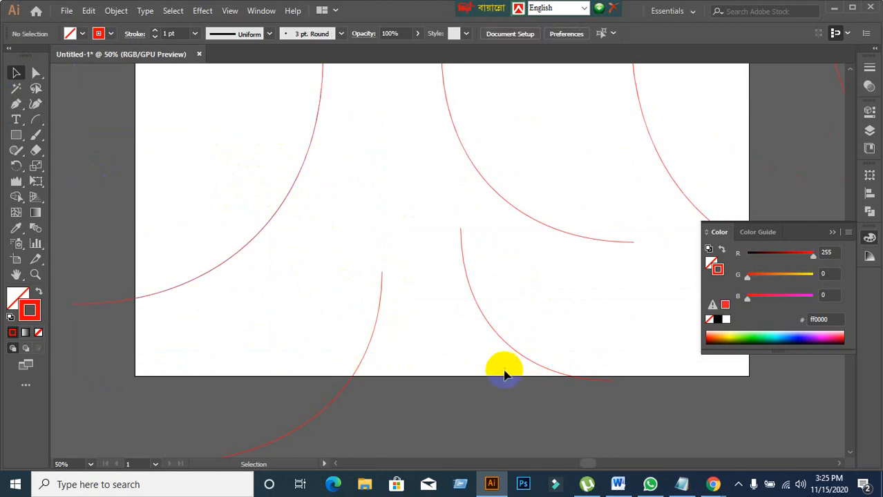
scroll(493, 370, "down", 2)
left_click_drag(365, 351, 404, 364)
key("Delete")
scroll(544, 413, "up", 1)
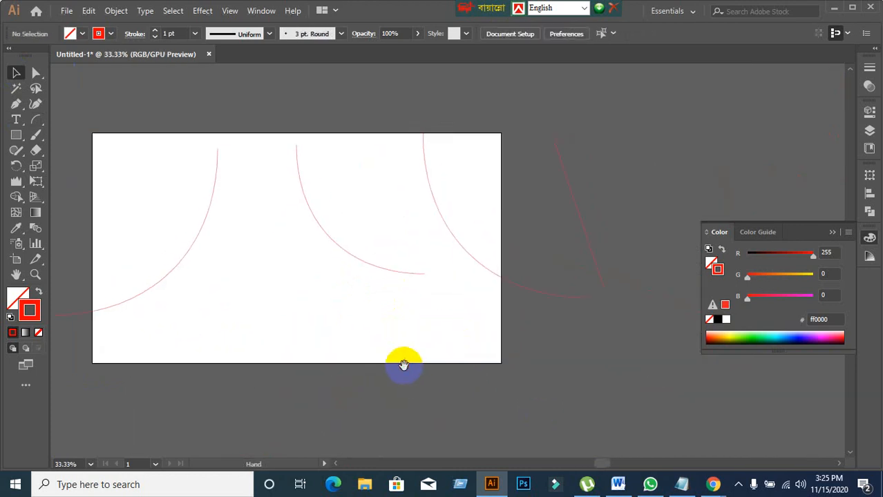
left_click_drag(257, 130, 627, 285)
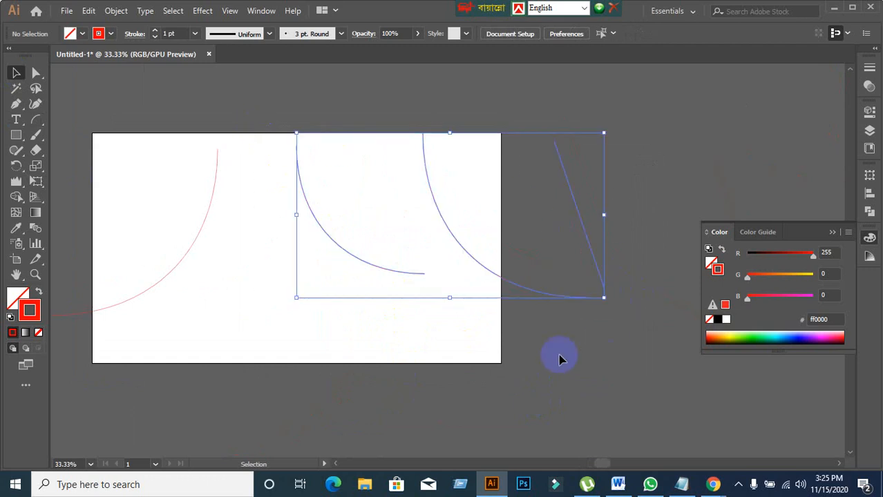
key("Delete")
scroll(274, 342, "up", 1)
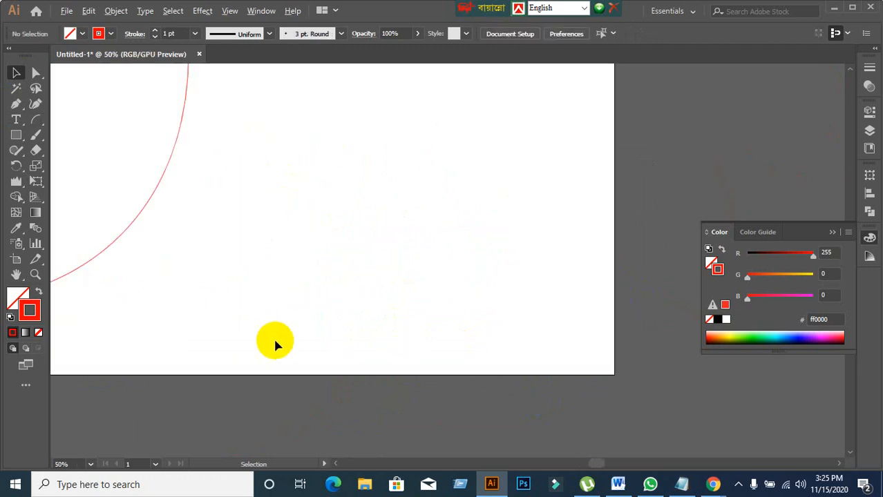
scroll(234, 290, "down", 1)
Move the remaining arc fully onto the artboard, toward its upper middle
left_click(157, 251)
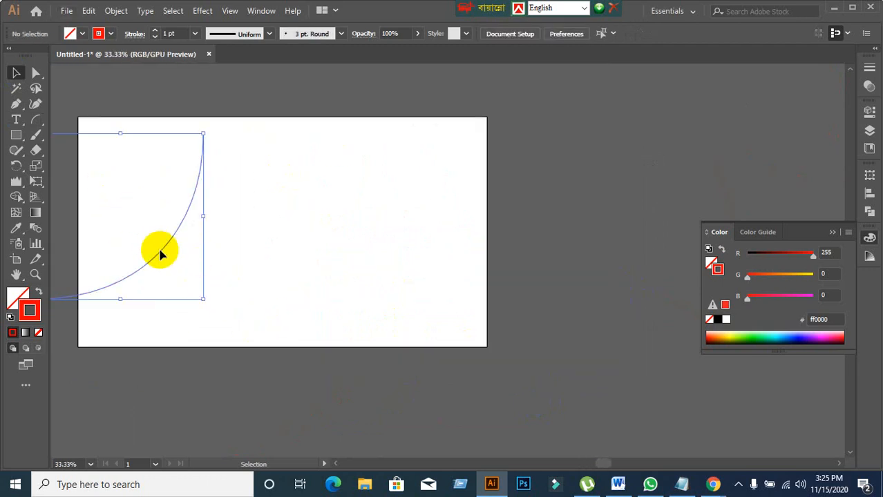
left_click_drag(161, 253, 277, 252)
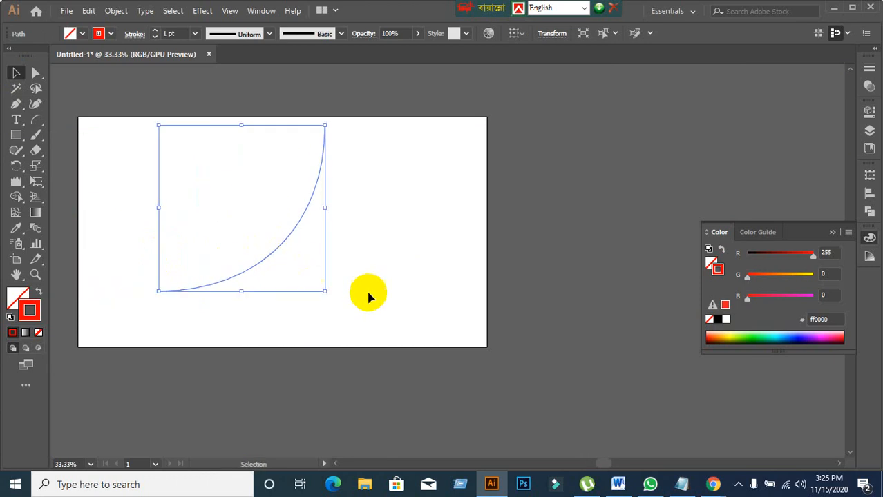
left_click(367, 293)
left_click(289, 255)
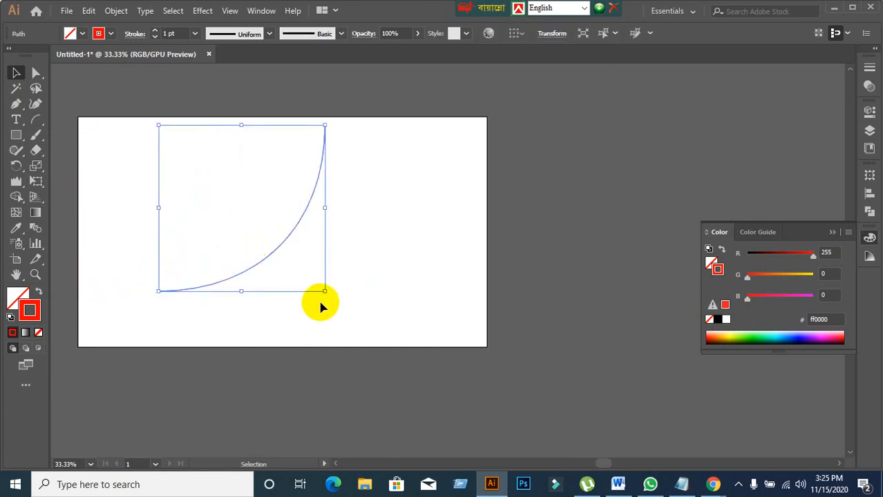
left_click(311, 321)
left_click_drag(253, 230, 340, 333)
key("ctrl+plus")
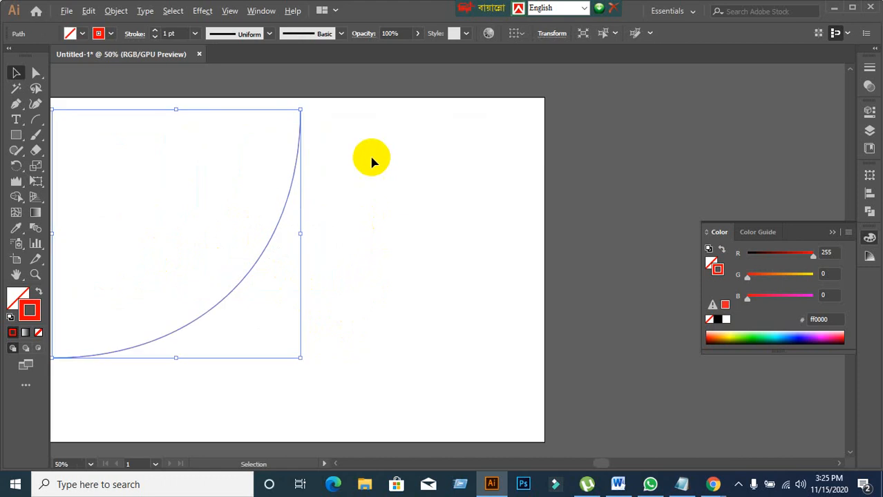
left_click(476, 214)
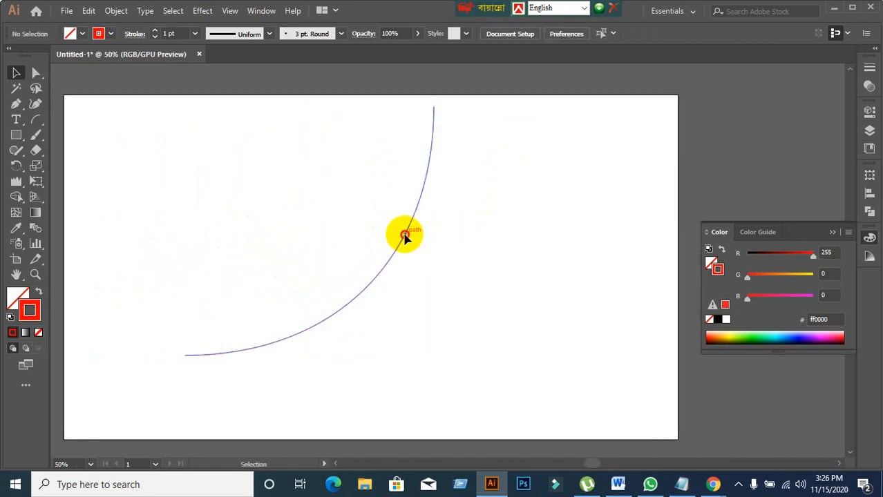
Draw a second arc curving down to the right and move it so its top end meets the first arc's top end
left_click(36, 120)
left_click_drag(485, 107, 655, 385)
left_click(16, 72)
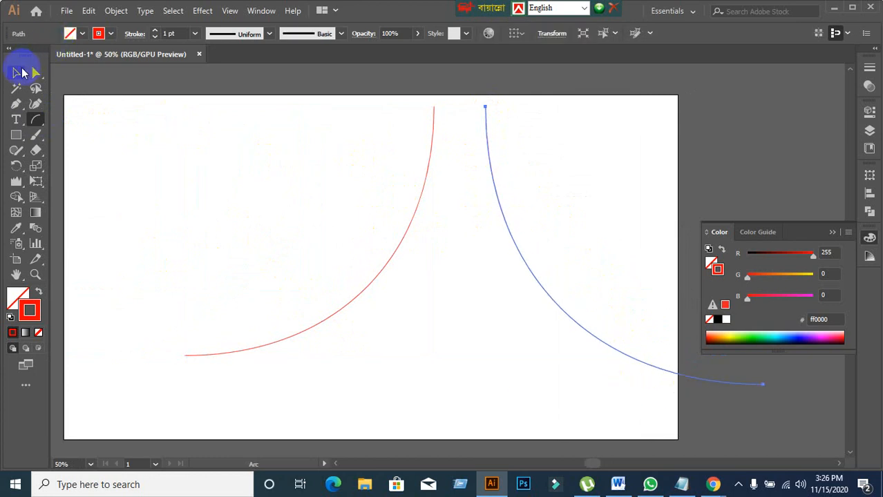
left_click(456, 196)
left_click_drag(489, 145, 435, 144)
left_click(490, 183)
Select both arcs and join them into a single path at their shared top end
left_click(404, 242)
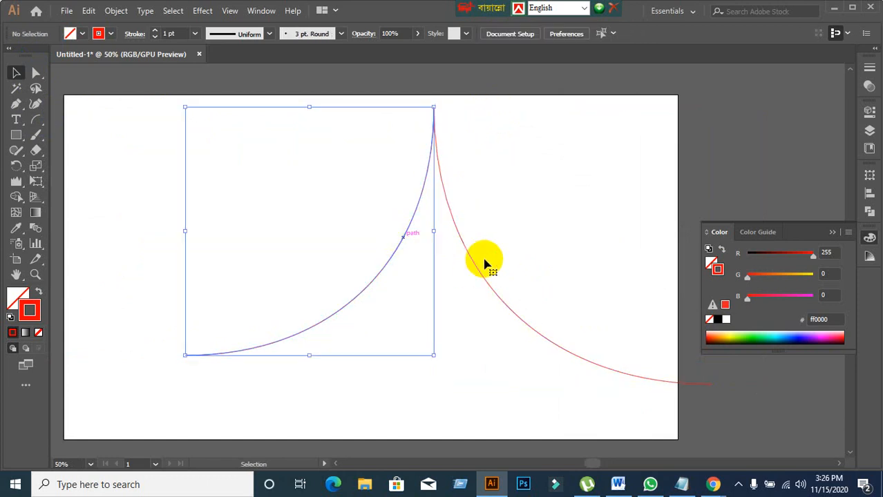
left_click(519, 164)
left_click_drag(373, 66, 588, 248)
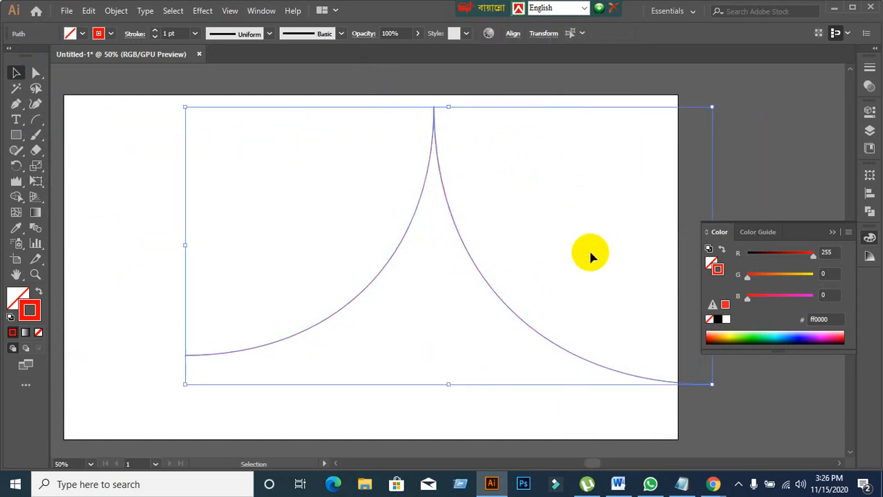
right_click(386, 157)
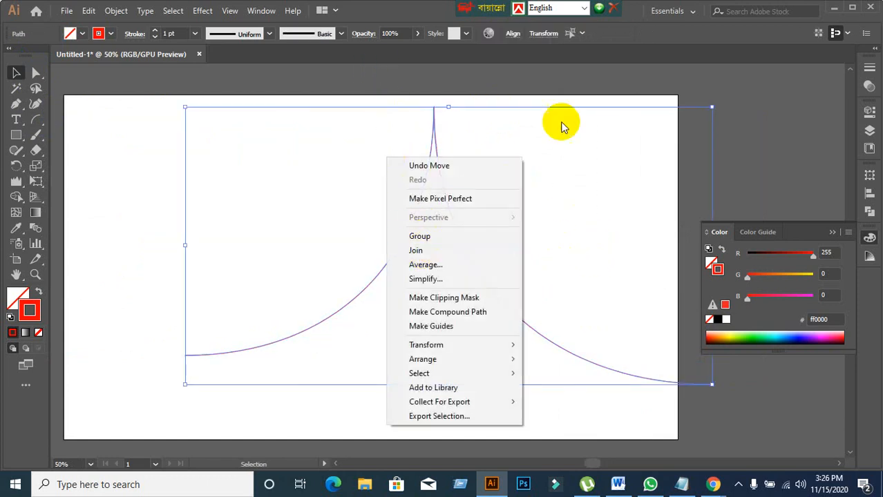
left_click(531, 110)
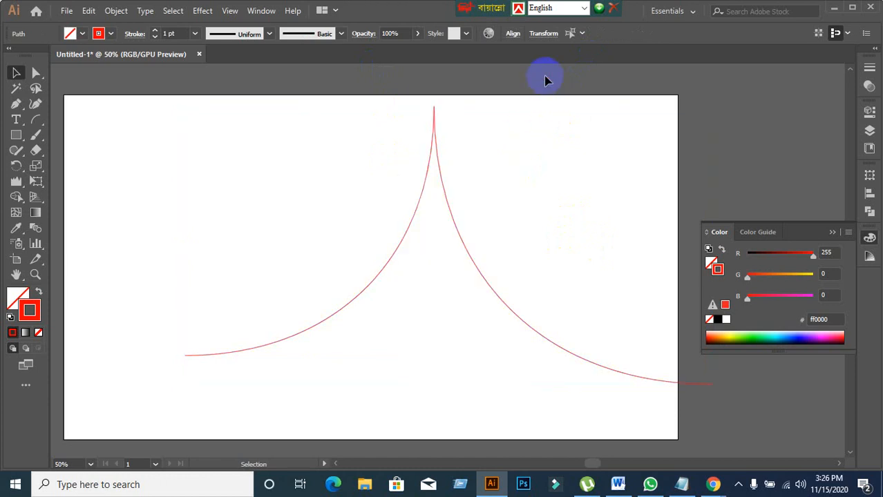
left_click_drag(367, 109, 549, 191)
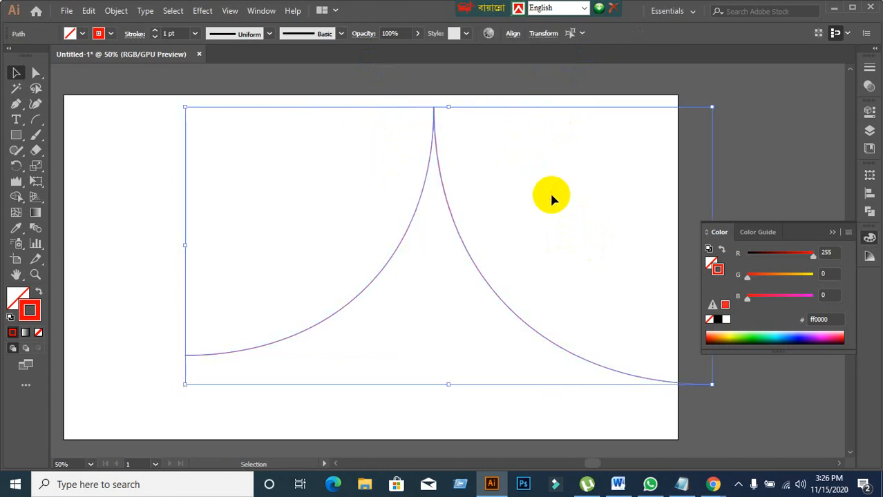
left_click(552, 199)
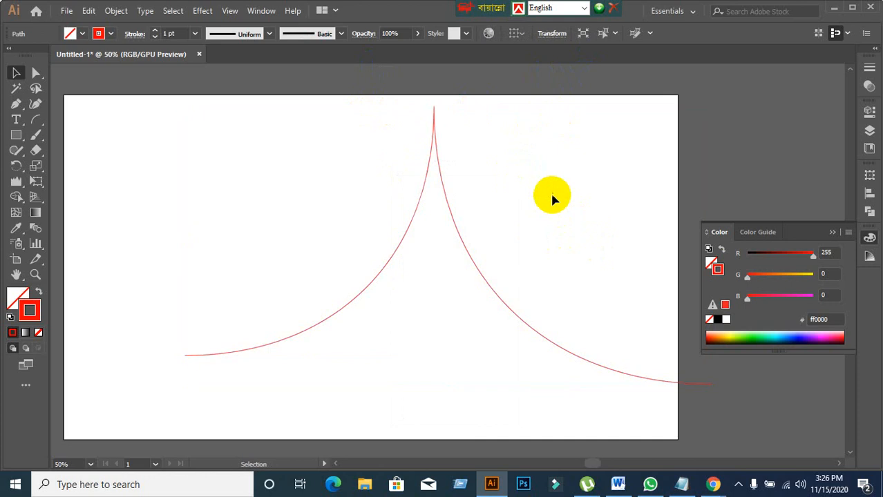
Move the joined arc path to the right until most of it lies outside the artboard
left_click_drag(432, 127, 795, 131)
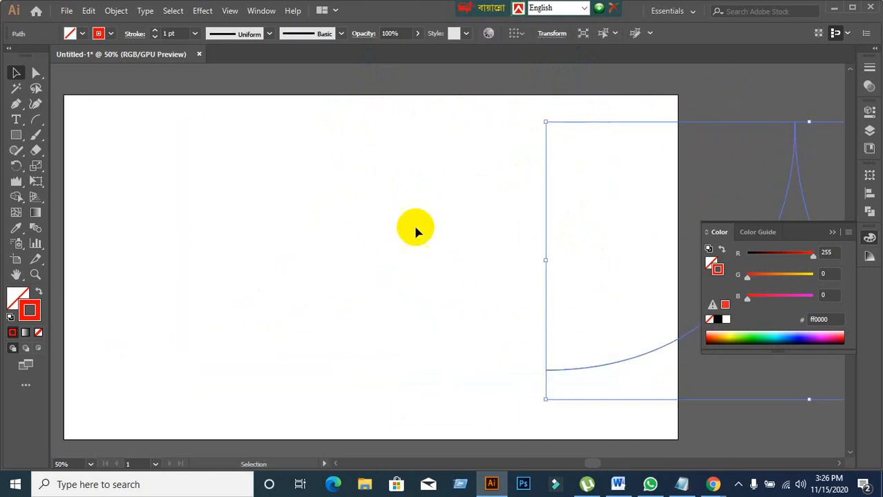
left_click(221, 265)
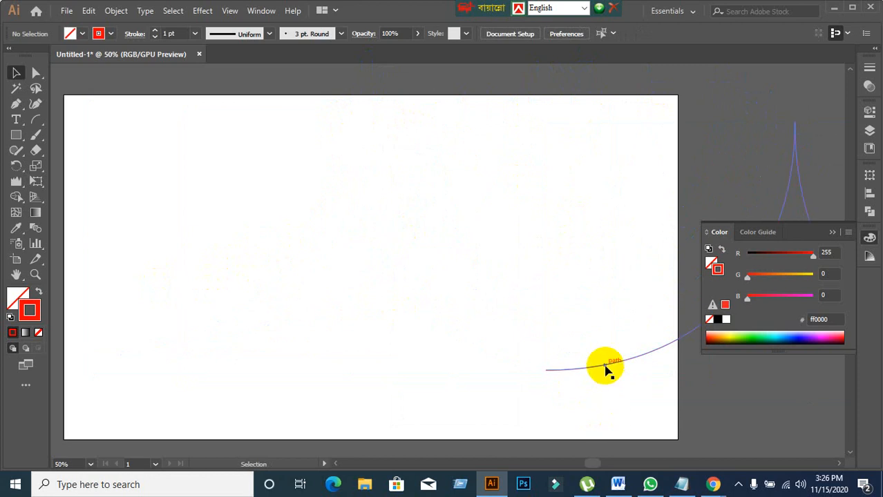
left_click_drag(607, 368, 662, 368)
left_click(356, 280)
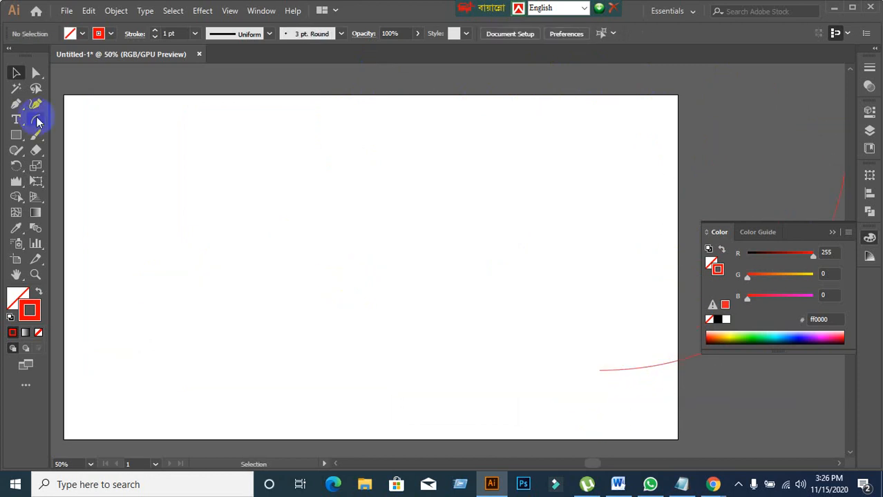
Draw an arc curving from the artboard's upper middle down to the left, and undo the extra arc drawn beside it
left_click(37, 121)
left_click_drag(343, 124, 171, 295)
left_click_drag(391, 113, 652, 373)
key("ctrl+z")
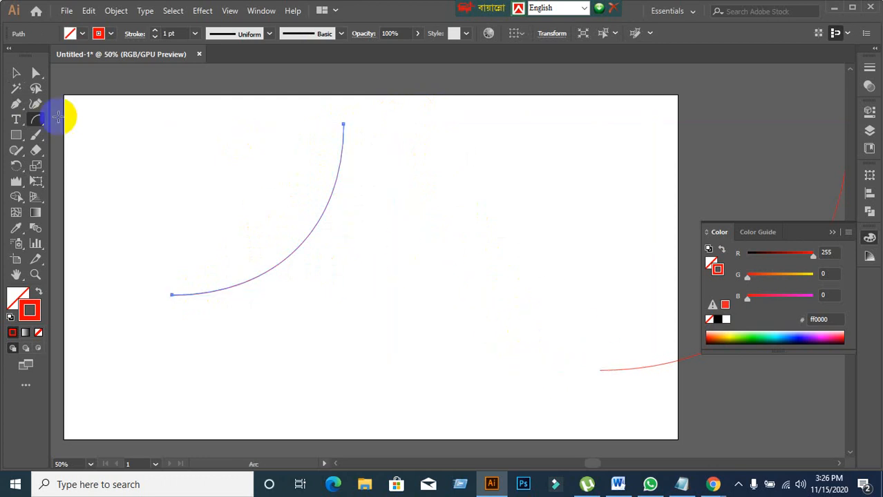
Duplicate the arc to the right and reflect the copy across the vertical axis
left_click(16, 73)
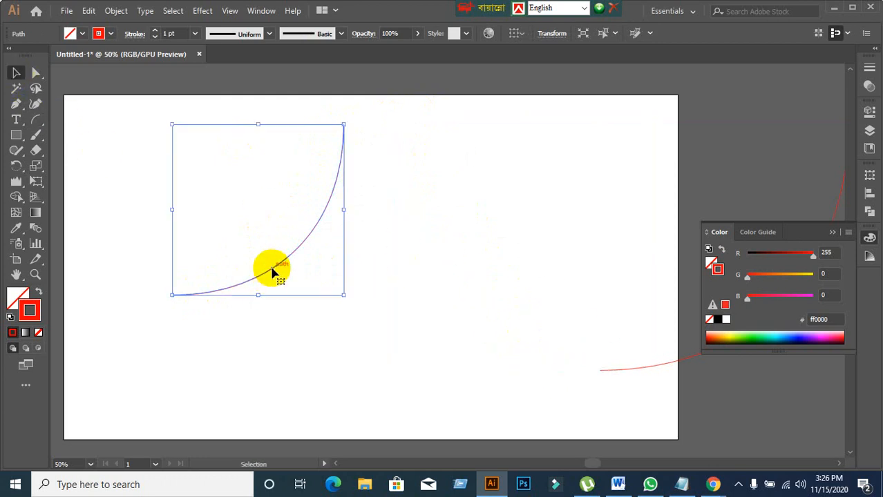
left_click_drag(273, 273, 373, 275)
right_click(373, 275)
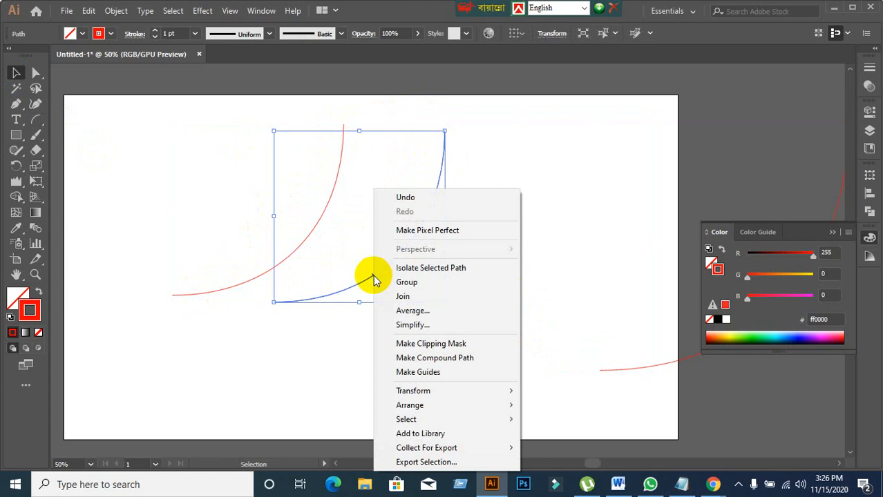
mouse_move(420, 392)
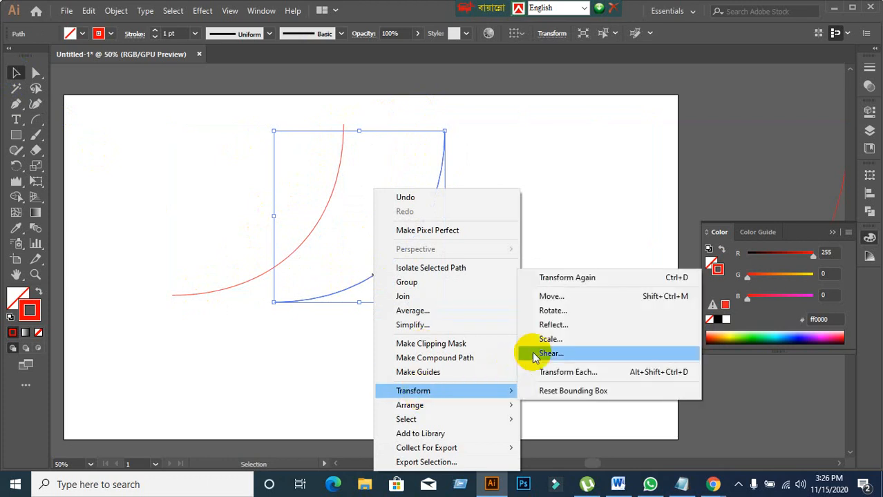
left_click(543, 325)
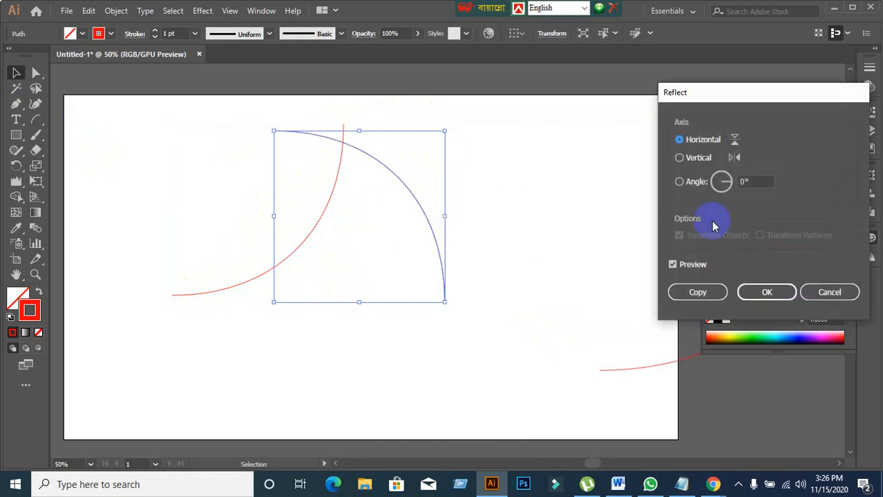
left_click(678, 158)
left_click(765, 291)
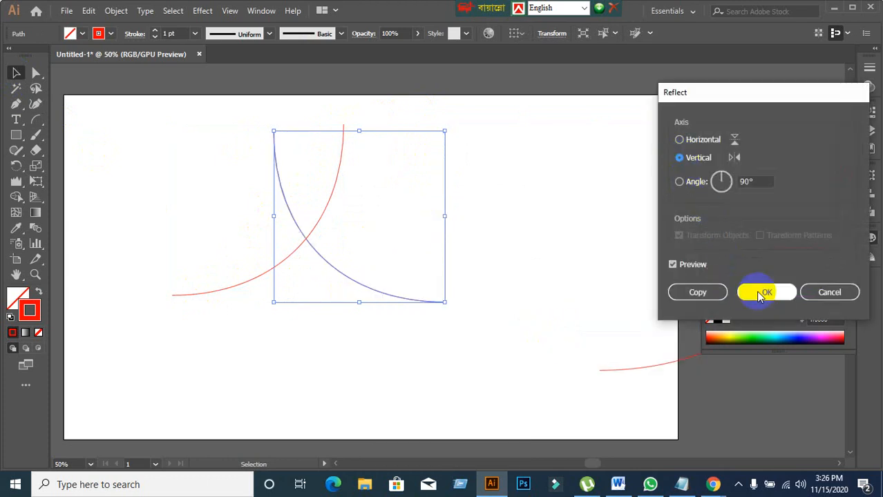
Move the mirrored arc so its top end meets the original arc's top end
left_click_drag(320, 256, 387, 252)
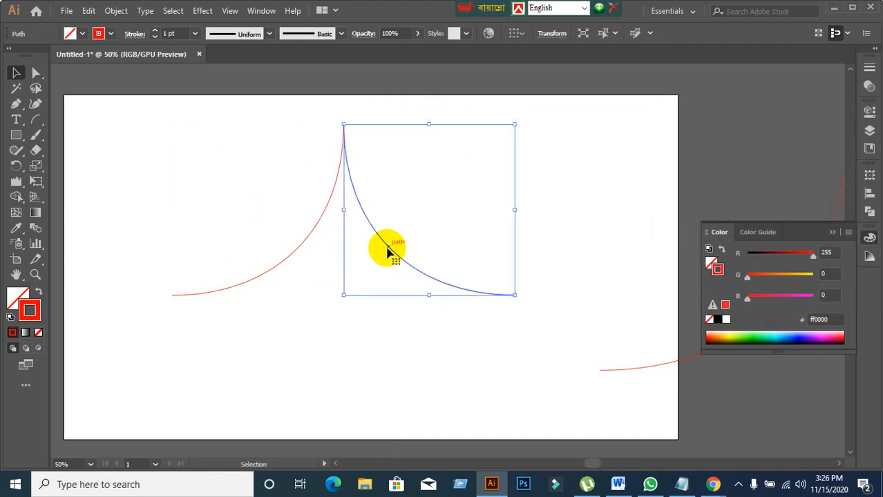
left_click(566, 221)
left_click_drag(296, 132, 525, 340)
left_click(495, 388)
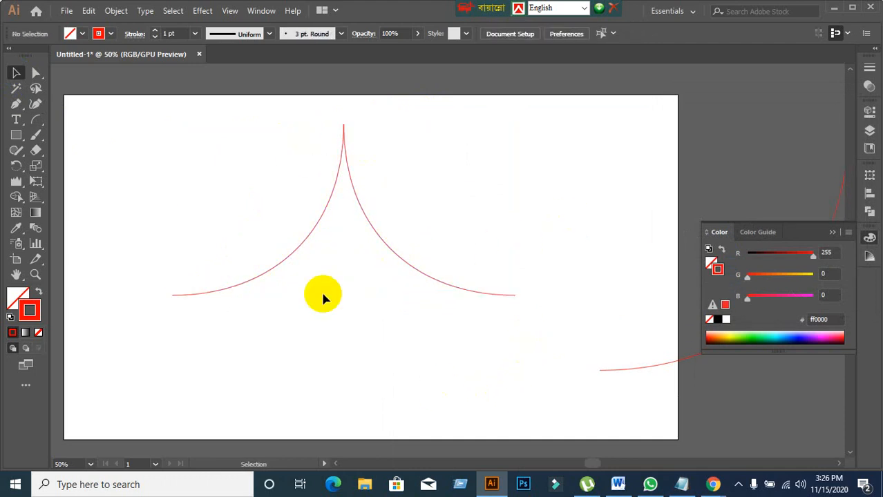
Select both mirrored arcs and join them into one path at their shared top end
left_click_drag(265, 128, 460, 408)
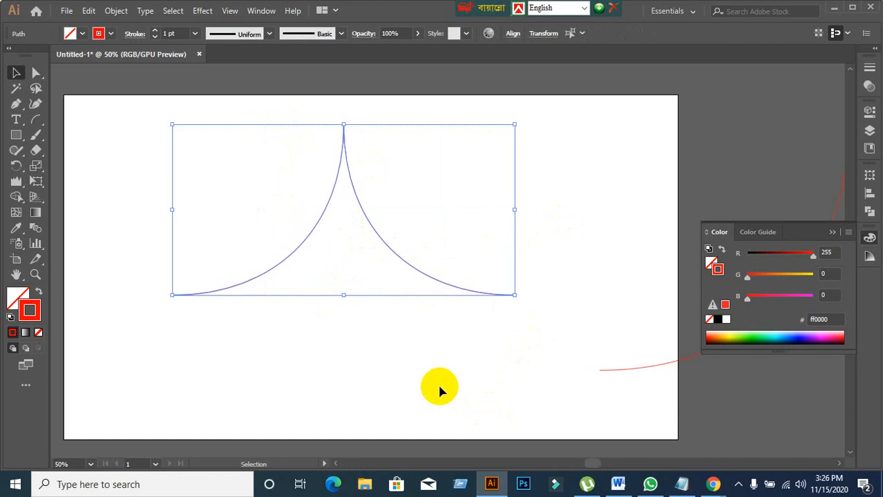
right_click(438, 391)
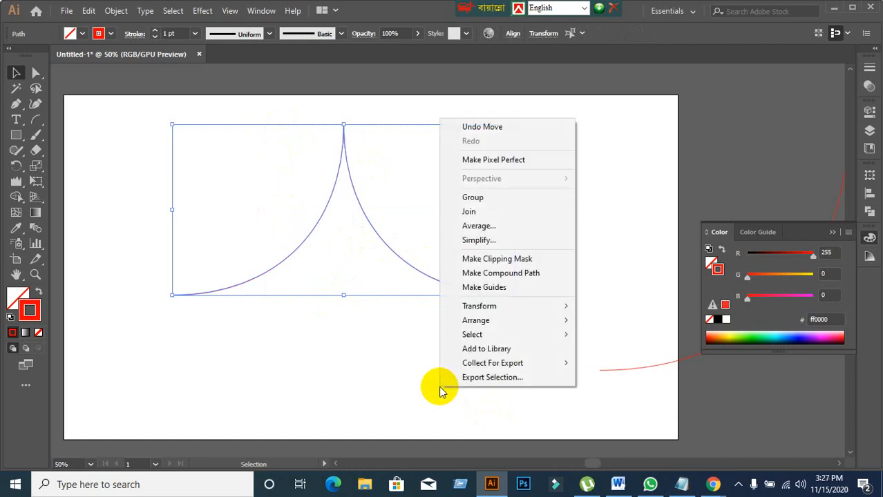
left_click(503, 214)
left_click(363, 346)
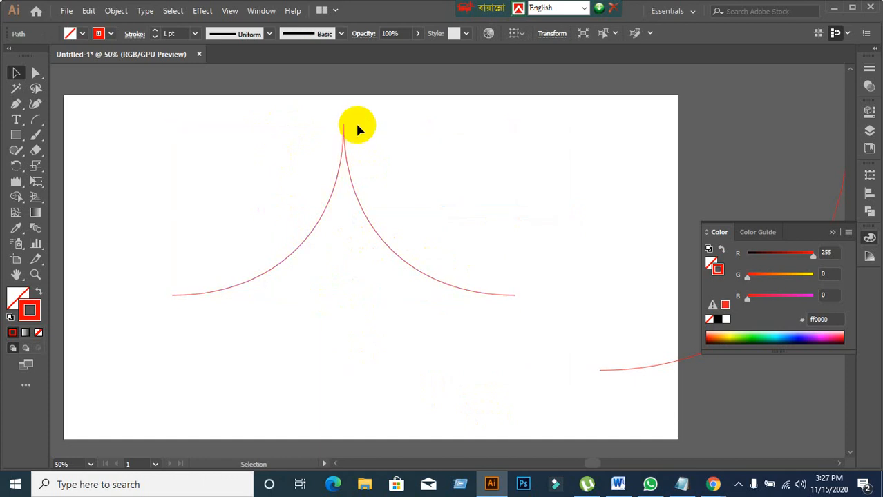
left_click(345, 133)
left_click(311, 373)
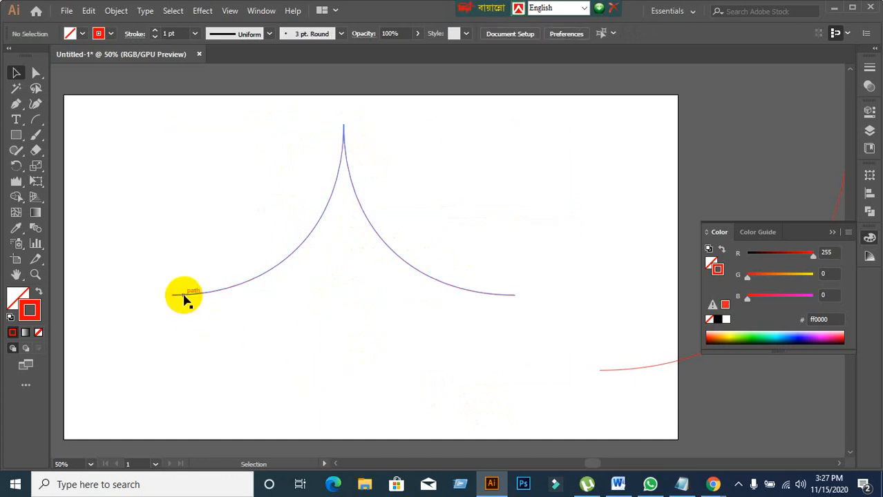
left_click(184, 299)
left_click(497, 377)
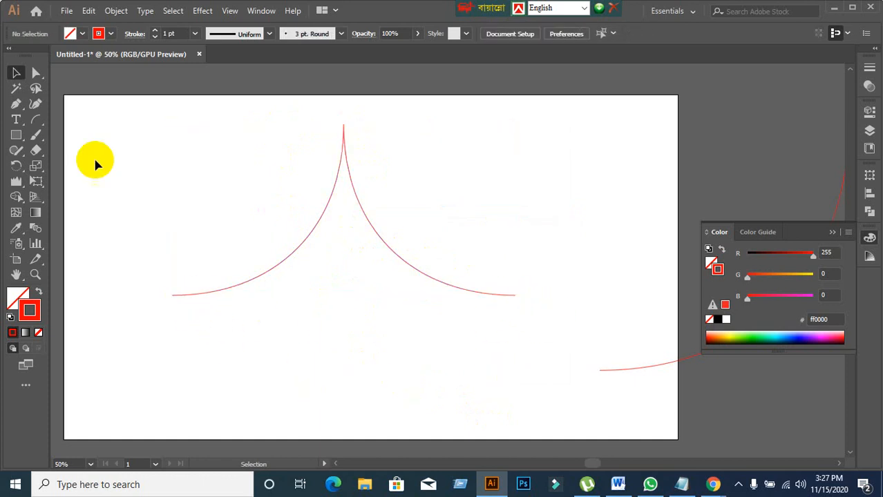
Select the path's two lower end points with Direct Selection and join them with a straight base line
left_click_drag(36, 72, 90, 72)
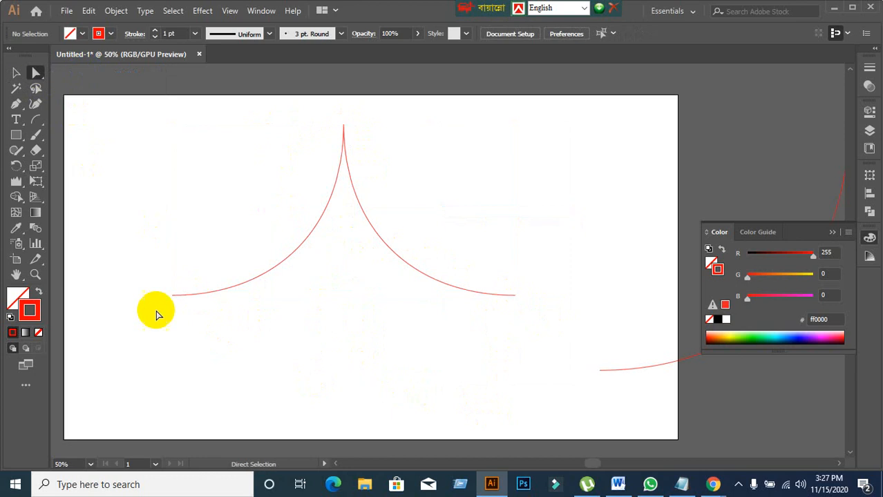
left_click_drag(162, 282, 208, 343)
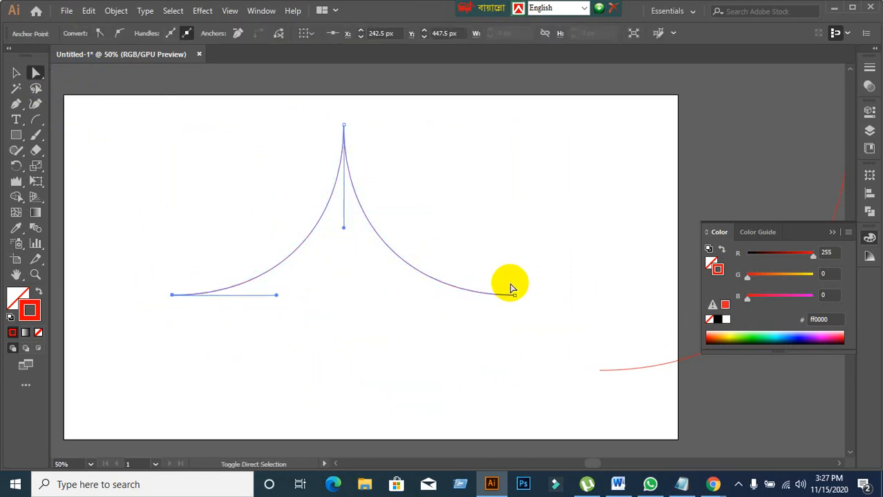
left_click_drag(511, 284, 595, 381)
right_click(295, 286)
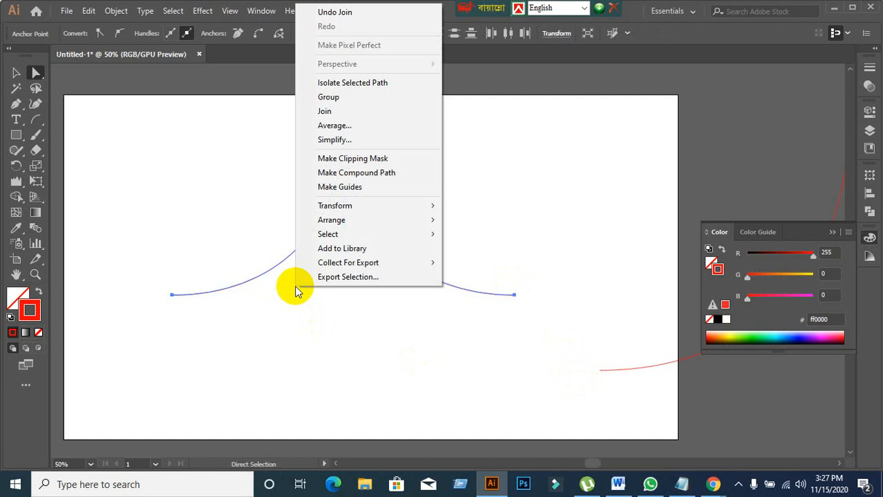
left_click(349, 112)
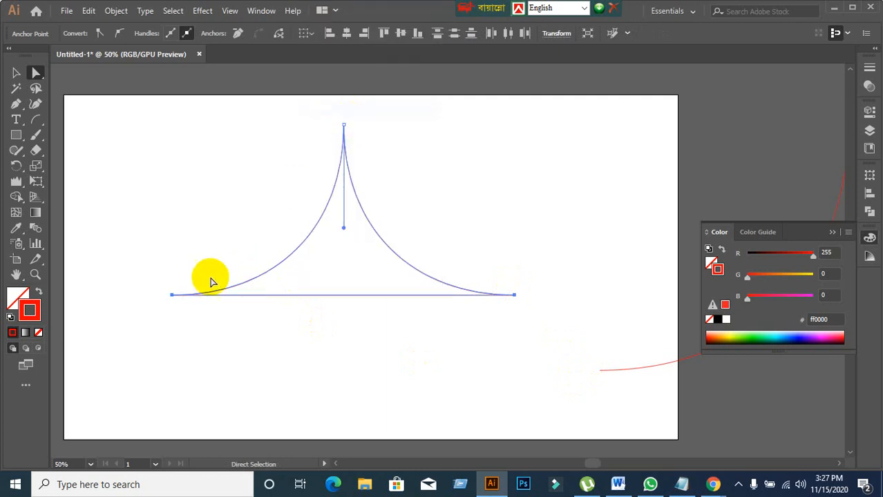
Swap the closed shape's fill and stroke so it has a red fill and no stroke
left_click(14, 72)
left_click(287, 271)
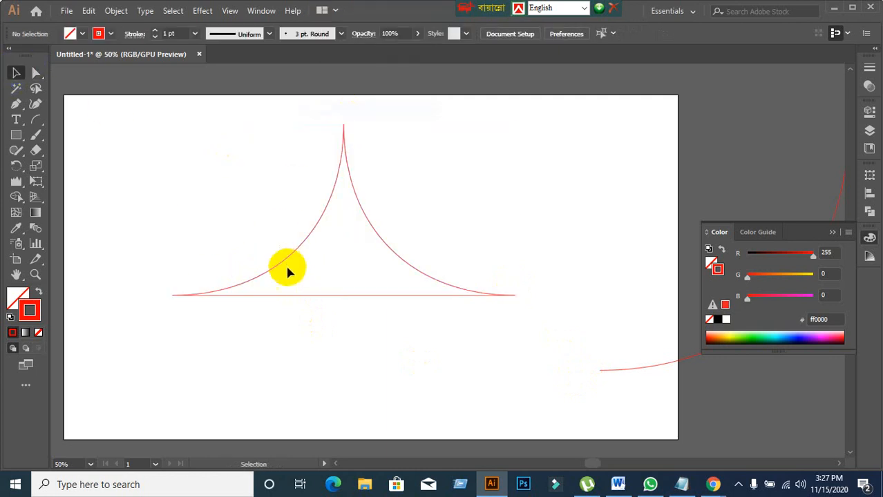
left_click(287, 267)
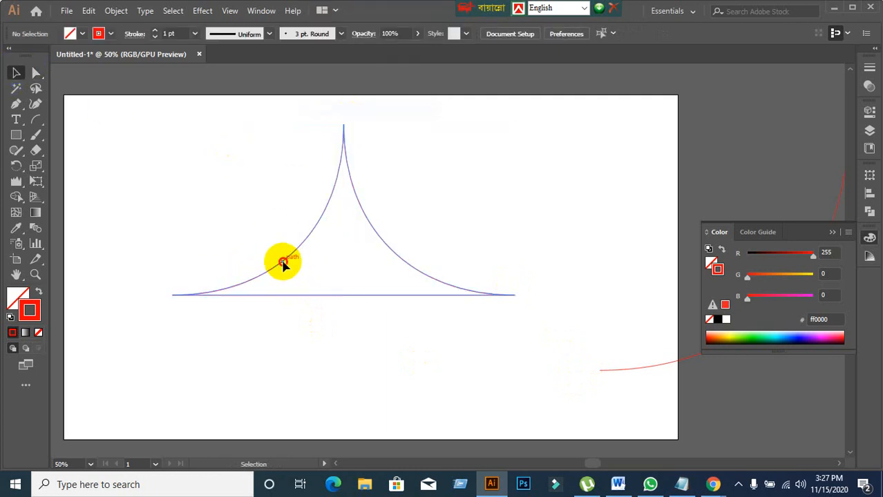
left_click(40, 291)
left_click(288, 396)
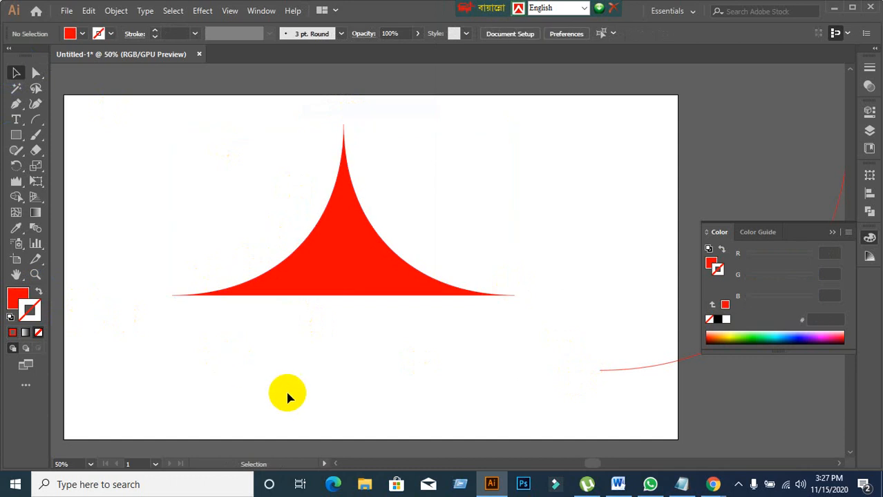
Move the red shape to the right until most of it lies outside the artboard
left_click(404, 302)
left_click_drag(355, 275, 510, 233)
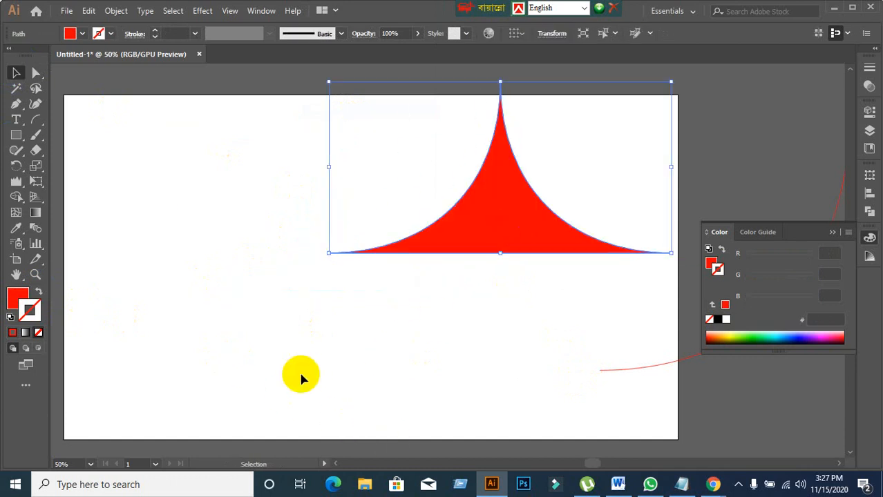
left_click(300, 376)
left_click_drag(473, 197, 597, 166)
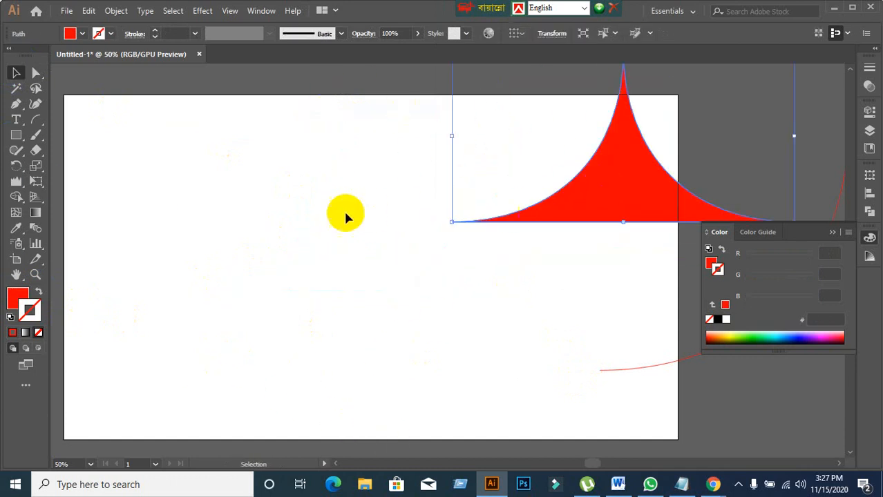
left_click(346, 214)
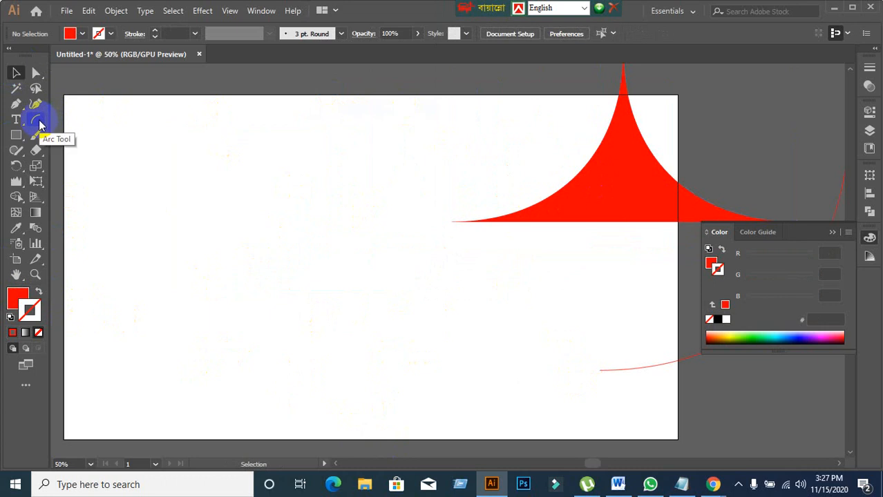
left_click_drag(592, 197, 799, 212)
left_click(319, 250)
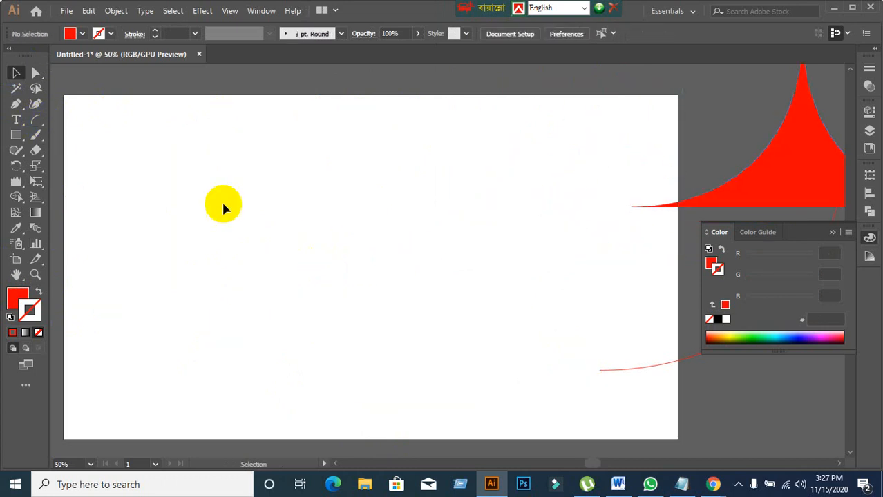
left_click_drag(39, 127, 78, 128)
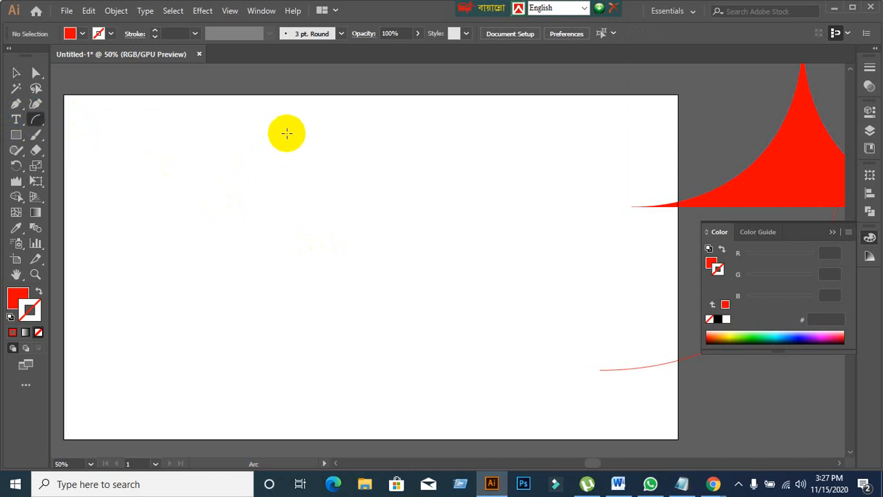
left_click_drag(321, 122, 255, 239)
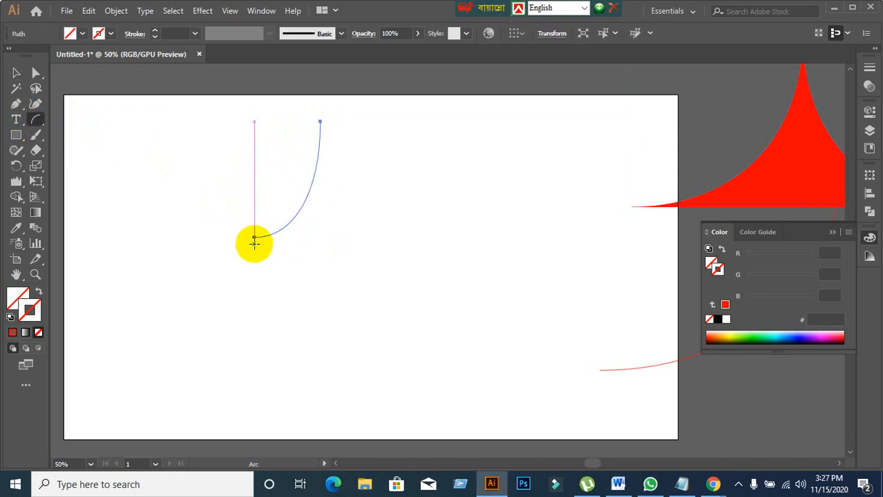
key("ctrl+z")
Draw an arc about 301 px wide and 301 px high, curving from the artboard's upper part down to the right
left_click(38, 123)
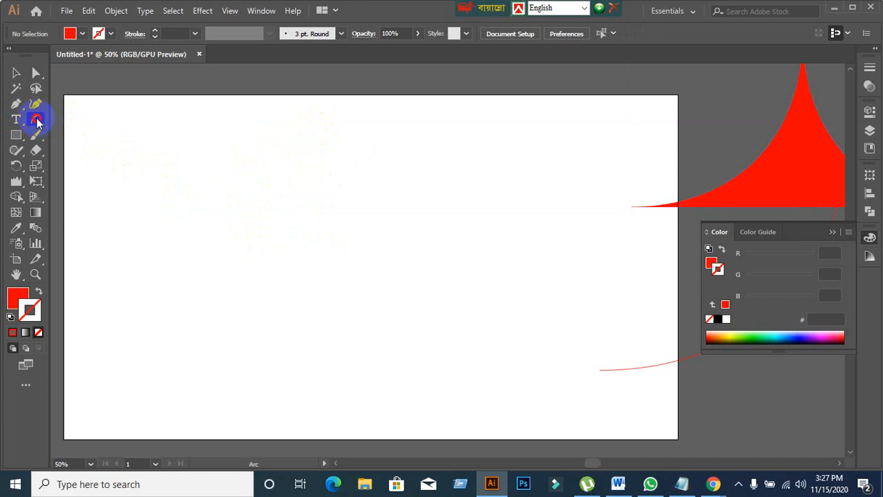
double_click(37, 121)
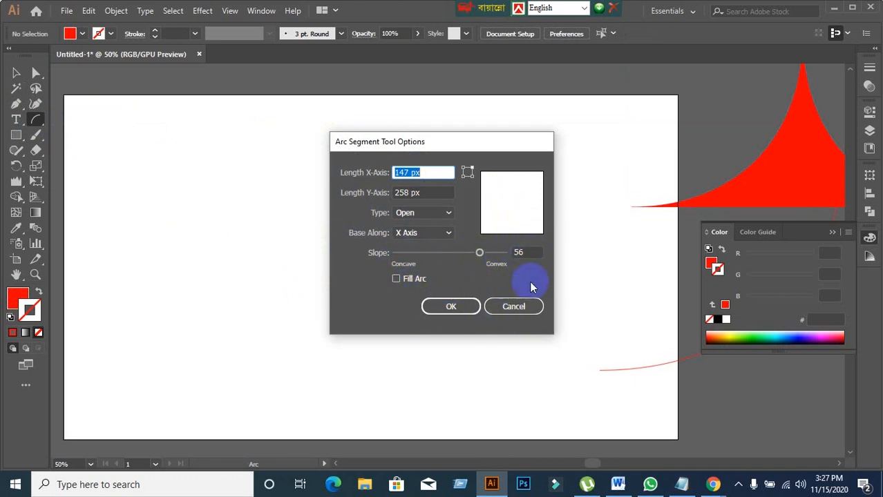
left_click(514, 306)
left_click_drag(229, 145, 363, 270)
Set the slope to 49 in the Arc Segment Tool Options, leaving Fill Arc off
double_click(36, 119)
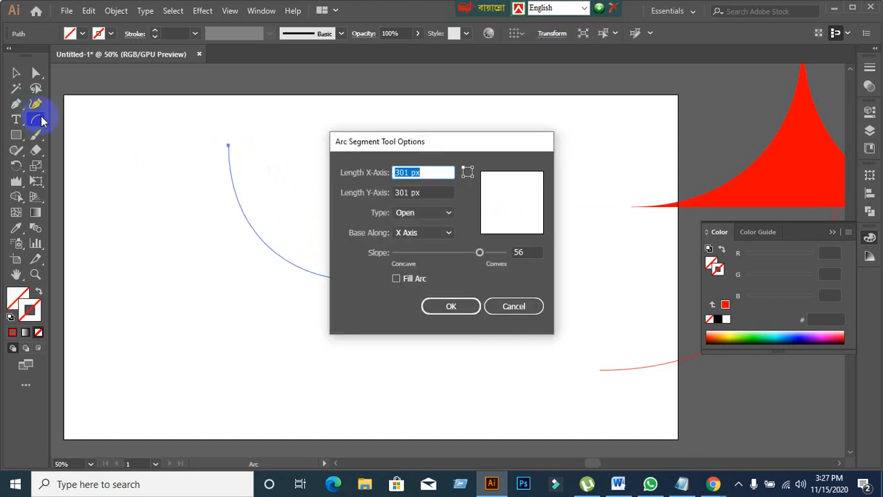
left_click(526, 252)
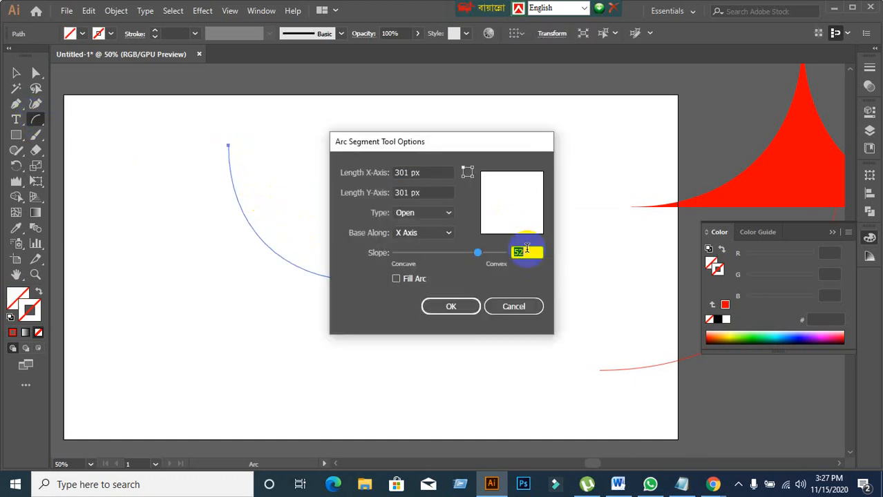
key("Down")
key("Down")
key("Down")
key("Down")
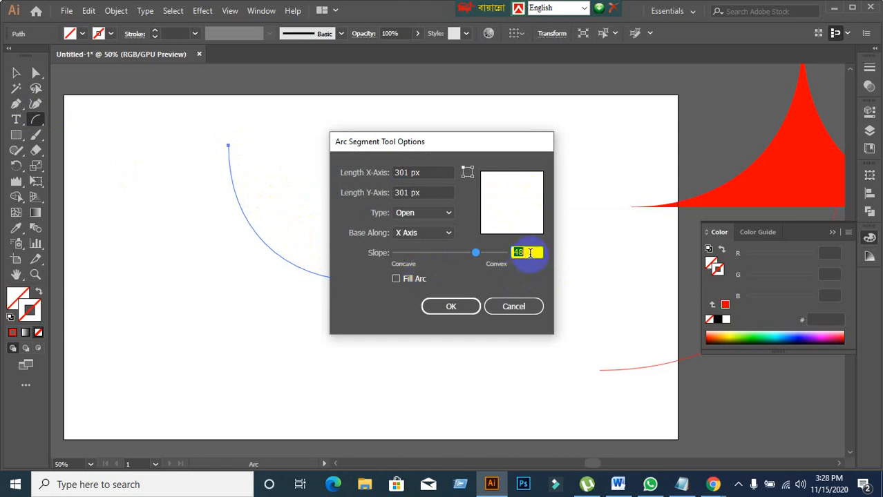
key("Up")
key("Up")
key("Up")
left_click(396, 280)
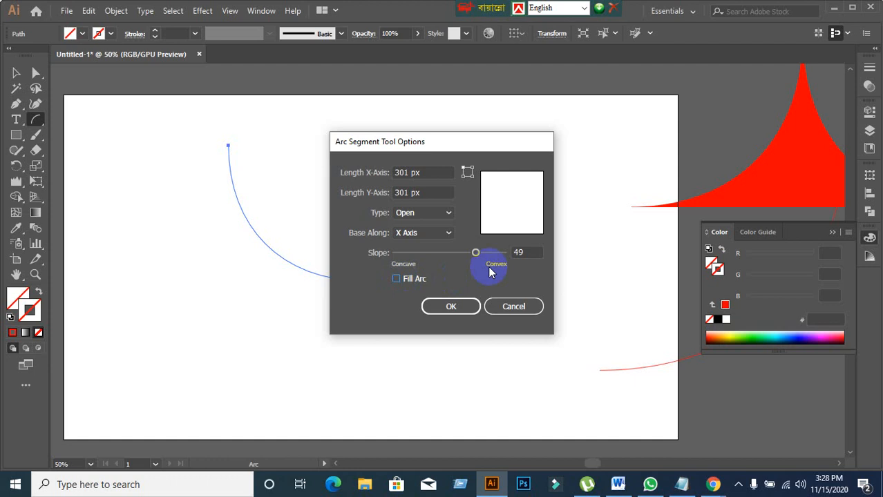
Set the arc type to Closed and draw a closed arc about 330 px wide and 330 px high in the artboard's upper half
left_click(448, 220)
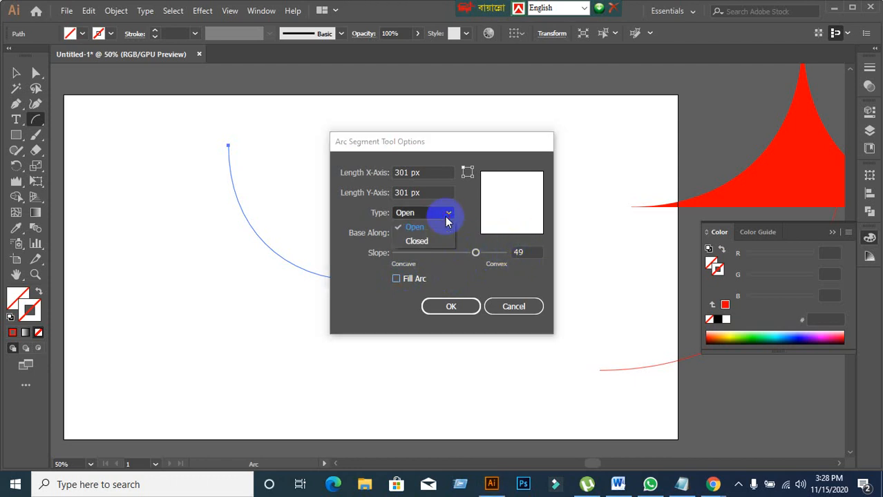
left_click(448, 220)
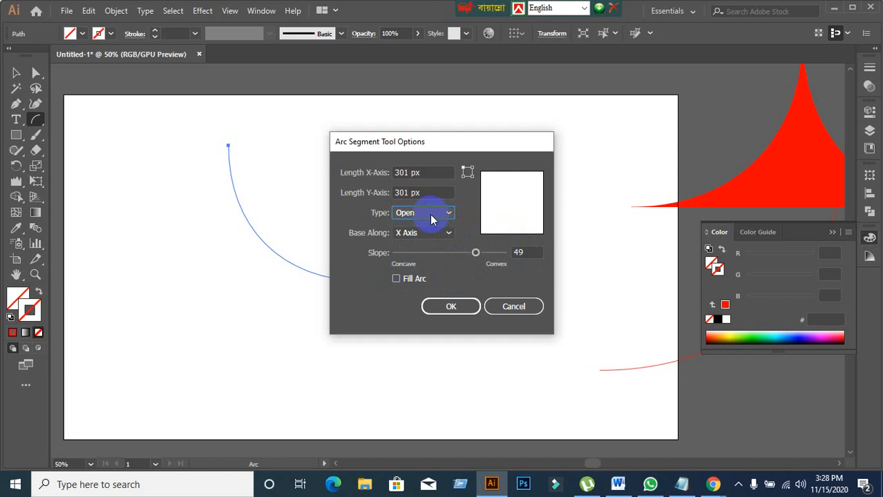
left_click(447, 216)
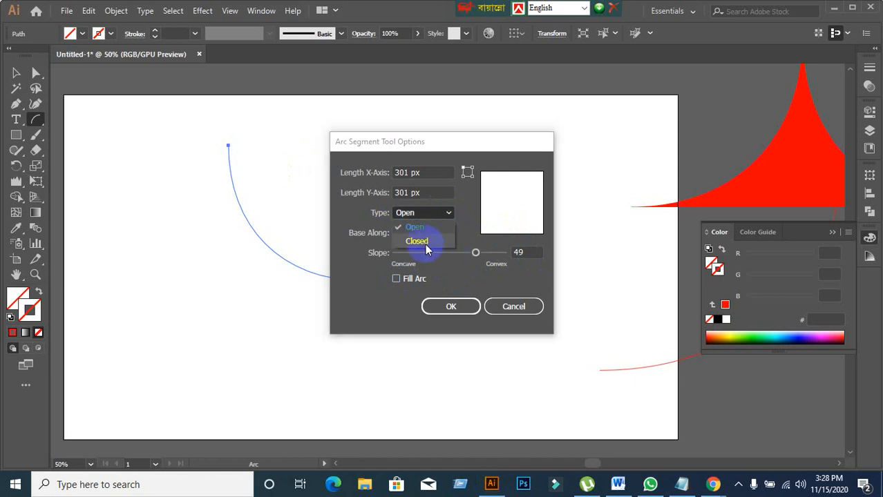
left_click(423, 239)
left_click(460, 306)
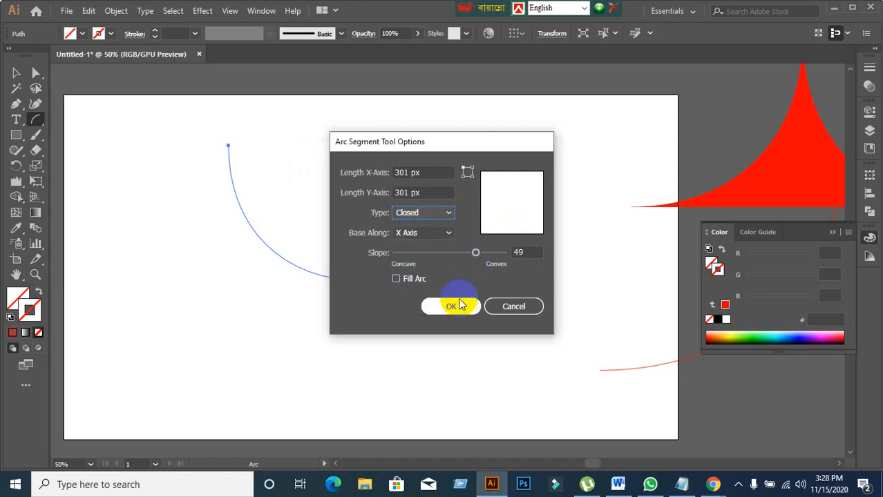
left_click_drag(378, 145, 501, 294)
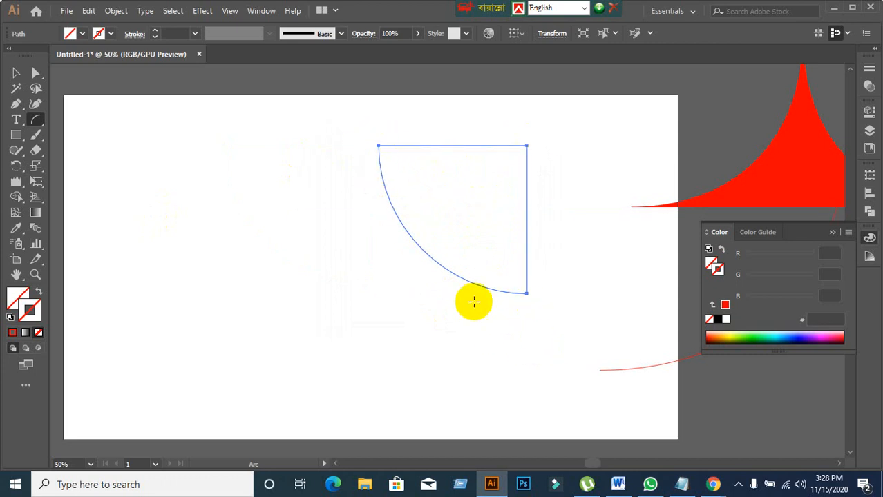
Keep the arc type as Closed and draw another closed arc about 428 px wide and 398 px high, curving down to the left
double_click(37, 121)
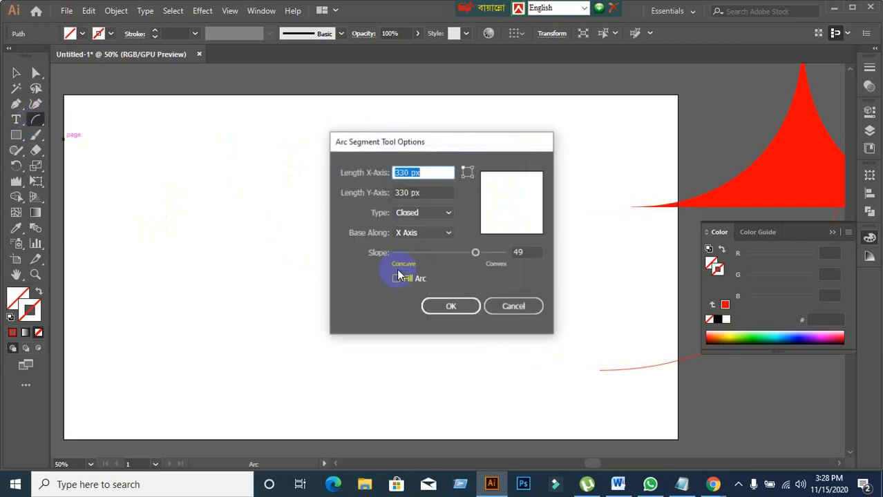
left_click(416, 219)
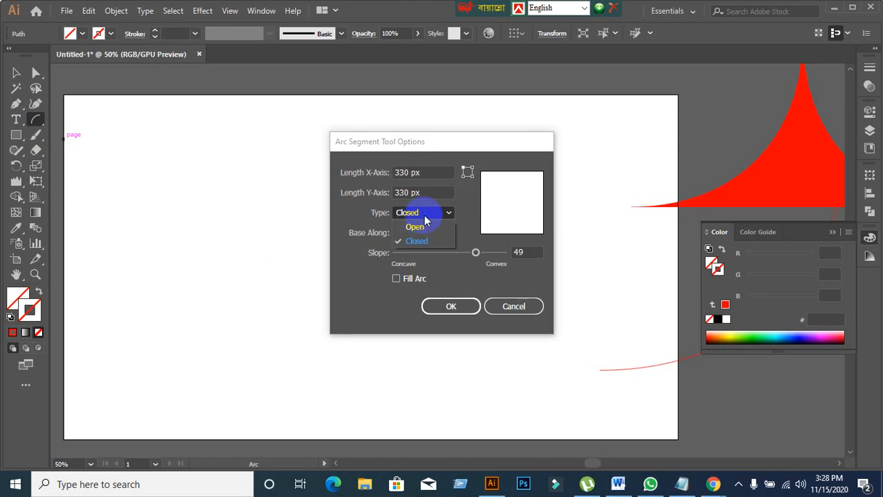
left_click(438, 239)
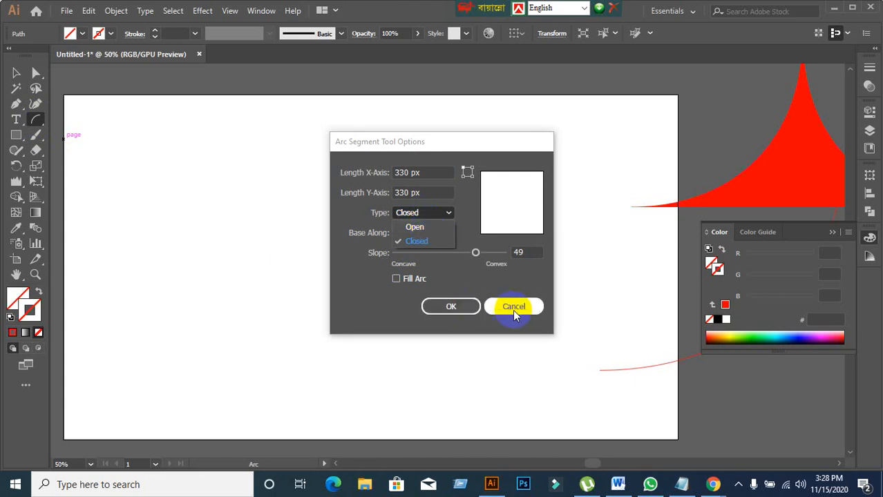
left_click(452, 306)
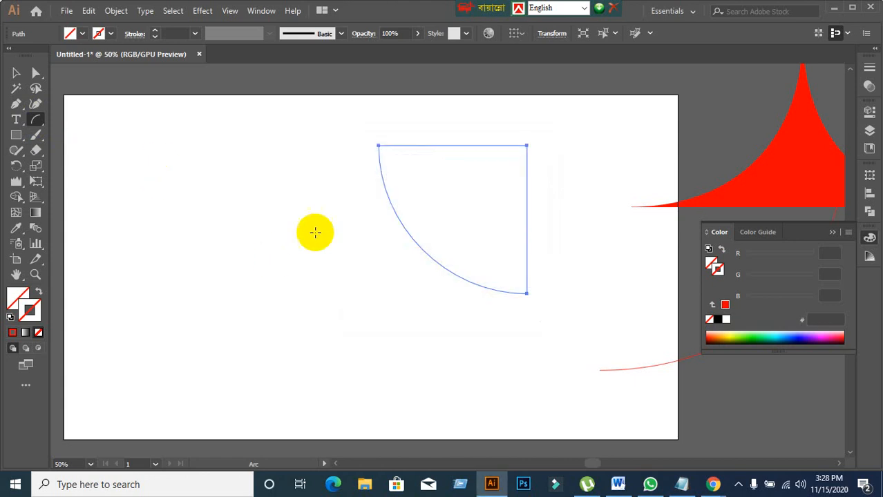
left_click_drag(290, 145, 98, 324)
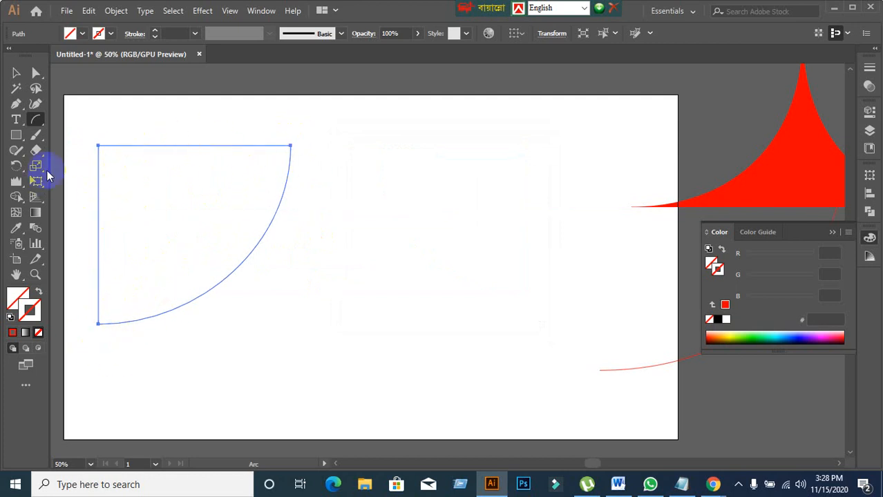
Set the arc type to Open and draw an open arc about 440 px wide and 440 px high, curving down to the right
double_click(38, 125)
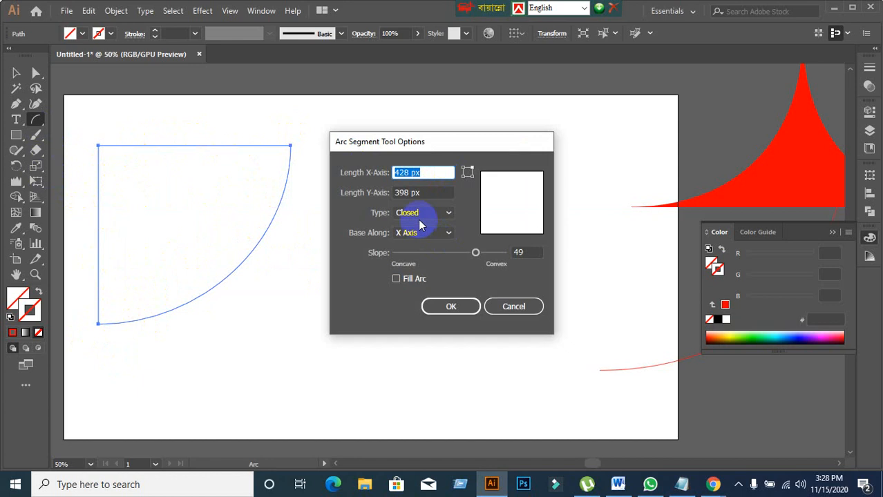
left_click(423, 213)
left_click(415, 228)
left_click(450, 307)
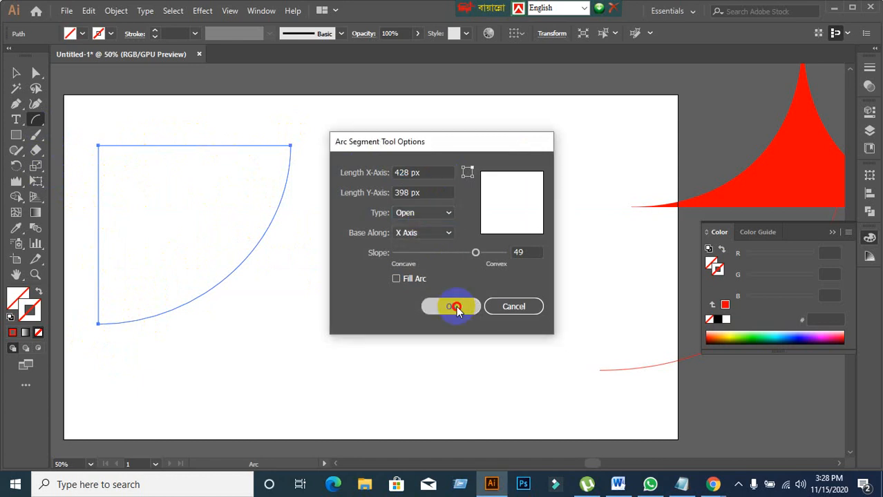
left_click_drag(432, 136, 566, 334)
key("shift")
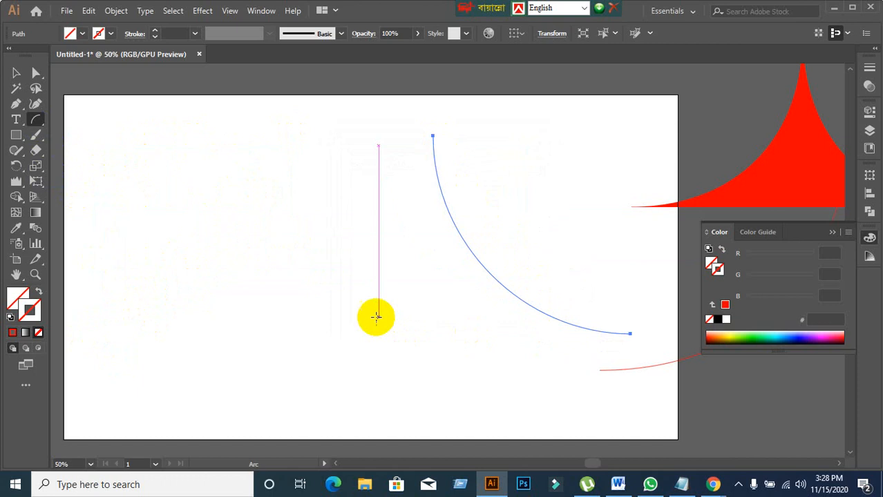
double_click(36, 122)
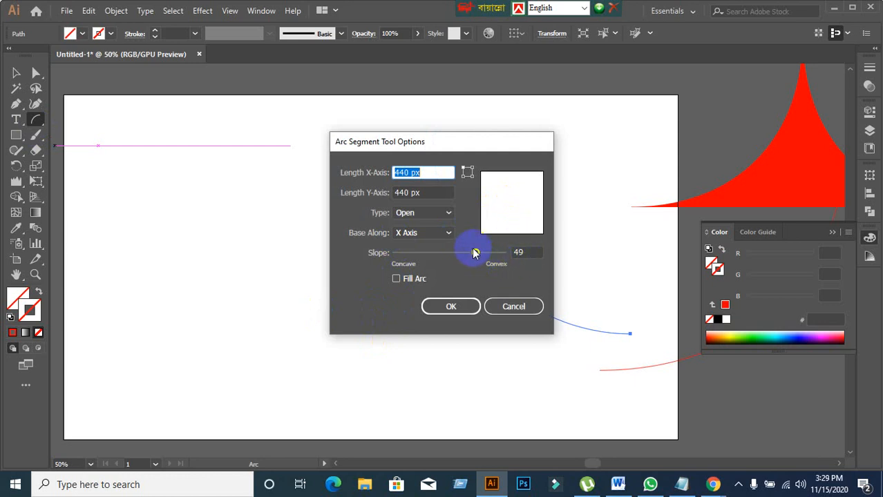
left_click_drag(476, 254, 462, 254)
left_click(533, 308)
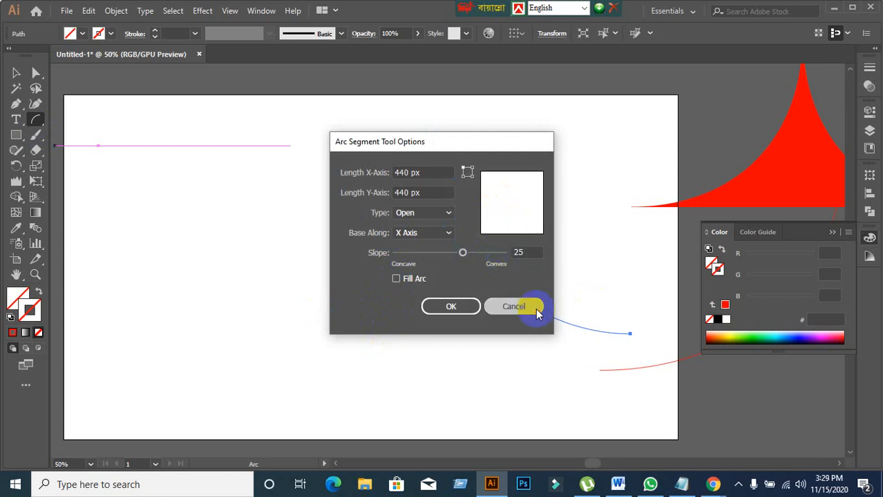
Apply a red stroke to the selected open arc and set the slope to -58 in the Arc Segment Tool Options
left_click(13, 333)
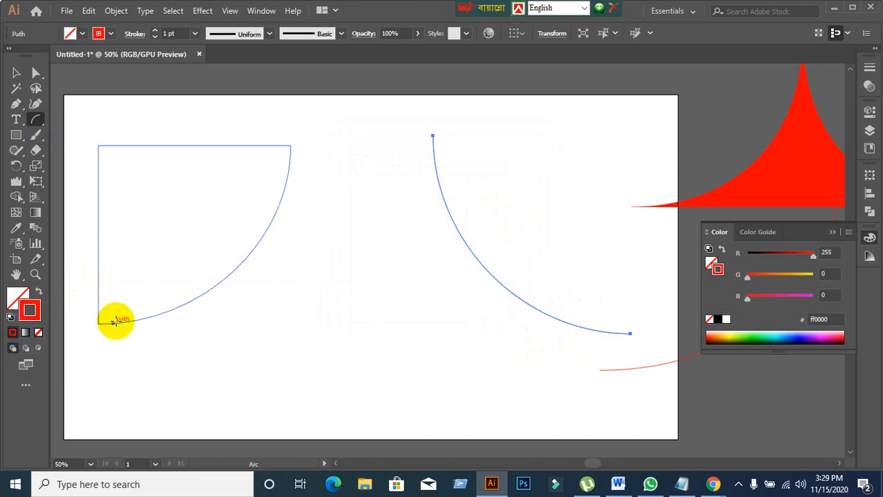
double_click(31, 123)
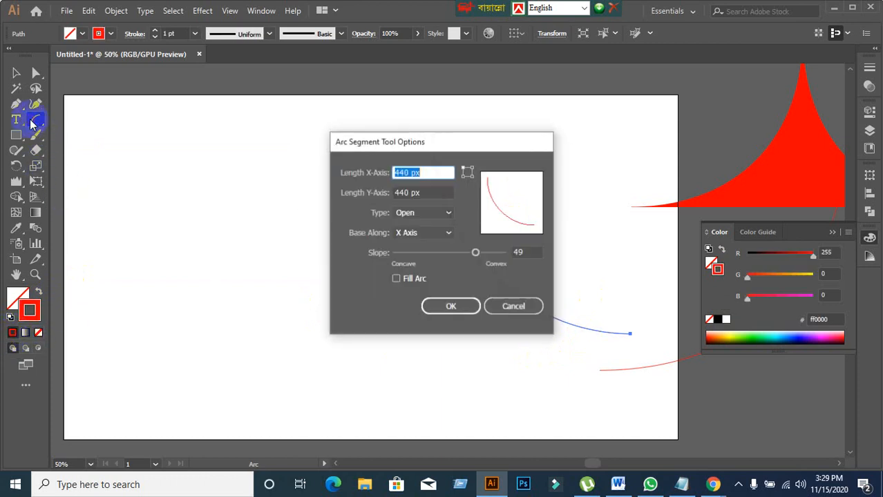
left_click(530, 251)
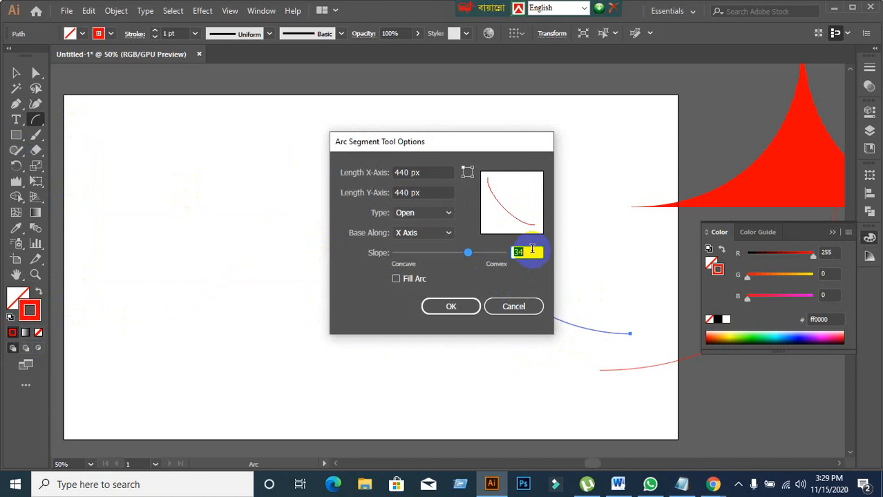
key("Down")
key("Down")
key("Down")
key("Down")
left_click(529, 251)
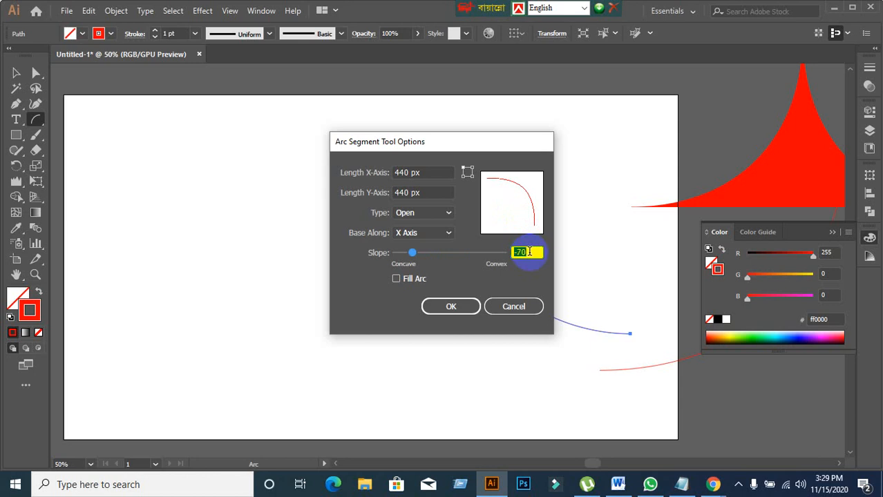
key("Up")
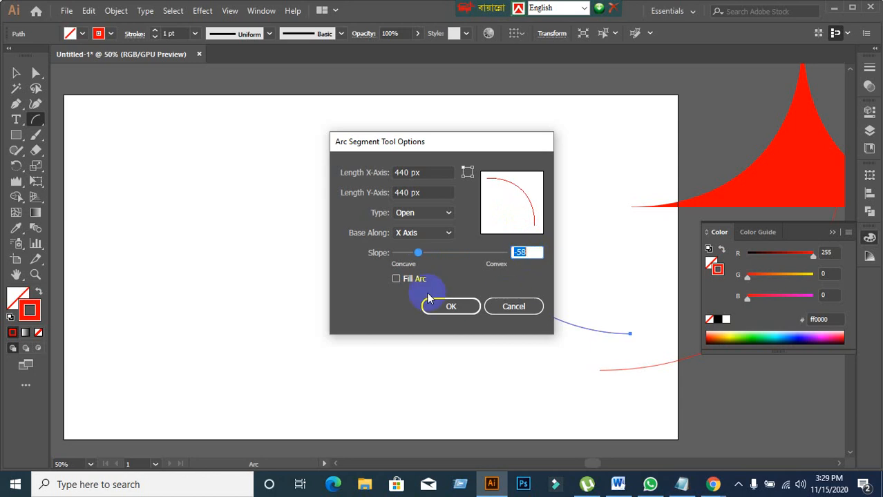
left_click(452, 306)
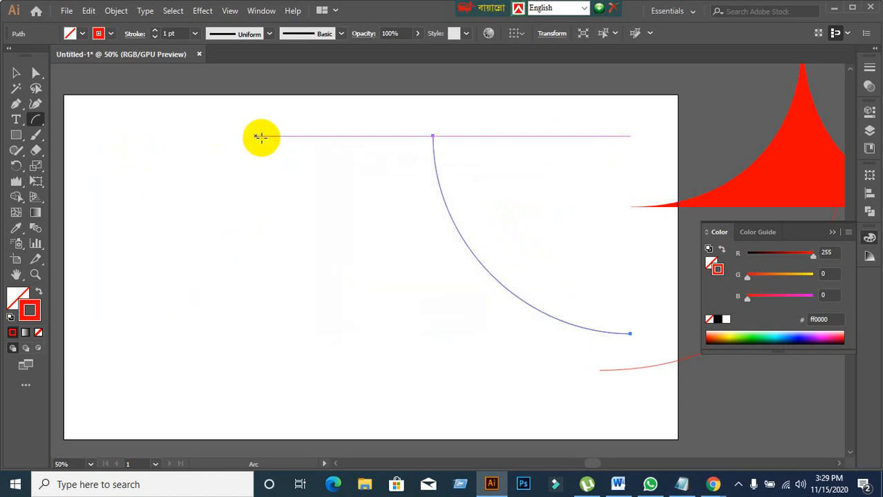
Draw two arcs on the artboard, bulging right and left, plus one across its upper edge, and undo the extra arc beside it
left_click_drag(280, 185, 448, 356)
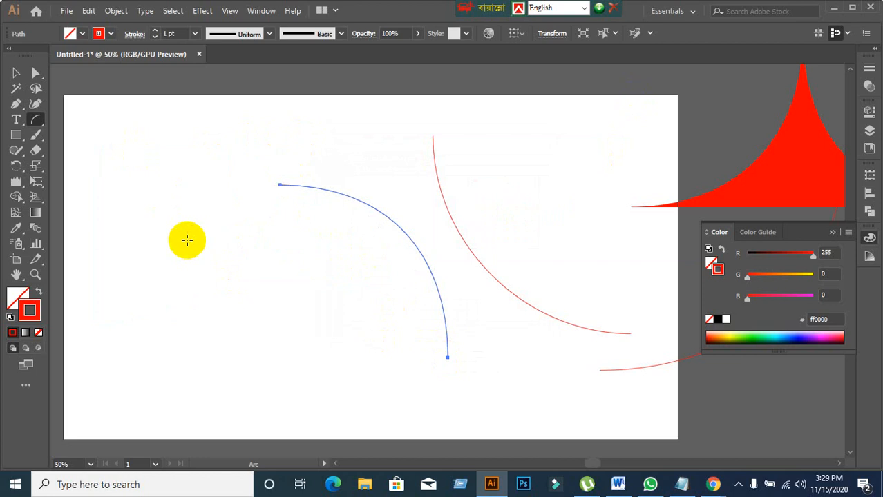
left_click_drag(240, 207, 76, 381)
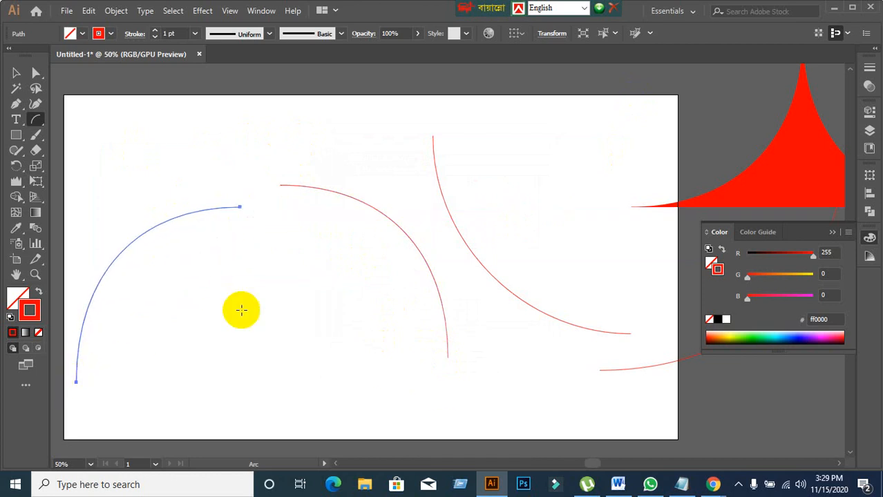
left_click_drag(336, 278, 302, 409)
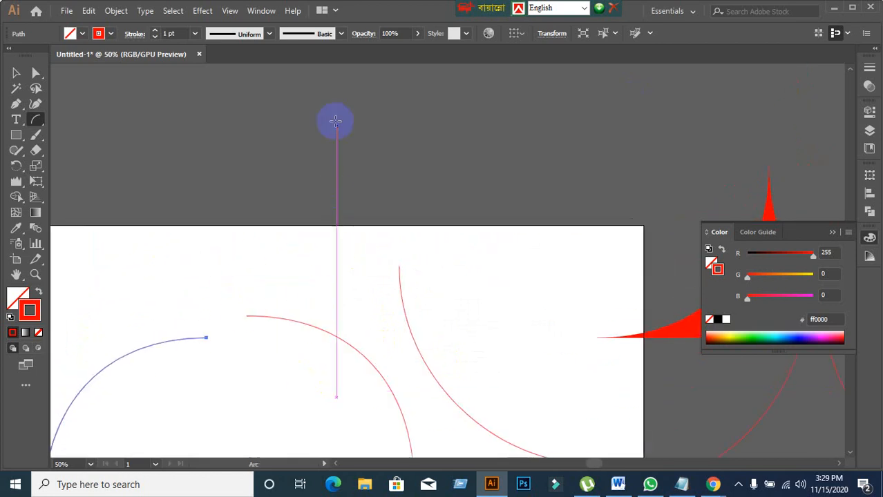
left_click_drag(316, 99, 512, 294)
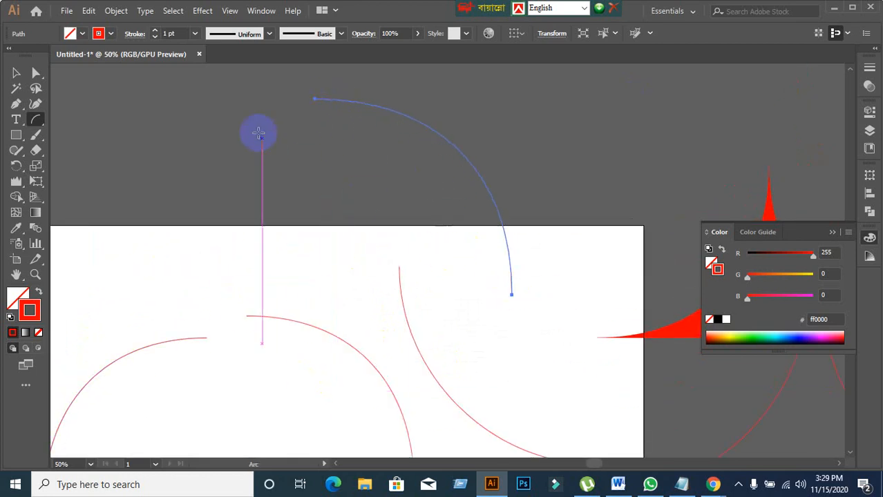
left_click_drag(312, 98, 102, 243)
key("ctrl+z")
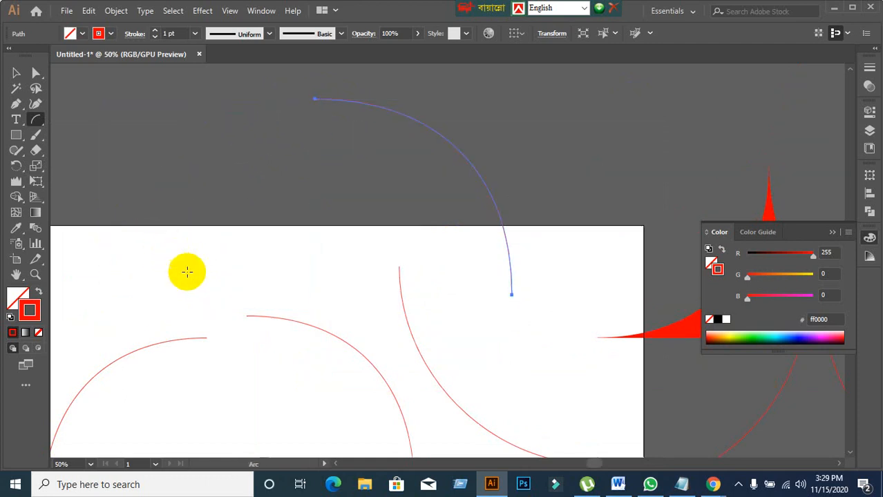
Draw an arc below the artboard and move it up so it crosses the artboard's lower edge
left_click_drag(170, 280, 285, 1)
left_click_drag(335, 260, 228, 152)
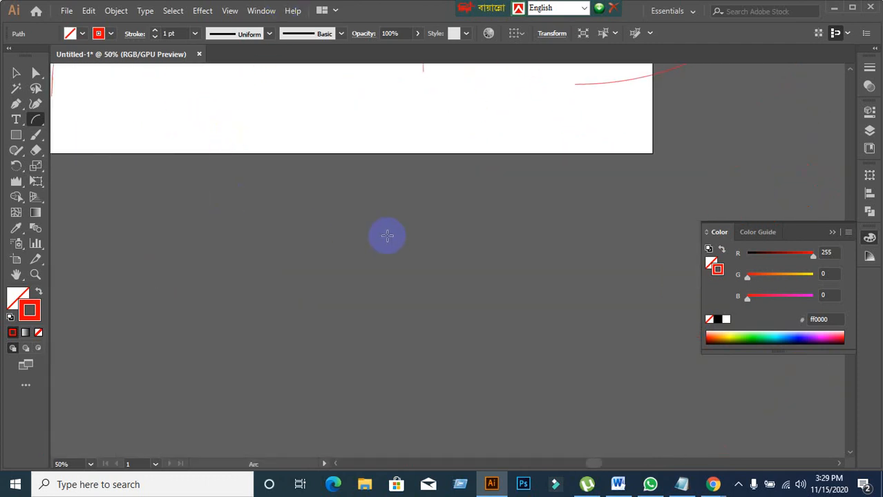
left_click_drag(334, 216, 469, 397)
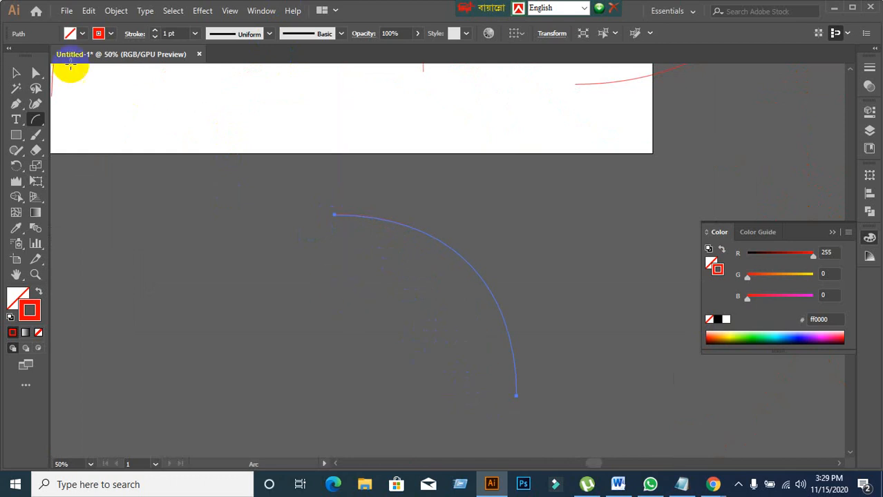
left_click(27, 74)
scroll(428, 319, "up", 2)
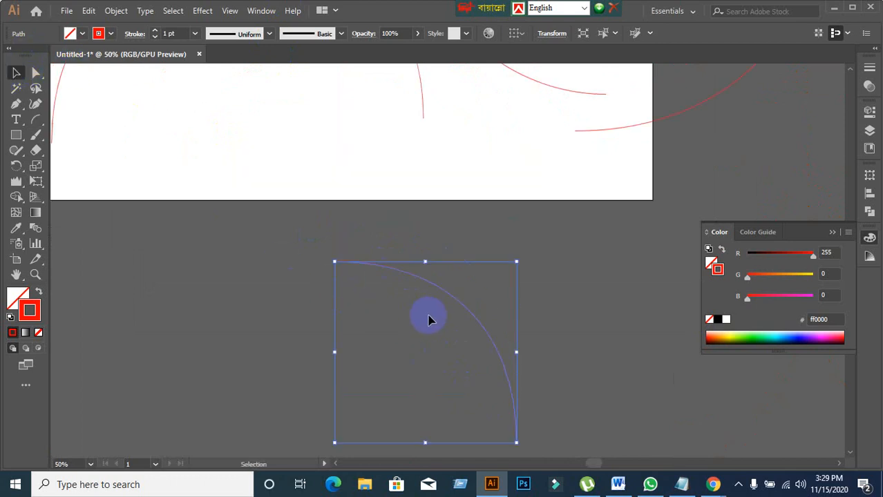
left_click_drag(425, 283, 331, 112)
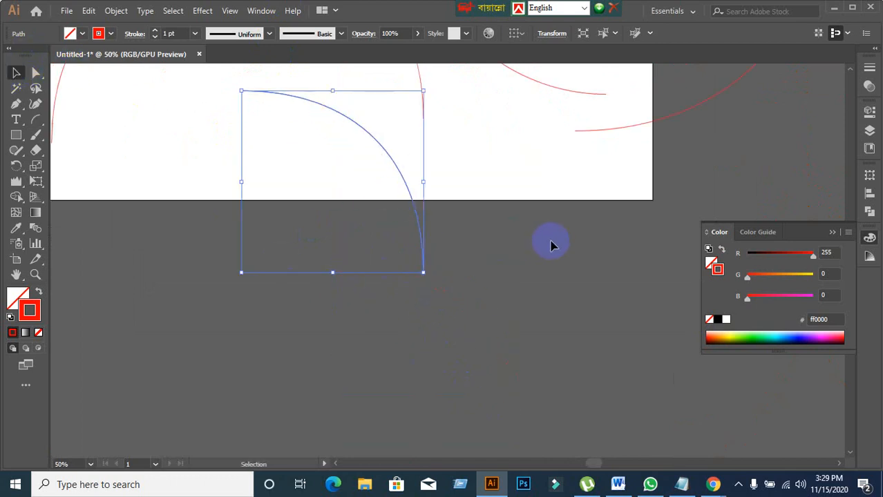
Duplicate the arc at the artboard's lower edge to the left, reflect the copy across the vertical axis, and deselect it
left_click_drag(552, 243, 641, 376)
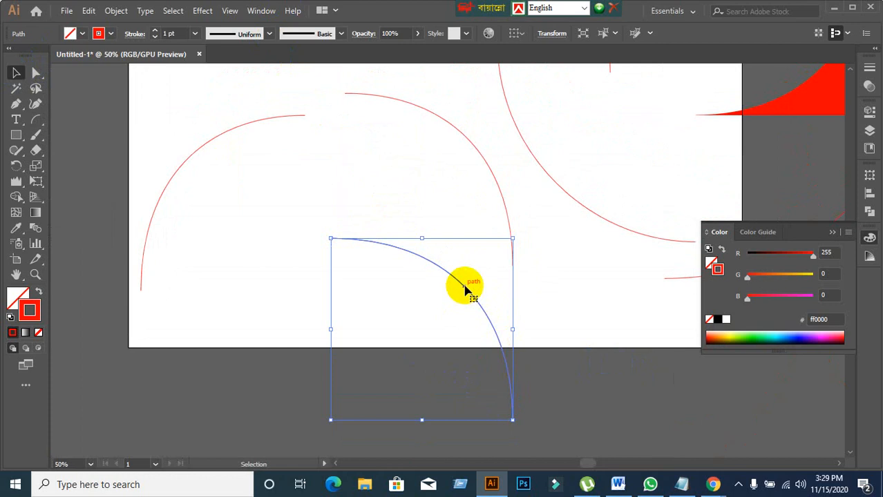
left_click_drag(465, 290, 370, 290)
right_click(372, 290)
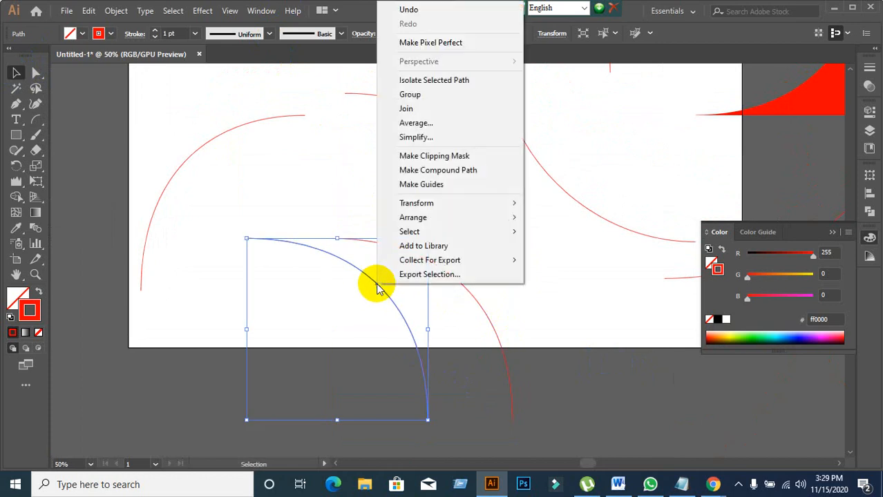
mouse_move(415, 206)
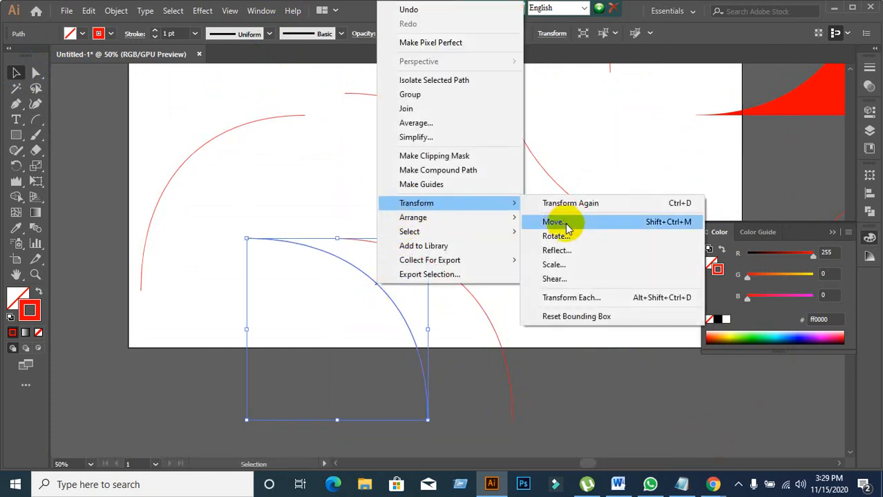
left_click(563, 250)
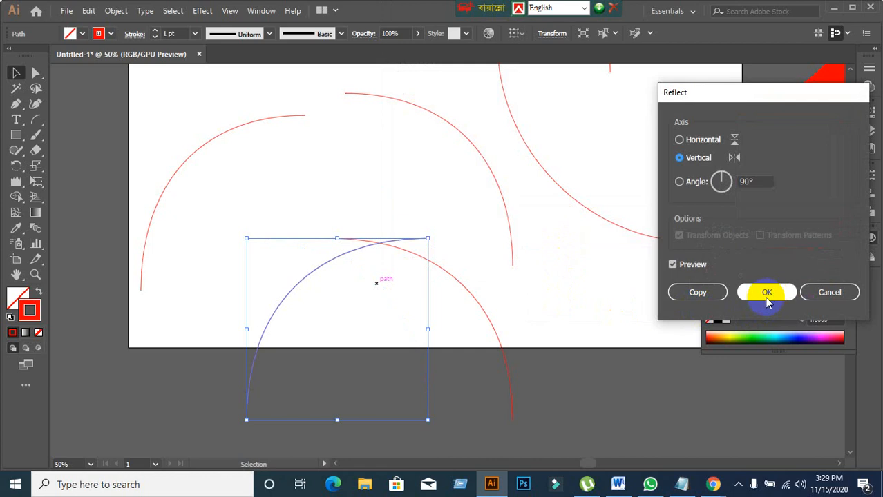
left_click(767, 297)
left_click(328, 304)
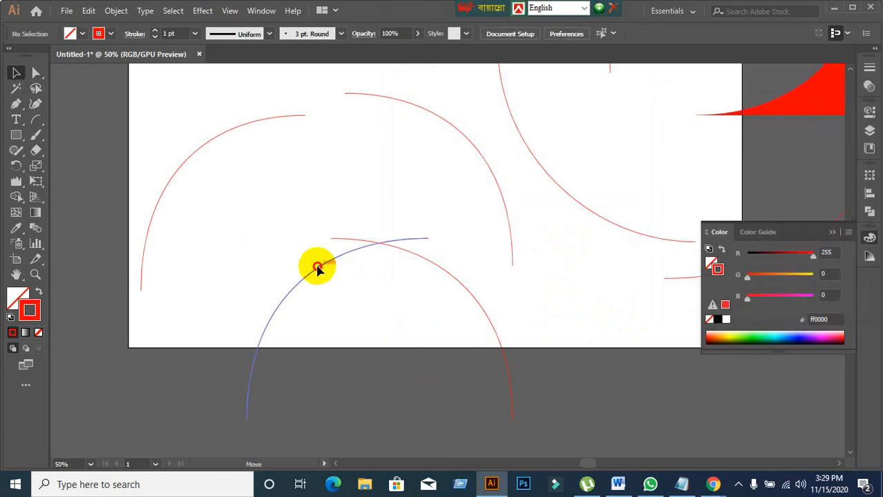
Move the mirrored arc left until its upper end meets the other arc's, forming a dome across the artboard's lower edge
left_click_drag(317, 268, 228, 269)
left_click(361, 355)
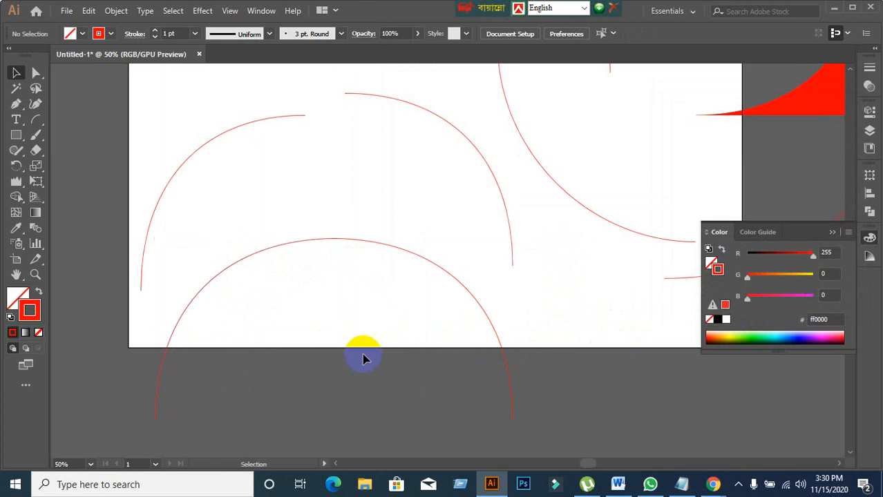
left_click(299, 241)
left_click_drag(295, 226, 563, 394)
left_click(596, 380)
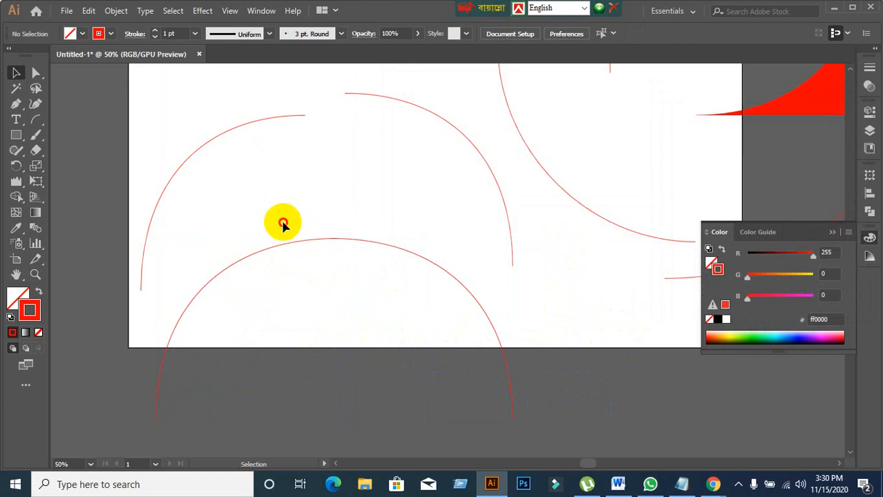
left_click_drag(283, 223, 488, 335)
left_click_drag(612, 339, 591, 317)
Try moving the dome's right half away from the left half, and undo the move
scroll(415, 394, "down", 2)
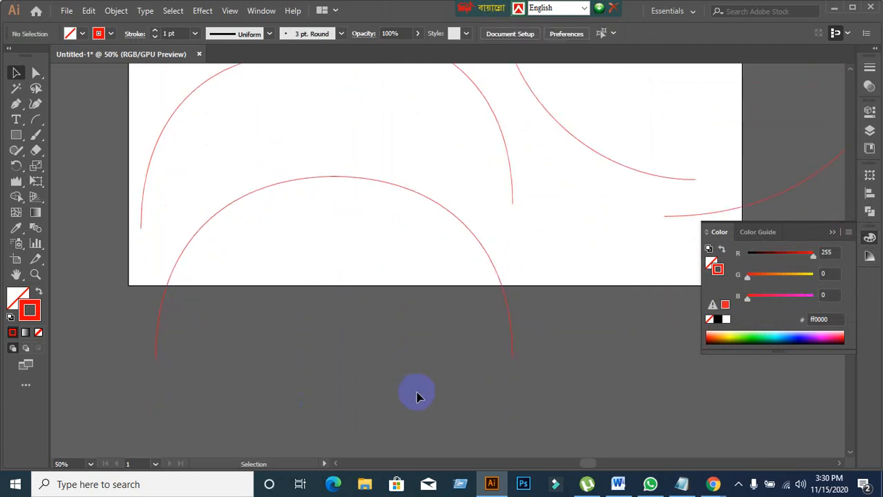
scroll(416, 396, "up", 3)
left_click_drag(274, 243, 536, 344)
left_click(502, 357)
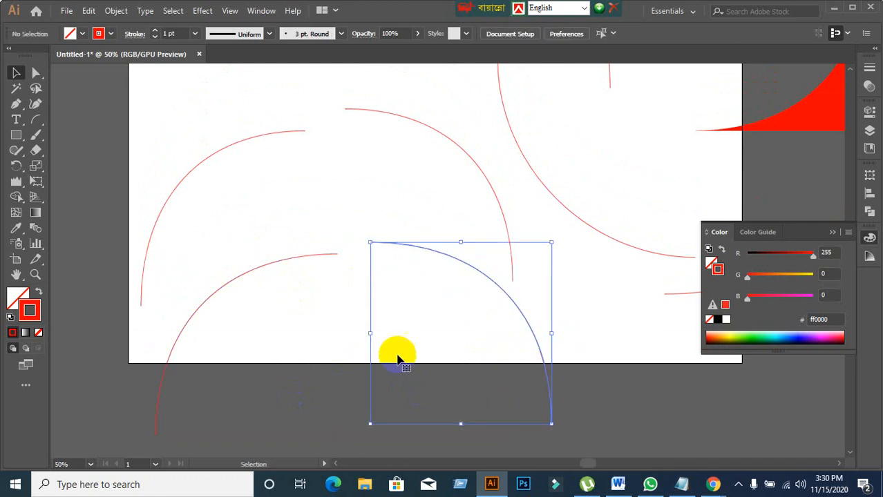
key("ctrl+z")
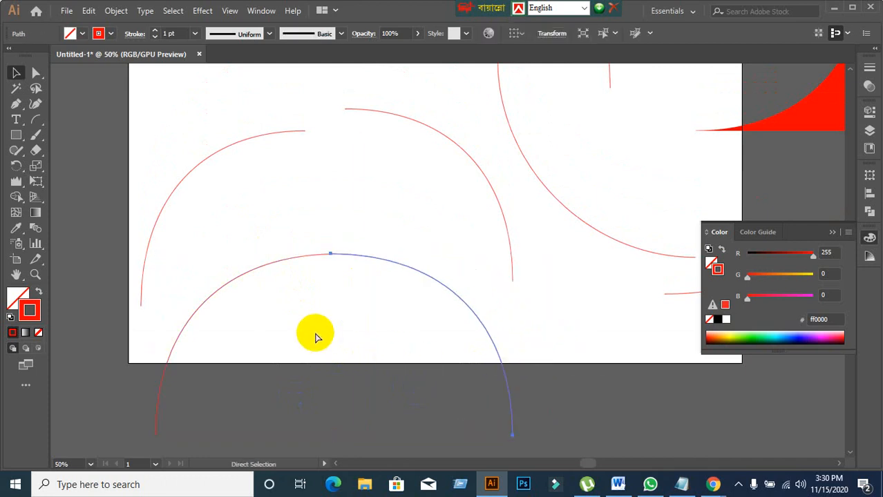
Move the arcs in the artboard's upper-left area down and to the right to free drawing space, and deselect them
scroll(315, 325, "up", 5)
left_click(309, 268)
key("Delete")
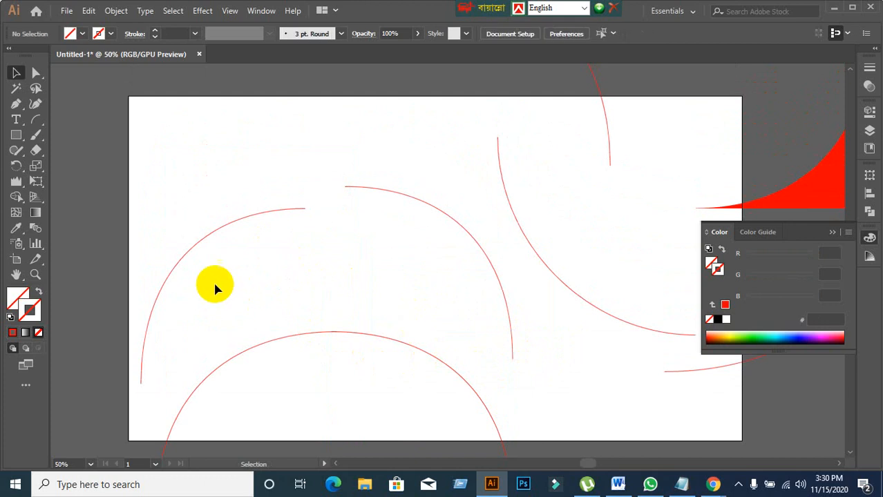
left_click_drag(172, 204, 507, 273)
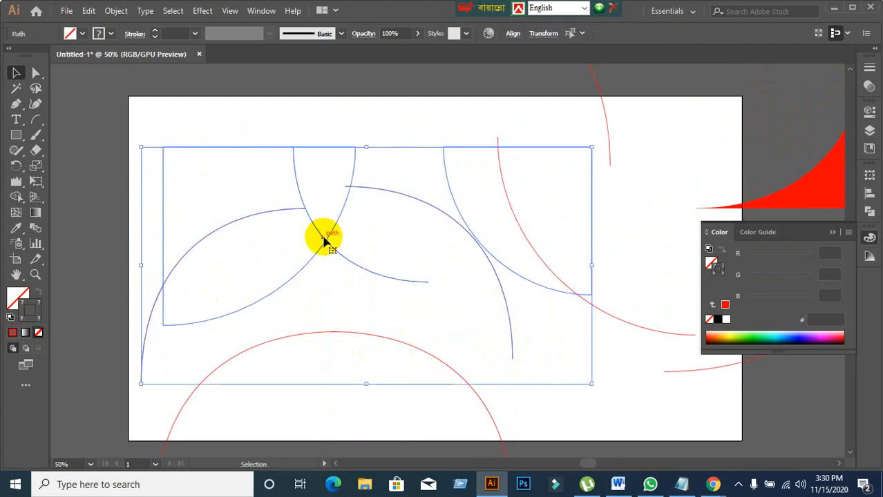
left_click_drag(323, 237, 547, 359)
left_click(248, 275)
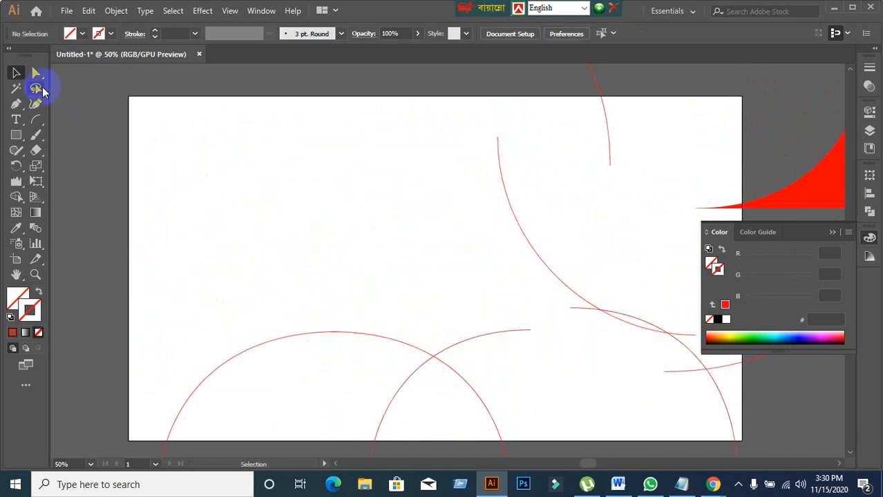
Set the Arc tool's base along the Y Axis and its slope to 18, draw a test arc, and undo it
double_click(37, 121)
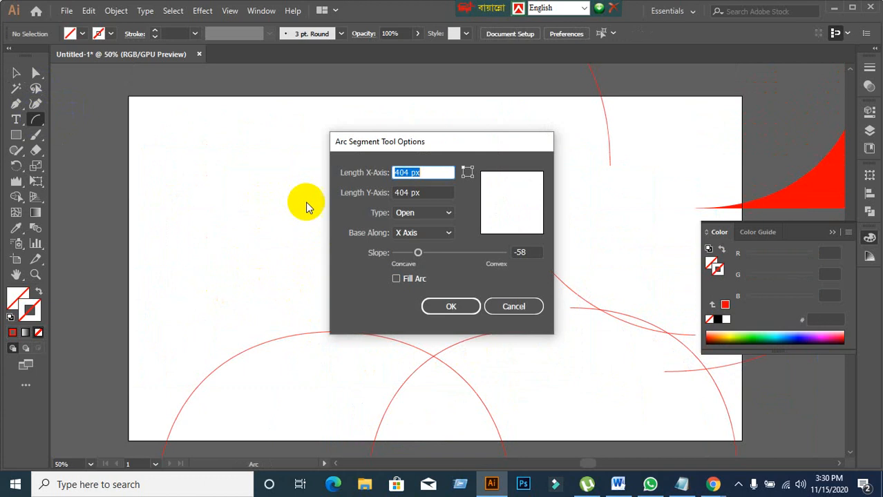
left_click(528, 254)
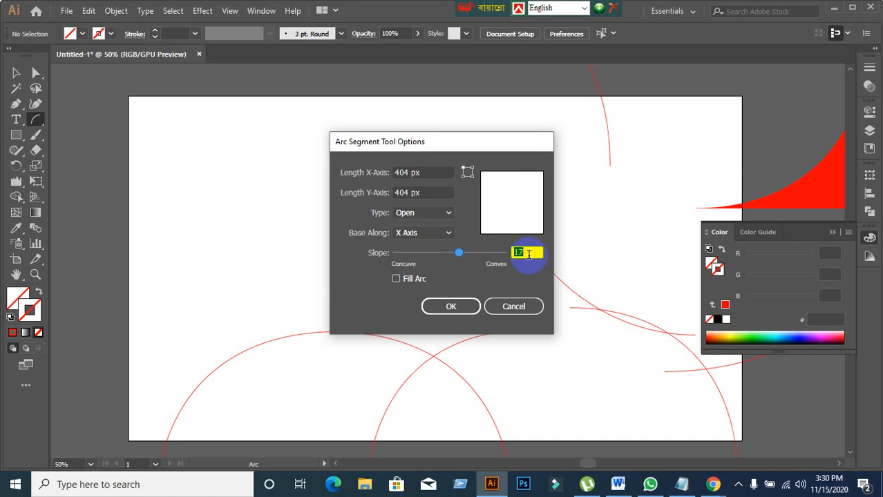
left_click(448, 235)
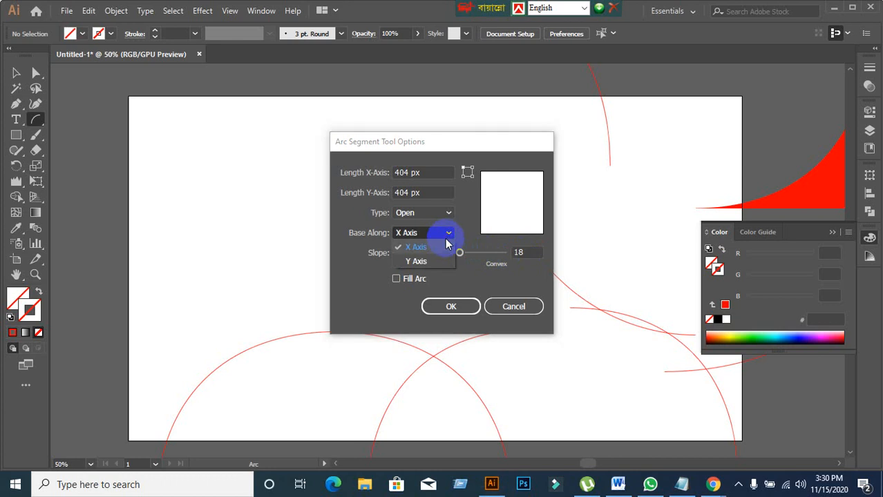
left_click(418, 262)
left_click(445, 306)
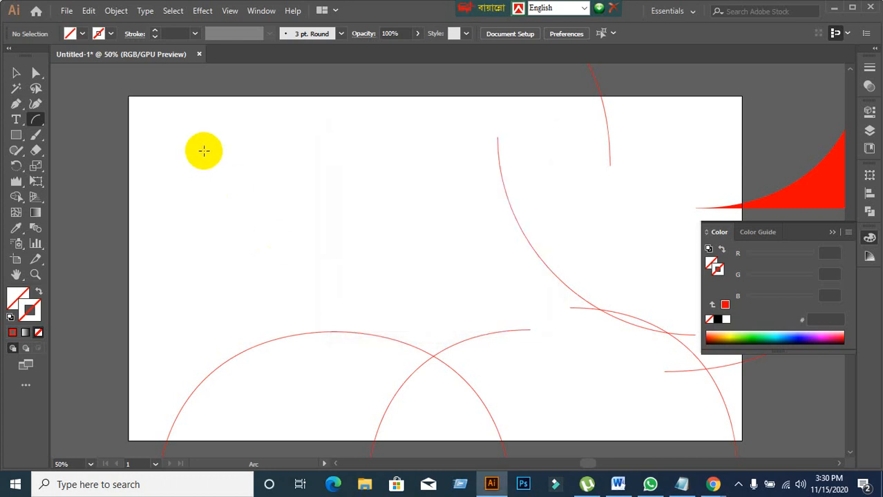
left_click_drag(206, 144, 380, 316)
key("ctrl+z")
Close the arc options without changes and restore the red stroke colour ff0000 for new arcs
left_click(35, 121)
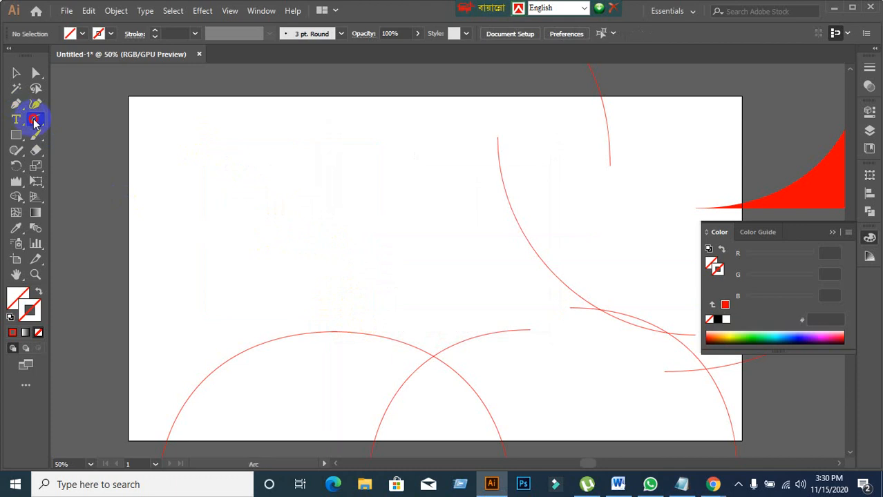
double_click(36, 121)
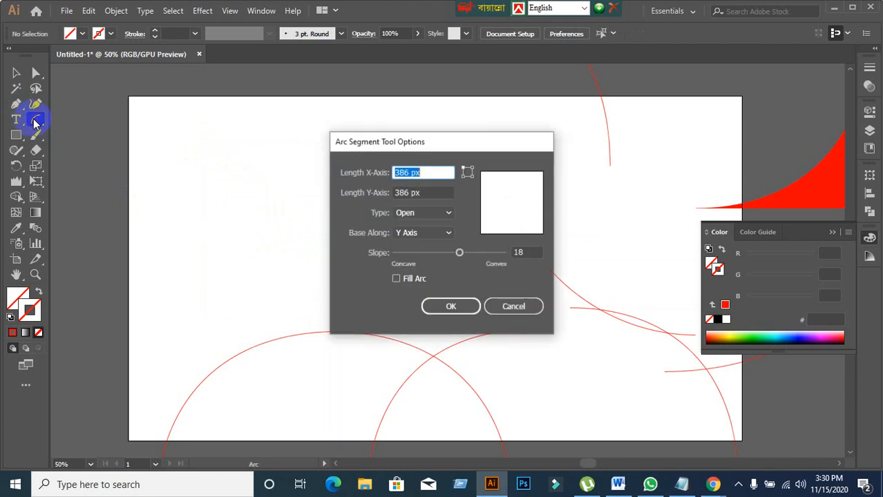
left_click(511, 306)
left_click(39, 332)
left_click(14, 334)
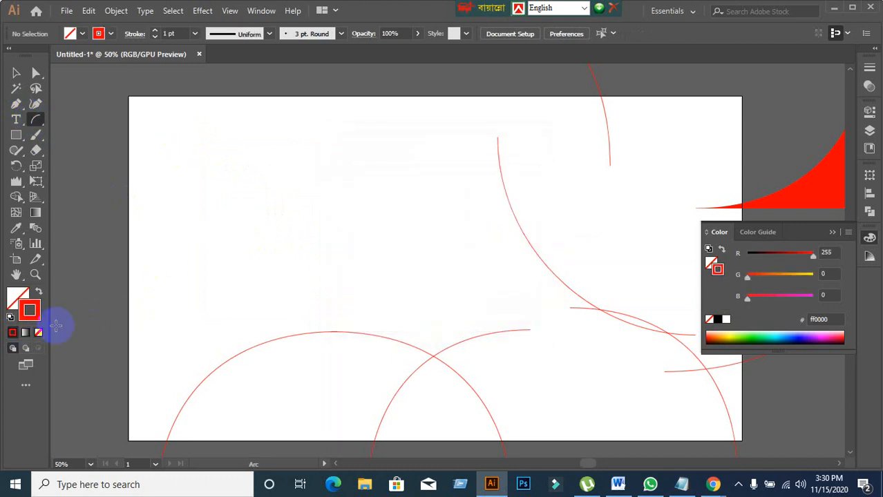
Set the arc slope to 54 and draw an open arc about 435 px wide and high, bulging up and right
double_click(37, 121)
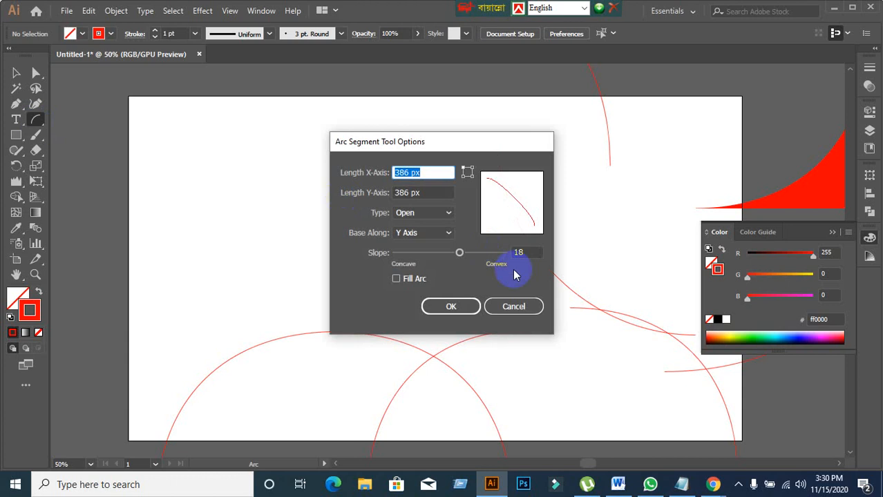
double_click(532, 253)
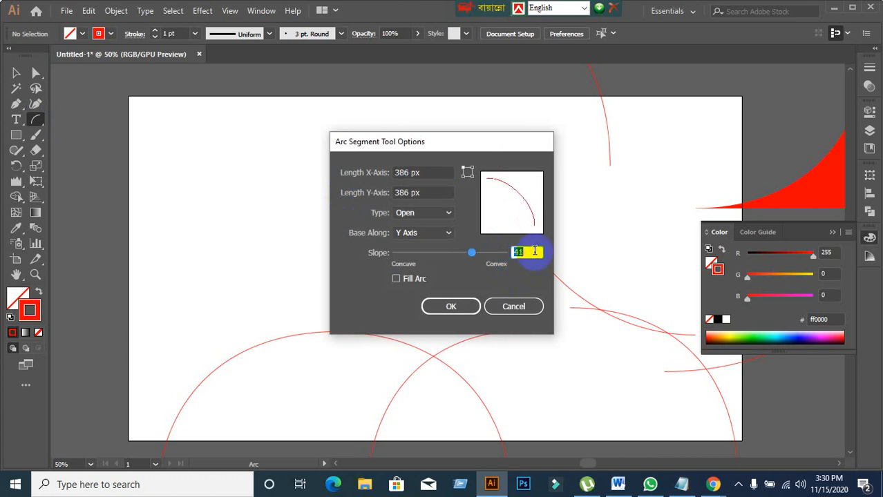
left_click(450, 306)
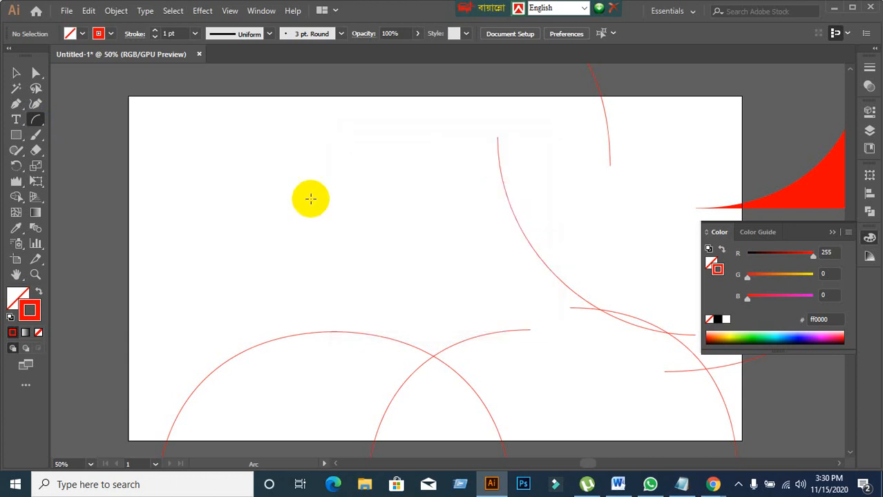
left_click_drag(229, 138, 424, 332)
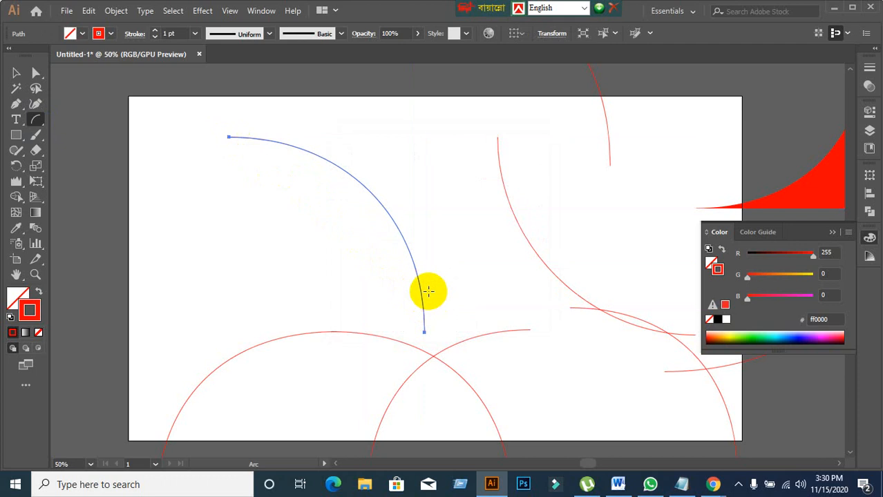
Set the arc's base along the X Axis and draw an open arc about 299 px wide and high below the previous arc
double_click(42, 121)
left_click(443, 233)
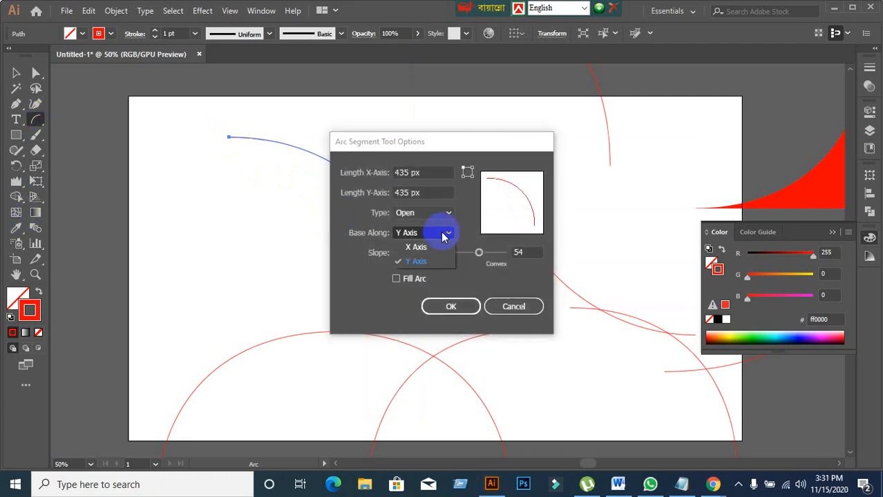
left_click(425, 248)
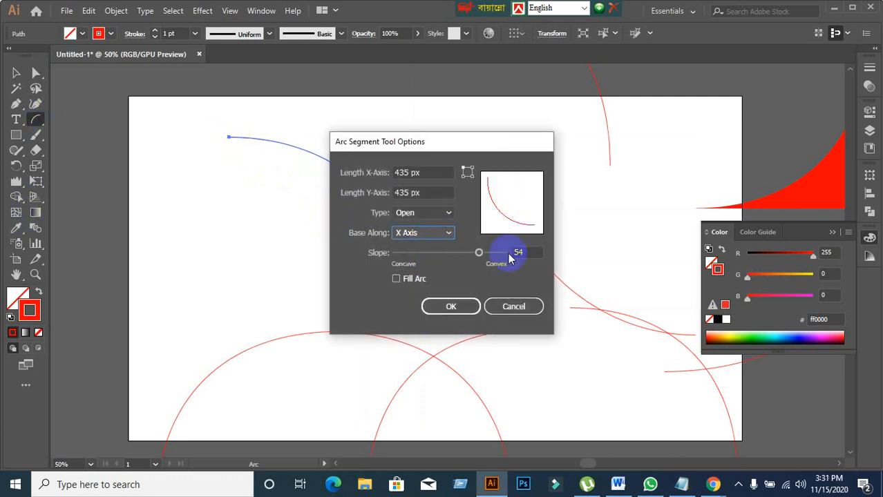
left_click(452, 309)
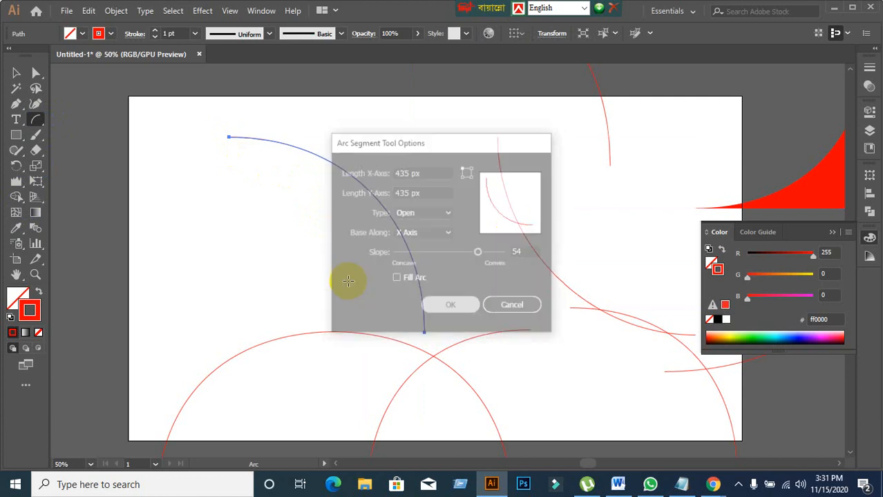
left_click_drag(238, 180, 371, 314)
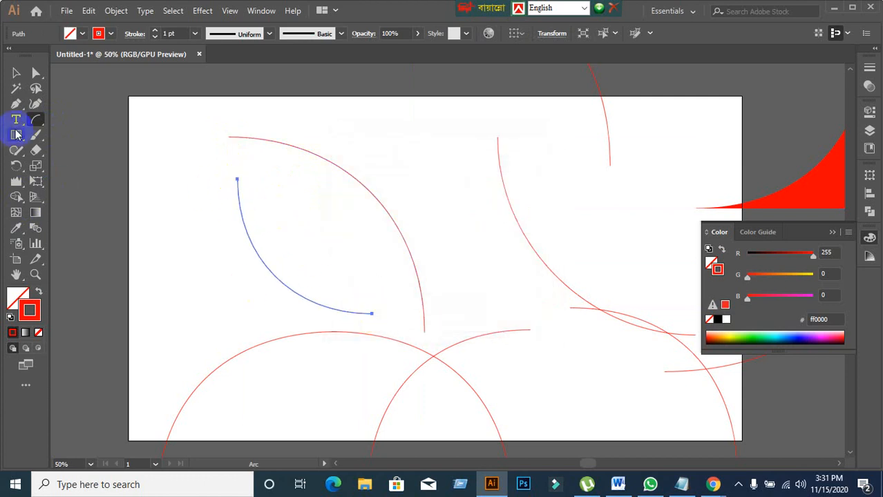
Compare the Y Axis and X Axis base previews in the Arc Segment Tool Options, and close without applying changes
double_click(37, 122)
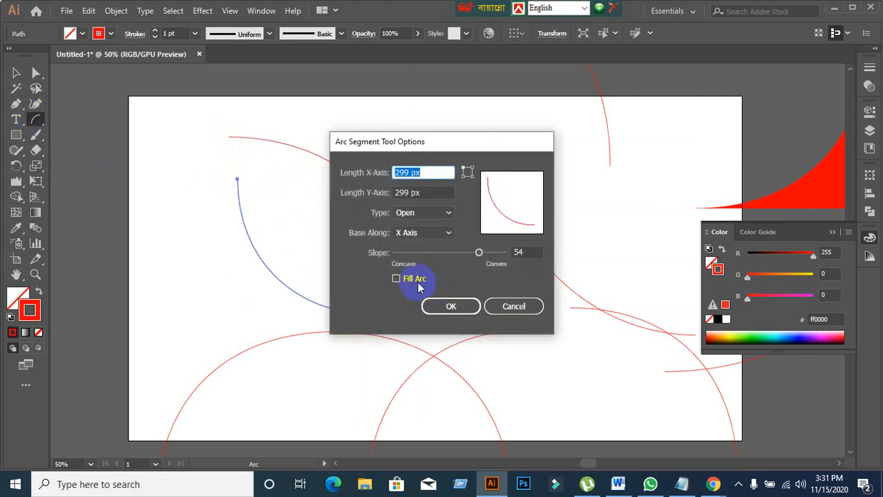
left_click(446, 234)
left_click(432, 261)
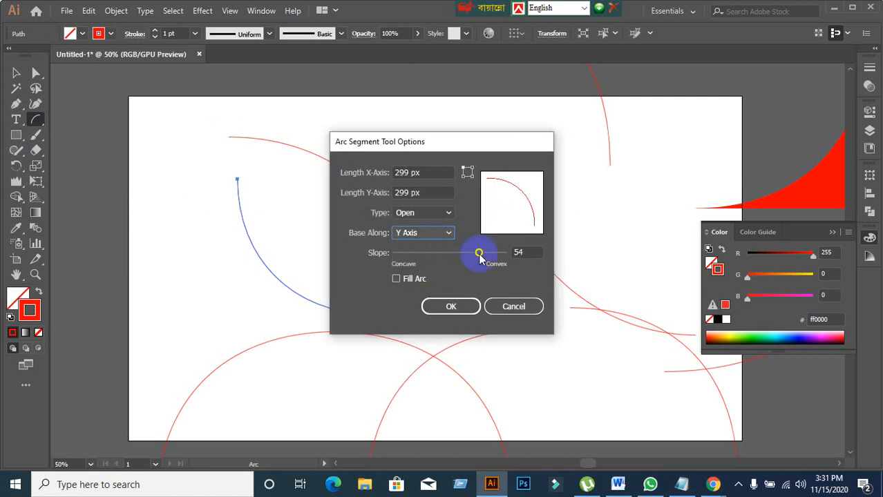
left_click(442, 234)
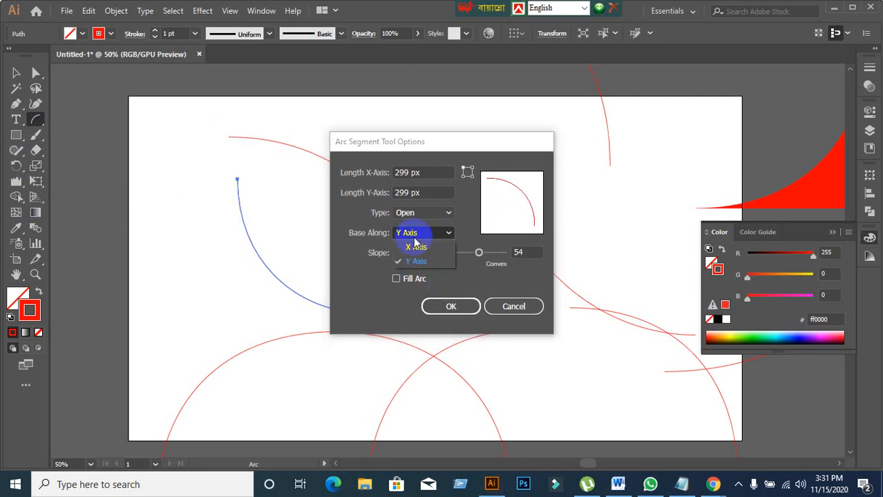
left_click(414, 250)
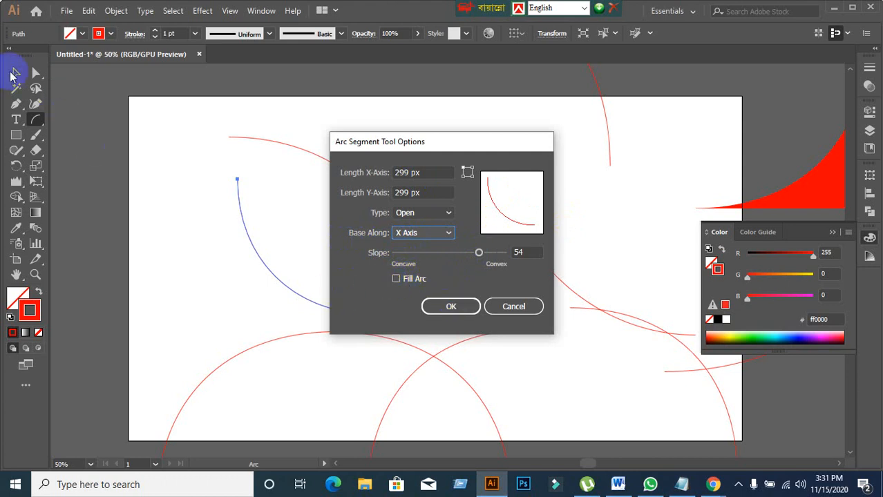
left_click(511, 308)
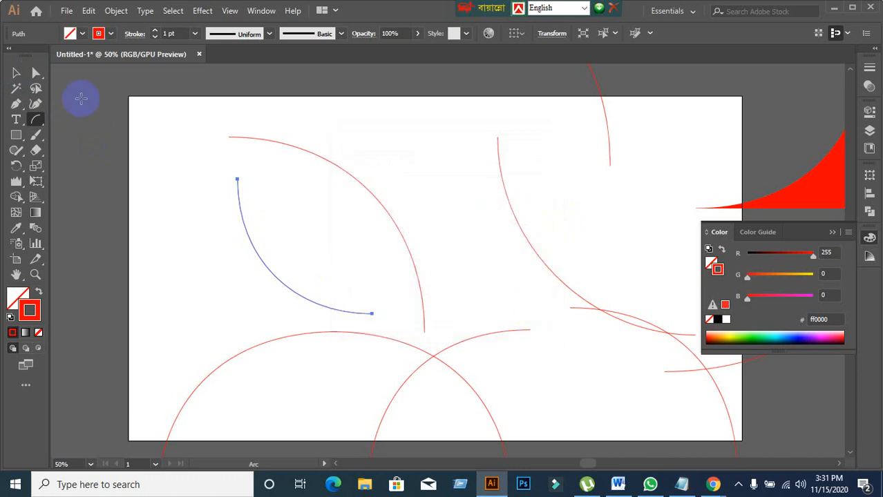
Move the two newly drawn arcs over to the artboard's upper-right area, and deselect them
left_click(12, 73)
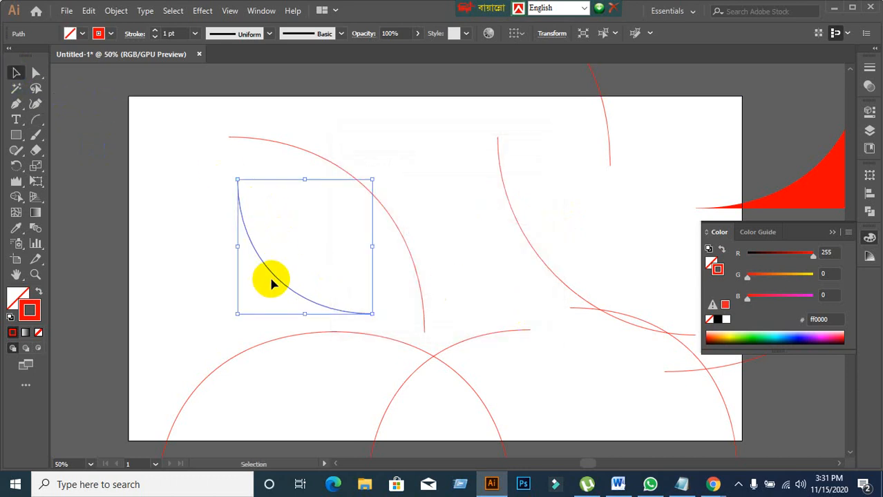
left_click_drag(271, 275, 440, 175)
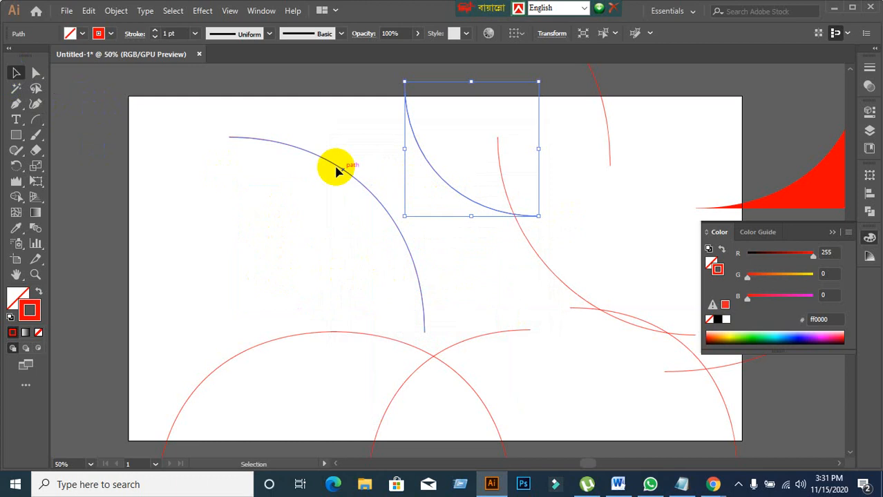
left_click(273, 136)
left_click_drag(272, 130, 246, 209)
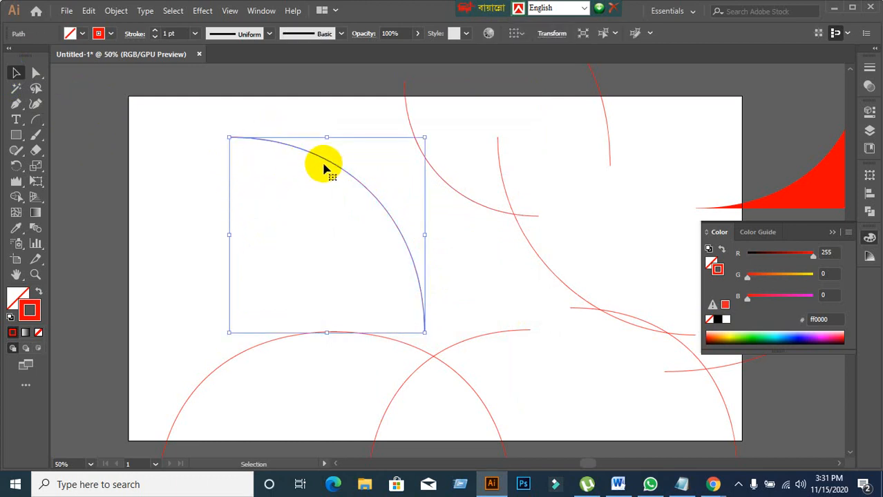
left_click_drag(325, 167, 493, 143)
left_click(187, 142)
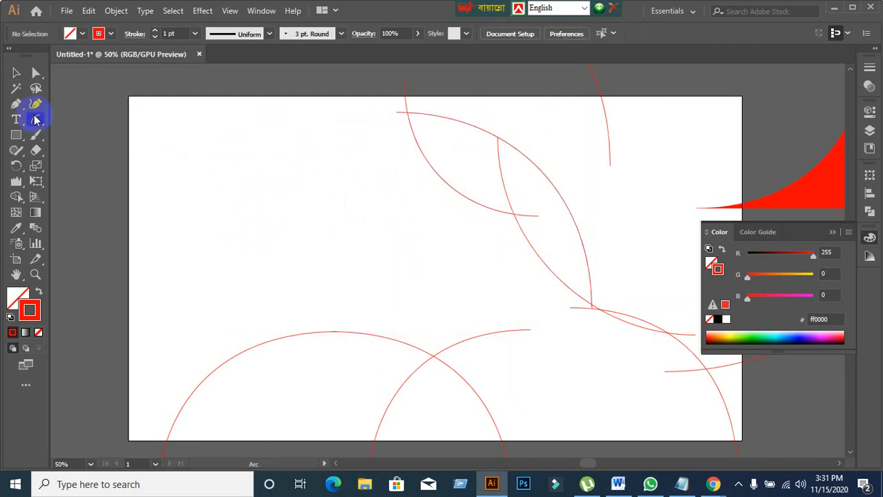
Try the Fill Arc option, and draw two open arcs in the artboard's empty left area, one bulging downward and one upward
double_click(36, 120)
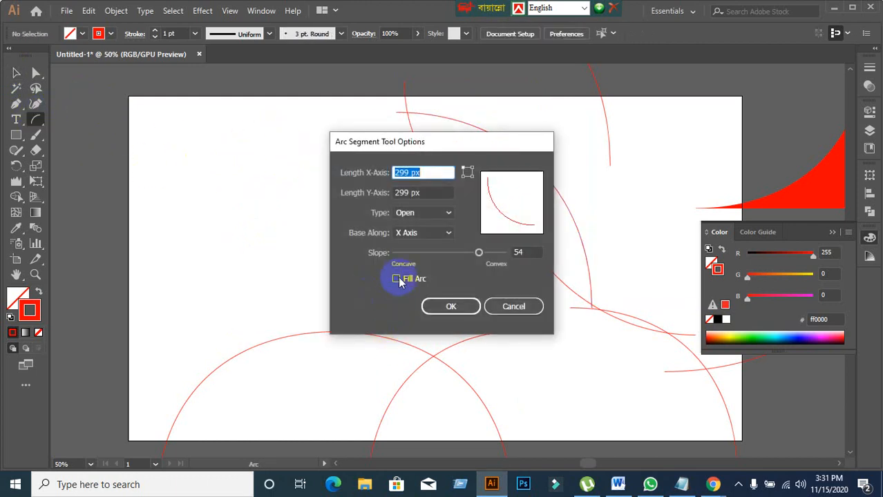
left_click(398, 280)
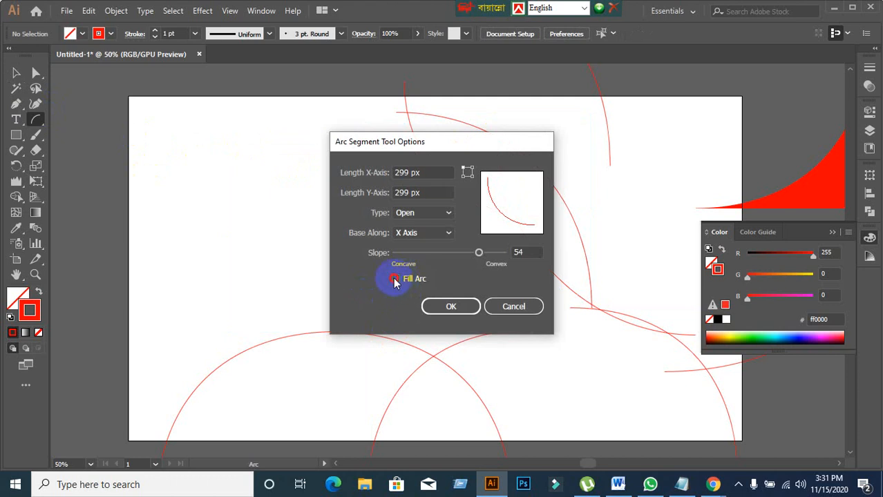
left_click(450, 306)
left_click_drag(235, 124, 327, 210)
left_click_drag(180, 307, 317, 245)
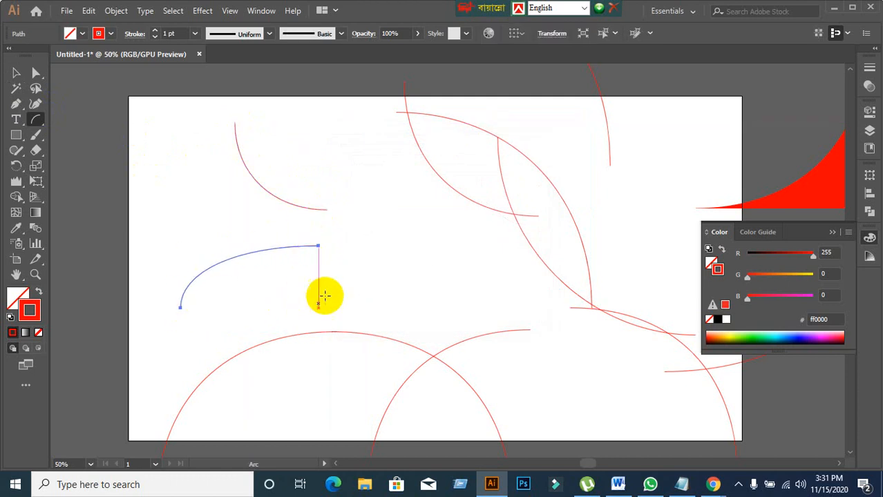
Draw an open arc about 327 px wide and 323 px high between the upper arcs, and keep it selected
left_click_drag(315, 116, 462, 261)
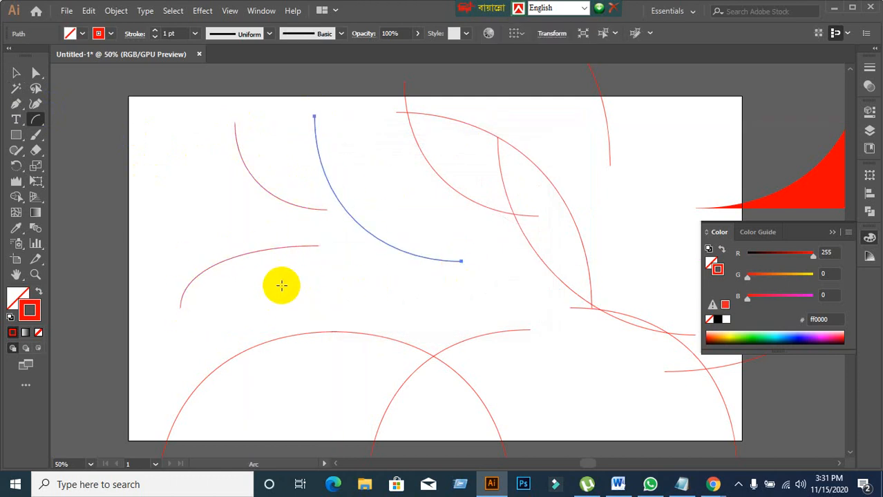
left_click(18, 73)
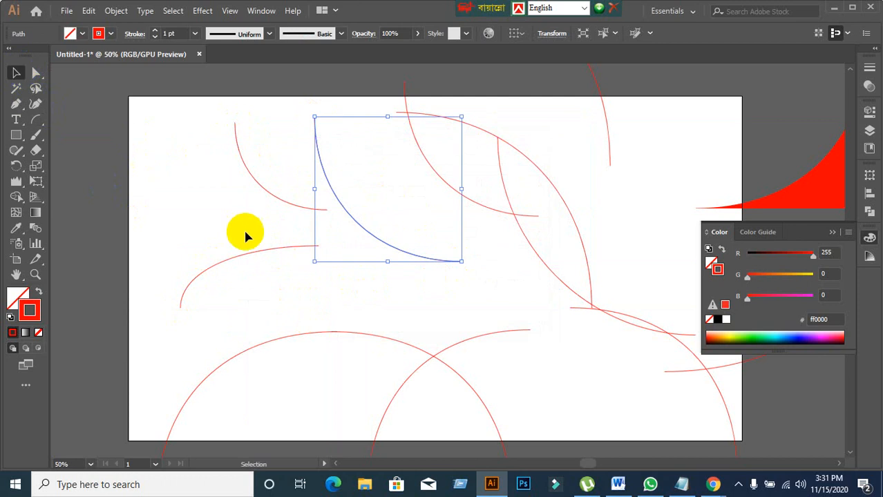
left_click(229, 221)
left_click(369, 234)
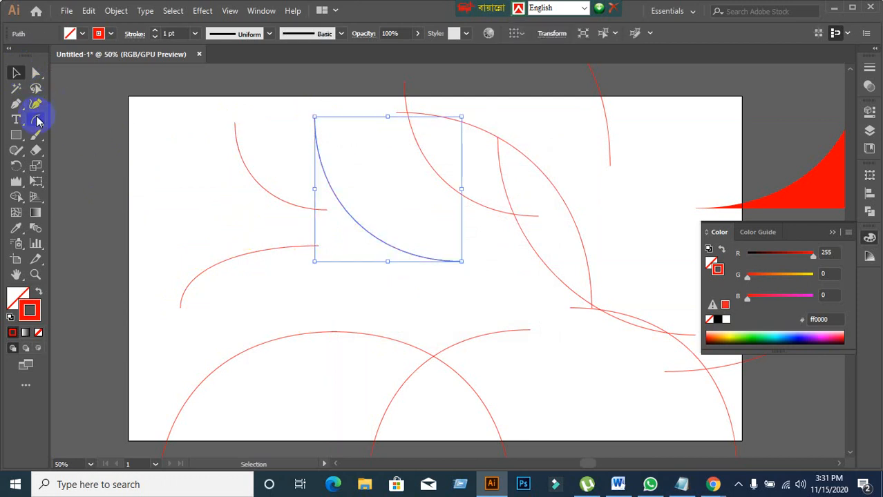
Turn off the Fill Arc option for the Arc tool, apply the setting, and deselect the new arc
left_click(36, 119)
left_click(79, 134)
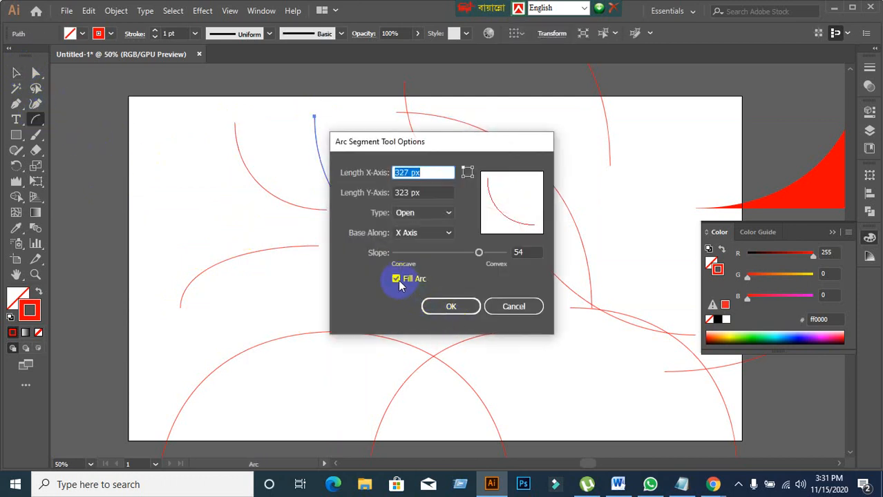
left_click(398, 283)
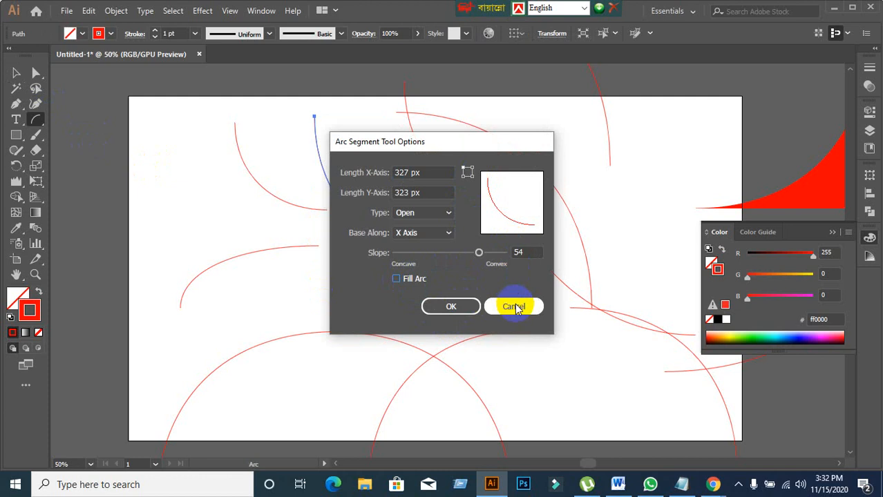
left_click(451, 306)
left_click(14, 73)
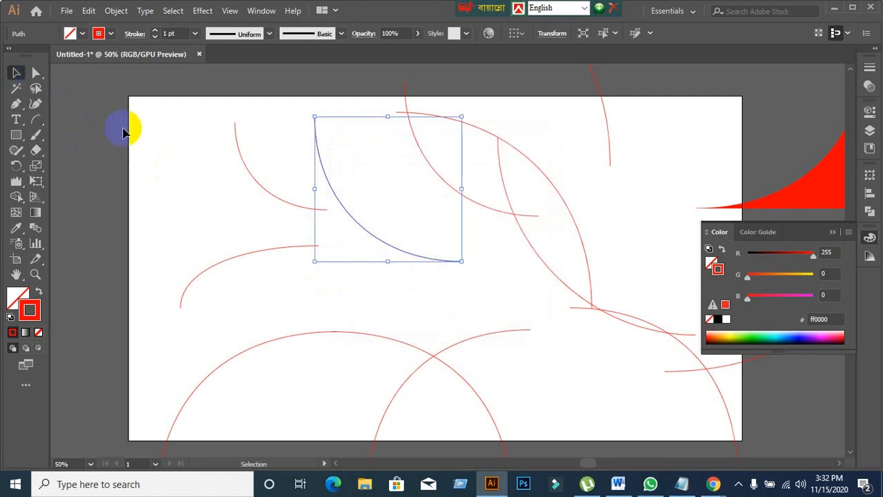
left_click(134, 153)
Select all the practice arcs and filled shapes on and around the artboard
scroll(227, 205, "down", 1)
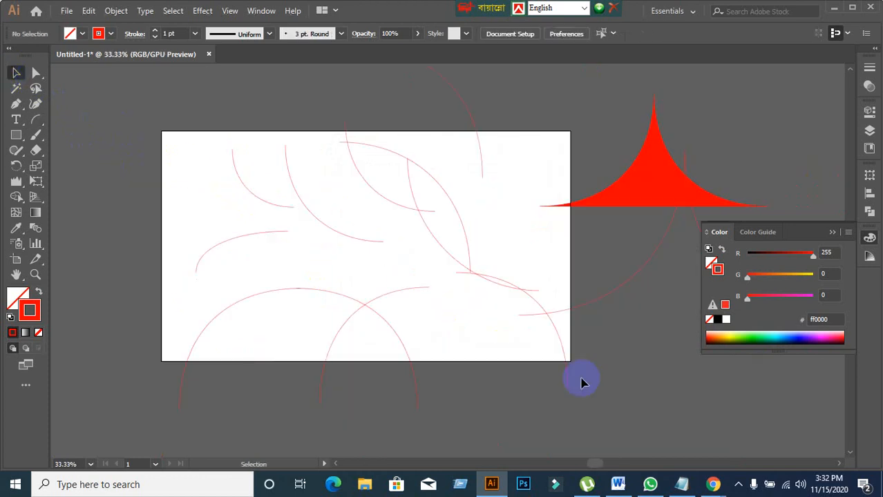
left_click_drag(628, 397, 554, 364)
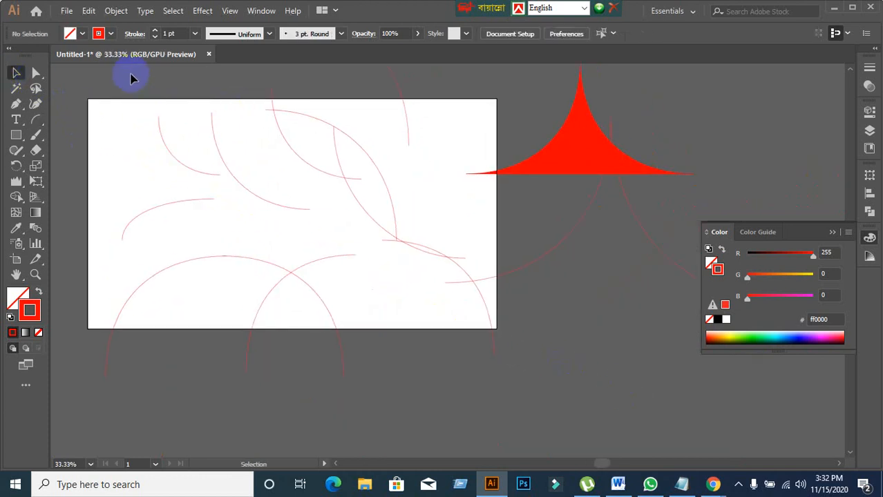
left_click_drag(132, 74, 637, 347)
left_click_drag(675, 398, 679, 396)
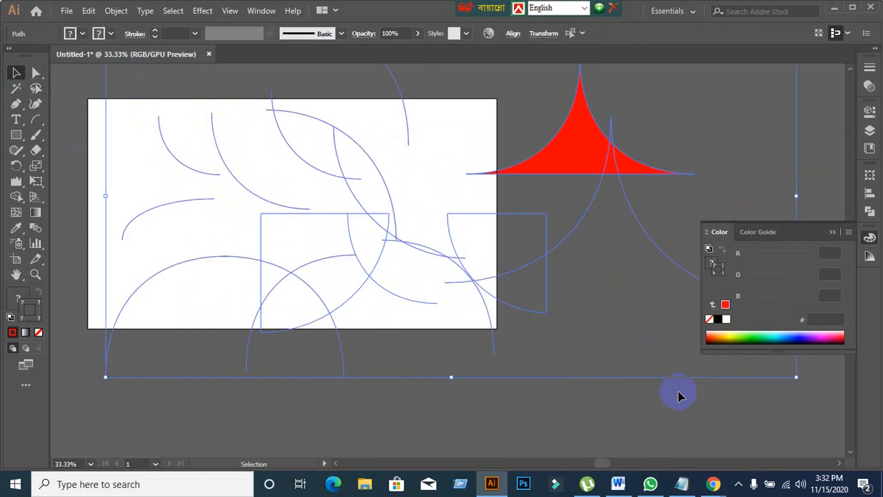
Delete all the selected arcs and curved shapes on and around the artboard
key("Delete")
scroll(149, 151, "up", 1)
left_click_drag(227, 187, 296, 220)
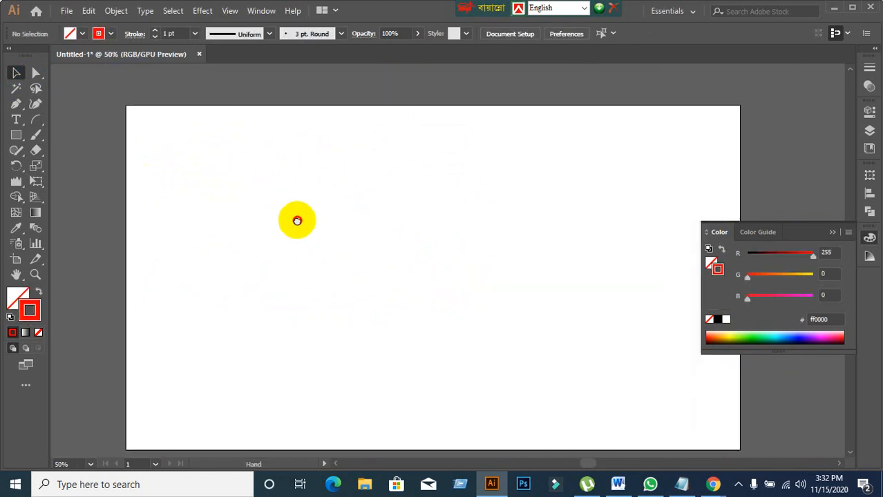
Draw a spiral freehand with the Spiral tool near the artboard's upper-left corner
left_click(41, 126)
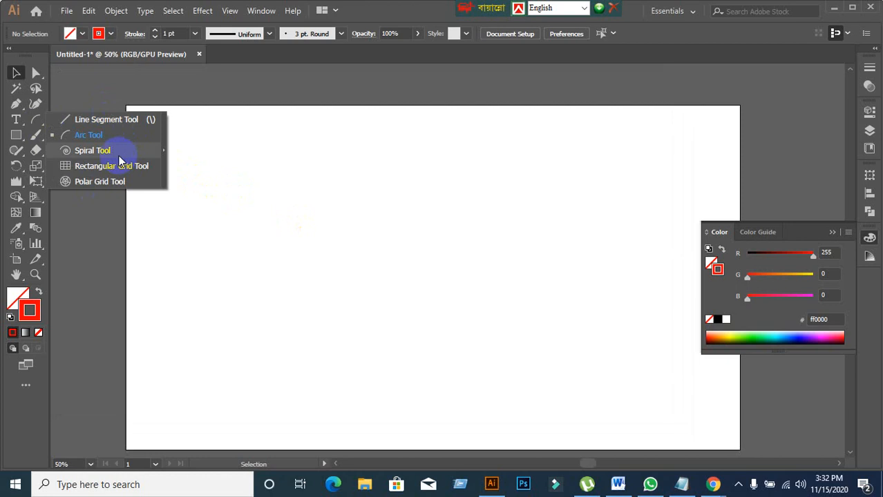
left_click(78, 152)
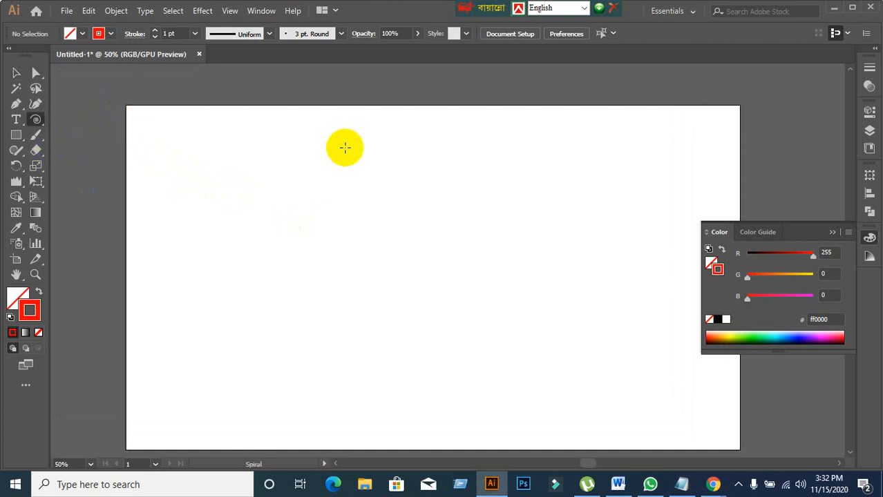
left_click_drag(174, 150, 278, 206)
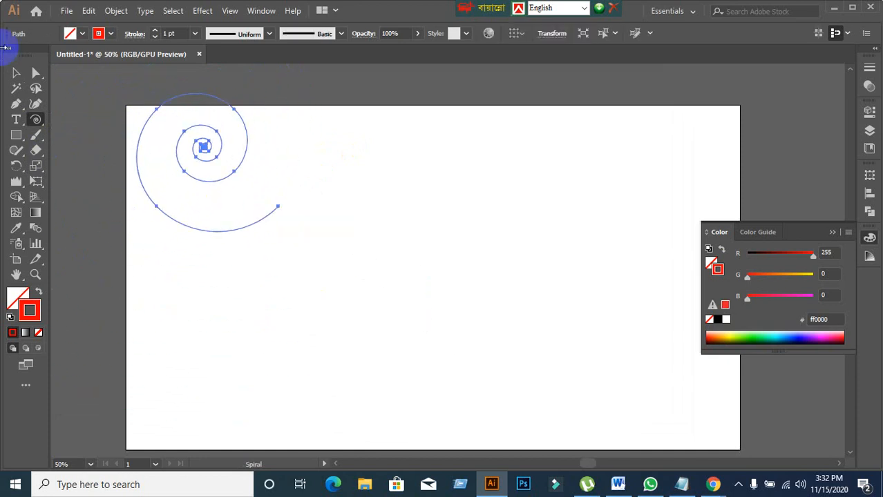
Set the spiral's stroke weight to 3 pt and deselect it
left_click(17, 74)
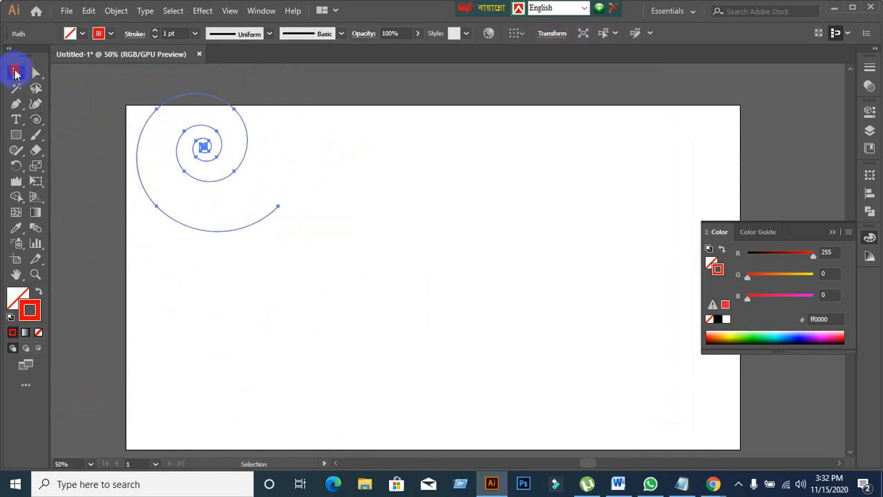
left_click(186, 34)
scroll(186, 33, "up", 2)
left_click(406, 201)
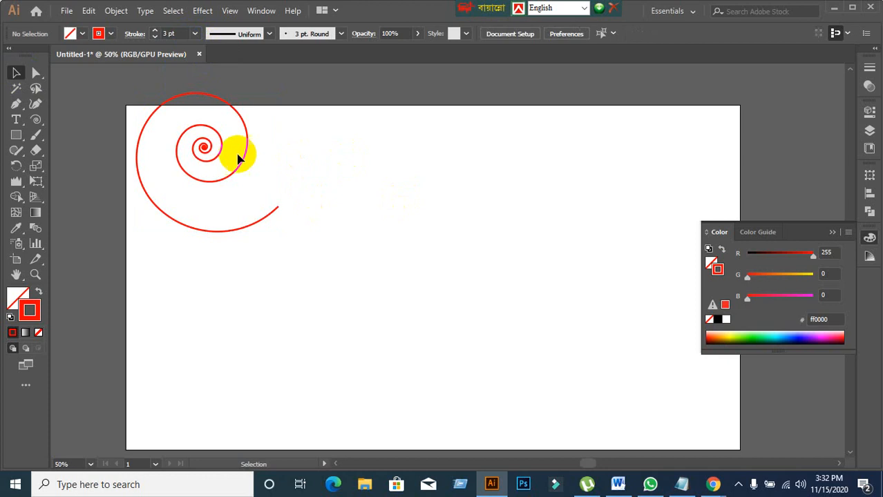
Move the spiral fully onto the artboard and select it with the Direct Selection tool to show its anchor points
left_click_drag(203, 147, 356, 223)
left_click(578, 286)
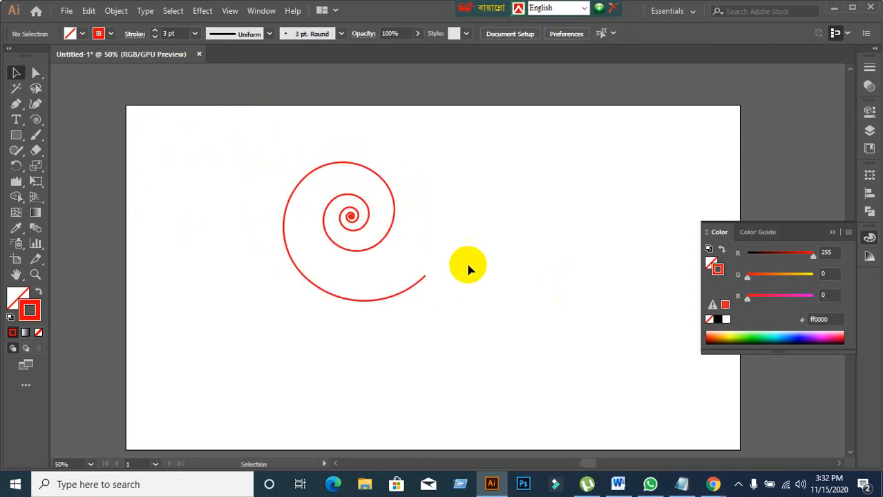
left_click_drag(205, 122, 474, 330)
key("ctrl+1")
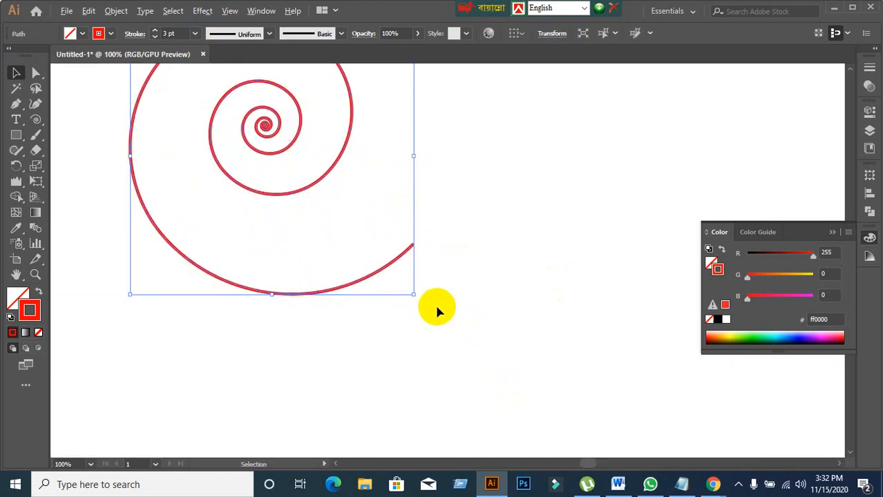
left_click(36, 73)
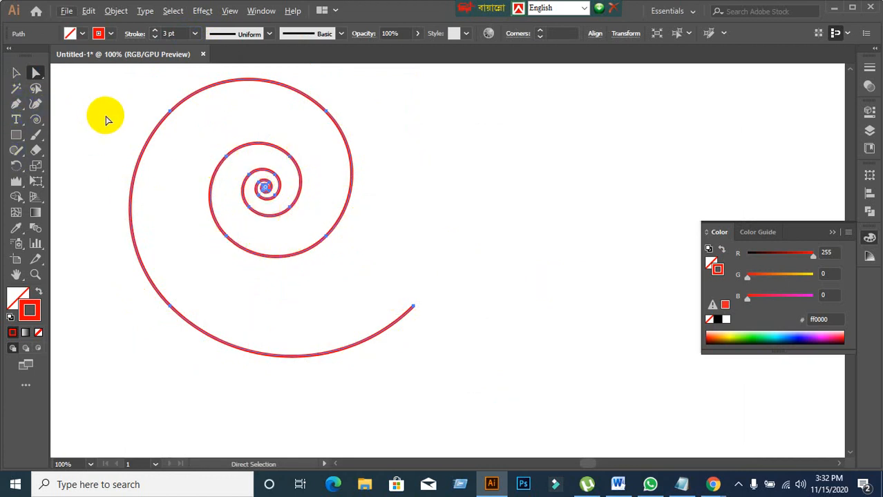
Create a second spiral beside the first with a 191.1753 px radius, 80% decay and 30 segments
left_click(35, 121)
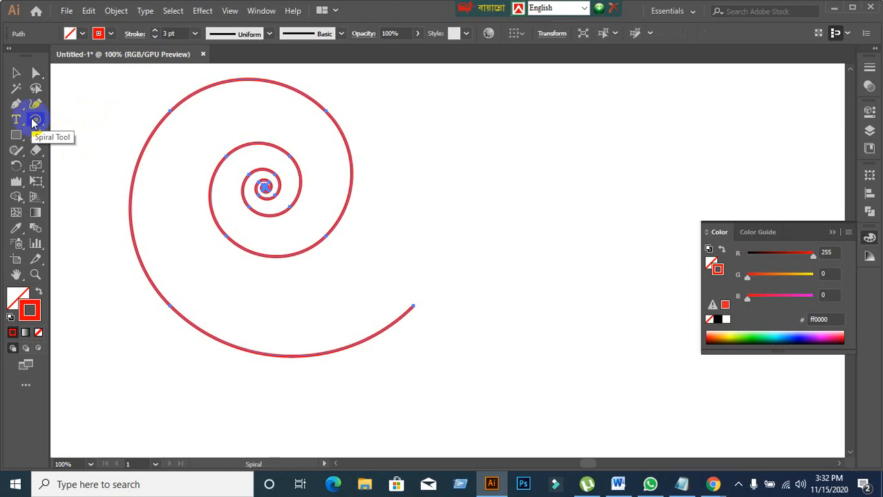
left_click(497, 137)
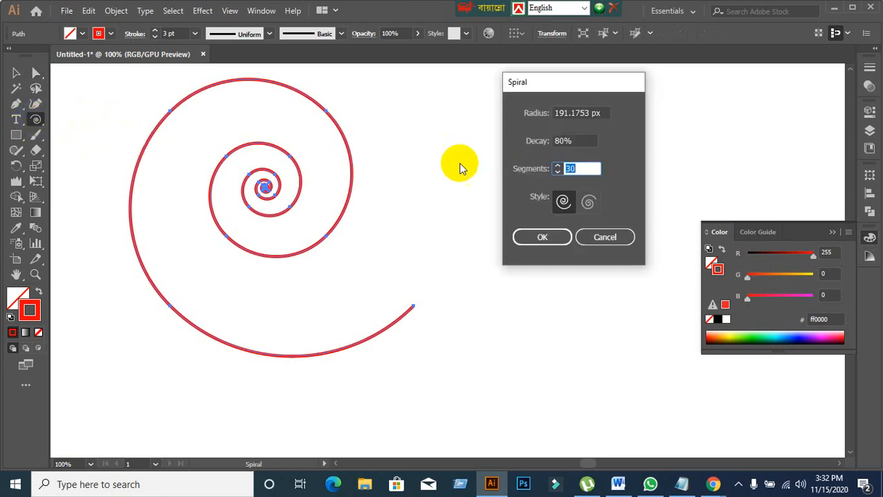
left_click_drag(583, 168, 488, 185)
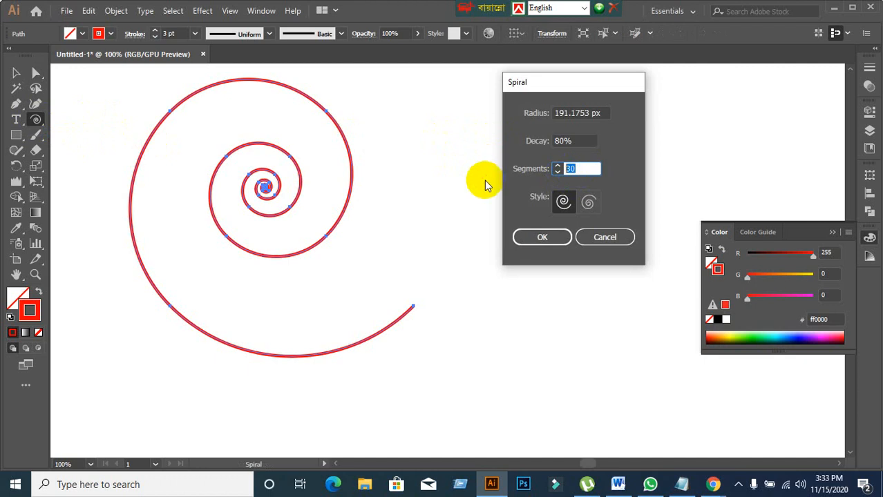
left_click(554, 246)
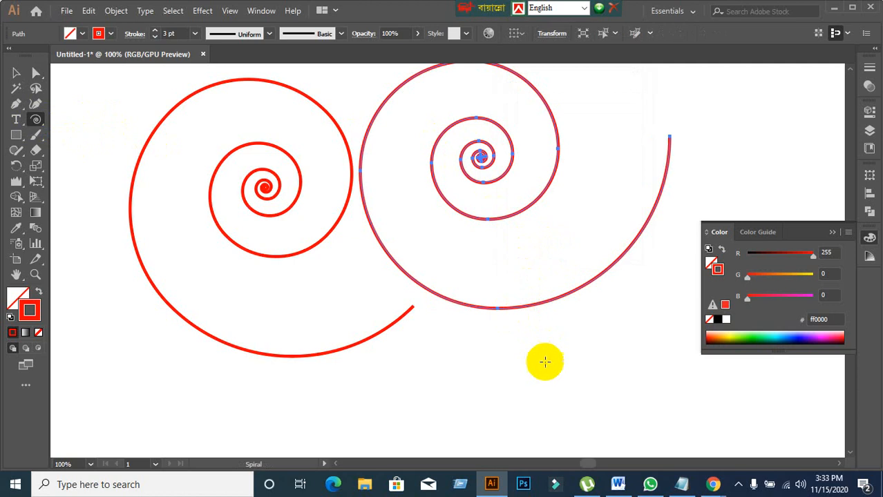
Create a third spiral below the others with 191.1753 px radius, 80% decay and 5 segments
left_click(510, 374)
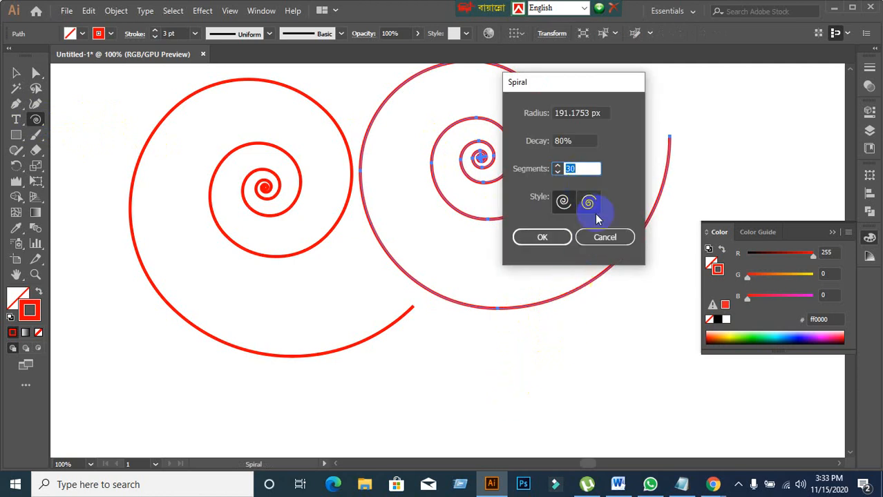
left_click(553, 236)
scroll(524, 282, "down", 5)
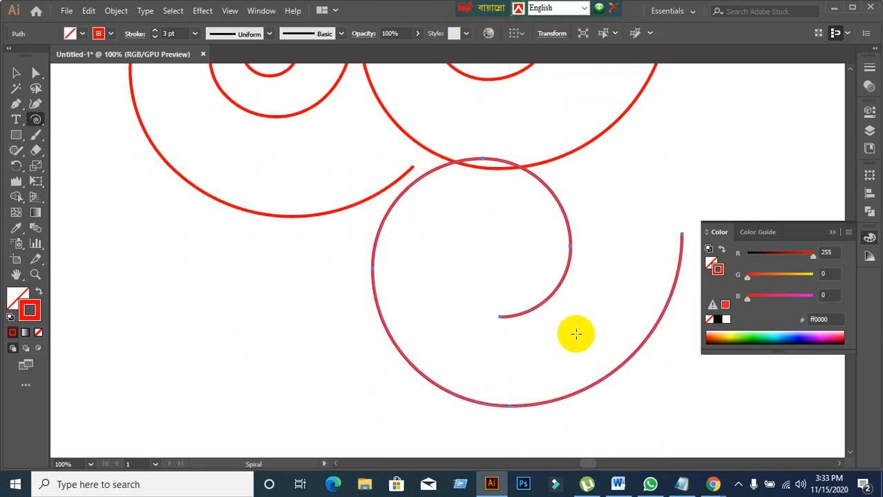
scroll(573, 332, "up", 2)
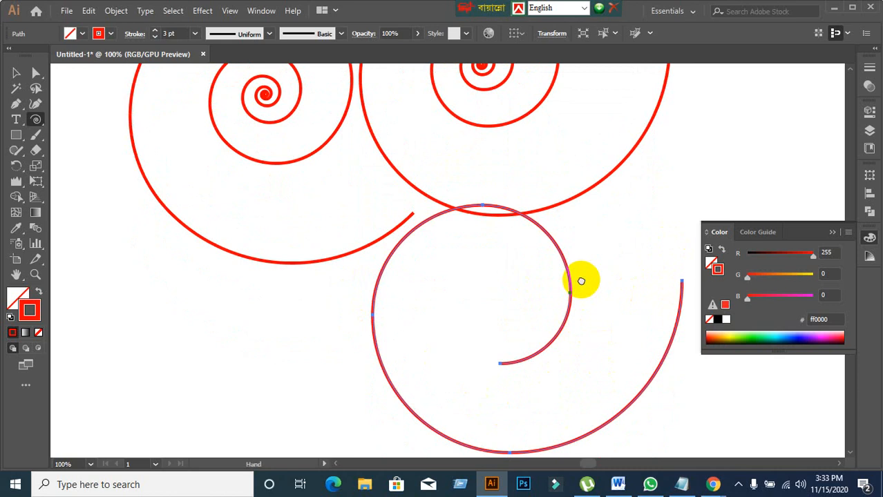
left_click_drag(581, 280, 405, 250)
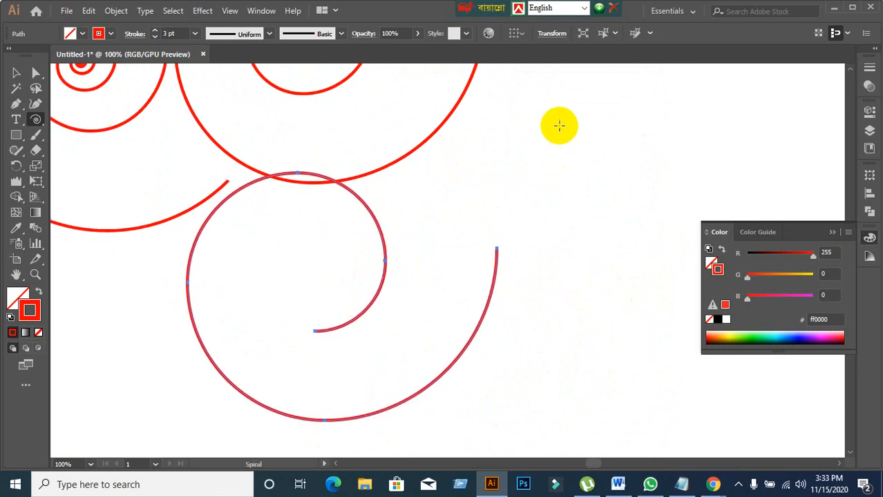
Create a spiral to the right of the others with 191.1753 px radius, 80% decay and 100 segments
left_click(559, 125)
left_click(589, 201)
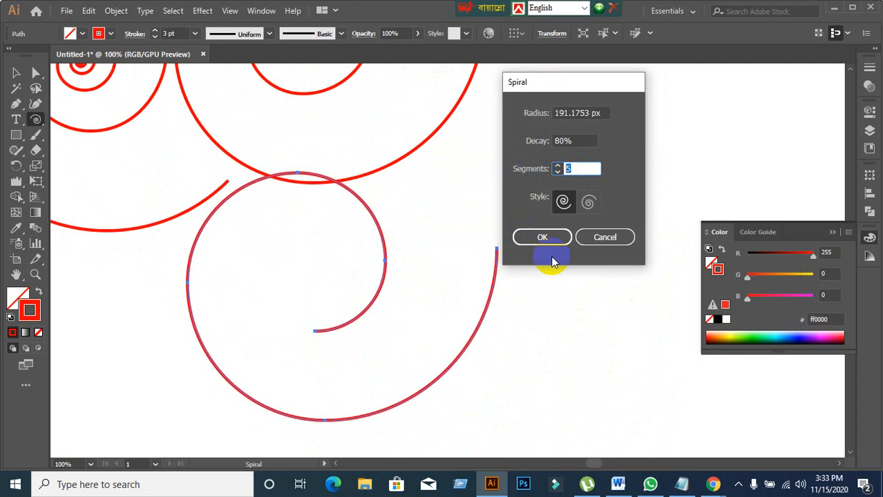
type("100")
left_click(551, 238)
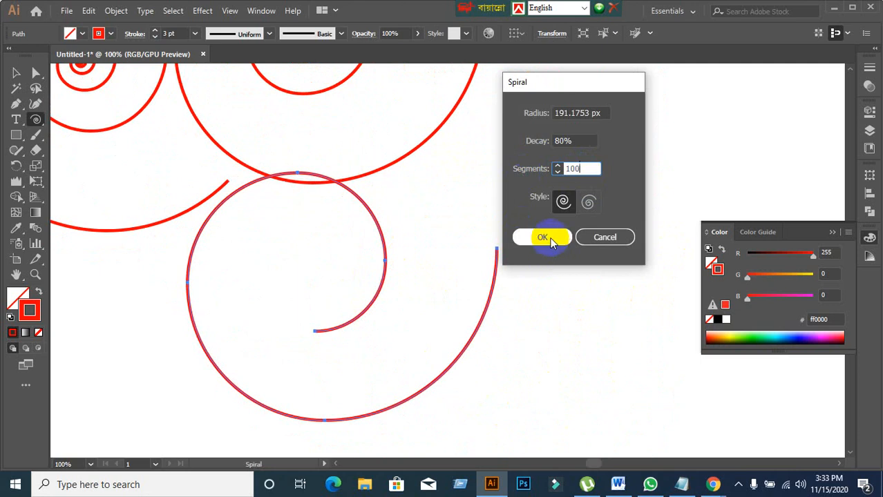
scroll(589, 310, "up", 2)
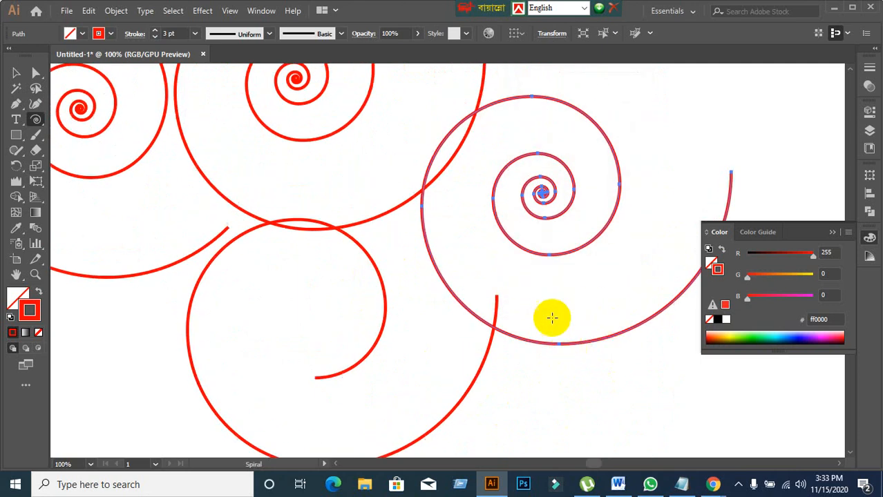
Move the 100-segment spiral up and to the right, clear of the other spirals, and deselect it
left_click(15, 73)
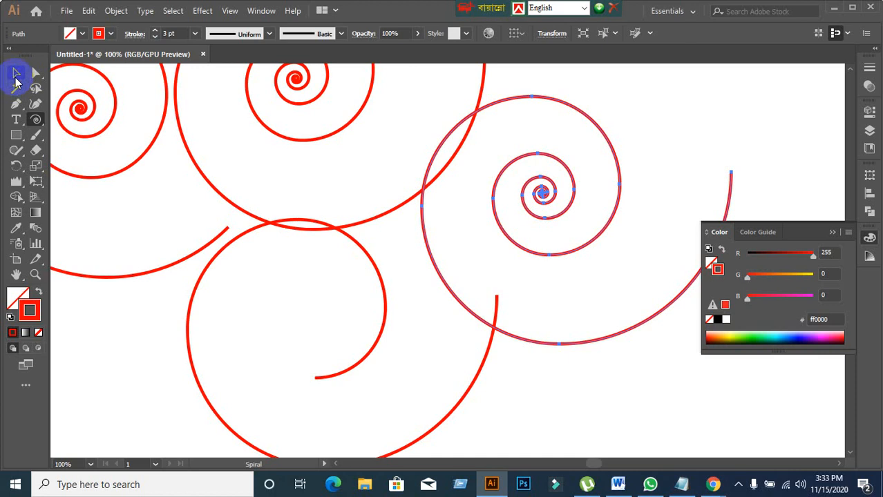
left_click(538, 402)
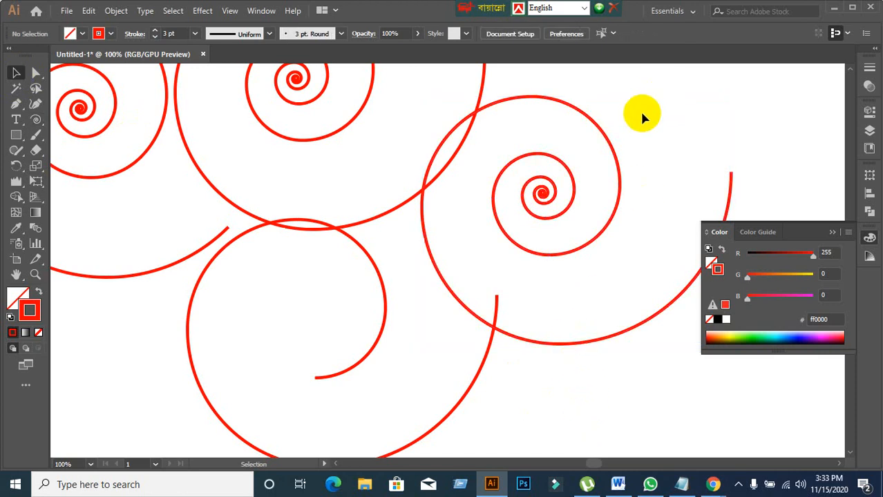
left_click(584, 247)
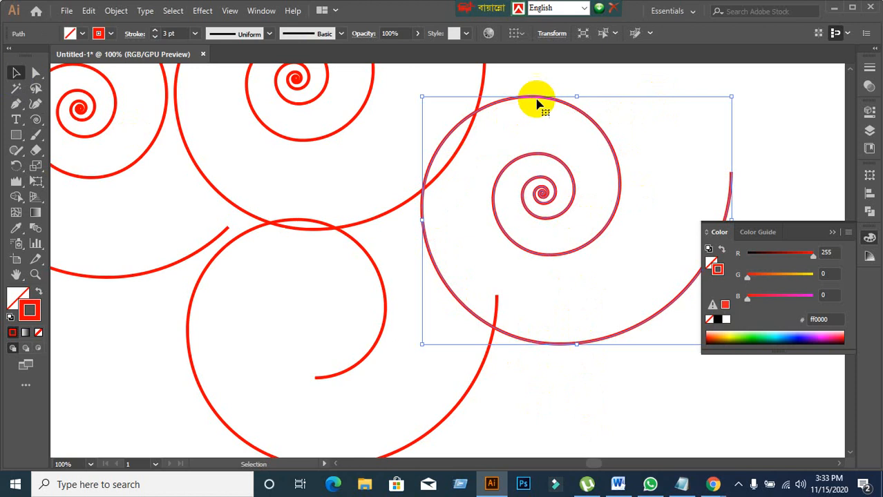
left_click(552, 291)
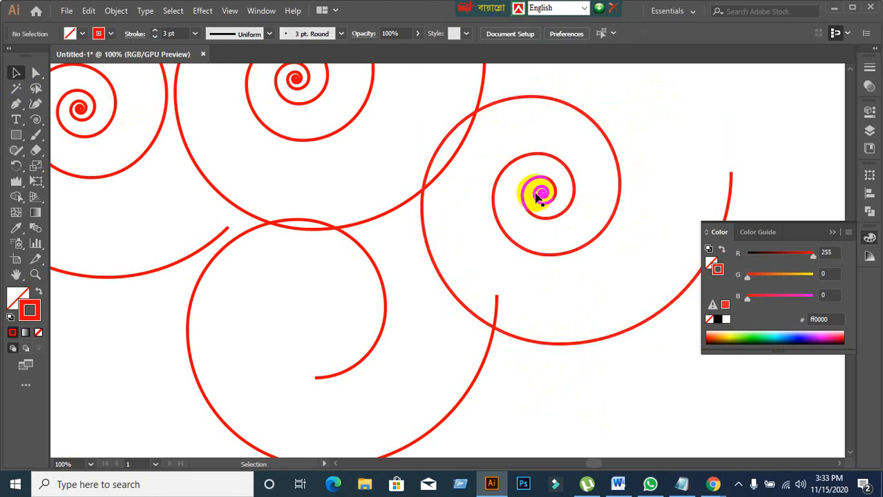
left_click_drag(542, 195, 738, 100)
left_click(526, 301)
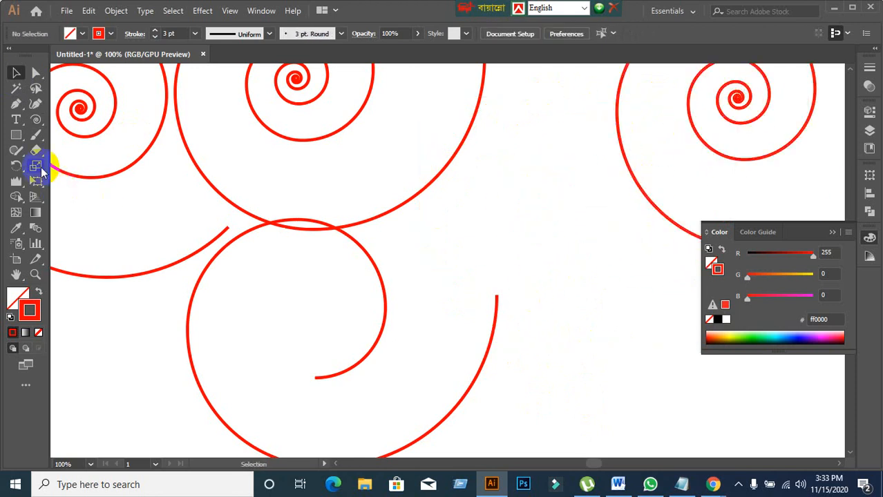
Create a tighter spiral in the freed space with a 191.1753 px radius, 100 segments and a higher decay percentage
left_click(35, 119)
left_click(477, 202)
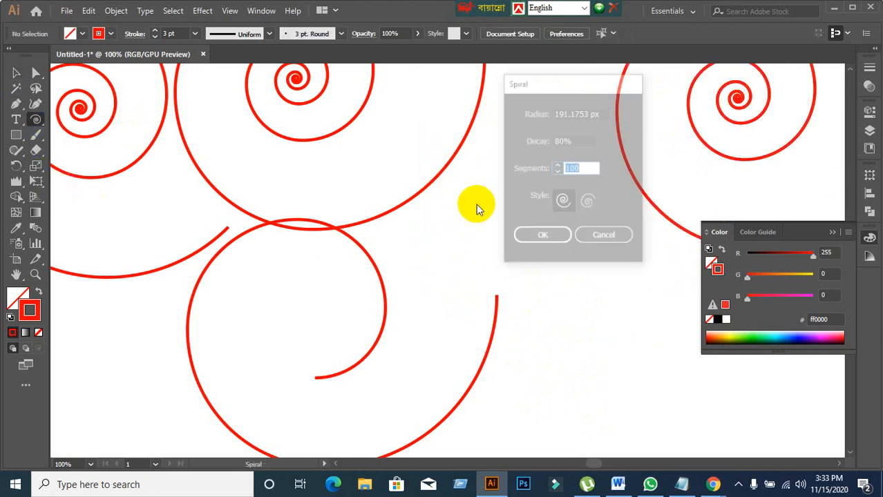
left_click(578, 138)
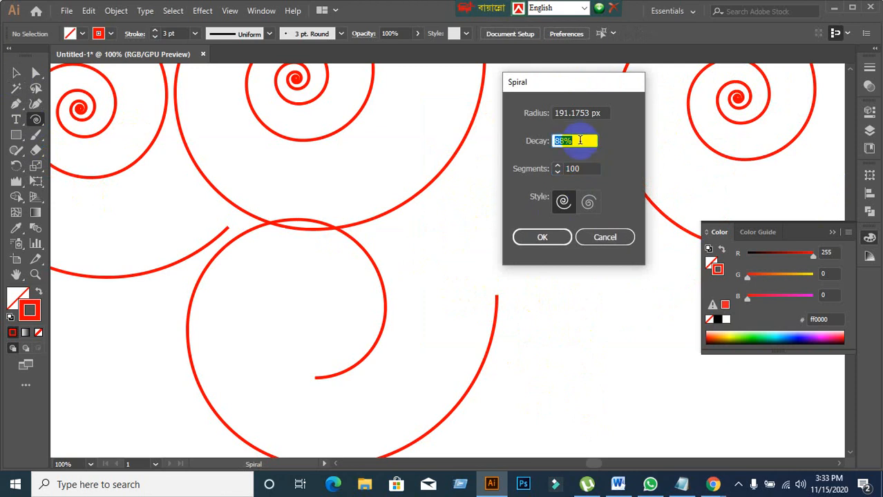
left_click(542, 237)
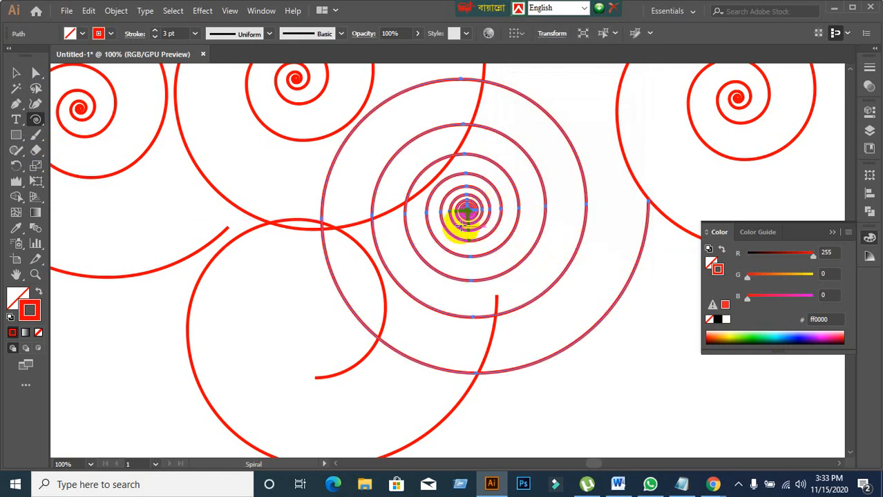
scroll(461, 224, "down", 2)
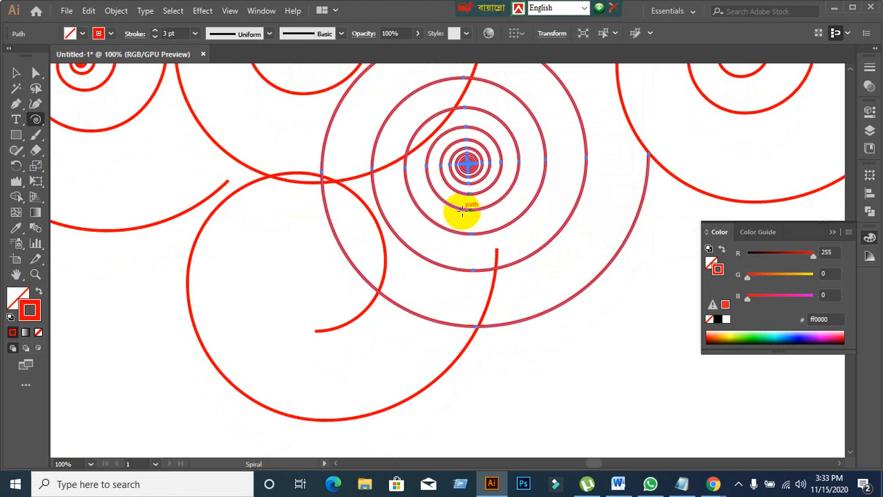
Move the tightly wound spiral to the right, away from the 5-segment spiral
left_click(15, 72)
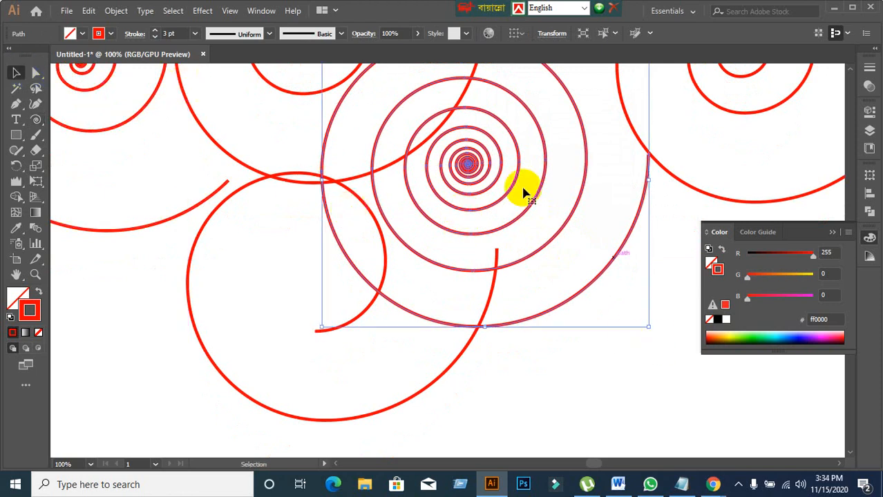
left_click_drag(467, 163, 566, 134)
left_click(619, 355)
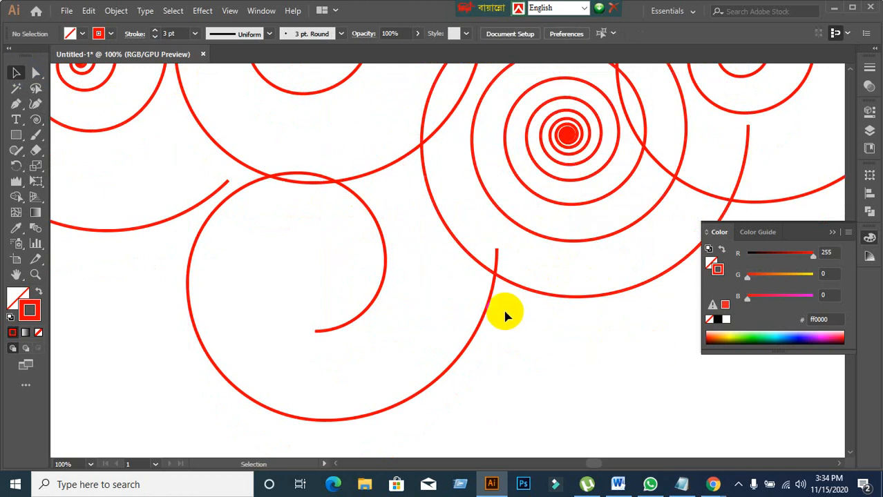
Move the 5-segment spiral up and to the left to clear the area below, leaving nothing selected
left_click_drag(365, 310, 223, 114)
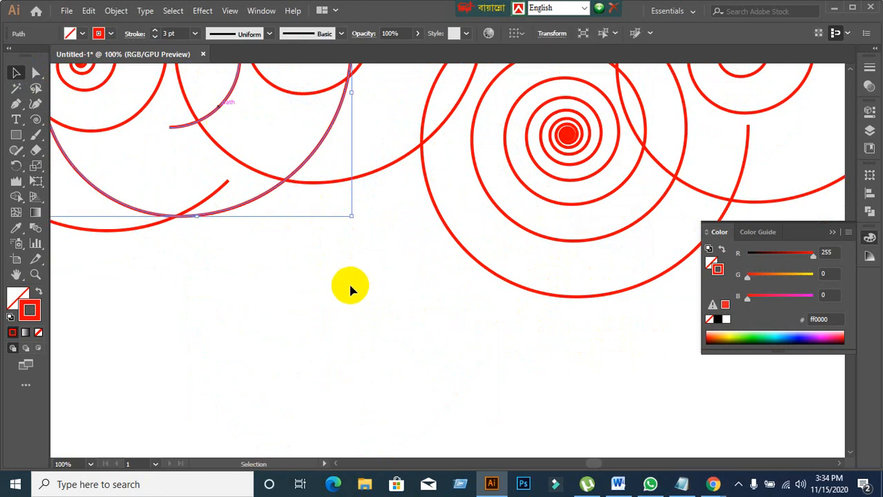
left_click(567, 134)
scroll(430, 308, "up", 3)
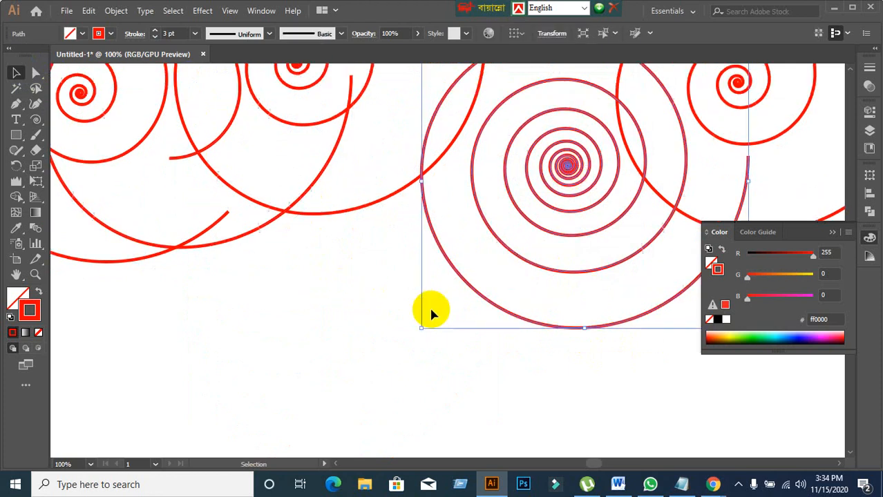
left_click(123, 344)
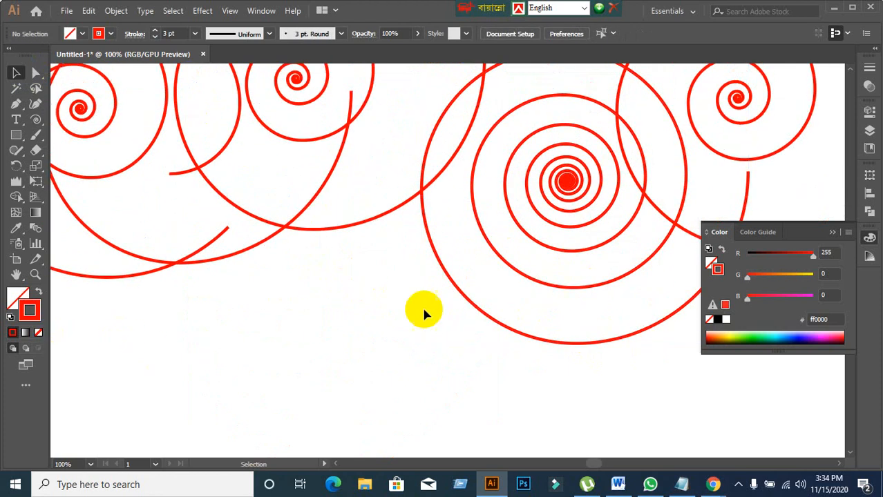
Create a spiral with a 191.1753 px radius, 70% decay and 100 segments in the empty area below the existing spirals
left_click(36, 119)
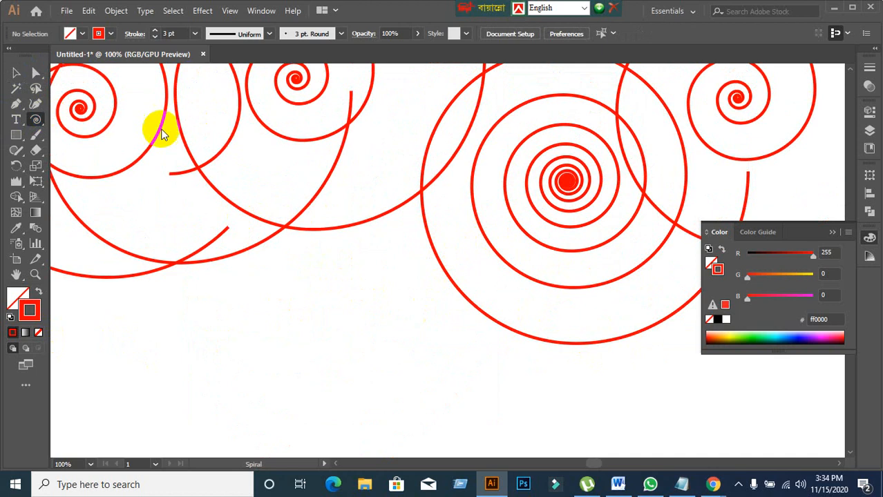
left_click(347, 338)
left_click(585, 142)
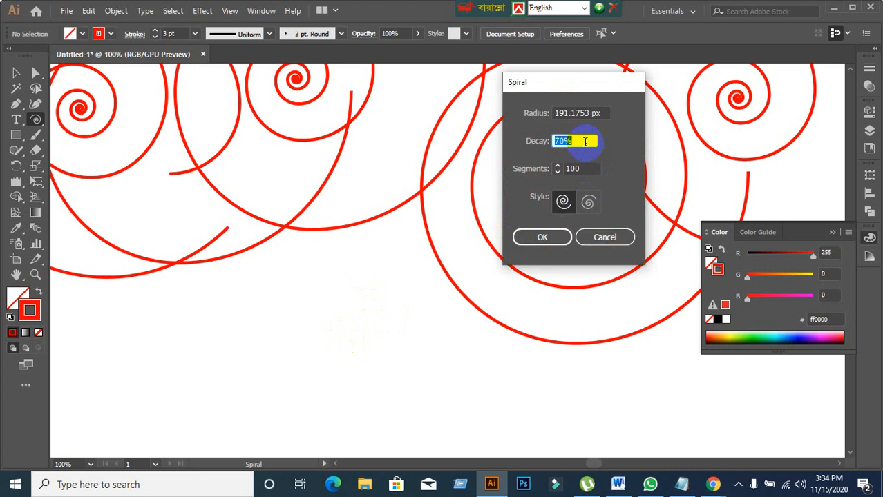
left_click(531, 237)
scroll(315, 342, "down", 2)
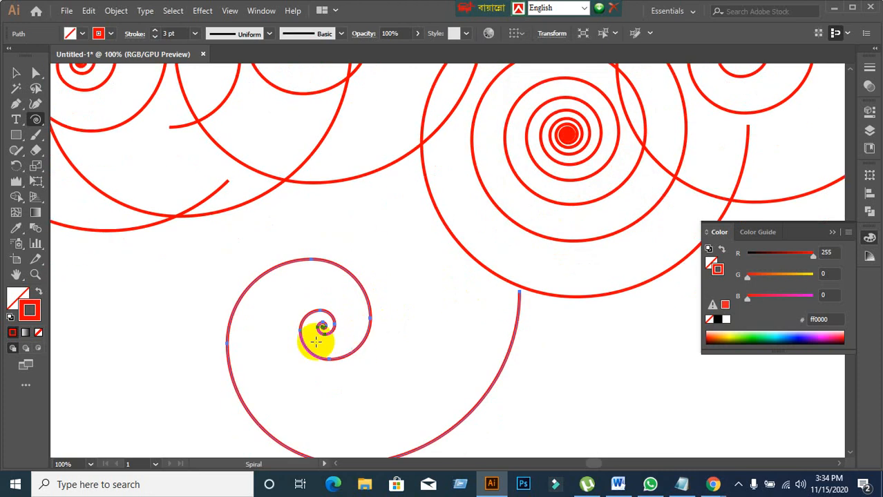
scroll(362, 261, "up", 1)
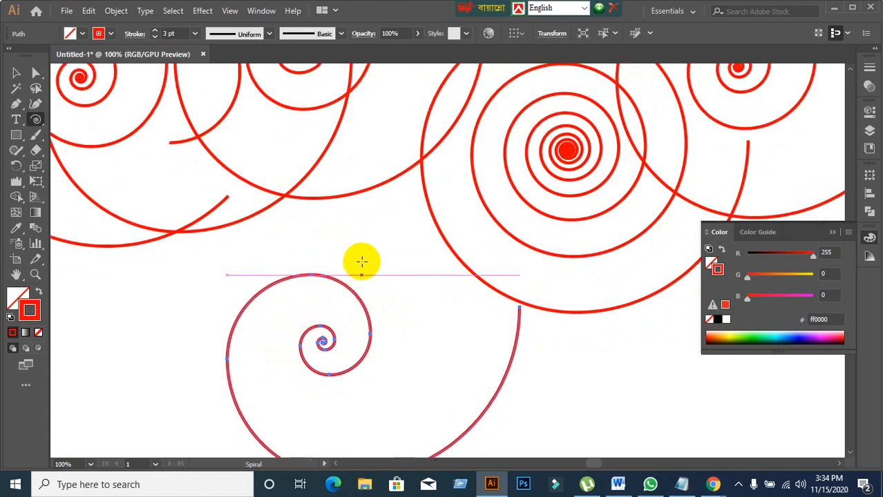
scroll(456, 266, "down", 4)
scroll(553, 297, "up", 3)
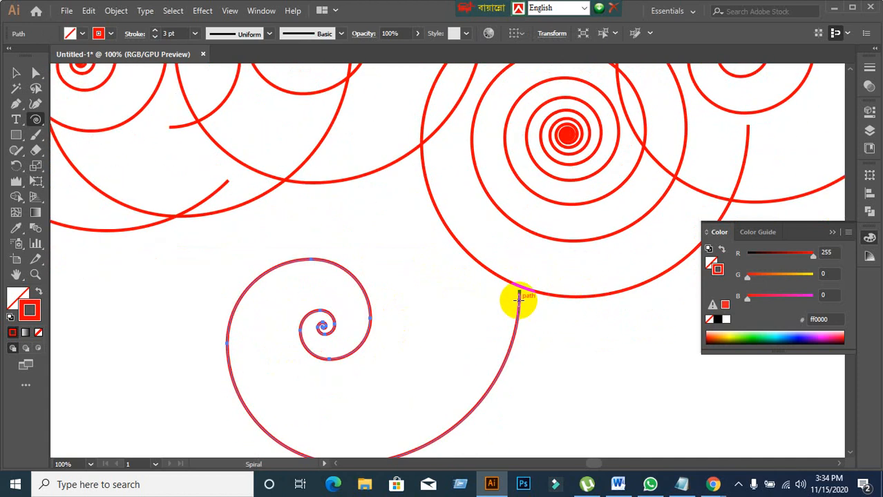
Create a spiral with a 200 px radius, 90% decay and 100 segments beside the loose 70% decay spiral, leaving nothing selected
left_click_drag(519, 298, 384, 247)
left_click(463, 296)
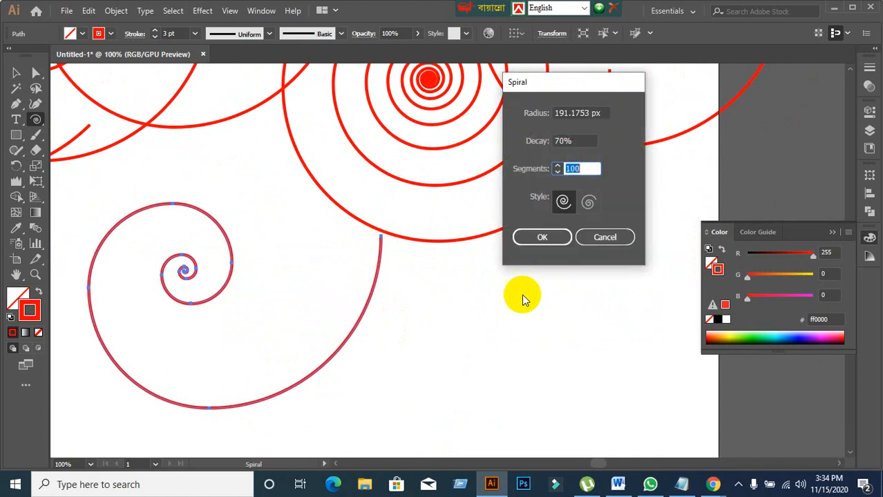
left_click(578, 143)
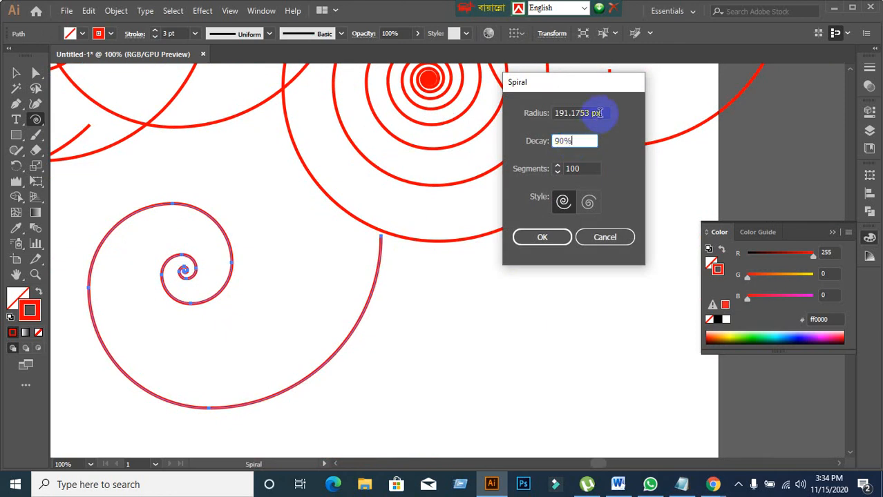
left_click(602, 113)
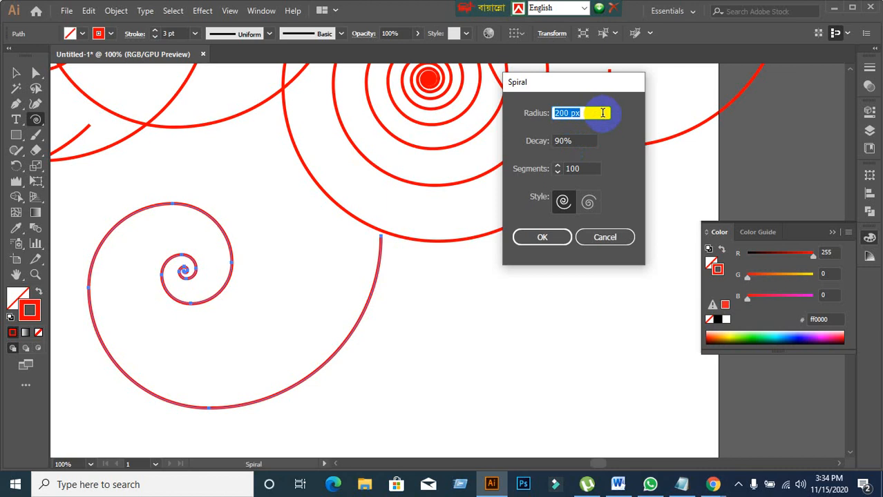
left_click(535, 237)
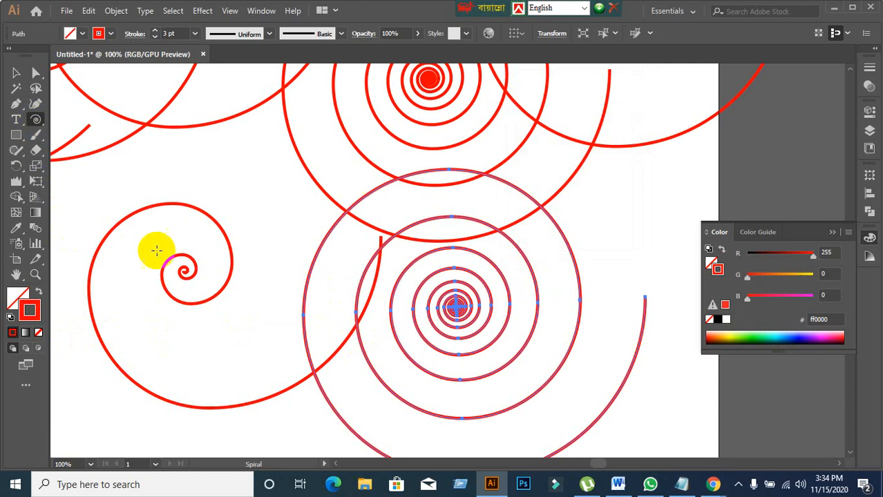
left_click(14, 72)
left_click(241, 191)
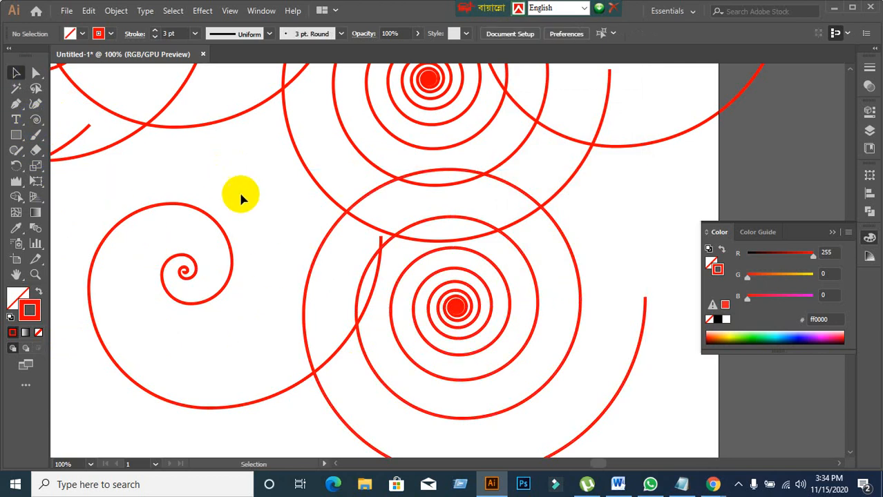
Try drawing a large tightly wound spiral freehand in the empty area beside the loose spiral, and undo it
left_click_drag(243, 195, 324, 179)
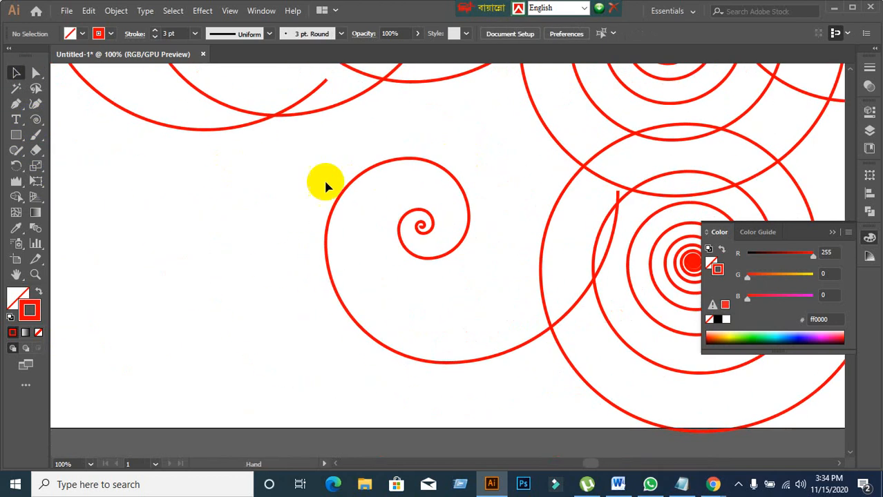
left_click(36, 121)
left_click(131, 210)
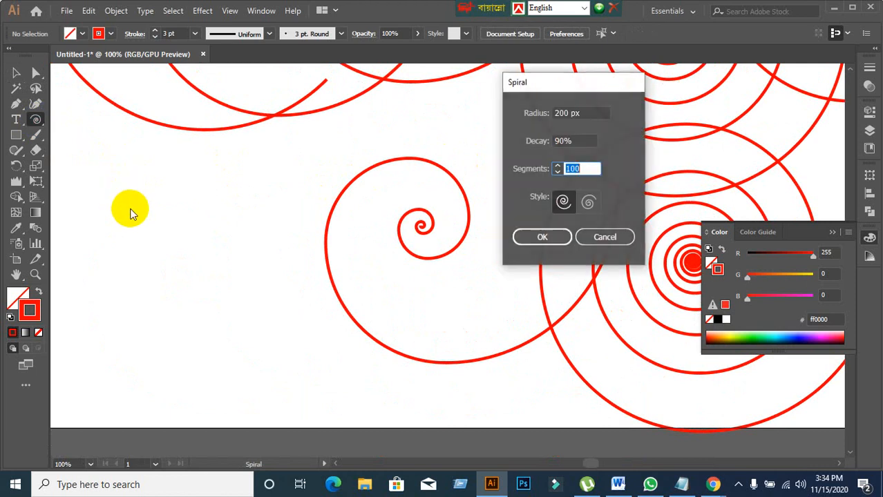
left_click(606, 238)
left_click_drag(122, 176, 243, 309)
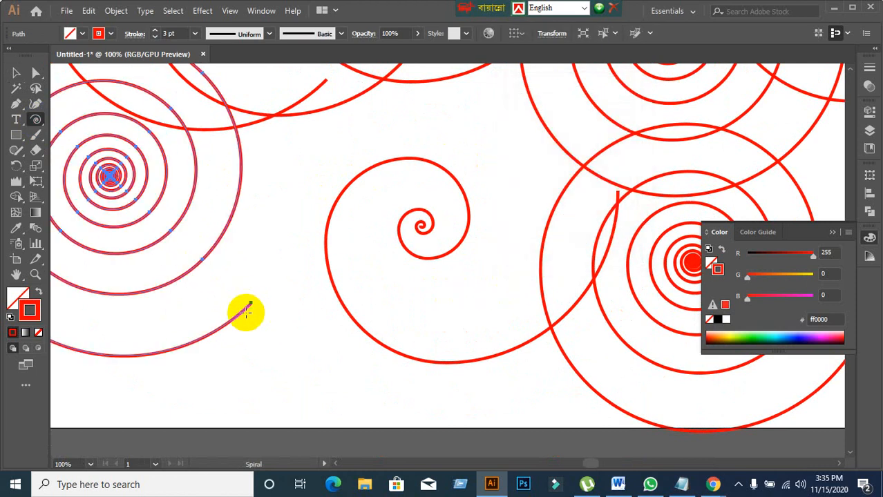
key("ctrl+z")
Reset the Essentials workspace to its default layout
left_click(261, 10)
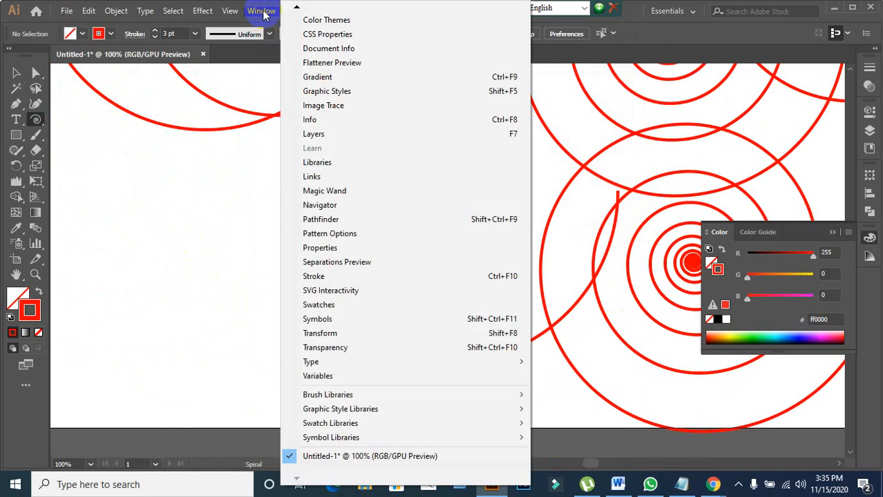
mouse_move(296, 10)
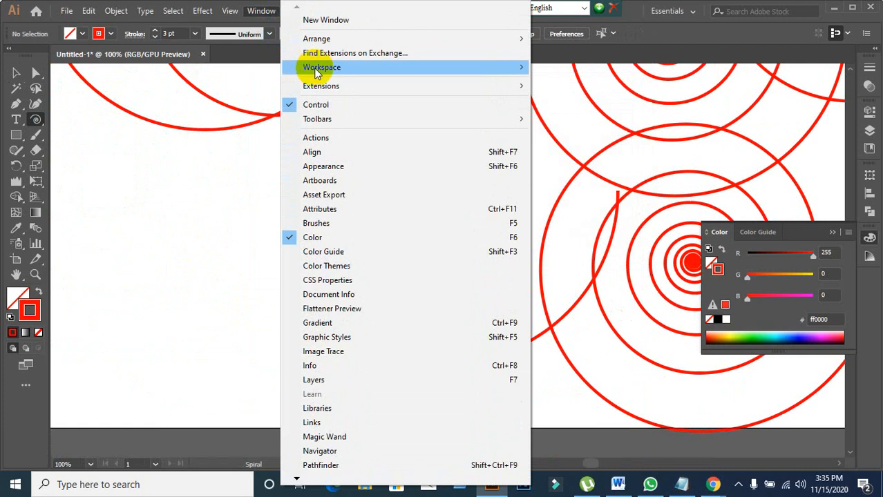
mouse_move(315, 69)
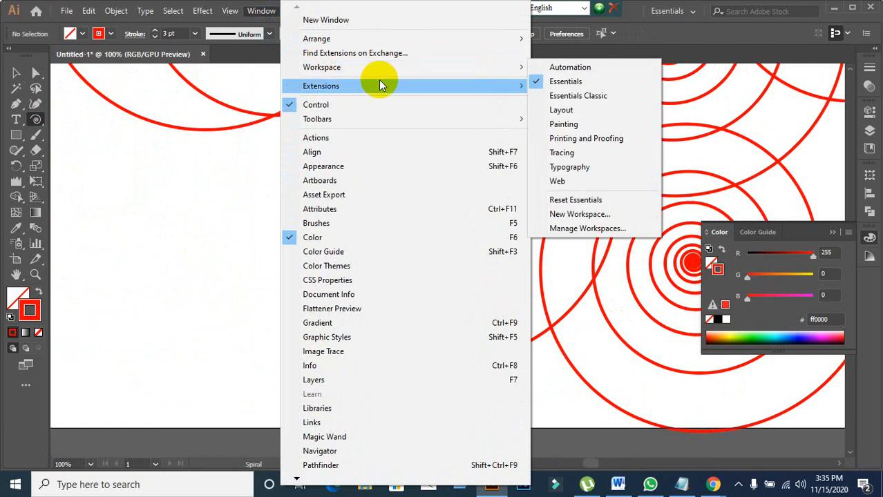
left_click(613, 200)
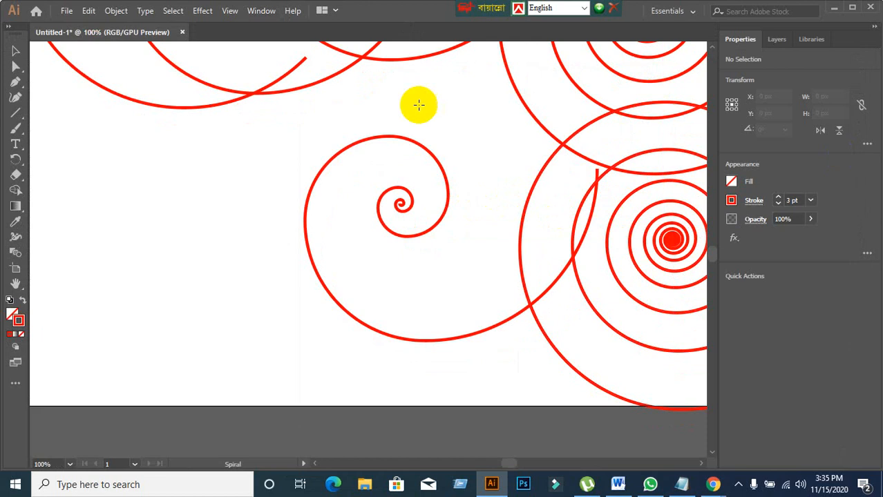
Show the Control bar again and switch to the fuller two-column toolbar
left_click(249, 11)
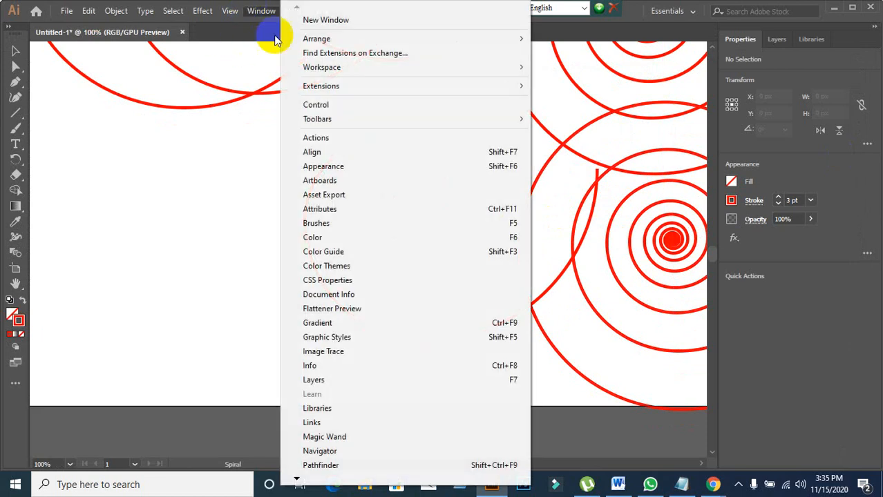
left_click(309, 110)
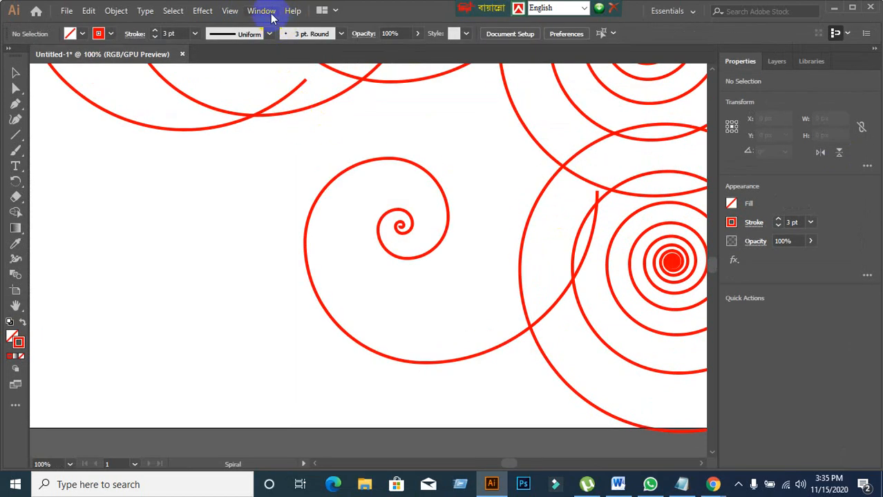
left_click(264, 13)
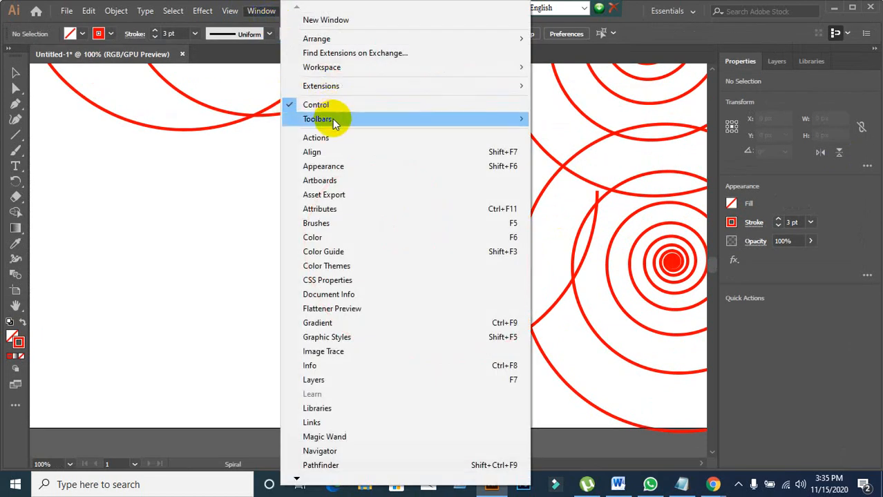
left_click(573, 119)
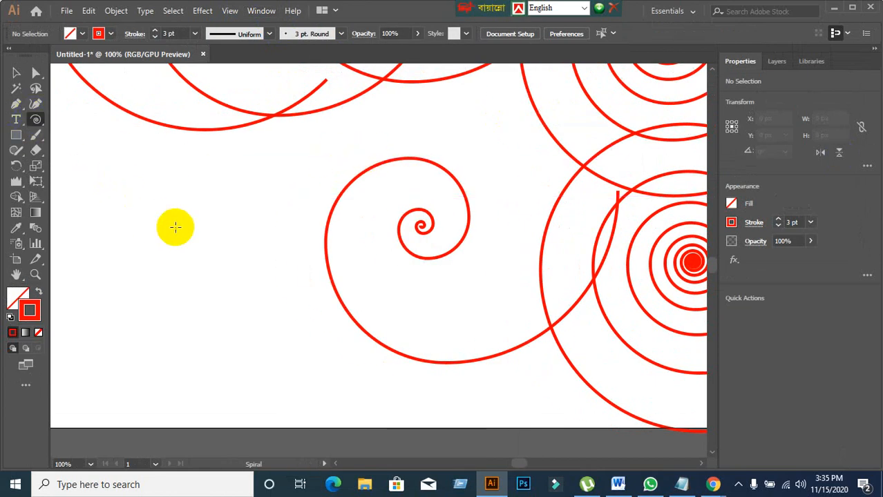
Create a spiral with a 200.9428 px radius, 80% decay and 90 segments in the empty area beside the loose spiral
left_click(177, 232)
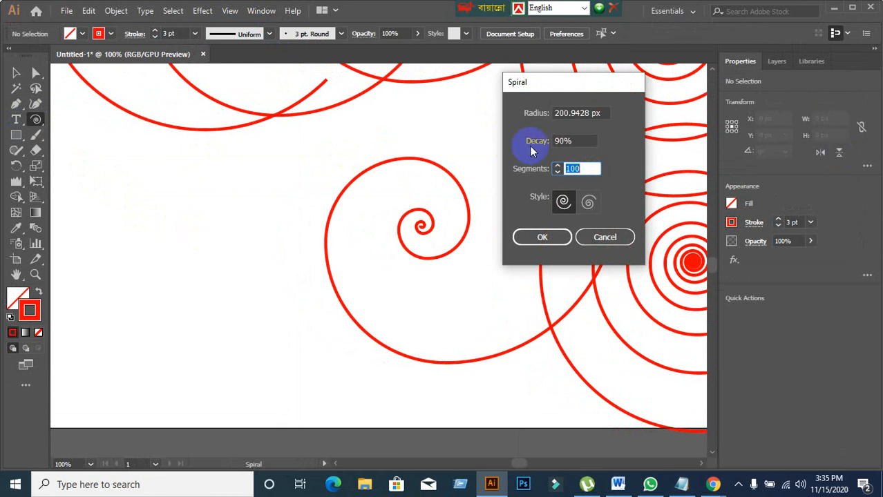
left_click(585, 142)
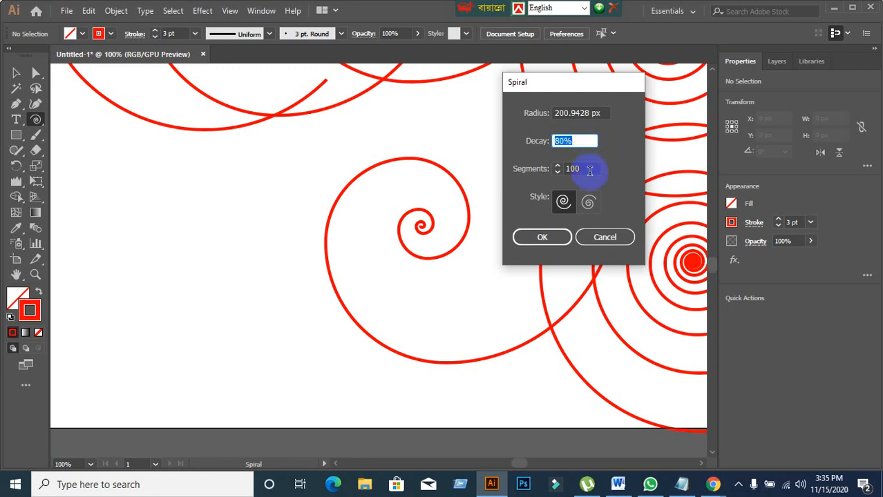
left_click(590, 169)
key("Down")
key("Down")
key("Down")
key("Down")
key("Down")
key("Down")
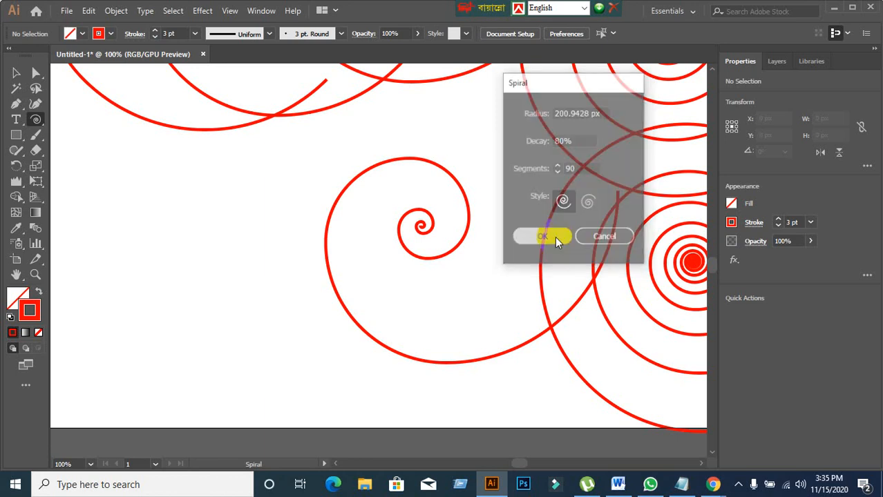
left_click(555, 237)
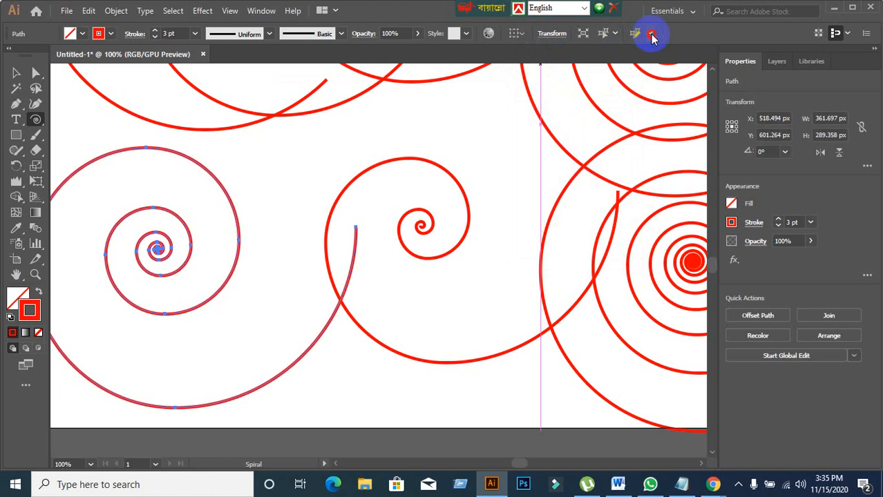
left_click(650, 33)
left_click(692, 14)
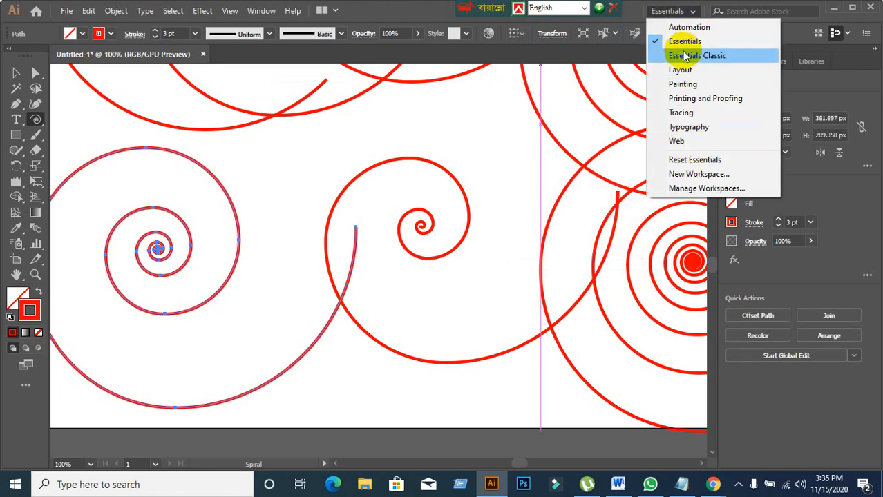
left_click(674, 13)
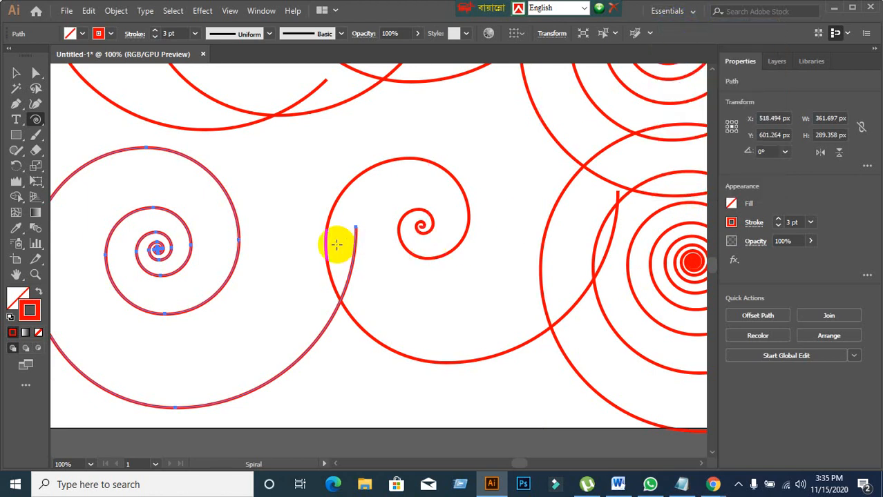
Select all the spirals on the artboard and delete them
scroll(337, 245, "down", 2, "alt")
left_click(16, 76)
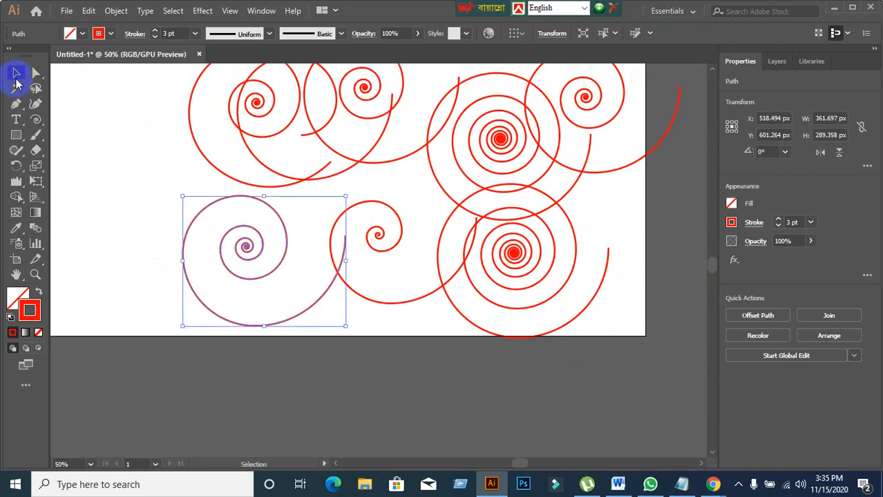
left_click(97, 181)
scroll(101, 166, "down", 1, "alt")
scroll(101, 167, "up", 1, "alt")
left_click_drag(133, 102, 571, 336)
key("Delete")
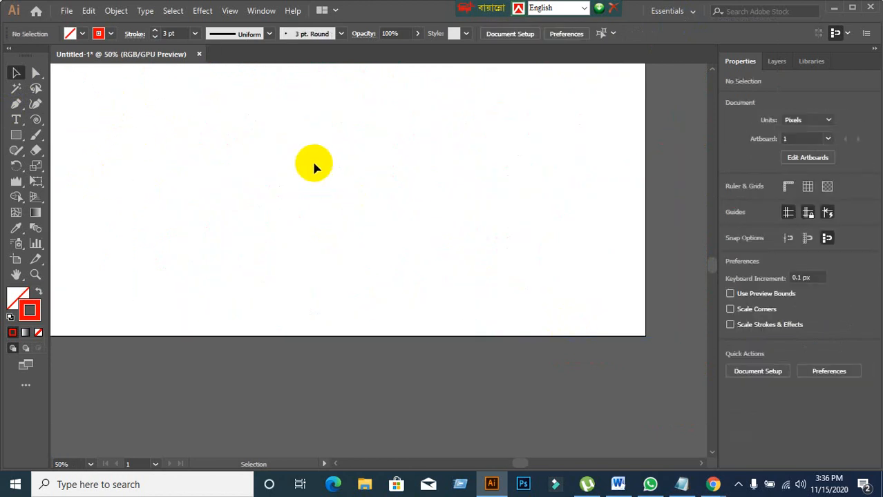
Create a spiral with a 200.9428 px radius, 80% decay, 90 segments and the second, reversed style on the empty artboard
left_click(38, 125)
left_click(347, 139)
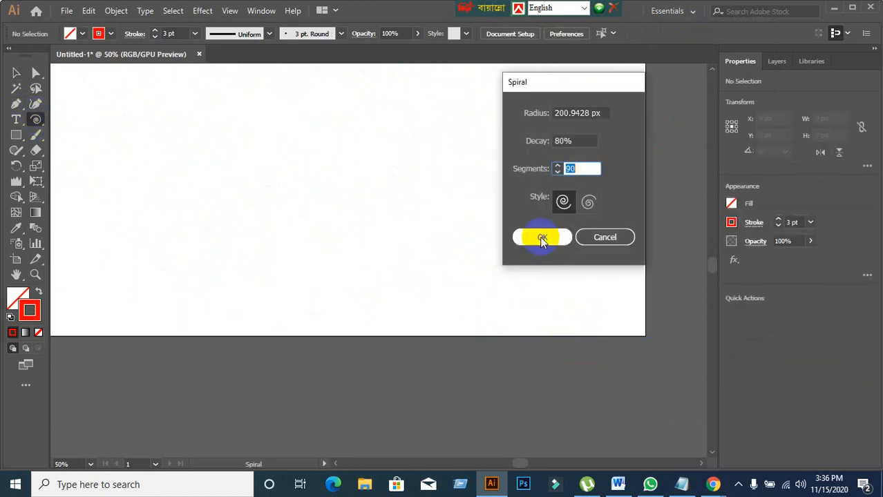
left_click(588, 203)
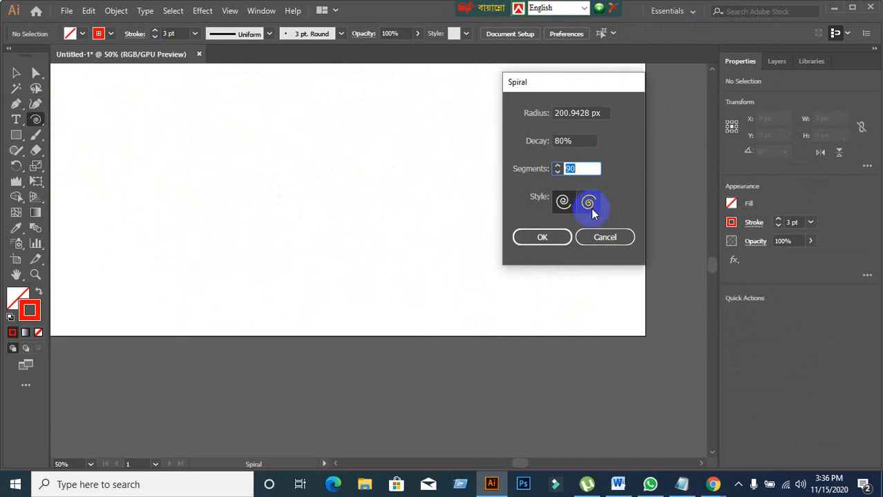
left_click(541, 237)
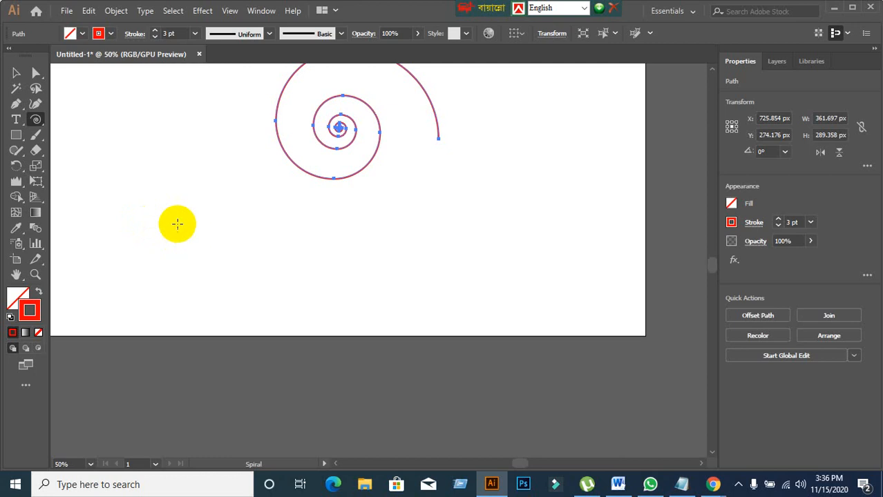
Draw three spirals freehand around the first one, including one about 480 by 491 px over the artboard's upper-right corner
left_click_drag(163, 192, 259, 326)
left_click_drag(480, 206, 558, 302)
scroll(561, 300, "up", 1)
scroll(561, 300, "up", 2)
left_click_drag(540, 100, 630, 208)
scroll(537, 244, "up", 3)
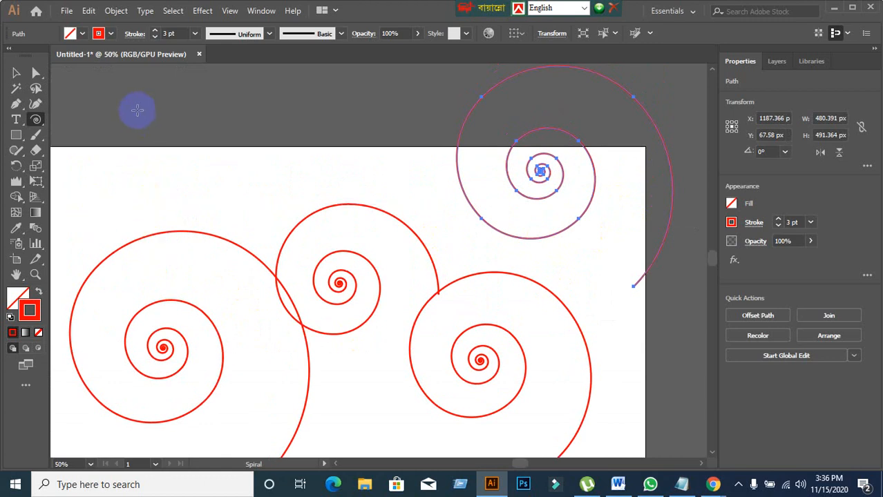
Draw two more freehand spirals around and above the artboard's upper edge, about 383 by 392 px and 375 by 384 px
left_click_drag(137, 104, 212, 179)
scroll(290, 238, "up", 3)
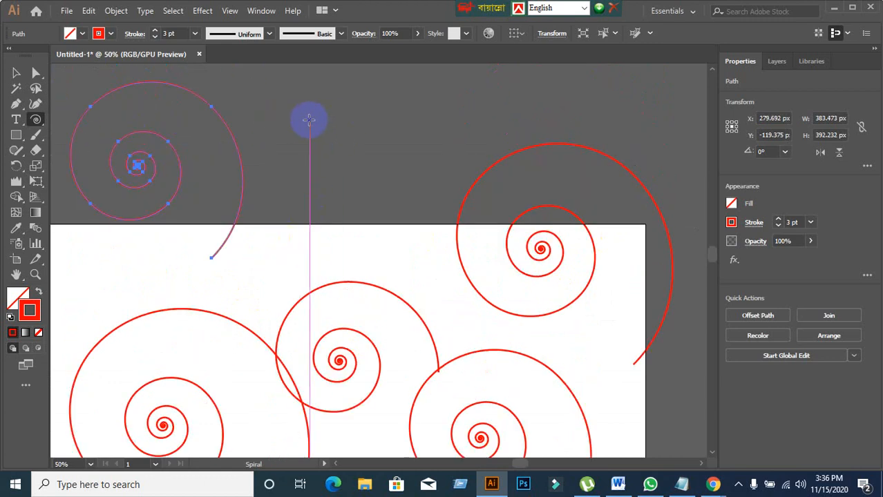
left_click_drag(309, 121, 382, 190)
scroll(375, 238, "down", 4)
scroll(376, 238, "down", 7)
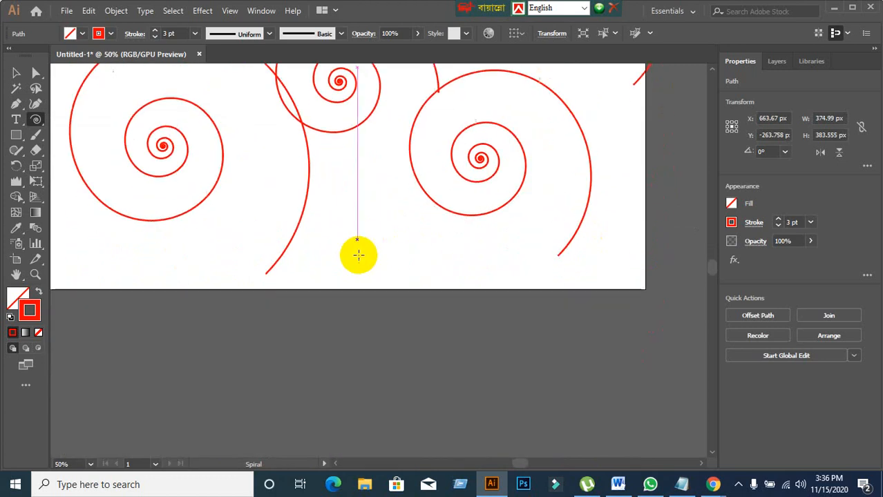
Draw a spiral about 376 by 384 px freehand on the canvas beside the artboard's left edge
scroll(359, 263, "up", 2)
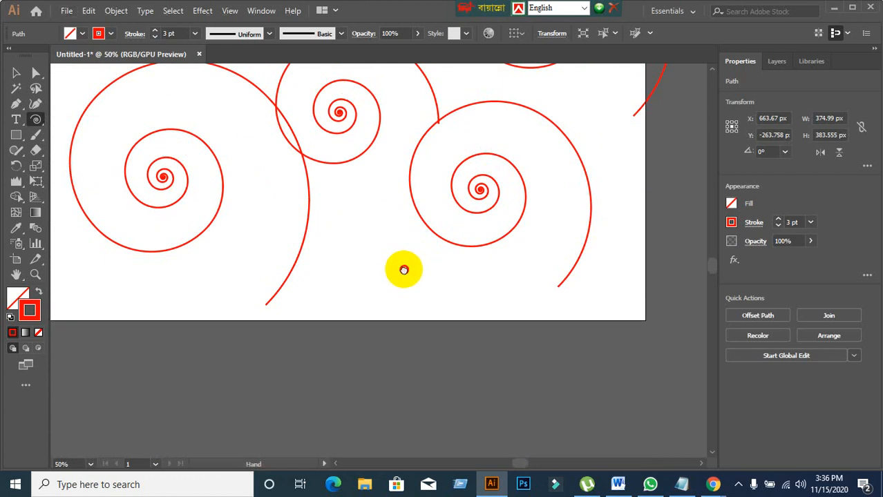
left_click_drag(404, 269, 674, 339)
left_click_drag(205, 138, 292, 211)
Create a spiral below the freehand one with a 233.0772 px radius, 80% decay, 90 segments and the first style
left_click(223, 328)
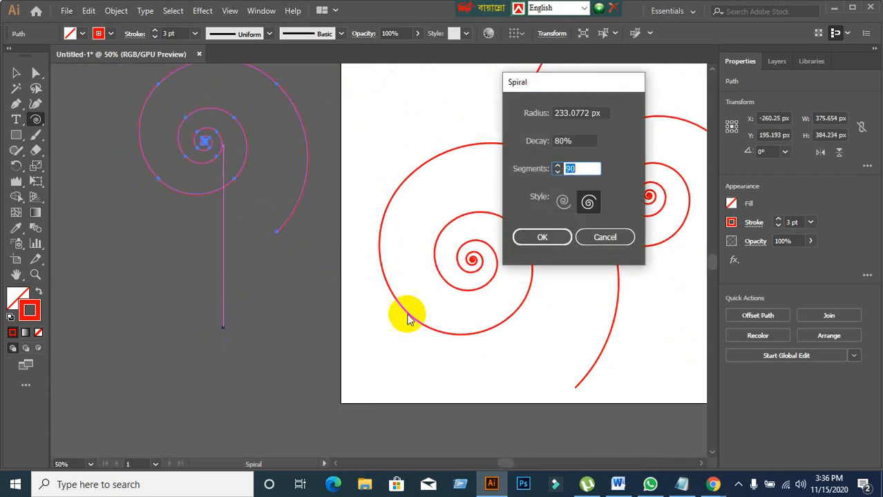
left_click(563, 201)
left_click(544, 238)
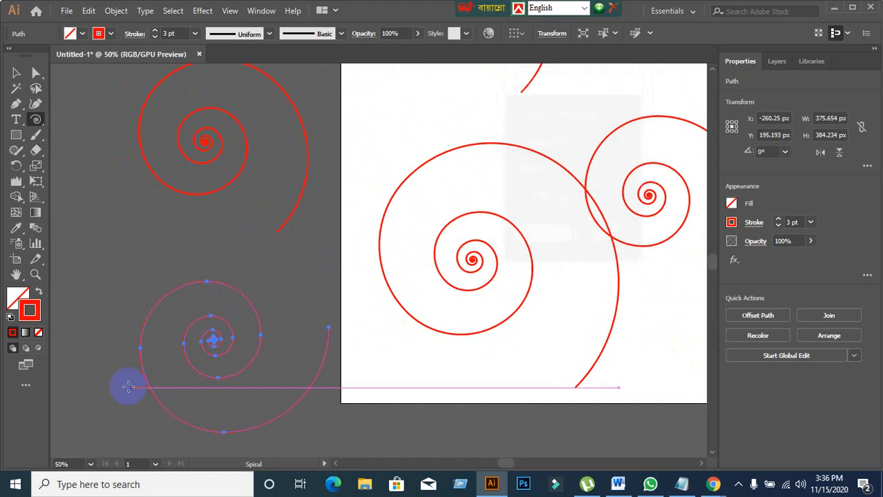
Draw three freehand spirals beyond the artboard's upper-left corner, about 476 by 465 px, 385 by 376 px and 361 by 353 px
scroll(429, 224, "up", 4)
scroll(463, 219, "up", 3)
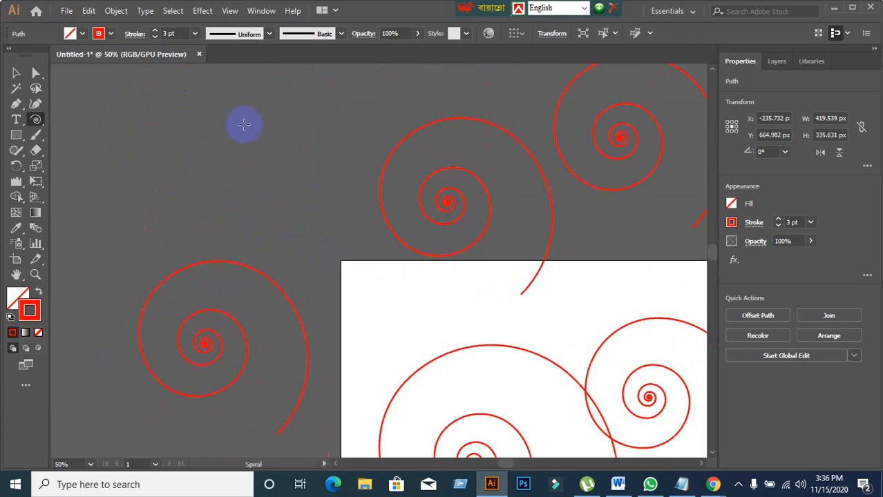
left_click_drag(191, 125, 311, 205)
scroll(311, 205, "up", 2)
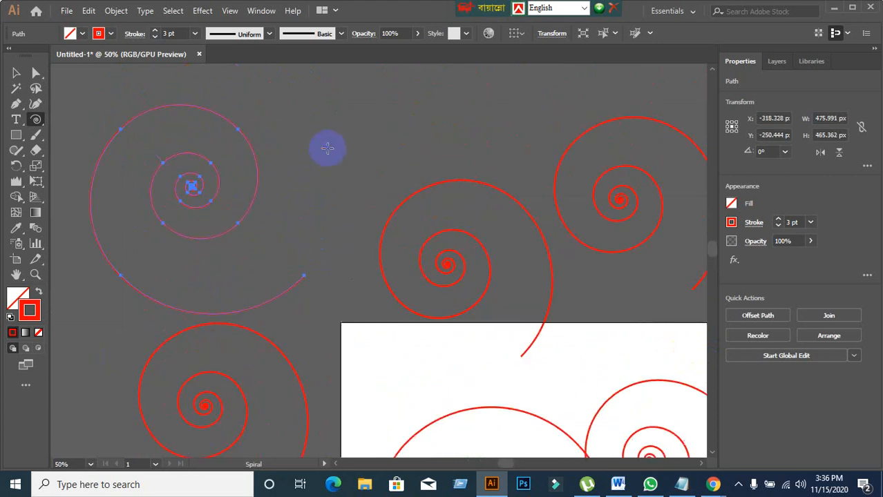
left_click_drag(334, 119, 430, 185)
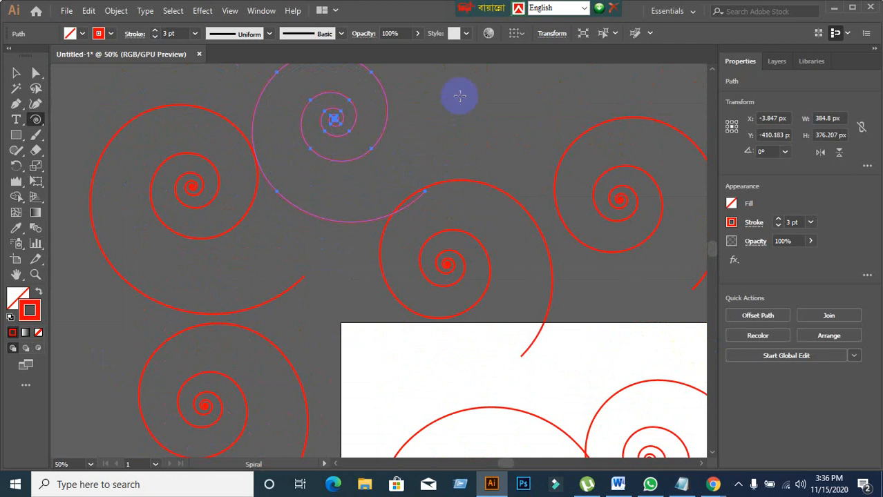
left_click_drag(444, 97, 529, 166)
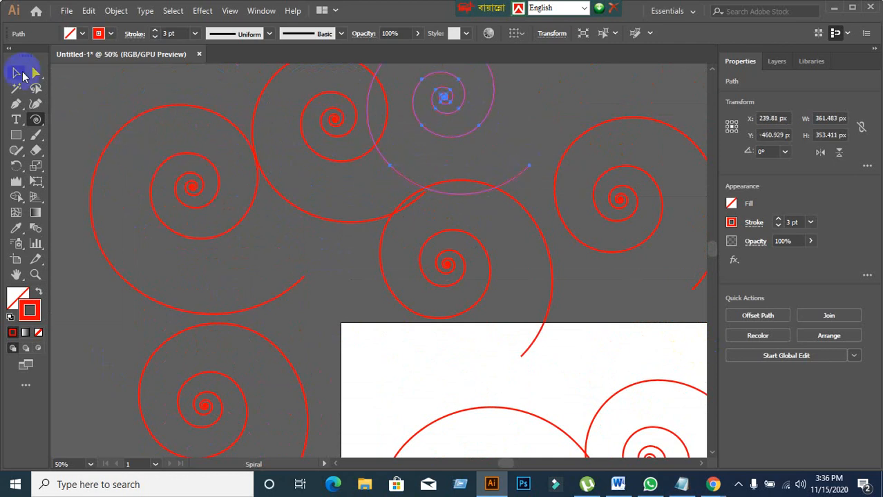
Select all the spirals on and around the artboard and delete them
left_click(186, 173)
scroll(239, 187, "down", 4)
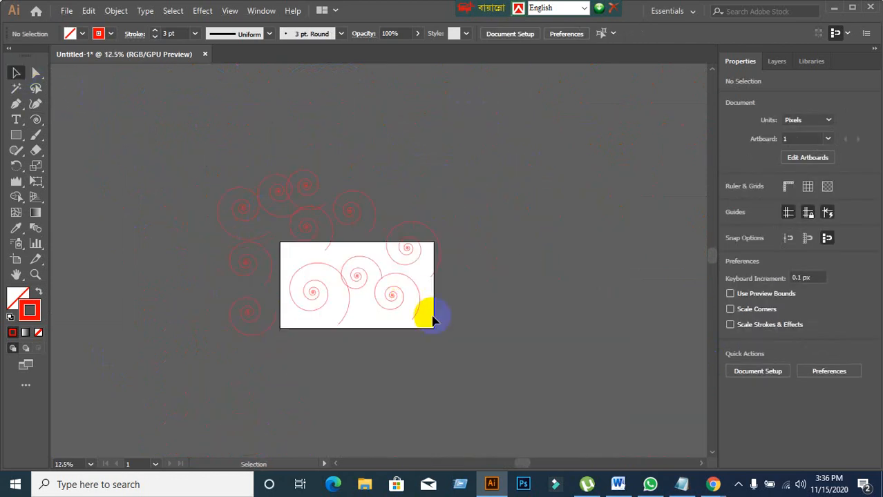
scroll(436, 323, "up", 1)
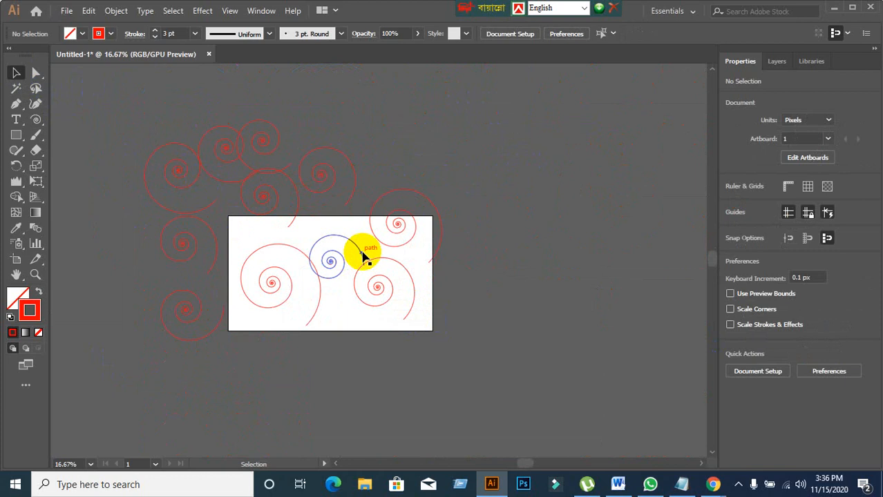
key("ctrl+a")
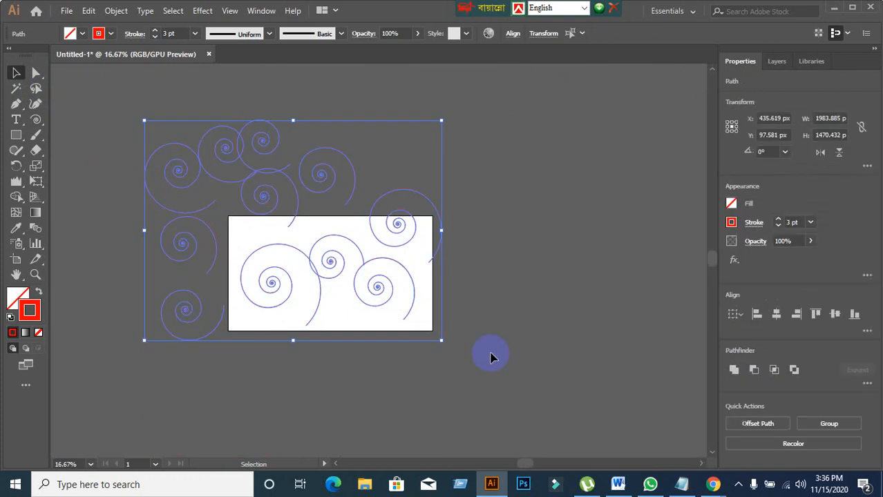
key("Delete")
scroll(234, 273, "up", 4)
scroll(233, 273, "down", 2)
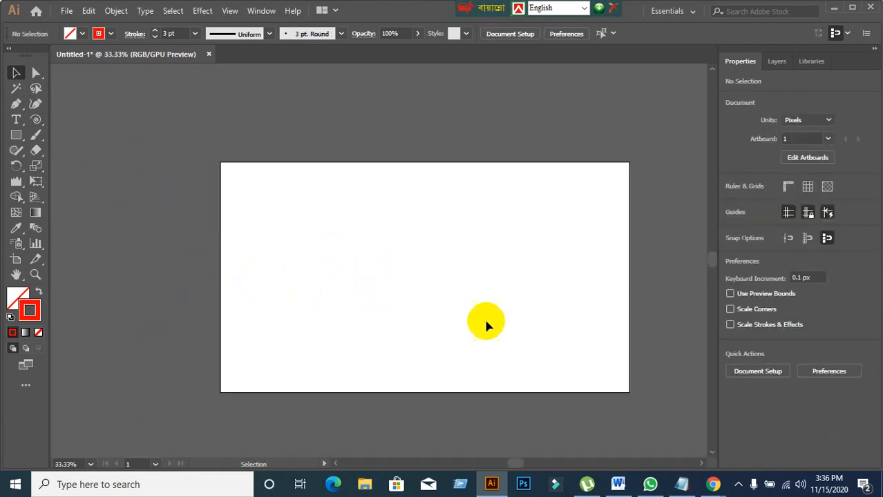
Draw a freehand spiral about 420 by 411 px in the upper-left part of the empty artboard
scroll(539, 334, "up", 1)
left_click_drag(41, 131, 80, 150)
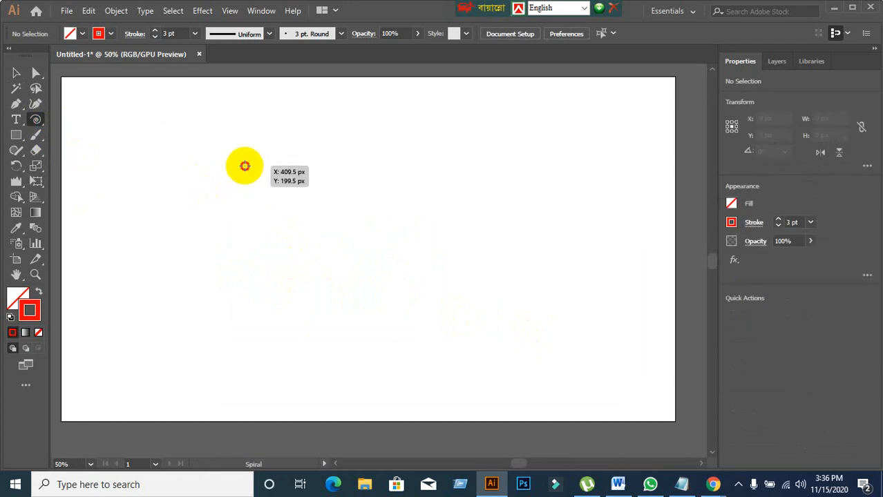
left_click_drag(227, 167, 328, 239)
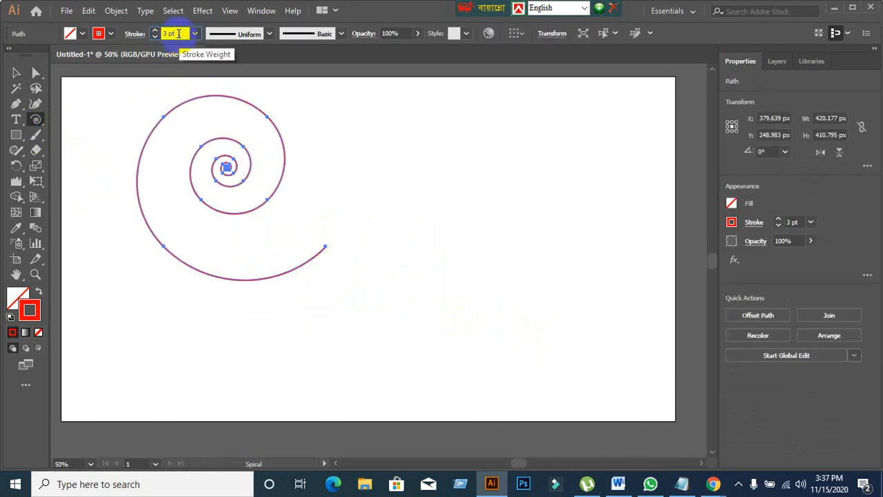
Increase the spiral's stroke weight to 15 pt
key("Up")
key("Up")
key("Up")
key("Up")
key("Up")
key("Up")
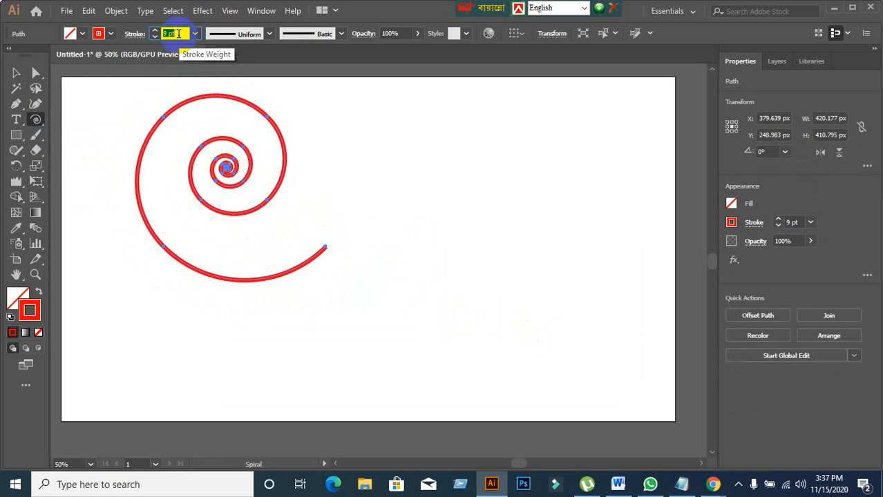
key("Down")
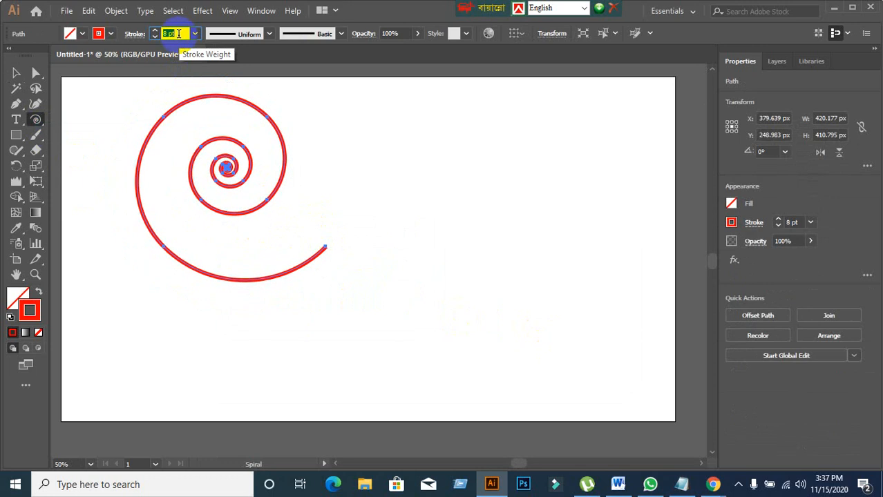
key("Up")
key("Up")
key("Up")
key("Up")
key("Up")
key("Up")
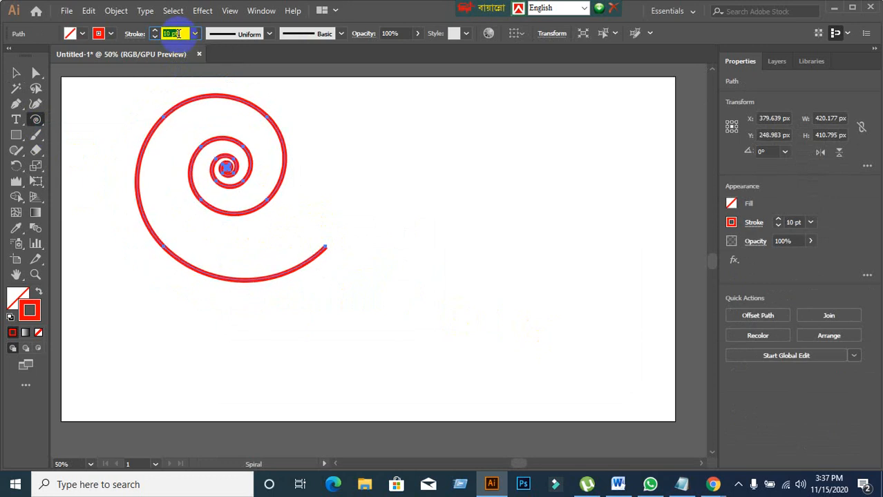
key("Up")
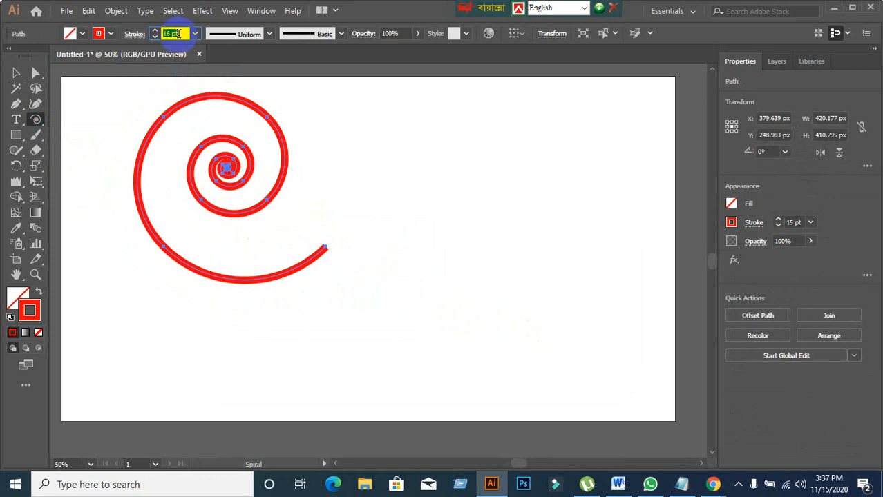
Select the spiral with the Selection tool and open the Stroke settings with all options shown
left_click(16, 73)
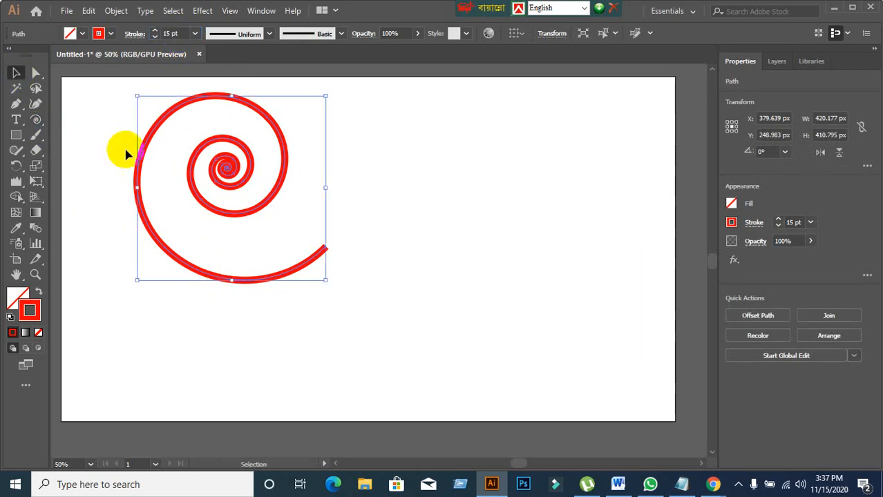
left_click_drag(107, 132, 324, 274)
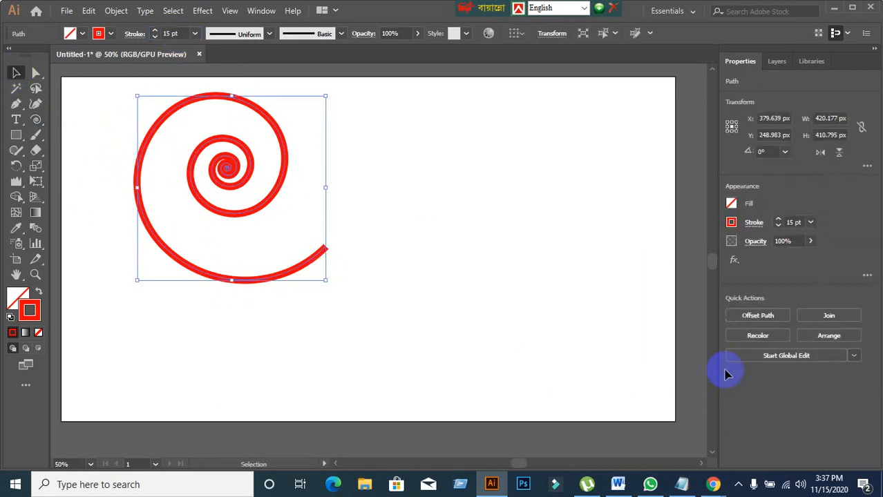
left_click(271, 12)
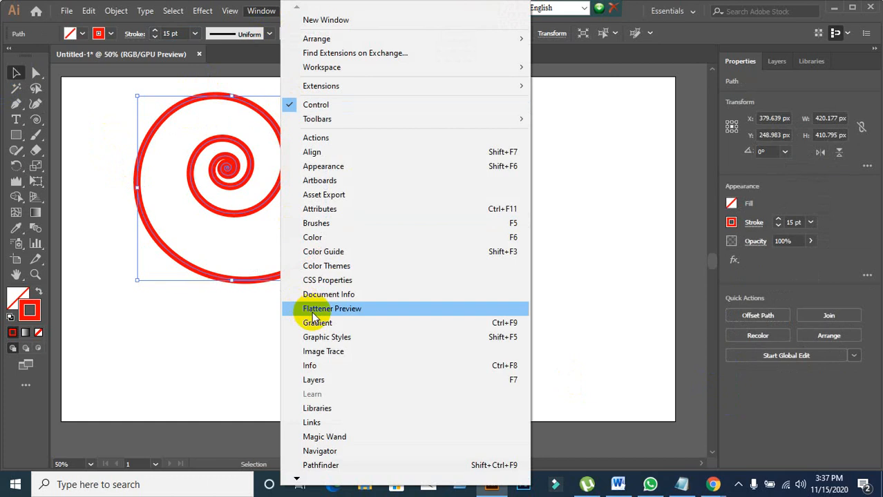
mouse_move(293, 480)
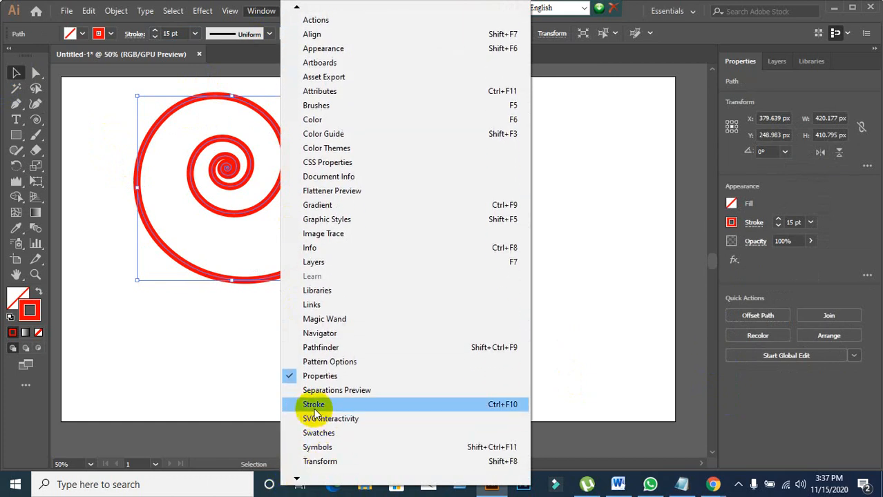
left_click(315, 405)
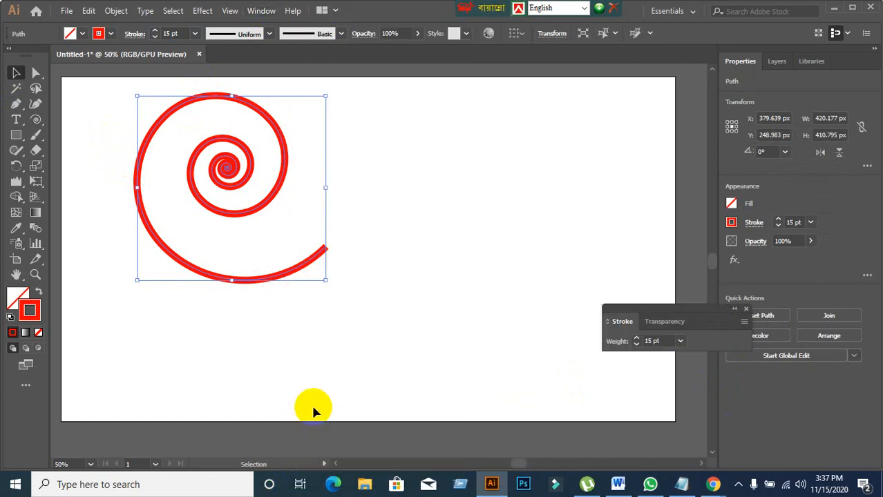
left_click(745, 322)
left_click(756, 330)
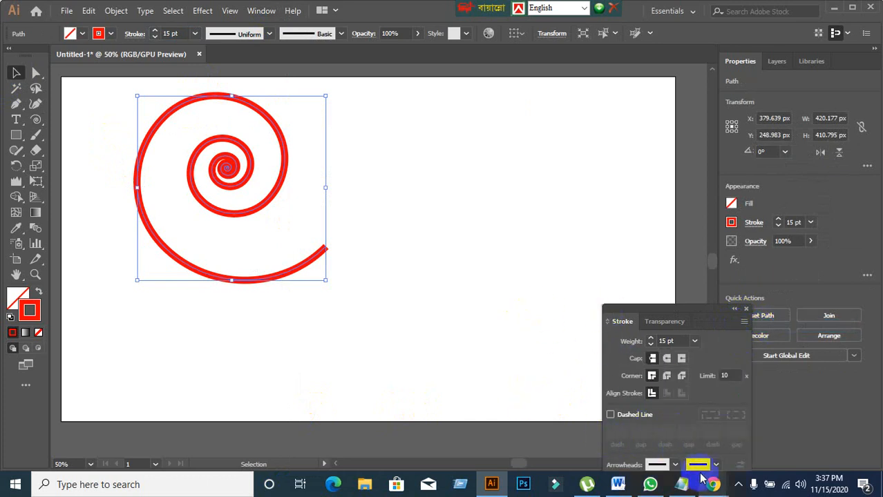
Switch to the Google Meet call in Chrome and close its tab to leave the meeting
mouse_move(713, 482)
left_click(634, 450)
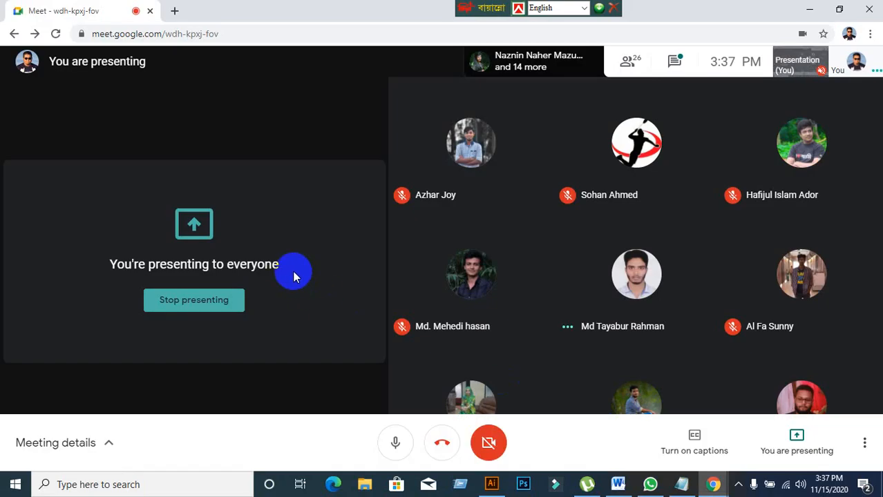
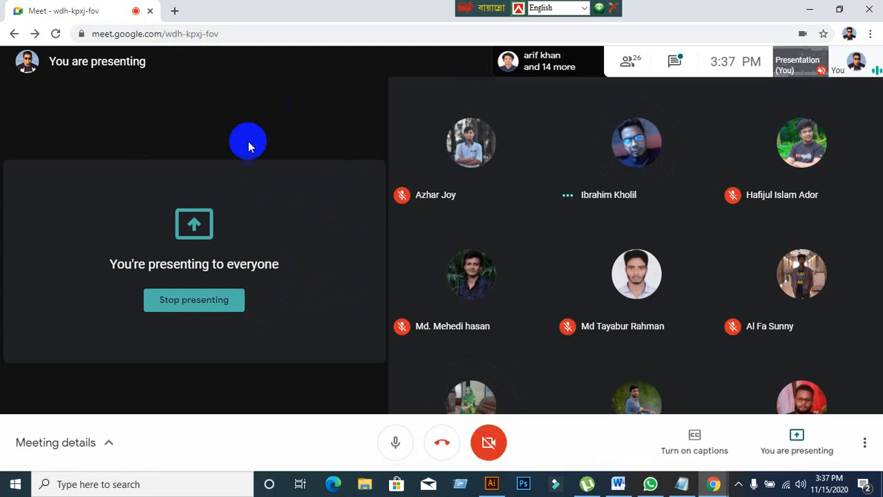
left_click(151, 14)
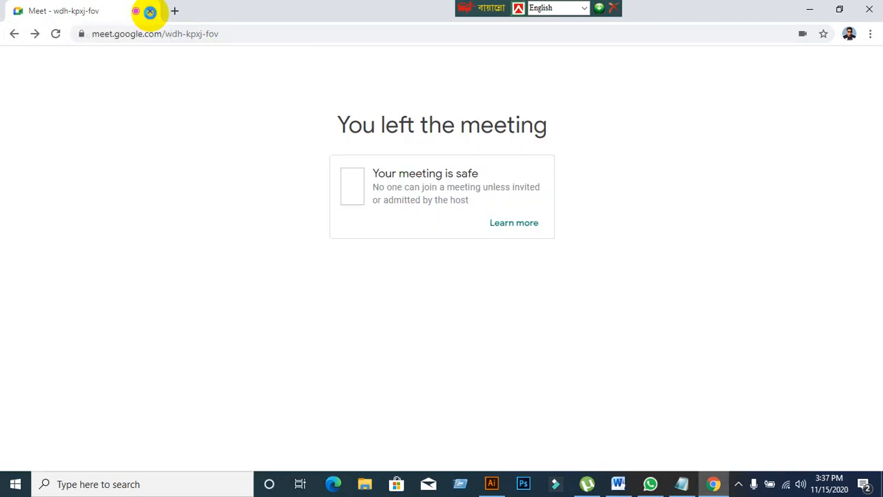
Minimize Illustrator, launch Google Chrome from the desktop and open meet.google.com/wdh-kpxj-fov
left_click(834, 8)
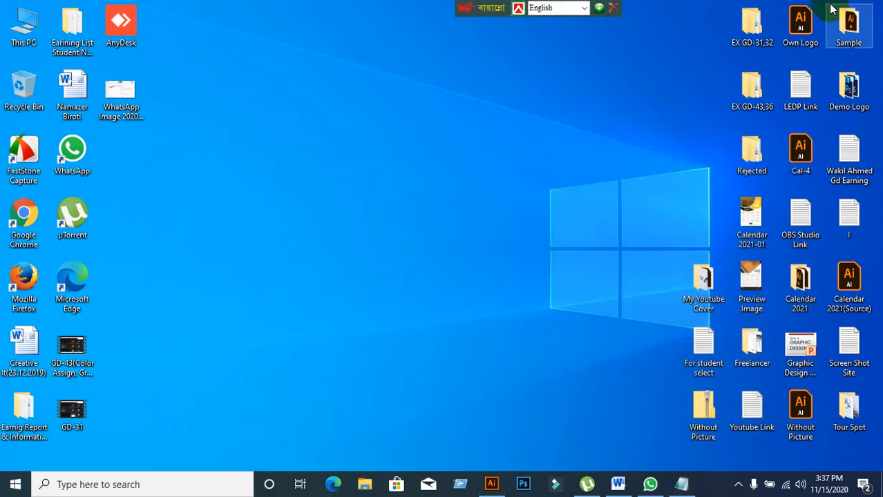
double_click(36, 219)
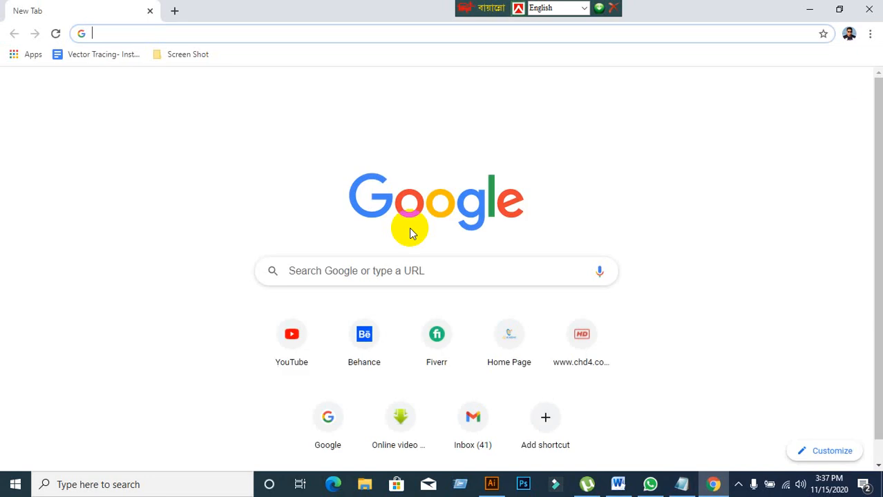
type("meet.google.com/wdh-kpxj-fov")
key("Return")
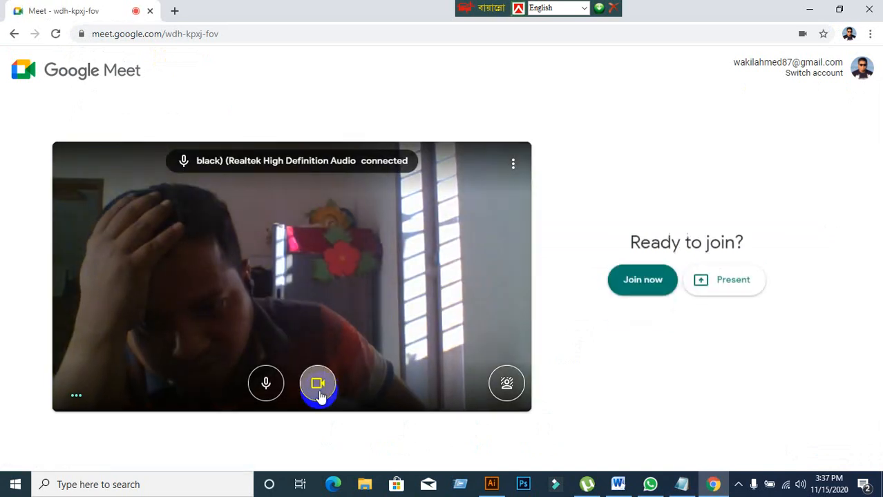
Join the meeting with the camera turned off and the microphone turned on
left_click(318, 386)
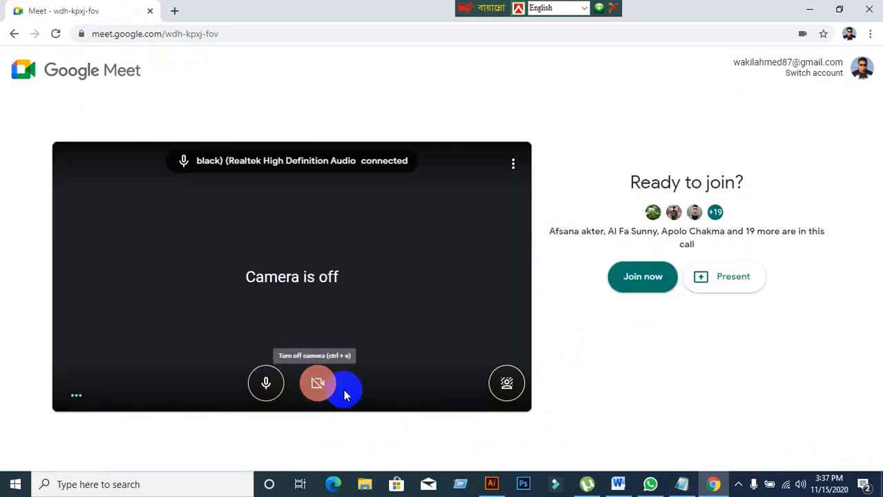
left_click(639, 283)
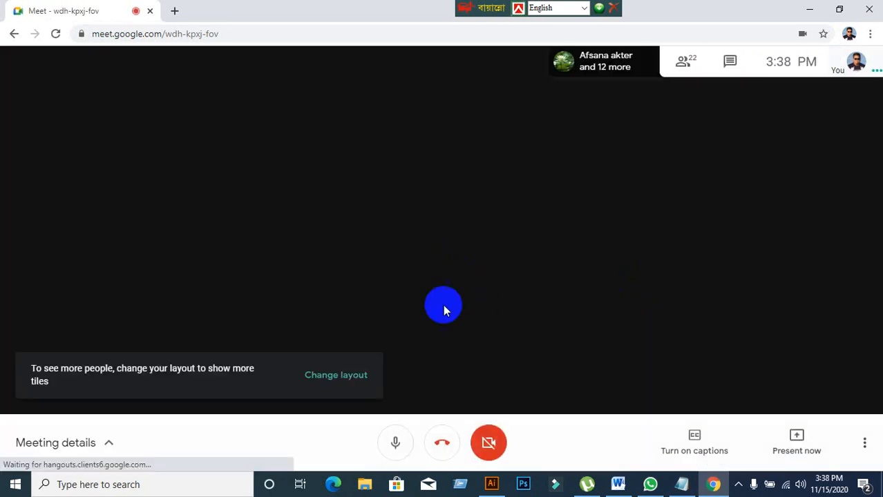
left_click(408, 430)
left_click(396, 441)
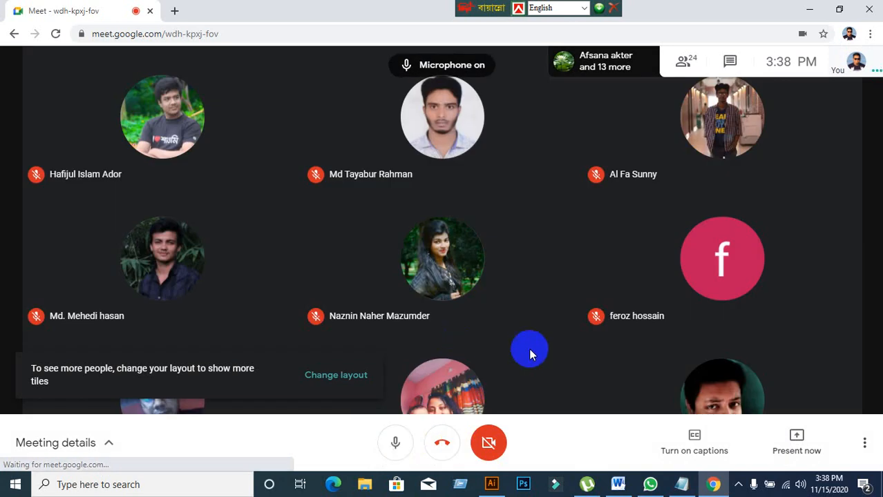
Present the entire screen to the meeting participants
left_click(814, 438)
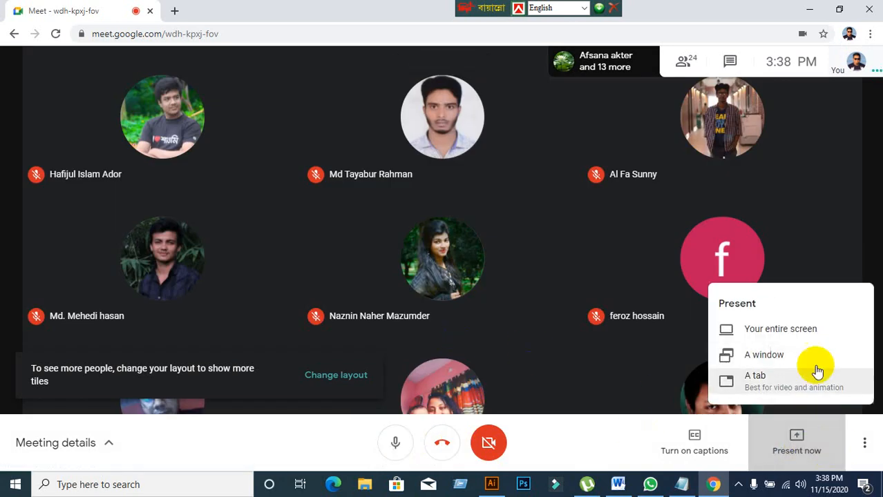
left_click(789, 329)
left_click(406, 214)
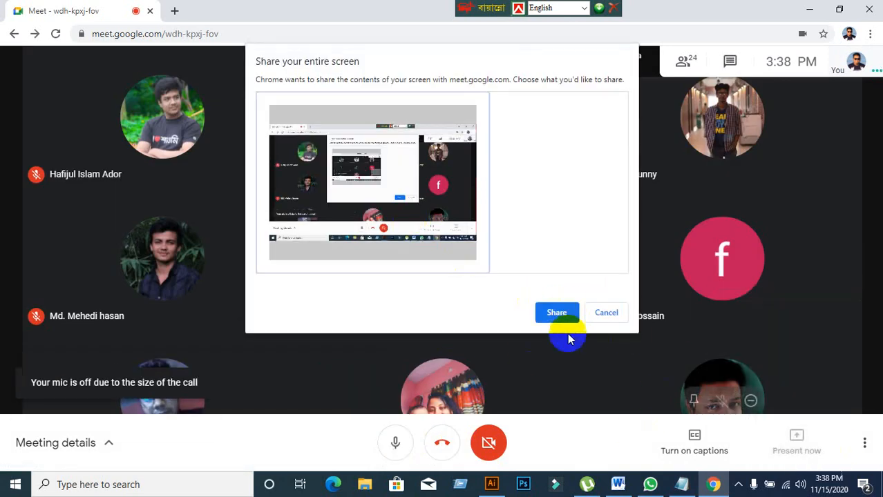
left_click(557, 315)
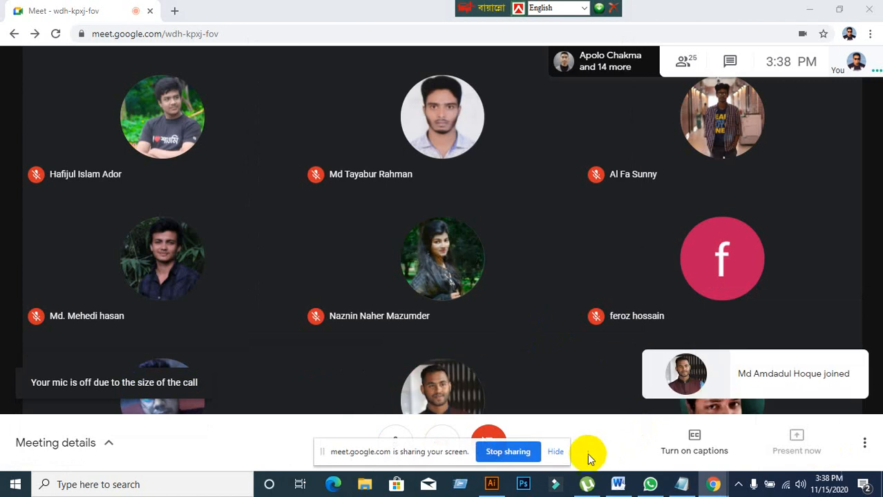
Switch back to Illustrator and apply the lens-shaped width profile, tapered at both ends, to the red spiral's 15 pt stroke
left_click(557, 452)
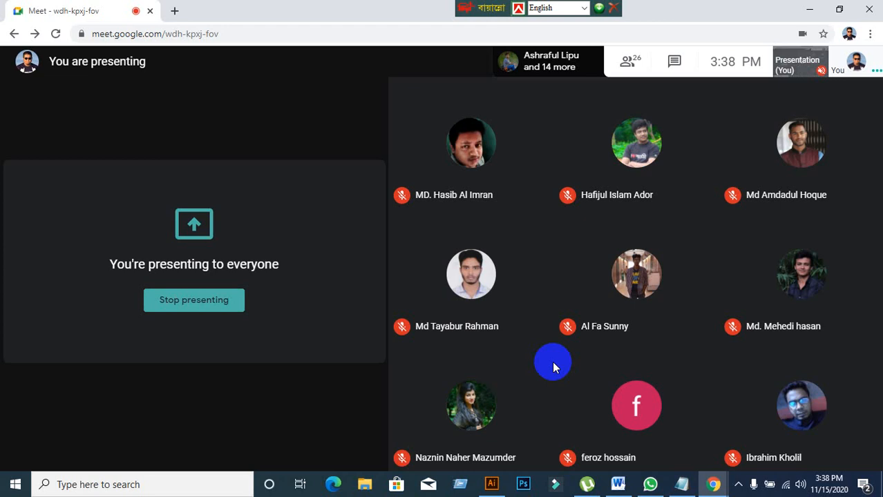
left_click(487, 486)
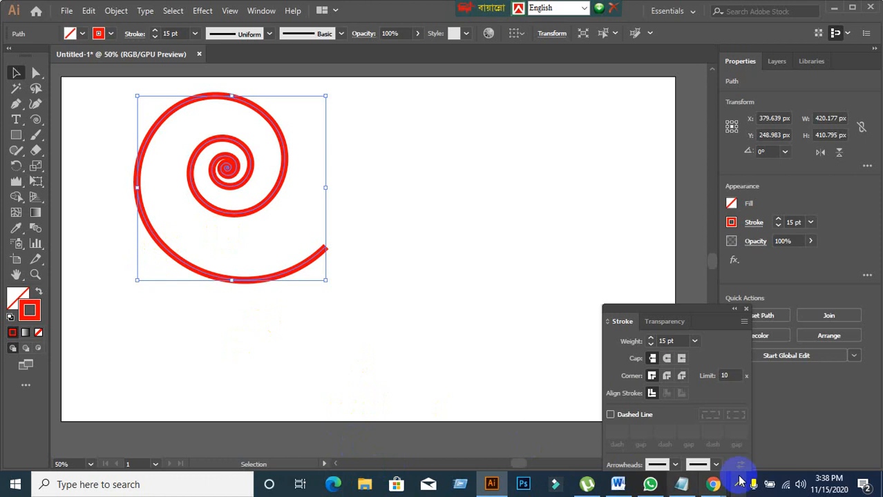
left_click(676, 465)
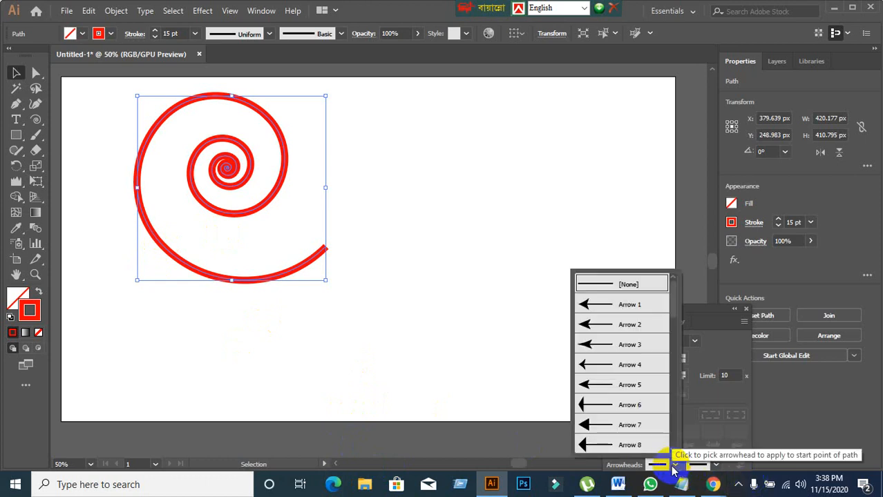
left_click(722, 465)
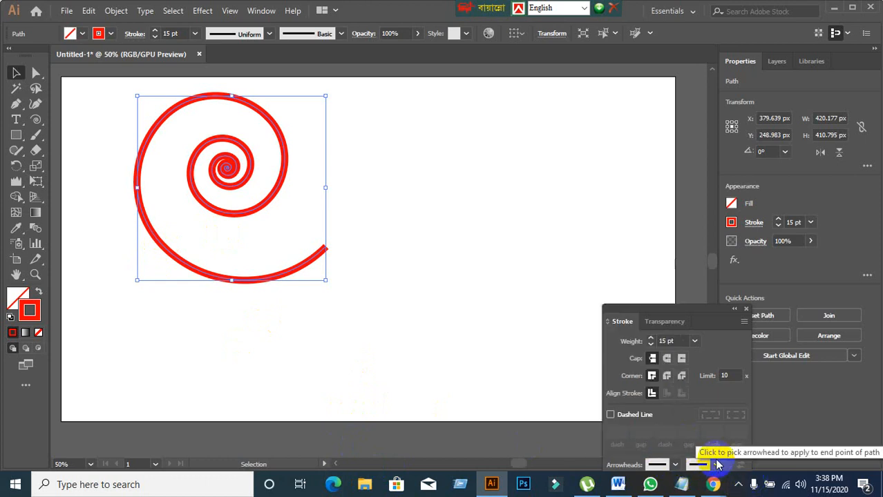
left_click_drag(721, 307, 681, 207)
left_click(669, 418)
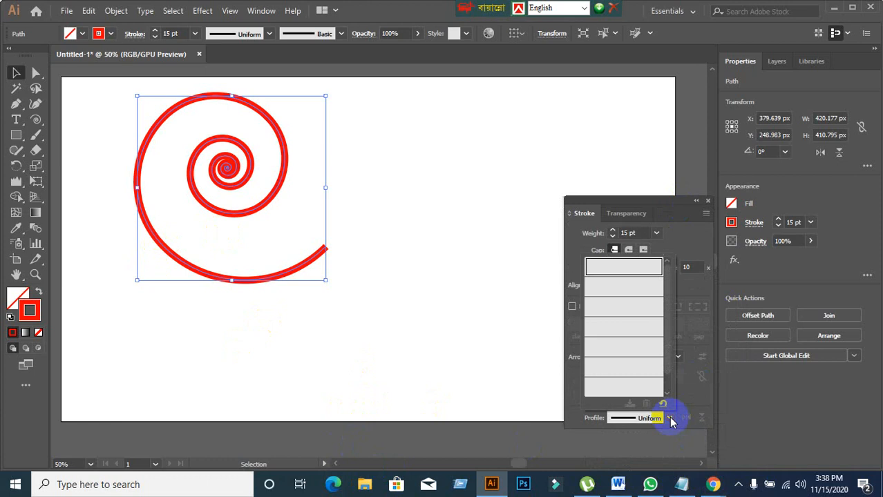
left_click(631, 293)
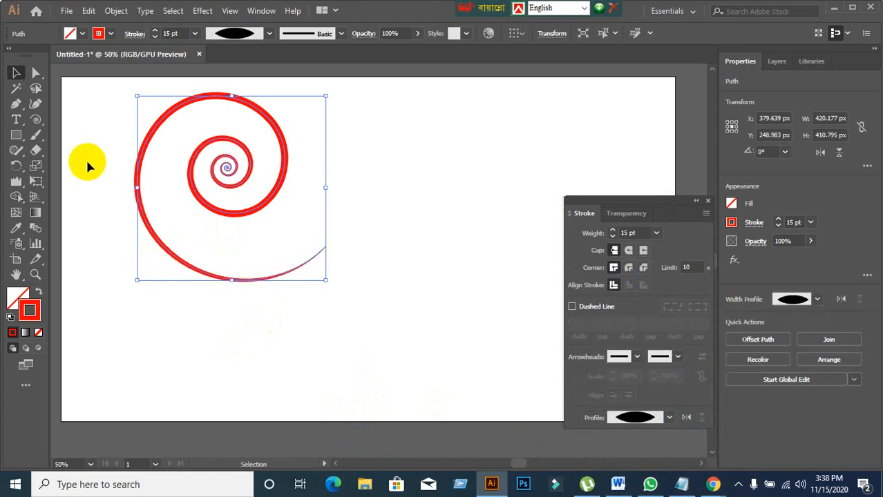
Move the red spiral toward the artboard's left edge and deselect it
left_click(218, 312)
left_click_drag(220, 213, 166, 222)
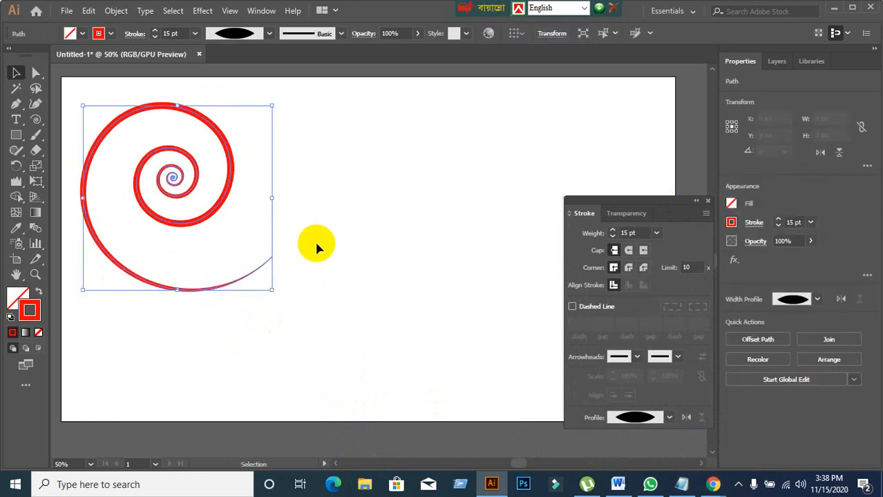
left_click(315, 247)
Try a 254.8804 px radius spiral with 90 segments and then a freehand spiral beside the red one, undoing both
left_click(39, 119)
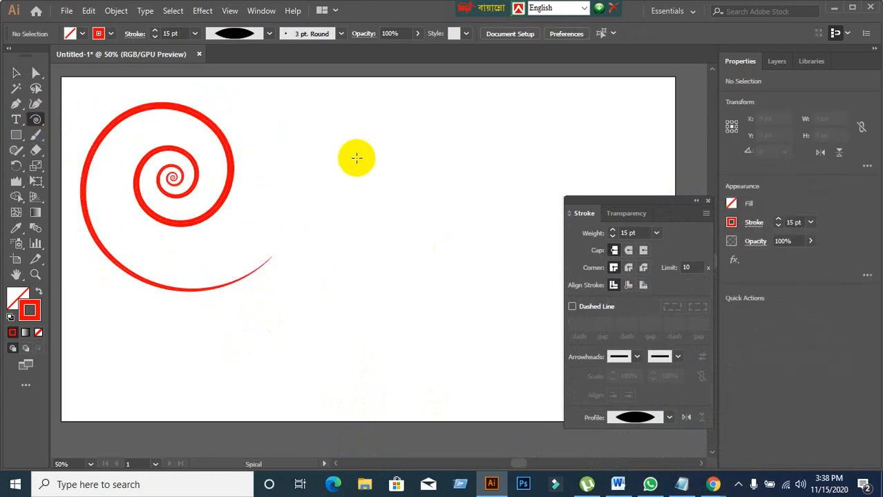
left_click(345, 188)
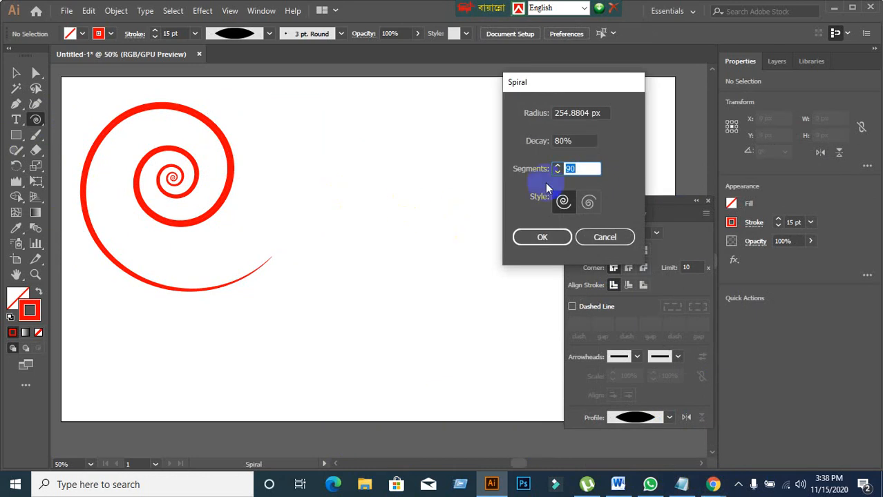
left_click(577, 139)
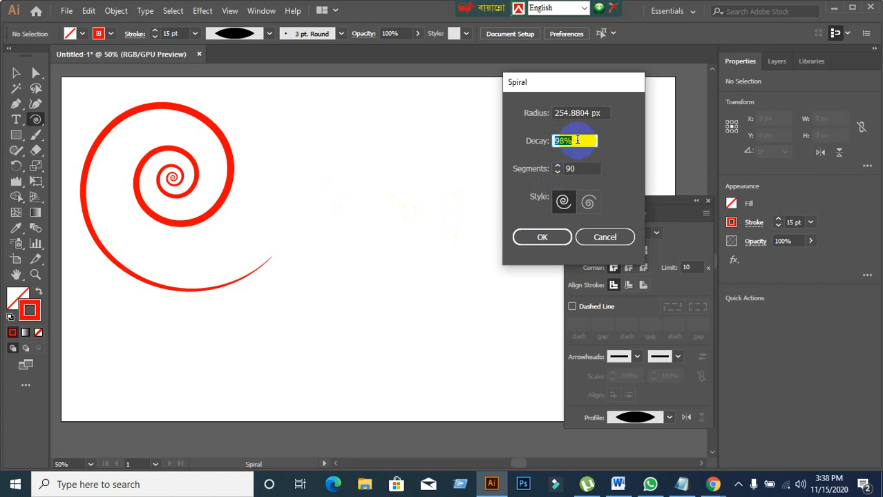
left_click(553, 238)
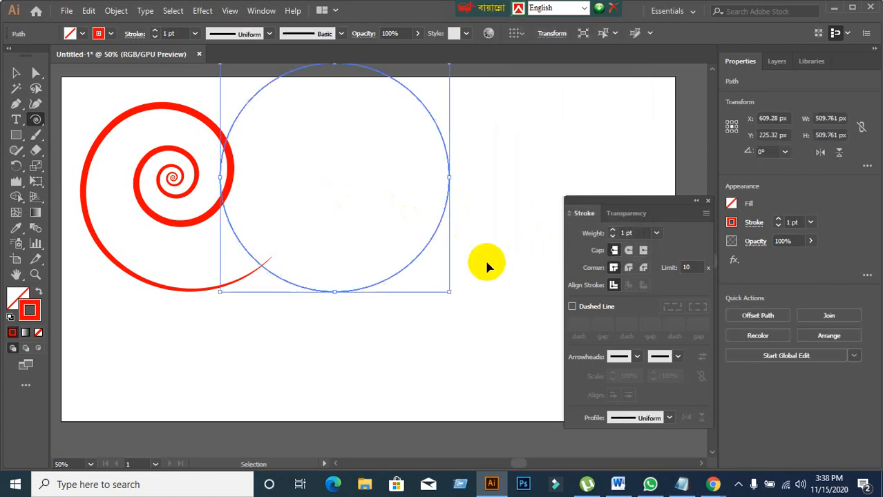
key("ctrl+z")
left_click_drag(356, 155, 450, 248)
key("ctrl+z")
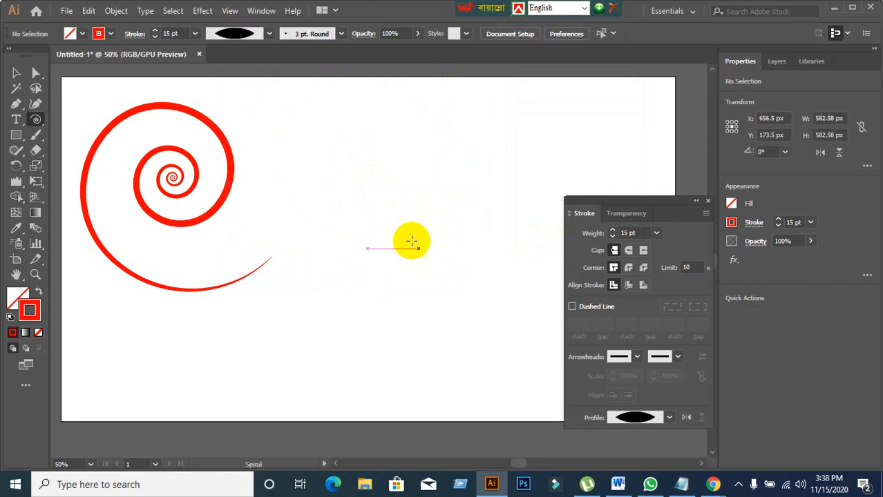
Create a spiral beside the red one with a 291.2902 px radius, 54 segments and a lowered decay
left_click(379, 185)
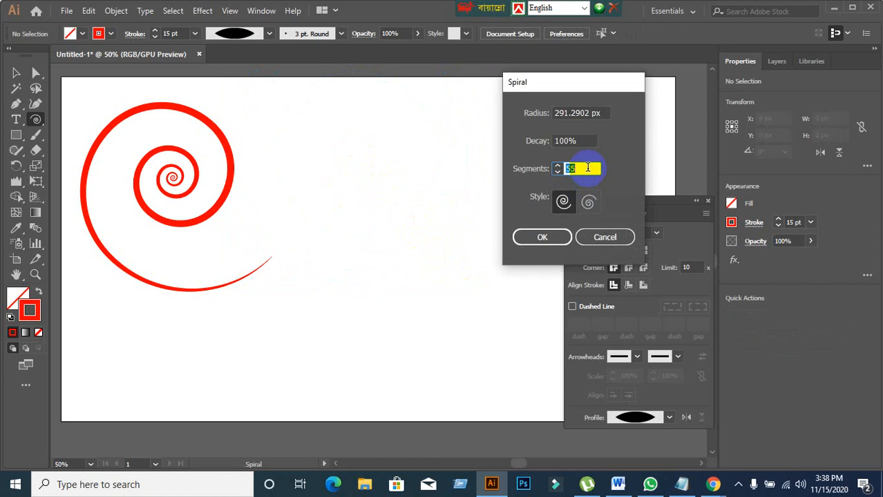
left_click(589, 139)
scroll(589, 140, "down", 3)
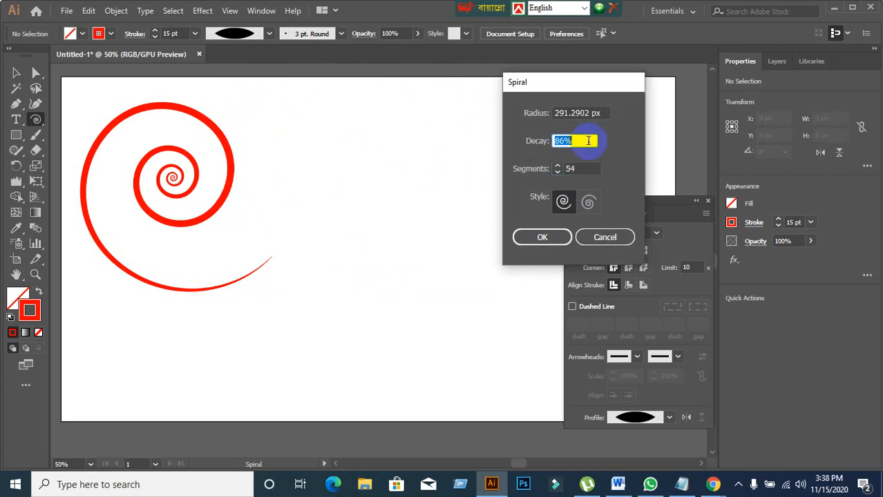
scroll(588, 141, "down", 3)
left_click(546, 241)
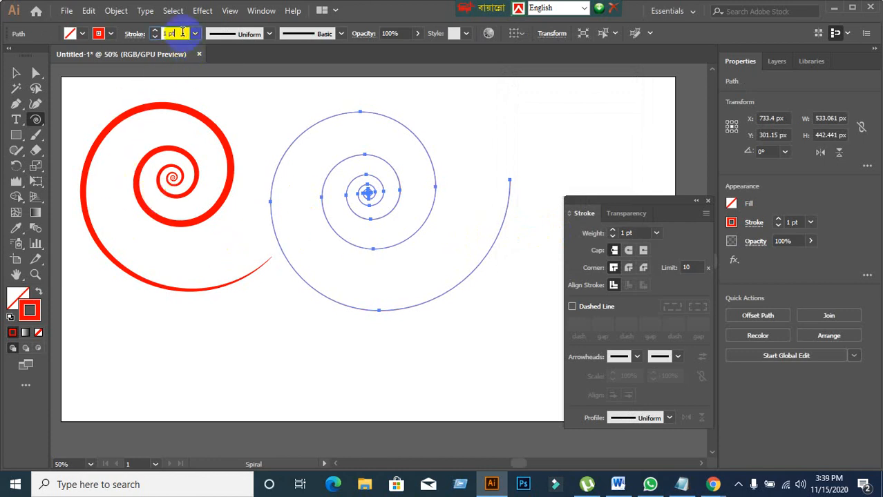
Set the new spiral's stroke to 9 pt with the lens-shaped width profile, and deselect it
scroll(183, 33, "up", 11)
scroll(183, 35, "down", 3)
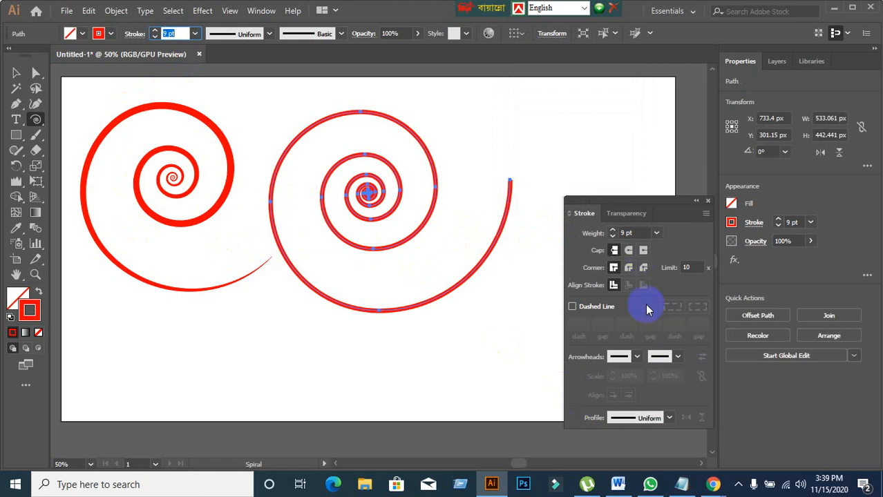
left_click(670, 419)
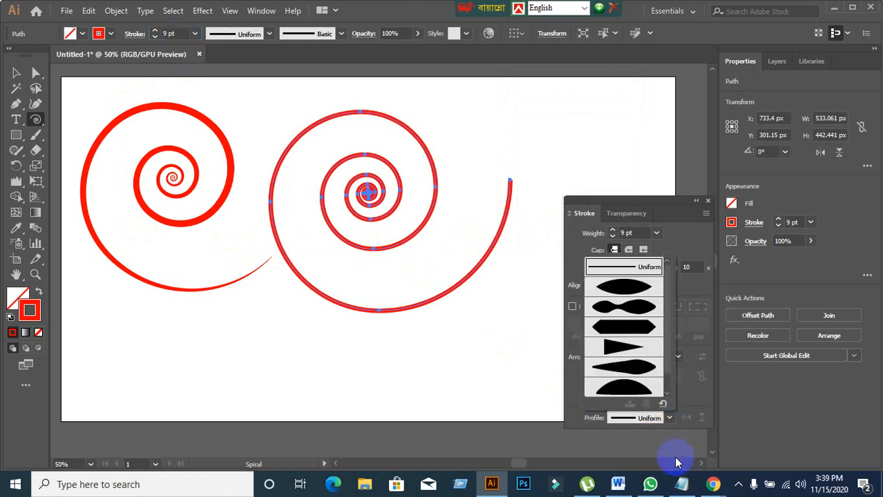
left_click(636, 285)
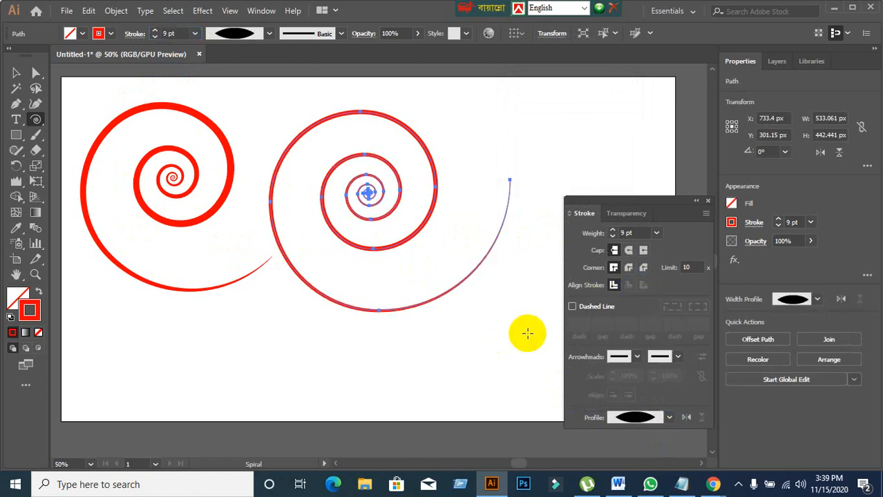
left_click(18, 74)
left_click(178, 306)
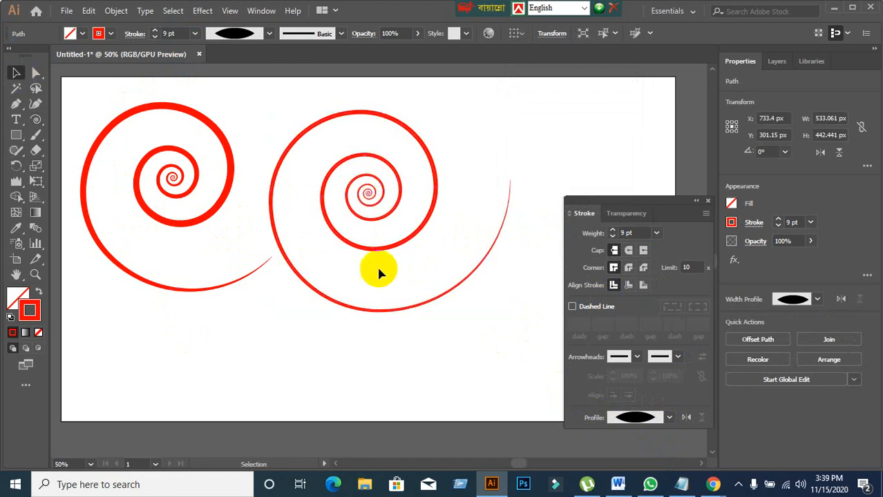
Move both spirals to the upper right of the artboard so they overlap, clearing its left side
left_click_drag(366, 199, 470, 161)
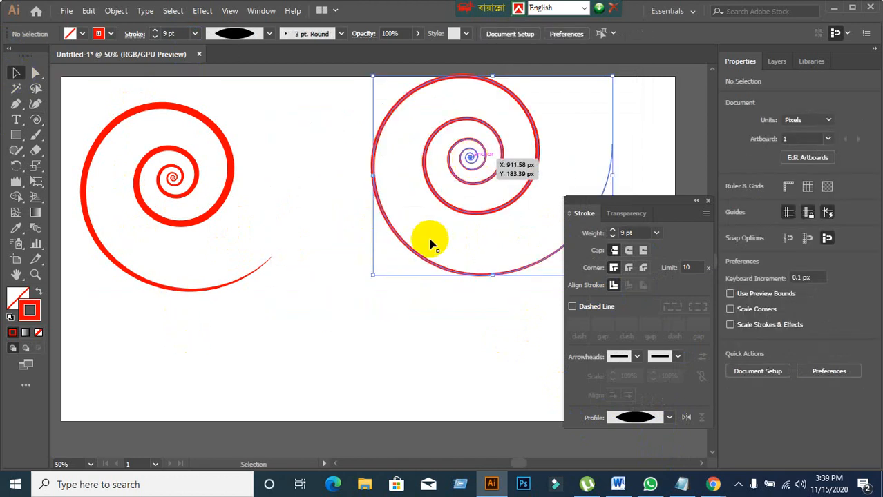
left_click(306, 305)
left_click_drag(183, 195, 532, 158)
left_click(75, 174)
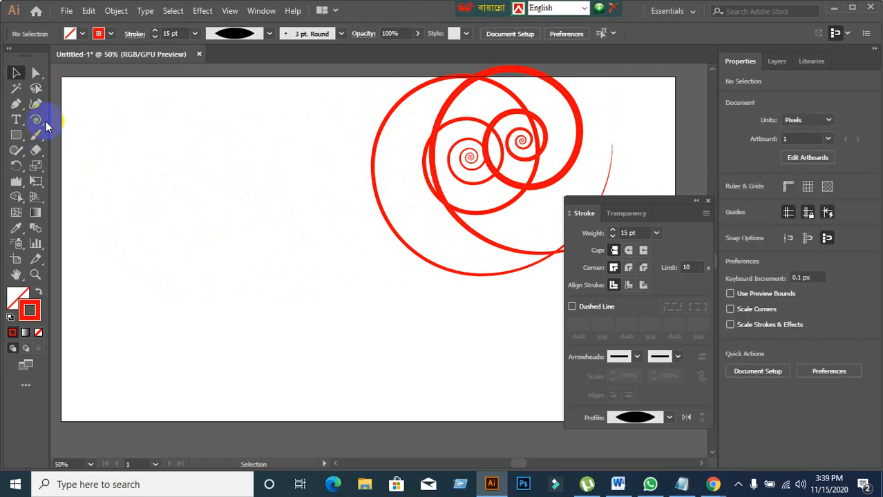
Draw a rectangular grid about 538 by 538 px on the empty left side of the artboard
left_click_drag(42, 121, 103, 150)
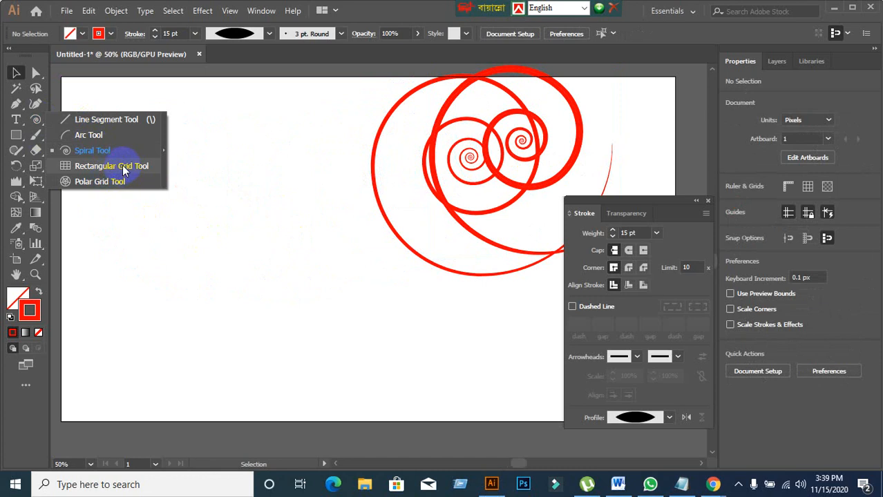
left_click_drag(122, 165, 122, 166)
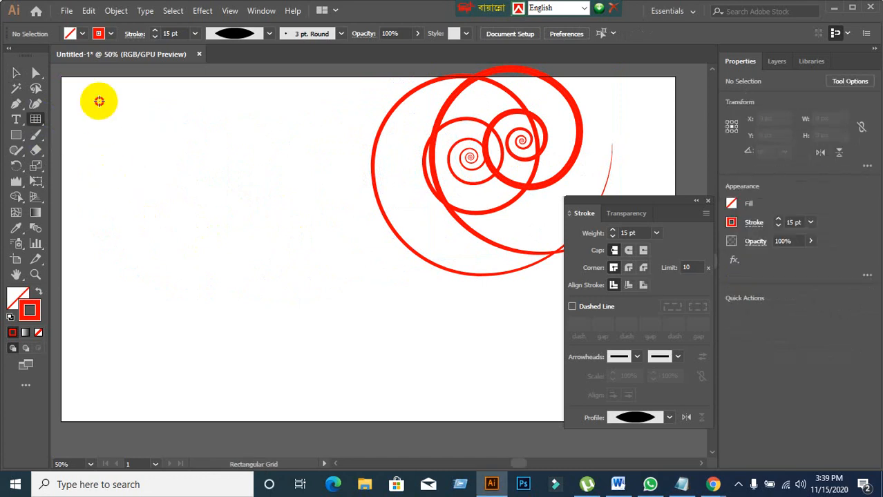
left_click_drag(99, 102, 319, 343)
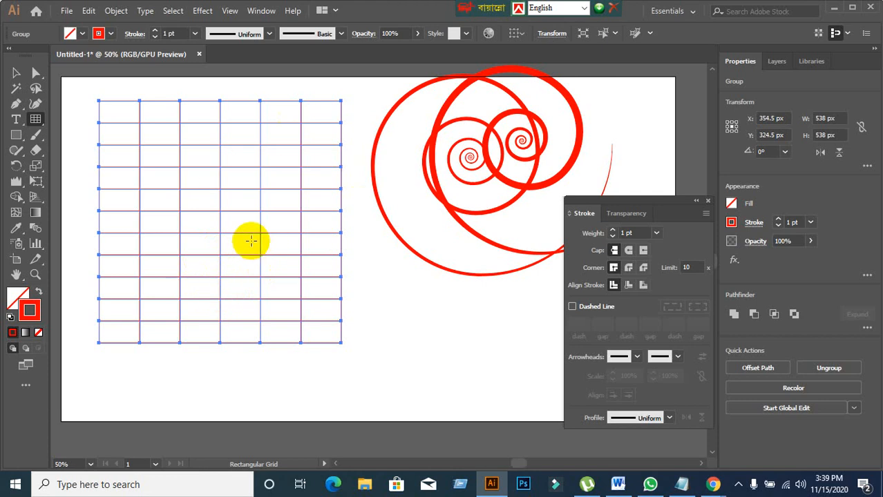
scroll(272, 252, "up", 1)
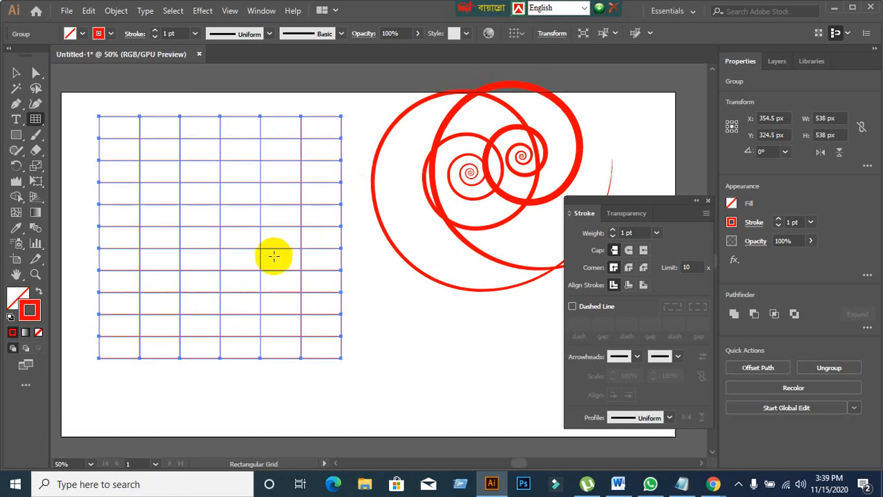
Move both overlapping spirals together farther right, partly off the artboard, and deselect them
left_click(16, 73)
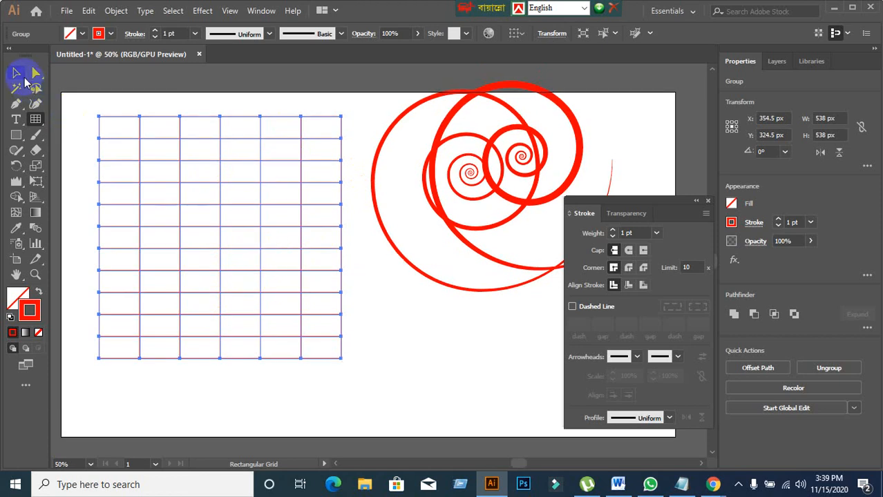
left_click(499, 373)
left_click(512, 201)
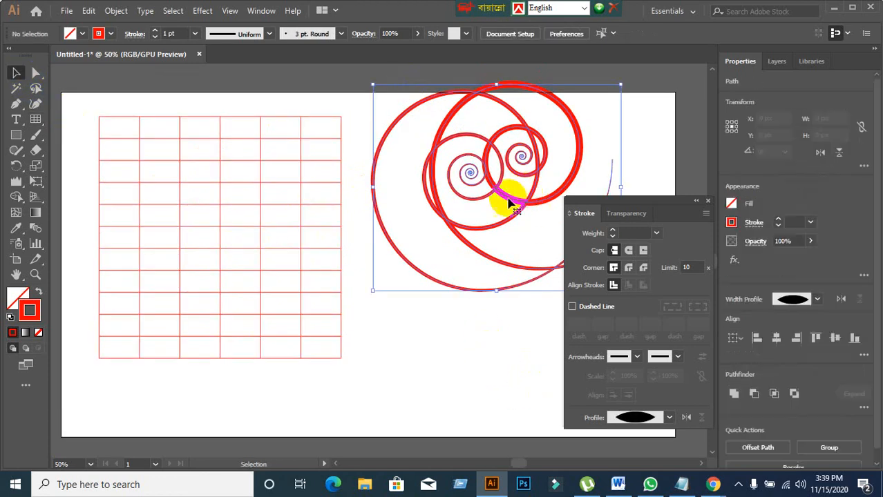
left_click_drag(511, 202, 659, 190)
left_click(426, 295)
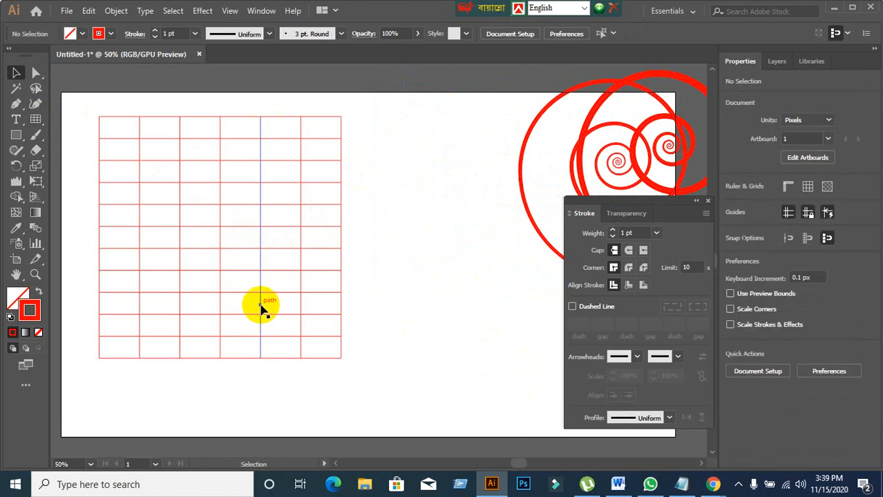
left_click_drag(89, 107, 425, 380)
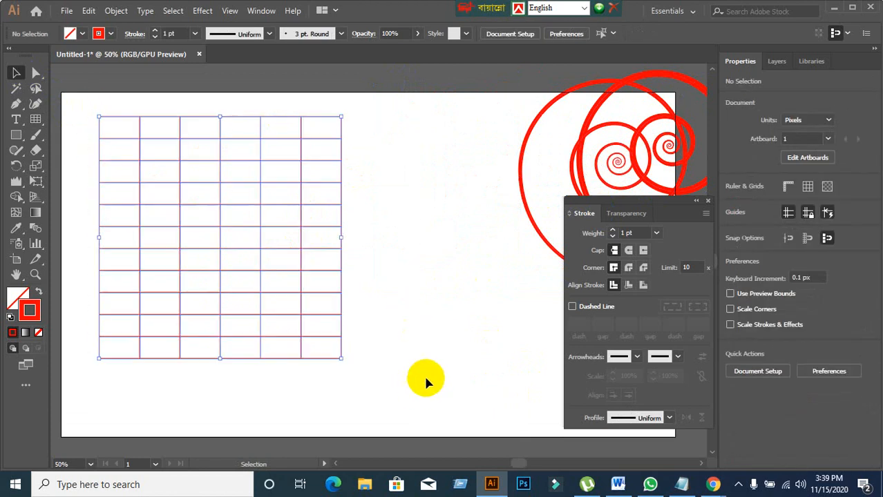
left_click(426, 379)
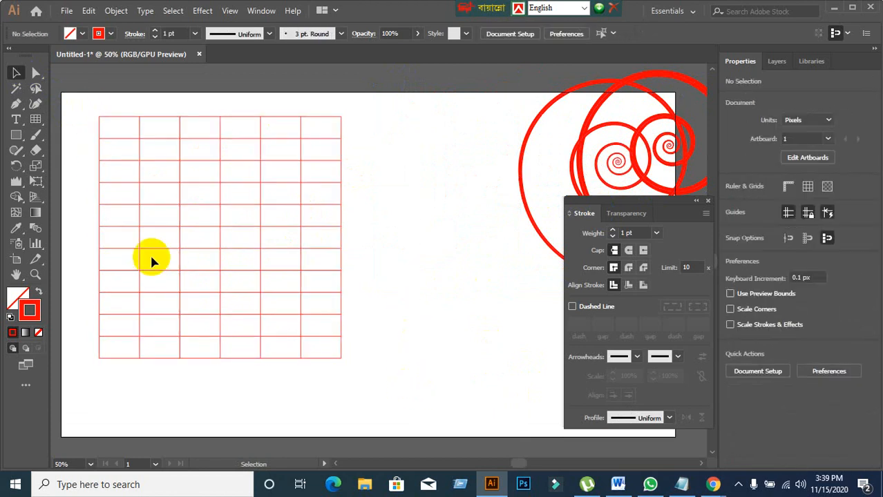
left_click(39, 123)
Delete the grid's uppermost inner horizontal line using the Direct Selection tool
scroll(135, 173, "up", 1)
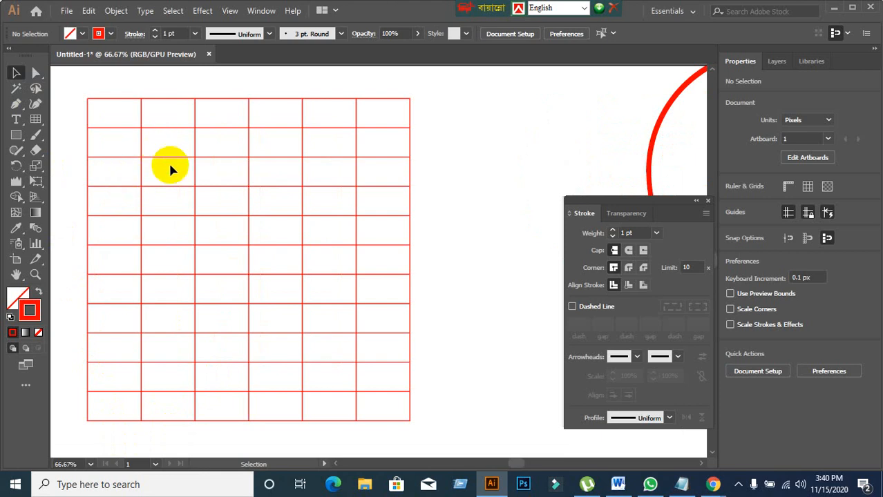
left_click(36, 73)
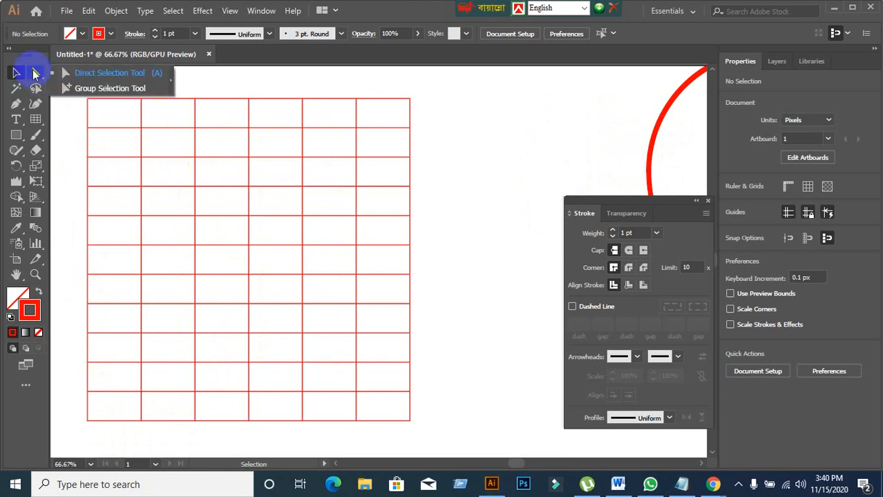
left_click(91, 73)
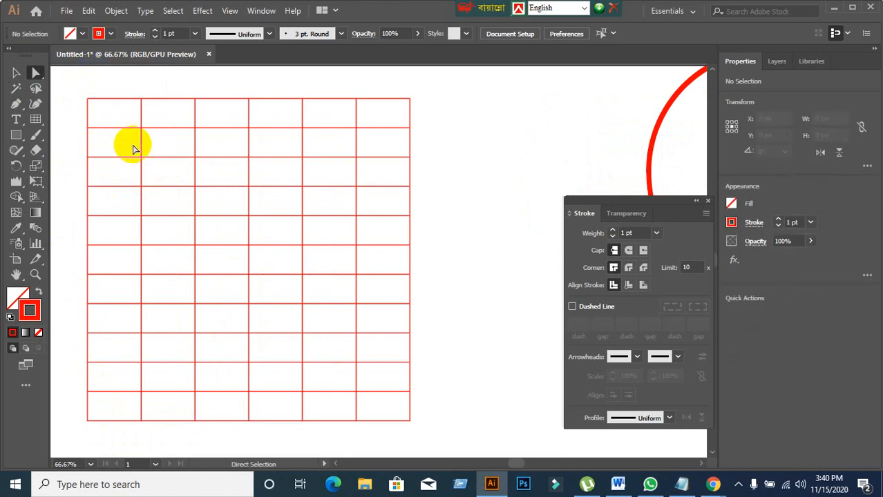
left_click(174, 127)
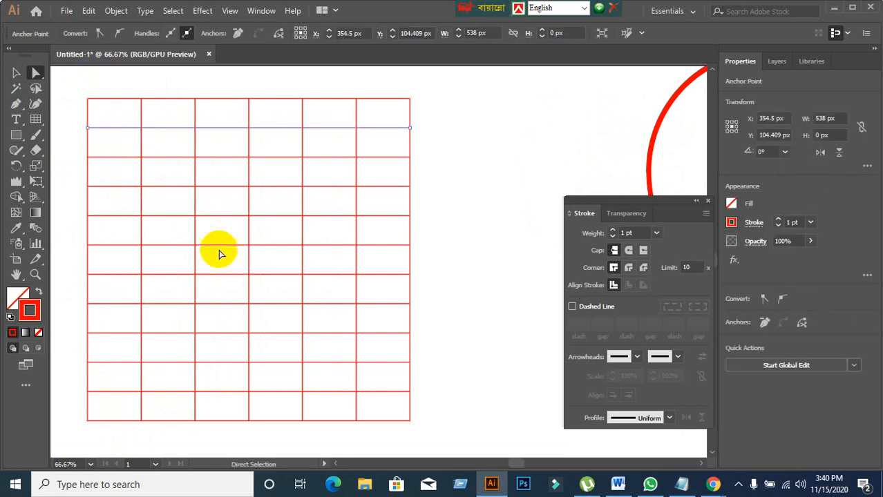
key("Delete")
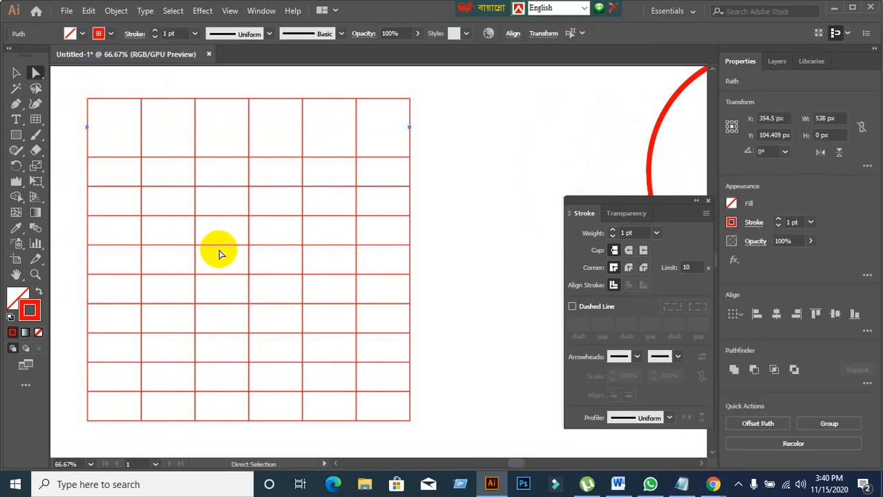
Delete the grid's uppermost remaining inner horizontal line using the Group Selection tool
left_click_drag(36, 72, 90, 90)
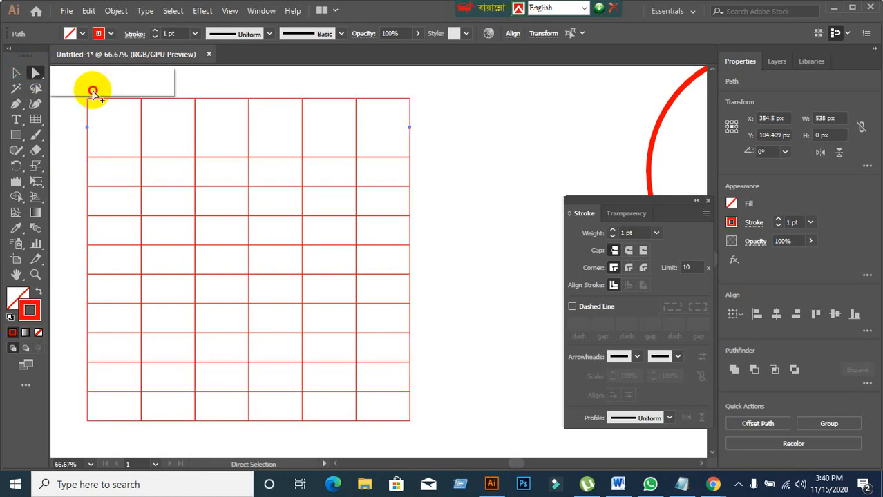
left_click(165, 152)
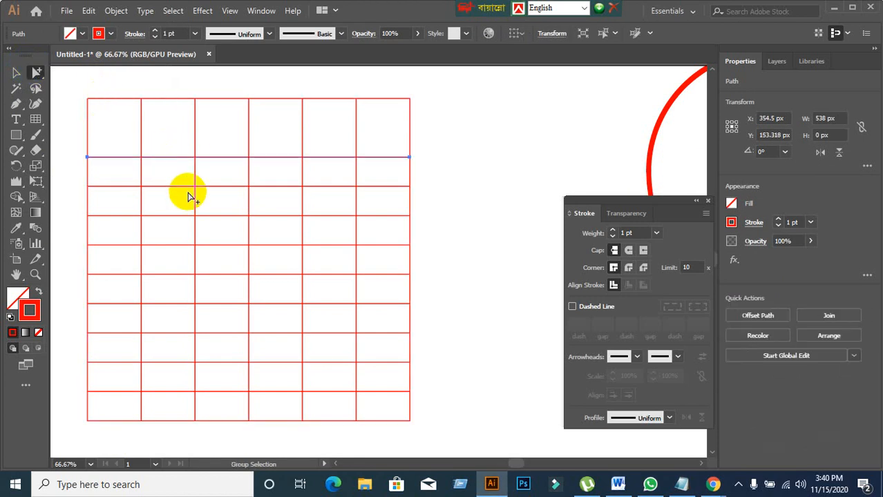
key("Delete")
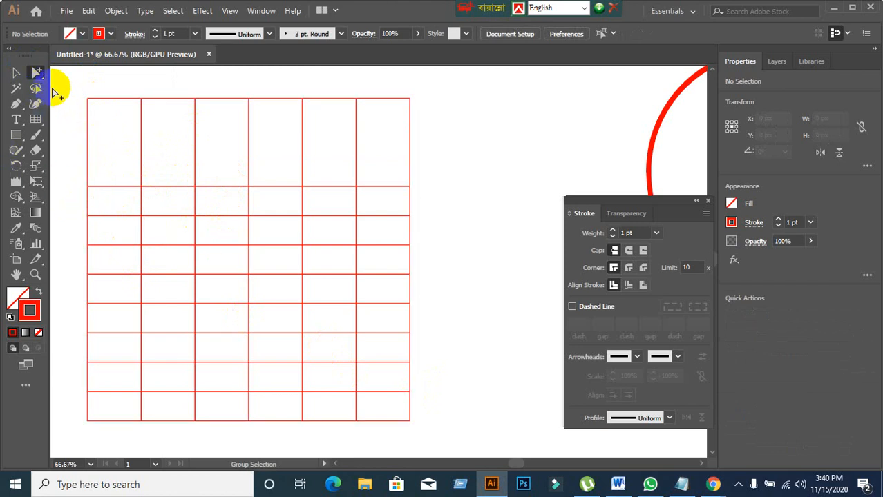
Lower the upper anchor points of all five inner vertical lines to the uppermost inner horizontal line, shortening them to 390 px
left_click_drag(36, 73, 492, 234)
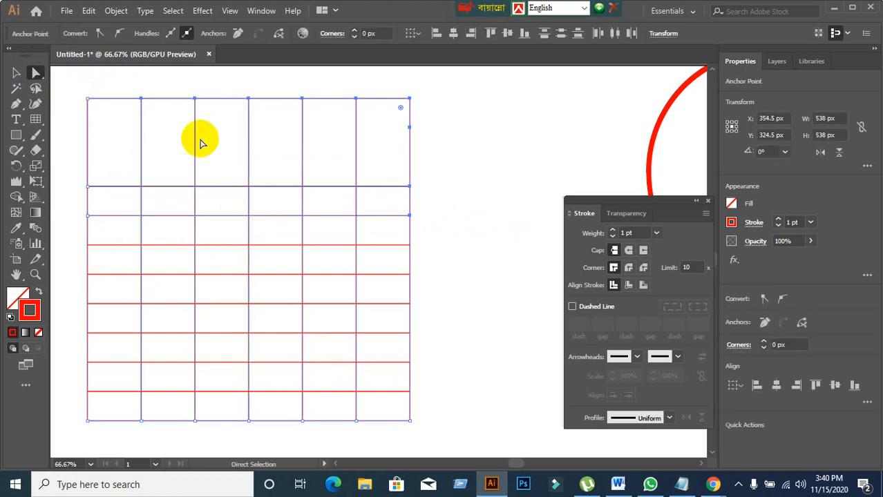
left_click(140, 99)
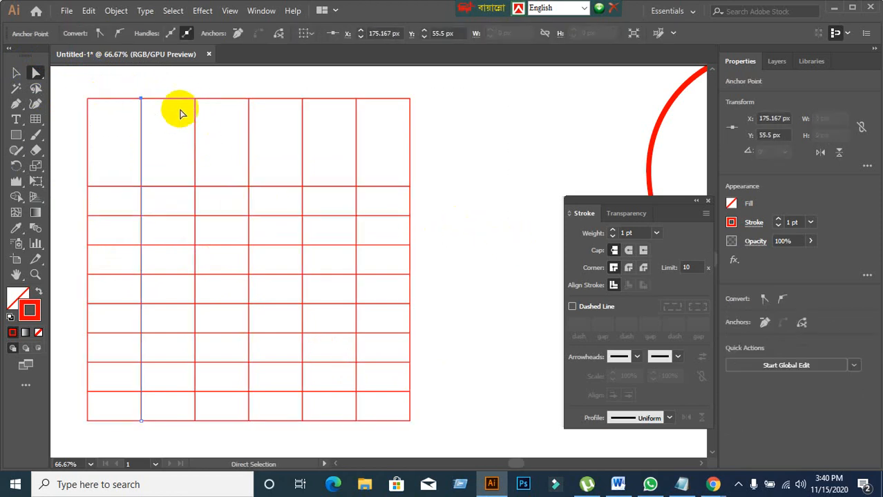
left_click(194, 99, "shift")
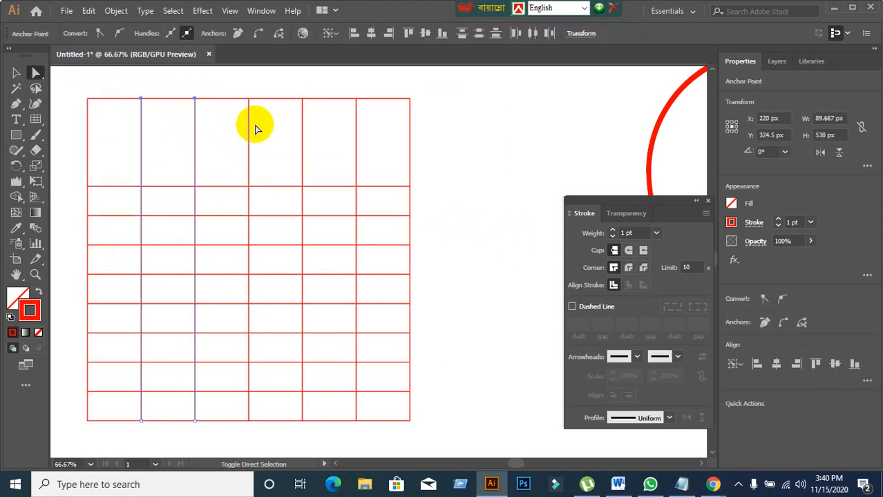
left_click(248, 98, "shift")
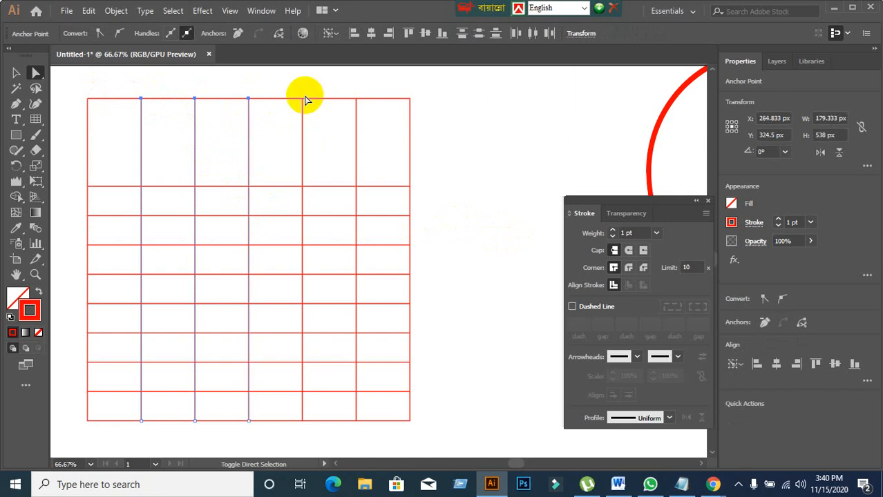
left_click(303, 99, "shift")
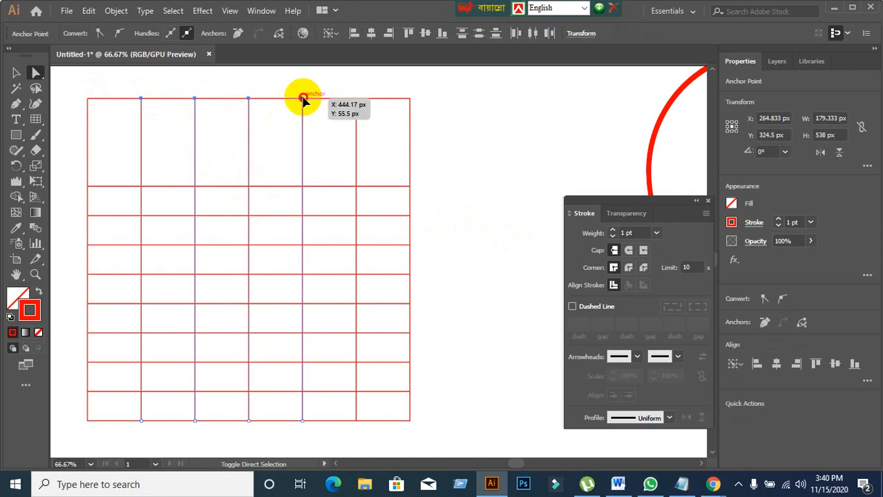
left_click(357, 100, "shift")
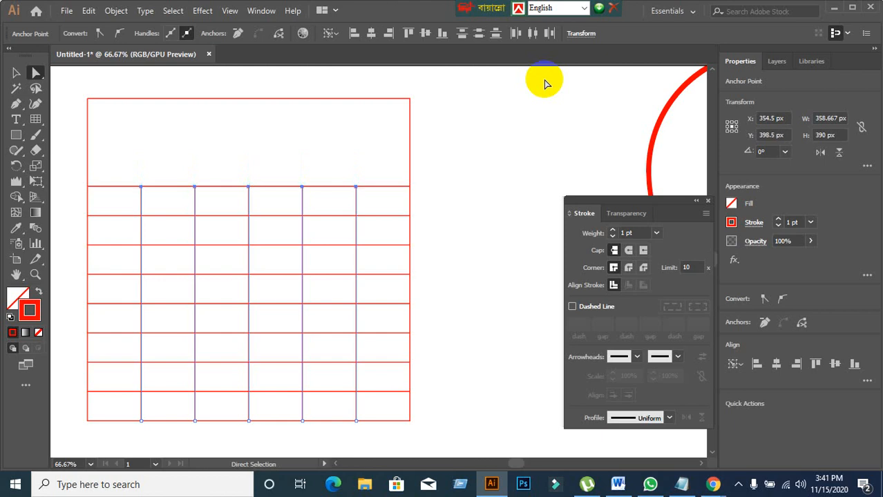
Move the whole grid about 90 px right and 49 px up with the Selection tool, and deselect it
left_click(15, 72)
left_click_drag(69, 79, 410, 319)
left_click_drag(357, 290, 411, 261)
left_click(103, 216)
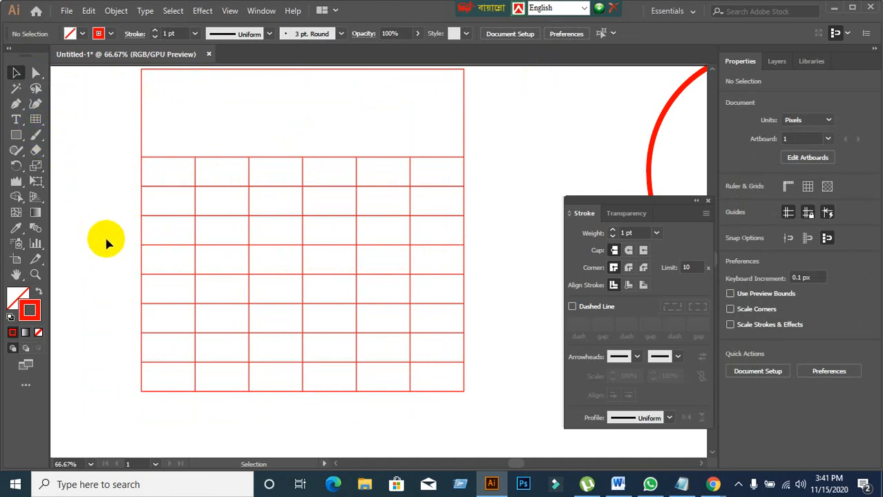
left_click(36, 76)
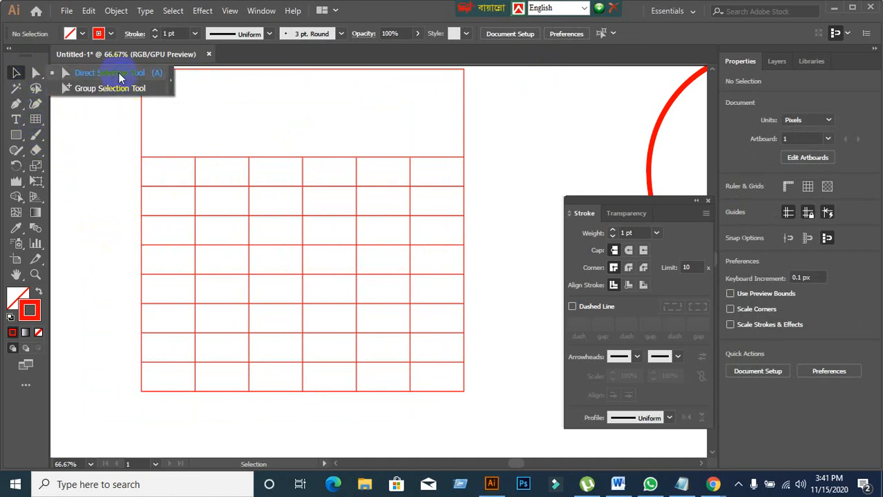
left_click(119, 71)
left_click(195, 248)
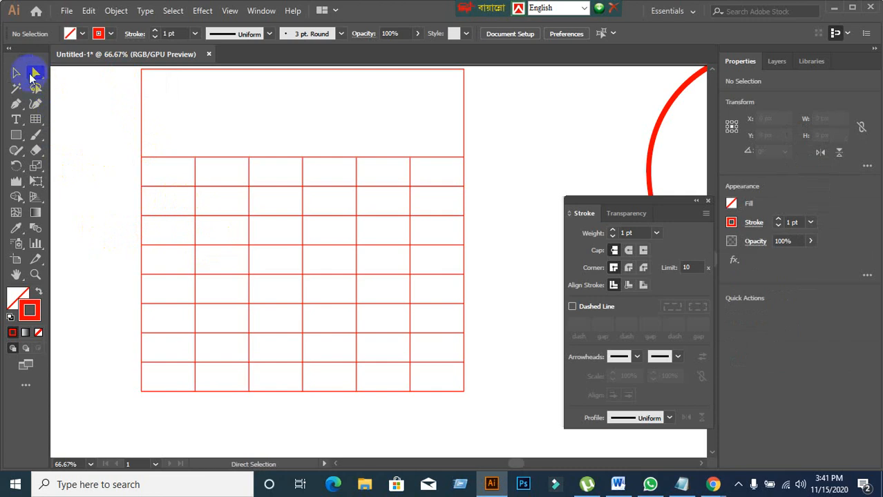
left_click_drag(36, 73, 72, 87)
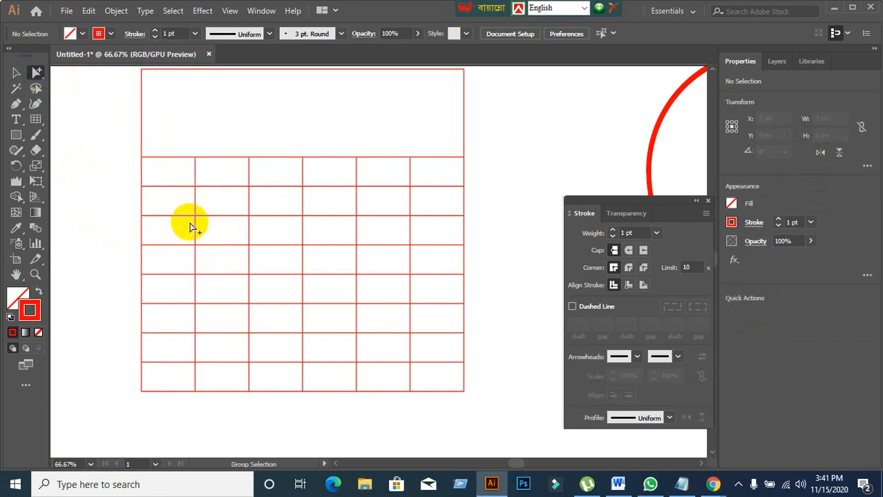
left_click(14, 73)
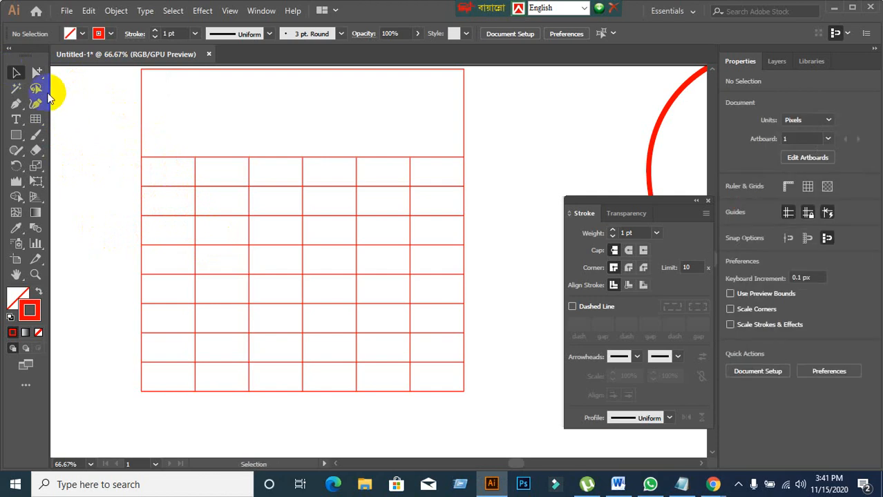
left_click_drag(108, 126, 514, 355)
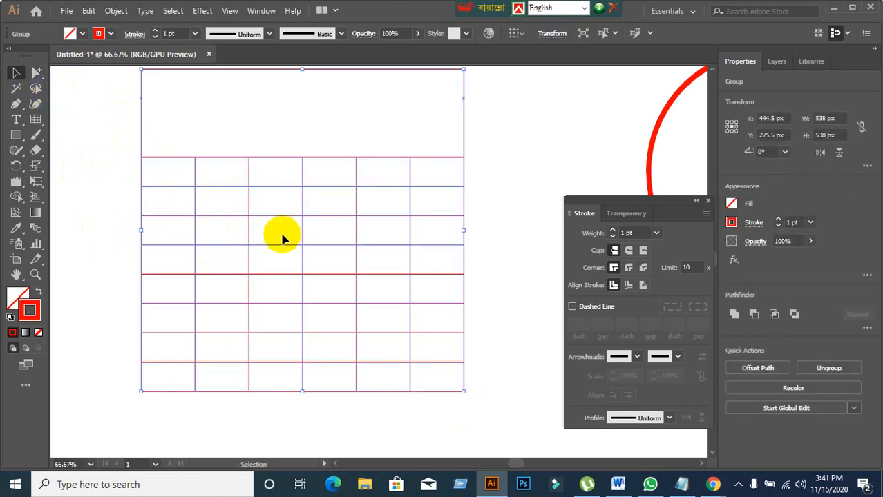
left_click(121, 158)
Move the grid's first inner vertical line left to about X 199.5 px, picking it with the Group Selection tool
left_click_drag(44, 77, 92, 84)
left_click(195, 209)
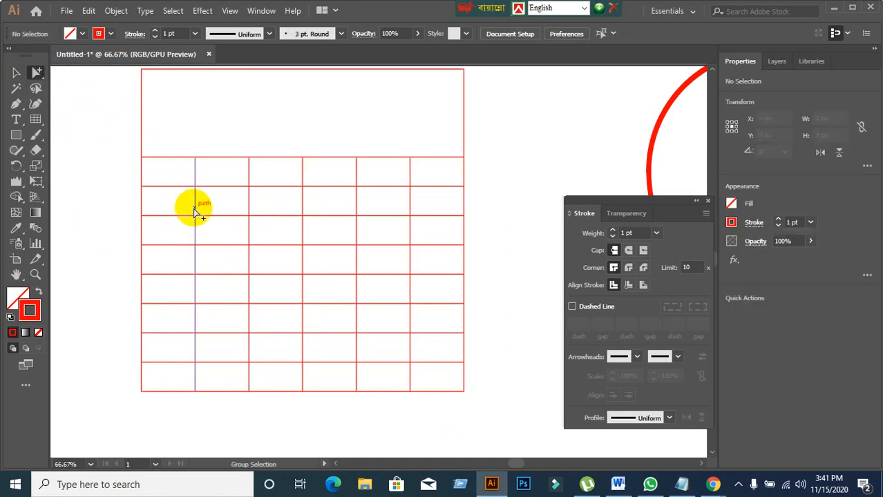
left_click(15, 72)
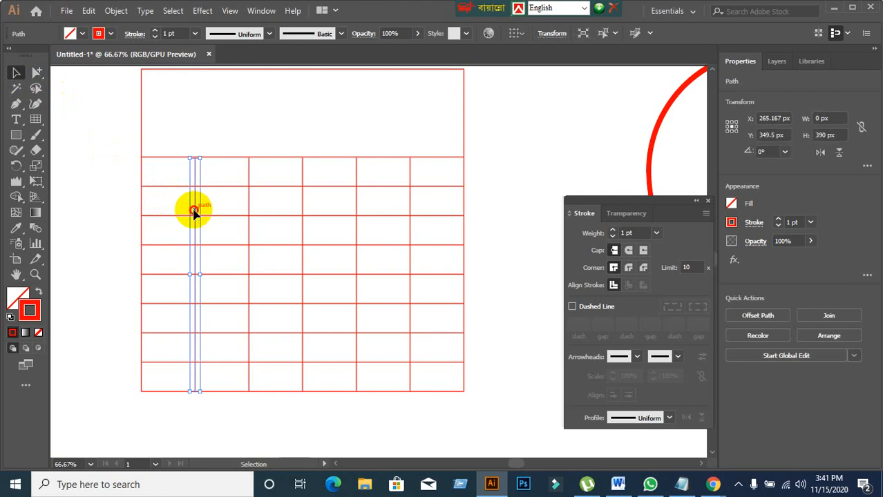
left_click_drag(194, 212, 155, 211)
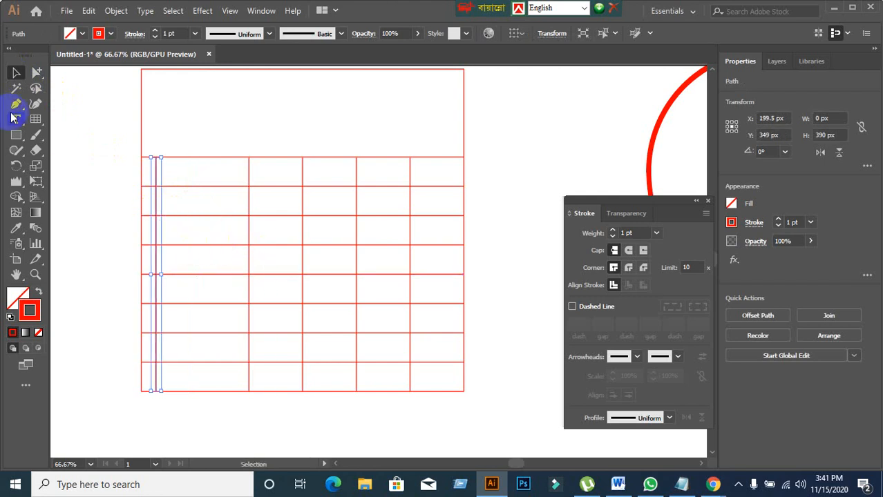
Move the grid's second inner vertical line left to about X 253.5 px
left_click(36, 73)
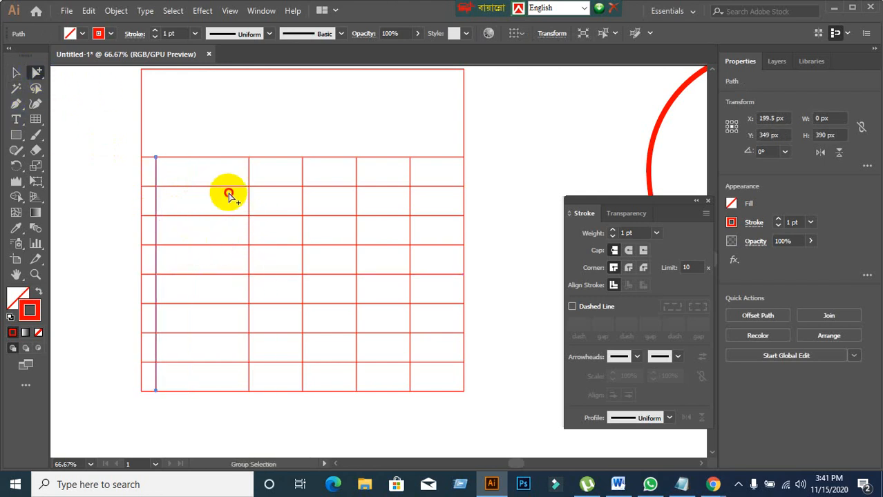
left_click(249, 207)
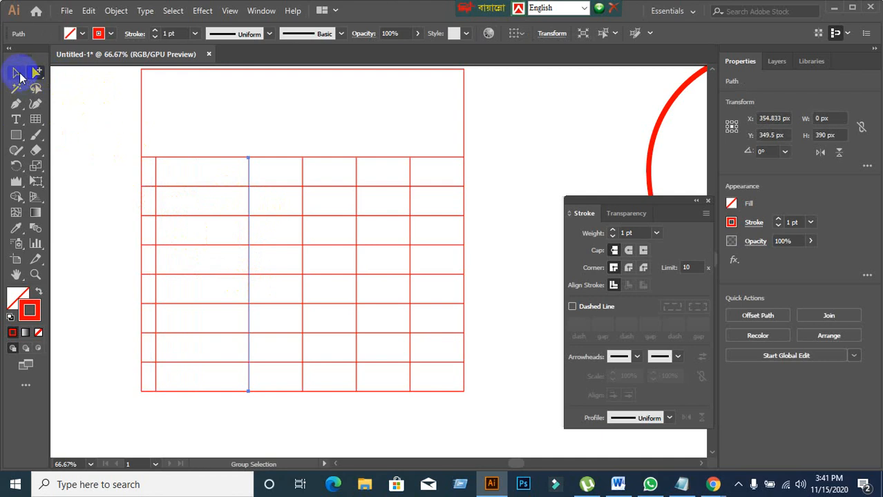
left_click(17, 73)
left_click_drag(246, 190, 188, 193)
Move the grid's third and fourth inner vertical lines left to about X 330.5 px and 382.5 px
left_click(36, 73)
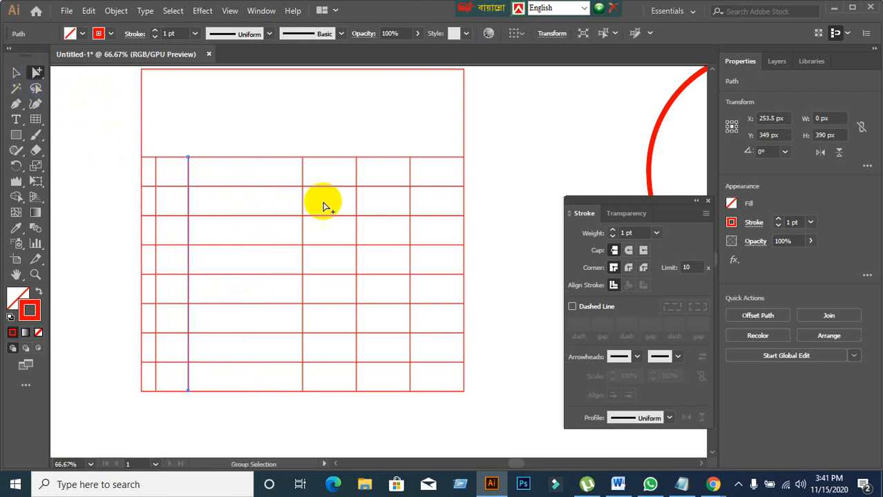
left_click(302, 203)
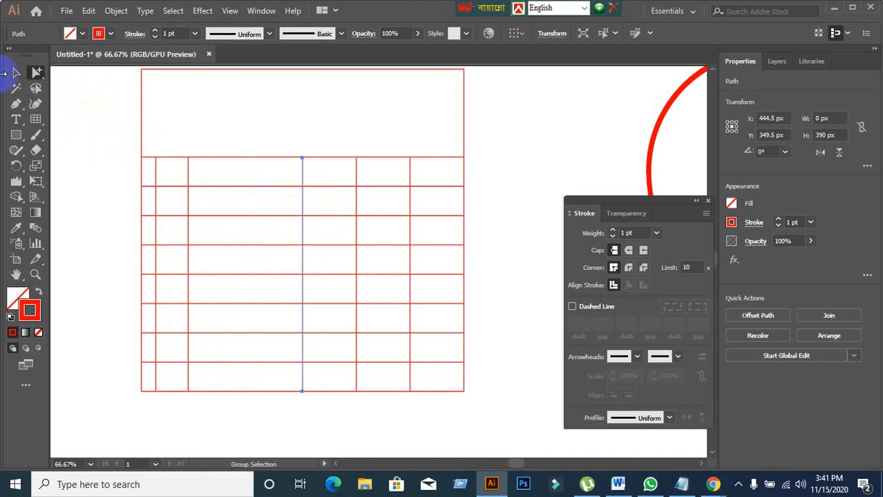
left_click(16, 73)
left_click_drag(302, 204, 234, 206)
left_click(37, 71)
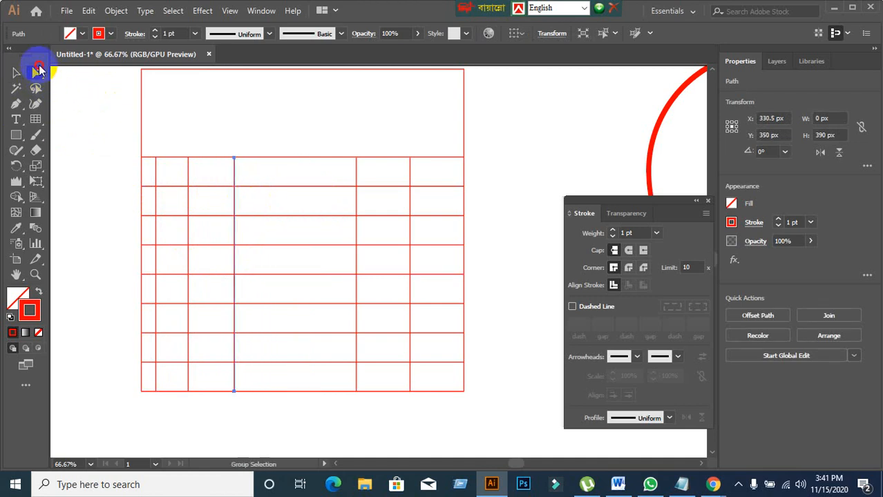
left_click_drag(346, 197, 265, 209)
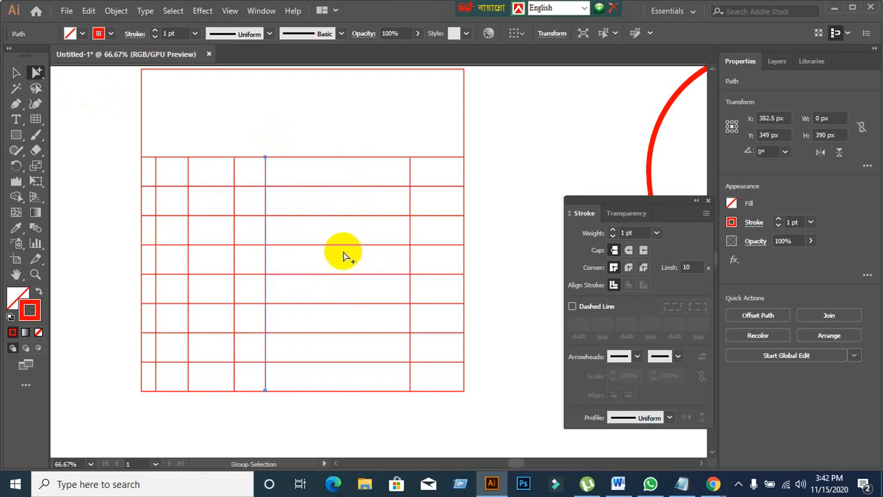
Copy the fourth inner vertical line about 57 px to the right and repeat the copy three more times
left_click(36, 73)
left_click_drag(37, 73, 93, 88)
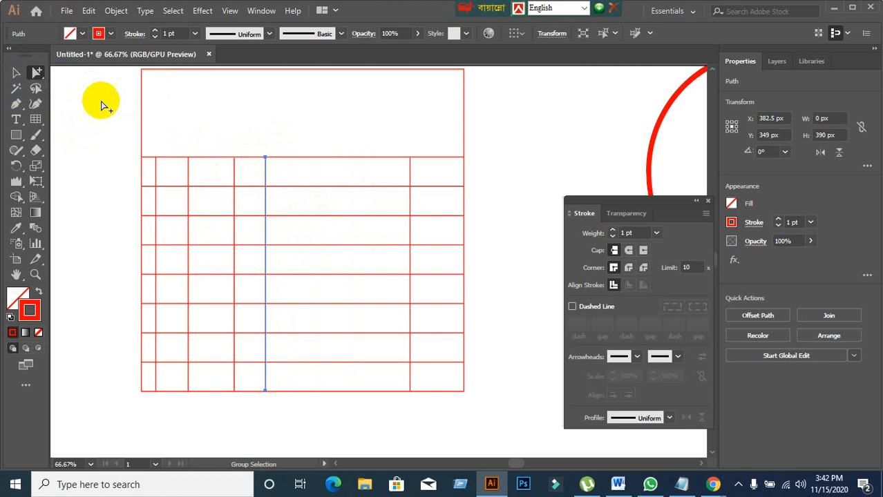
left_click(16, 72)
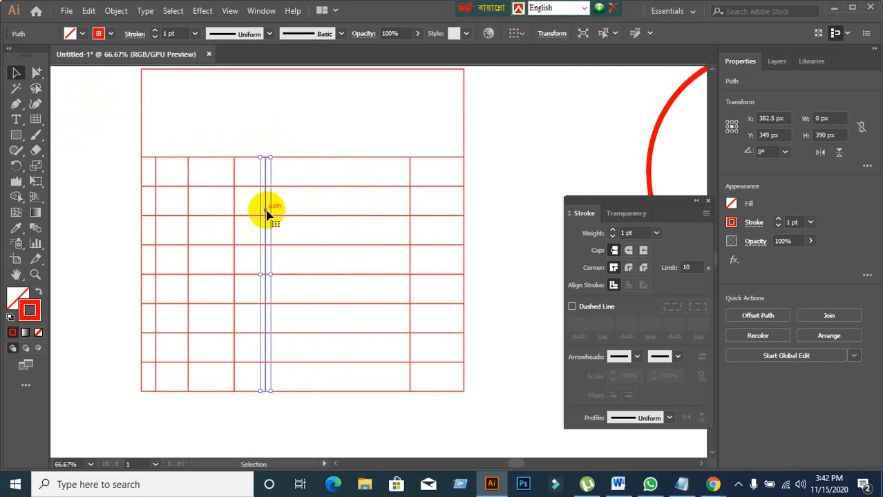
left_click_drag(268, 214, 299, 211)
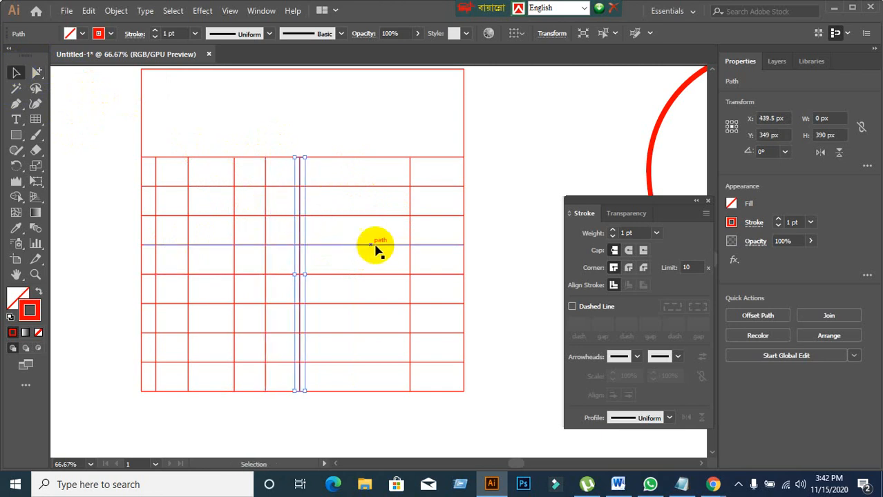
key("ctrl+d")
key("ctrl+d")
key("ctrl+d")
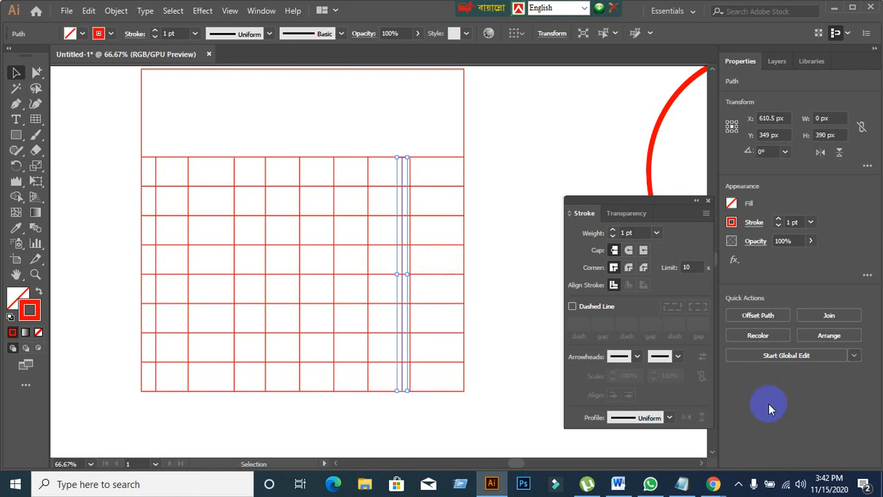
Turn off the microphone in the Google Meet call and return to Illustrator
mouse_move(713, 484)
left_click(668, 463)
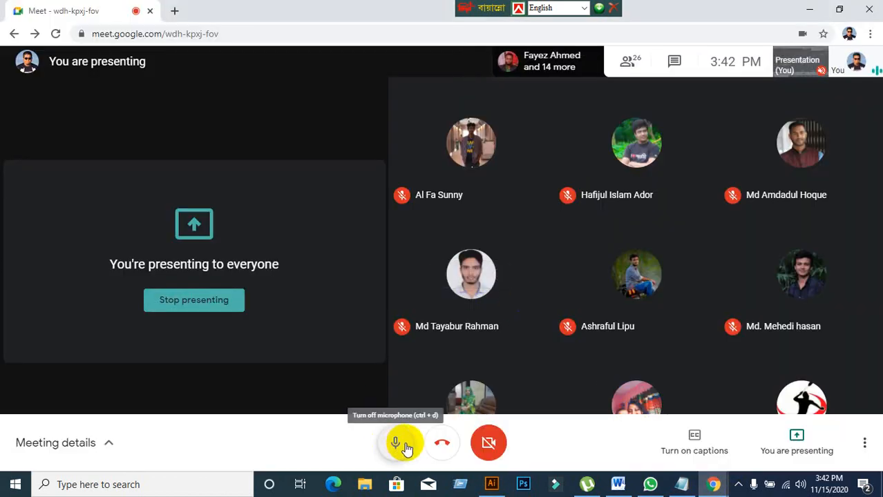
left_click(397, 445)
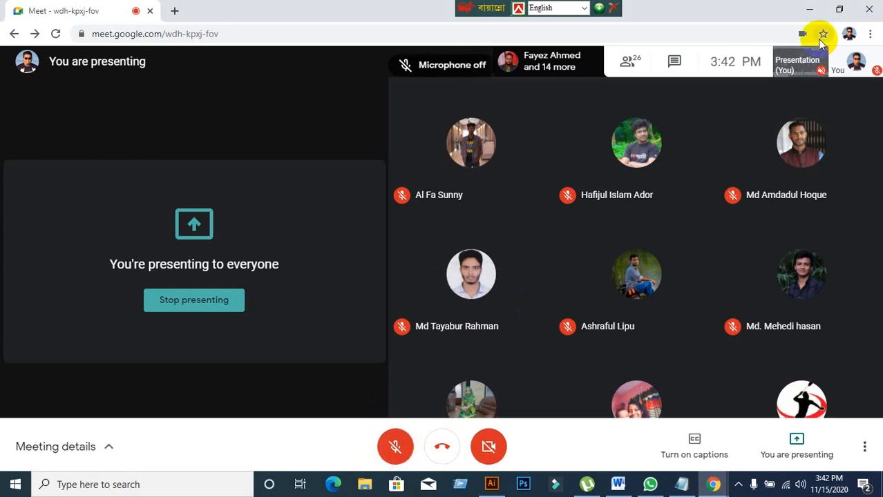
left_click(810, 10)
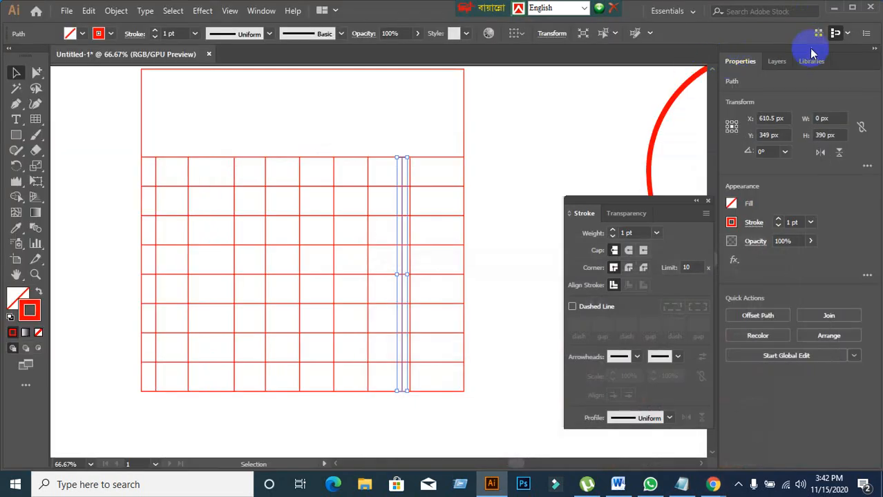
Turn the microphone back on in the Google Meet call and return to the grid in Illustrator
left_click(837, 11)
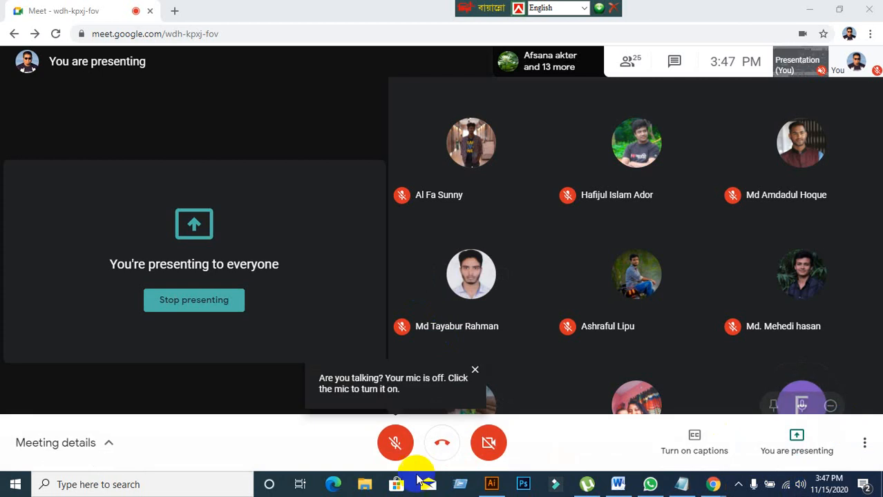
left_click(395, 446)
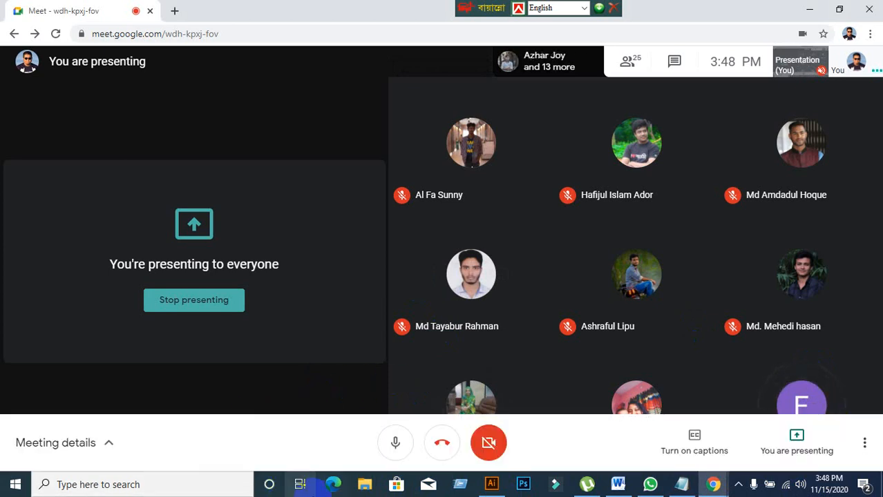
mouse_move(356, 433)
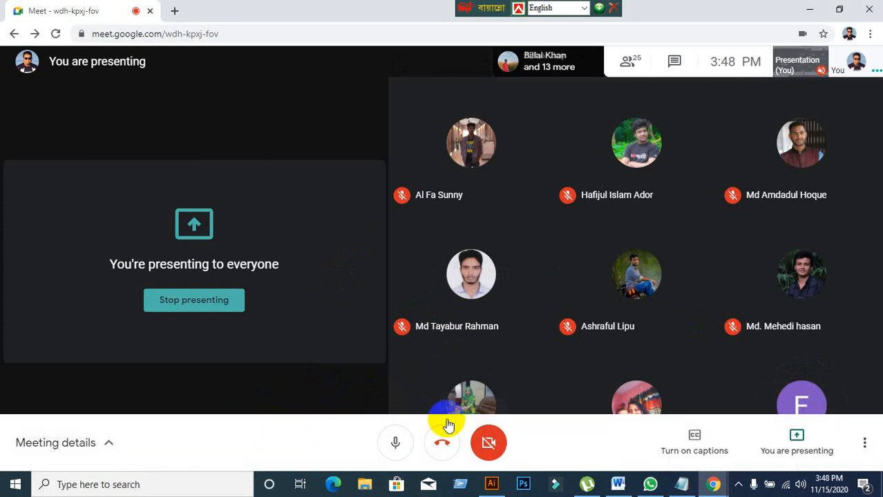
left_click(499, 487)
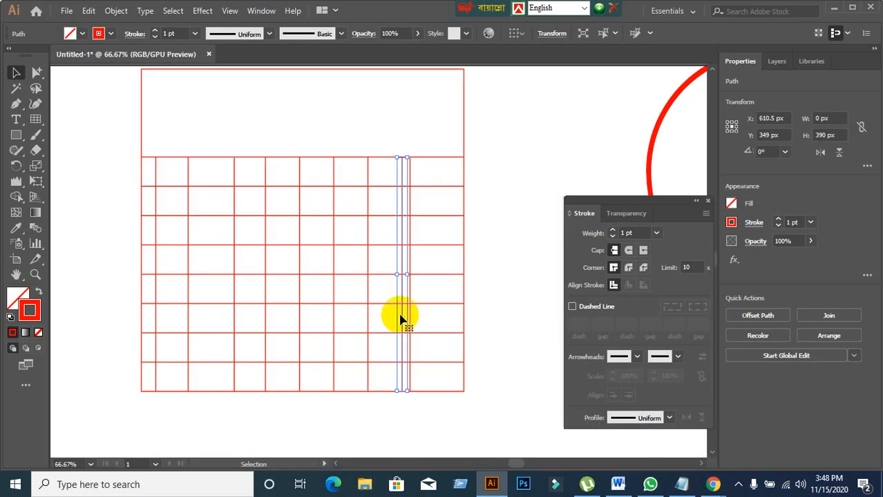
Shorten the grid's first two inner vertical lines by moving their upper end points down to the next horizontal line, about Y 202 px
left_click(494, 273)
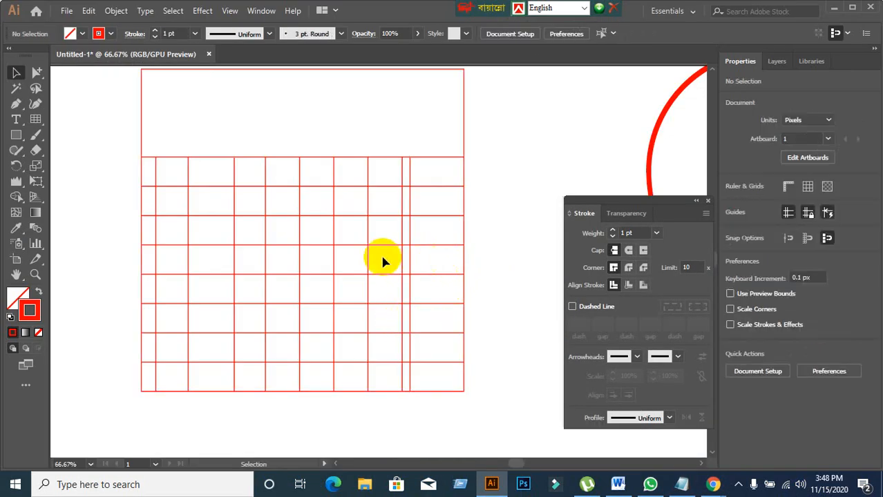
right_click(38, 117)
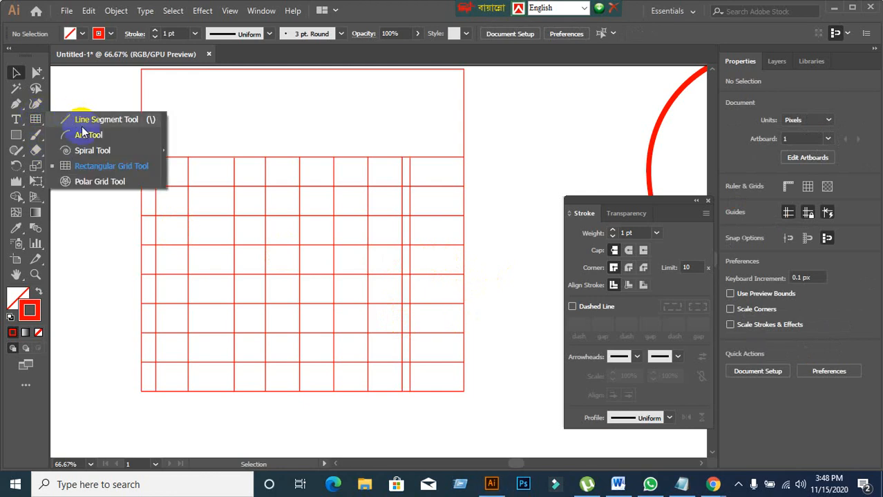
left_click(97, 230)
left_click_drag(103, 136, 416, 324)
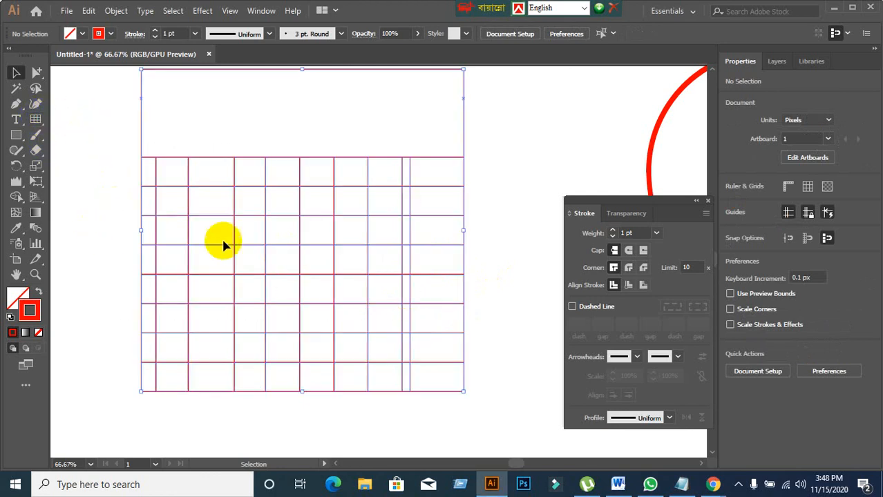
left_click(37, 71)
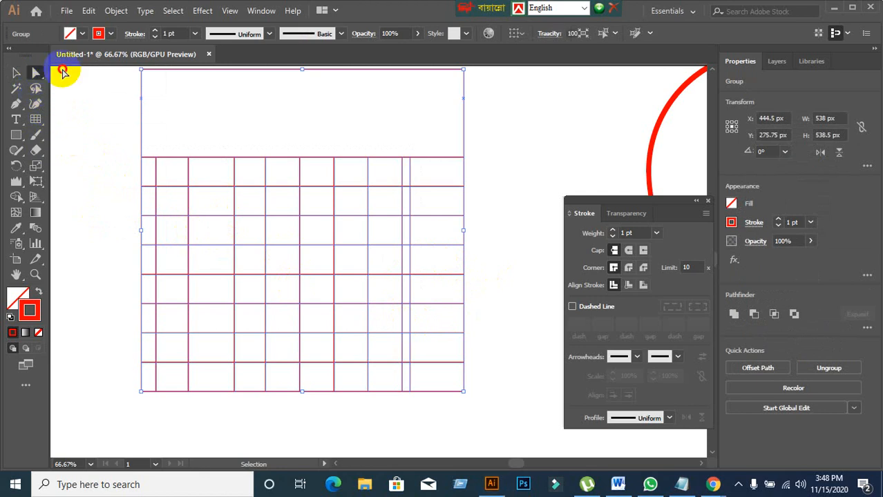
left_click(155, 159)
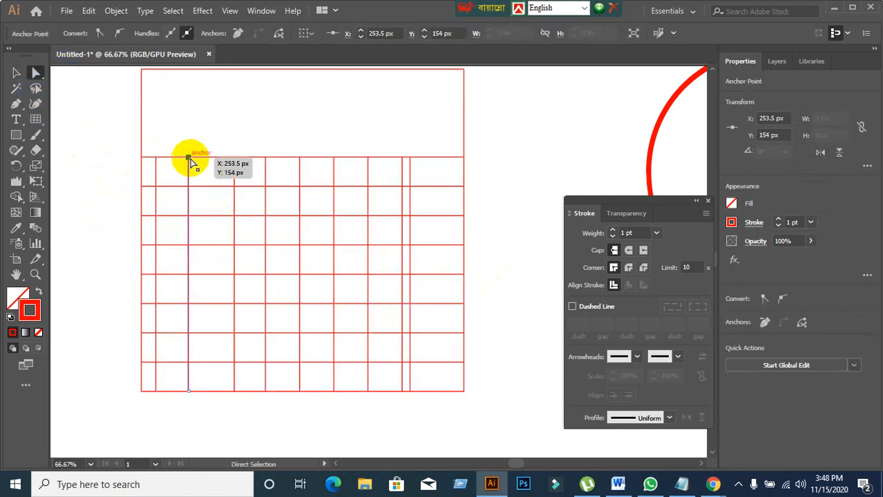
left_click_drag(155, 164, 156, 185)
left_click(156, 159, "shift")
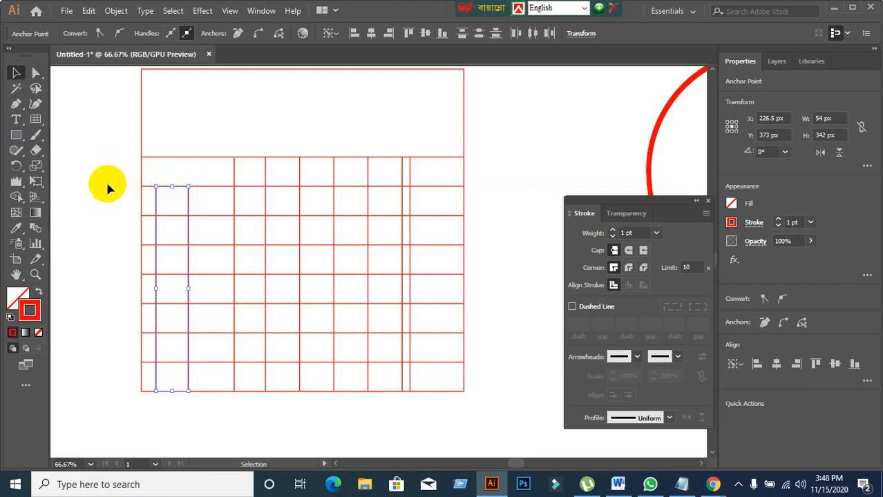
Delete the edited grid and create a 538 px square rectangular grid with 5 horizontal and 7 vertical dividers
left_click_drag(88, 118, 460, 388)
key("Delete")
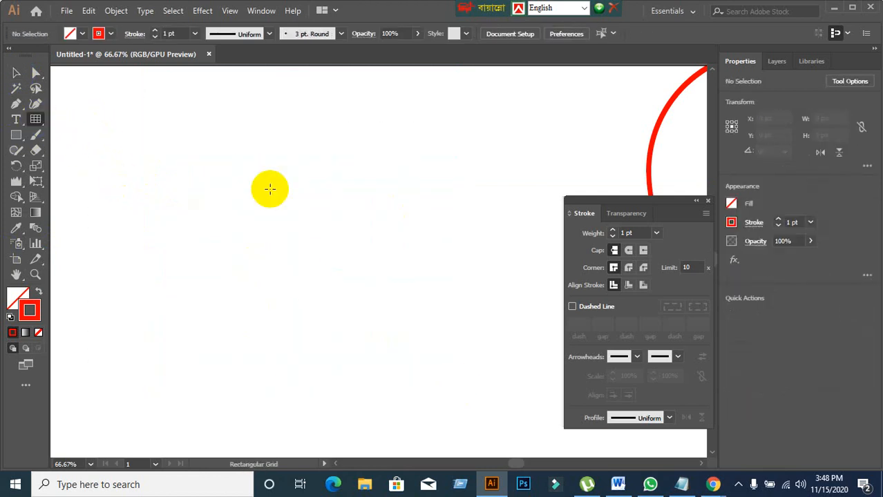
left_click(241, 212)
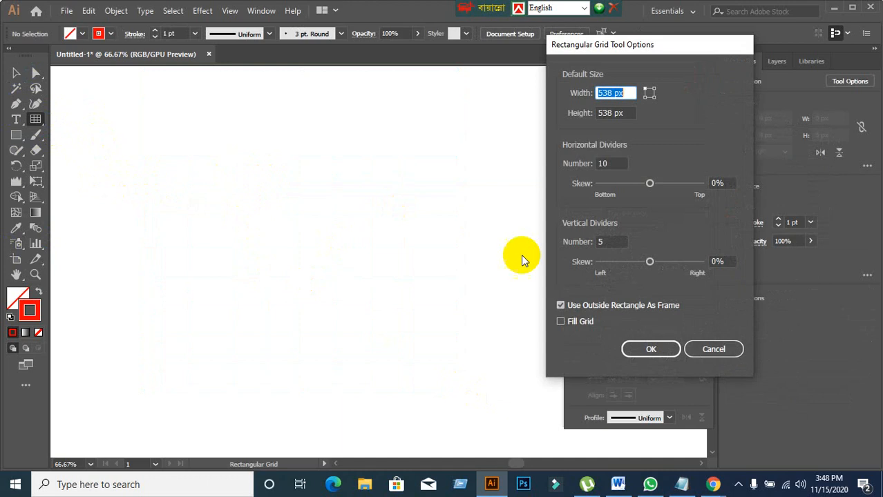
left_click(614, 163)
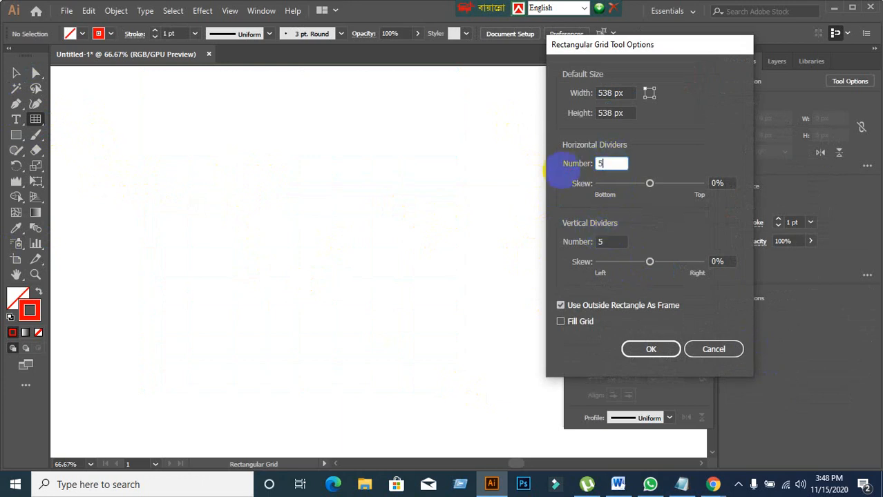
left_click(606, 241)
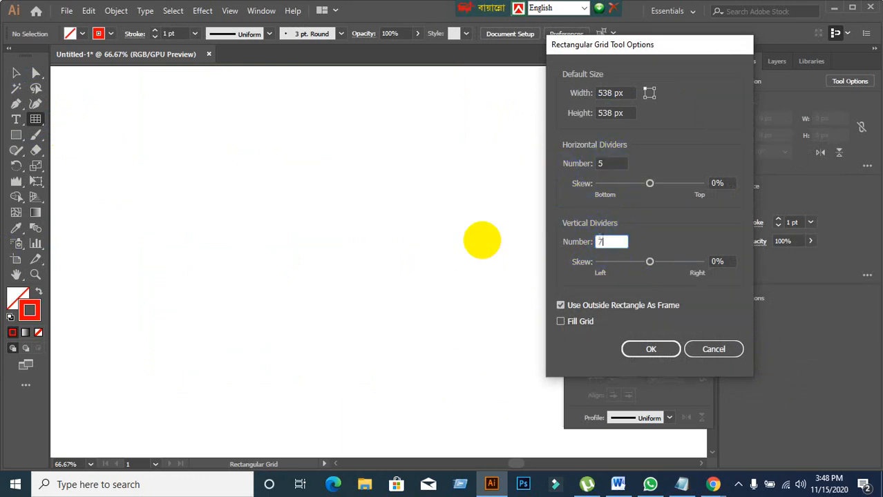
type("7")
left_click(643, 349)
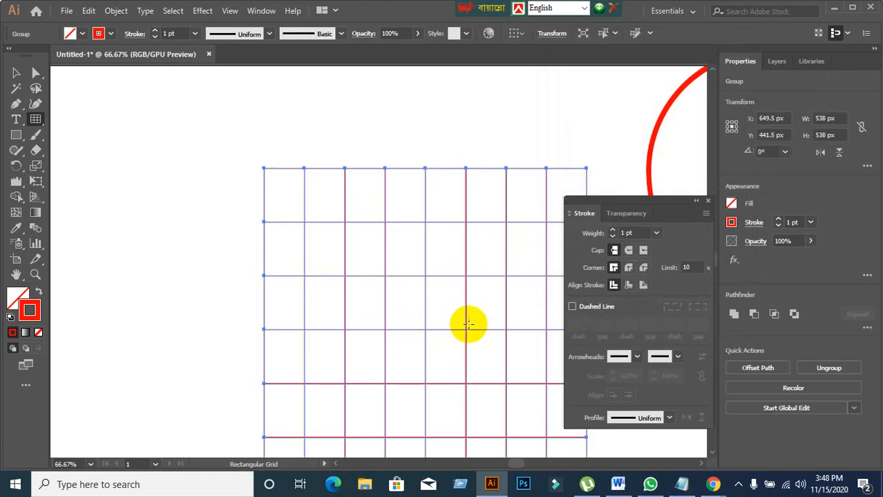
Pick individual vertical and horizontal lines inside the grid with the Group Selection tool, ending with only the first inner vertical line selected
left_click_drag(467, 321, 394, 237)
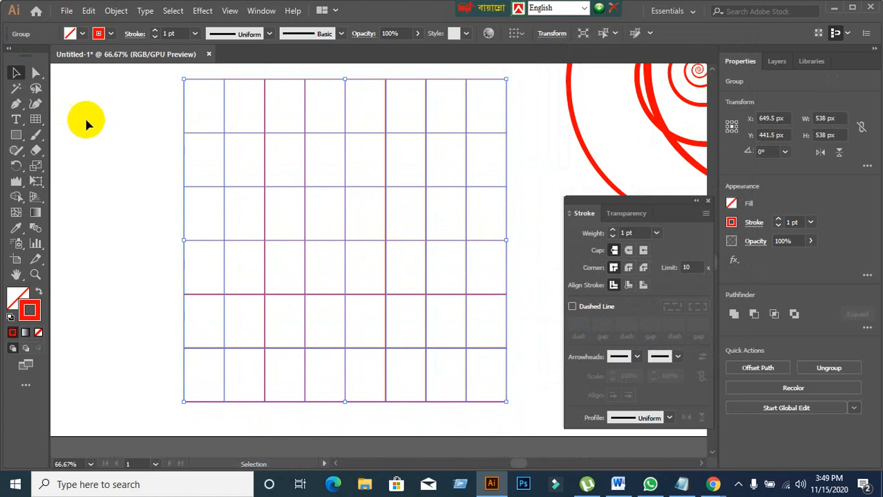
left_click_drag(38, 82, 66, 89)
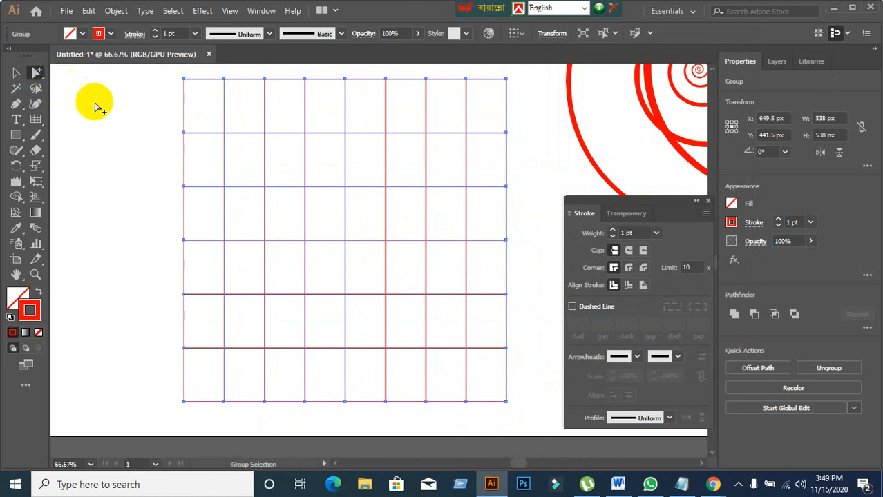
left_click(218, 108)
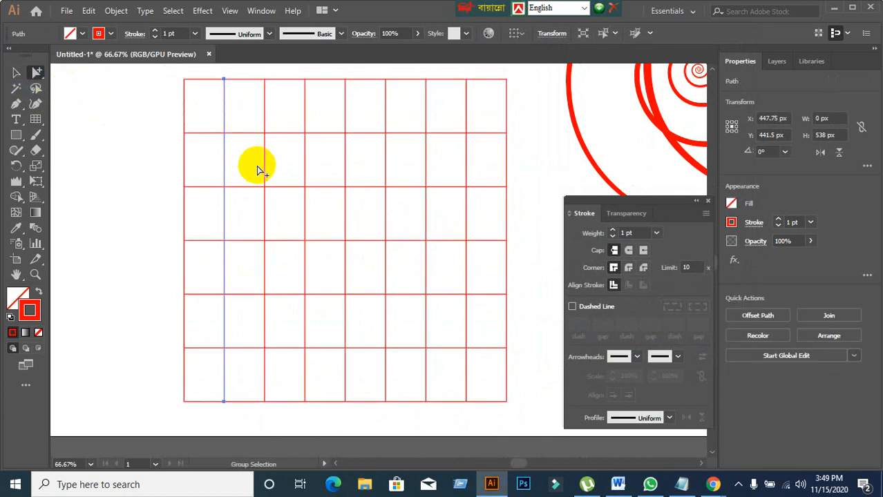
left_click_drag(257, 166, 279, 191)
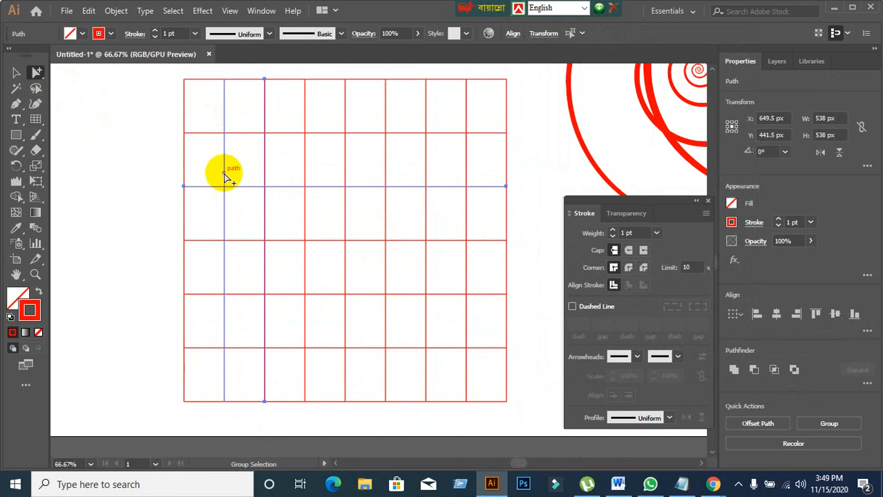
left_click(224, 176)
left_click(15, 73)
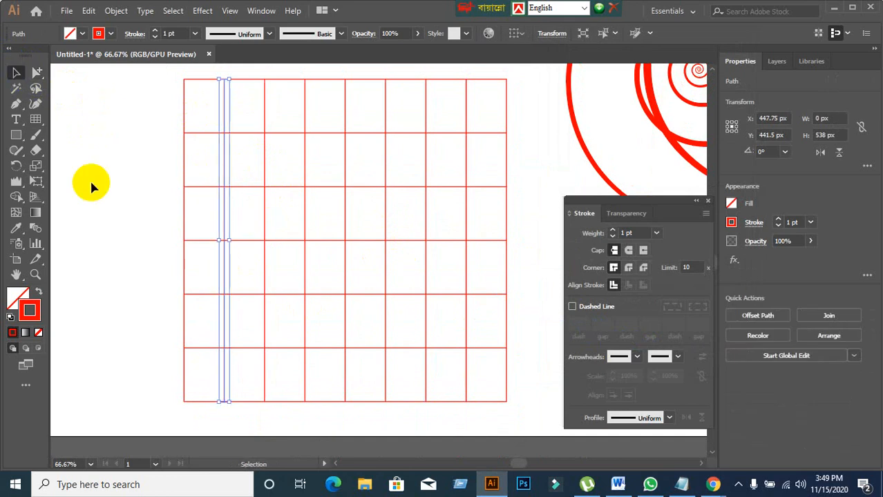
Clear the artboard by deleting the whole rectangular grid and the spirals
scroll(89, 179, "down", 2)
scroll(90, 179, "up", 1)
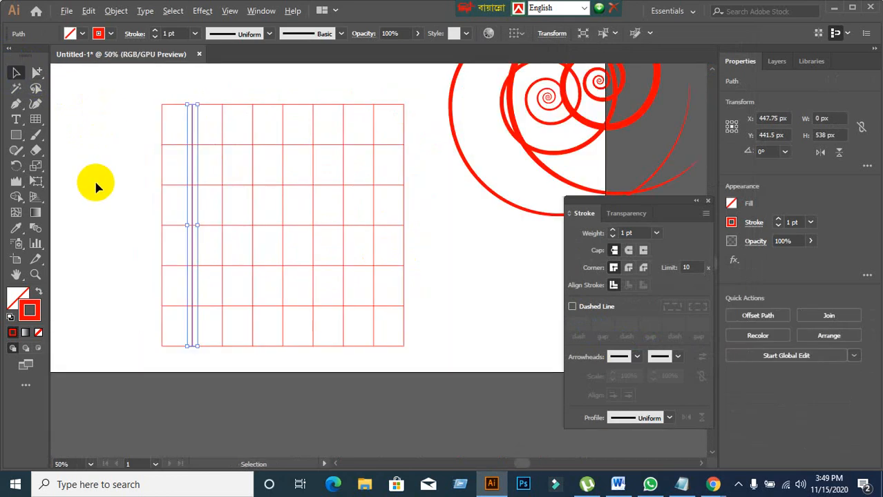
left_click(405, 345)
key("Delete")
scroll(463, 302, "down", 1)
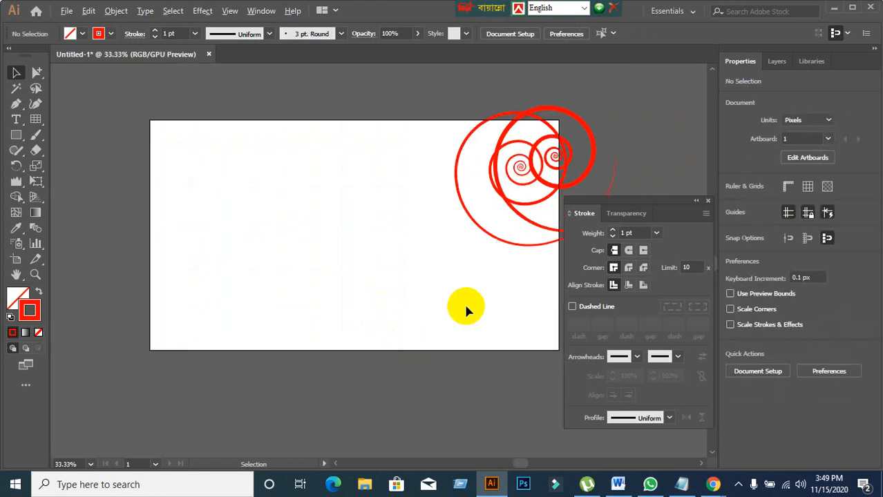
left_click_drag(436, 96, 572, 241)
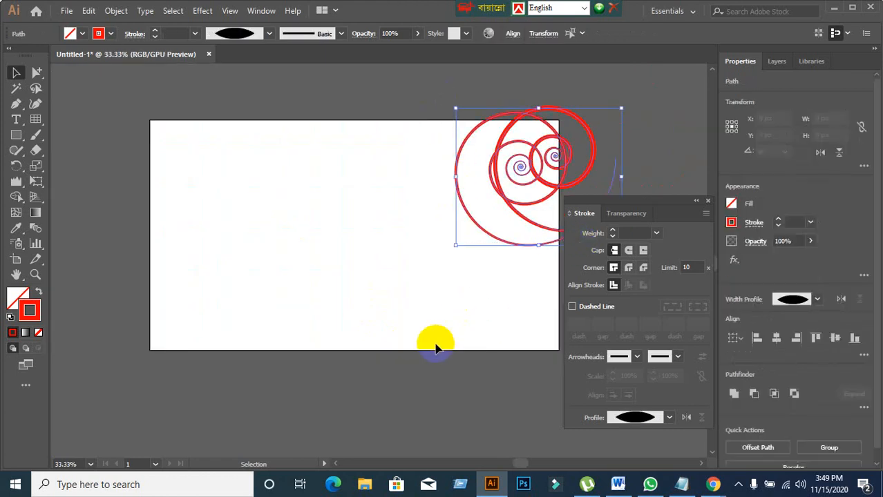
key("Delete")
scroll(231, 257, "up", 1)
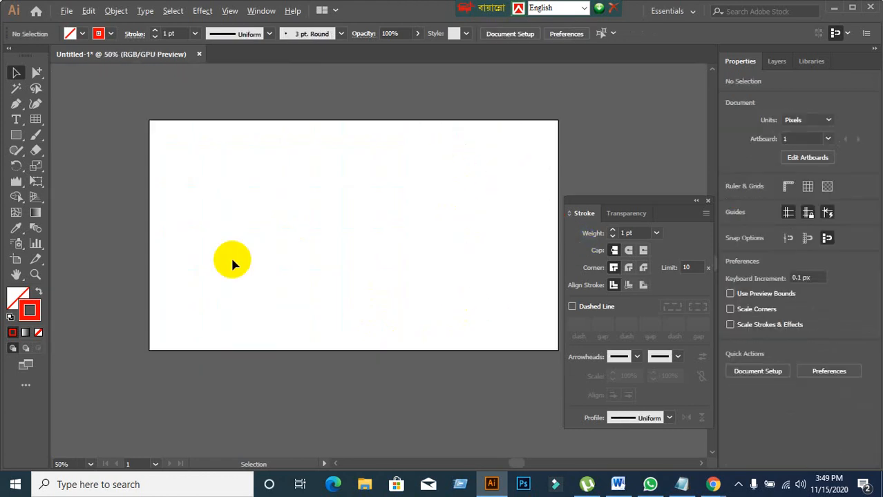
Draw a circular polar grid about 937 px in diameter and move it to about X 652 px, Y 384 px
left_click_drag(39, 125, 98, 183)
scroll(315, 227, "down", 1)
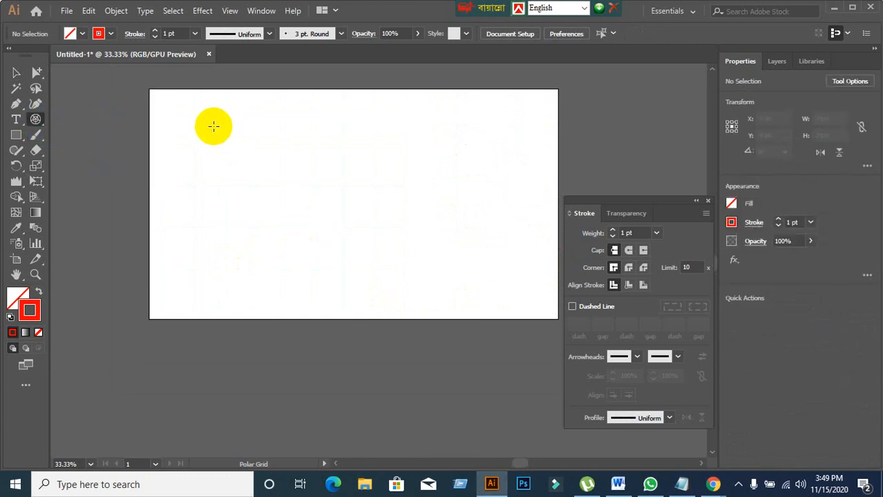
left_click_drag(206, 121, 486, 399)
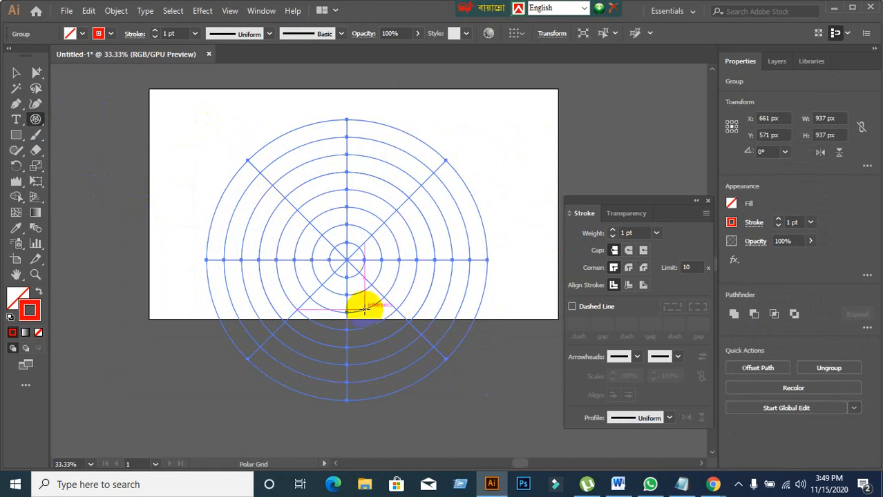
left_click(16, 73)
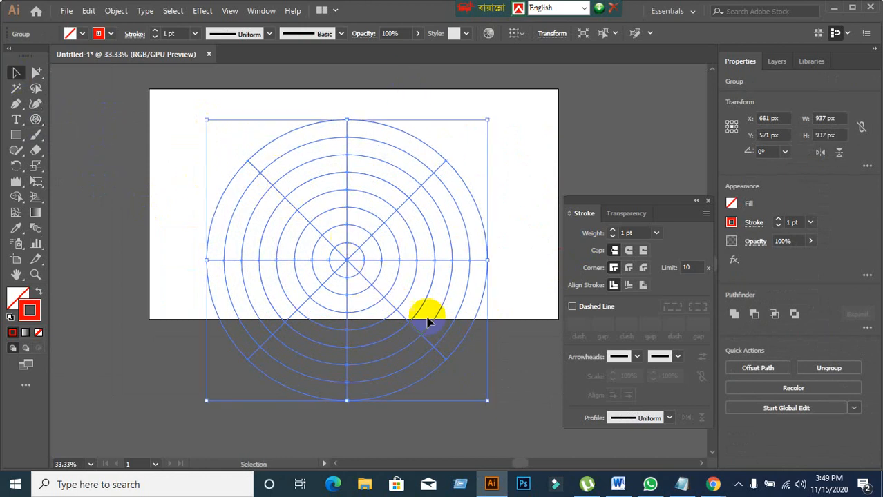
left_click_drag(346, 260, 344, 204)
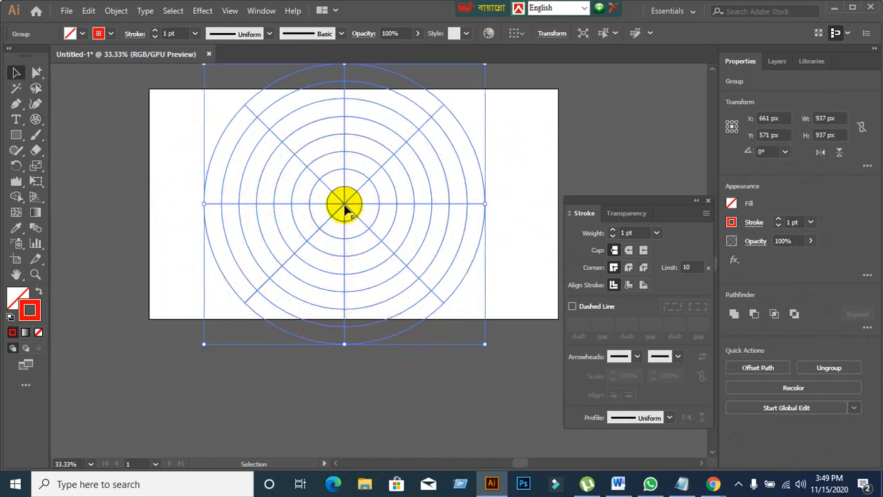
left_click(147, 235)
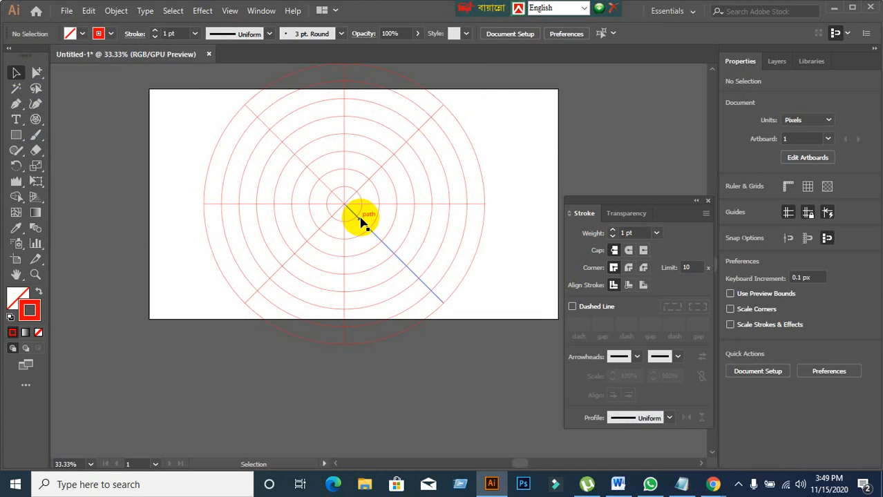
Set the polar grid's stroke weight to 3 pt and move the grid left to about X 321 px, Y 384 px
left_click(355, 217)
key("Up")
key("Up")
key("Up")
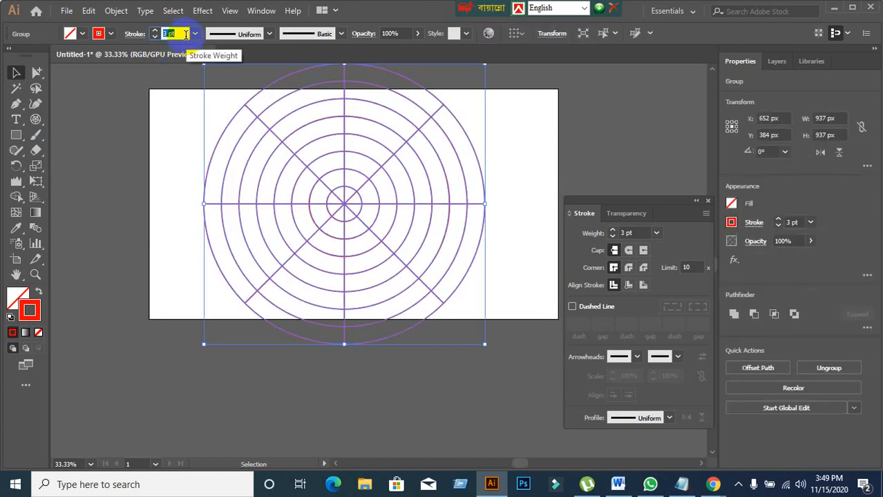
key("Down")
left_click(171, 188)
left_click_drag(343, 207, 246, 206)
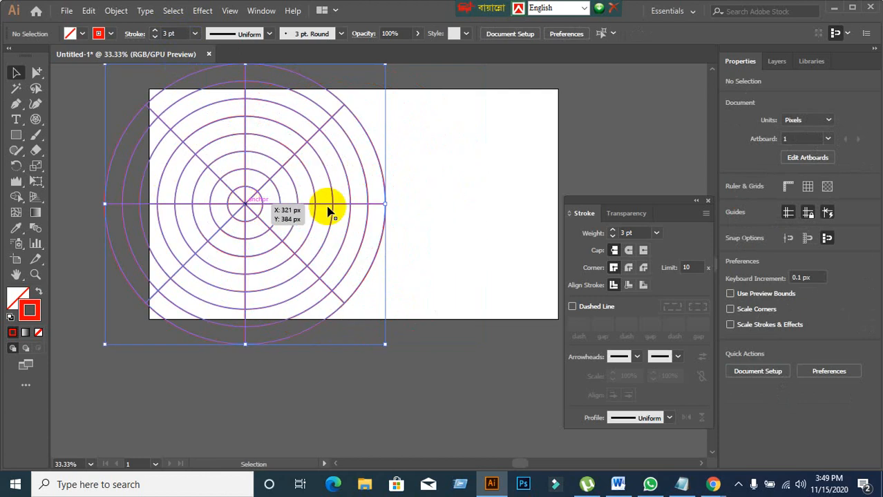
left_click(437, 208)
Delete the fifth circle from the centre of the polar grid using the Group Selection tool
left_click(247, 202)
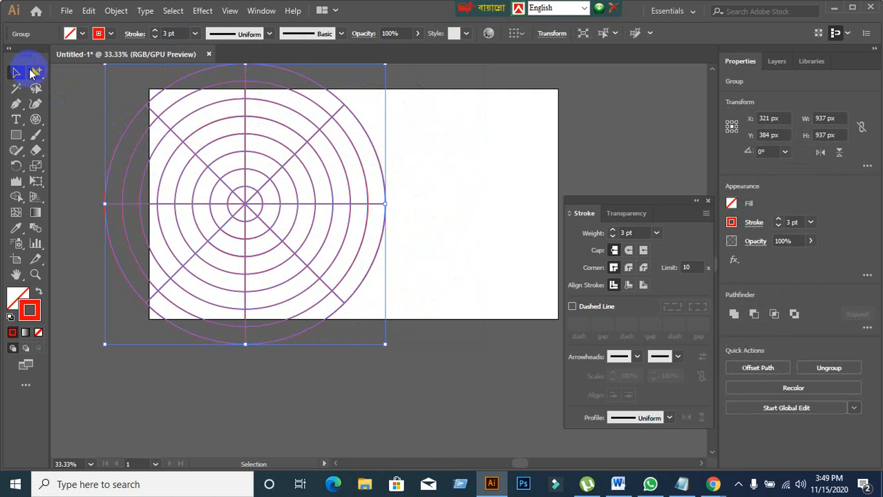
left_click_drag(33, 74, 96, 88)
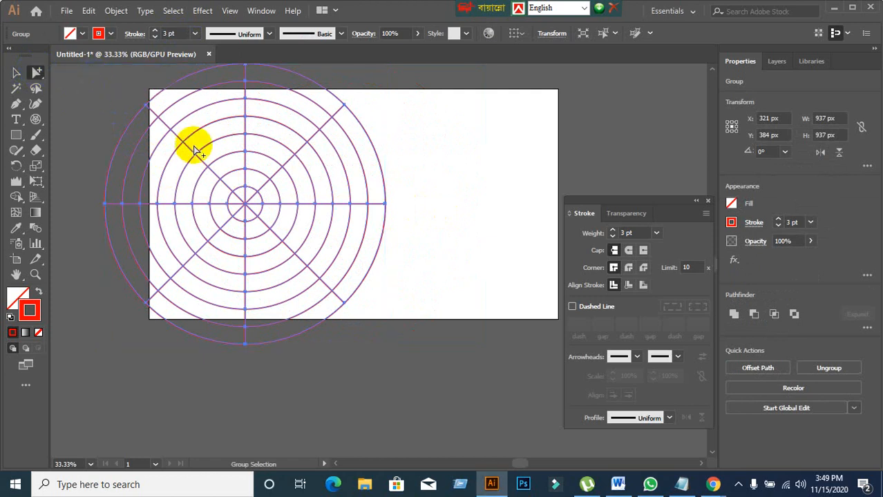
left_click(275, 122)
left_click(473, 175)
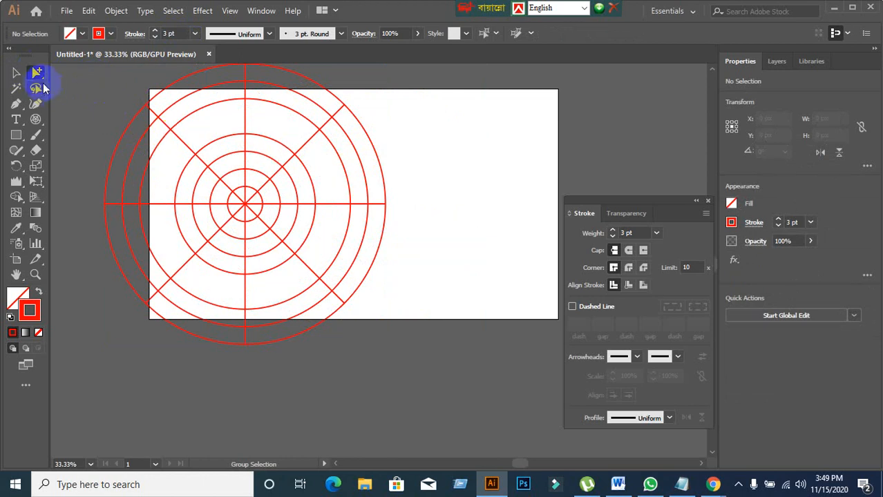
Remove the upper half of the polar grid's third circle from the centre by deleting its top anchor point with the Direct Selection tool
left_click(38, 81)
left_click(104, 73)
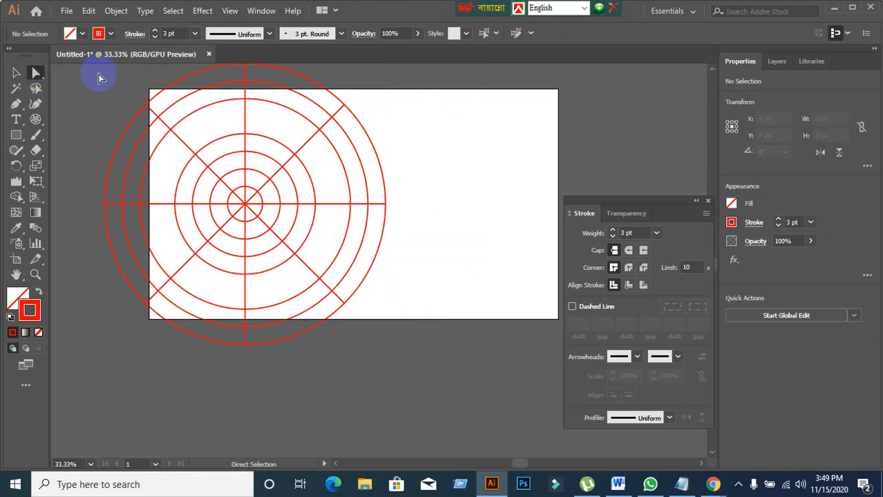
scroll(300, 183, "up", 3)
scroll(227, 162, "down", 1)
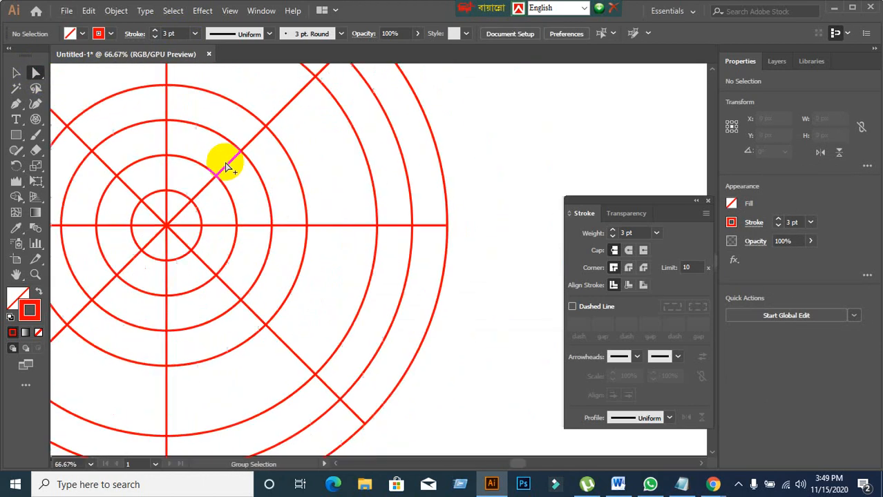
left_click(146, 152)
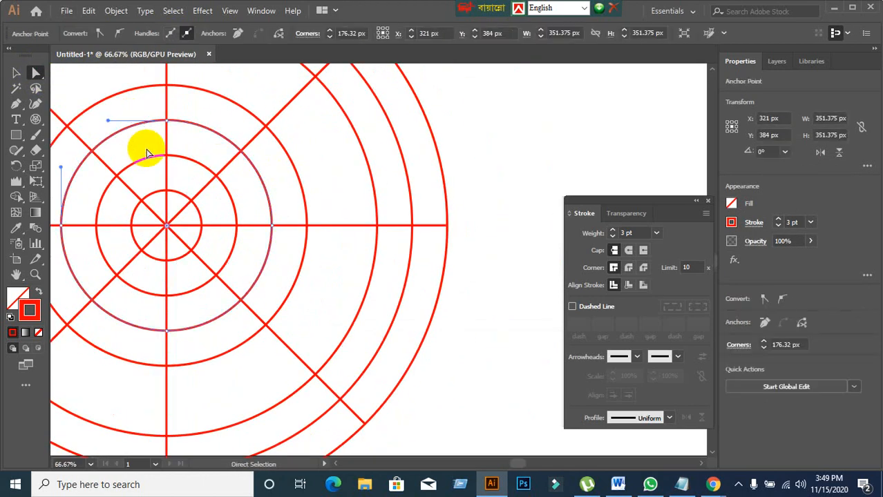
left_click(167, 121)
key("Delete")
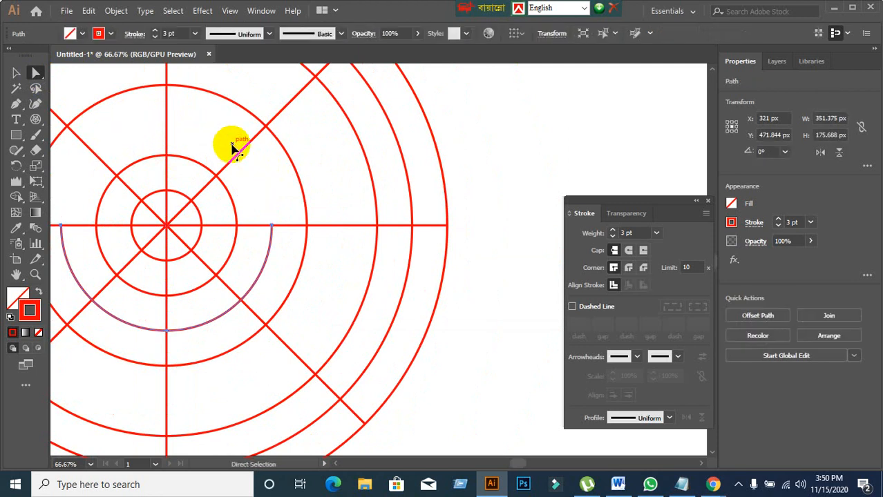
scroll(300, 213, "down", 2)
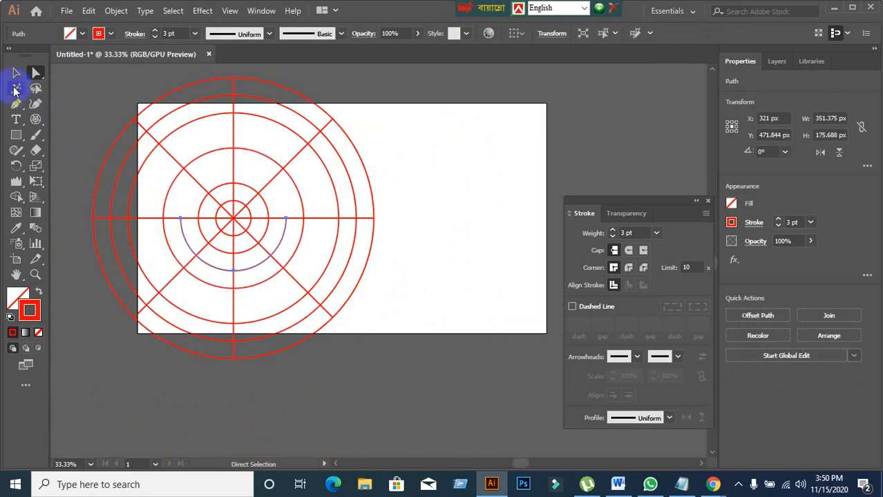
Enlarge only the polar grid's outermost circle about its centre to about 1054 px in diameter, selecting it with the Group Selection tool
left_click(15, 74)
left_click(448, 204)
scroll(279, 253, "up", 2)
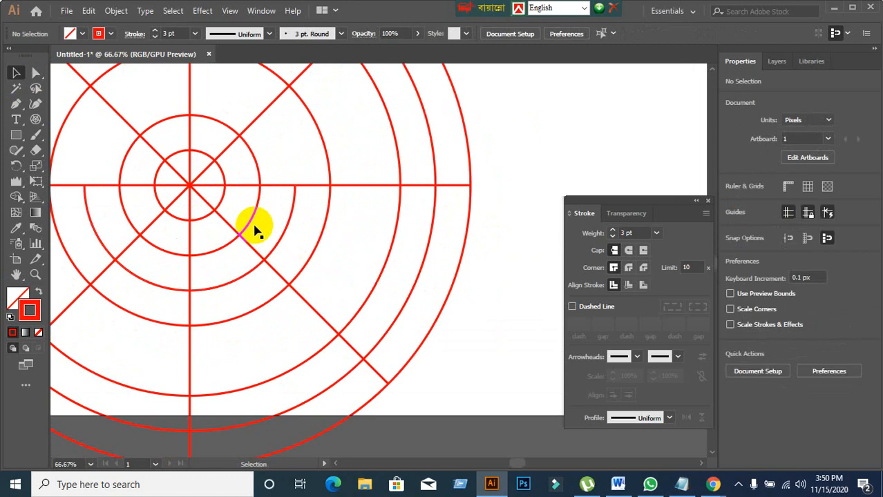
left_click_drag(243, 214, 368, 375)
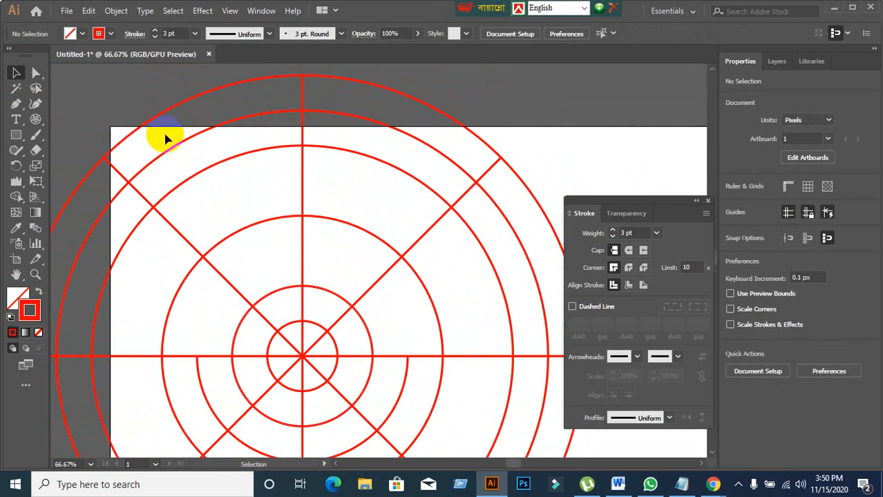
left_click_drag(36, 73, 98, 91)
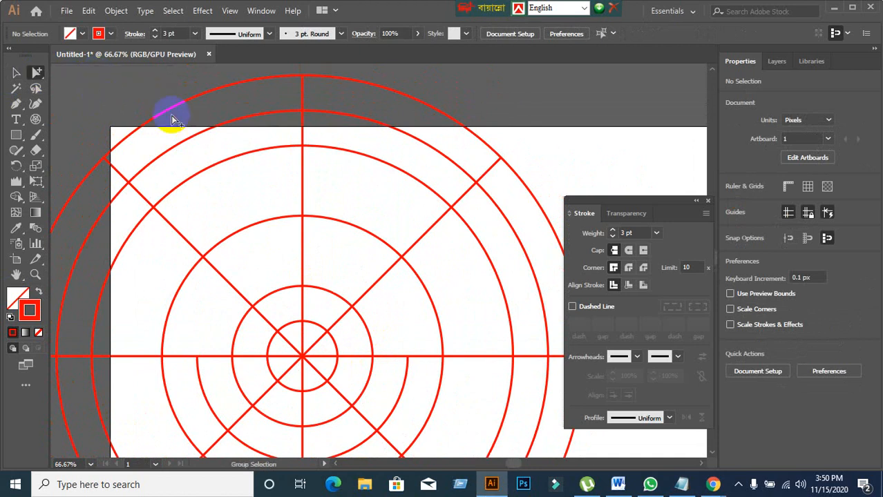
left_click(208, 124)
key("ctrl+minus")
key("ctrl+minus")
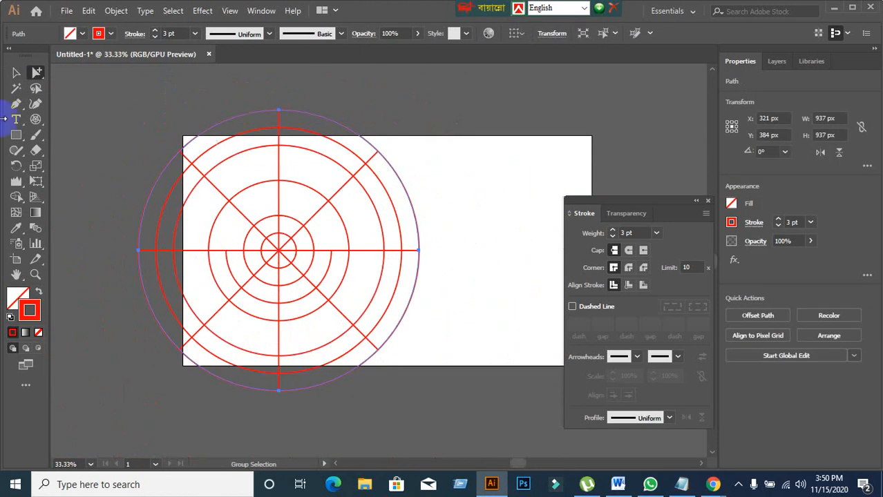
left_click(15, 76)
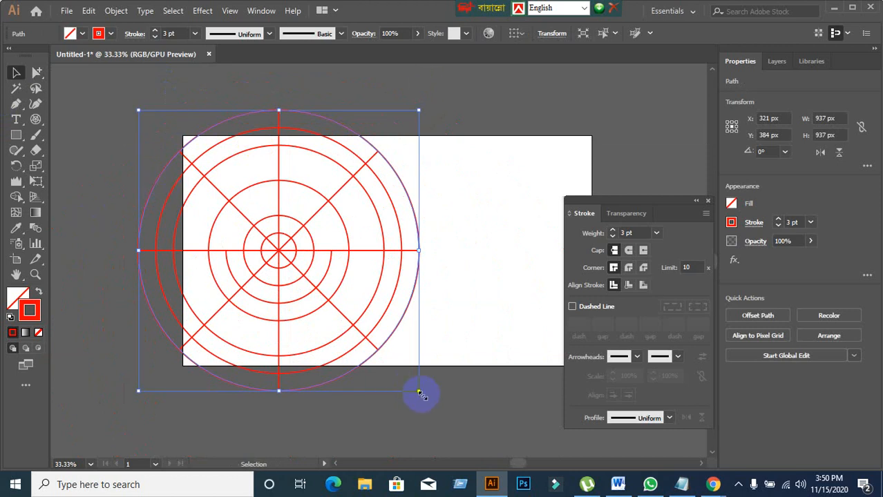
left_click_drag(421, 394, 439, 410)
left_click(473, 279)
Select the polar grid's anchor points with the Direct Selection tool
scroll(340, 351, "up", 1)
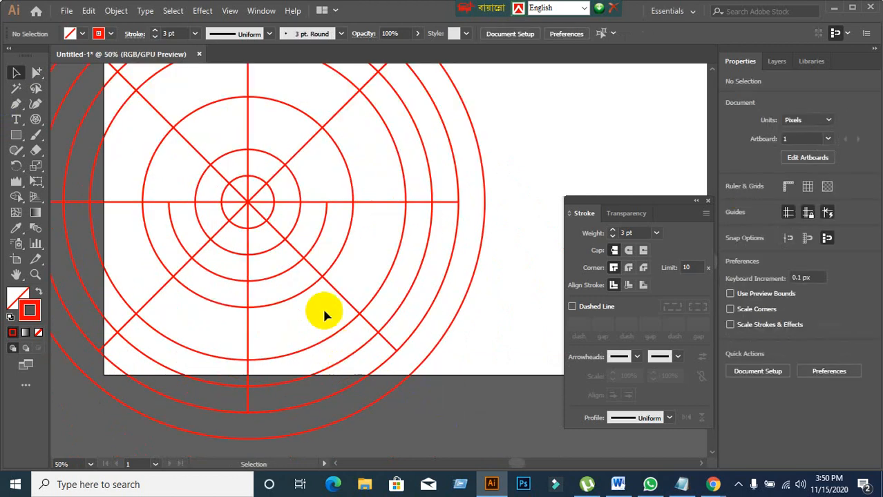
scroll(198, 178, "up", 1)
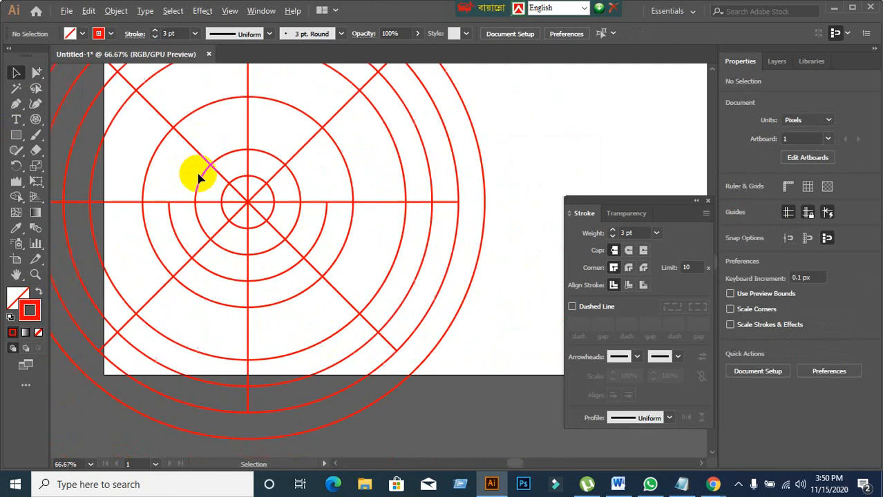
scroll(199, 178, "down", 2)
left_click(37, 71)
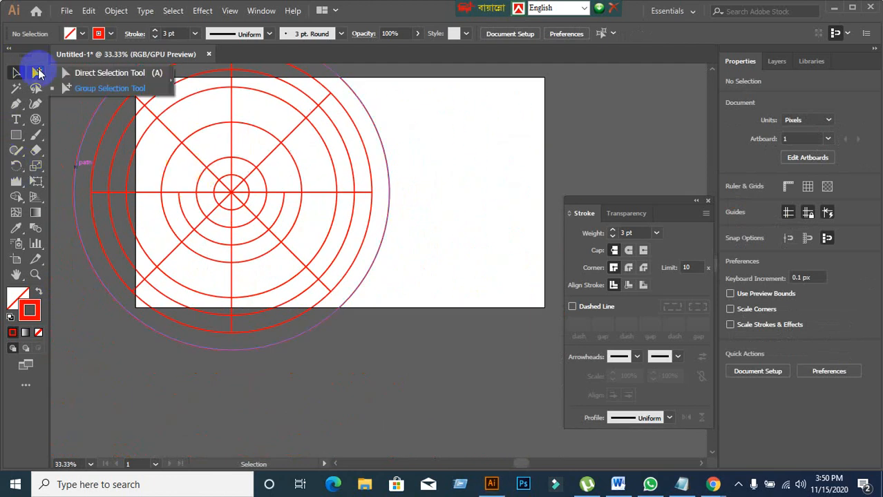
left_click(86, 88)
scroll(99, 160, "up", 1)
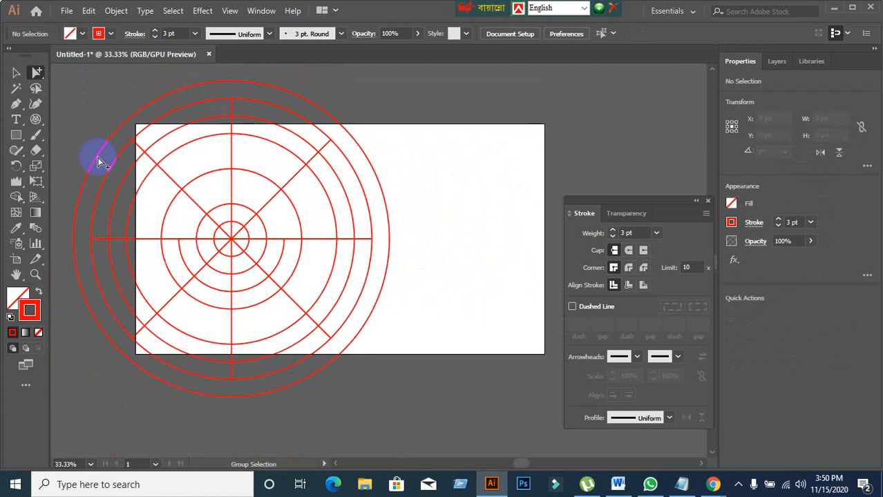
left_click(91, 74)
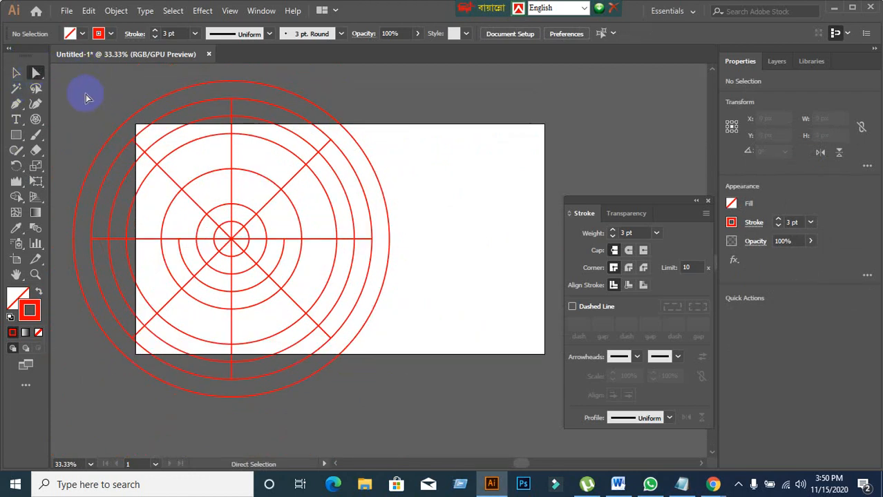
left_click_drag(87, 95, 366, 306)
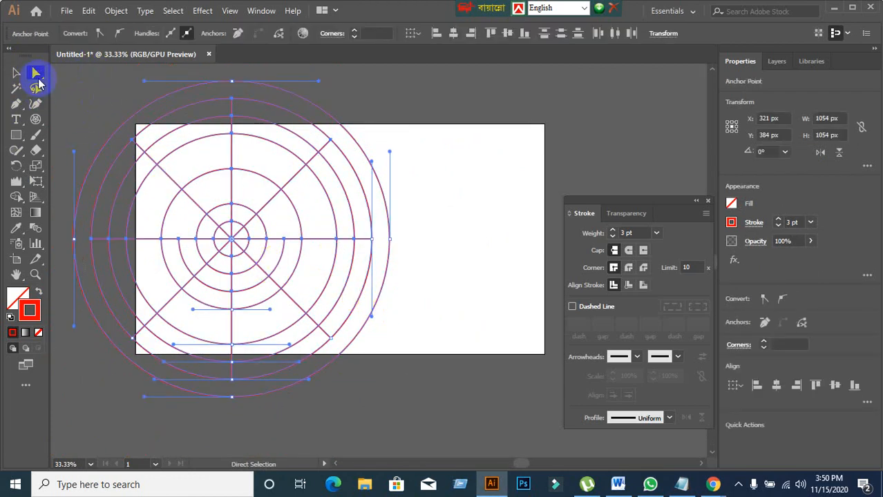
right_click(38, 81)
left_click(90, 78)
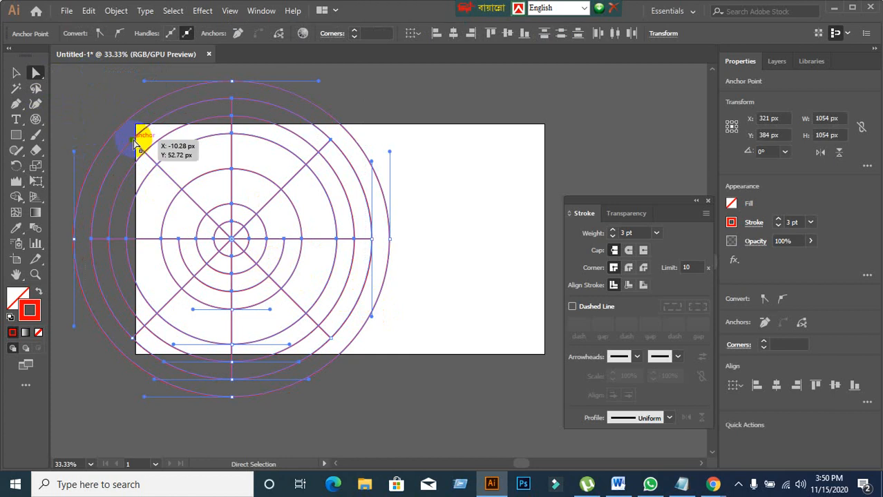
left_click(134, 142)
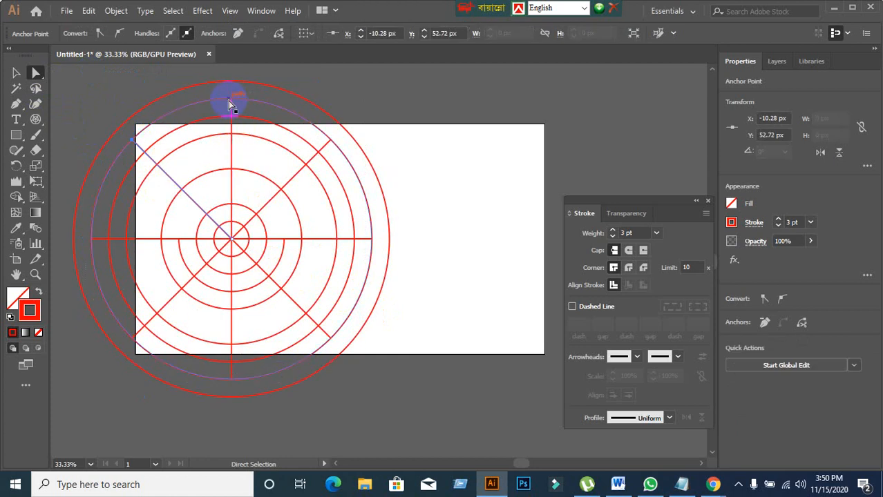
left_click_drag(231, 105, 302, 178)
left_click(331, 141, "shift")
key("ctrl+z")
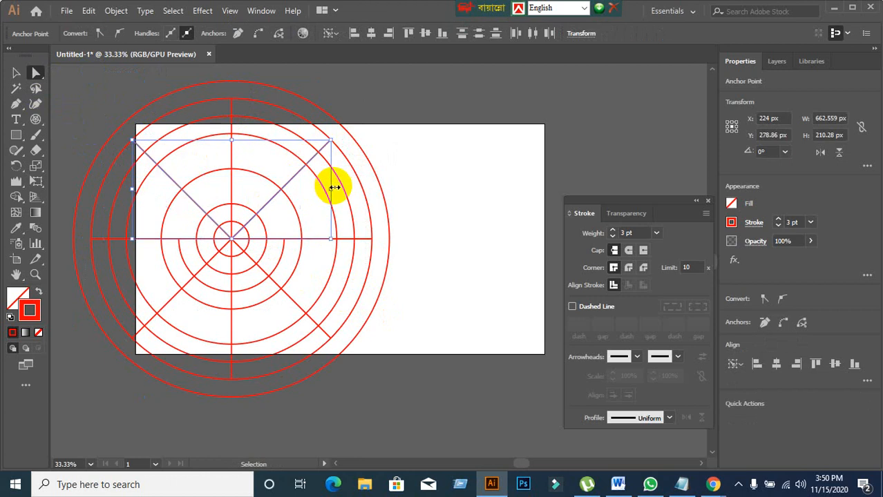
left_click(406, 136)
Shorten the two upper diagonal spokes by moving their outer anchors to about X 486.5, Y 218.5 px and X 78.5, Y 141.5 px
left_click_drag(331, 143, 282, 190)
left_click(132, 142)
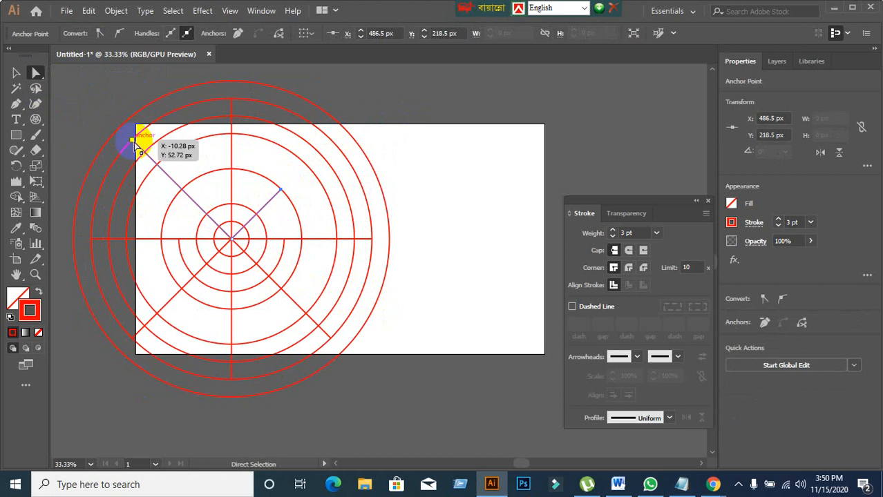
left_click_drag(135, 144, 157, 172)
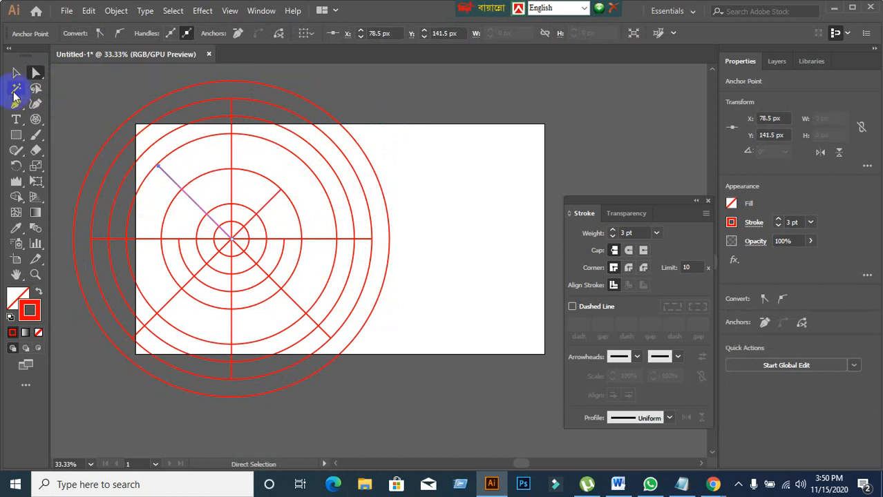
left_click(16, 75)
left_click(423, 254)
key("space")
left_click_drag(419, 255, 485, 233)
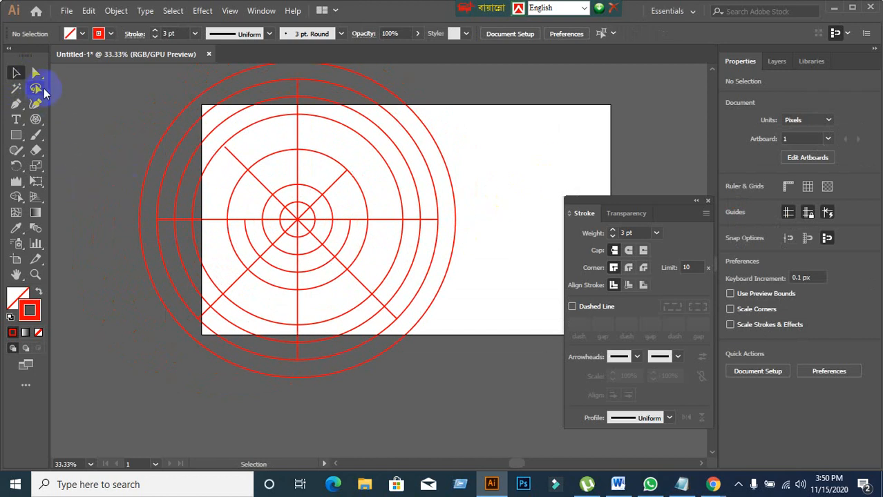
left_click_drag(38, 76, 85, 89)
left_click(207, 176)
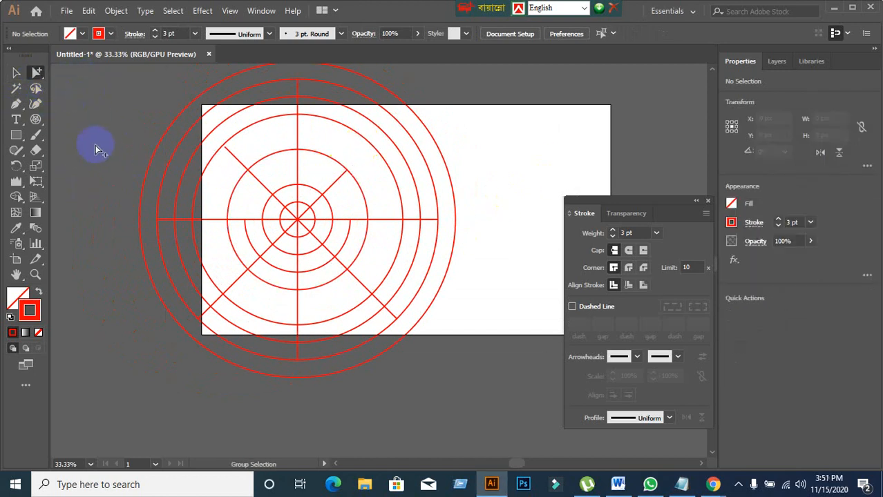
left_click(15, 74)
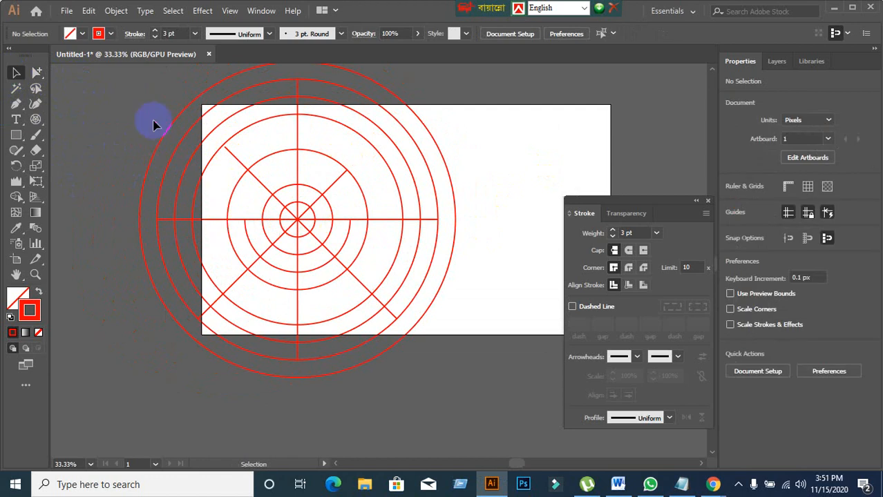
Select the whole polar grid and merge the segments of the centre circle and of the surrounding ring with the Shape Builder tool
left_click_drag(468, 378, 468, 377)
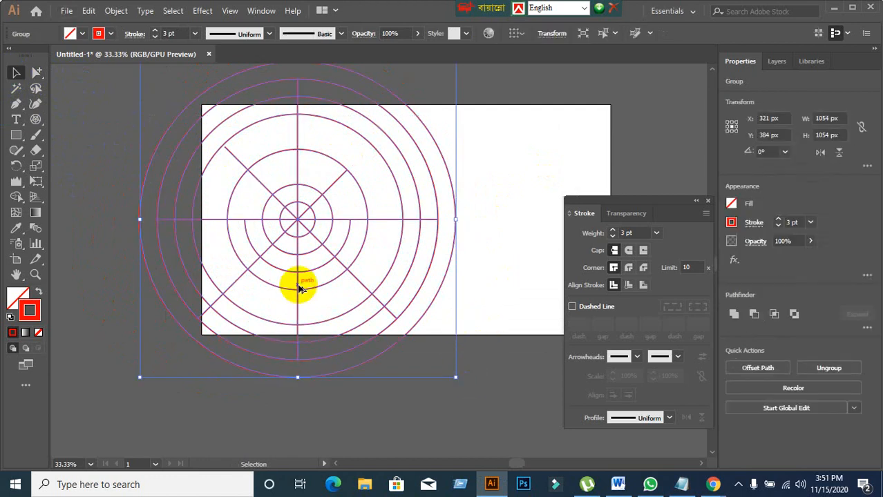
scroll(297, 287, "up", 1)
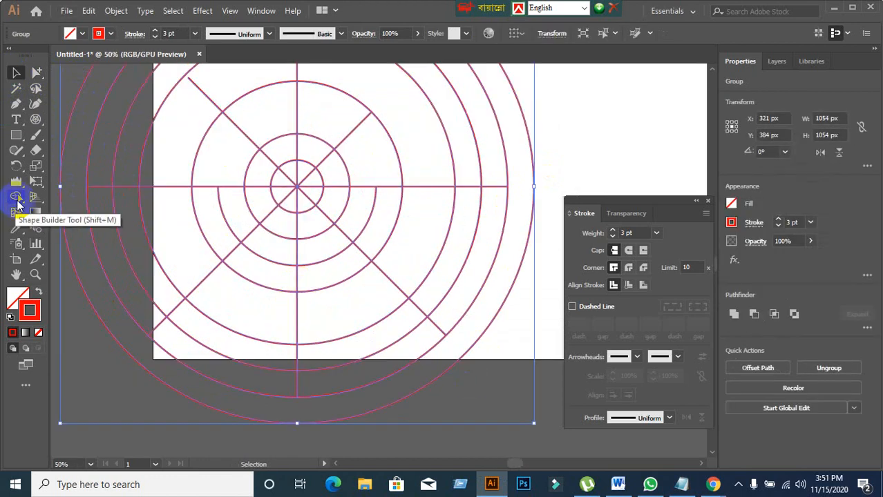
left_click_drag(18, 200, 60, 197)
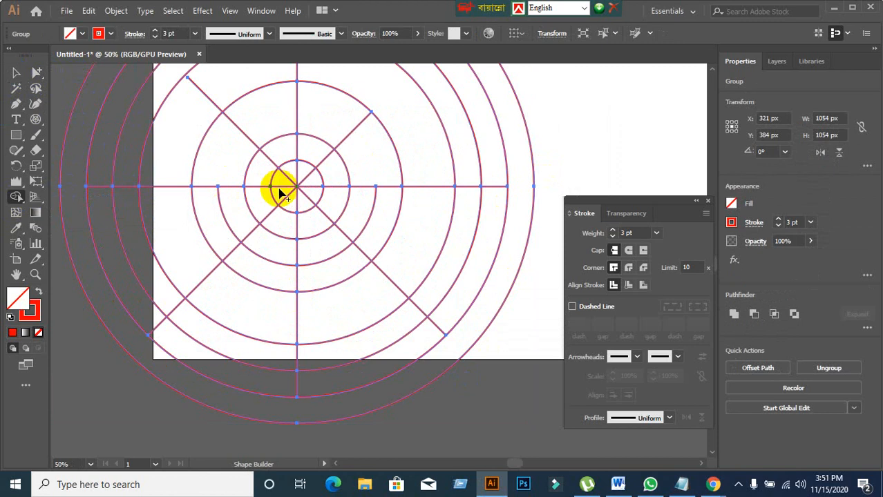
mouse_move(279, 189)
left_mouse_down()
mouse_move(308, 176)
mouse_move(316, 187)
mouse_move(298, 201)
mouse_move(266, 183)
left_mouse_up()
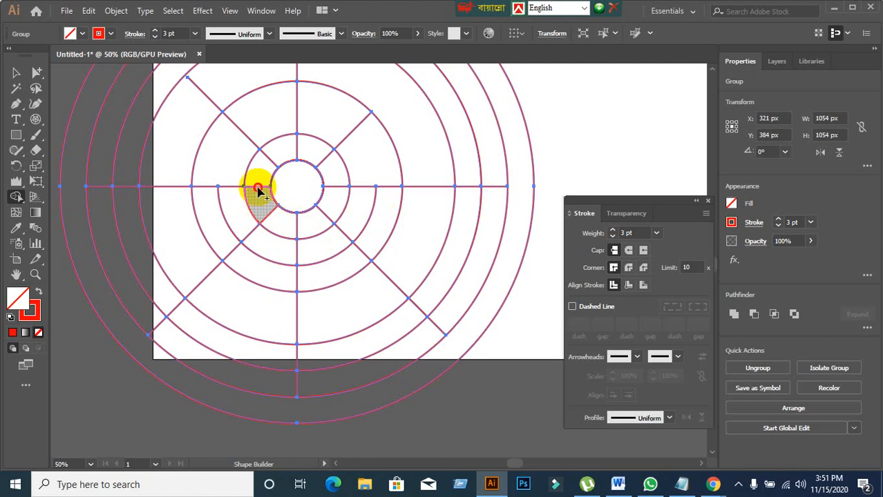
mouse_move(257, 191)
left_mouse_down()
mouse_move(267, 163)
mouse_move(310, 148)
mouse_move(337, 191)
mouse_move(322, 218)
mouse_move(289, 219)
mouse_move(235, 168)
left_mouse_up()
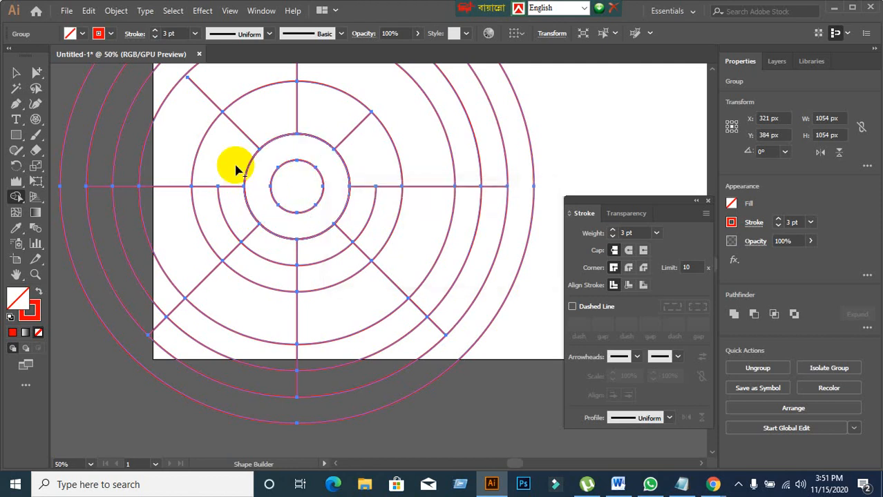
Merge upper segments of the outer rings and the lower segments of the wide ring inside them with the Shape Builder tool
scroll(243, 154, "up", 5)
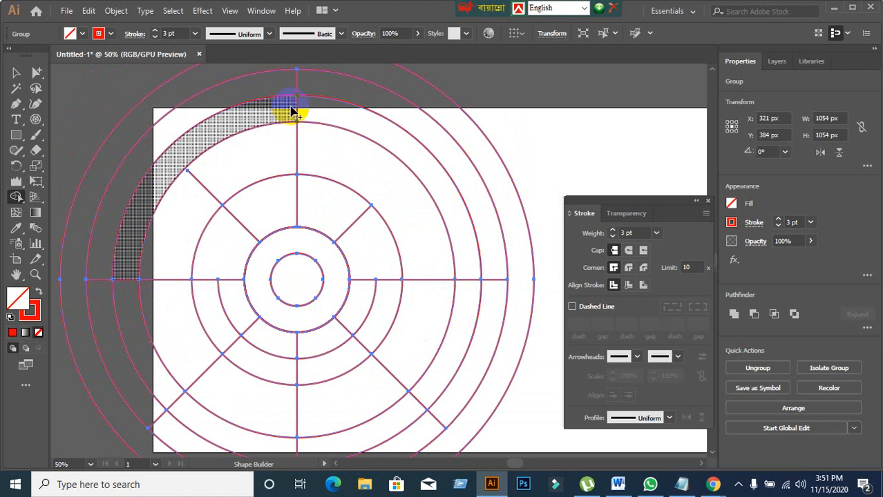
mouse_move(292, 108)
left_mouse_down()
mouse_move(318, 121)
mouse_move(283, 75)
left_mouse_up()
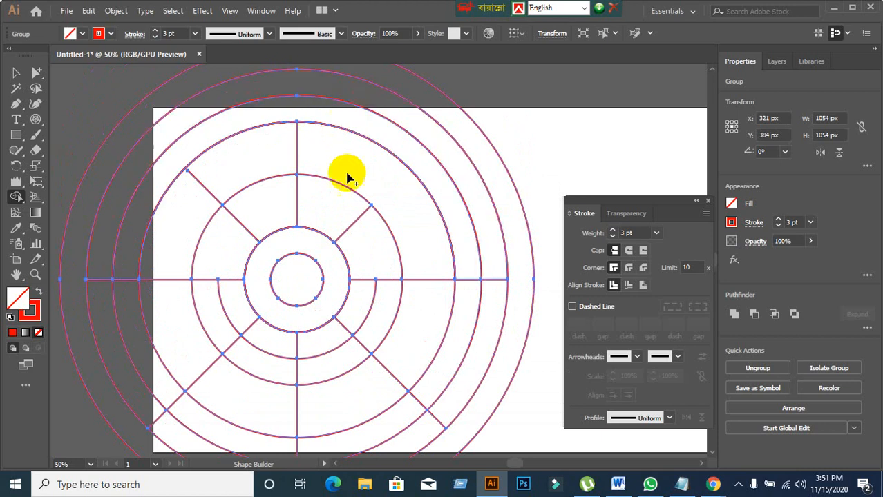
scroll(371, 245, "down", 3)
mouse_move(288, 336)
left_mouse_down()
mouse_move(335, 338)
mouse_move(196, 279)
mouse_move(237, 308)
mouse_move(436, 263)
left_mouse_up()
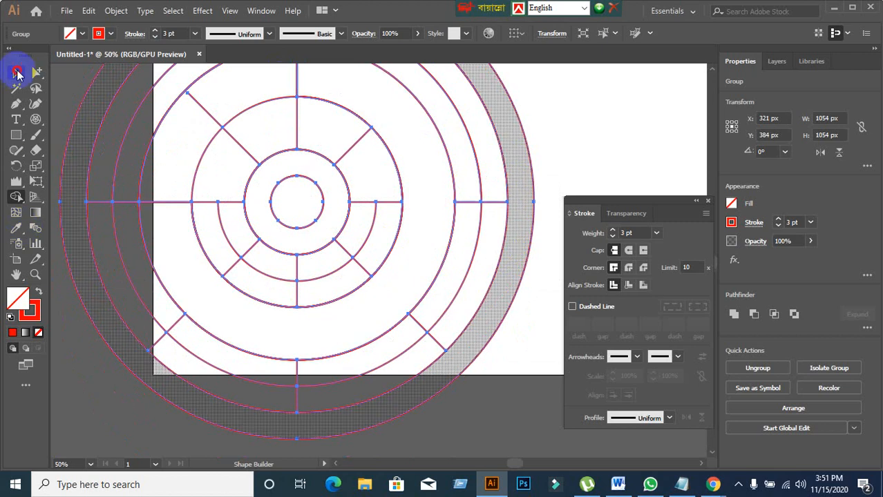
Delete the entire edited polar grid from the artboard
left_click(17, 72)
scroll(571, 160, "down", 2)
key("Delete")
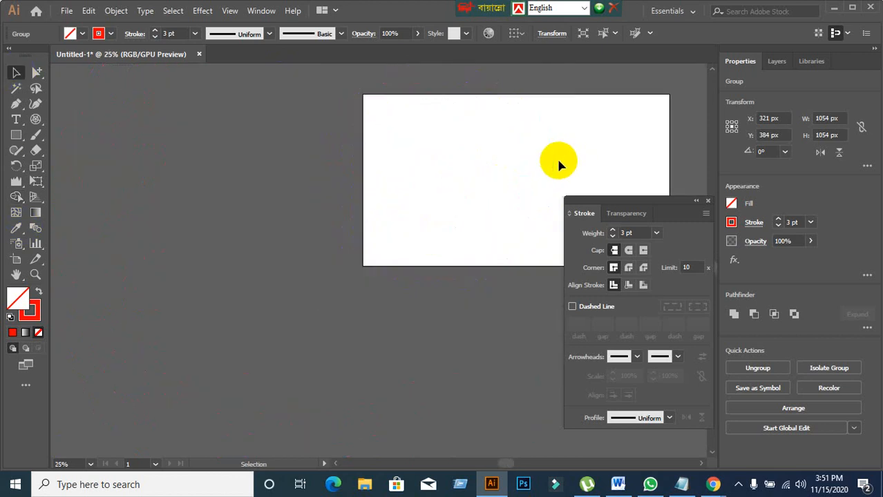
Create a 937 by 937 px polar grid with 15 concentric dividers and 12 radial dividers over the artboard's lower right area
left_click_drag(37, 121, 103, 177)
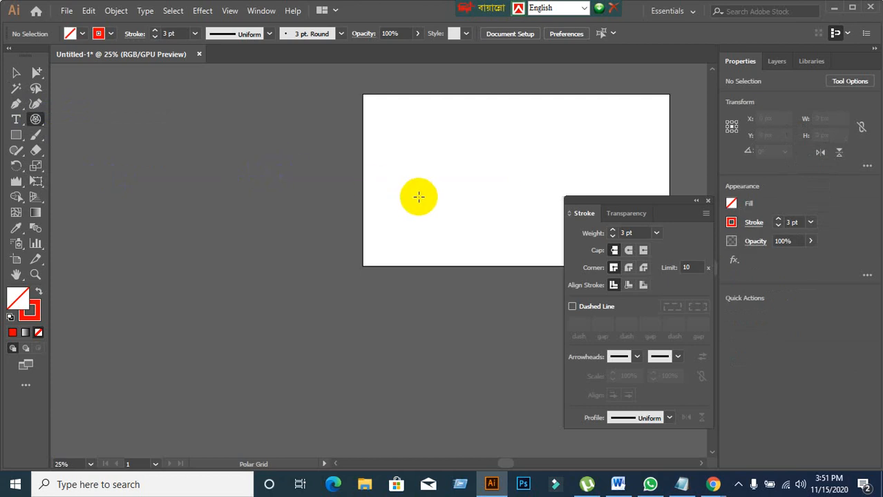
left_click_drag(414, 195, 270, 229)
left_click(349, 211)
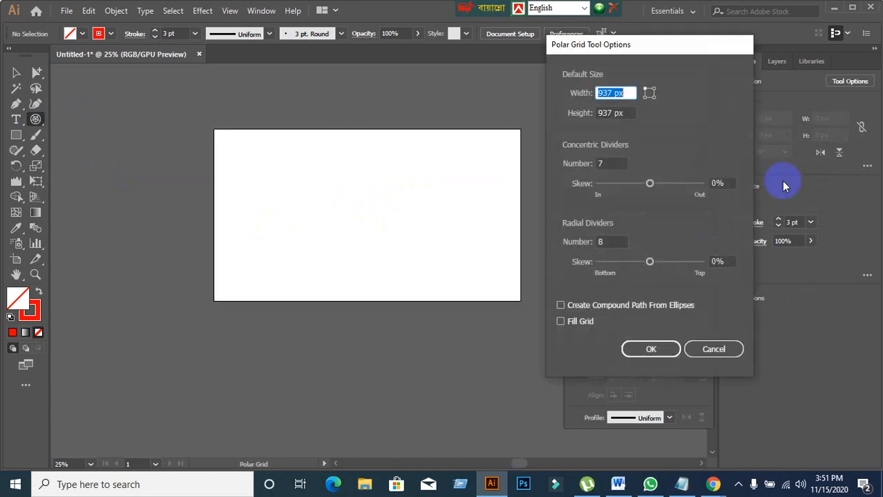
left_click(612, 163)
double_click(613, 162)
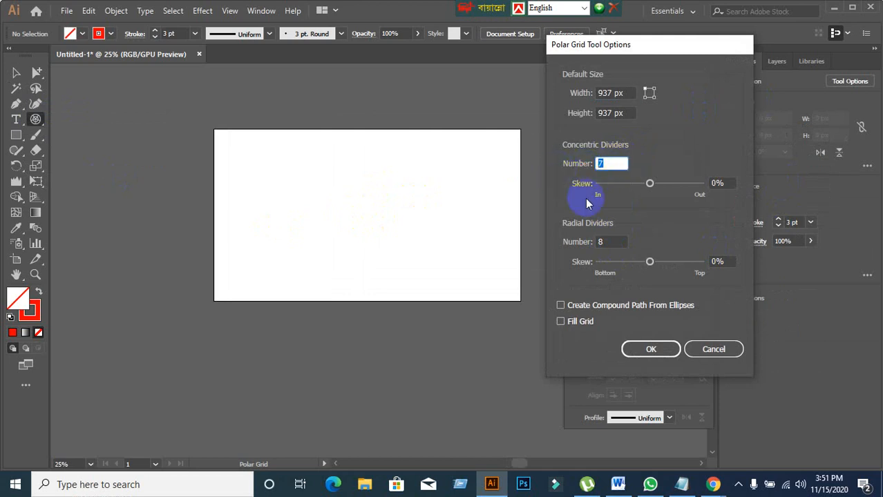
type("15")
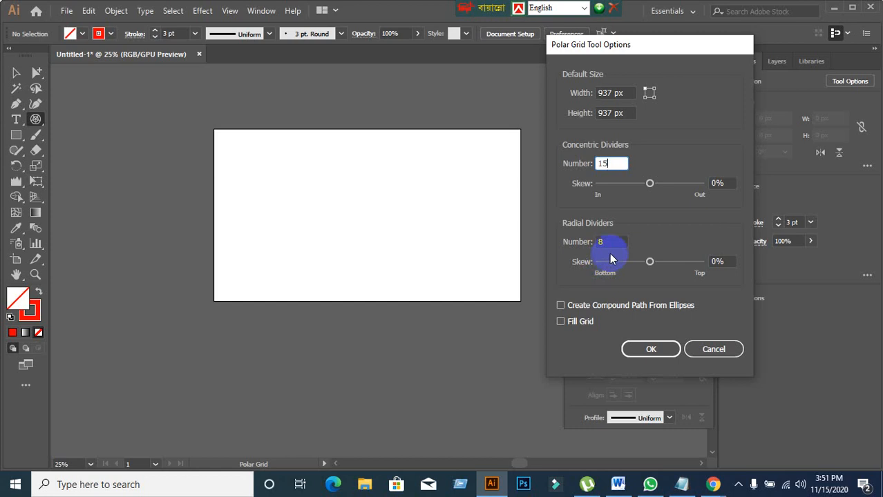
double_click(612, 242)
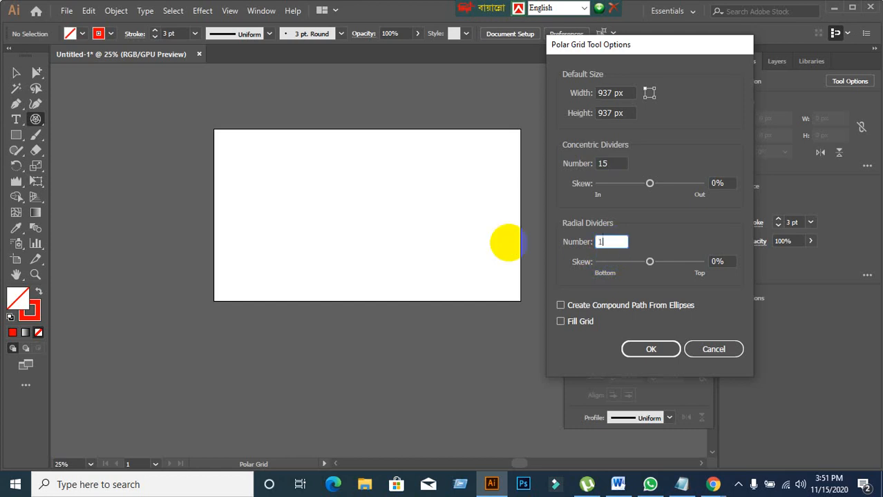
left_click(643, 348)
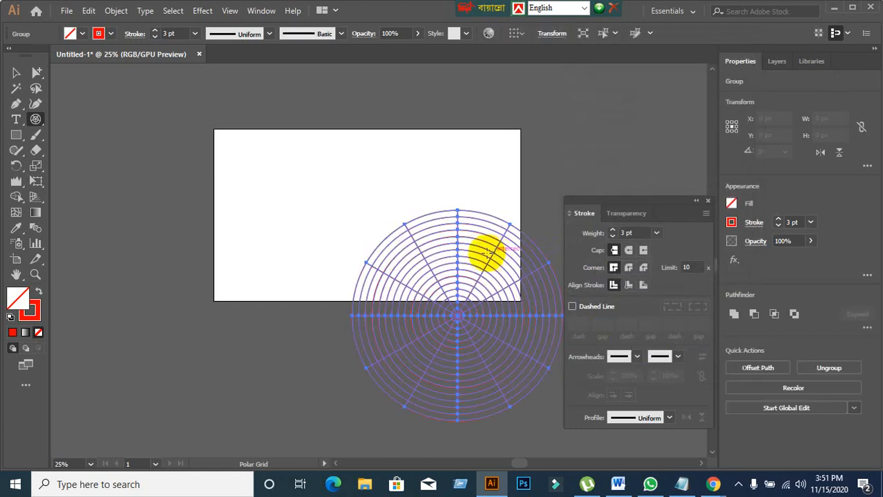
left_click(16, 73)
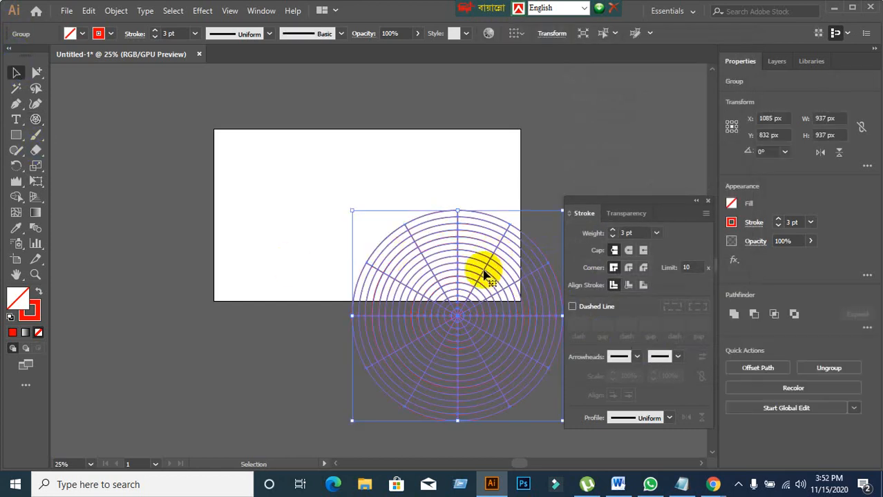
Move the polar grid over the artboard and enlarge it proportionally to about 1434.5 by 1434.5 px
left_click_drag(456, 239, 356, 125)
left_click_drag(436, 276, 520, 398)
Switch to the Google Meet call, admit the waiting participant and return to Illustrator
mouse_move(714, 483)
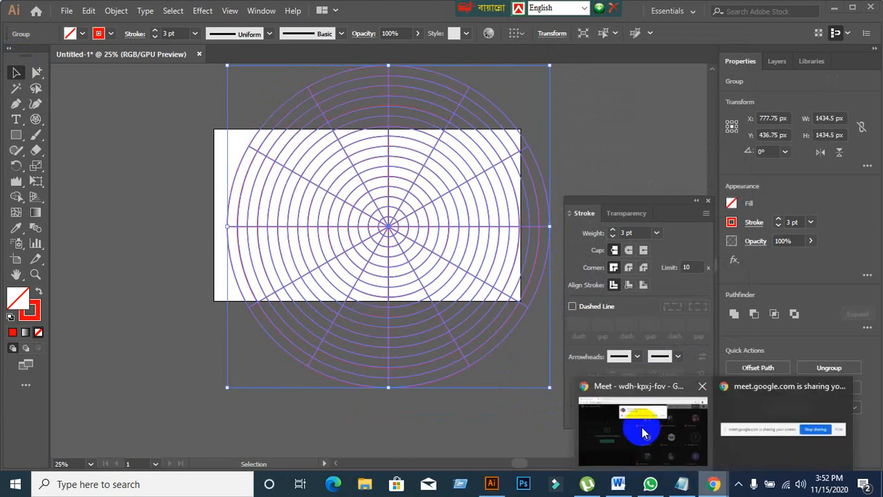
left_click(641, 427)
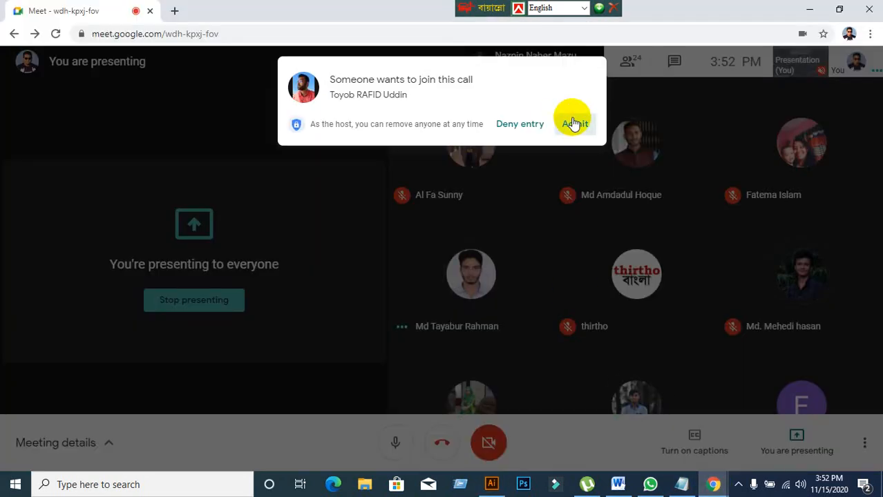
left_click(572, 123)
left_click(492, 484)
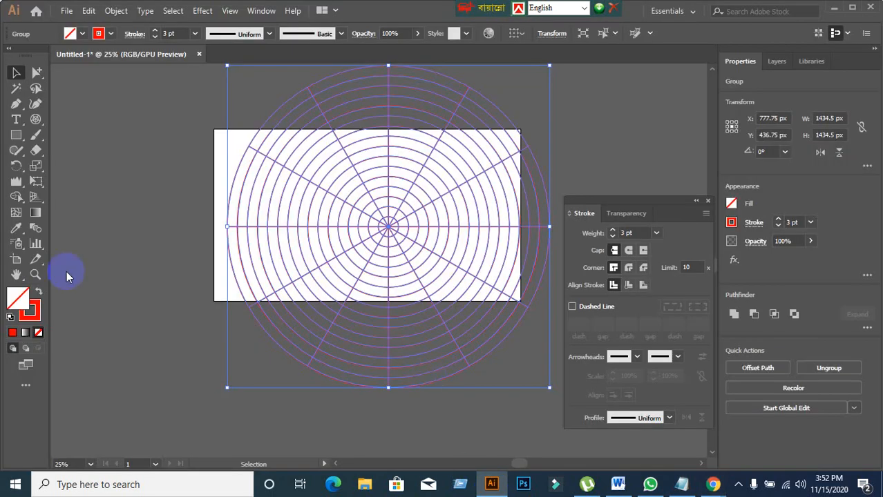
Try moving the whole polar grid toward the artboard's left side, and undo the move
scroll(282, 182, "up", 1)
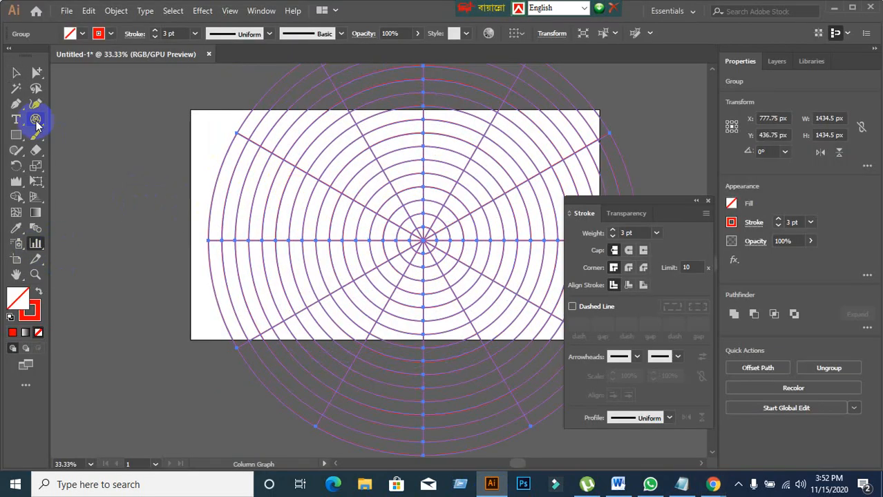
left_click(15, 72)
left_click(315, 192)
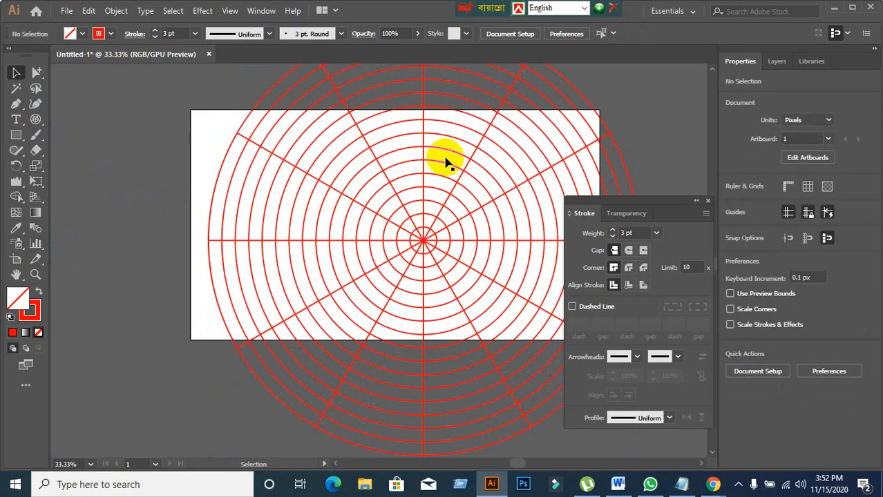
scroll(462, 257, "down", 1)
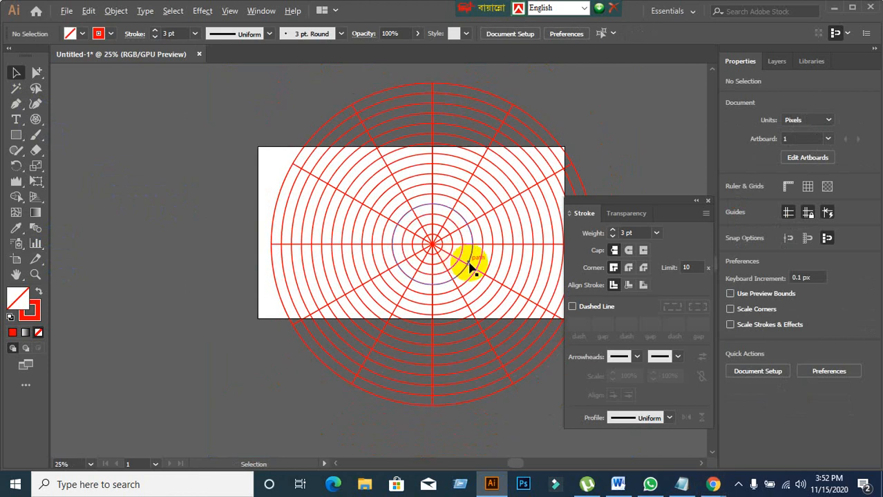
left_click_drag(469, 264, 399, 247)
key("ctrl+z")
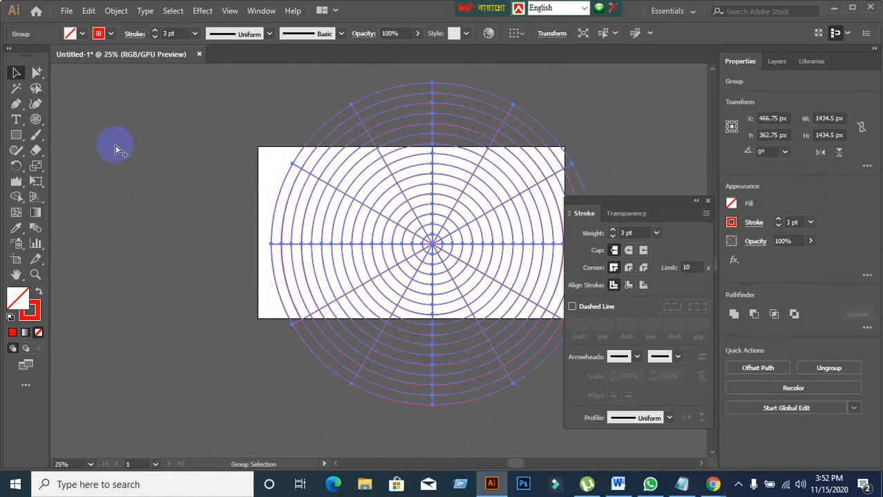
Merge the segments of the second ring from the grid's centre with the Shape Builder tool and deselect the grid
scroll(508, 188, "up", 1)
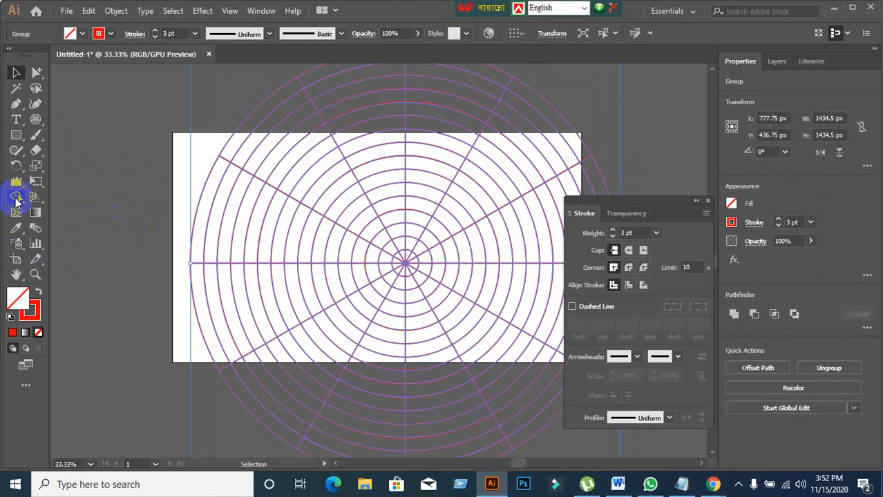
left_click(16, 199)
left_click(387, 263)
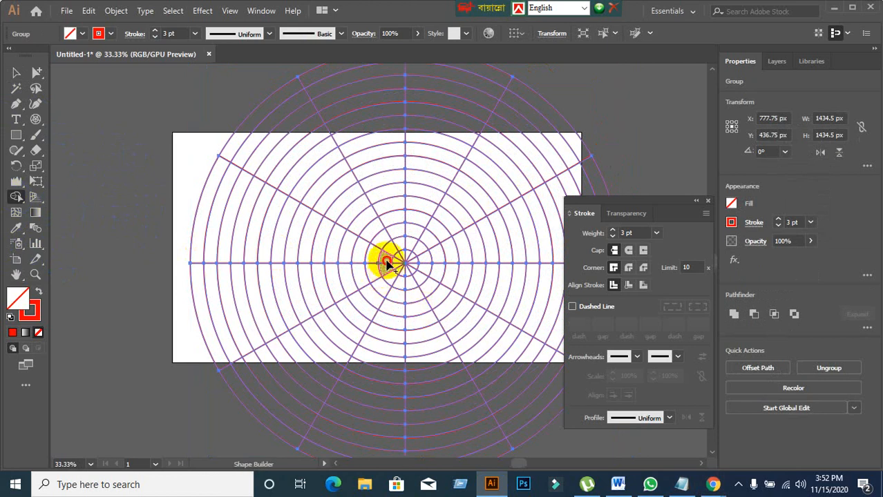
mouse_move(387, 263)
left_mouse_down()
mouse_move(392, 249)
mouse_move(417, 243)
mouse_move(424, 262)
mouse_move(407, 281)
mouse_move(326, 270)
left_mouse_up()
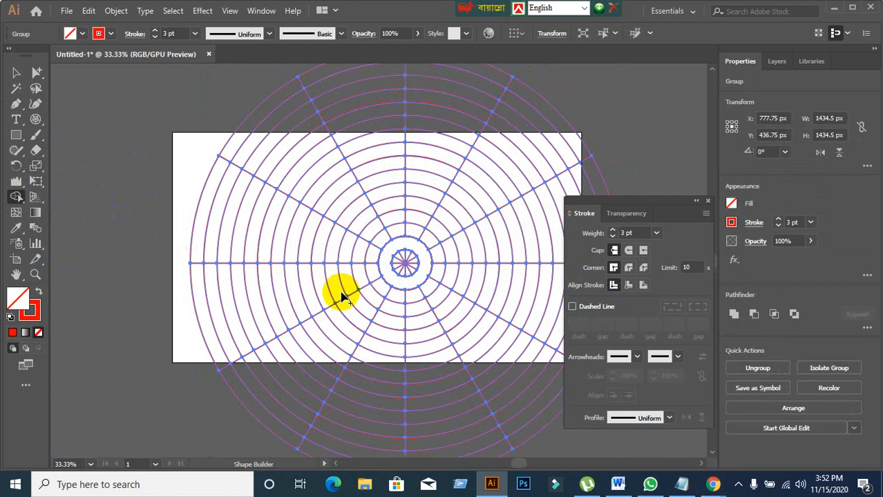
left_click(16, 72)
left_click(122, 206)
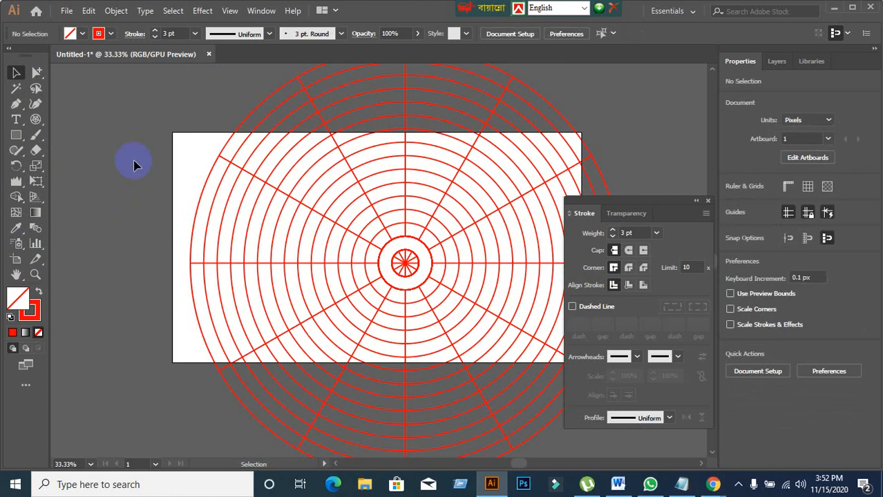
Delete the fifth concentric circle from the polar grid's centre using Group Selection
left_click(35, 74)
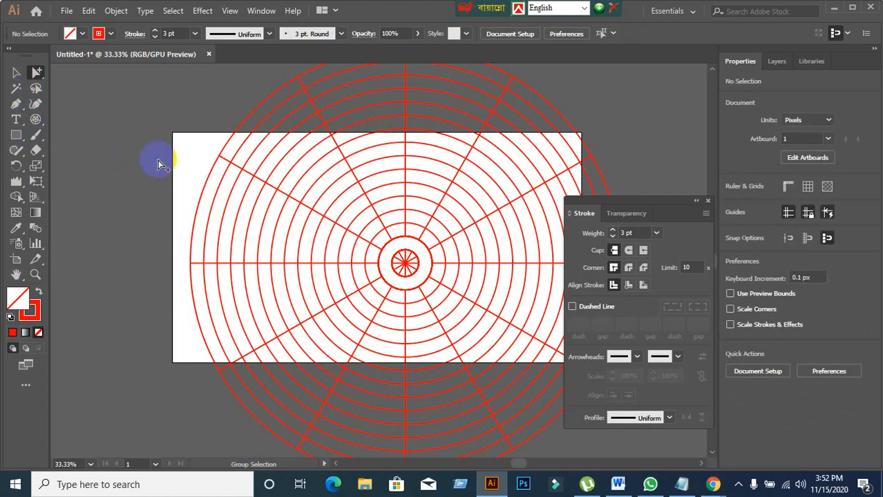
left_click_drag(336, 237, 344, 286)
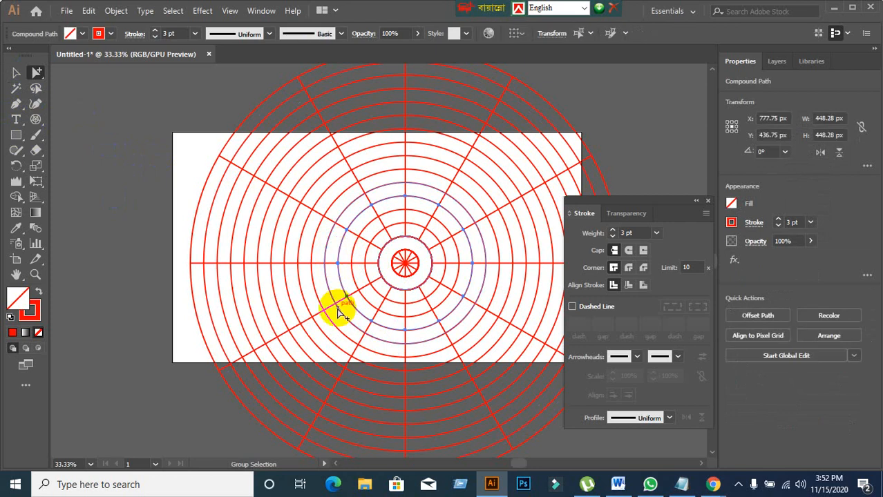
key("Delete")
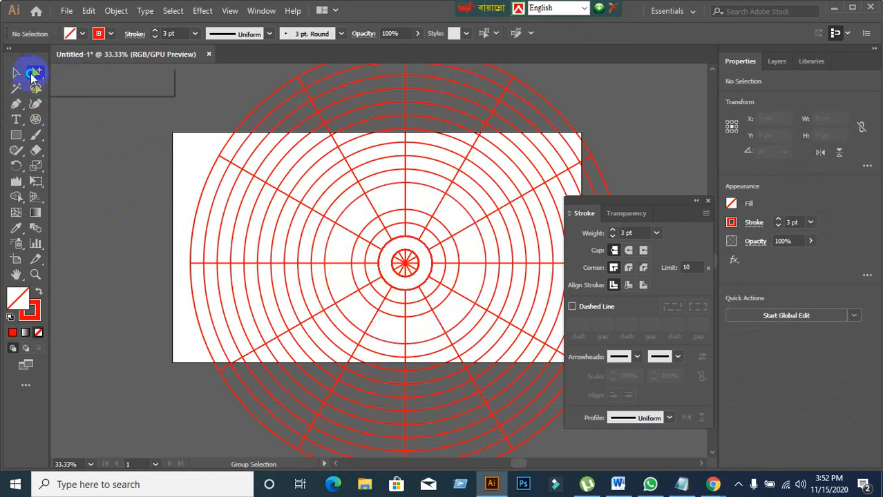
Delete the top and upper-left anchor points of the grid's seventh concentric circle using Direct Selection
left_click_drag(35, 73, 76, 73)
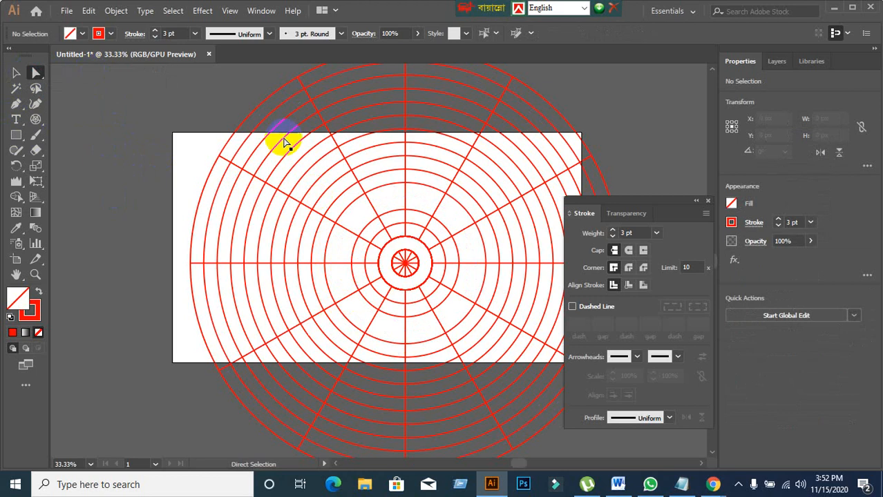
left_click(453, 183)
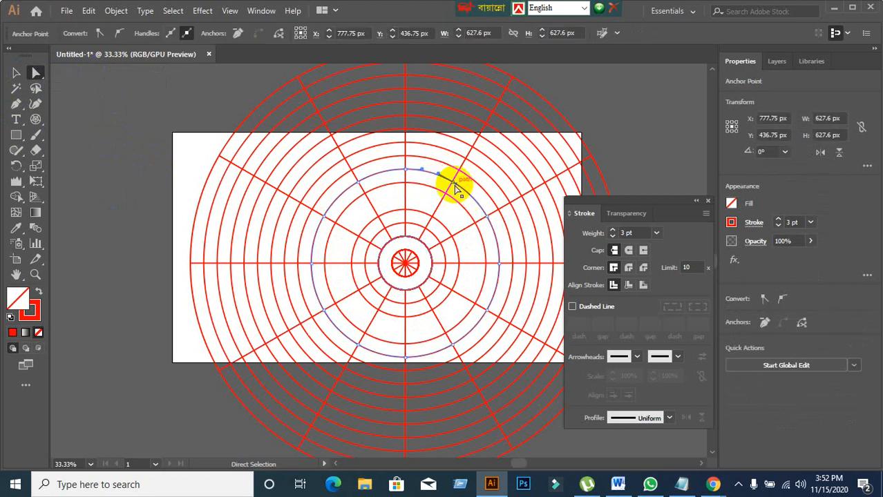
left_click(404, 170)
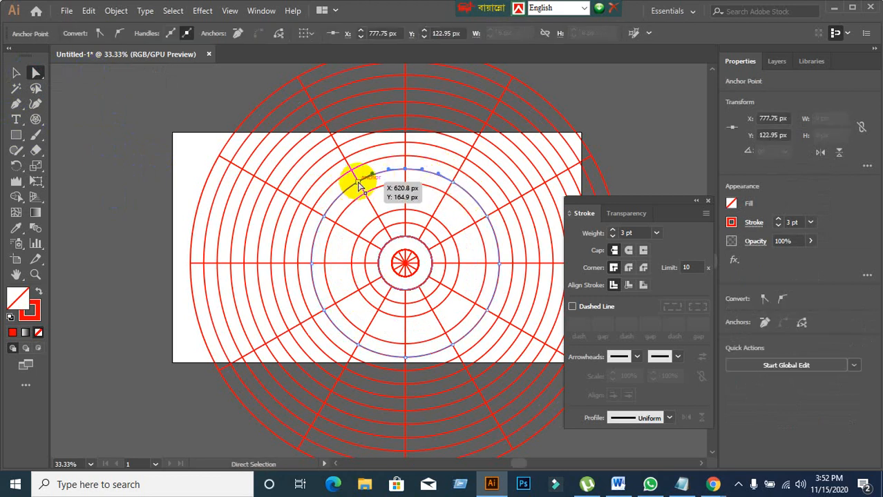
left_click(358, 184, "shift")
key("Delete")
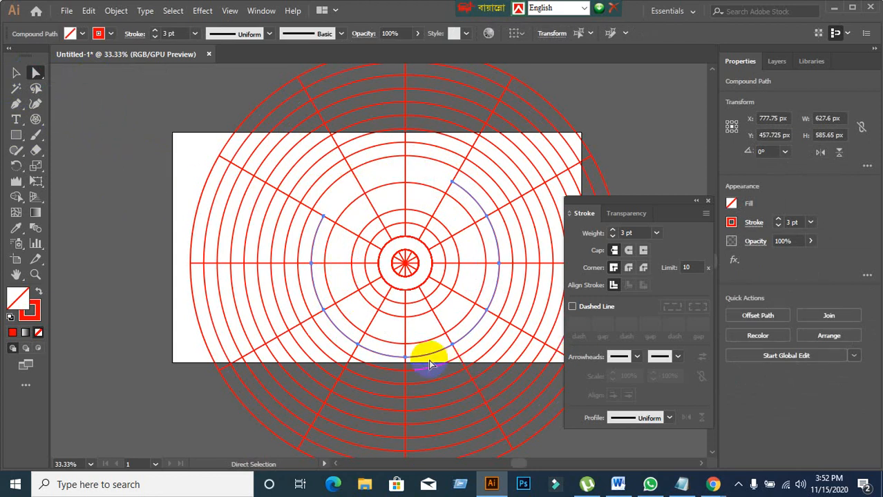
Delete the bottom and lower-right anchor points of the same partially removed seventh circle
left_click(405, 358)
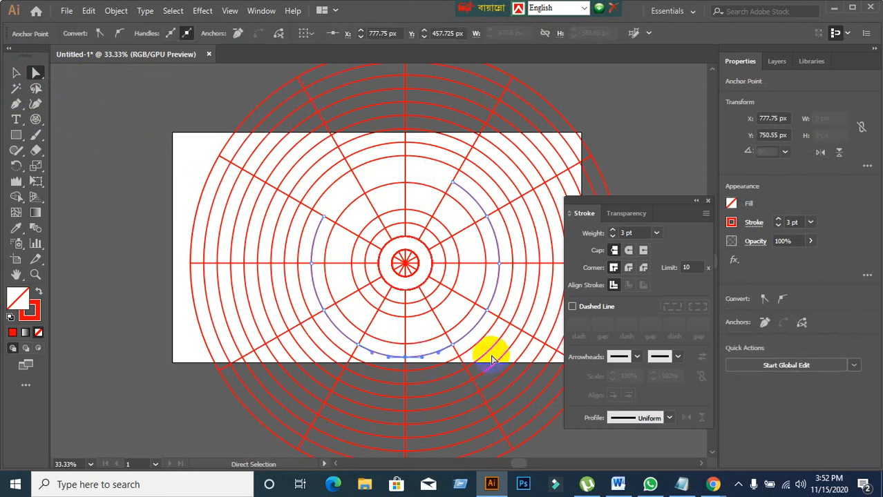
left_click(488, 311, "shift")
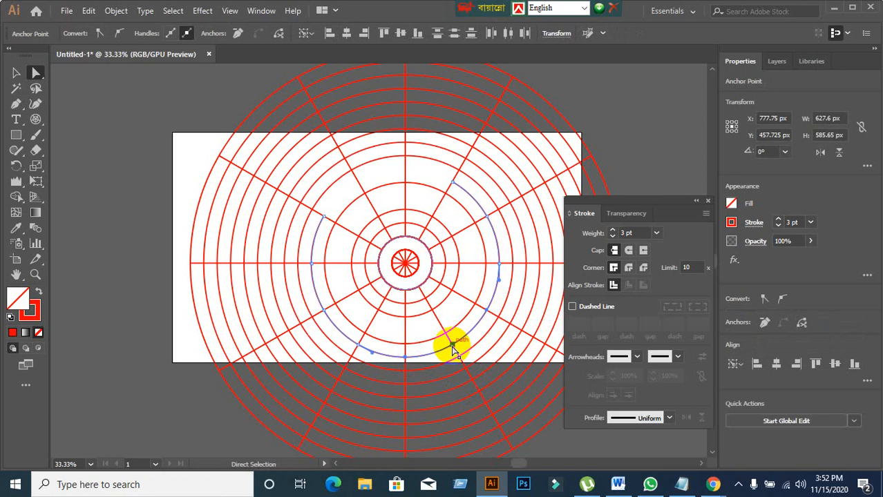
key("Delete")
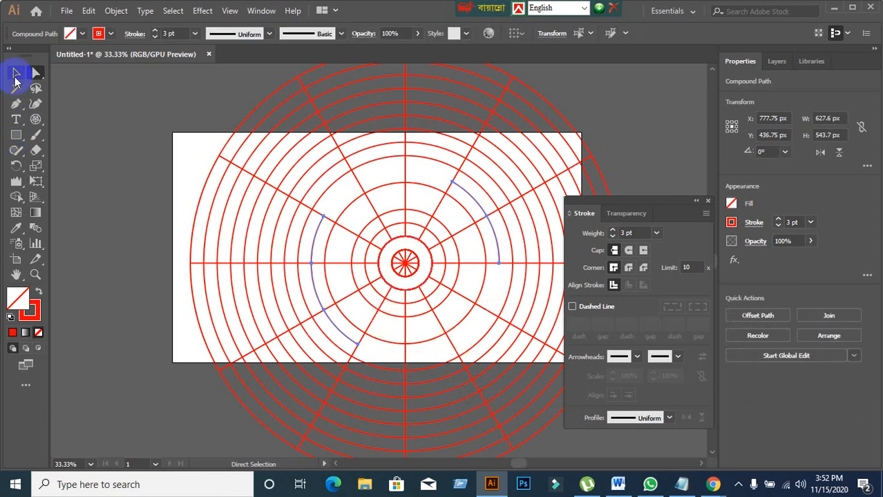
Select only the twelfth concentric circle of the polar grid with the Group Selection tool
left_click(15, 80)
scroll(105, 194, "up", 2)
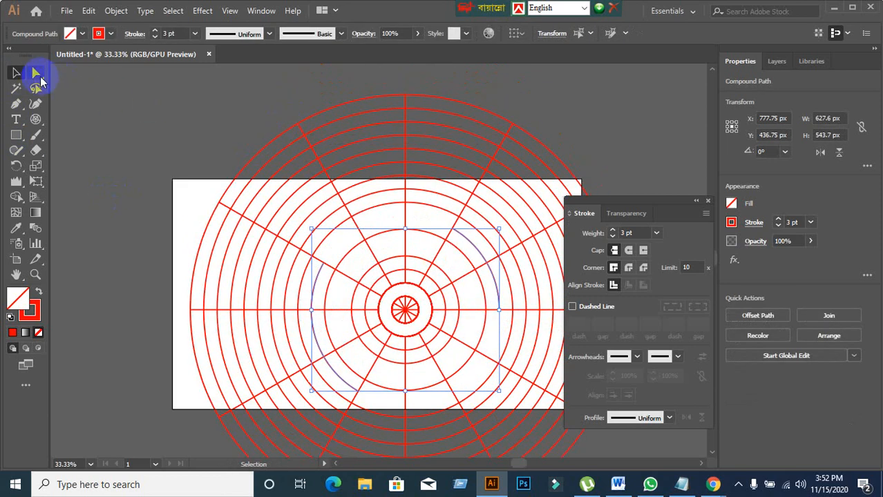
left_click_drag(39, 78, 69, 87)
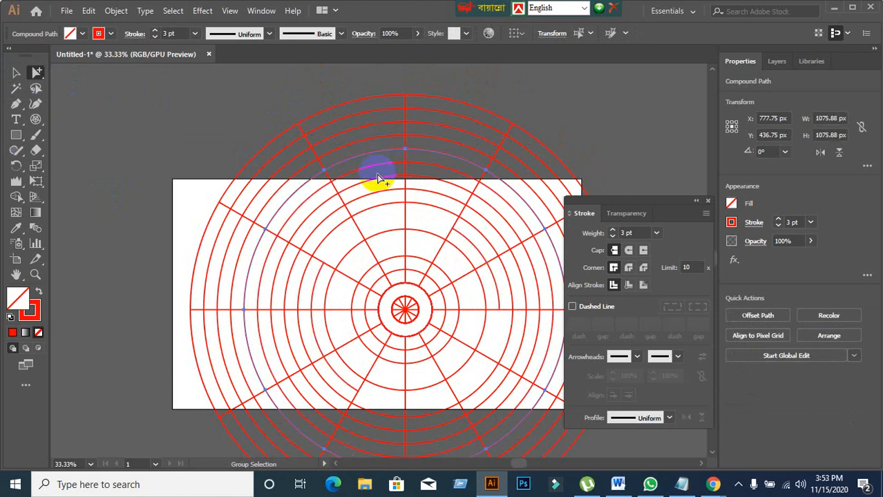
left_click(338, 166)
left_click(79, 83)
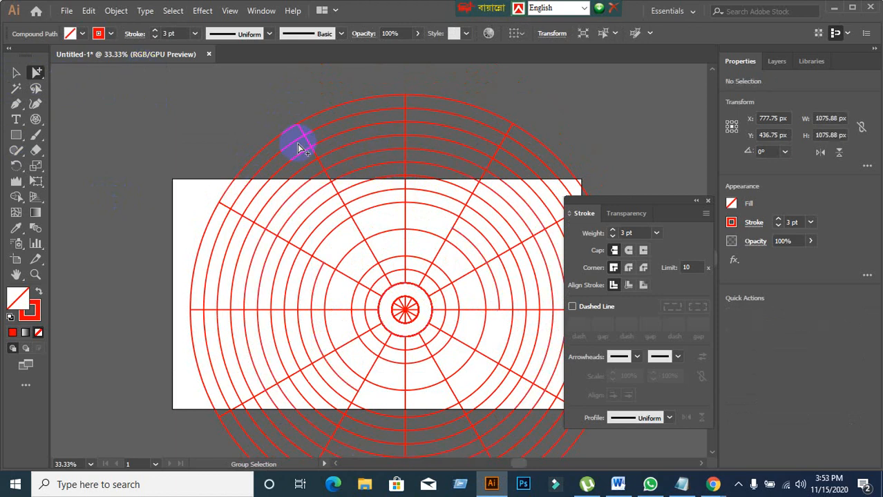
left_click(374, 153)
Select the entire edited polar grid and delete it from the artboard
left_click(17, 72)
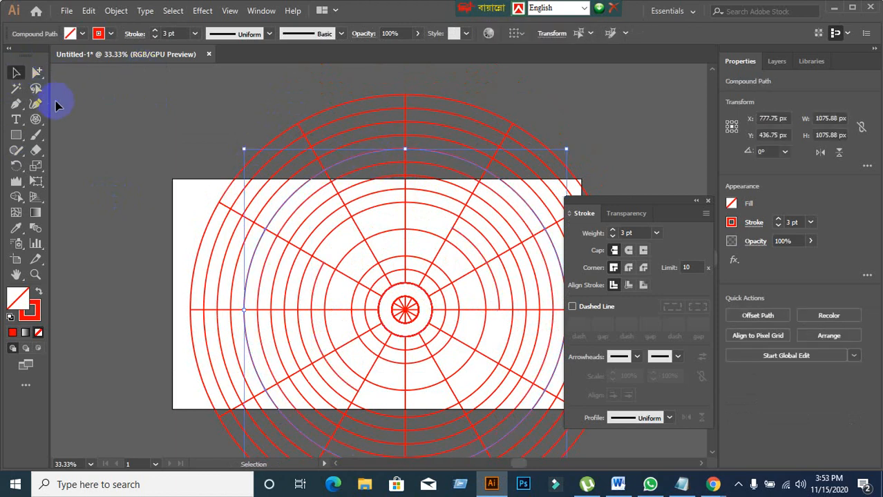
left_click(203, 112)
left_click(437, 351)
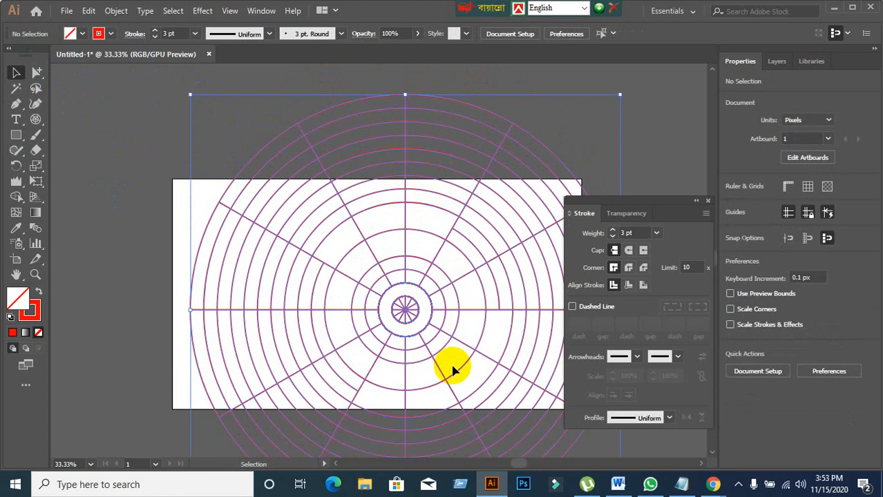
left_click(317, 266)
Create a 538 by 538 px rectangular grid with 5 horizontal dividers skewed 101% and 7 unskewed vertical dividers
left_click_drag(43, 126, 79, 166)
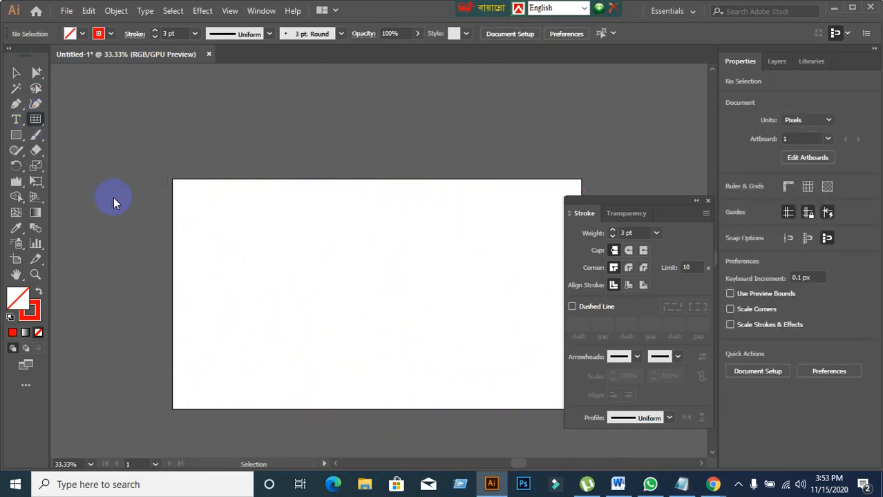
left_click(252, 193)
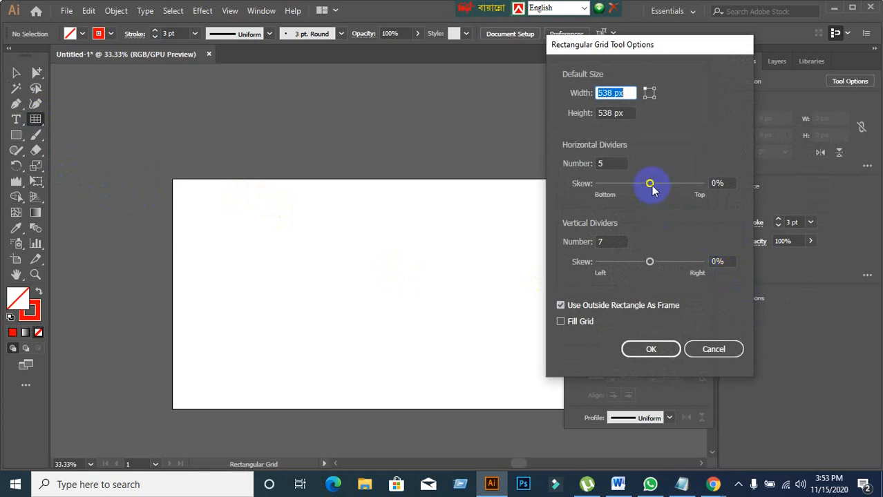
left_click_drag(652, 186, 668, 191)
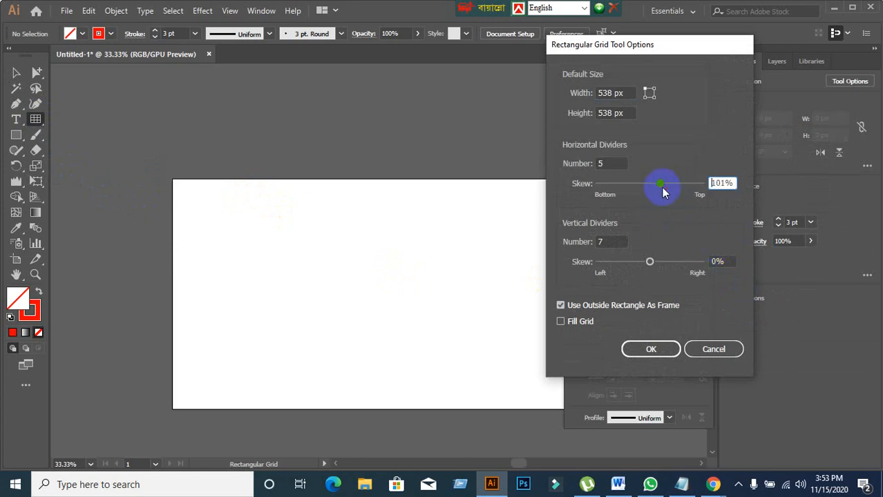
left_click(660, 349)
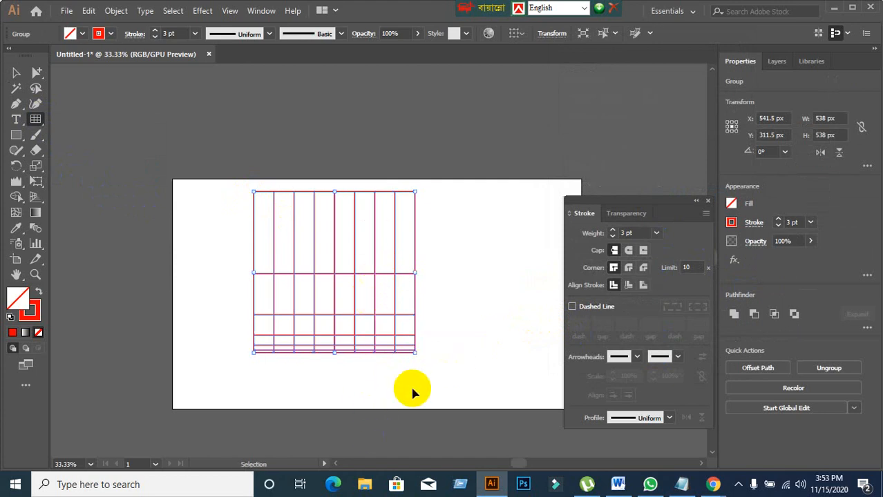
Delete the skewed rectangular grid and reset the tool's horizontal divider skew to 0%
key("Delete")
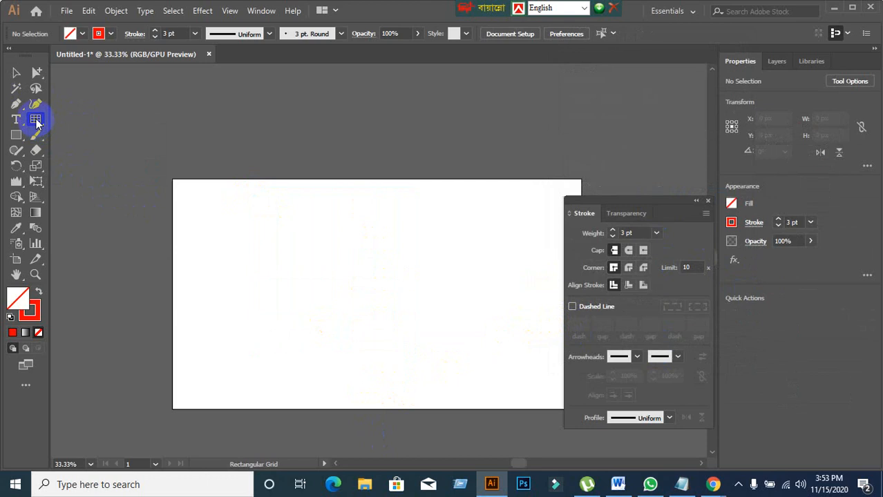
double_click(35, 120)
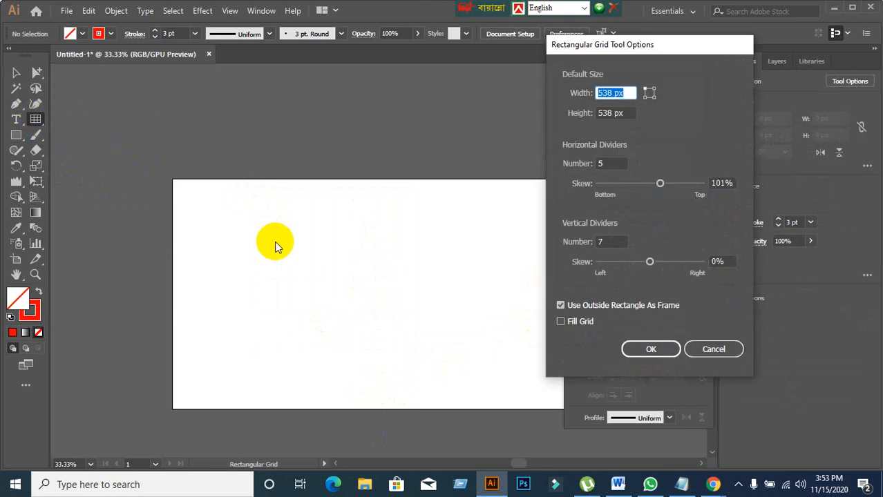
double_click(733, 183)
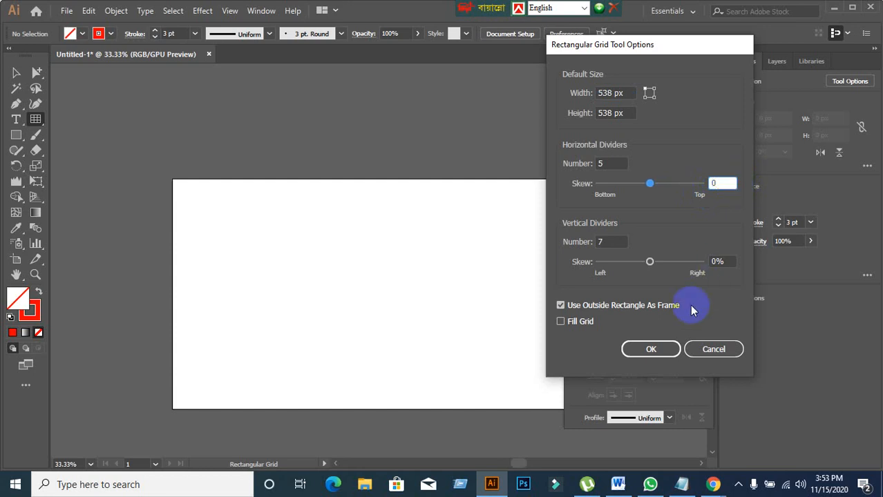
left_click(658, 349)
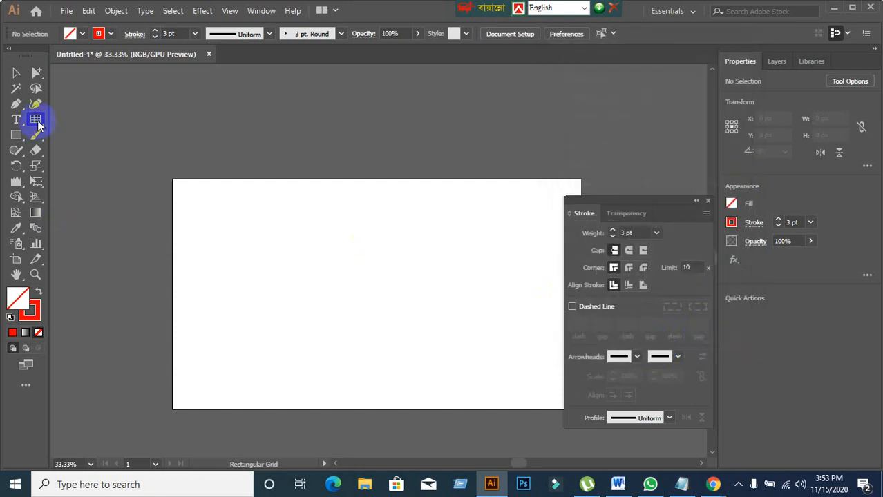
Create a 937 by 937 px polar grid with 15 concentric dividers skewed 285% and 12 radial dividers skewed 152%
left_click_drag(36, 119, 72, 182)
left_click(199, 209)
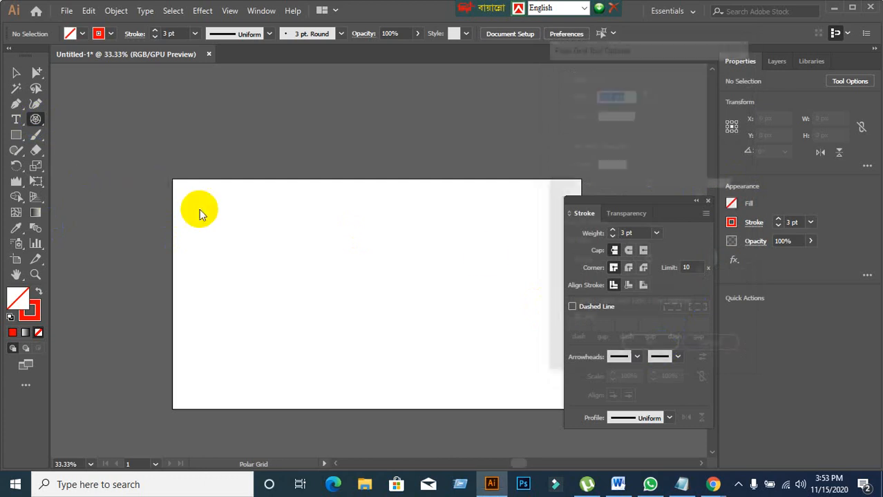
left_click_drag(653, 183, 680, 183)
left_click_drag(650, 261, 663, 263)
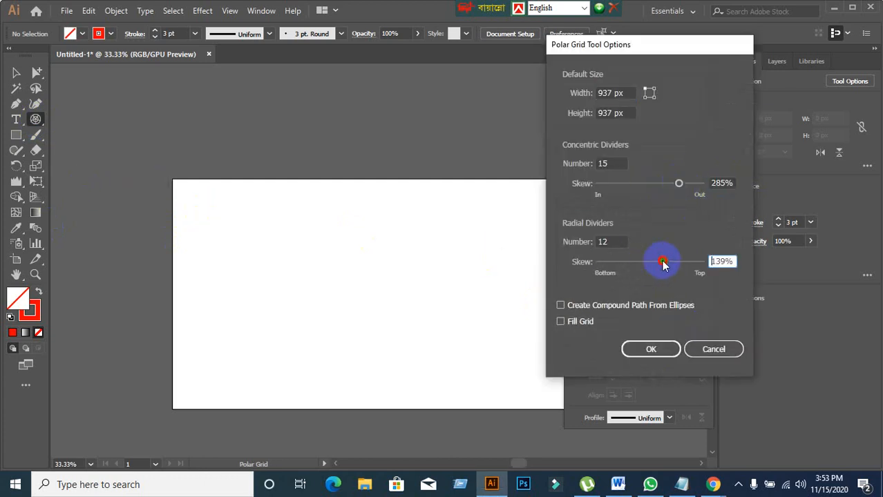
left_click(651, 349)
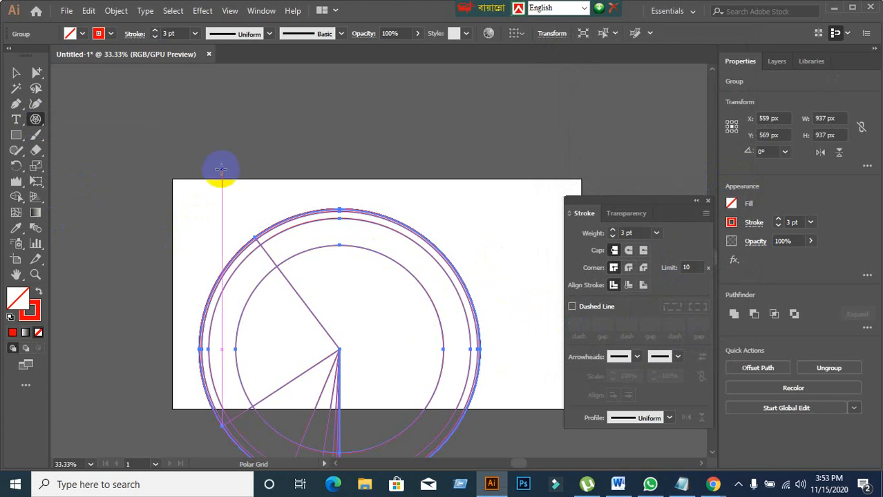
Reset both divider skews to 0% and place a second 937 by 937 px polar grid with 15 concentric and 12 radial dividers
double_click(36, 120)
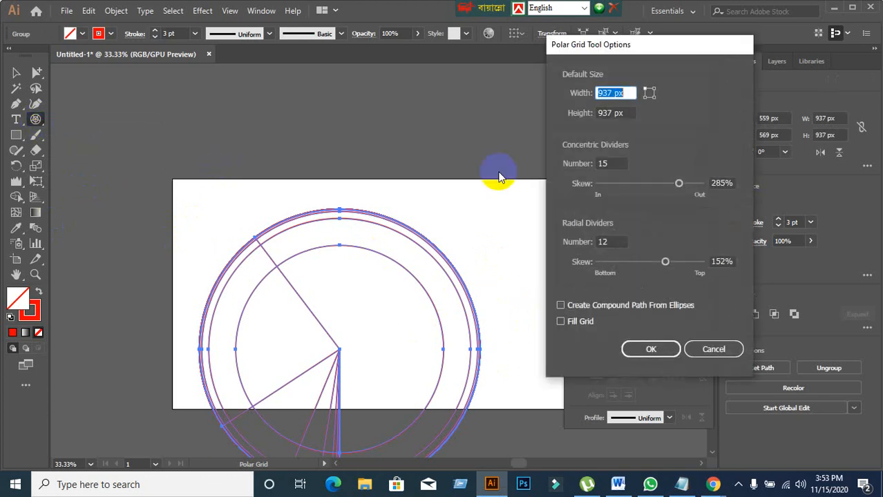
left_click(728, 181)
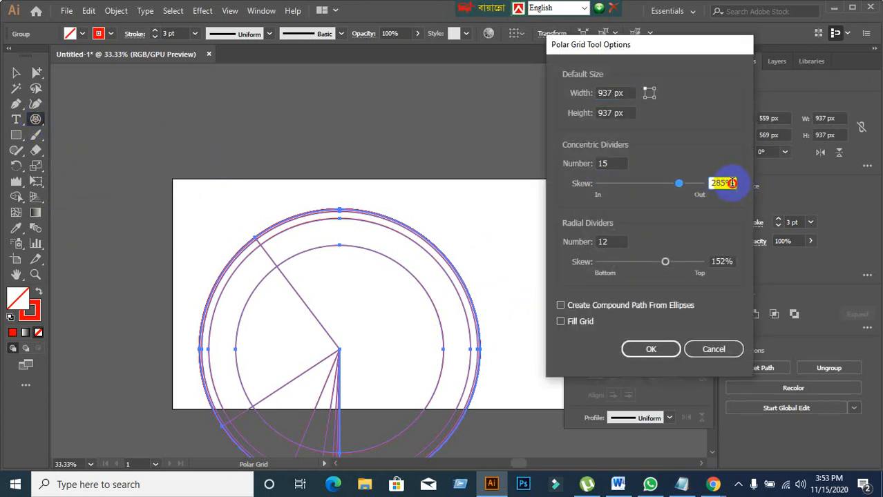
left_click(731, 261)
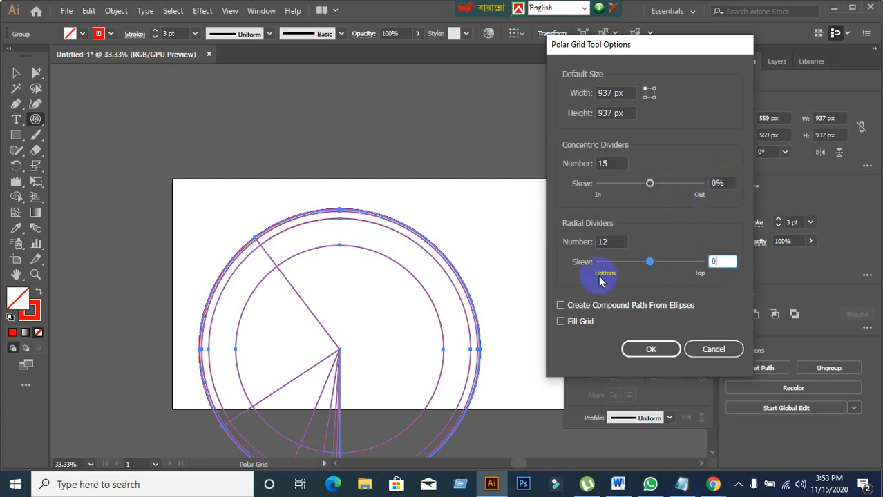
left_click(646, 351)
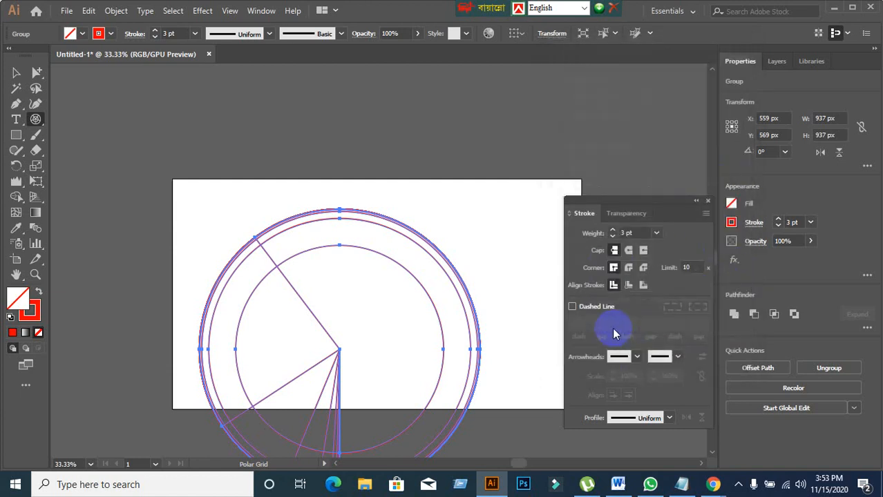
left_click(222, 118)
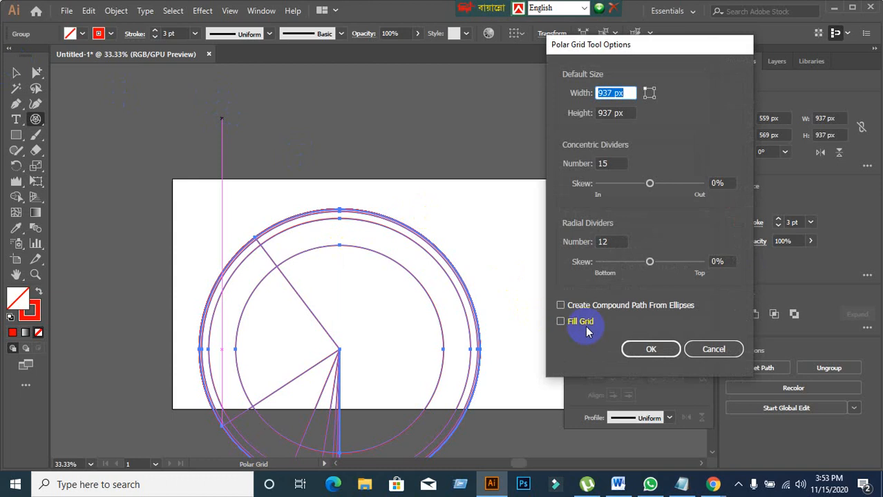
left_click(646, 349)
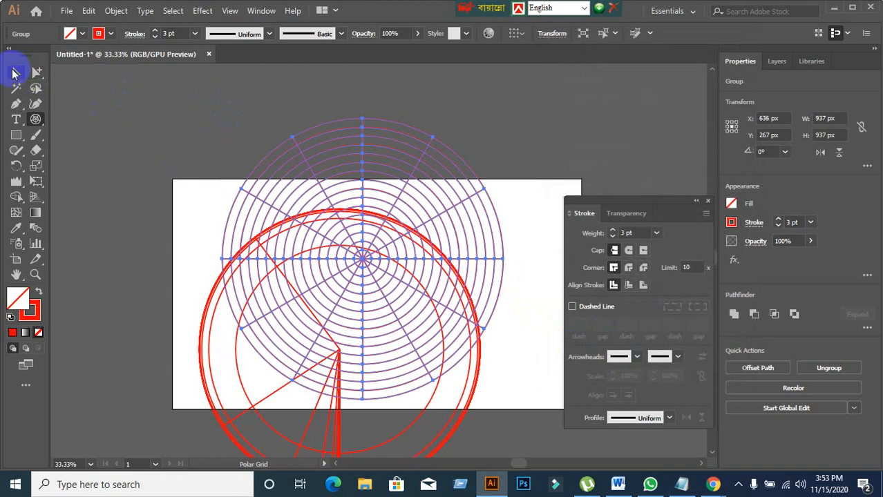
Select both overlapping polar grids and delete them from the artboard
left_click(15, 74)
left_click_drag(392, 298, 527, 420)
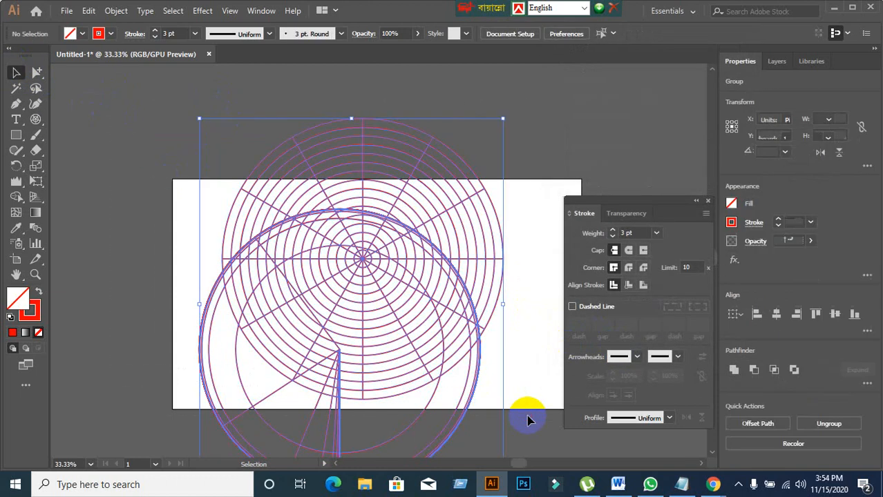
key("Delete")
scroll(364, 336, "up", 1)
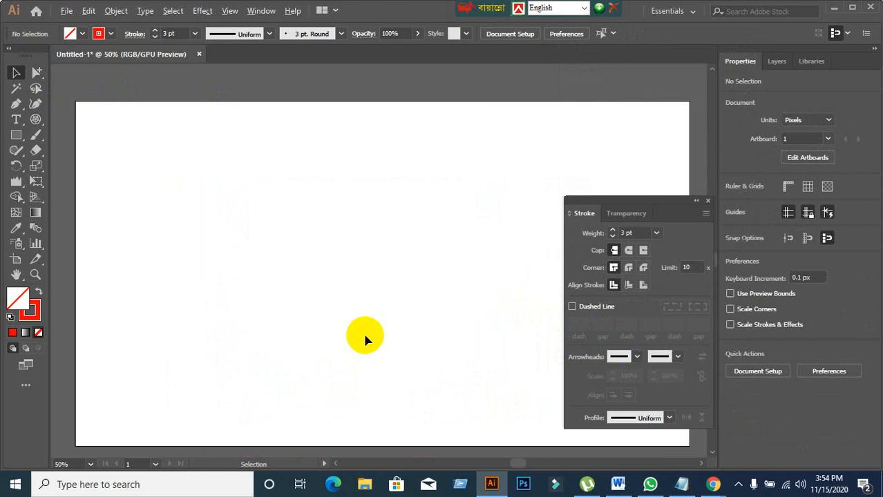
scroll(365, 336, "down", 1)
left_click_drag(365, 336, 331, 297)
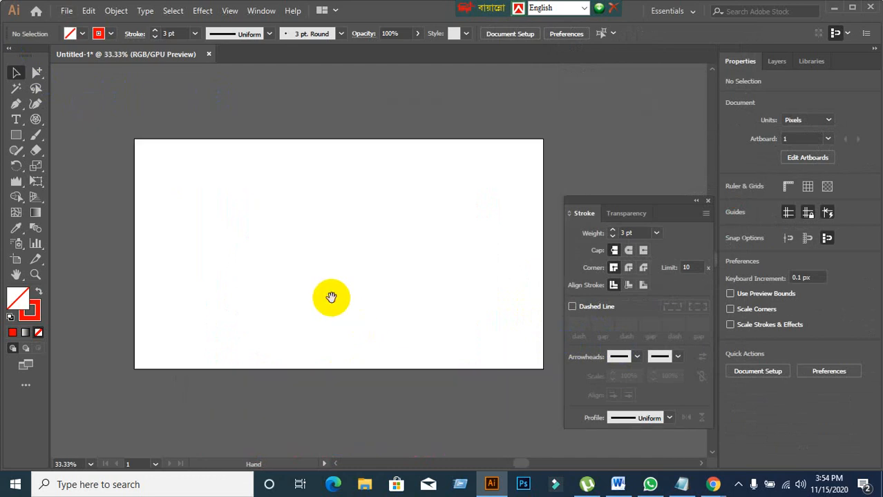
Switch to the Google Meet window to check on the class participants, and minimize Illustrator
mouse_move(713, 484)
left_click(639, 438)
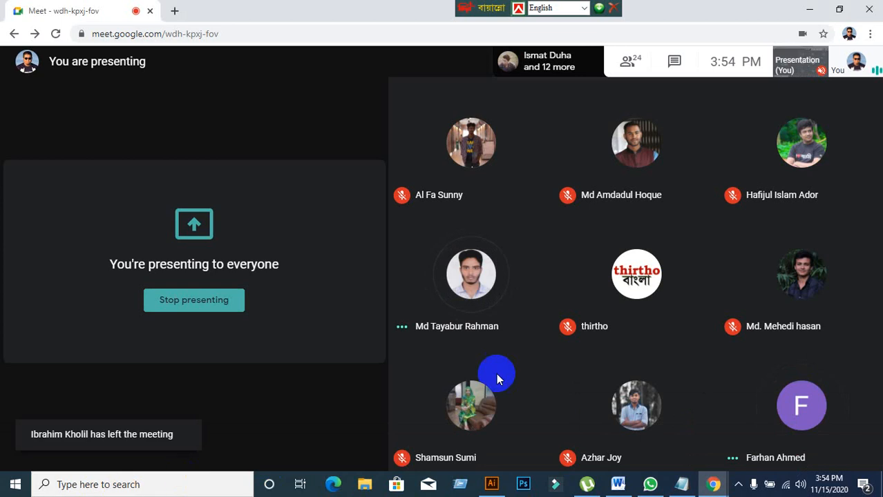
left_click(809, 9)
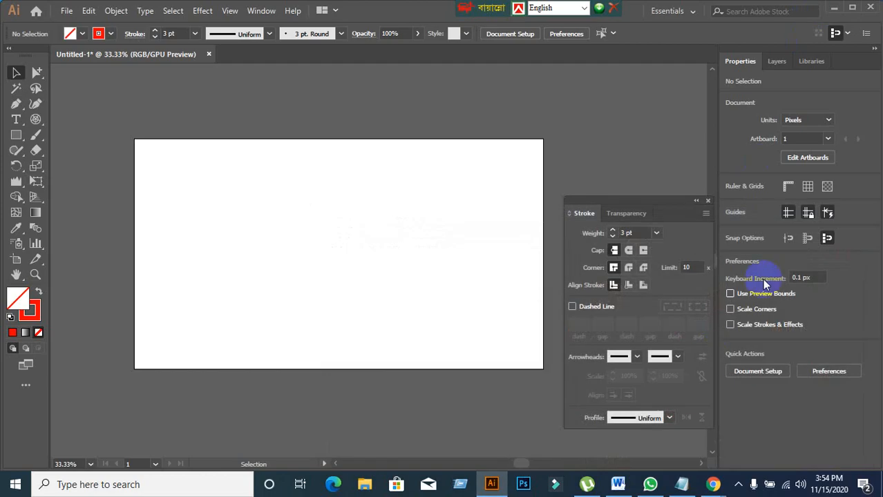
left_click(834, 10)
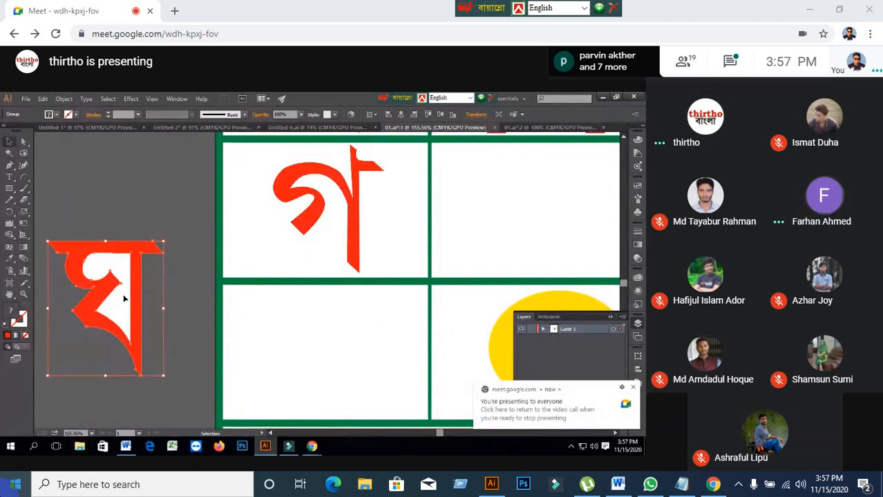
Try the red letter ঘ in the empty grid cell below গ and move it back onto the pasteboard
left_click_drag(124, 299, 316, 339)
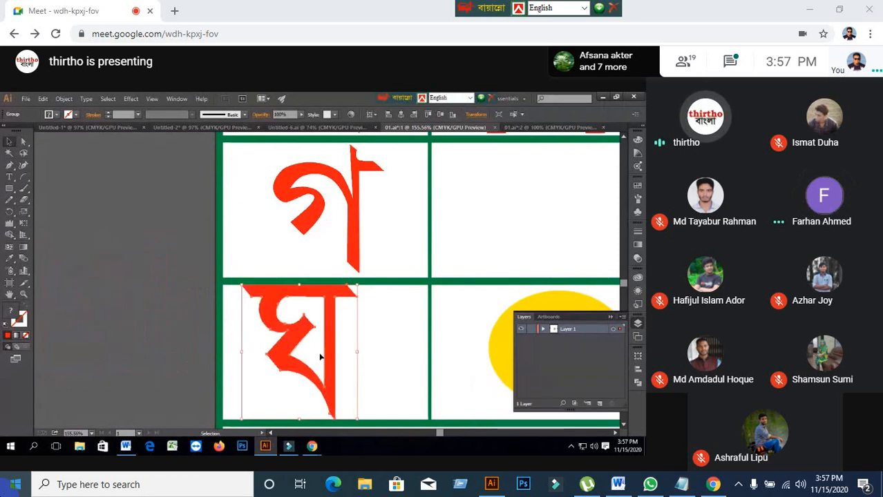
left_click_drag(320, 357, 154, 340)
left_click(203, 335)
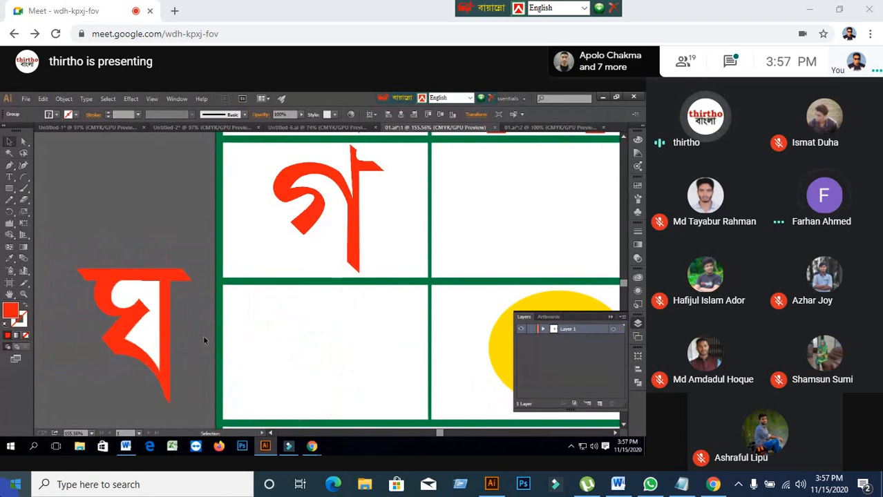
left_click(140, 329)
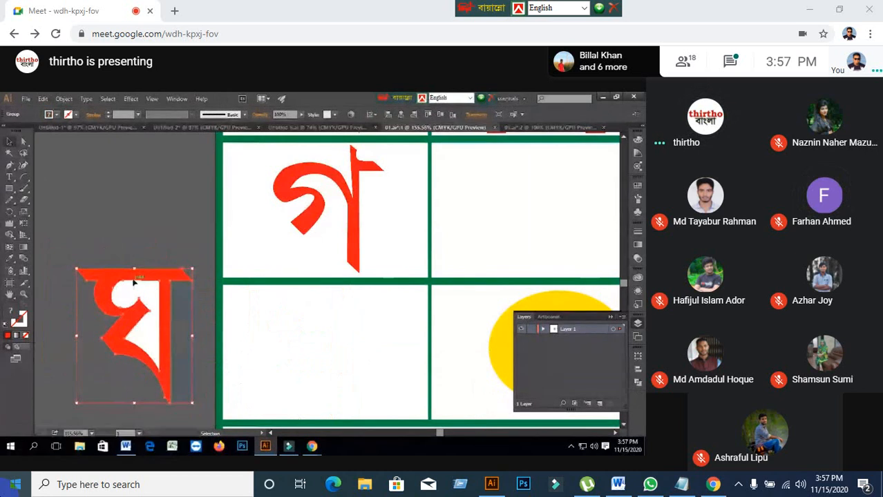
Move the red letter A out of the grid onto the pasteboard above the letter ঘ and deselect it
scroll(514, 251, "up", 2)
left_click_drag(520, 155, 99, 239)
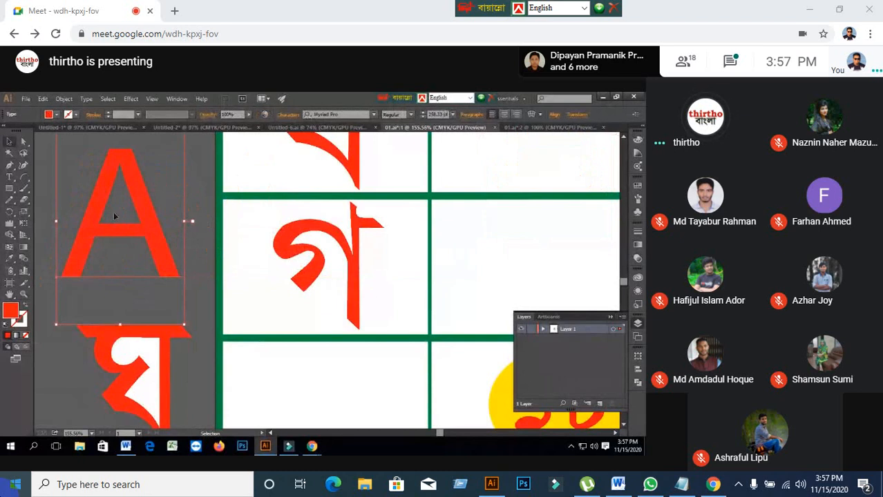
left_click(353, 351)
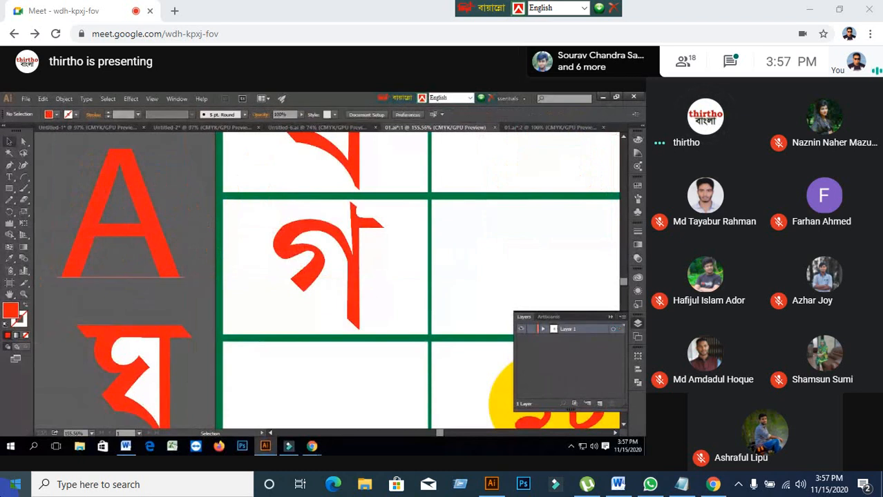
scroll(160, 263, "down", 1)
scroll(160, 263, "down", 1)
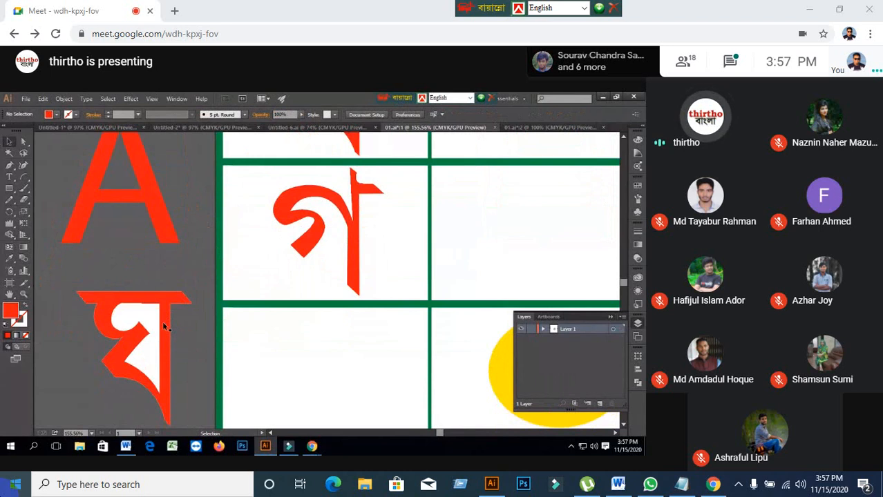
scroll(165, 325, "down", 1)
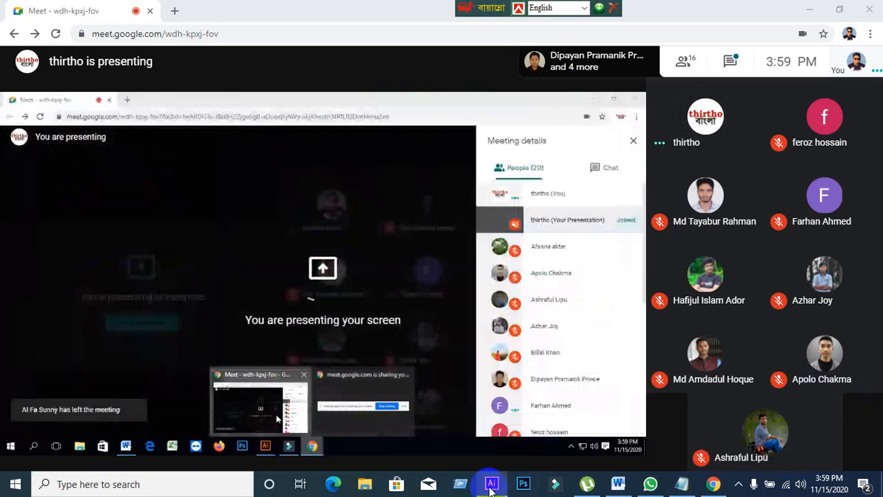
left_click(492, 485)
left_click(492, 488)
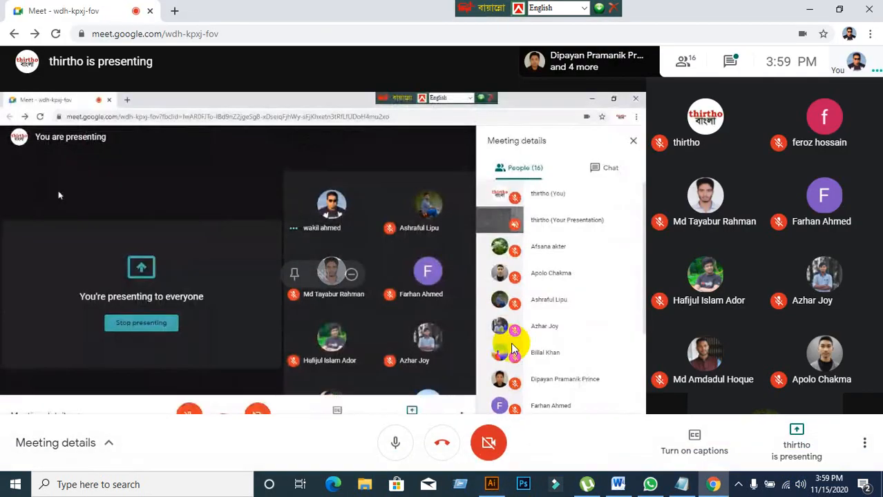
left_click(810, 11)
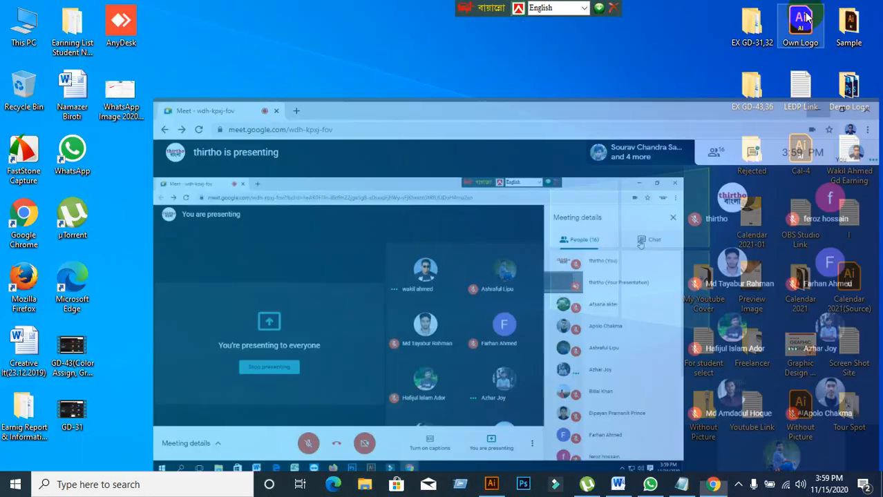
left_click(713, 485)
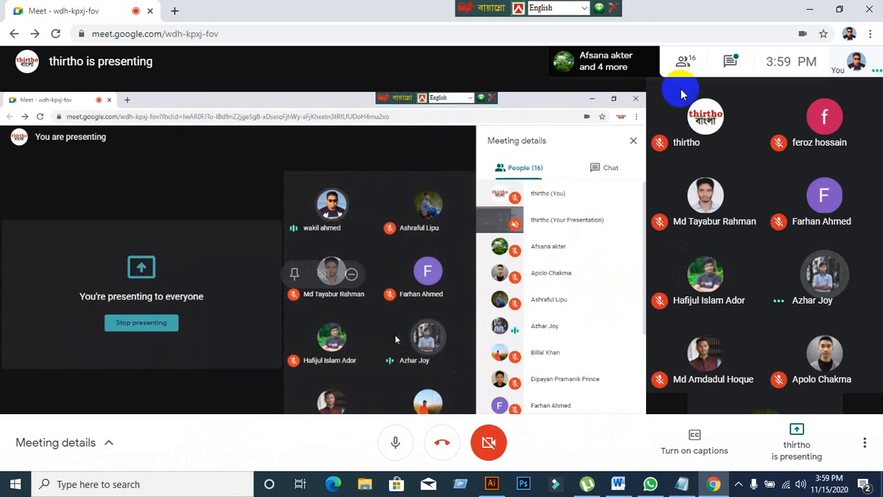
left_click(811, 13)
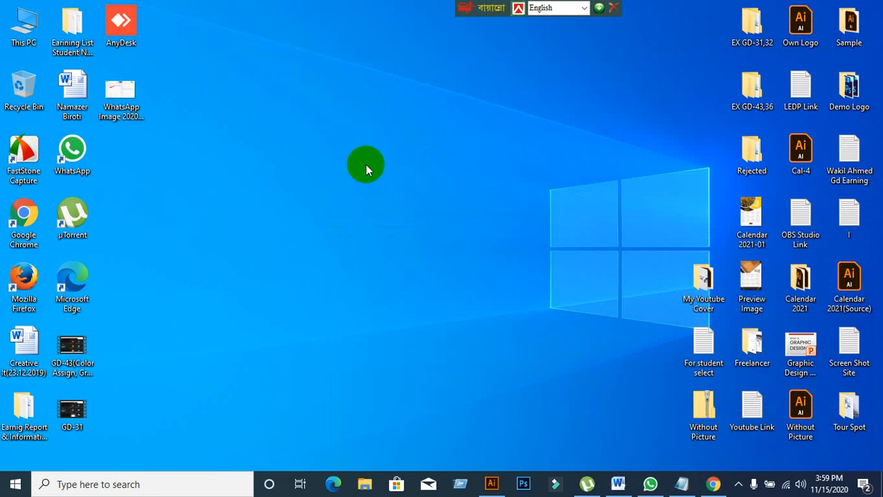
left_click(712, 484)
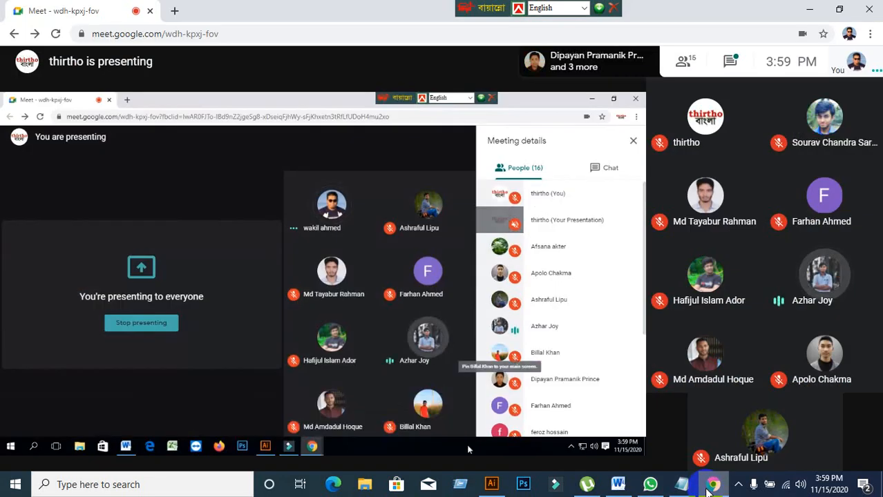
left_click(708, 486)
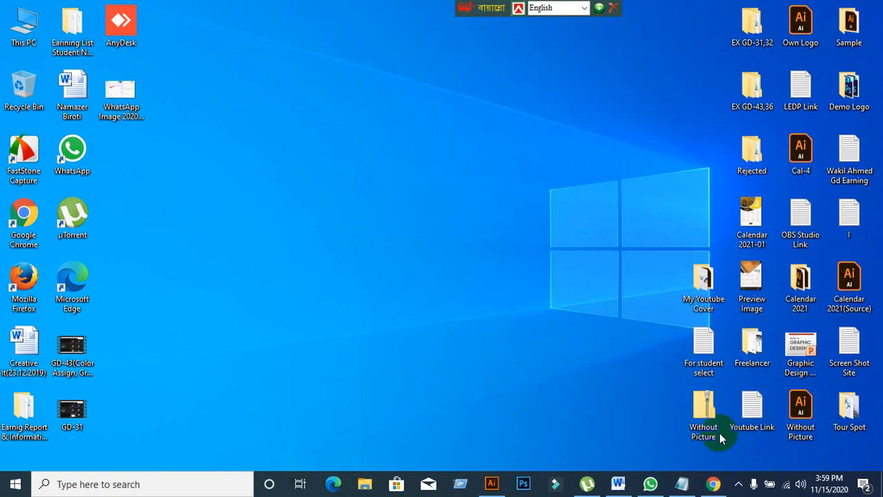
left_click(713, 484)
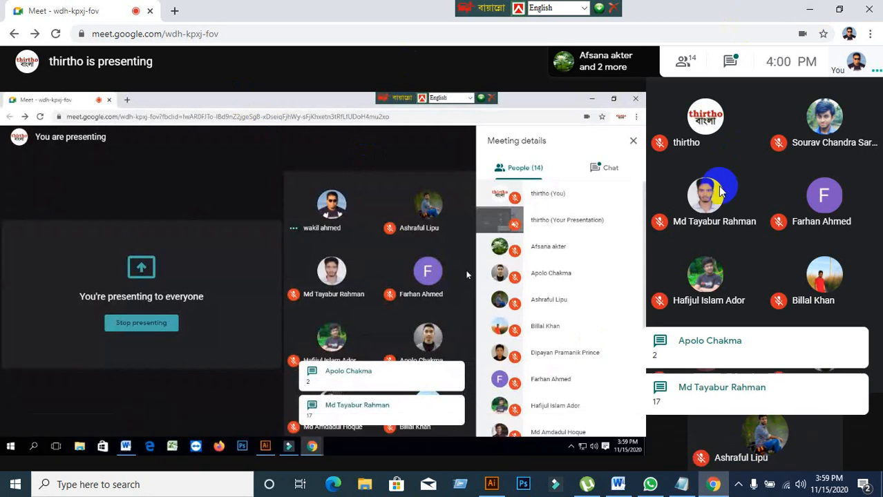
mouse_move(828, 276)
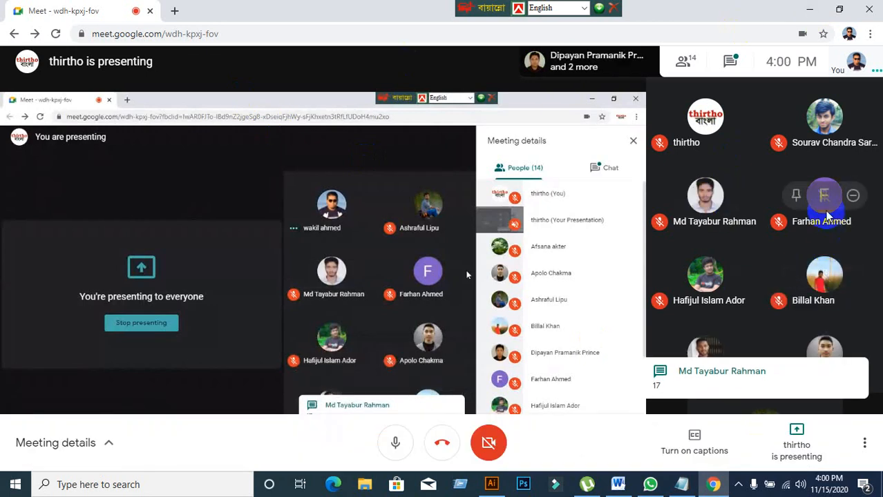
left_click(614, 9)
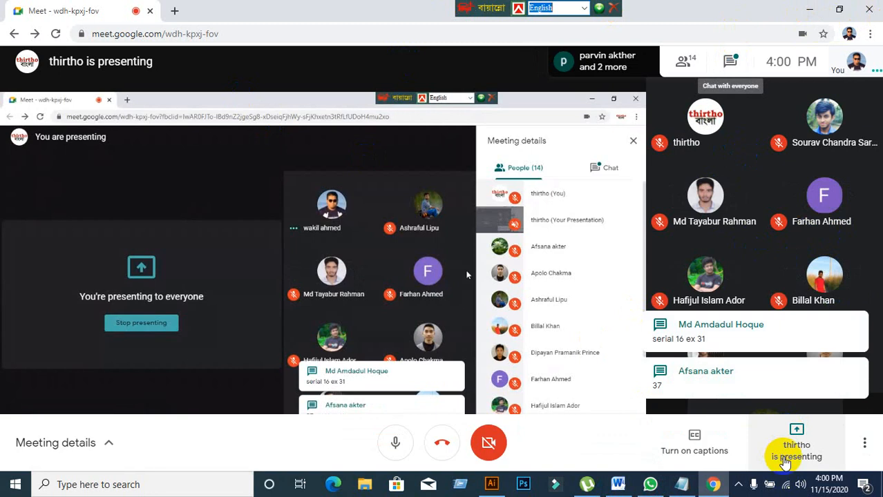
left_click(794, 449)
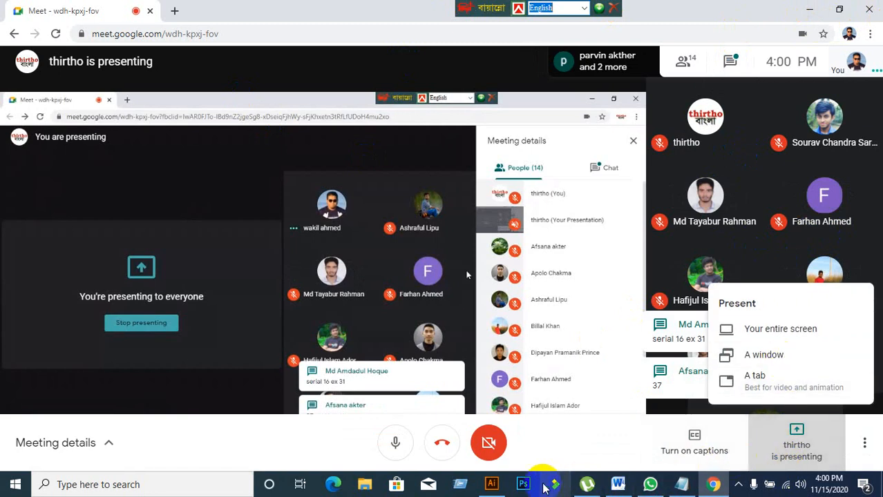
Switch to Illustrator, close Untitled-1 without saving and decline to send the crash report, leaving the desktop clear
left_click(496, 488)
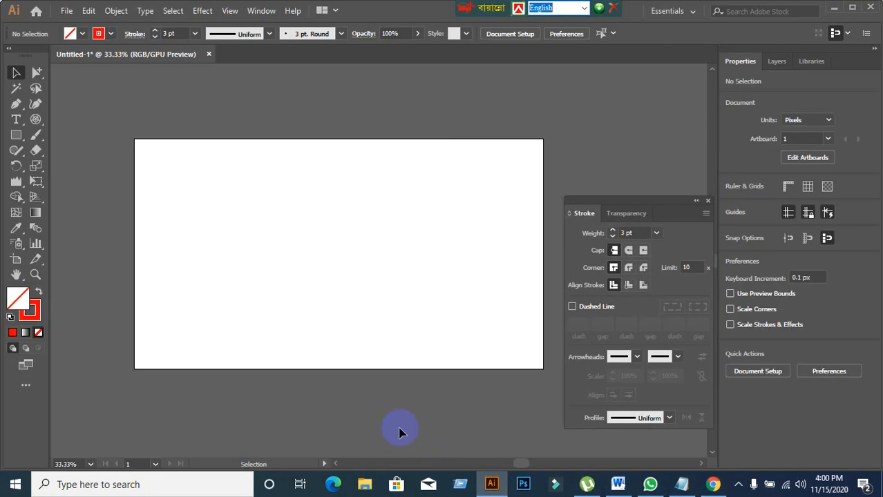
left_click(209, 55)
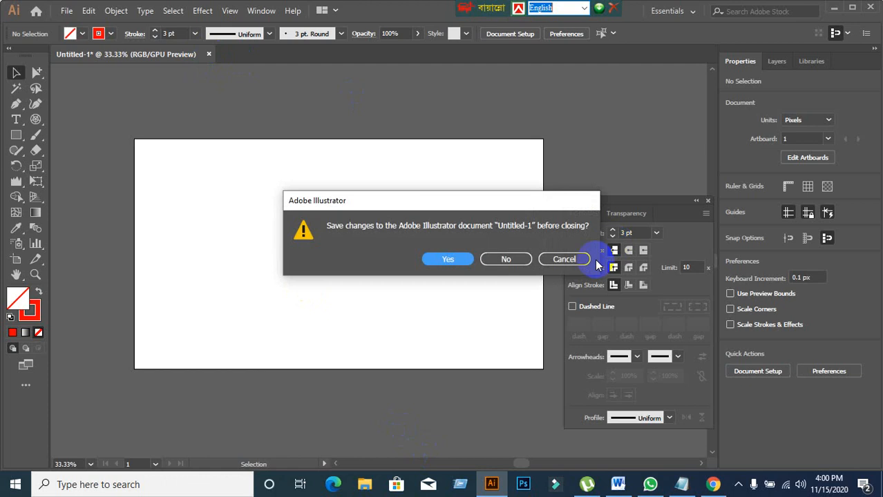
left_click(507, 260)
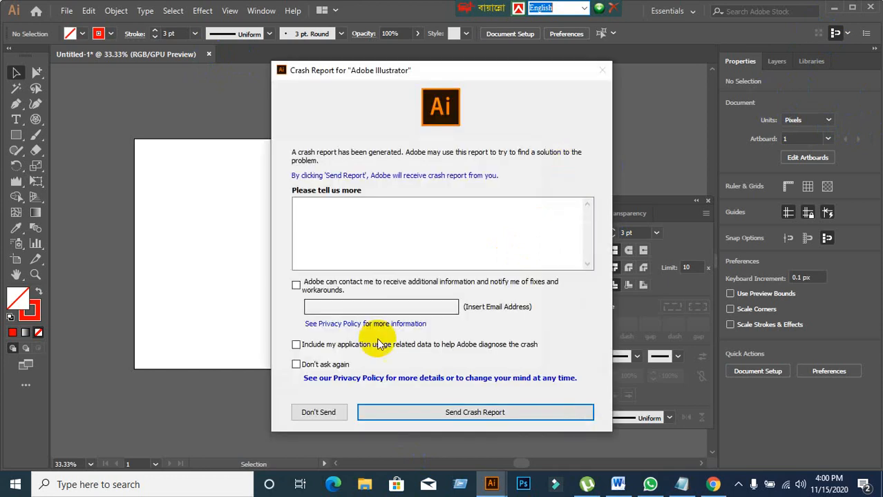
left_click(322, 412)
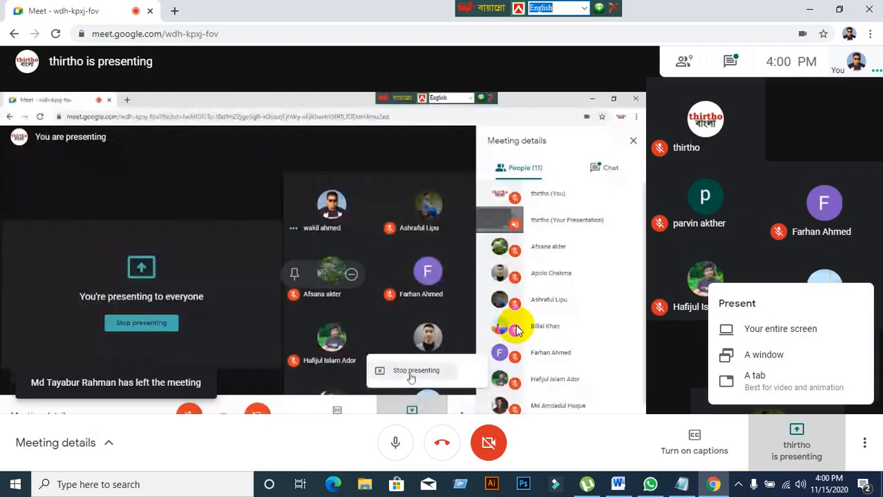
left_click(810, 10)
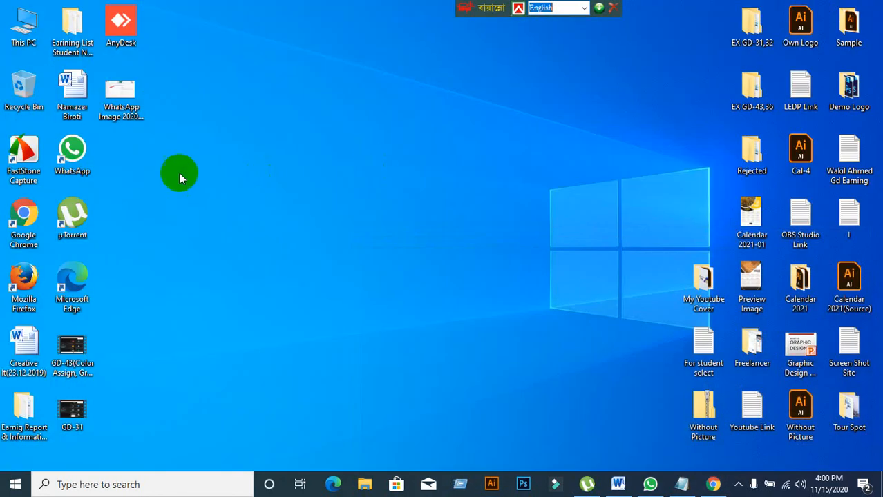